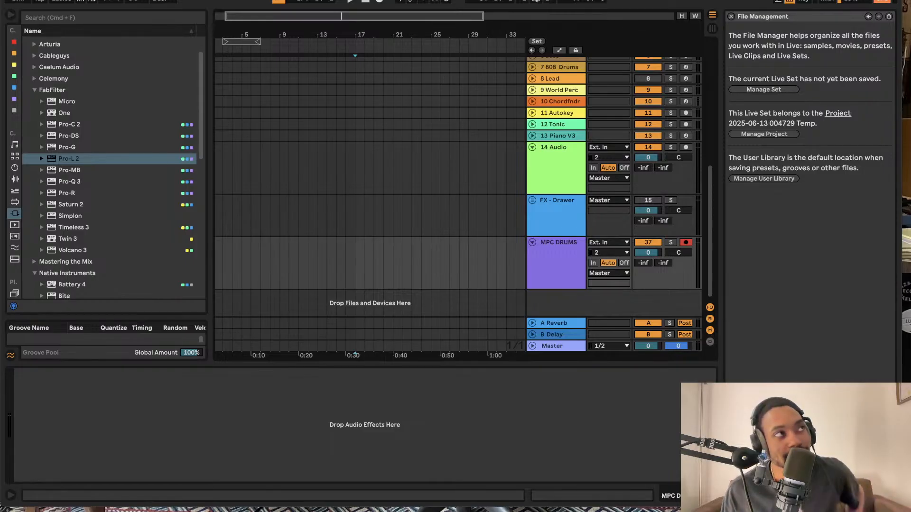
key("XF86MonBrightnessDown")
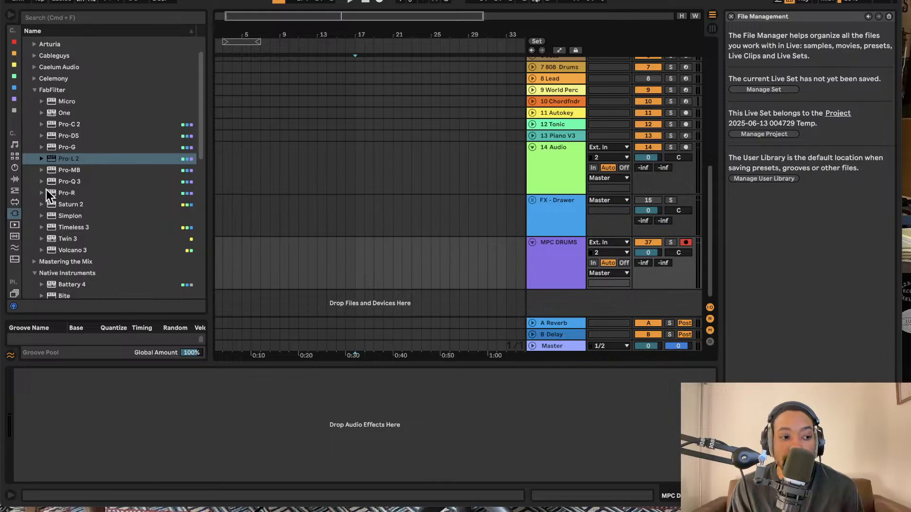
Search the User Library for "timer" and add the Project Timer V1.1 device to the MPC DRUMS track
left_click(15, 181)
left_click(76, 17)
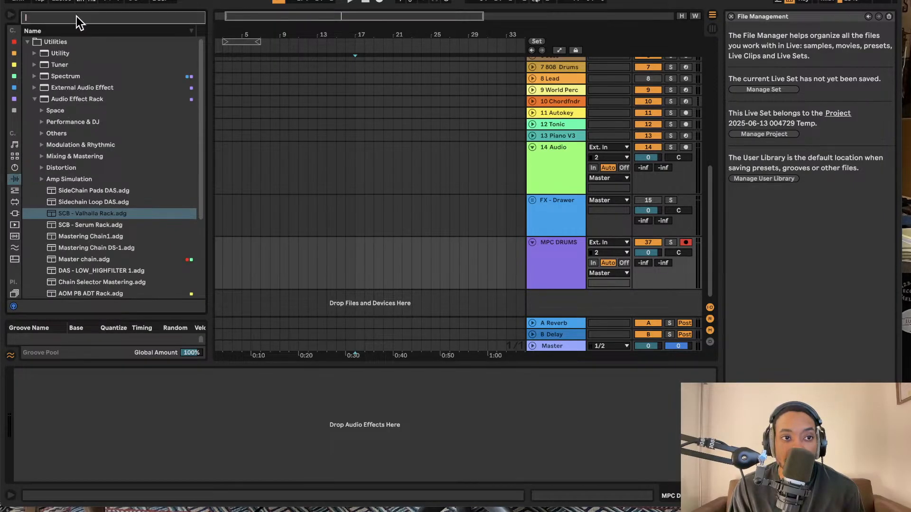
left_click(15, 213)
scroll(15, 253, "down", 4)
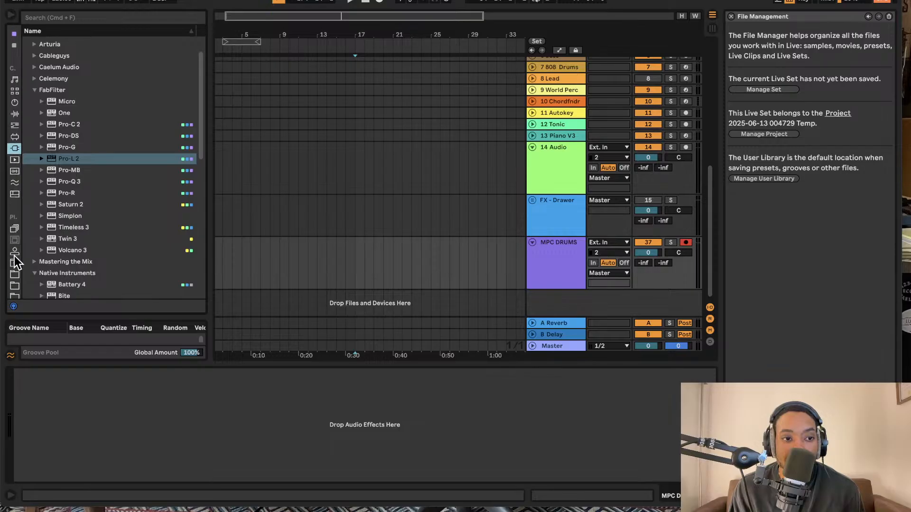
left_click(15, 255)
scroll(13, 253, "up", 1)
left_click(15, 255)
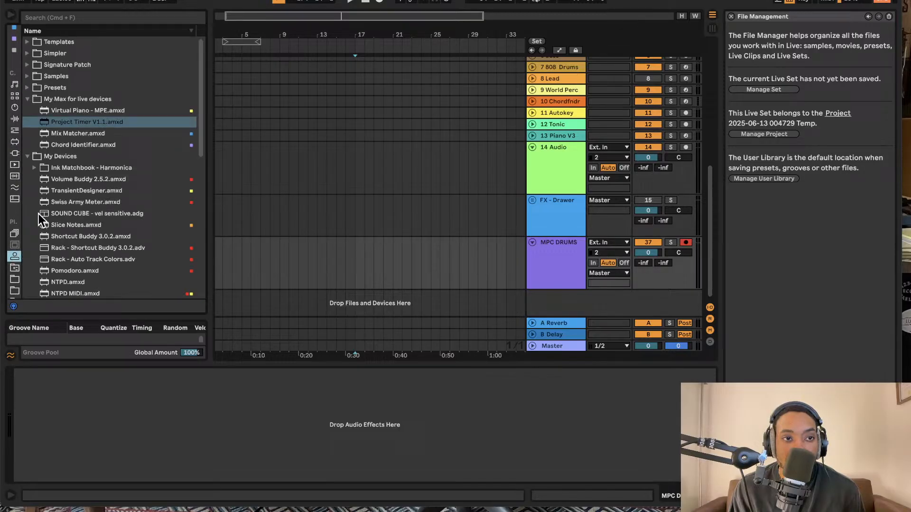
left_click(108, 18)
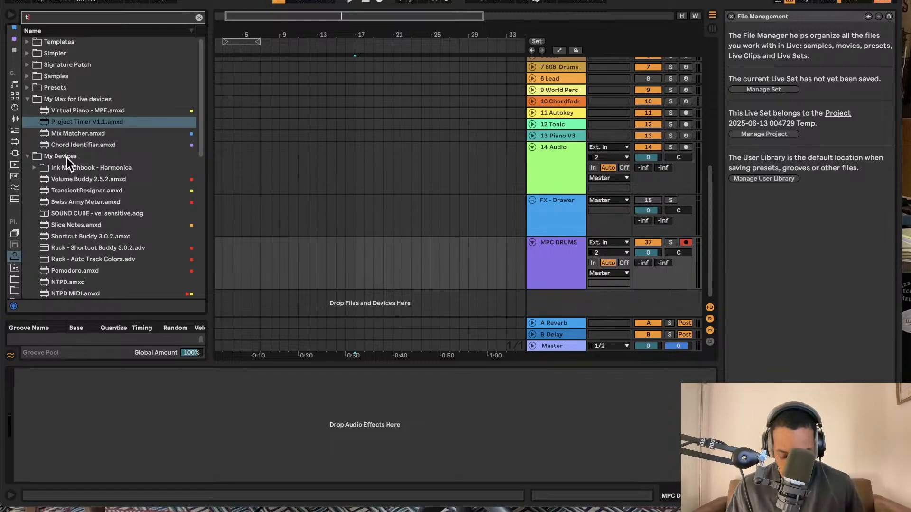
type("timer")
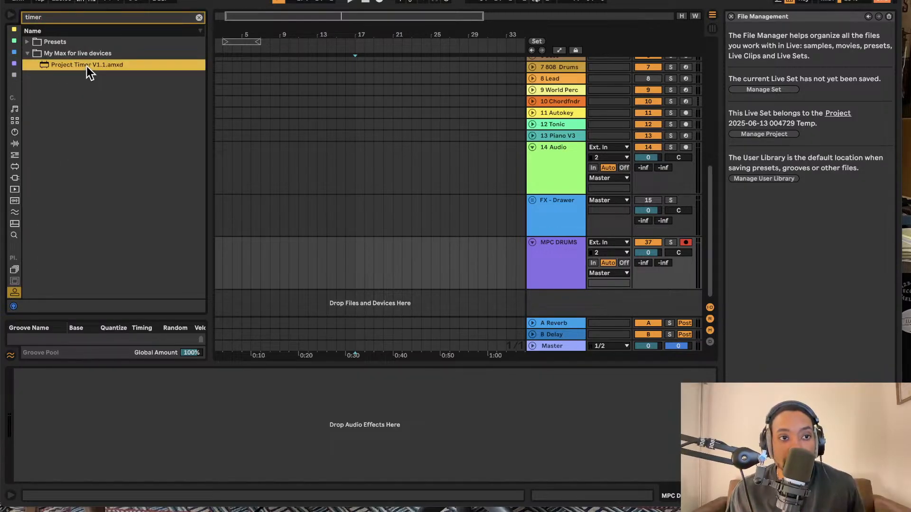
left_click_drag(86, 67, 315, 375)
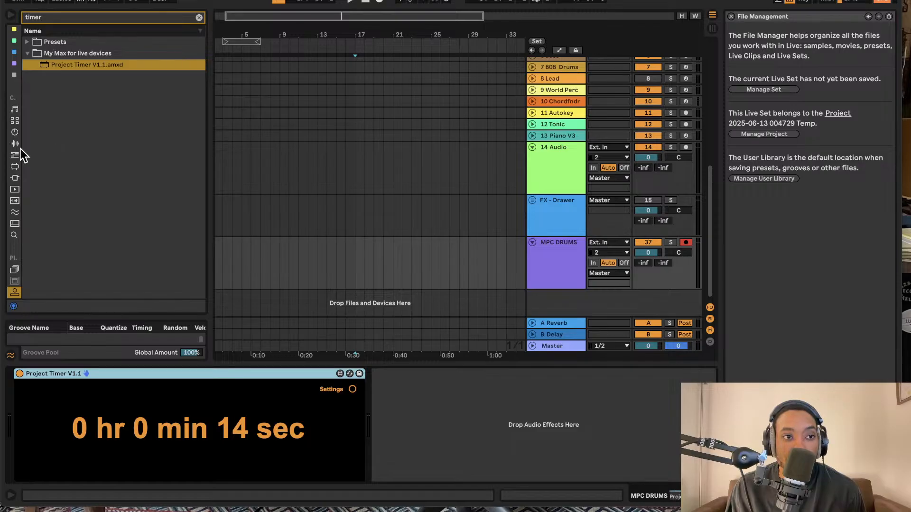
Search the plug-ins for "reaktor" and load Reaktor 6 on a new track below MPC DRUMS
left_click(14, 179)
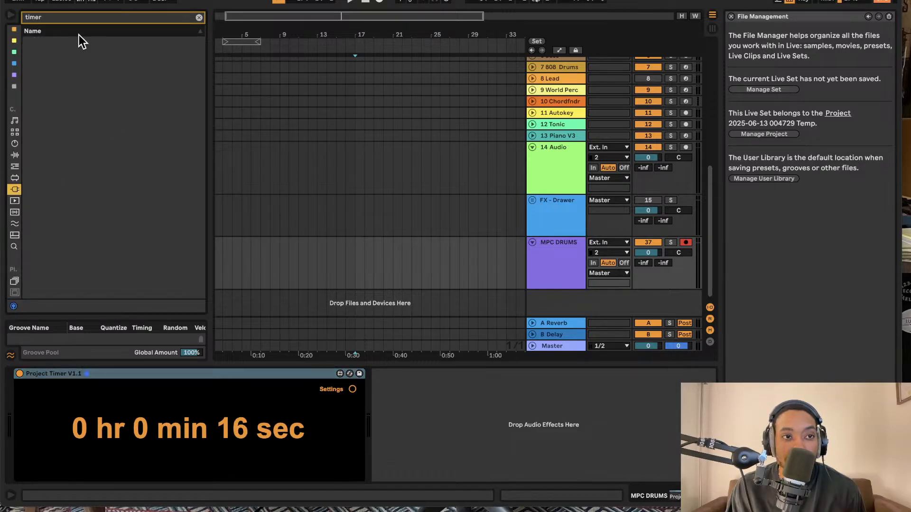
left_click(199, 17)
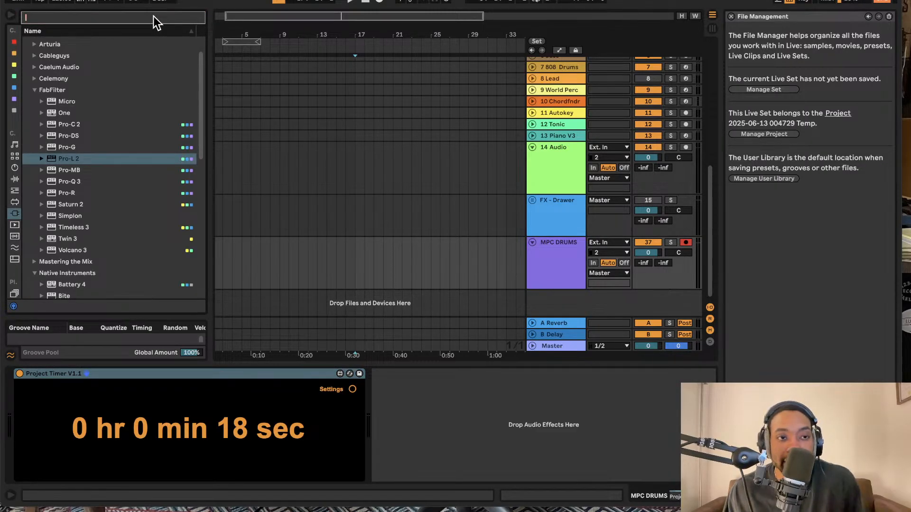
type("reaktor")
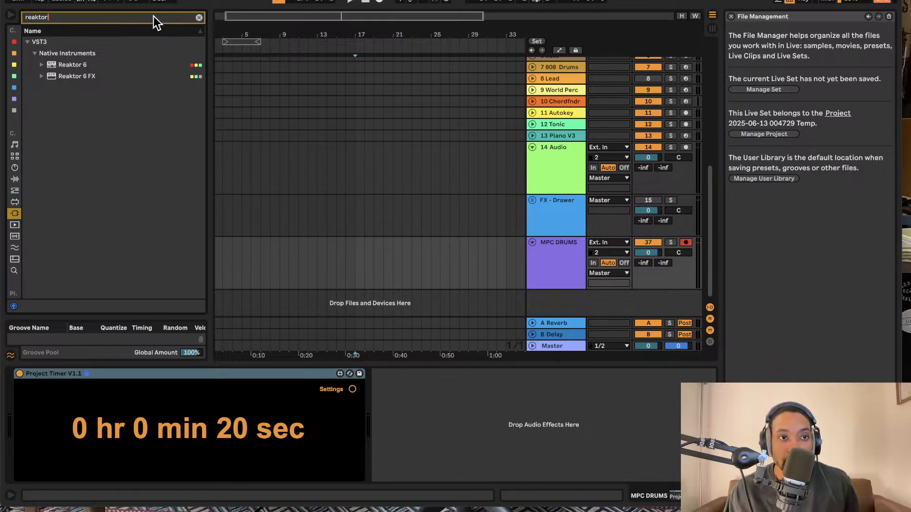
left_click(42, 65)
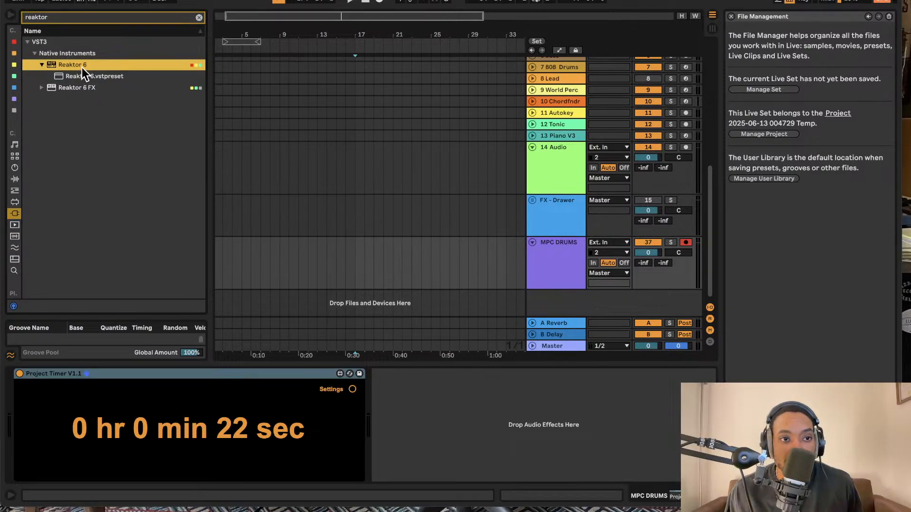
left_click_drag(82, 67, 559, 304)
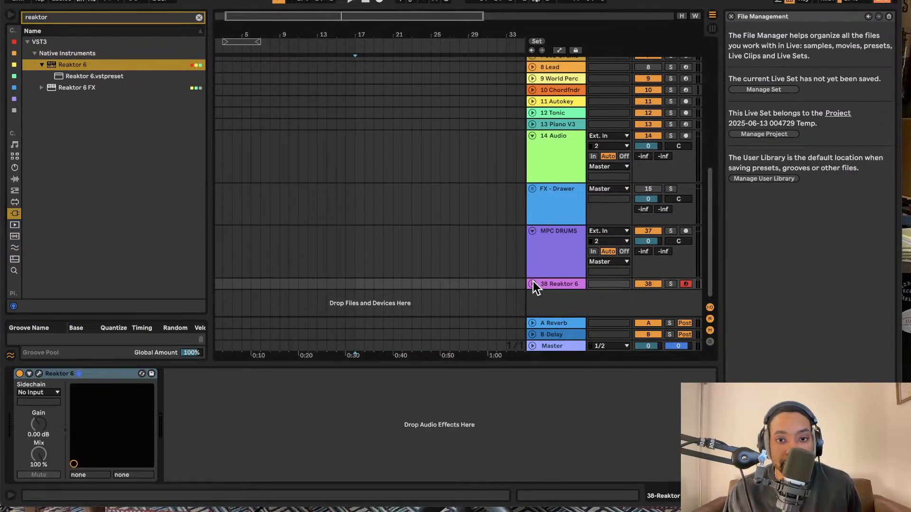
Open the Reaktor 6 plug-in window and enlarge it to fit the browser, panel and structure views
left_click(39, 373)
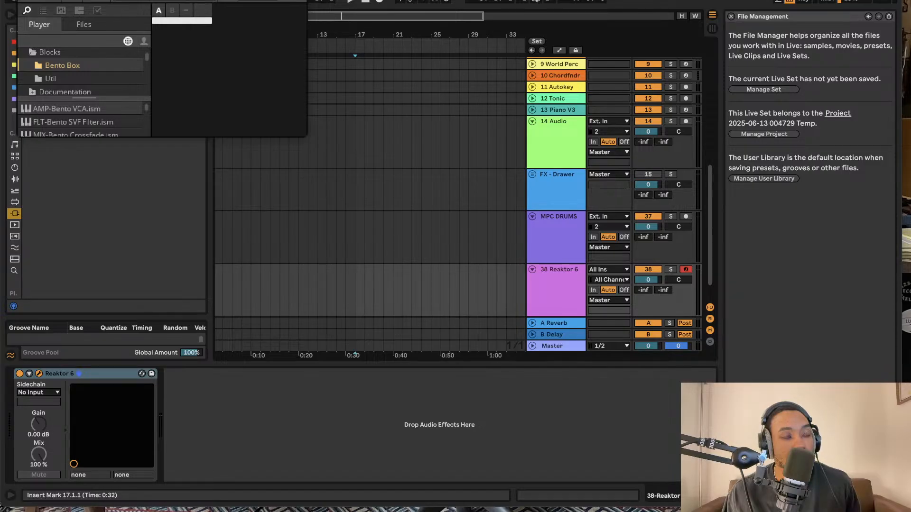
key("super+alt+p")
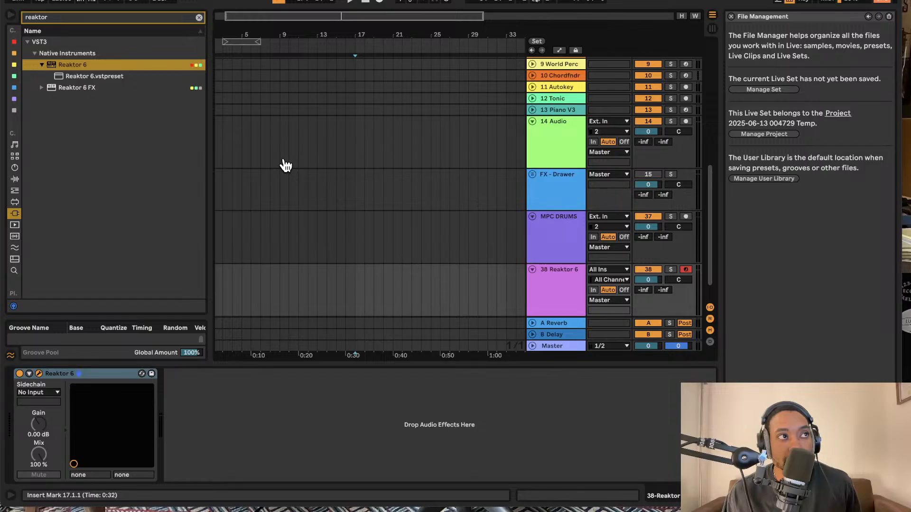
key("super+alt+p")
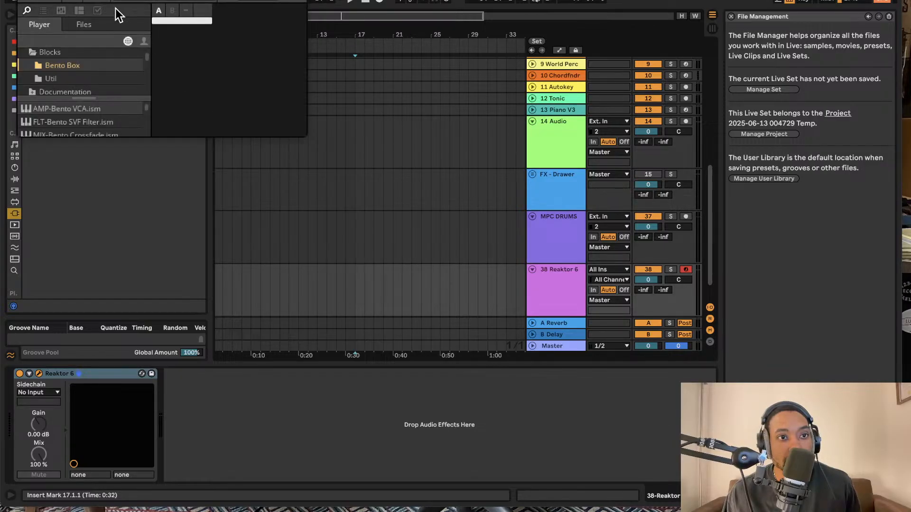
double_click(100, 3)
left_click_drag(618, 366, 714, 427)
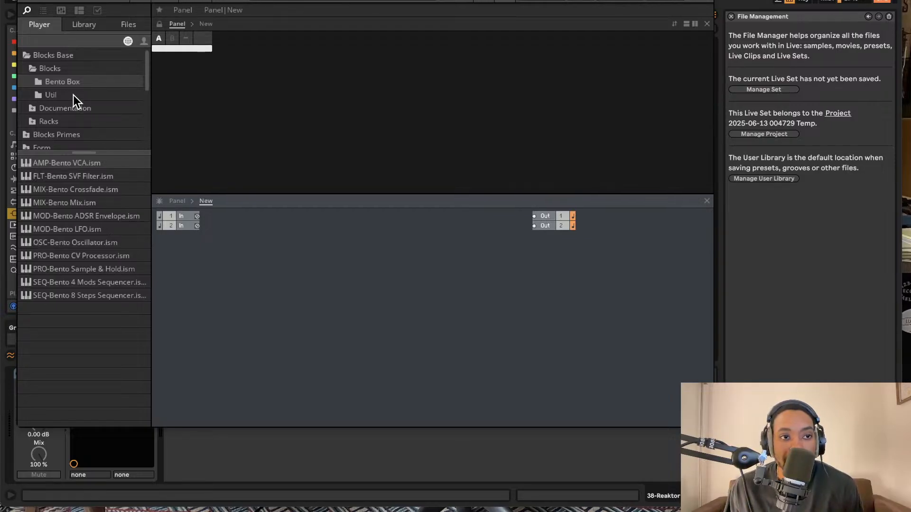
Add a Util Note In block and two Bento oscillators to the structure, with the second oscillator placed below the first
left_click(51, 95)
left_click_drag(80, 288, 226, 286)
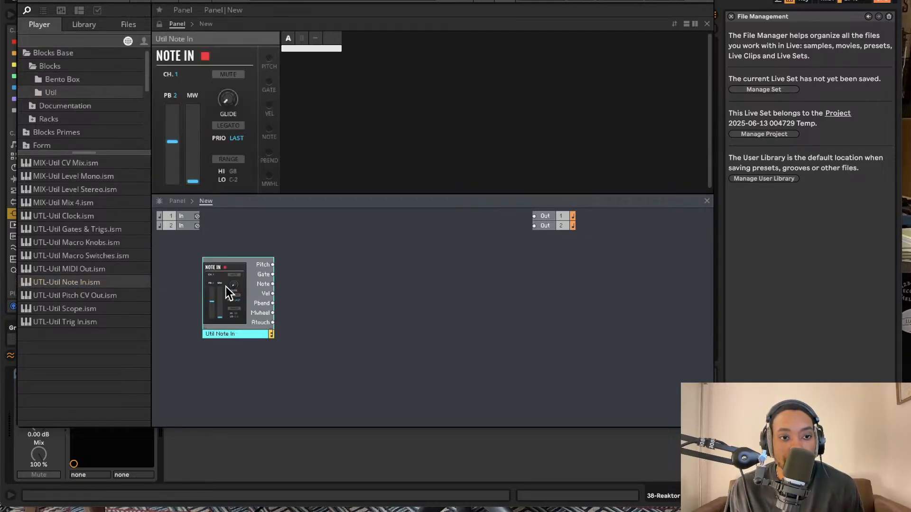
left_click(60, 79)
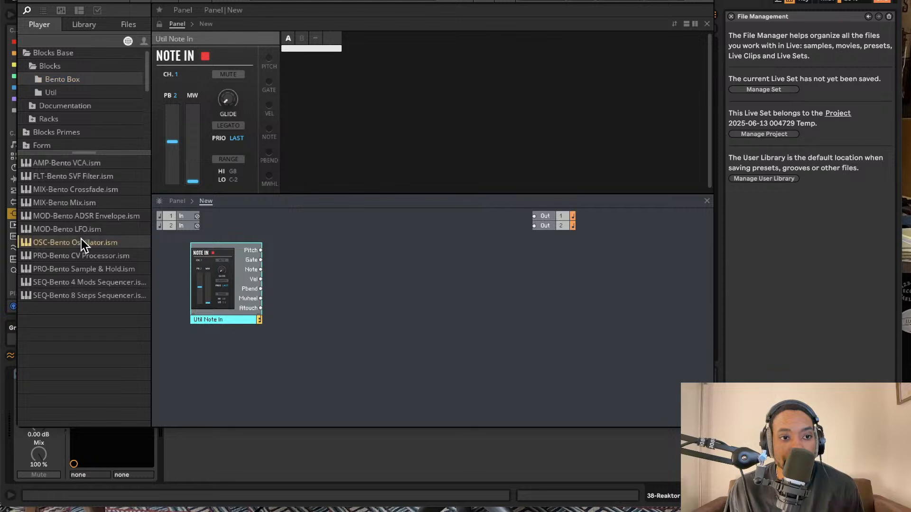
left_click_drag(81, 239, 279, 247)
key("super+d")
left_click_drag(416, 285, 323, 360)
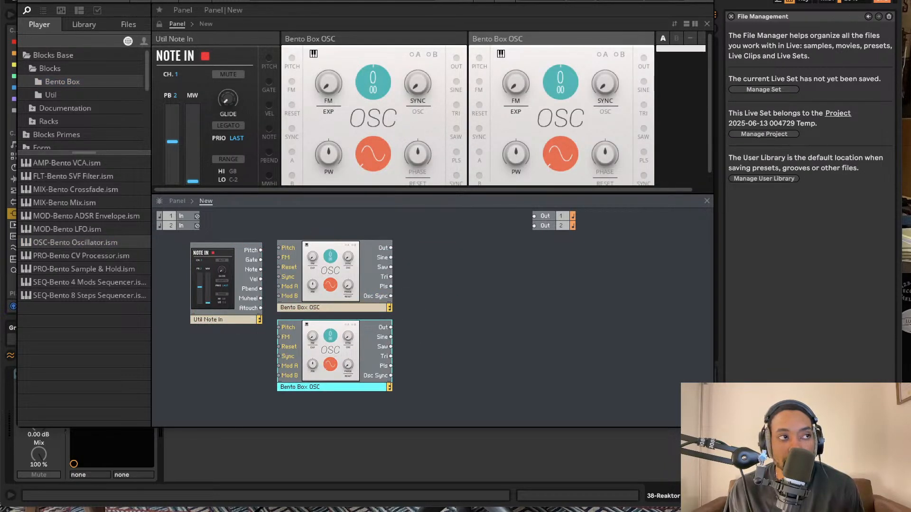
Add a Bento SVF Filter and a Bento VCA beside the oscillators, plus a Bento LFO below the Note In block
key("super+Tab")
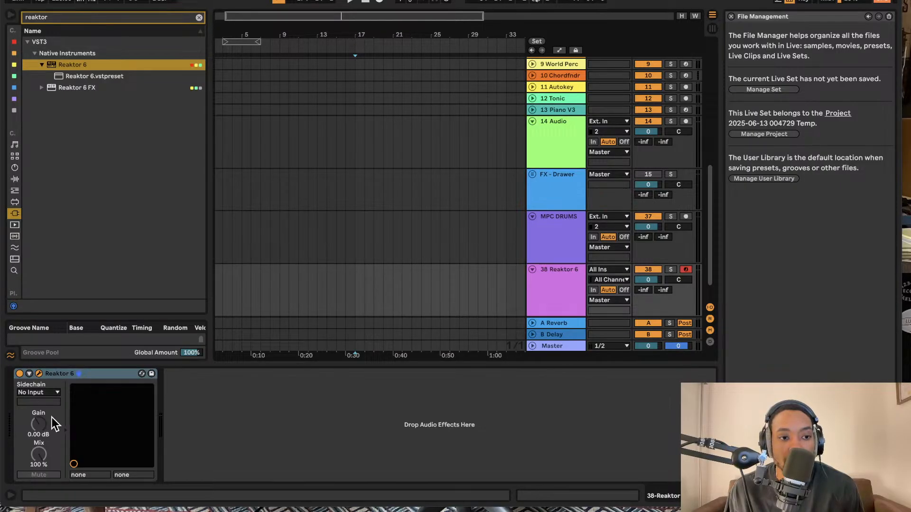
left_click(39, 374)
left_click_drag(95, 176, 202, 225)
left_click_drag(71, 163, 527, 309)
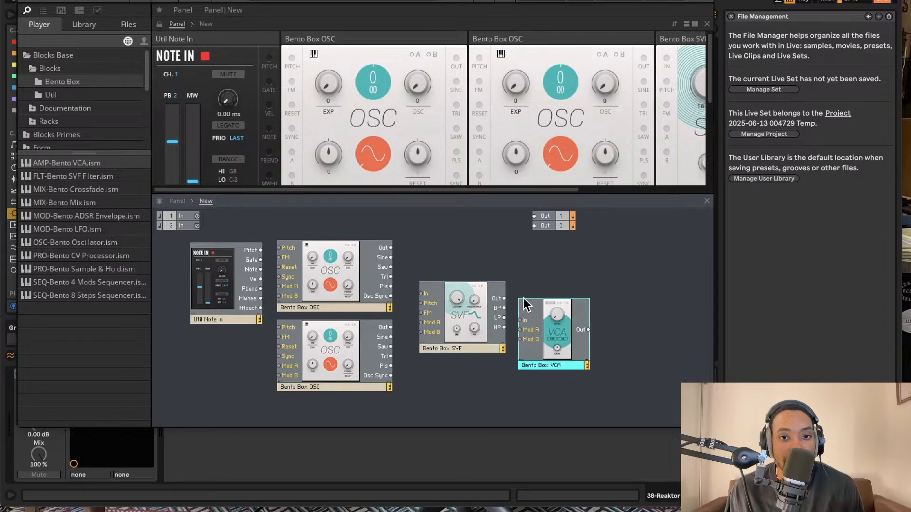
left_click_drag(589, 324, 576, 297)
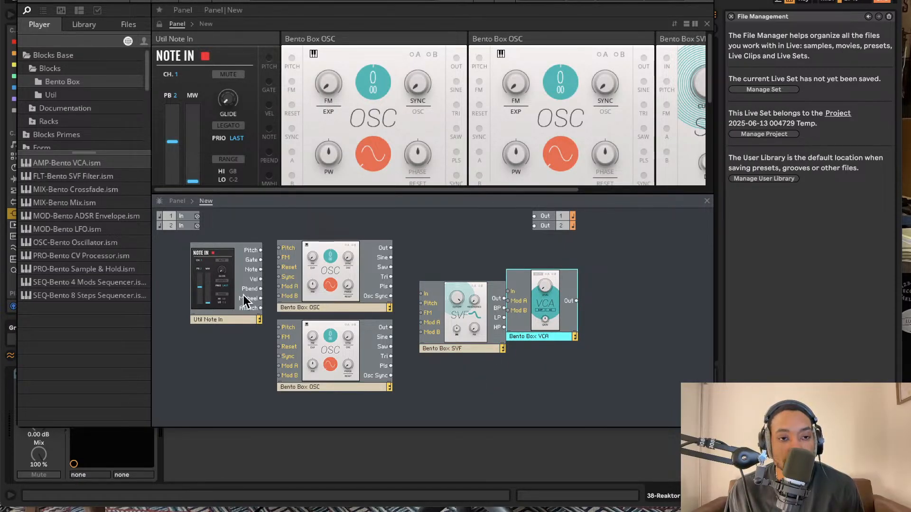
left_click_drag(94, 230, 256, 368)
left_click_drag(318, 369, 273, 370)
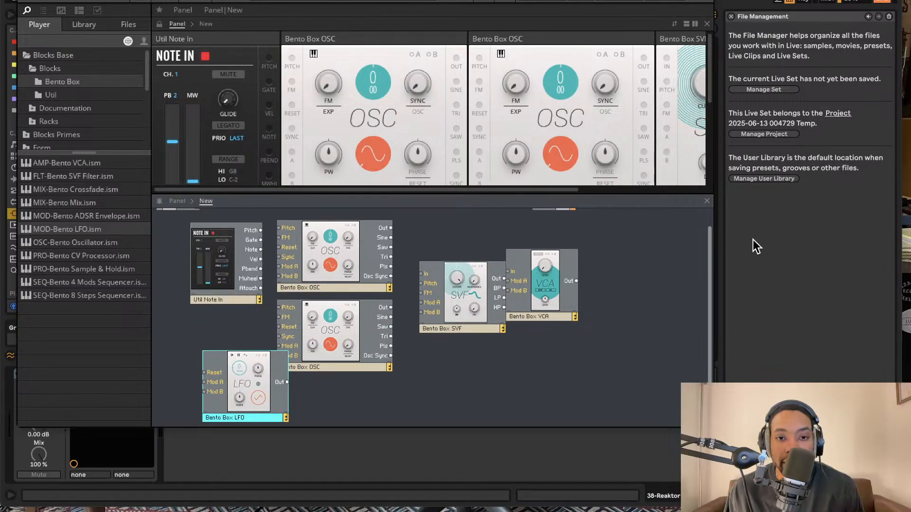
Open the component search on an empty area of the structure above the filter and search for "wave"
scroll(477, 295, "up", 1)
left_click(477, 249)
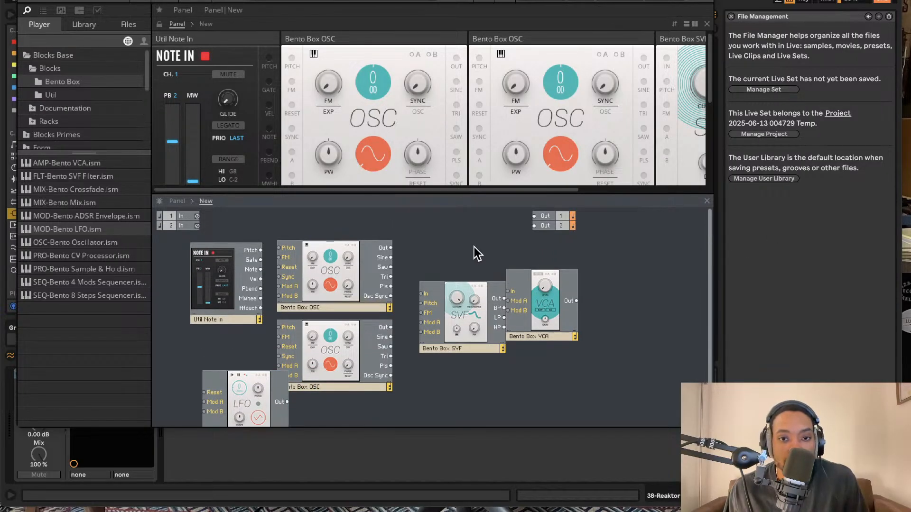
double_click(474, 246)
type("wave")
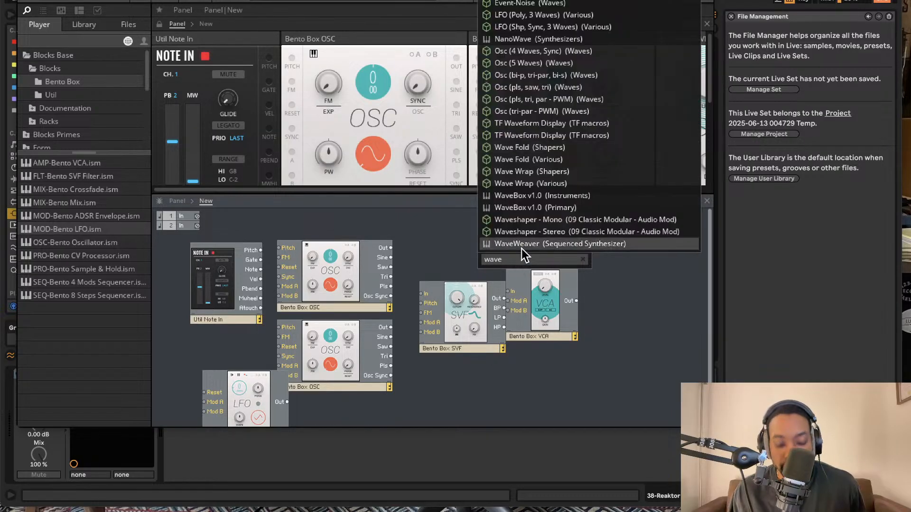
type("folde")
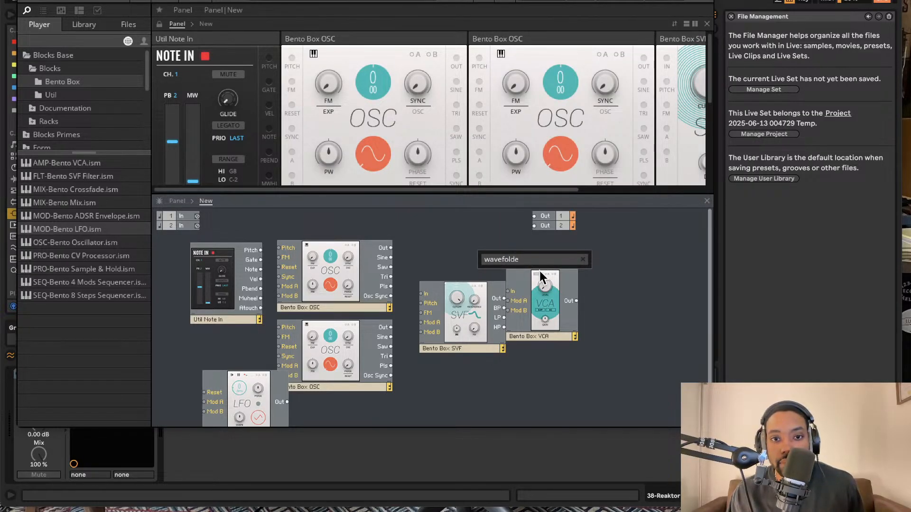
key("BackSpace")
key("BackSpace")
key("BackSpace")
key("BackSpace")
key("BackSpace")
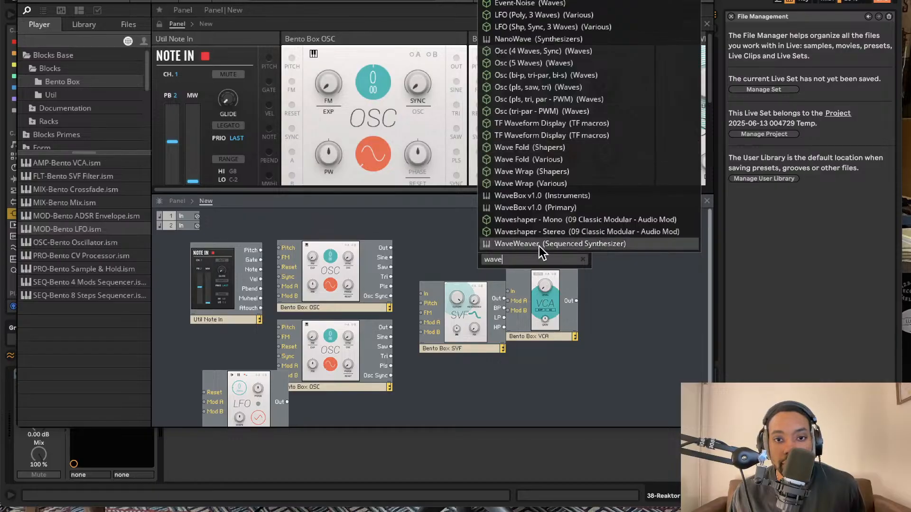
Insert the WaveWeaver (Sequenced Synthesizer) instrument, cancel locating its missing samples, and place it above the SVF filter
left_click(539, 243)
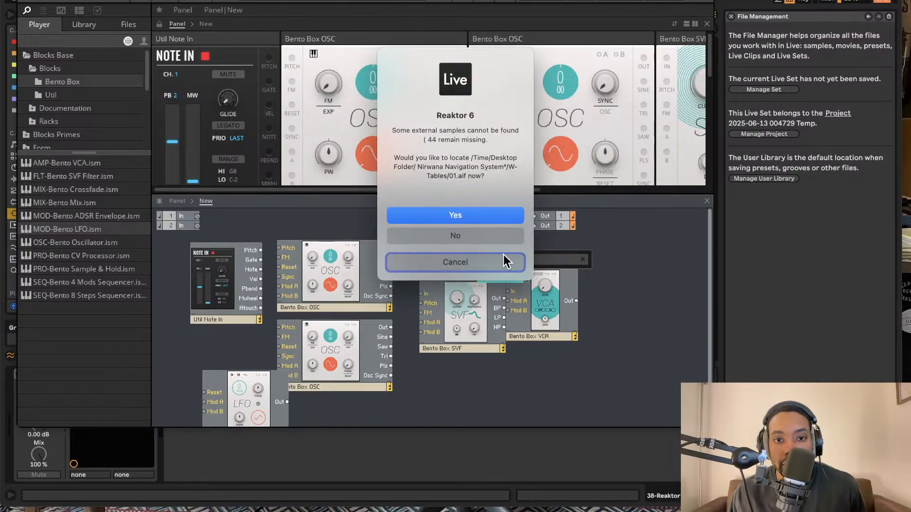
left_click(477, 260)
left_click_drag(512, 264, 470, 253)
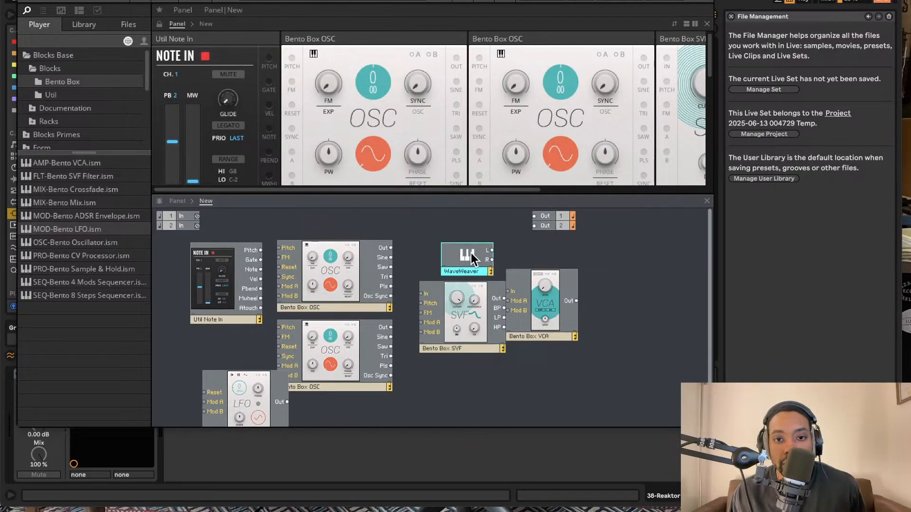
Check WaveWeaver's panel controls, then move the VCA further right of the filter and WaveWeaver slightly up and left
scroll(522, 150, "right", 5)
scroll(508, 144, "down", 5)
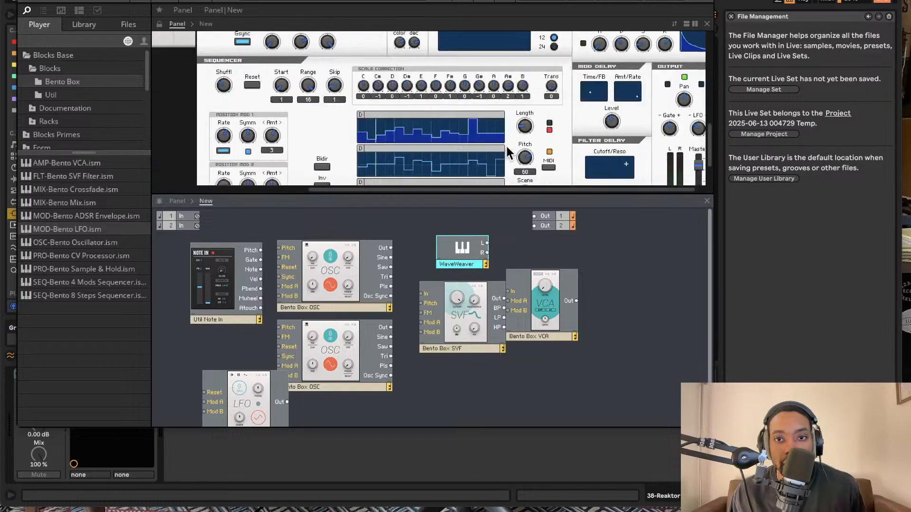
scroll(507, 150, "up", 5)
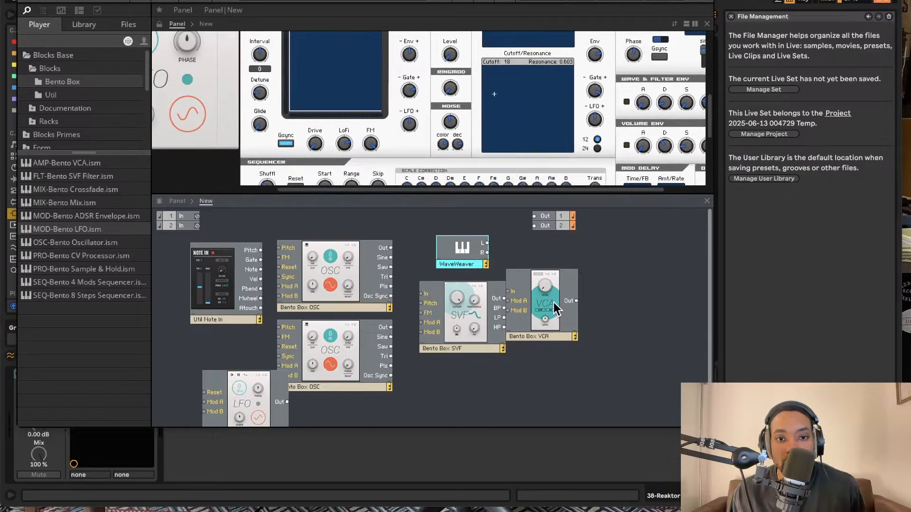
left_click_drag(545, 303, 571, 306)
mouse_move(458, 250)
left_mouse_down()
mouse_move(471, 266)
mouse_move(446, 244)
left_mouse_up()
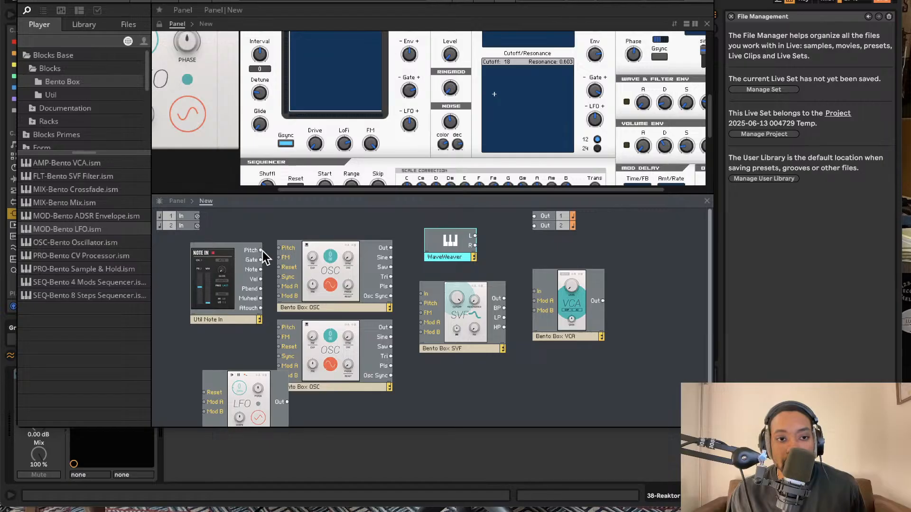
Wire Note In pitch to the first oscillator, route it through the SVF filter and VCA to outputs 1 and 2, and reposition the VCA
left_click_drag(260, 250, 279, 248)
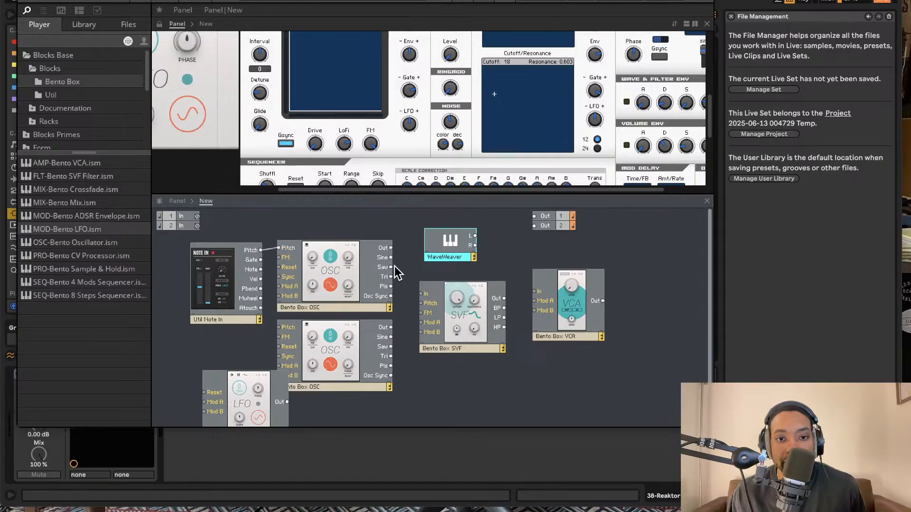
left_click_drag(390, 248, 426, 294)
left_click_drag(504, 299, 535, 292)
left_click_drag(602, 301, 534, 216)
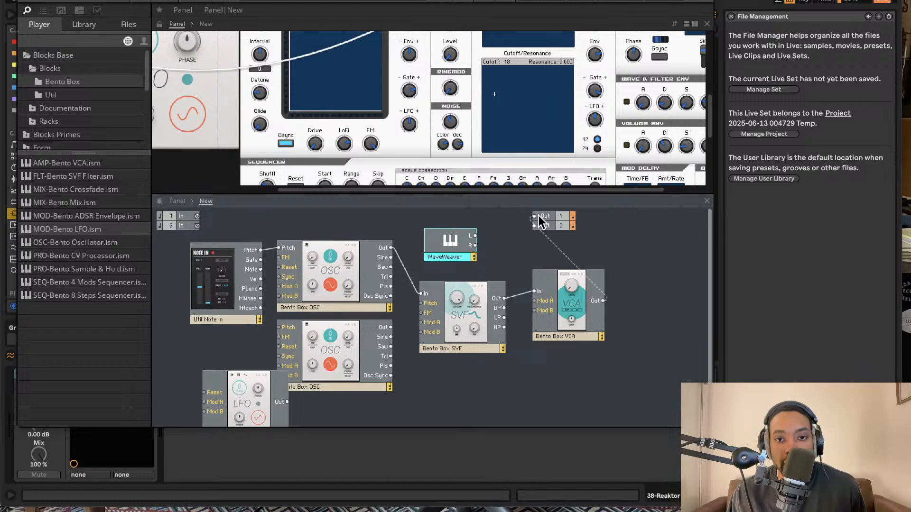
left_click_drag(546, 281, 534, 226)
left_click_drag(532, 317, 551, 325)
scroll(420, 130, "up", 3)
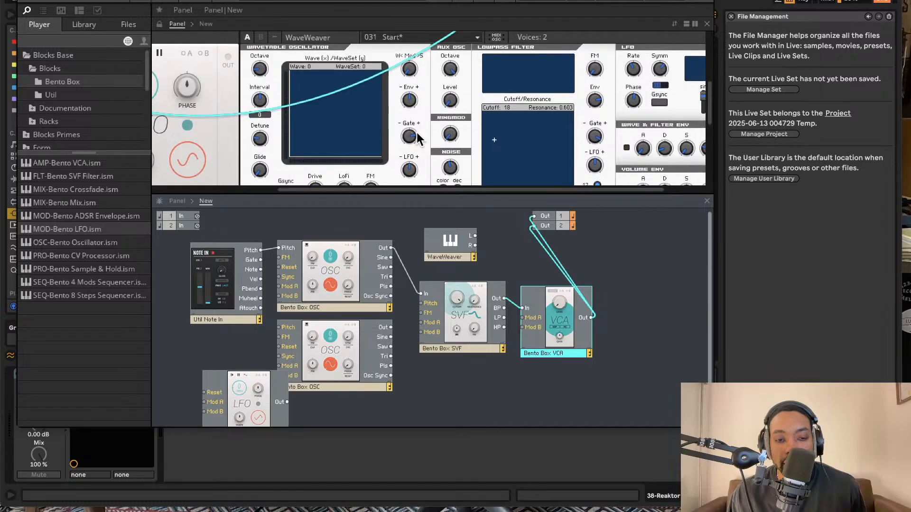
Add a Bento ADSR Envelope below the VCA, wire Note In's gate to it, and its output to the VCA's Mod A input
left_click_drag(97, 216, 260, 260)
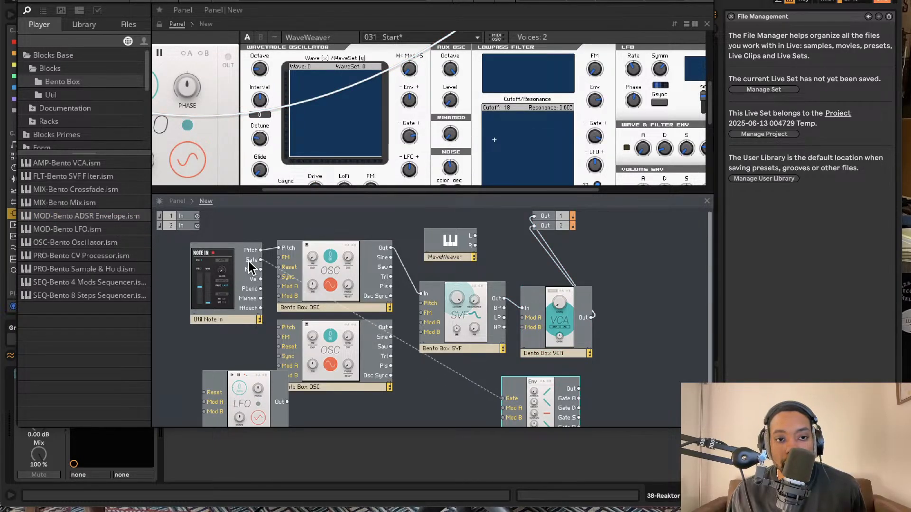
left_click(578, 392)
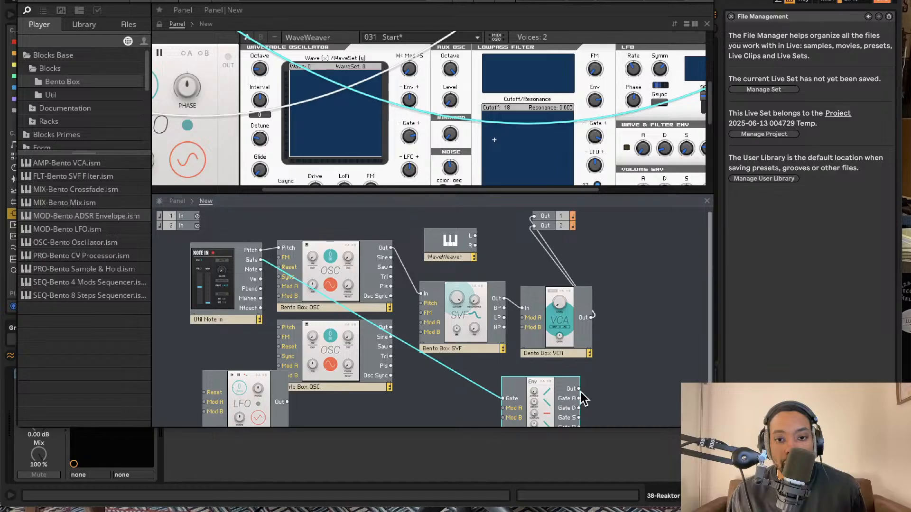
left_click_drag(580, 388, 523, 318)
Look over WaveWeaver's sequencer and the neighbouring block panels, then close and reopen the Reaktor 6 plugin window
scroll(327, 116, "down", 5)
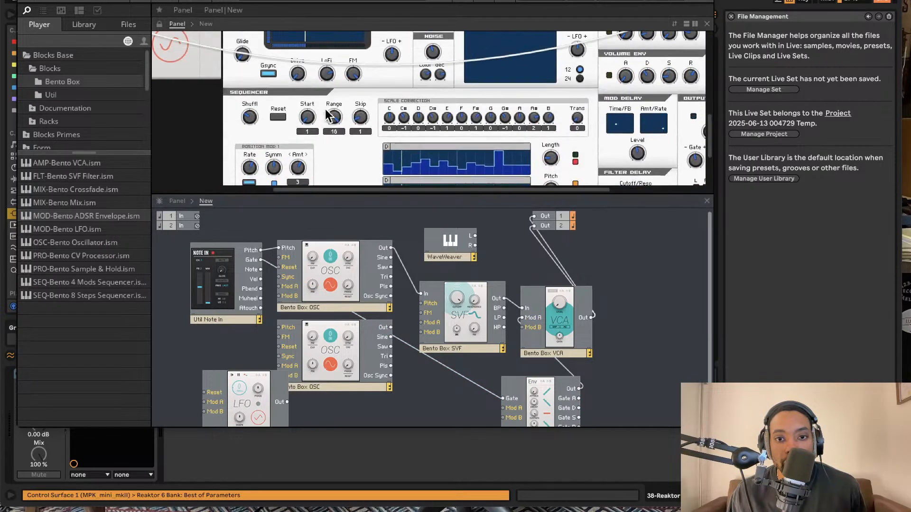
scroll(378, 118, "up", 7)
scroll(373, 114, "right", 3)
scroll(373, 115, "down", 9)
scroll(372, 115, "left", 6)
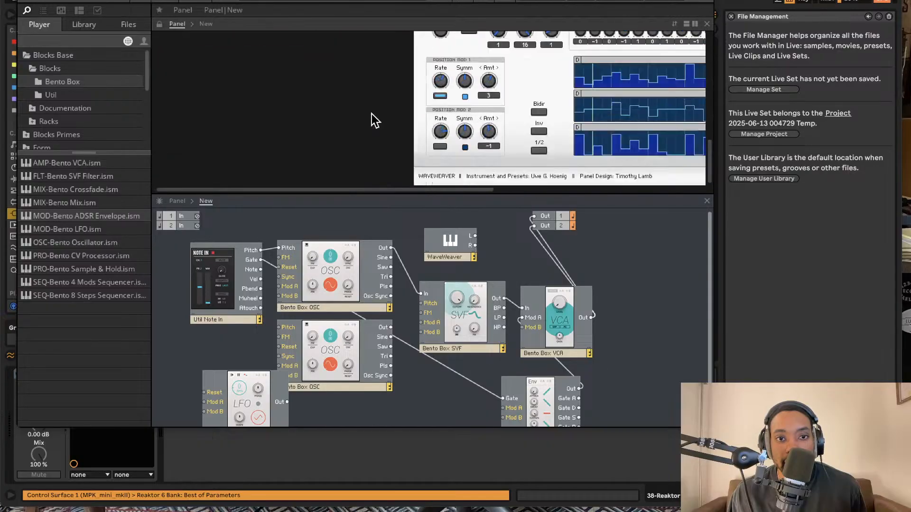
scroll(372, 119, "up", 5)
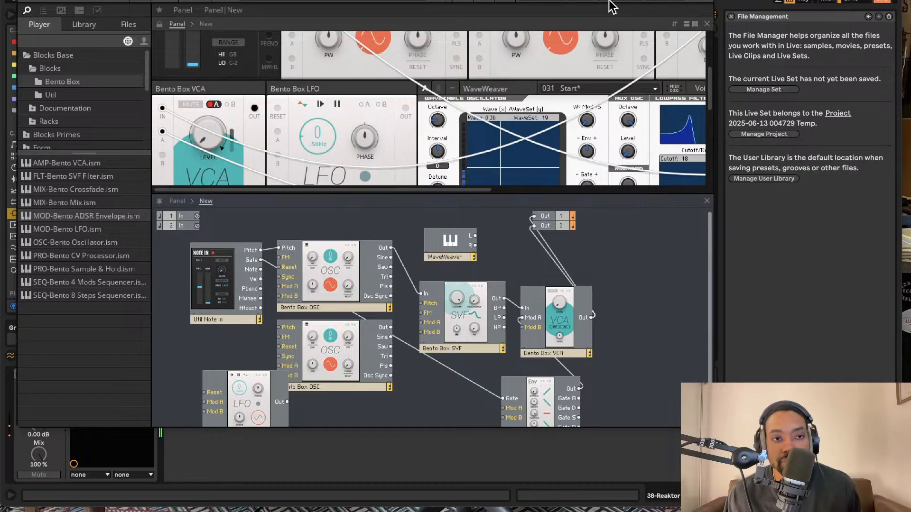
left_click(23, 1)
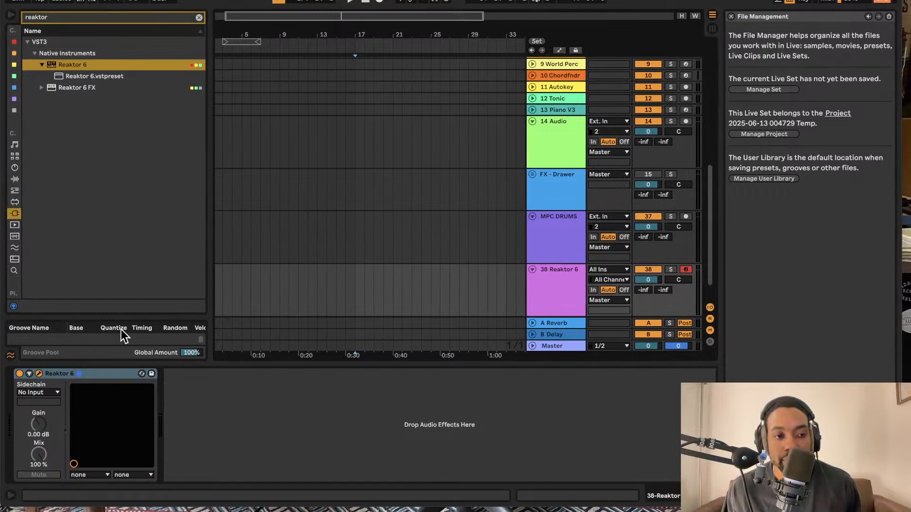
left_click(38, 373)
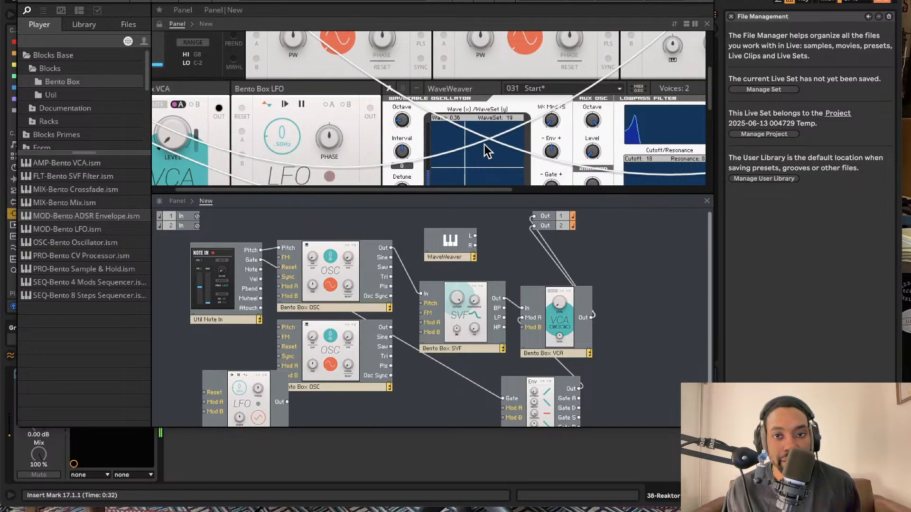
Move WaveWeaver right of the VCA and wire the VCA through it, with its L and R going to outputs 1 and 2
left_click_drag(460, 243, 506, 287)
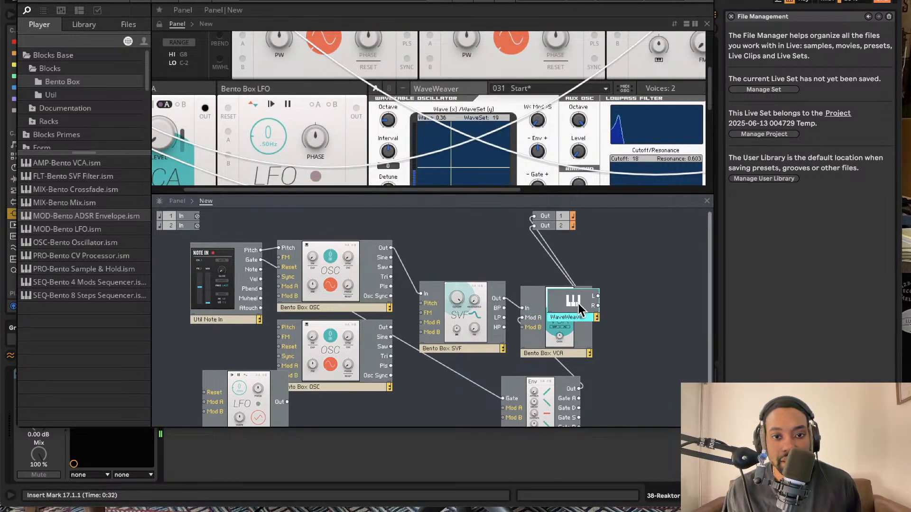
left_click_drag(635, 312, 534, 217)
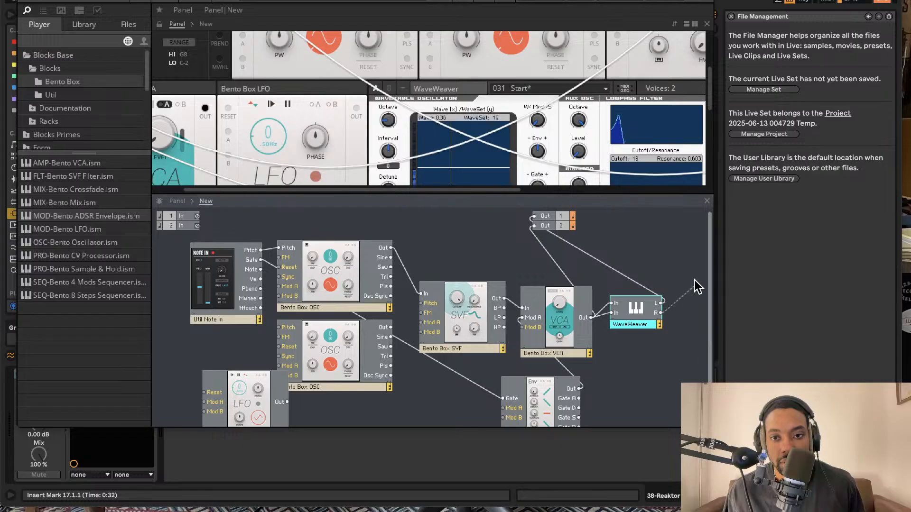
left_click_drag(661, 313, 533, 226)
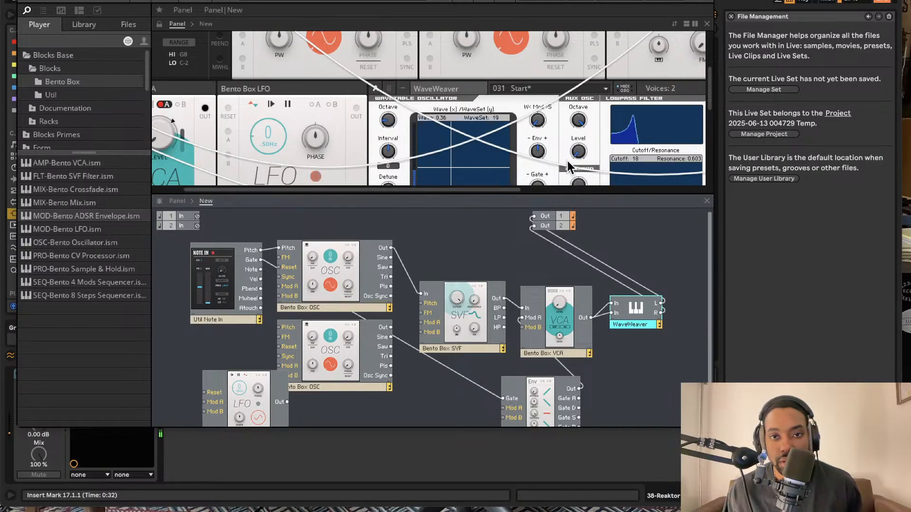
Examine WaveWeaver's oscillator, aux oscillator, filter, sequencer, delay and LFO controls on the panel
scroll(565, 148, "down", 3)
scroll(565, 147, "right", 3)
left_click_drag(511, 78, 508, 111)
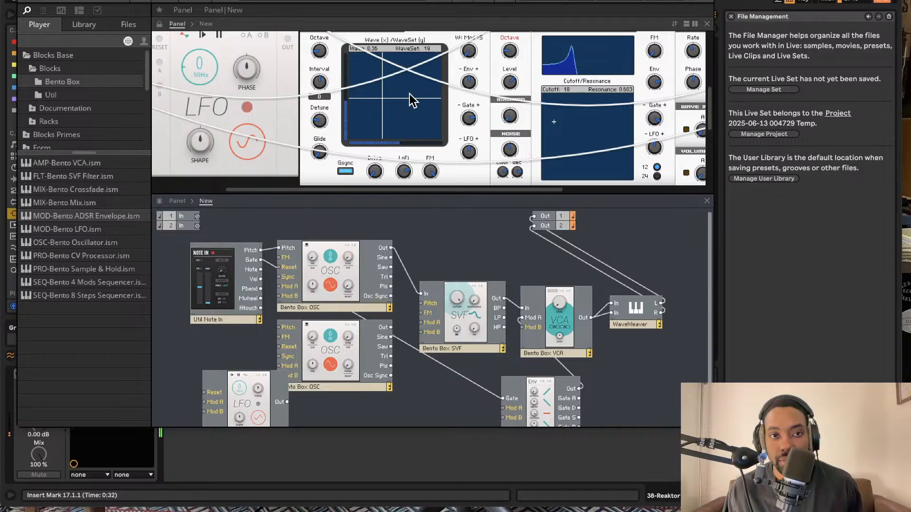
scroll(412, 99, "up", 3)
scroll(453, 95, "right", 4)
scroll(459, 90, "down", 4)
scroll(455, 91, "down", 4)
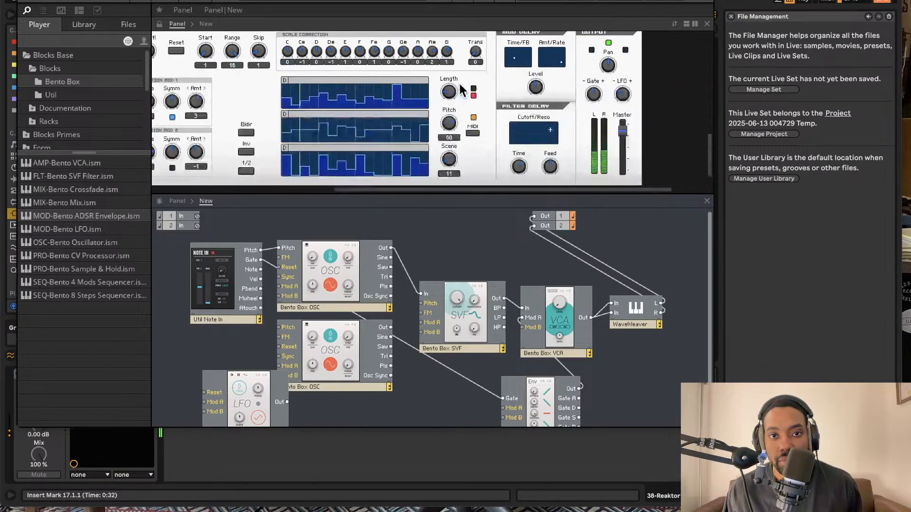
scroll(417, 93, "left", 4)
scroll(412, 91, "right", 1)
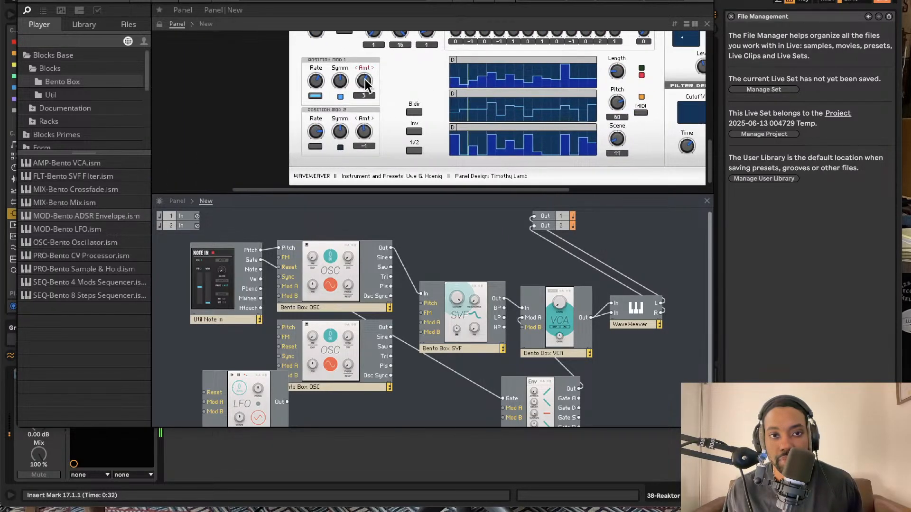
scroll(475, 91, "up", 5)
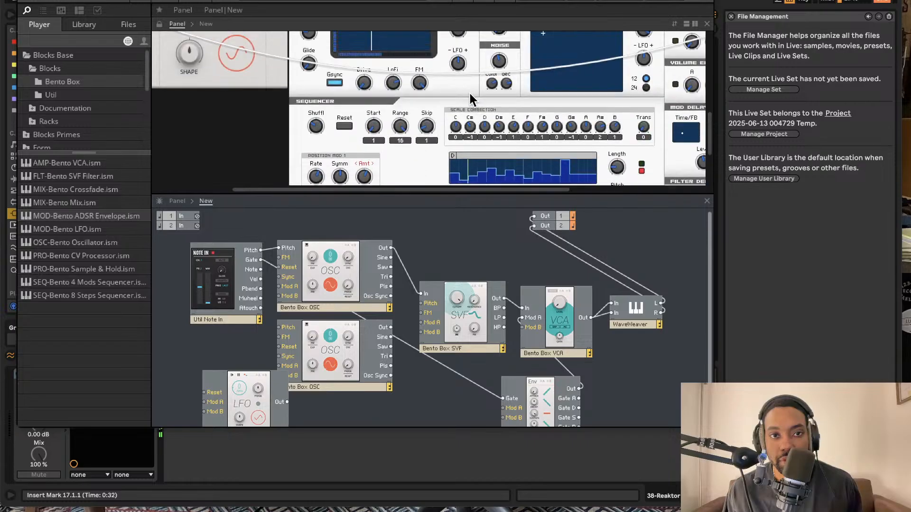
scroll(467, 100, "down", 3)
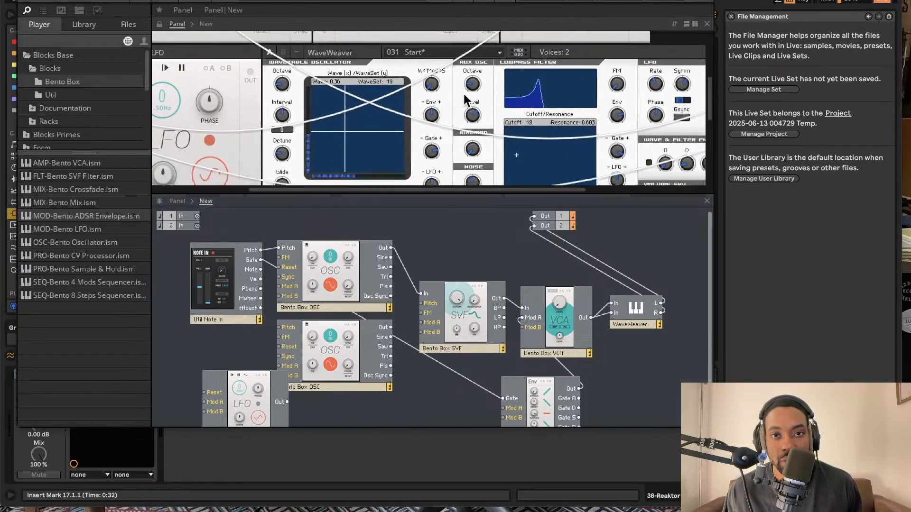
scroll(466, 99, "right", 2)
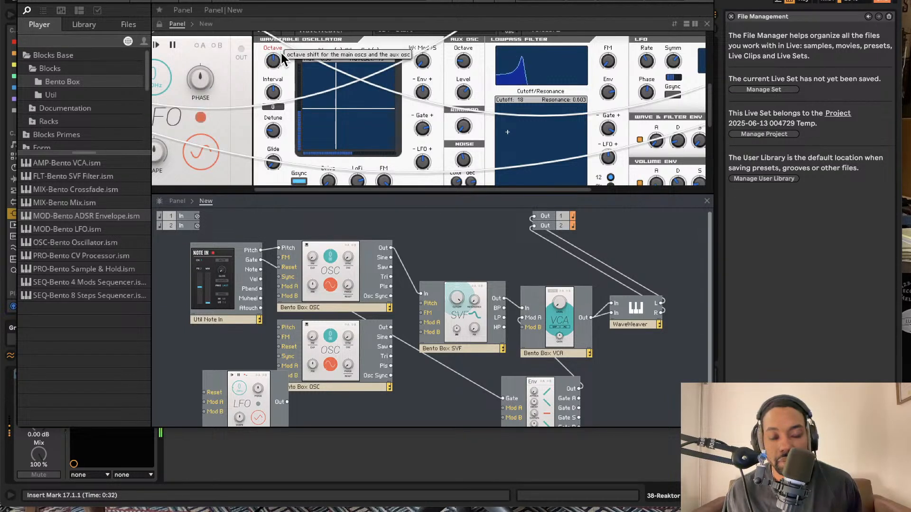
scroll(449, 93, "right", 5)
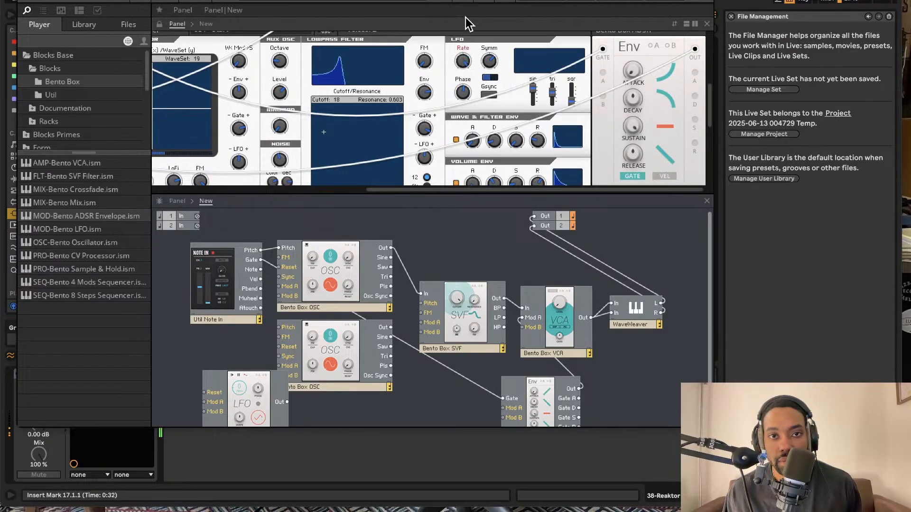
Search components for "wave", insert the Wave Fold (Shapers) macro, and wire it between the VCA and outputs 1 and 2
right_click(505, 241)
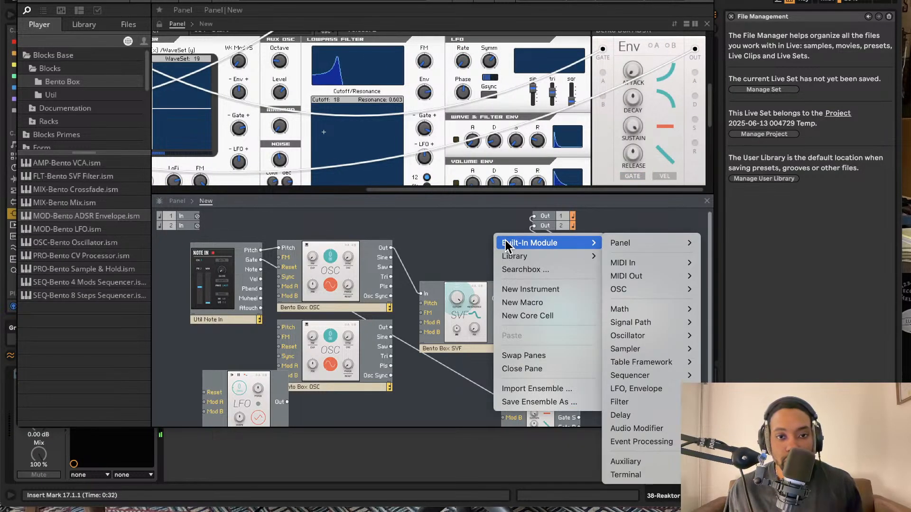
key("Return")
type("wave")
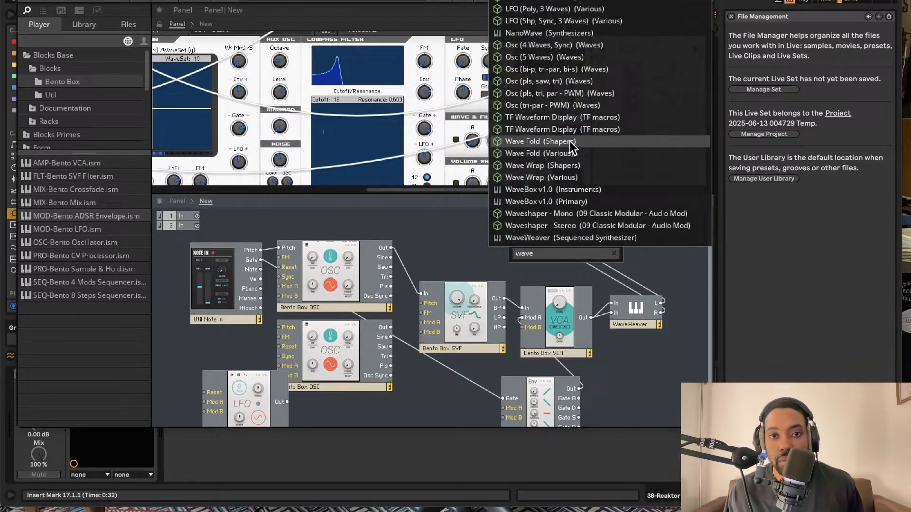
left_click(570, 141)
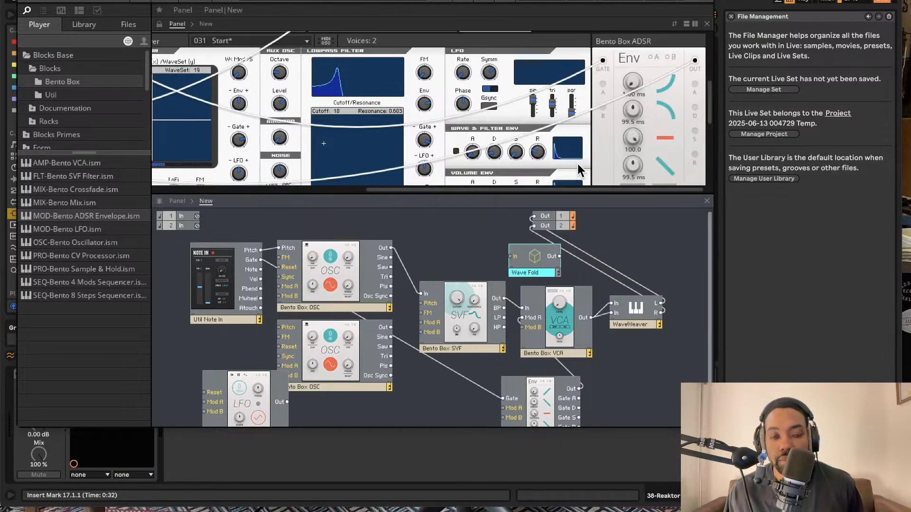
left_click_drag(534, 263, 532, 224)
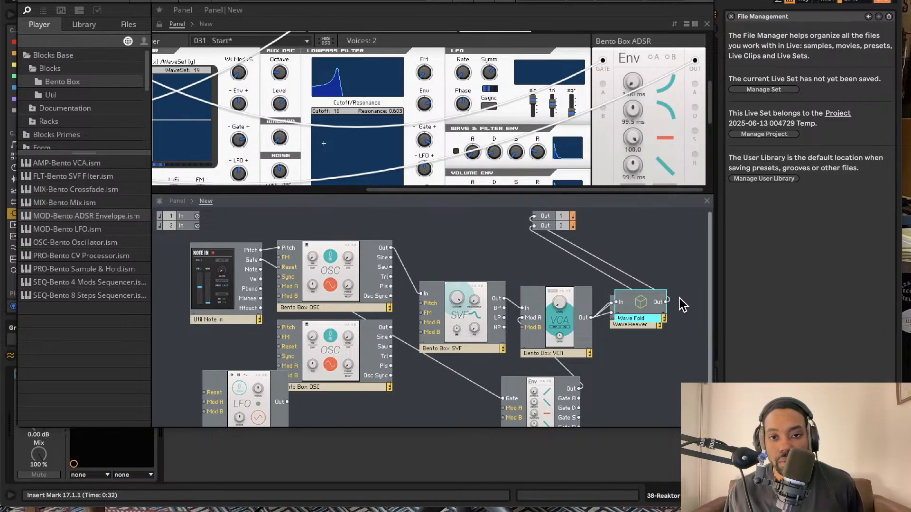
left_click_drag(666, 301, 534, 227)
Move WaveWeaver out from under Wave Fold and delete it from the structure
scroll(530, 106, "down", 3)
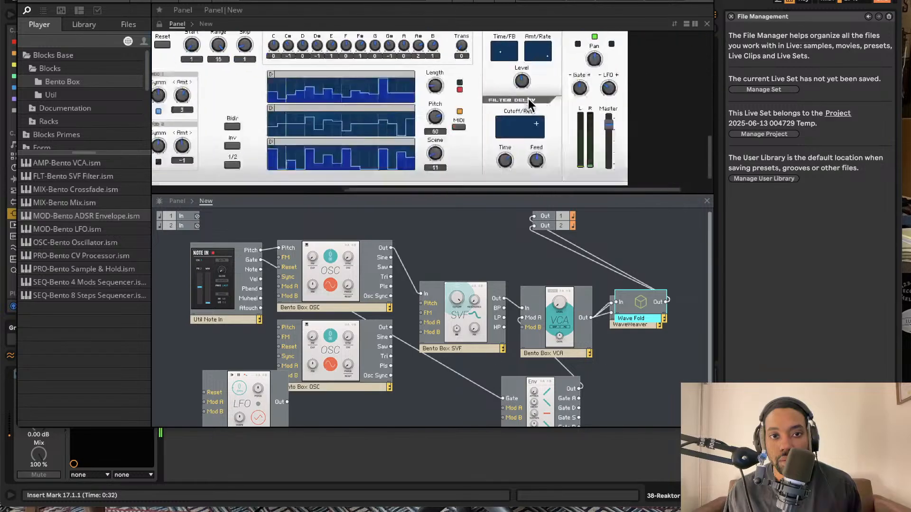
scroll(530, 106, "left", 5)
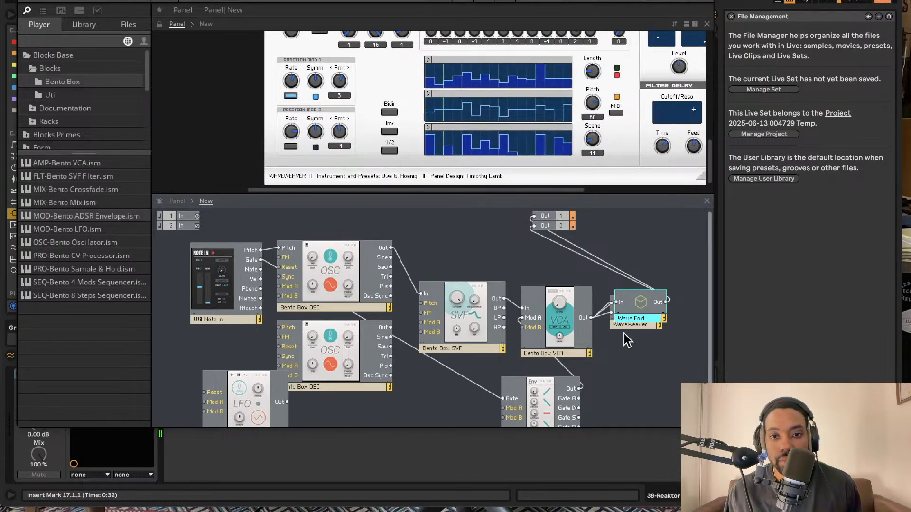
left_click_drag(626, 329, 635, 374)
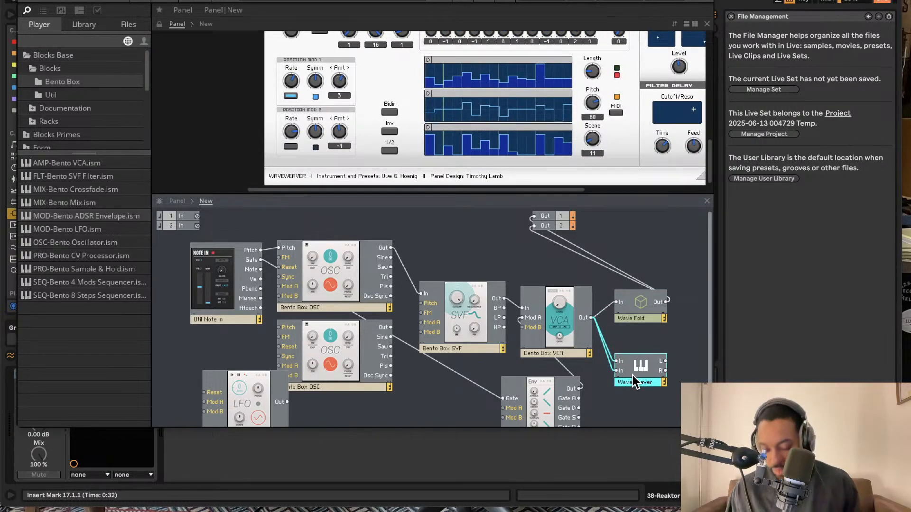
key("Delete")
Try Wave Fold's Fold control, then lower the SVF filter's cutoff to about 3.84 kHz
scroll(524, 132, "up", 3)
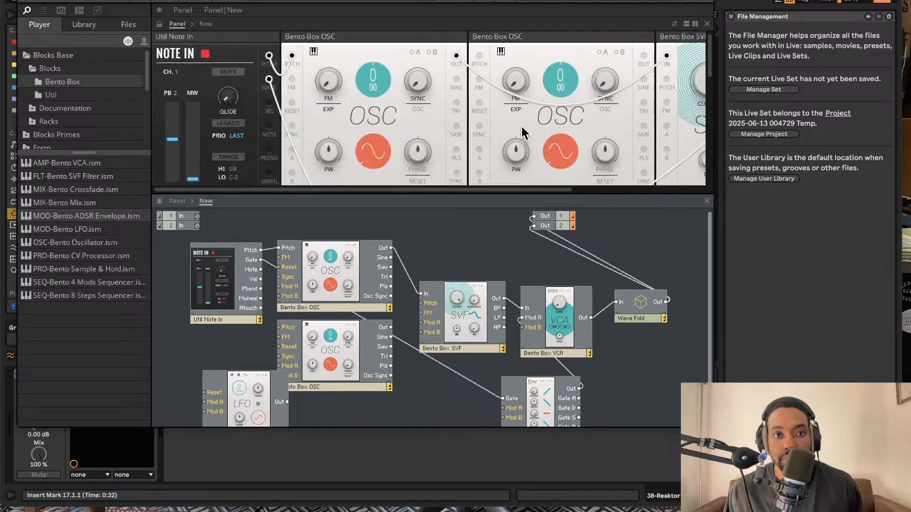
scroll(522, 127, "down", 3)
scroll(527, 125, "up", 3)
scroll(528, 126, "right", 4)
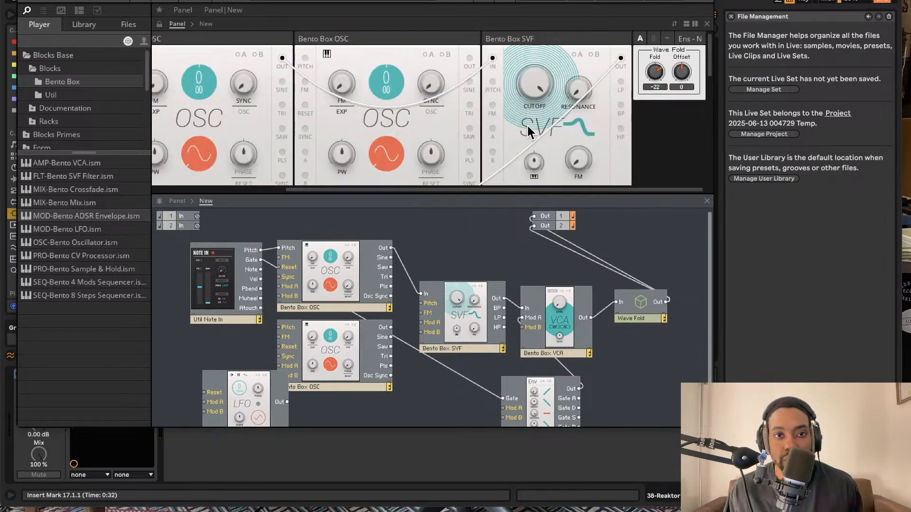
scroll(528, 126, "down", 3)
scroll(528, 126, "up", 3)
mouse_move(654, 66)
left_mouse_down()
mouse_move(655, 92)
mouse_move(655, 65)
left_mouse_up()
scroll(654, 65, "down", 1)
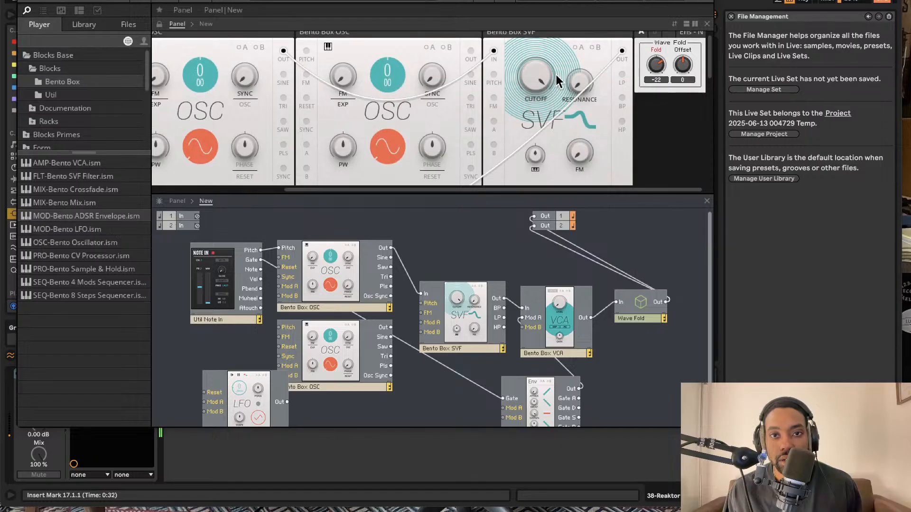
left_click_drag(537, 78, 516, 81)
scroll(536, 137, "up", 1)
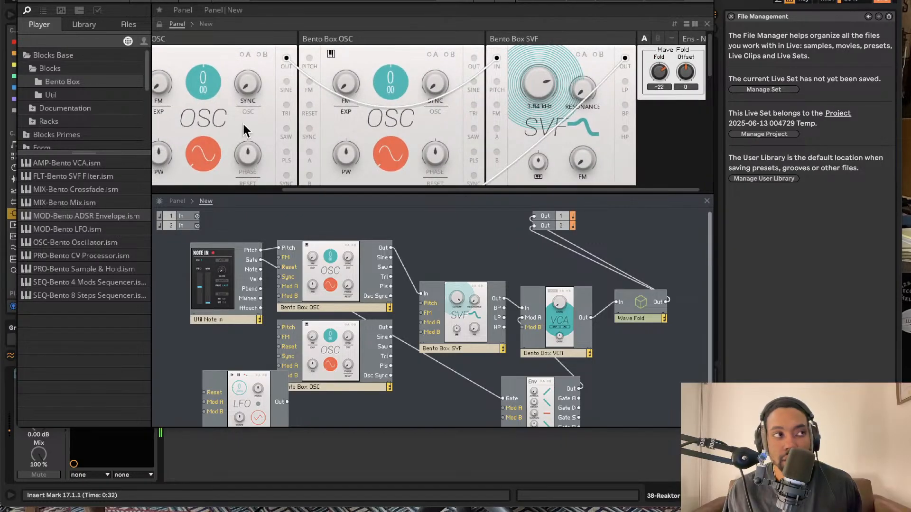
Fine-tune the second oscillator's pitch to 0.33 and move its block down, clear of the first oscillator and LFO
scroll(402, 105, "left", 3)
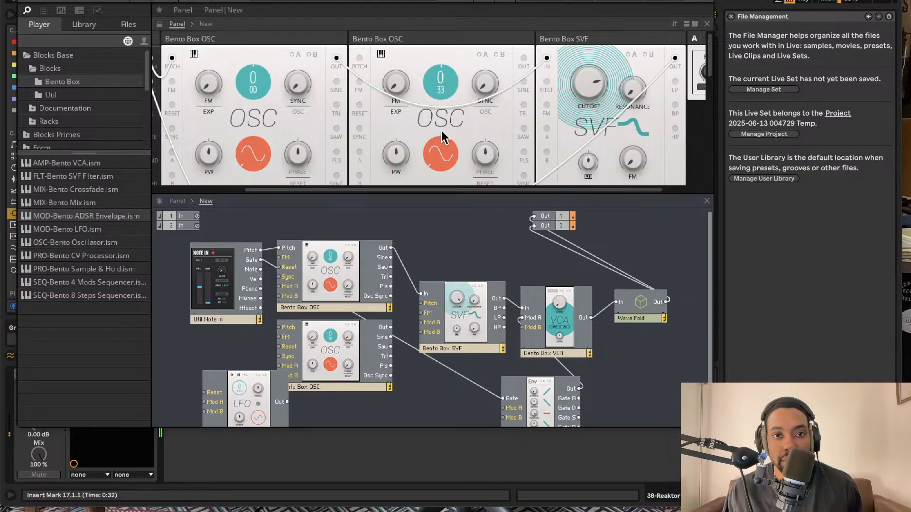
left_click(345, 342)
key("Delete")
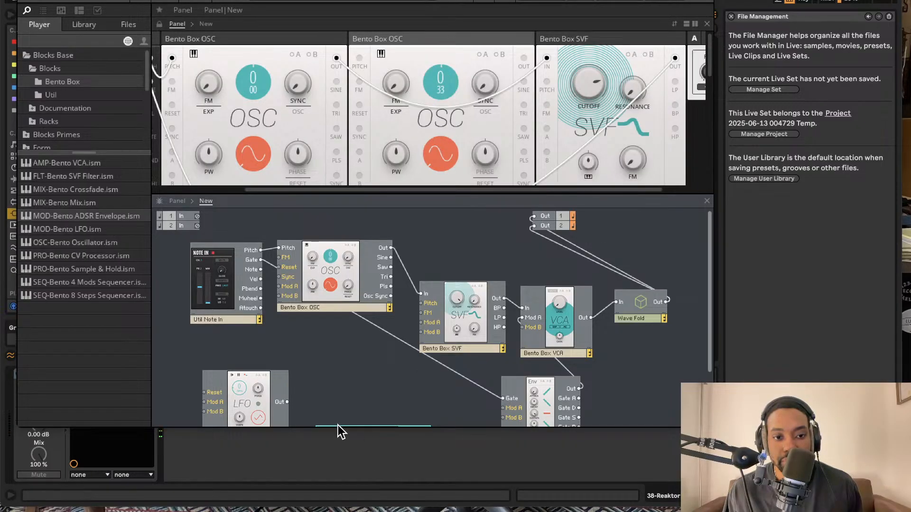
Try modulating the first oscillator by wiring the LFO output to Mod A, enabling A modulation, and raising its FM control
left_click_drag(269, 398, 279, 286)
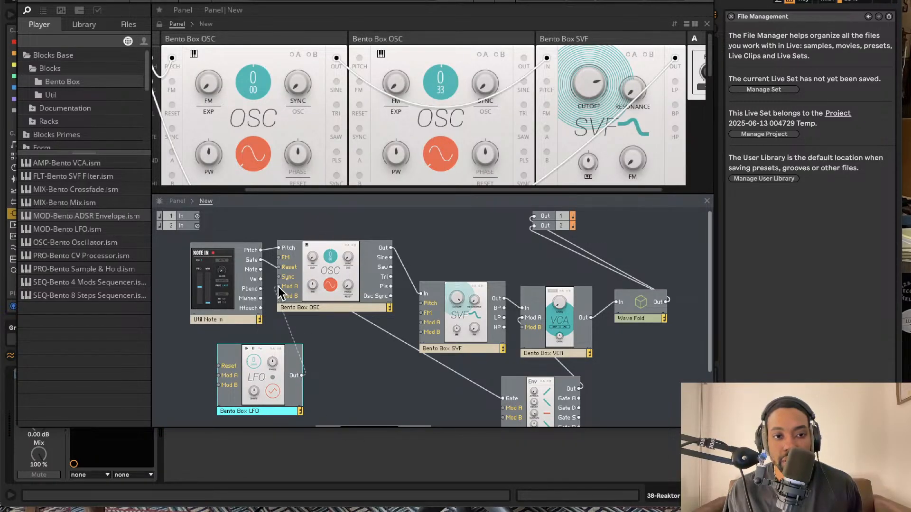
left_click(290, 53)
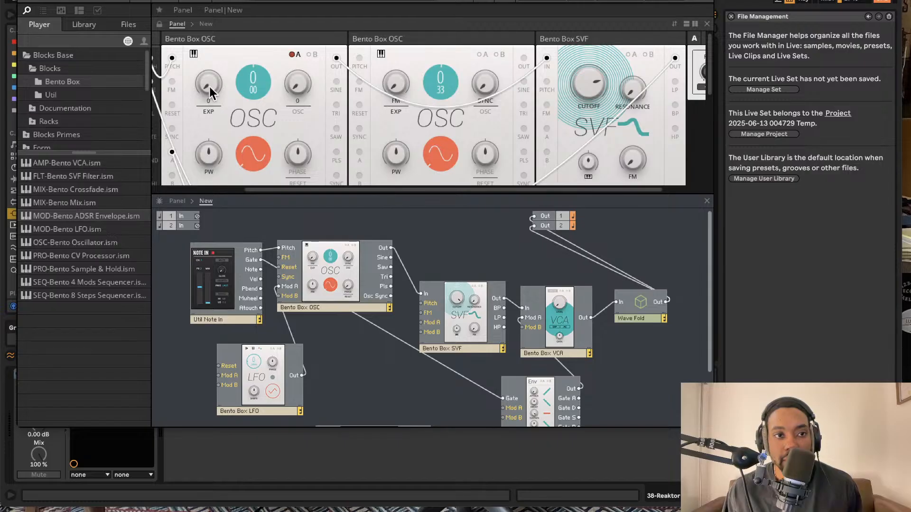
left_click_drag(207, 87, 206, 51)
Delete the LFO's Mod A cable, wire the LFO output to the first oscillator's FM input instead, and raise the FM amount
left_click(288, 321)
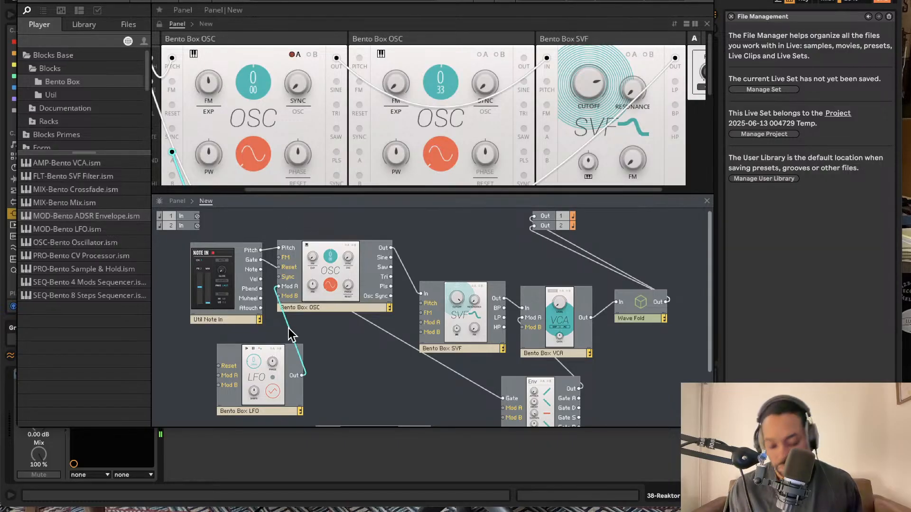
key("Delete")
left_click_drag(298, 380, 280, 258)
left_click_drag(207, 90, 211, 40)
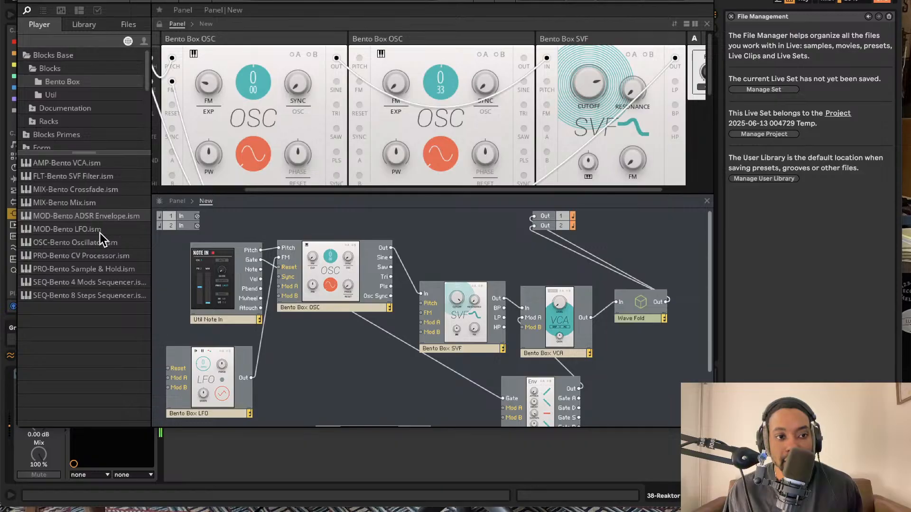
Add a Util Scope block, wire the VCA output into its In port, and examine the waveform
left_click(51, 94)
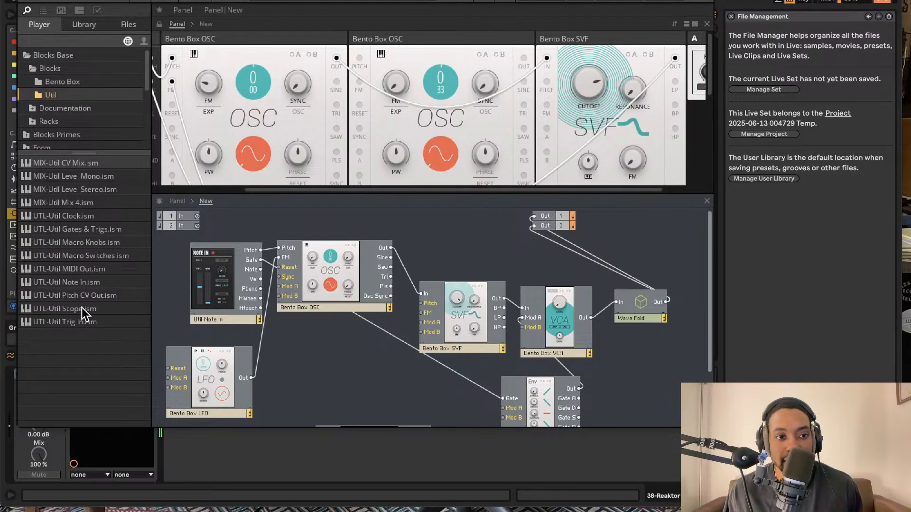
left_click_drag(82, 308, 591, 317)
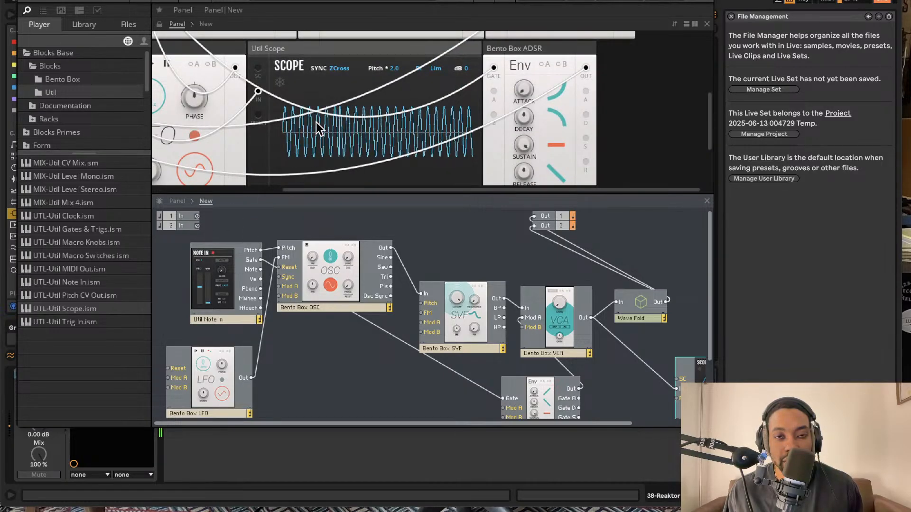
scroll(316, 122, "down", 2)
scroll(317, 127, "up", 2)
scroll(331, 116, "left", 2)
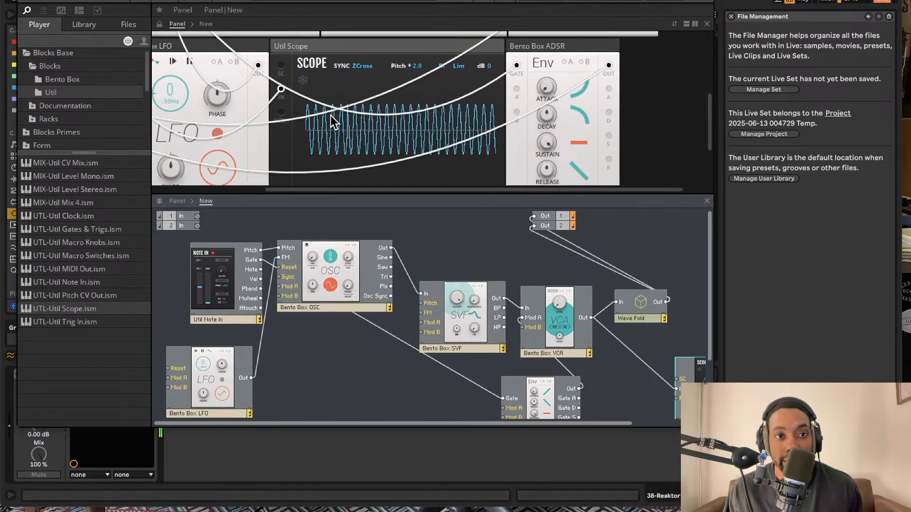
scroll(331, 116, "left", 2)
scroll(332, 116, "up", 1)
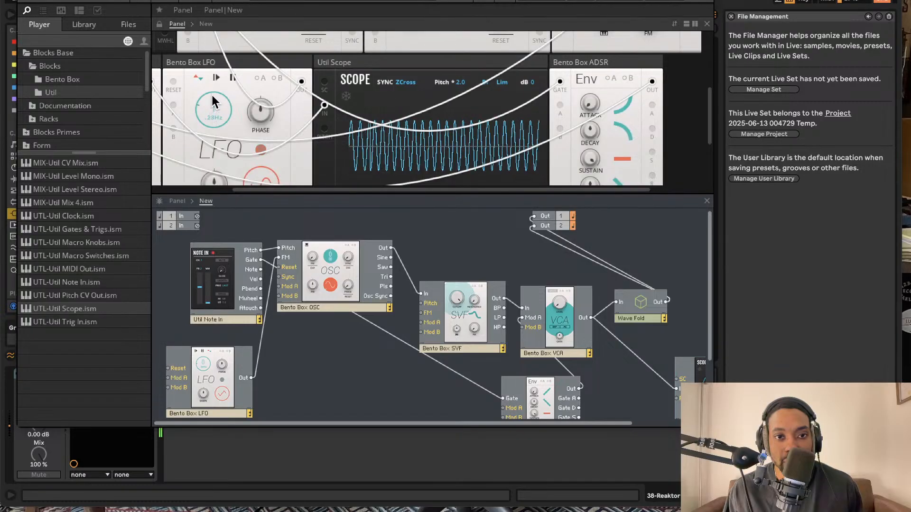
Adjust the Bento Box LFO's rate to about 0.89 Hz and compare the oscillator controls with the scope trace
left_click_drag(211, 93, 161, 78)
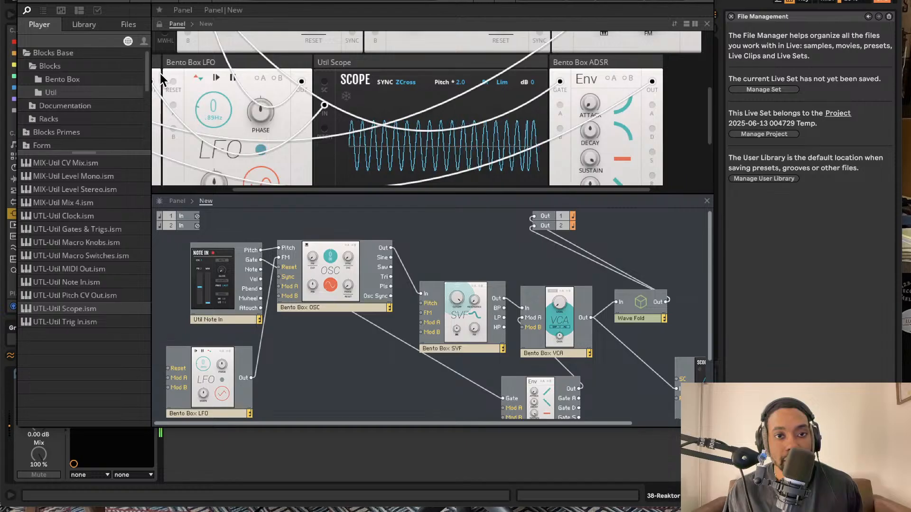
scroll(299, 131, "up", 4)
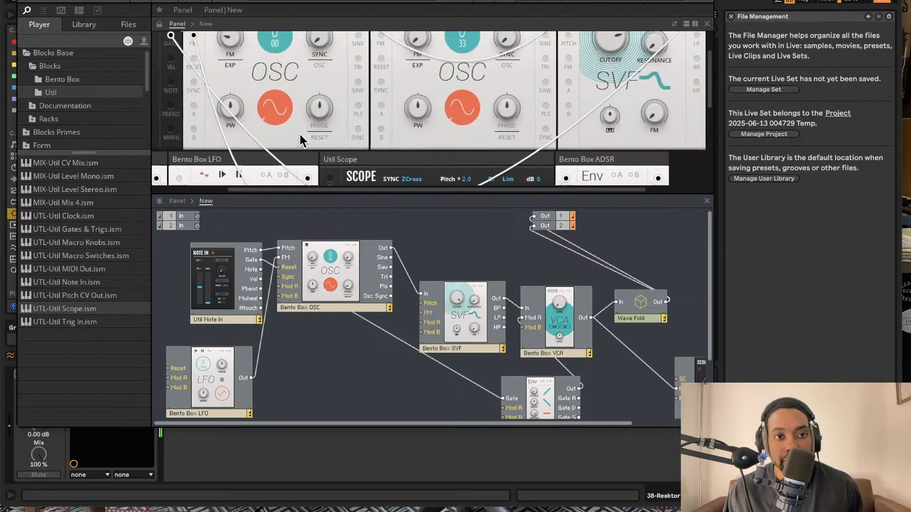
scroll(300, 135, "up", 3)
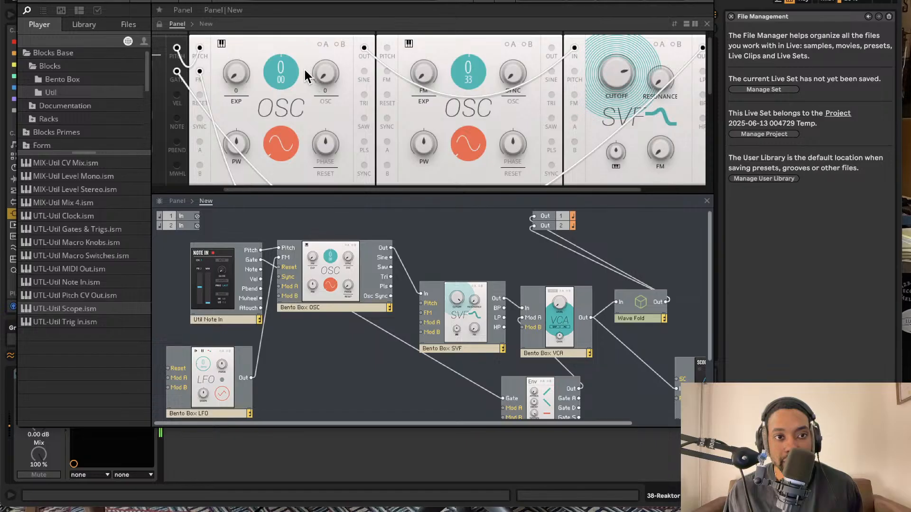
scroll(305, 68, "down", 3)
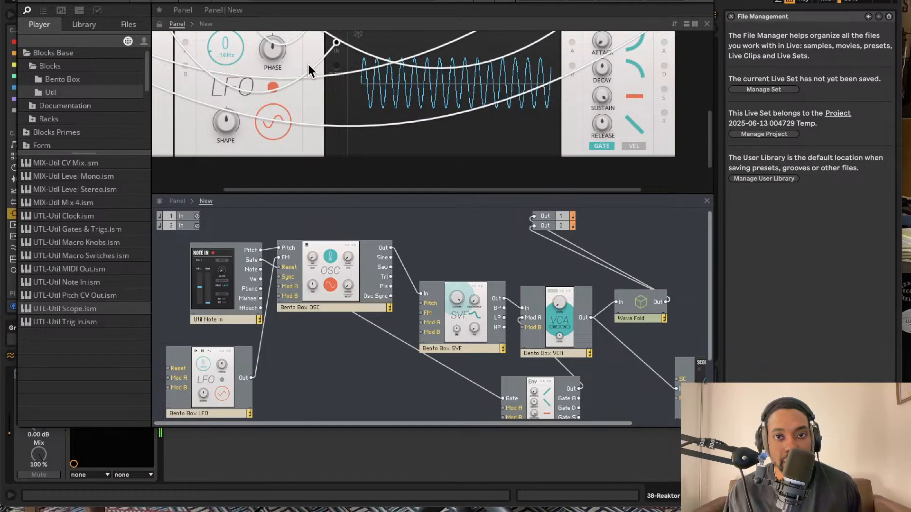
scroll(307, 68, "up", 3)
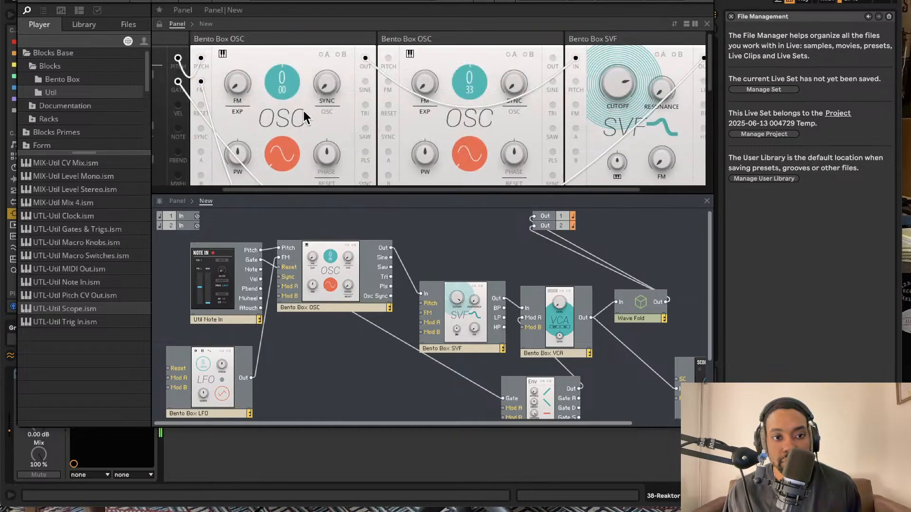
Wire the LFO output to the first oscillator's Mod A input, enable its A modulation, and enlarge the panel view
left_click_drag(253, 379, 287, 284)
left_click(324, 55)
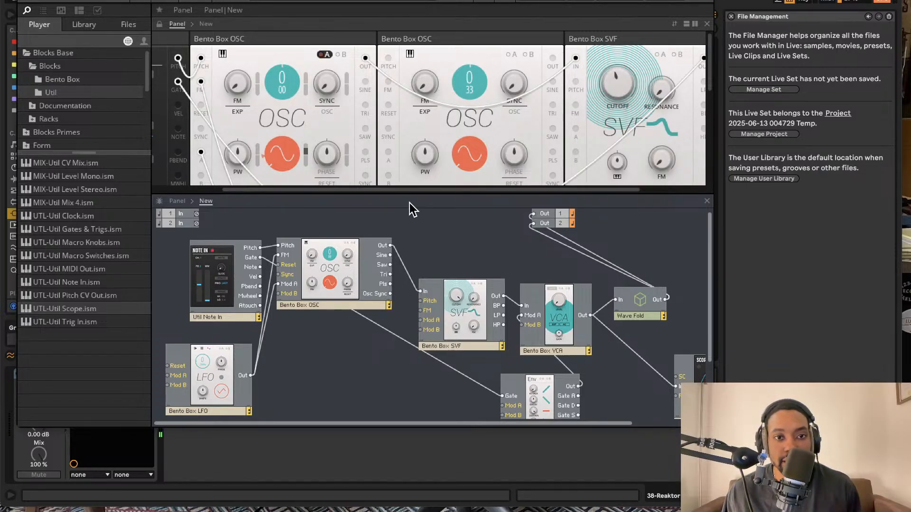
left_click_drag(410, 192, 411, 220)
left_click(72, 109)
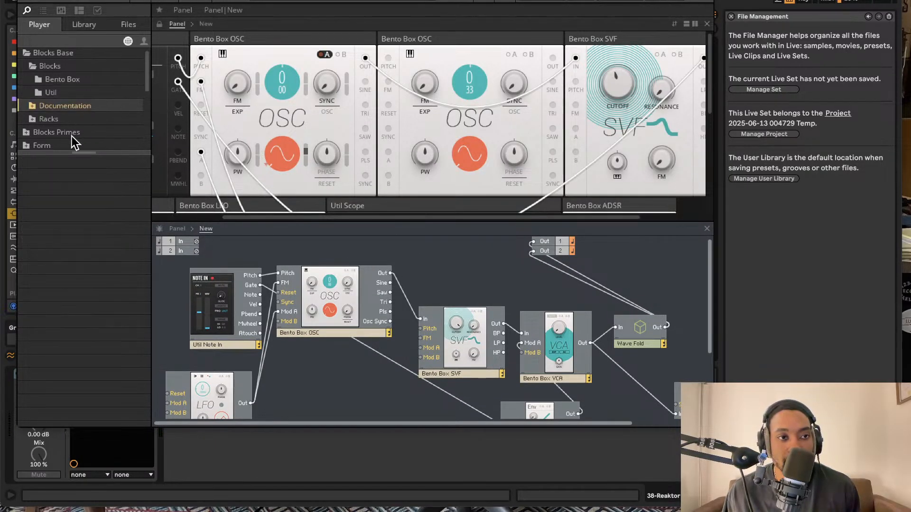
scroll(73, 136, "down", 5)
scroll(283, 108, "down", 1)
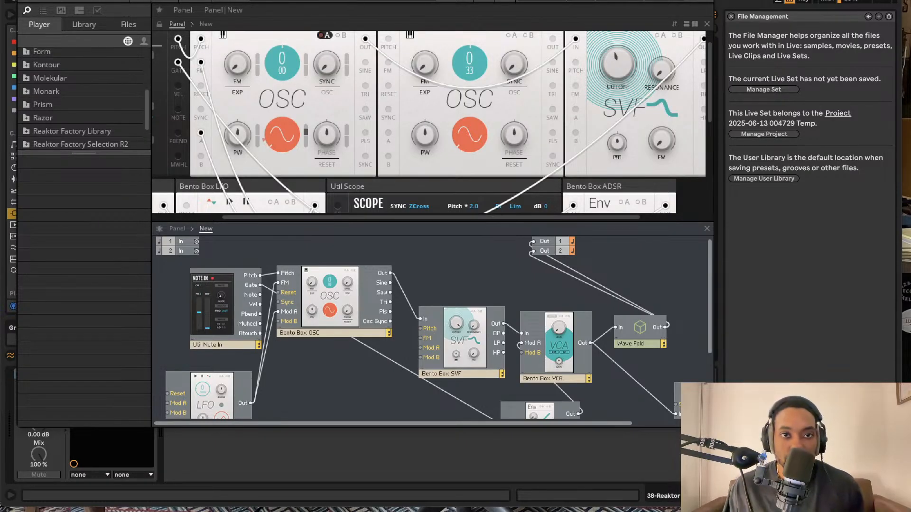
Move the Reaktor window down to uncover Live's tracks, select the Master track, and resume its Project Timer
left_click_drag(351, 2, 382, 386)
left_click_drag(551, 380, 533, 470)
left_click(562, 335)
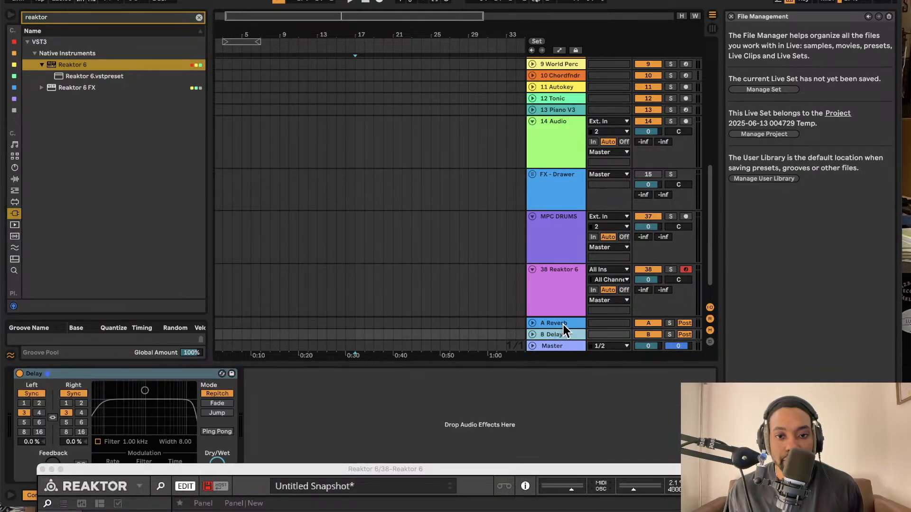
left_click(563, 323)
left_click(565, 305)
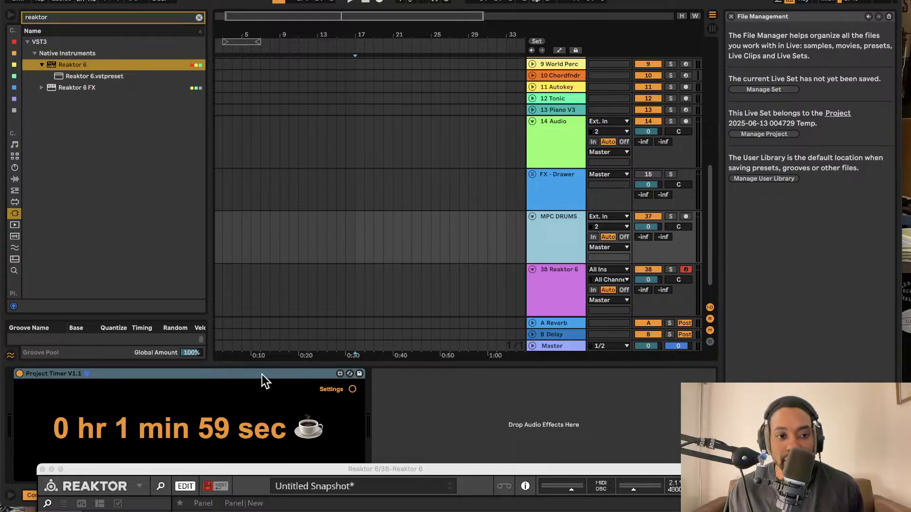
left_click_drag(262, 375, 553, 349)
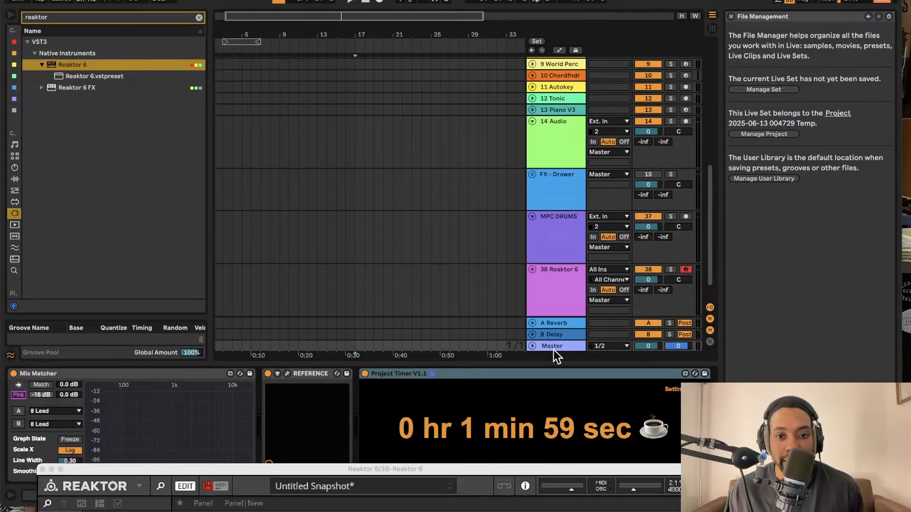
left_click(514, 397)
double_click(599, 413)
left_click(542, 442)
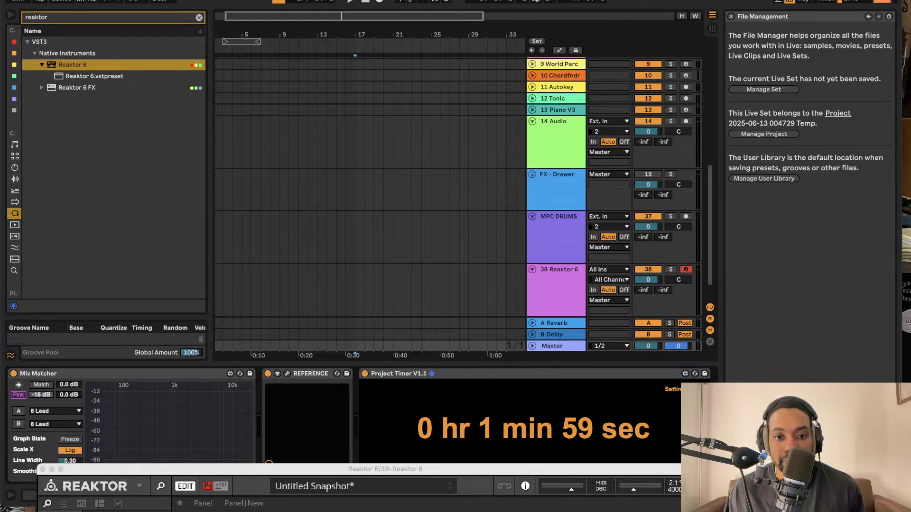
Bring the Reaktor window back up, then put it away to uncover Live's full arrangement
left_click_drag(590, 470, 671, 167)
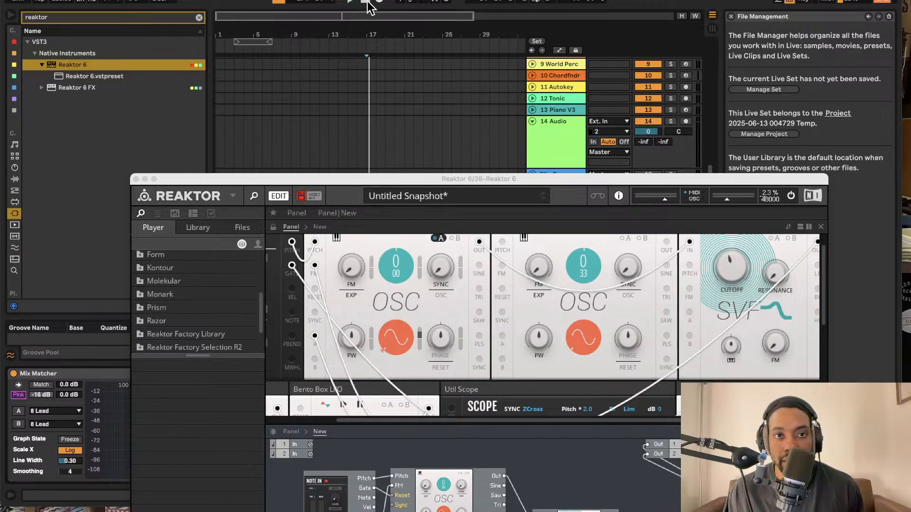
left_click_drag(481, 178, 465, 21)
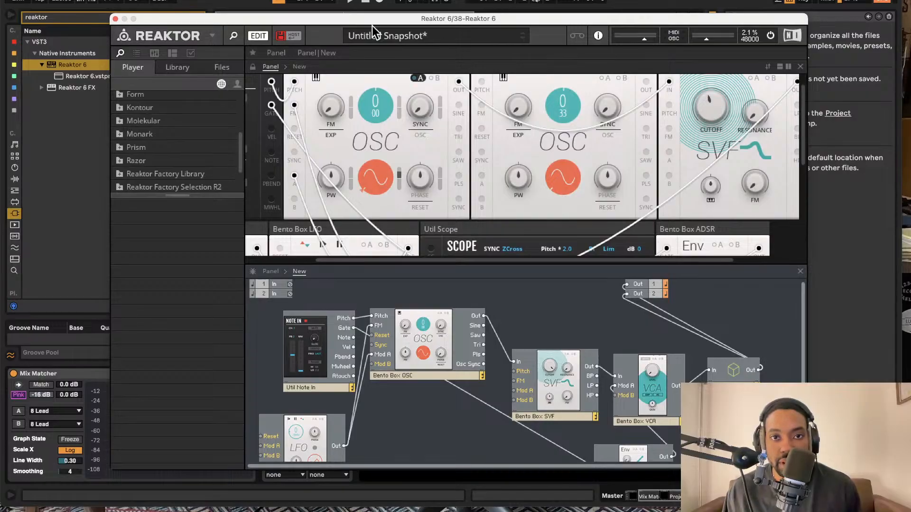
left_click_drag(536, 25, 520, 9)
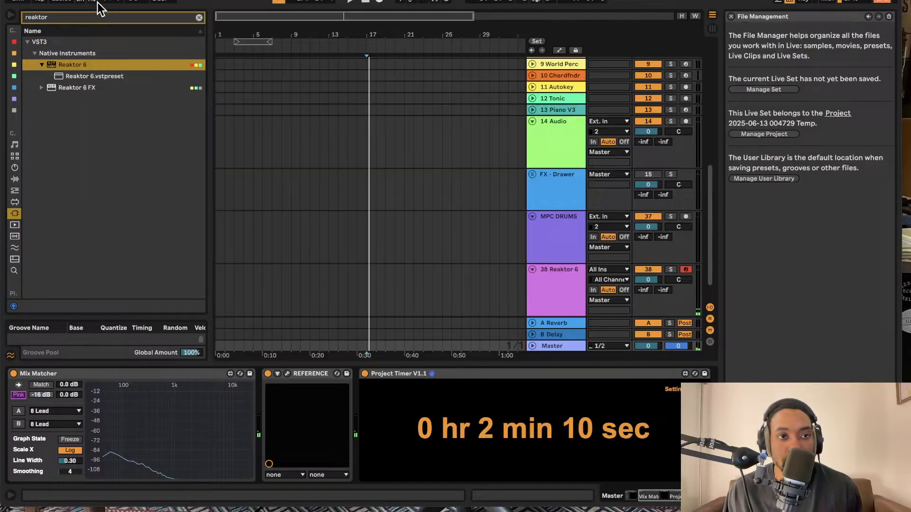
left_click(99, 3)
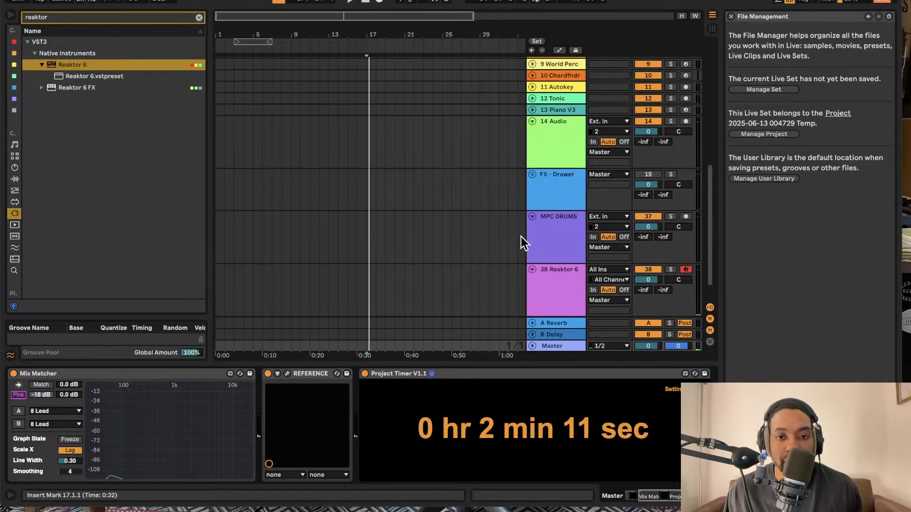
Insert a new audio track below the Reaktor 6 track and look through the existing tracks
scroll(533, 306, "down", 2)
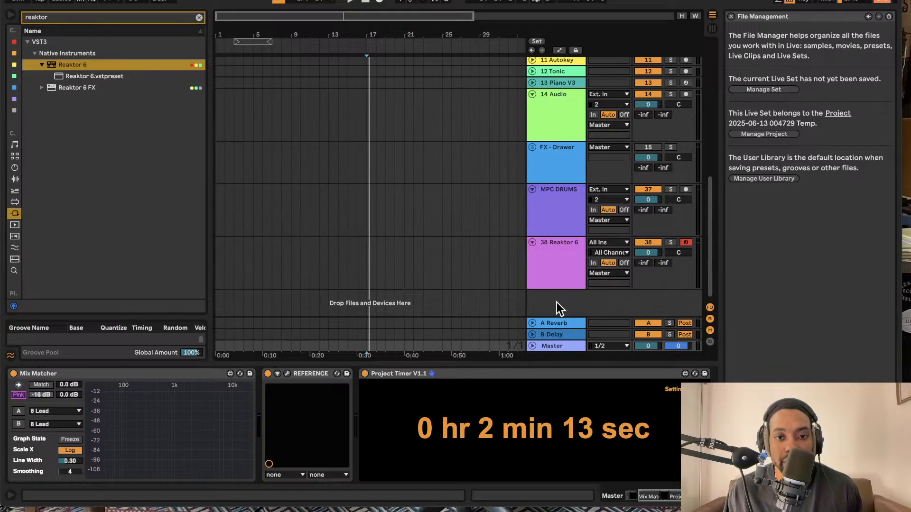
key("super+t")
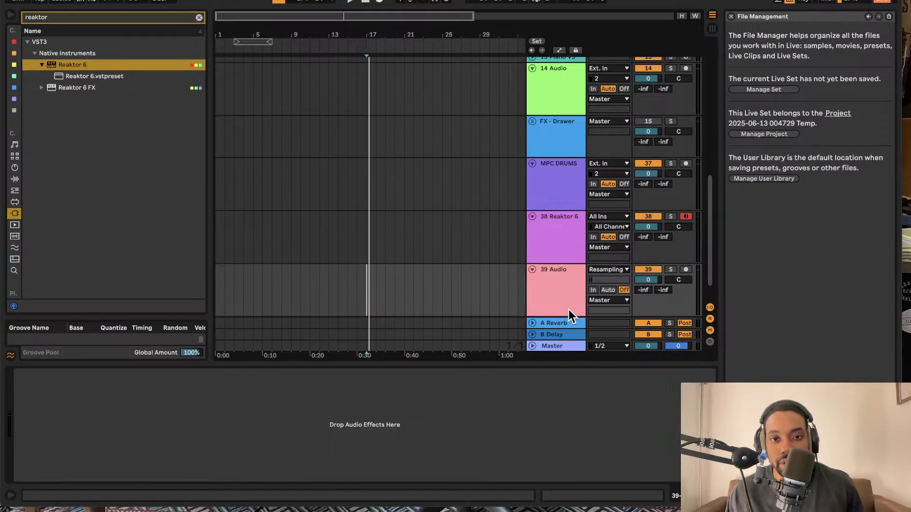
scroll(542, 172, "up", 8)
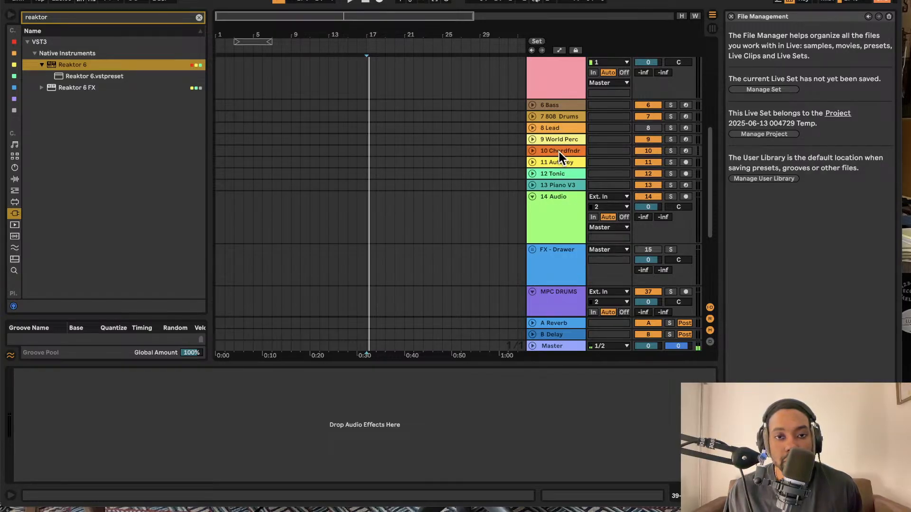
scroll(551, 152, "up", 7)
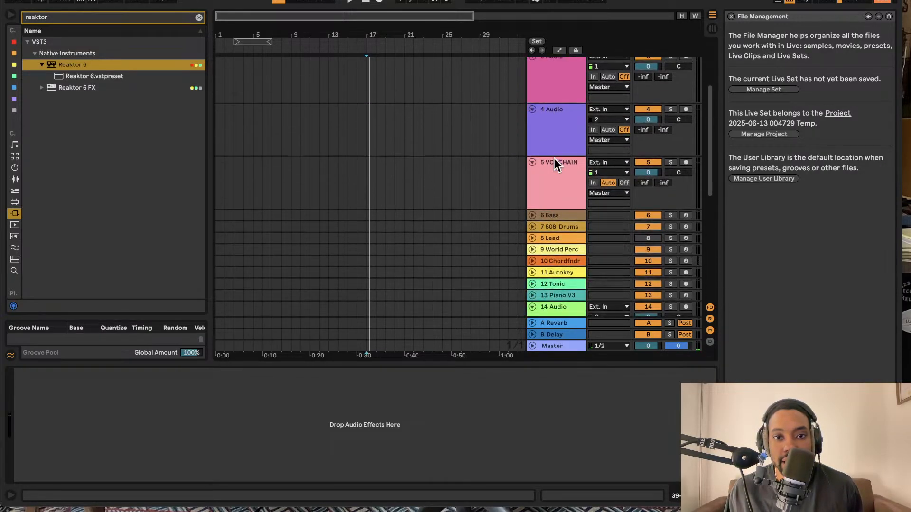
scroll(554, 158, "down", 20)
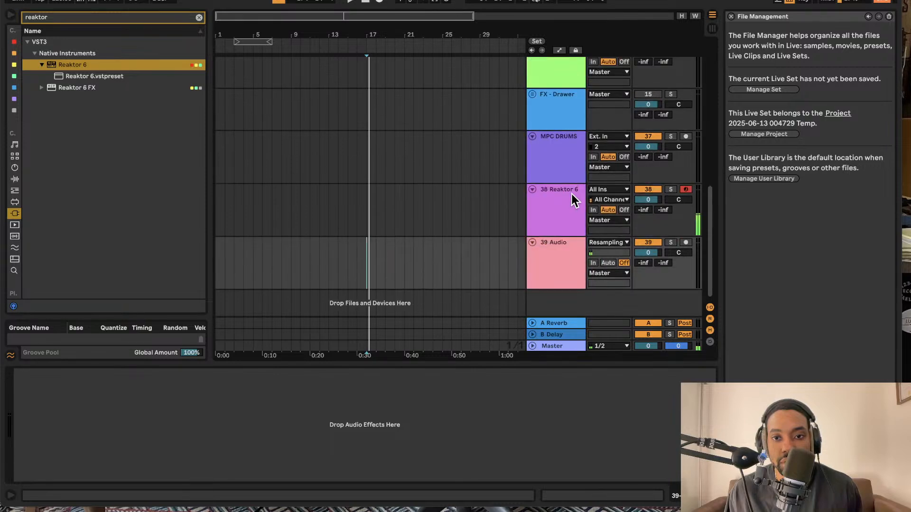
Select a four-bar range from about bar 11 on the Reaktor 6 track and insert an empty MIDI clip there
left_click(571, 195)
left_click_drag(311, 204, 332, 203)
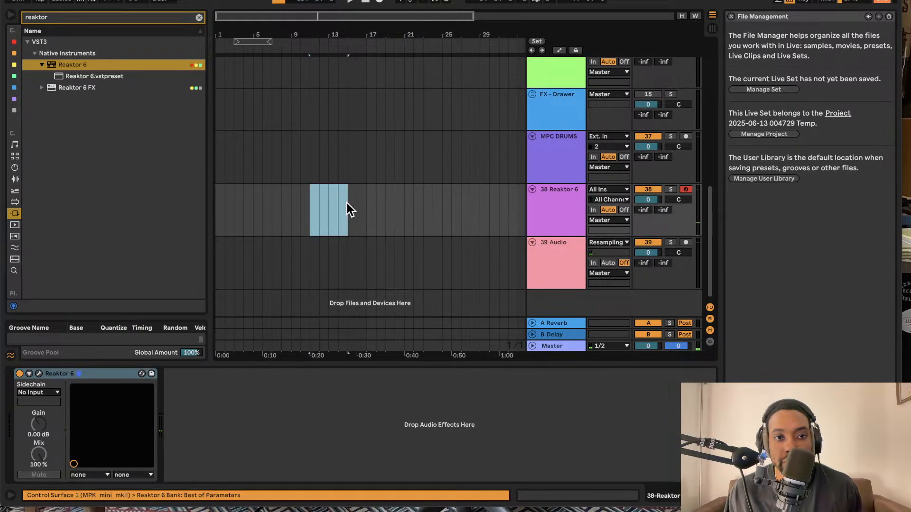
key("super+shift+m")
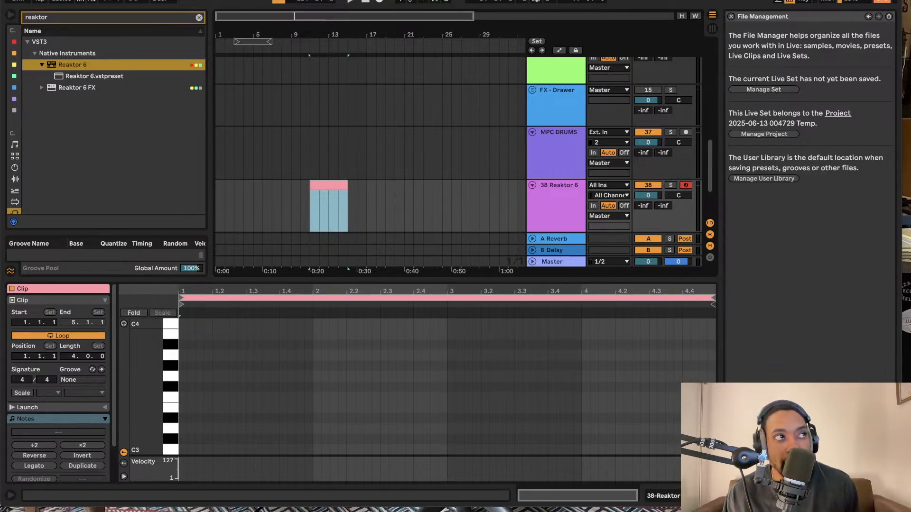
Turn on the clip's scale and set it to F Minor
left_click(276, 305)
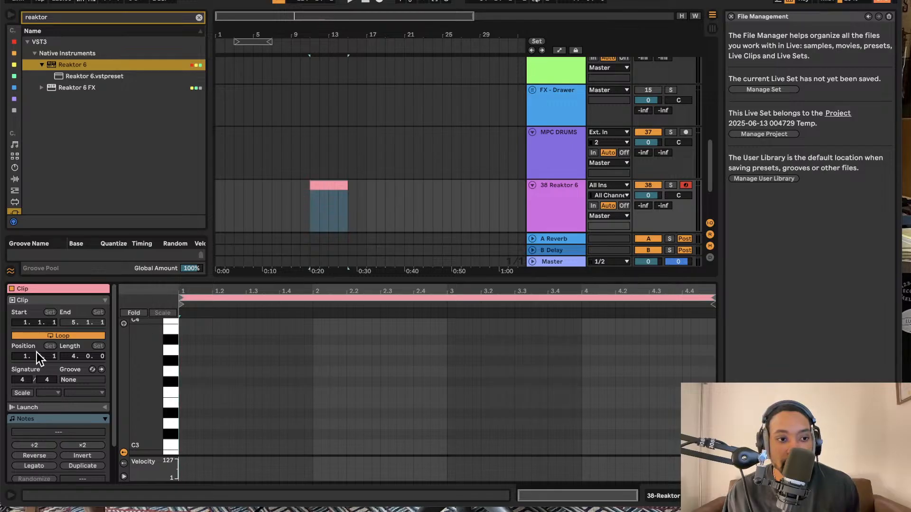
left_click(46, 393)
left_click(23, 395)
left_click(23, 394)
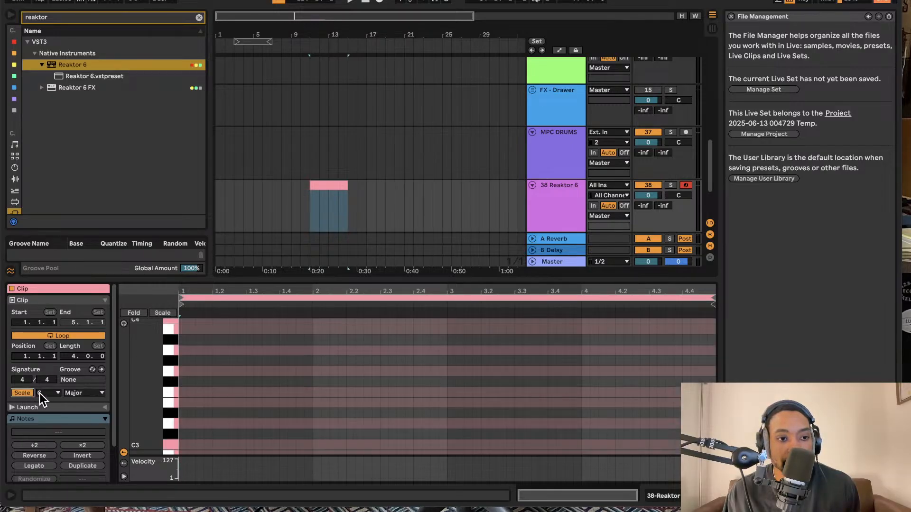
left_click(39, 393)
left_click(44, 447)
left_click(84, 393)
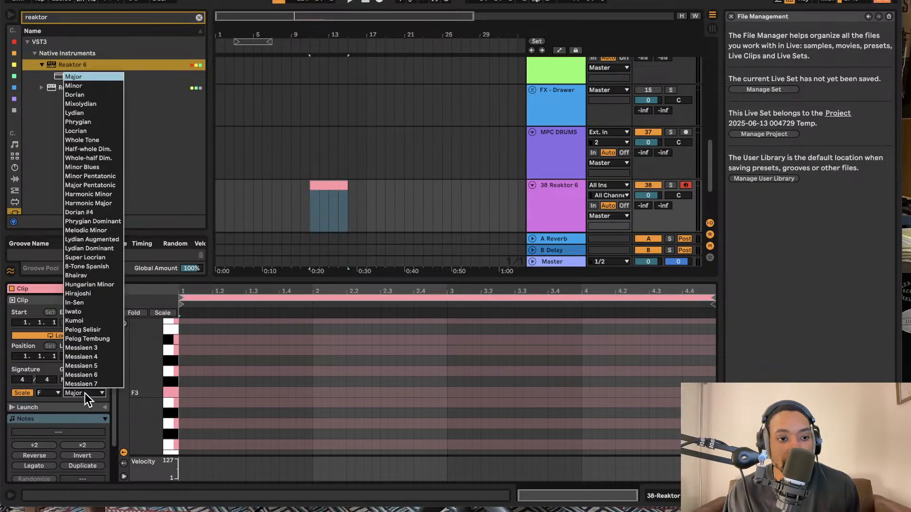
left_click(88, 88)
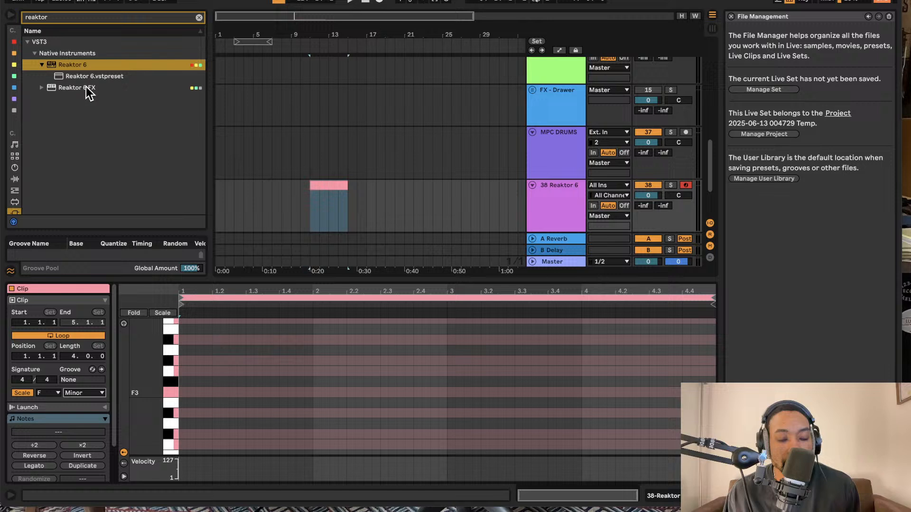
Set the MIDI note editor to a fixed 1/8 grid
left_click(192, 360)
right_click(224, 362)
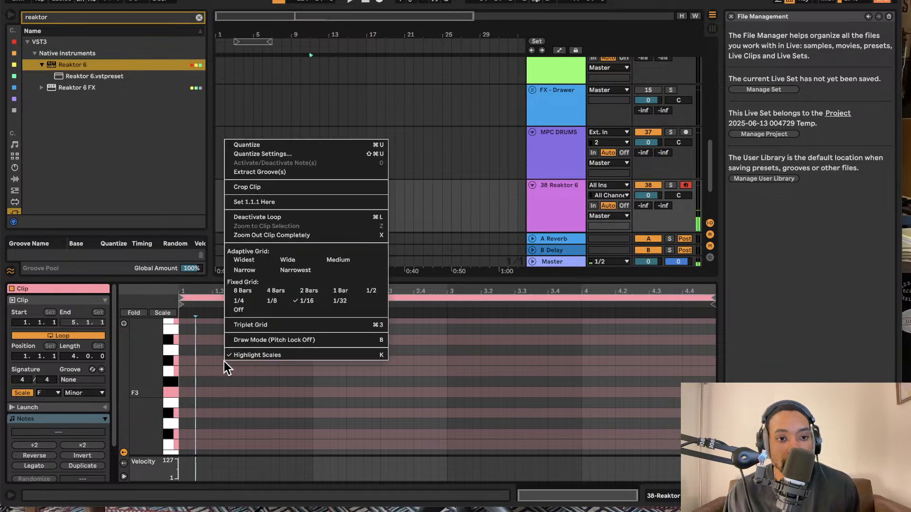
left_click(305, 304)
right_click(245, 337)
left_click(284, 275)
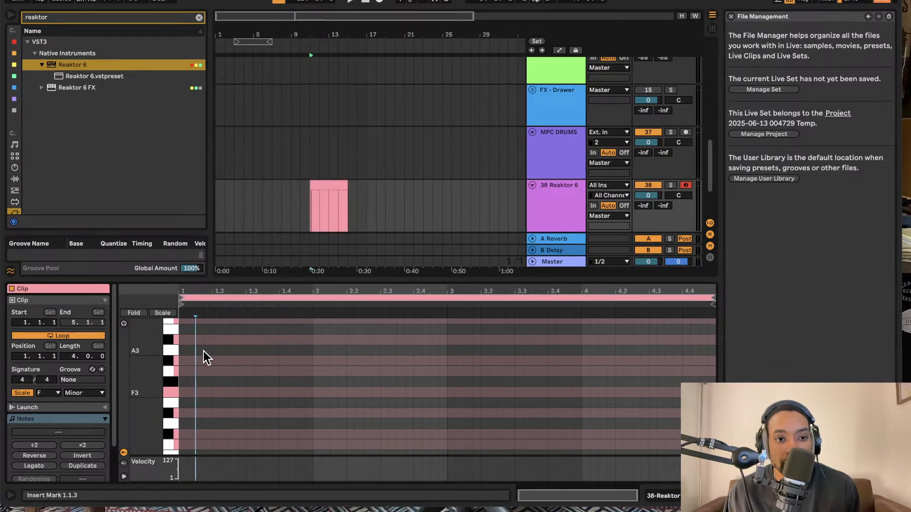
Set the note editor's fixed grid to 1/4, add a one-beat G3 note at 1.2 and play the clip
double_click(203, 360)
double_click(203, 361)
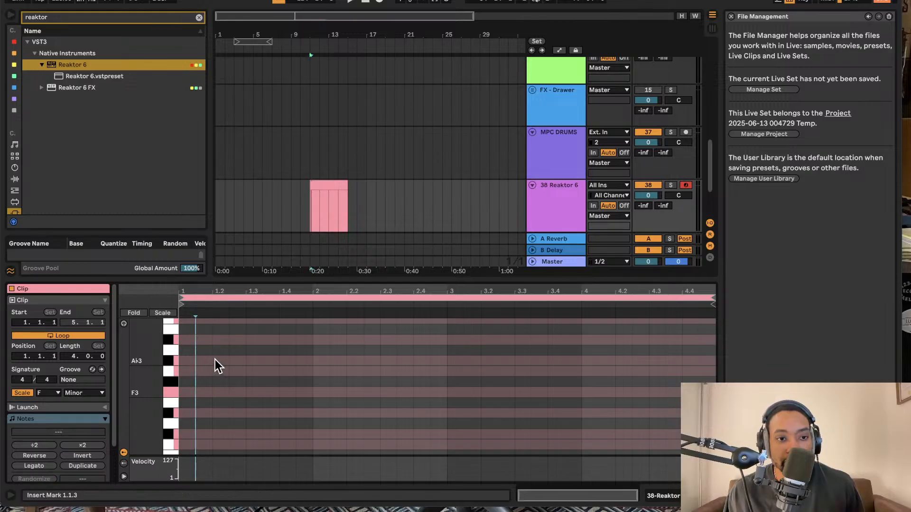
double_click(227, 361)
double_click(225, 362)
right_click(224, 362)
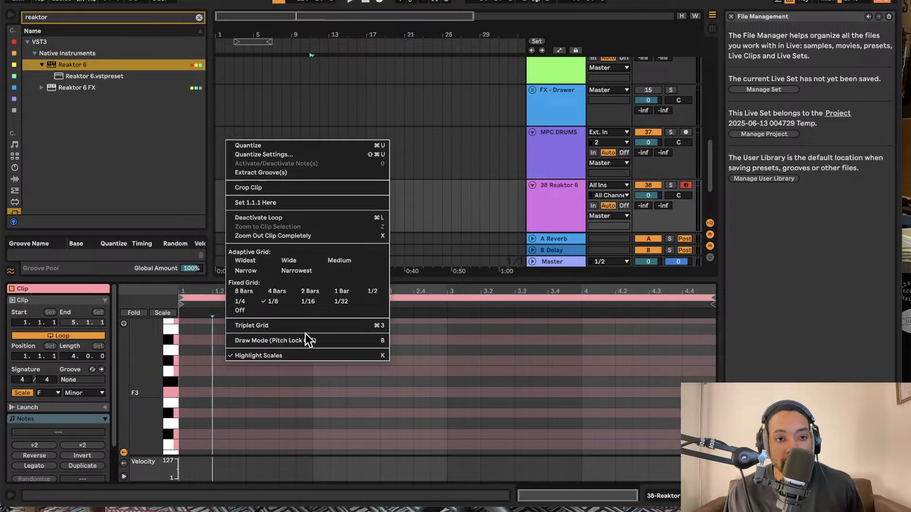
left_click(247, 302)
double_click(229, 371)
key("space")
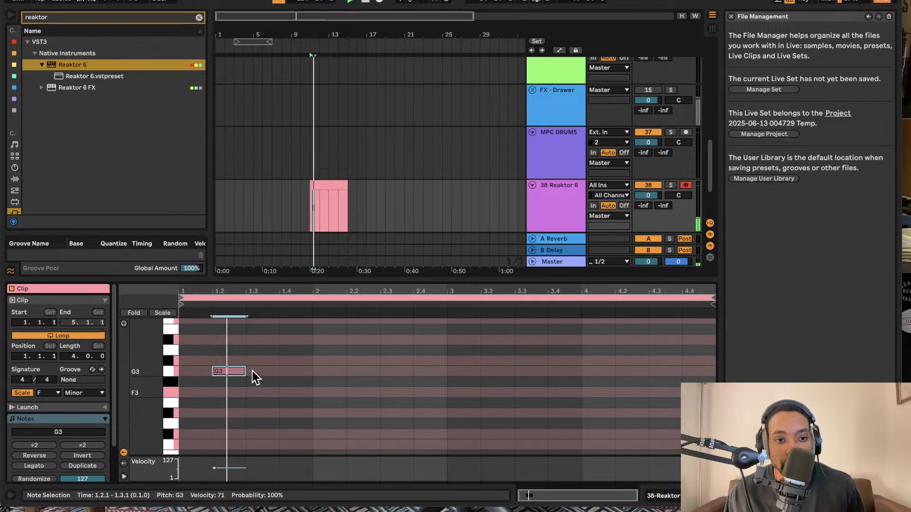
Transpose the note down two octaves to G1 and move it to the start of the clip
key("shift+Down")
key("shift+Down")
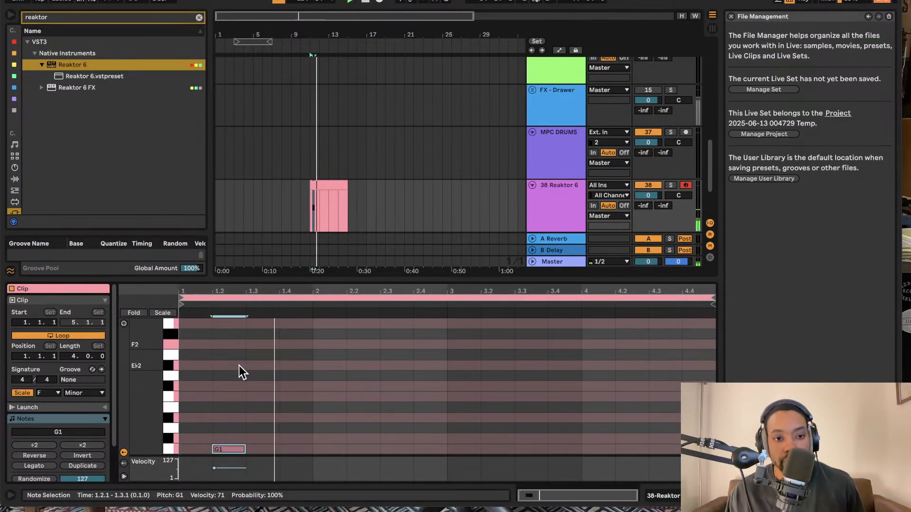
left_click_drag(229, 449, 198, 451)
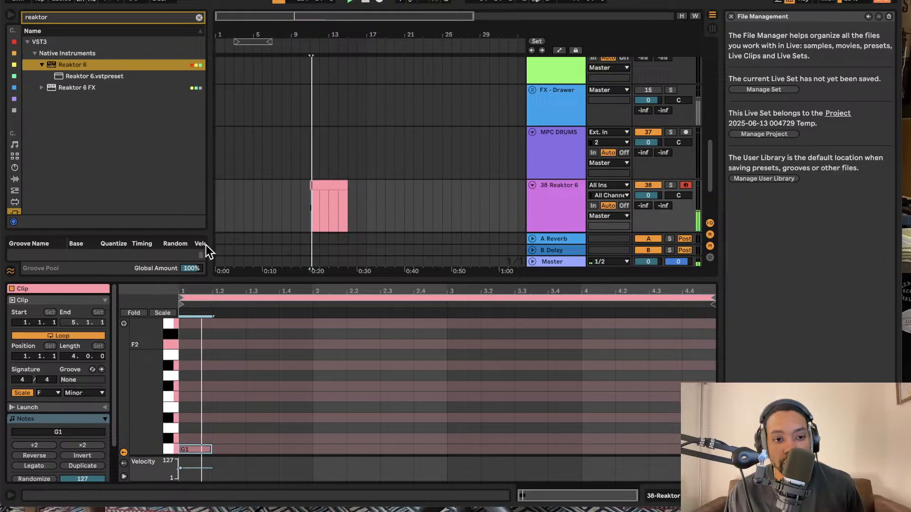
Add a three-beat A♭1 note at bar 2 and extend the G1 note to a full bar
double_click(240, 439)
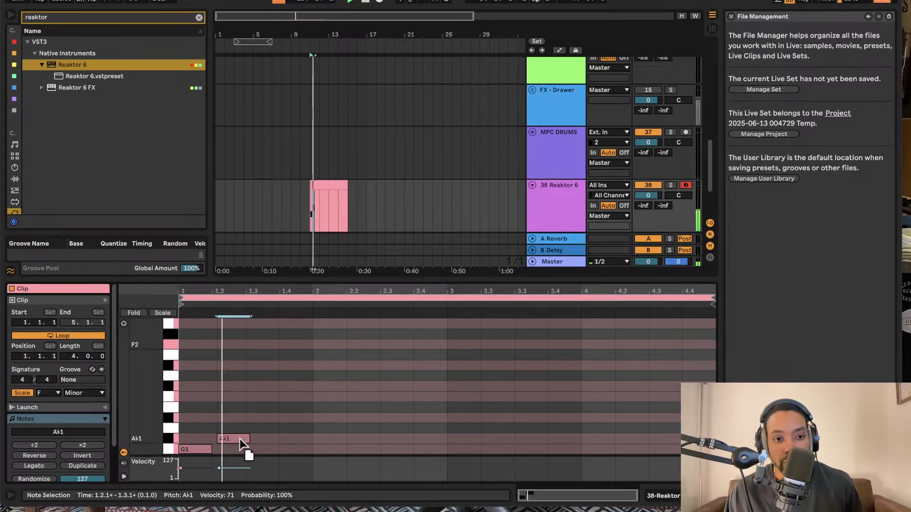
left_click_drag(240, 439, 361, 441)
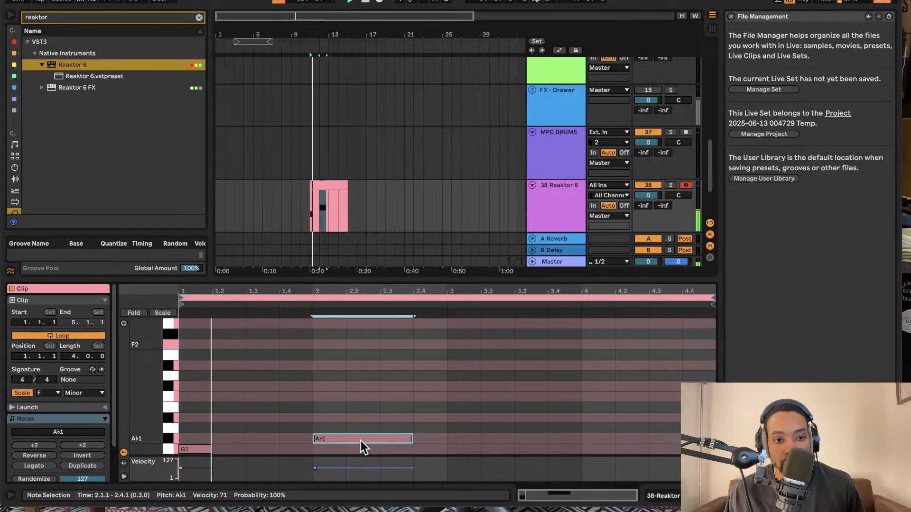
left_click(209, 448)
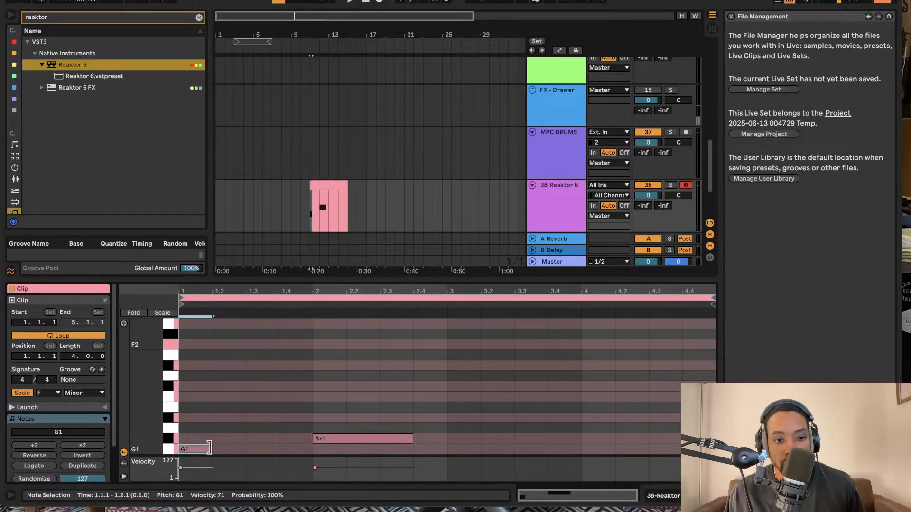
left_click_drag(209, 448, 311, 449)
key("space")
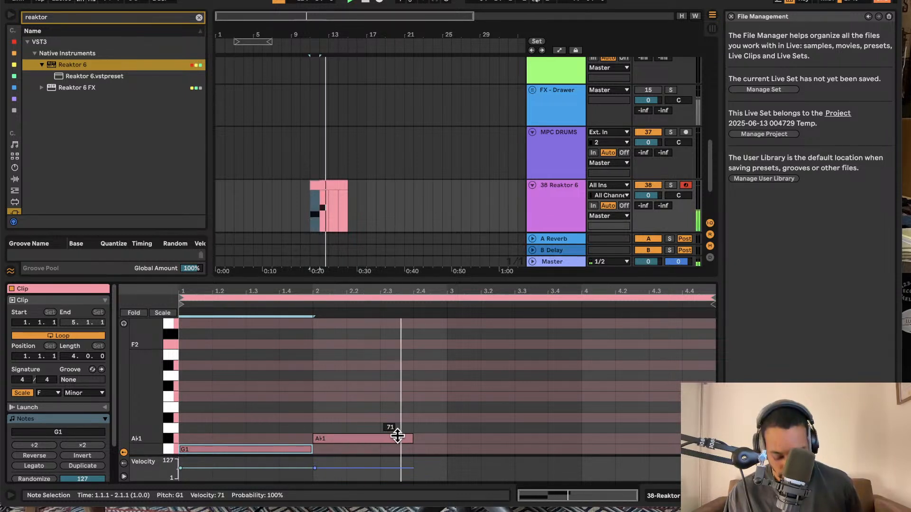
Duplicate the G1 note, place the copy at 2.4.1 on D2 and shorten it to two beats
key("super+d")
left_click_drag(409, 449, 494, 380)
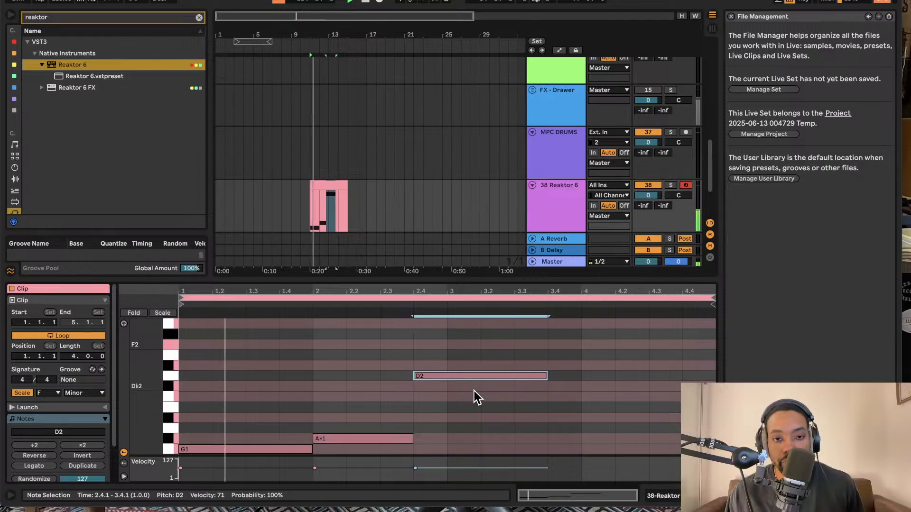
scroll(262, 157, "down", 1)
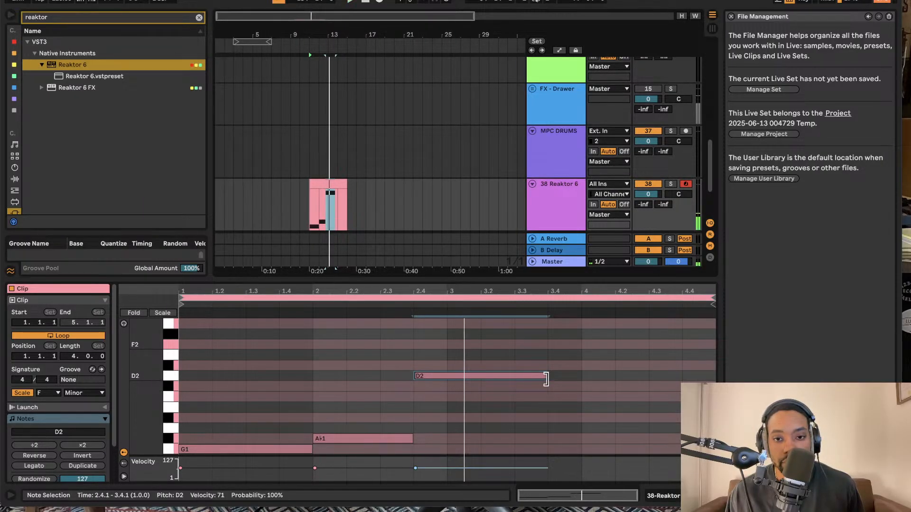
left_click_drag(546, 379, 471, 376)
scroll(446, 351, "up", 1)
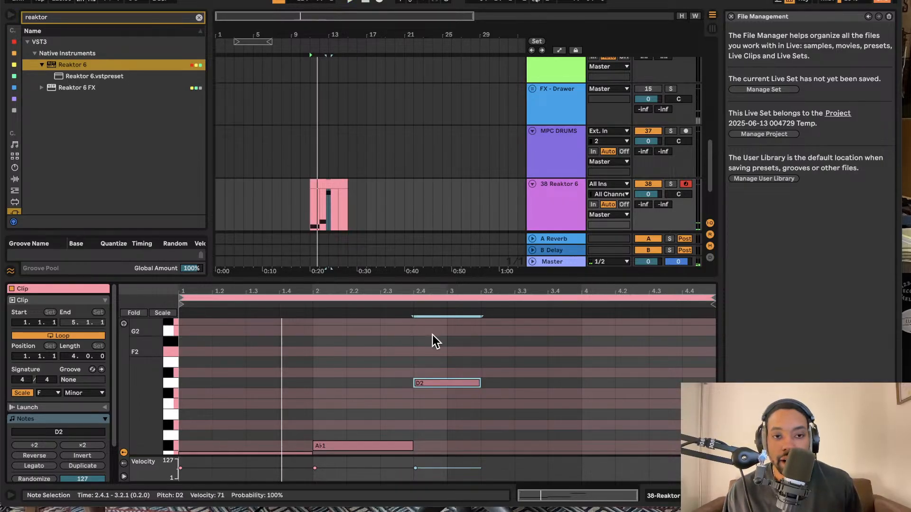
Open the Reaktor 6 plug-in window from its track and bring the Wave Fold end of the patch into view
left_click(559, 202)
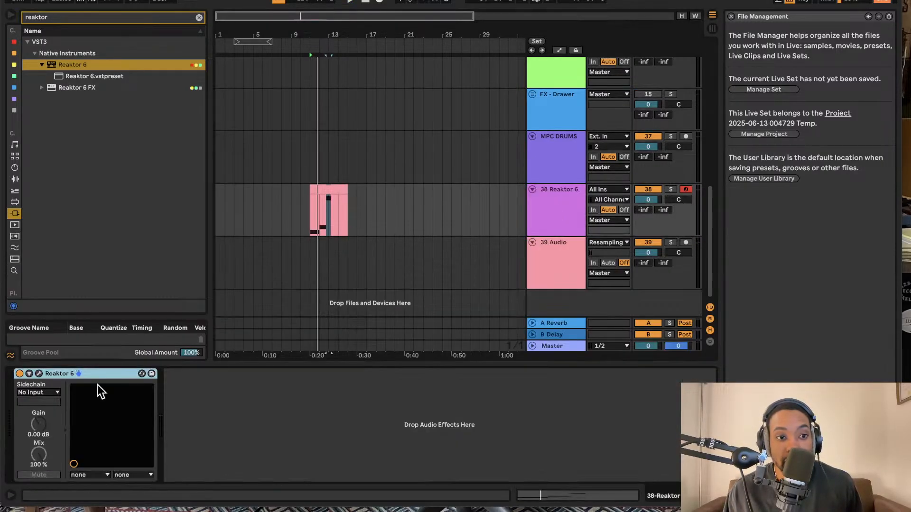
left_click(38, 373)
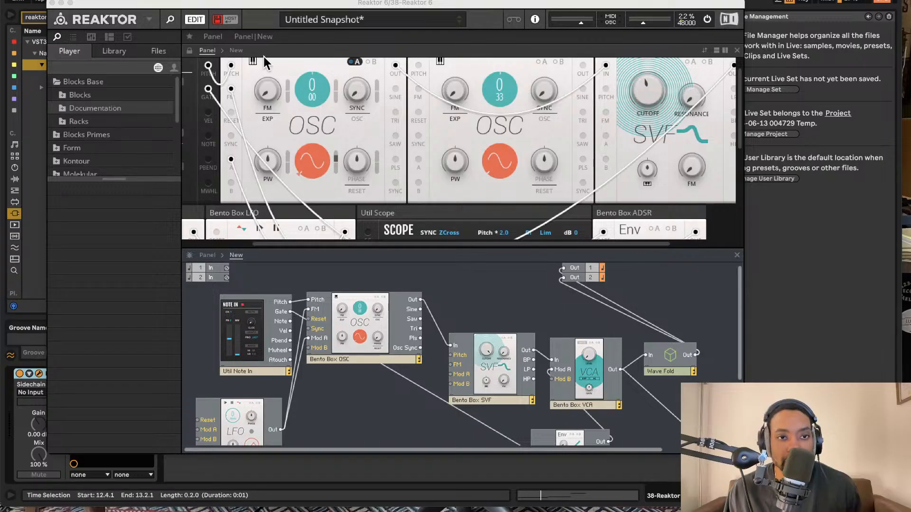
left_click_drag(334, 3, 321, 0)
scroll(408, 309, "right", 3)
scroll(408, 310, "down", 2)
scroll(393, 311, "left", 2)
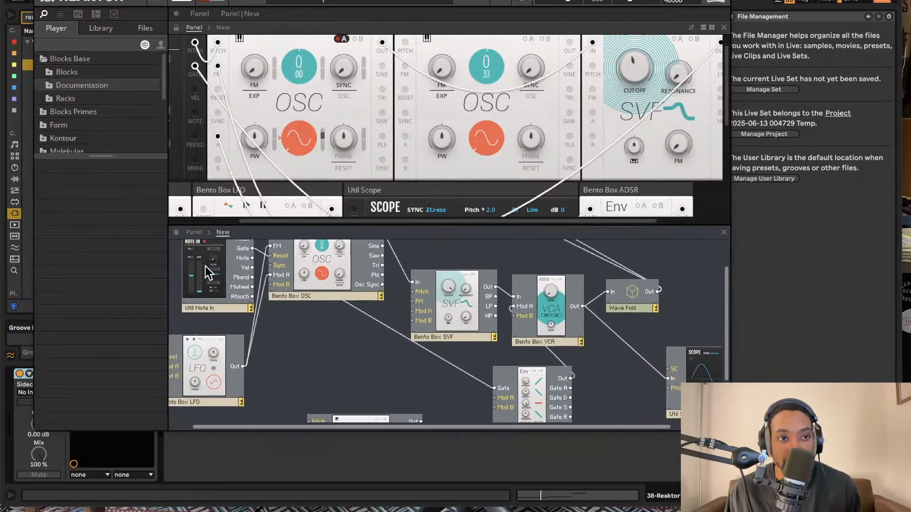
scroll(207, 272, "left", 1)
scroll(107, 107, "down", 2)
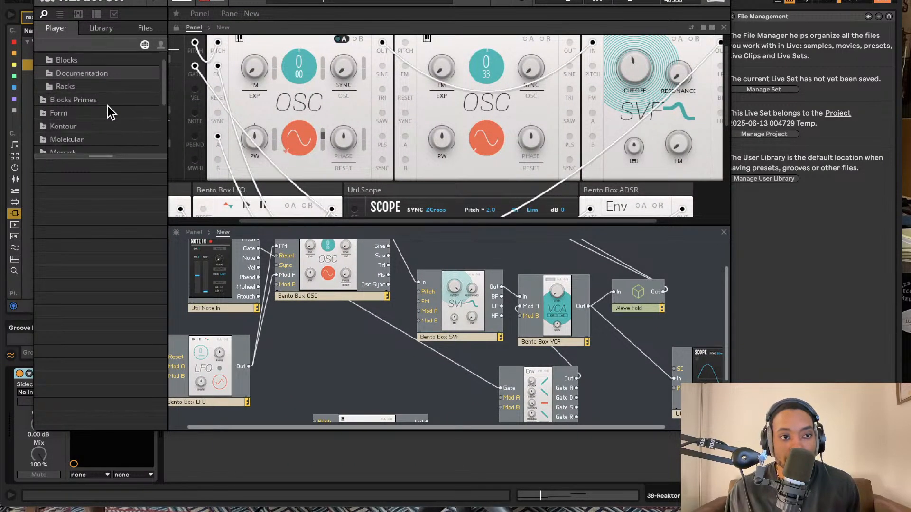
Add the Rounds Reverb block from Blocks Primes to the structure and place it beside the Wave Fold block
left_click(41, 96)
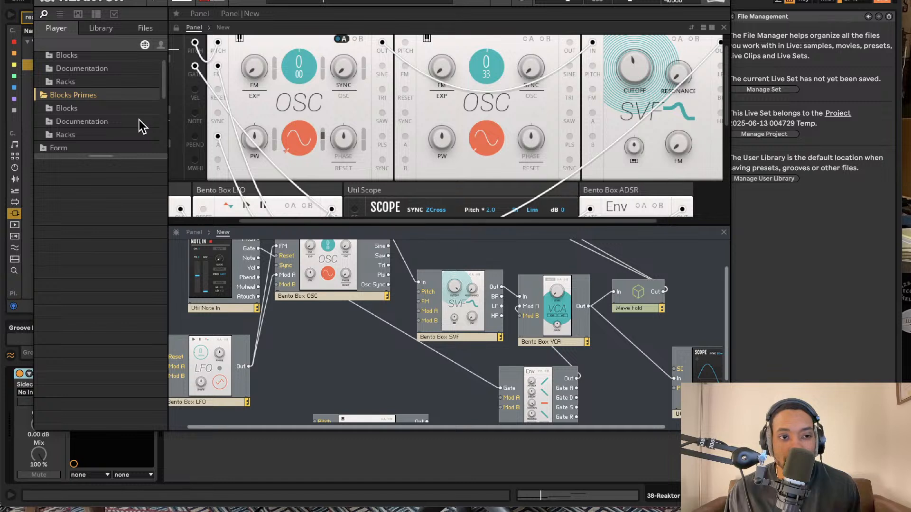
scroll(67, 133, "down", 3)
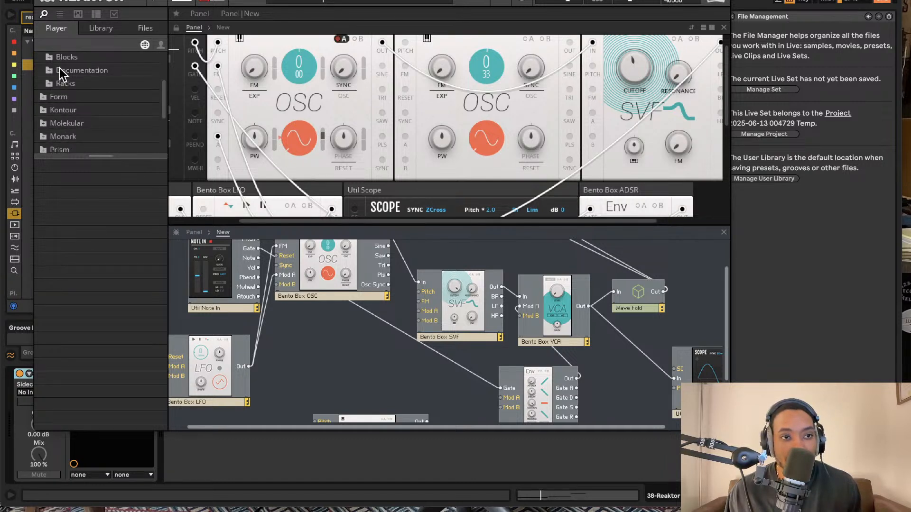
left_click(52, 57)
scroll(53, 57, "up", 2)
scroll(72, 118, "down", 3)
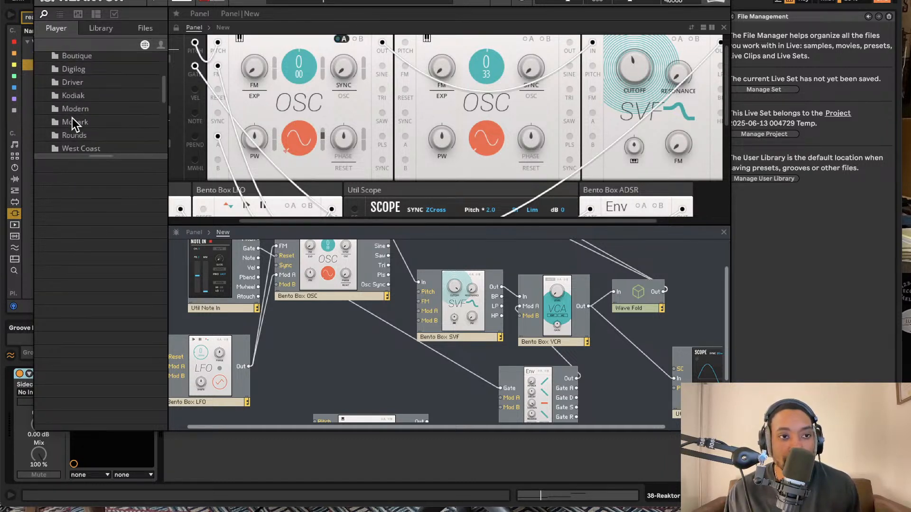
scroll(86, 114, "down", 1)
left_click(78, 119)
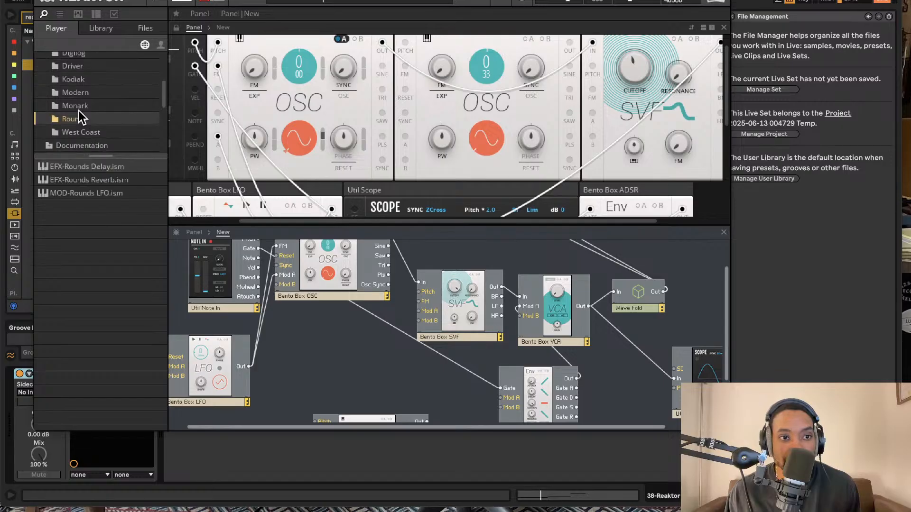
left_click_drag(168, 191, 786, 371)
scroll(615, 340, "right", 5)
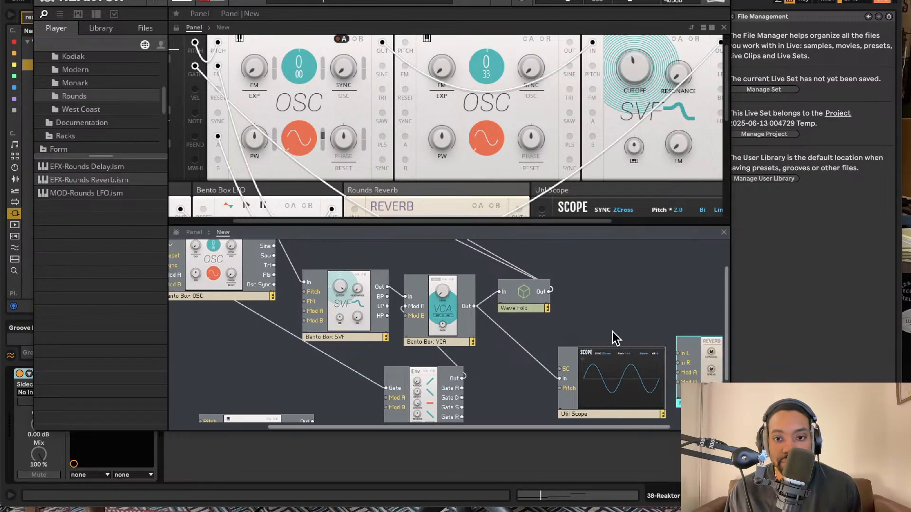
left_click_drag(678, 369, 596, 291)
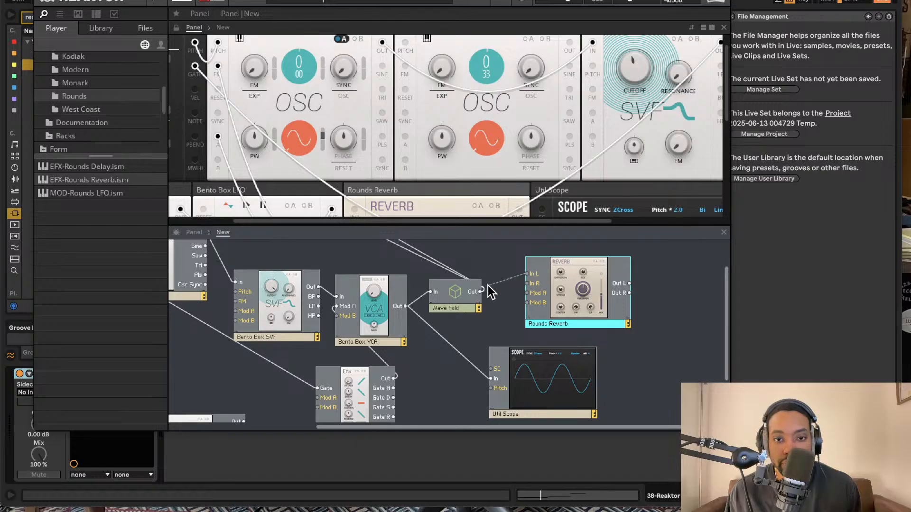
Wire Wave Fold's output to Rounds Reverb's In L and In R, and the reverb's Out L and Out R to Outs 1 and 2
left_click_drag(491, 292, 534, 290)
left_click_drag(479, 295, 528, 283)
scroll(508, 268, "up", 3)
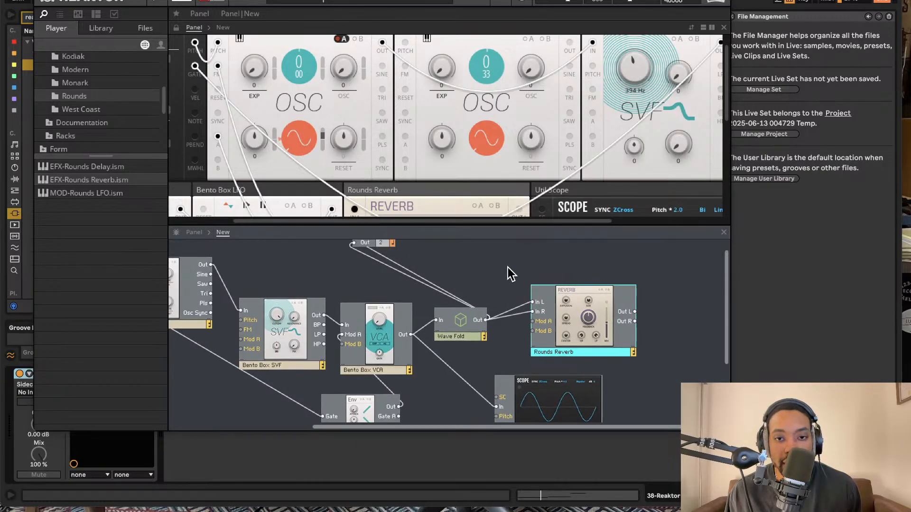
left_click_drag(599, 264, 354, 256)
left_click_drag(636, 339, 364, 264)
scroll(512, 216, "down", 3)
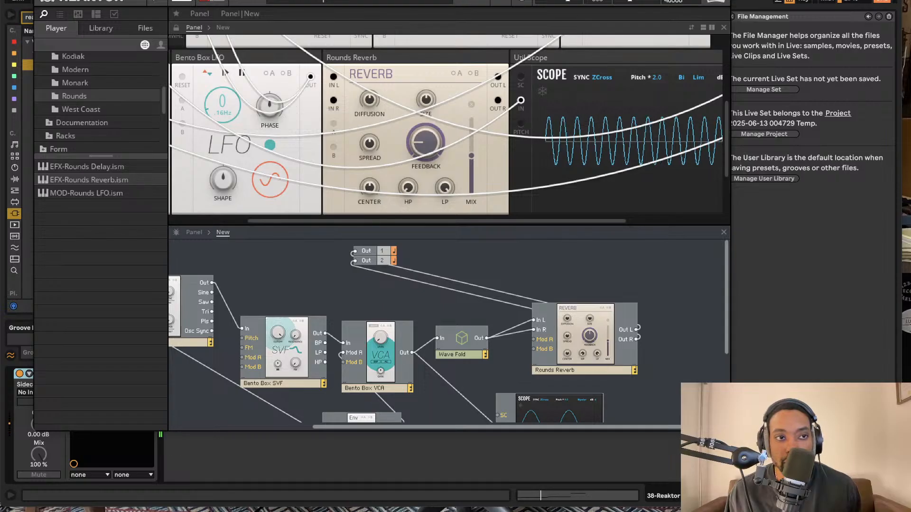
Close the Reaktor window, reopen the MIDI clip and transpose all its notes down one octave and one semitone
key("super+w")
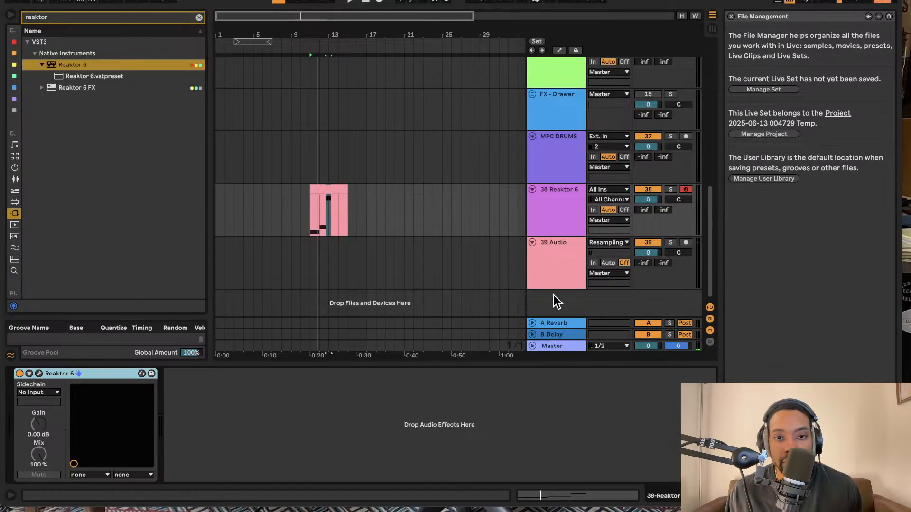
key("space")
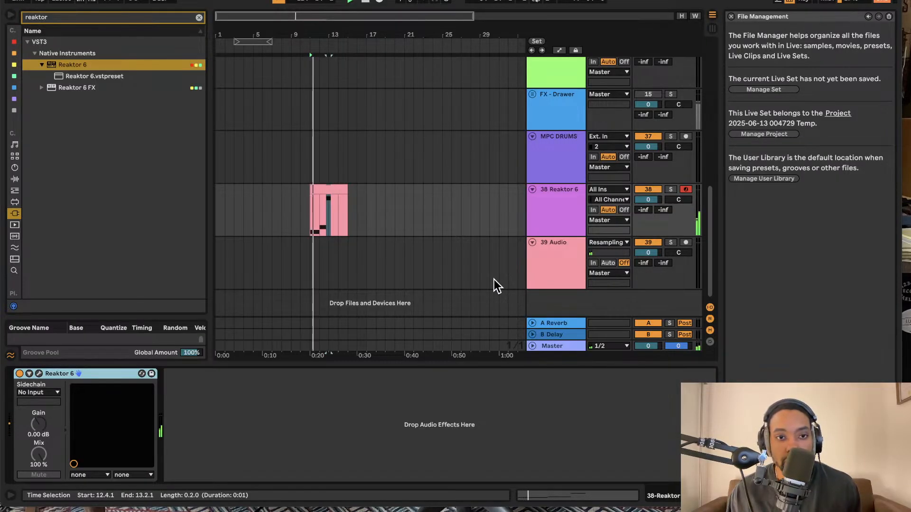
double_click(337, 187)
left_click(340, 323)
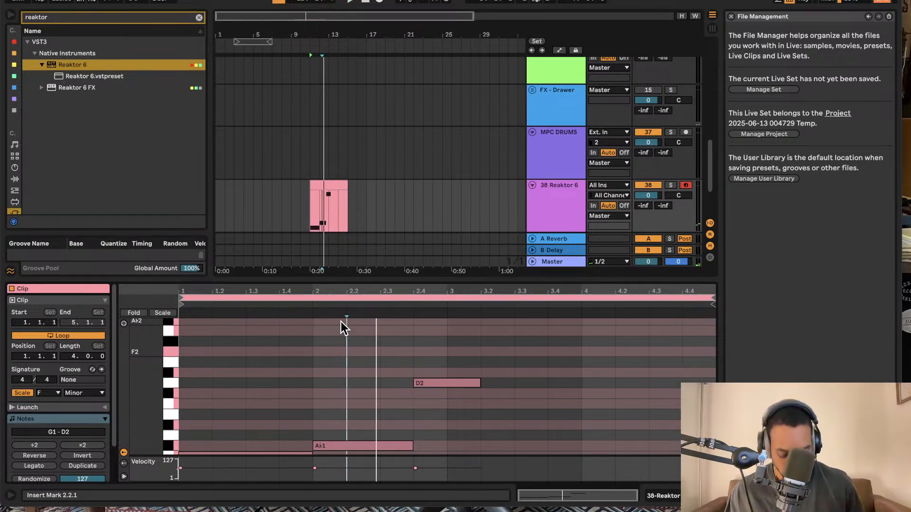
key("super+a")
key("shift+Down")
key("Down")
key("space")
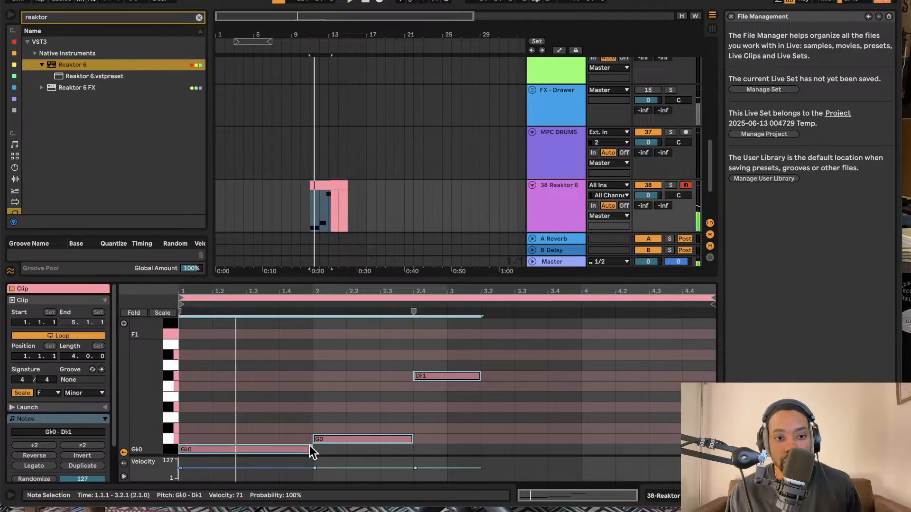
Shorten the notes so the first G♭0 lasts one beat, duplicate them and add another G♭0 at beat 1.2
left_click_drag(310, 448, 212, 450)
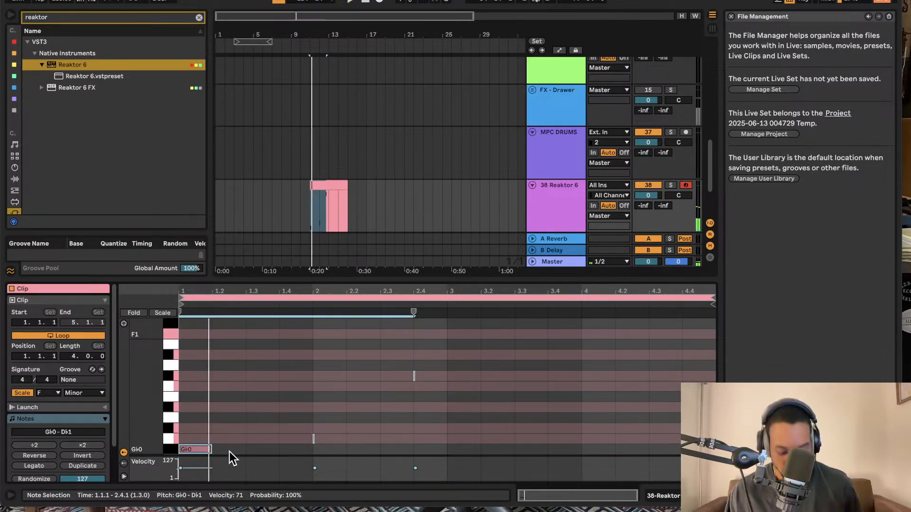
key("super+d")
left_click(201, 449)
key("super+d")
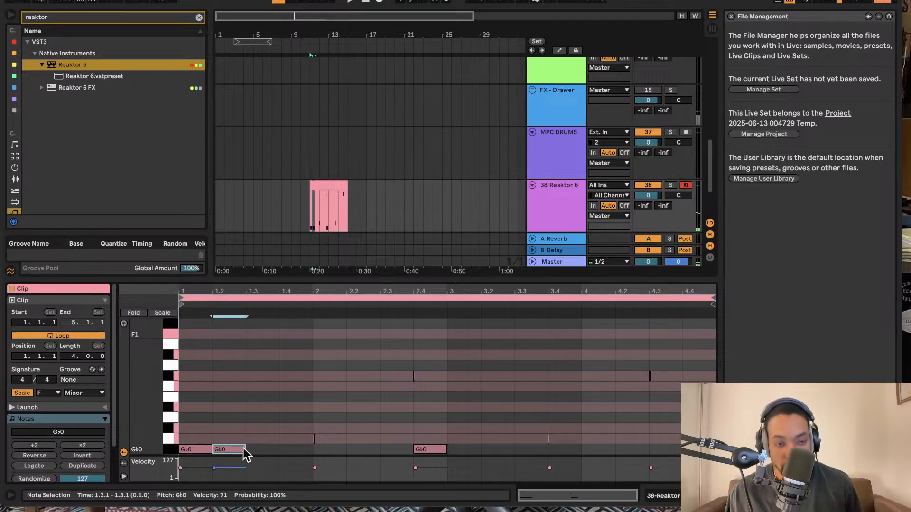
mouse_move(232, 448)
left_mouse_down()
mouse_move(241, 446)
mouse_move(217, 445)
mouse_move(229, 446)
left_mouse_up()
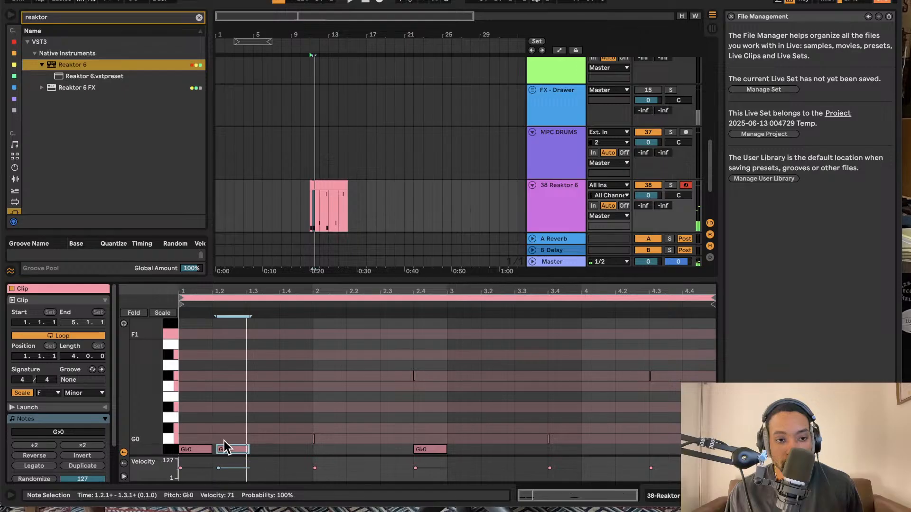
Move the second G♭0 note down to D0 at beat 1.2 and make it two beats long
key("space")
scroll(224, 439, "up", 4)
scroll(224, 440, "down", 3)
scroll(225, 440, "left", 2)
scroll(225, 439, "up", 1)
left_click_drag(259, 407, 250, 446)
Duplicate the D0 note and place the copy on F0 at 1.4.1 while checking playback
key("space")
key("space")
left_click_drag(312, 446, 411, 416)
key("space")
key("ctrl+d")
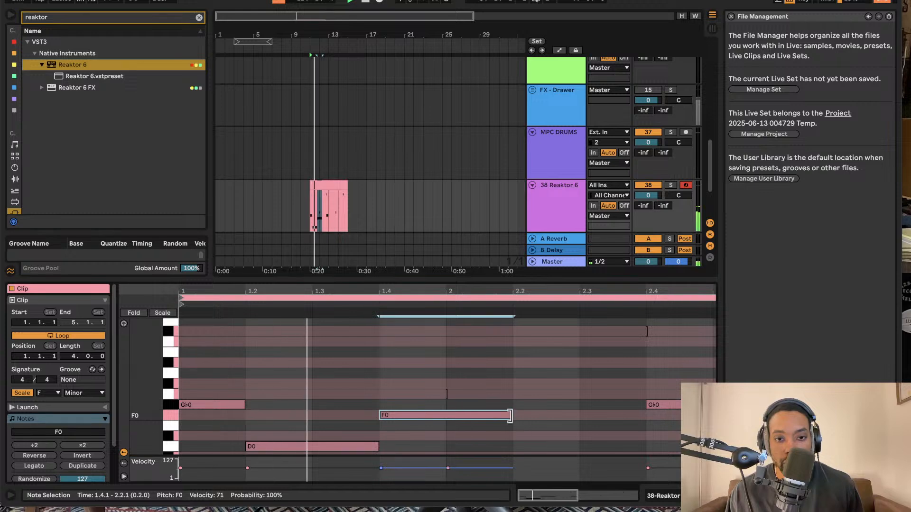
Set the Master track's cue volume to -31.0 and select the clip's range from 1.4.1 to 2.2.1
scroll(304, 214, "right", 5)
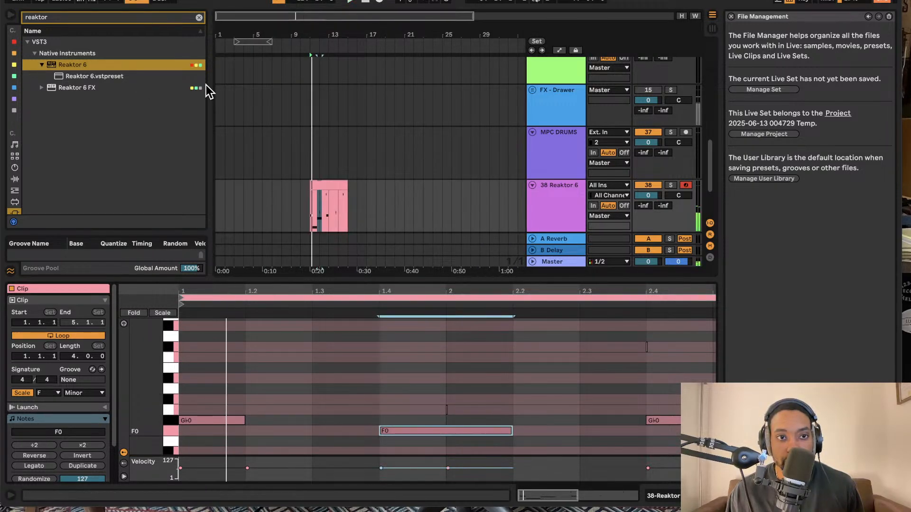
key("Tab")
key("Tab")
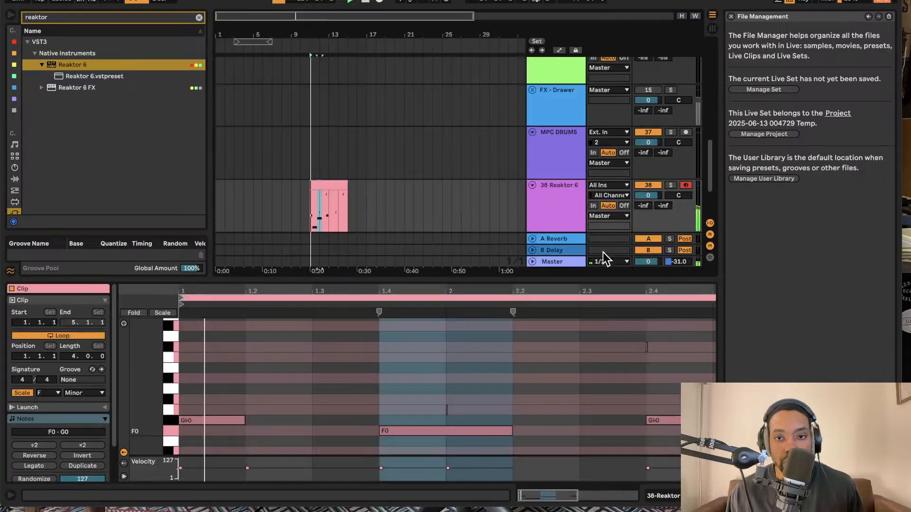
left_click_drag(352, 350, 342, 314)
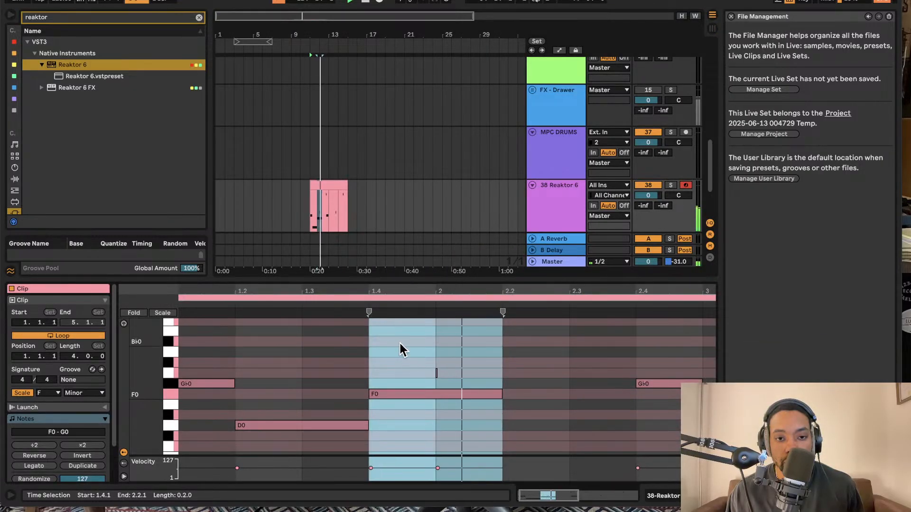
Move the F0 note at 1.4.1 up to A♭0 and the D0 note at beat 1.2 down to D♭0
left_click_drag(411, 398, 410, 369)
left_click_drag(412, 374, 403, 368)
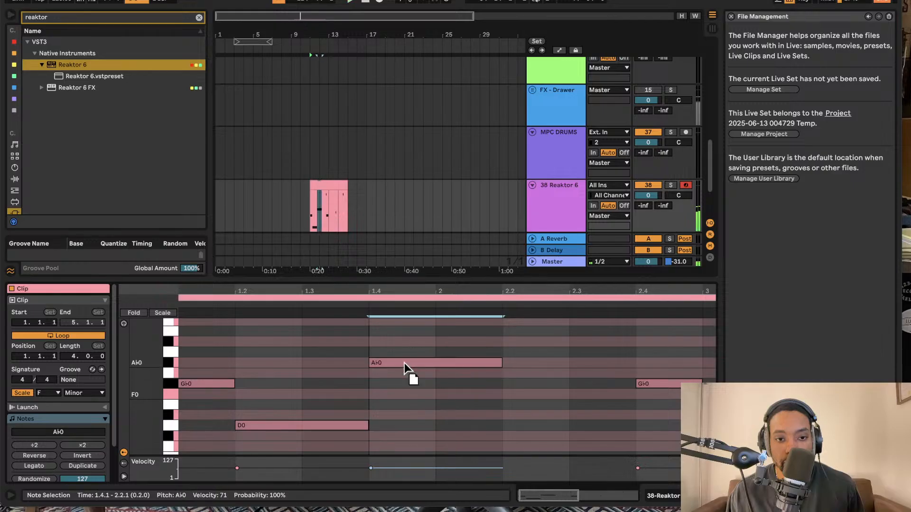
left_click_drag(337, 427, 331, 434)
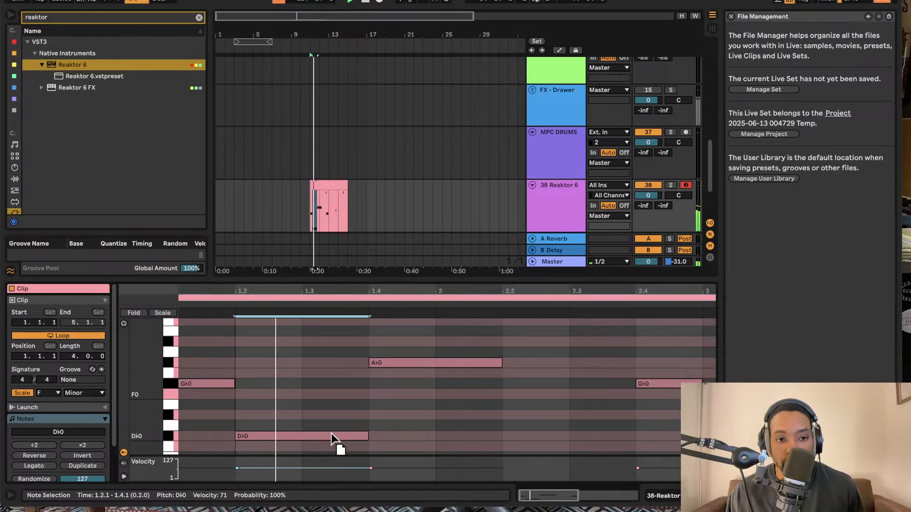
Try the note at 1.4.1 on B-1, then raise it an octave to B0 while checking playback
left_click_drag(393, 362, 398, 423)
key("space")
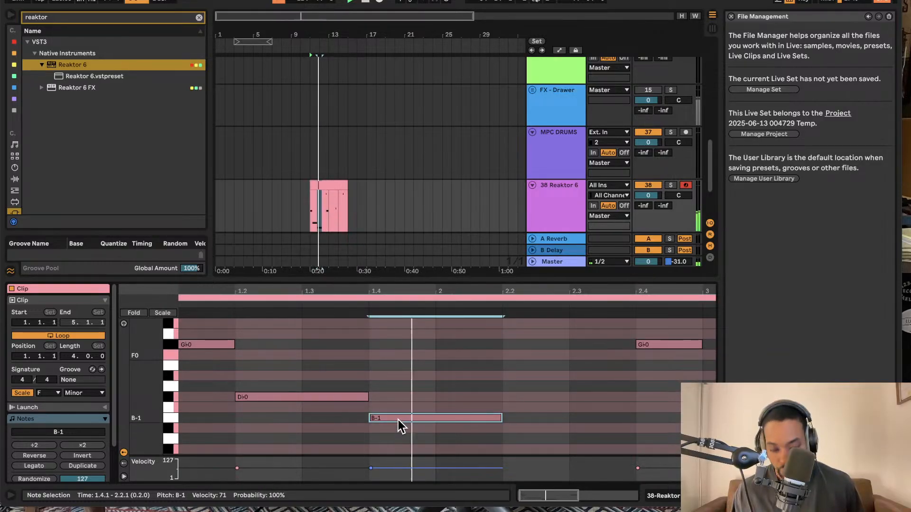
scroll(397, 420, "up", 2)
key("space")
key("space")
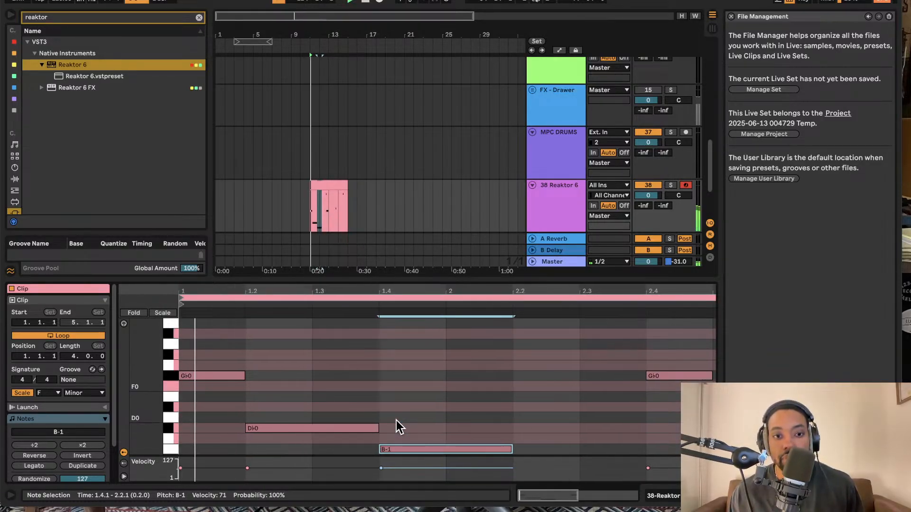
key("shift+Up")
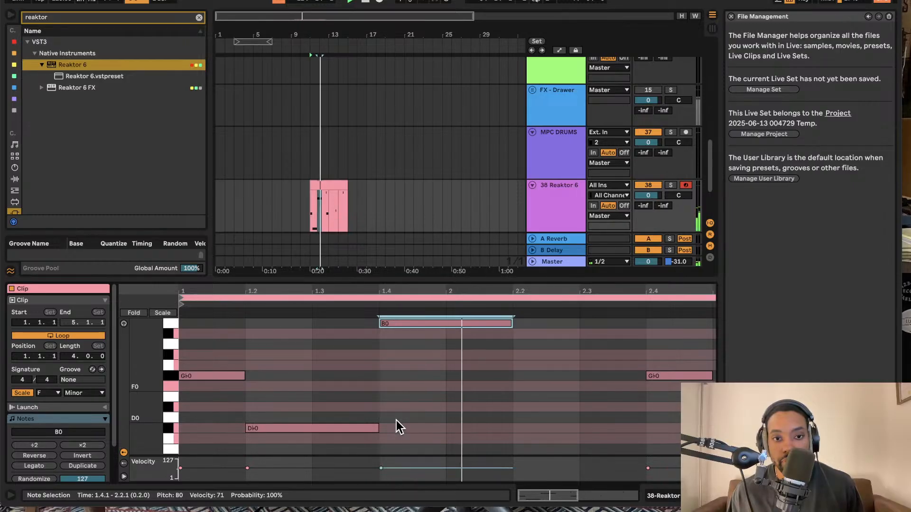
Shorten the B0 note to one beat and add a one-beat G0 note at 2.2.1
left_click_drag(510, 323, 460, 366)
key("ctrl+d")
key("space")
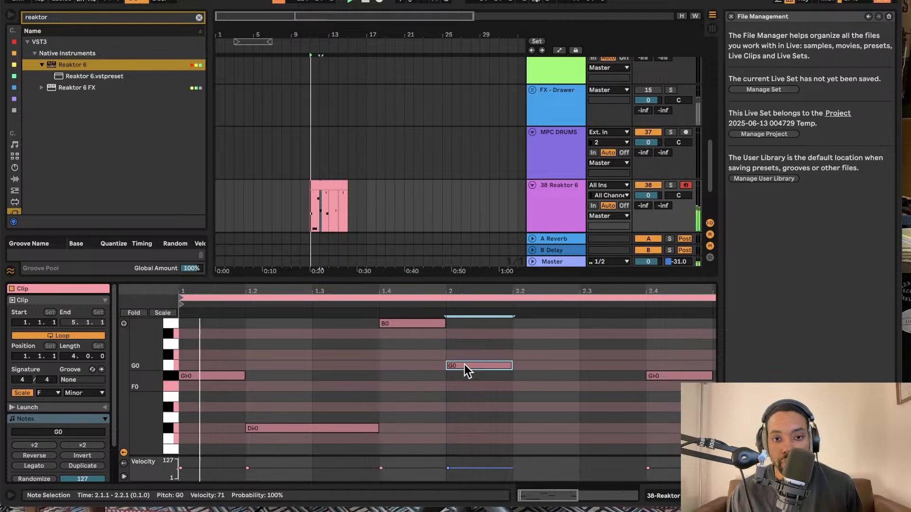
left_click(477, 393)
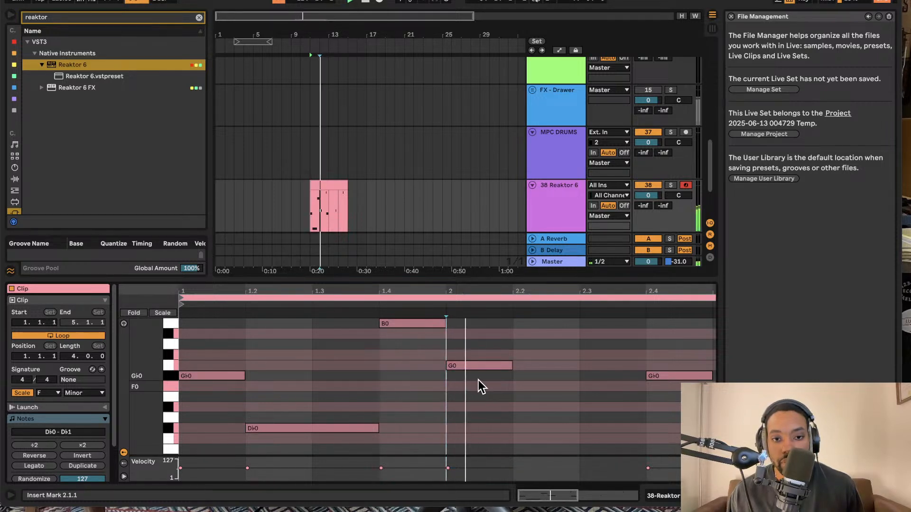
left_click_drag(474, 366, 544, 363)
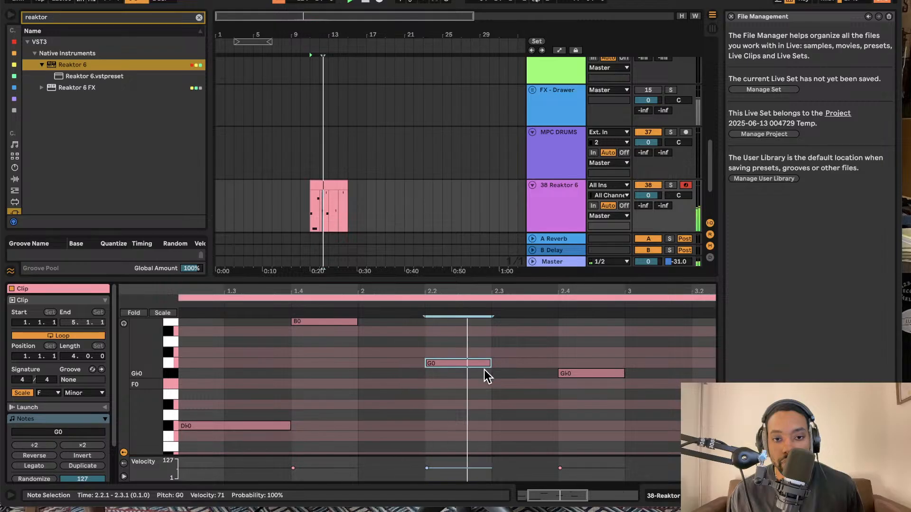
key("space")
Move the G♭0 note at 2.4 to 2.3.1, audition it on F0, D0 and E♭0, and place it on E0
left_click_drag(588, 372, 520, 388)
key("space")
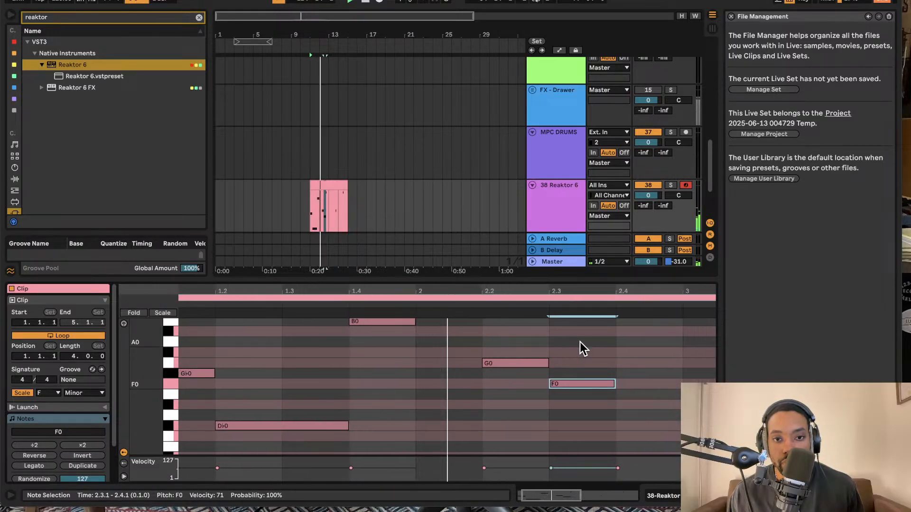
left_click_drag(435, 388, 434, 410)
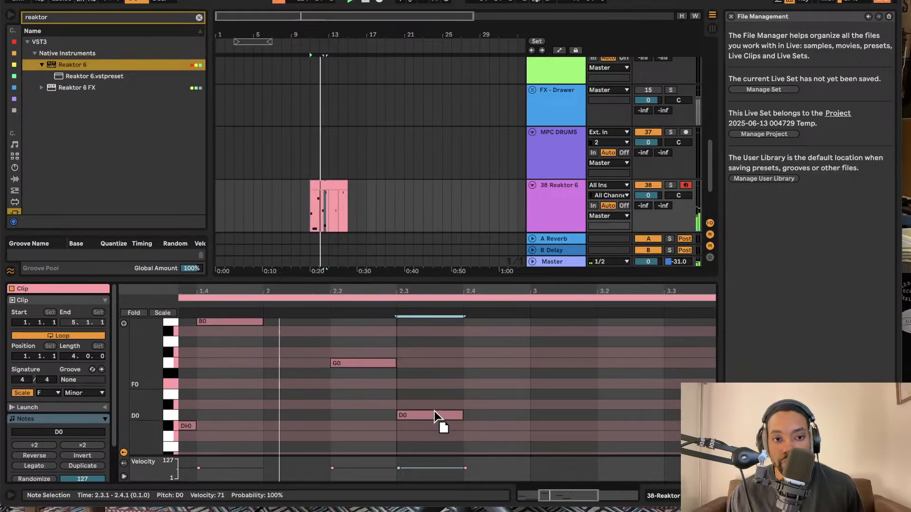
left_click_drag(434, 411, 437, 405)
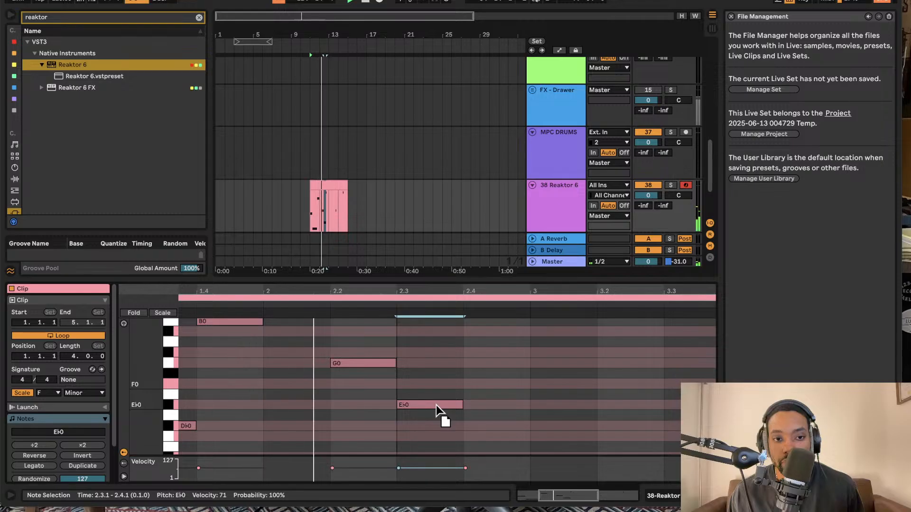
left_click_drag(437, 405, 439, 392)
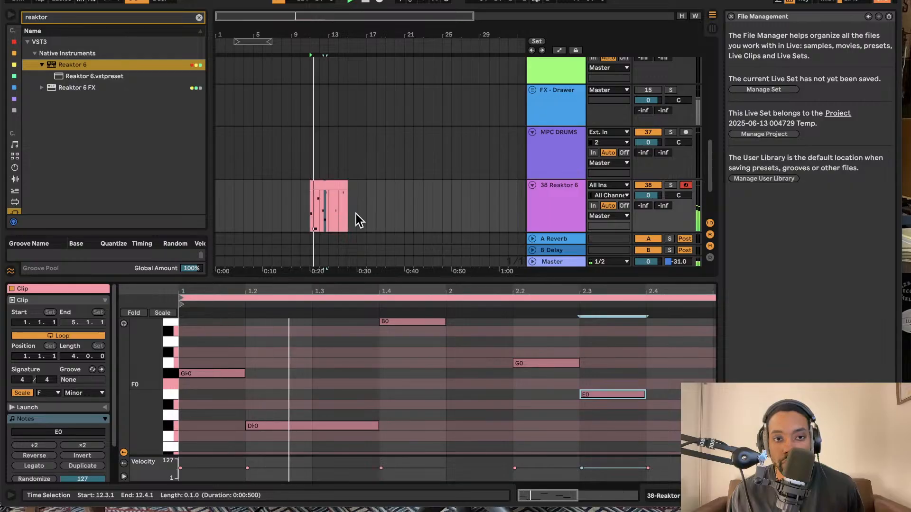
Shorten the Reaktor 6 clip to two bars and loop the arrangement from 11.1.1 to 13.1.1
left_click(319, 185)
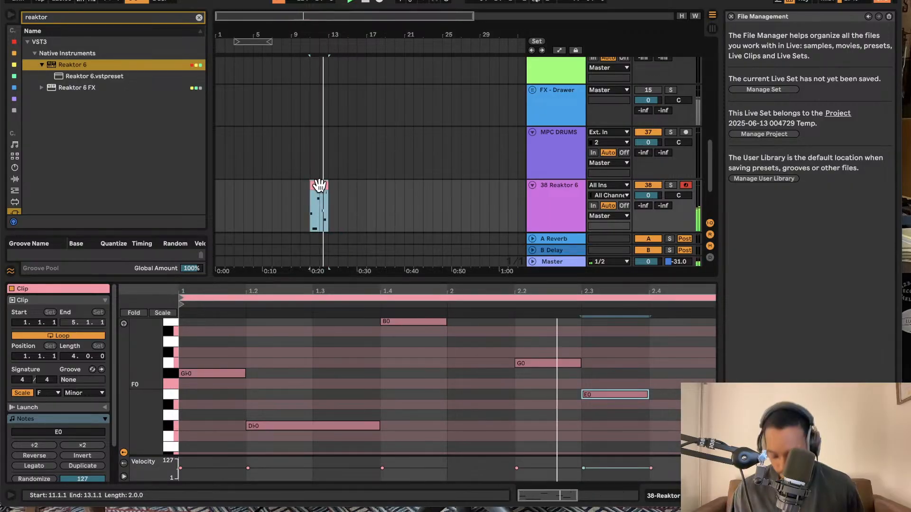
key("ctrl+l")
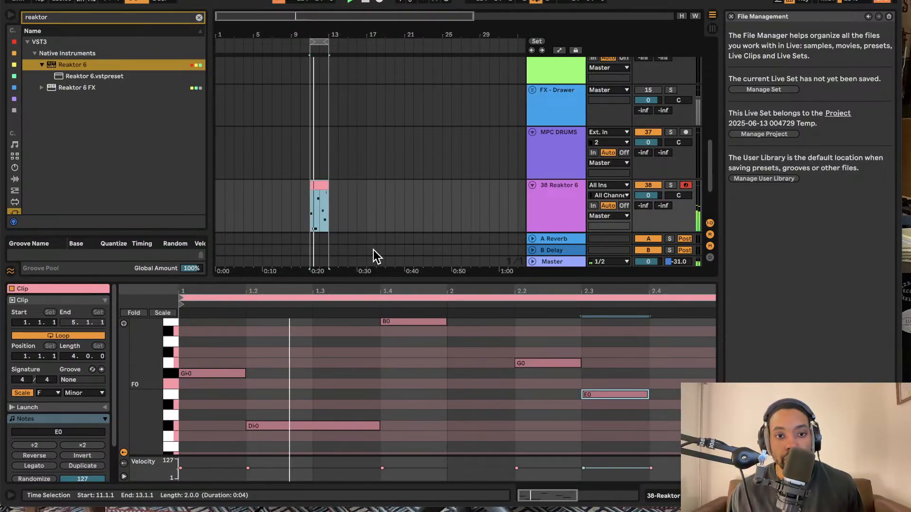
left_click(559, 209)
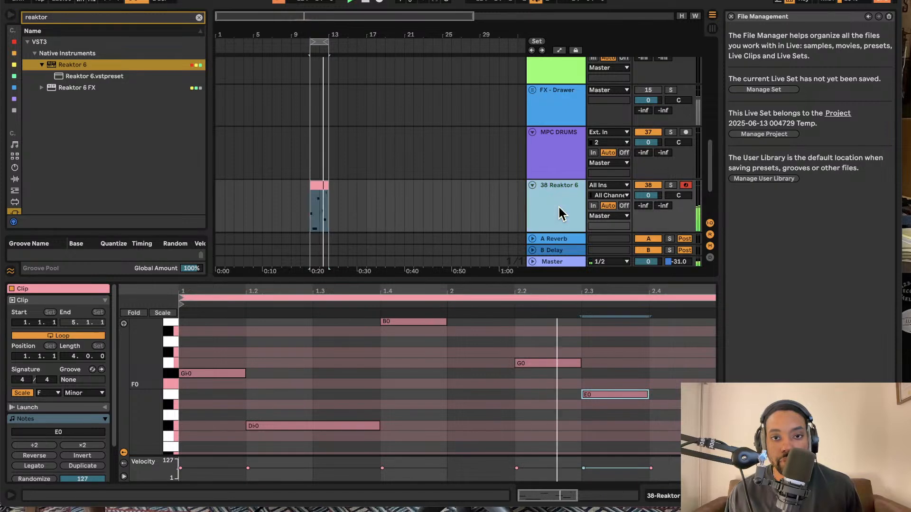
left_click(319, 189)
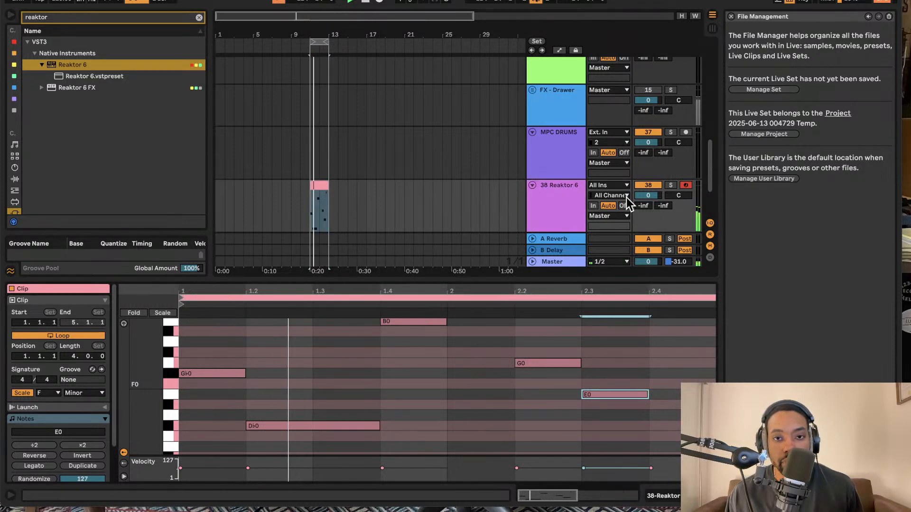
Open the Reaktor 6 plugin window from its track and enlarge the panel view above the structure
double_click(552, 199)
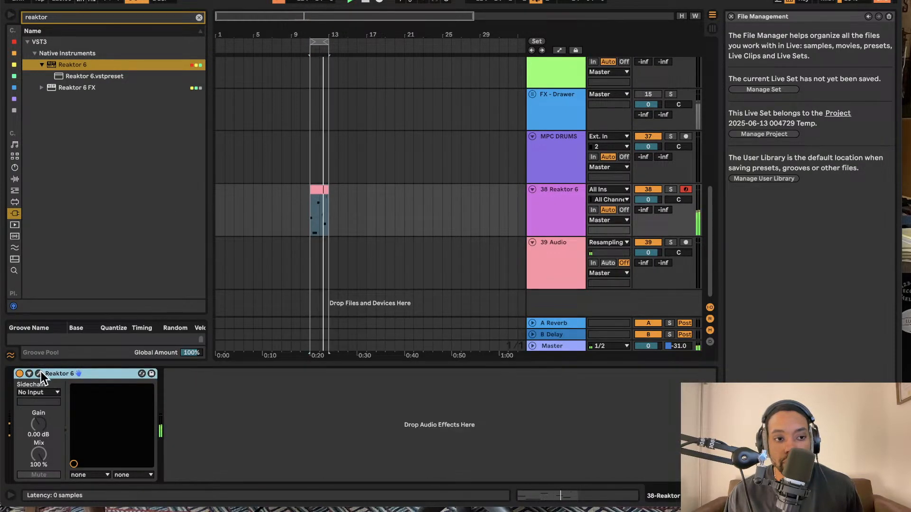
left_click(40, 373)
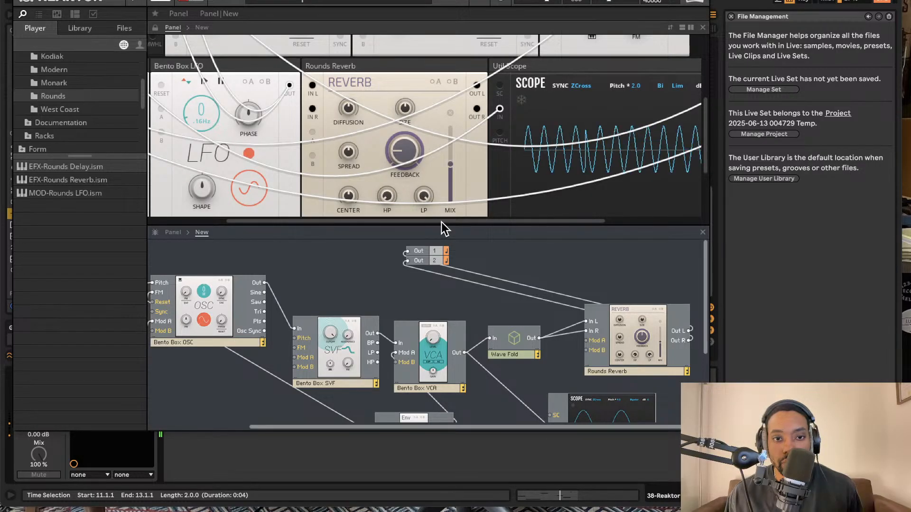
left_click_drag(441, 221, 442, 283)
Adjust the Rounds Reverb's spread and set its center to about 25 and its feedback to about 67.1
left_click_drag(405, 155, 410, 110)
scroll(380, 143, "up", 3)
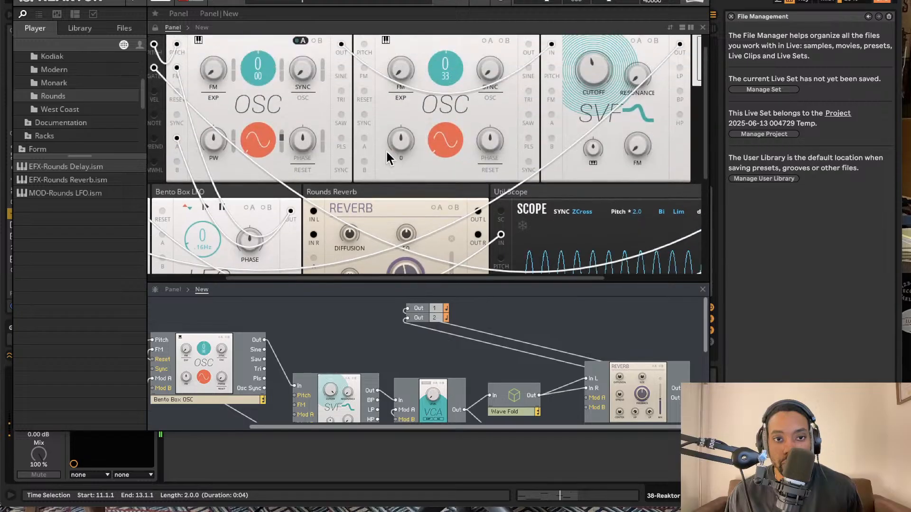
scroll(360, 166, "down", 3)
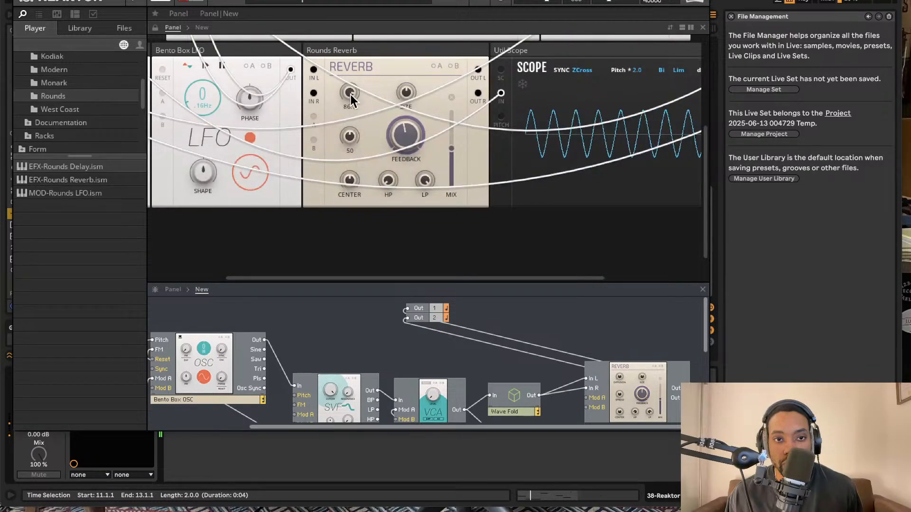
left_click_drag(347, 153, 346, 184)
left_click_drag(350, 138, 350, 228)
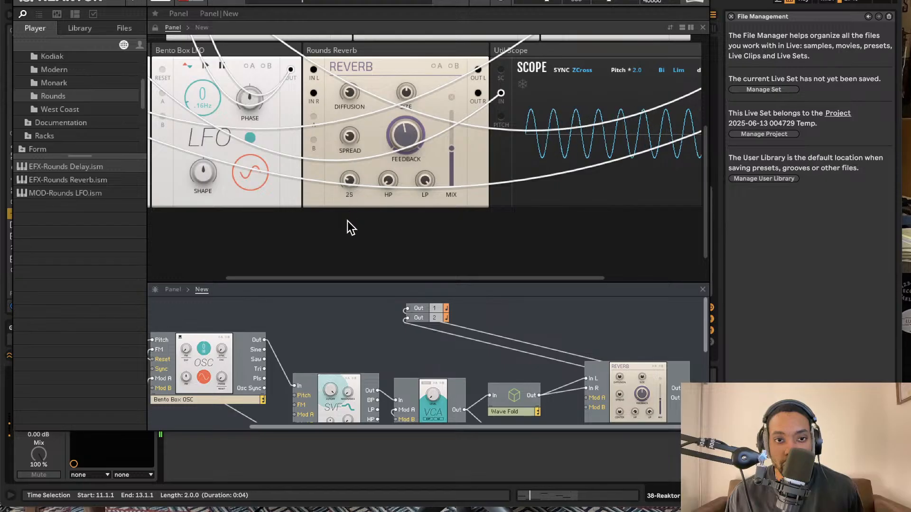
scroll(371, 127, "up", 1)
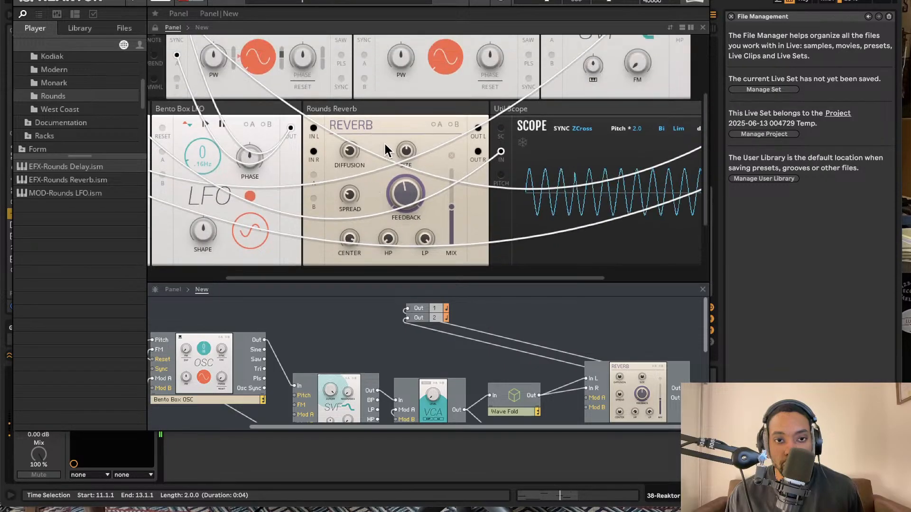
left_click_drag(406, 187, 403, 214)
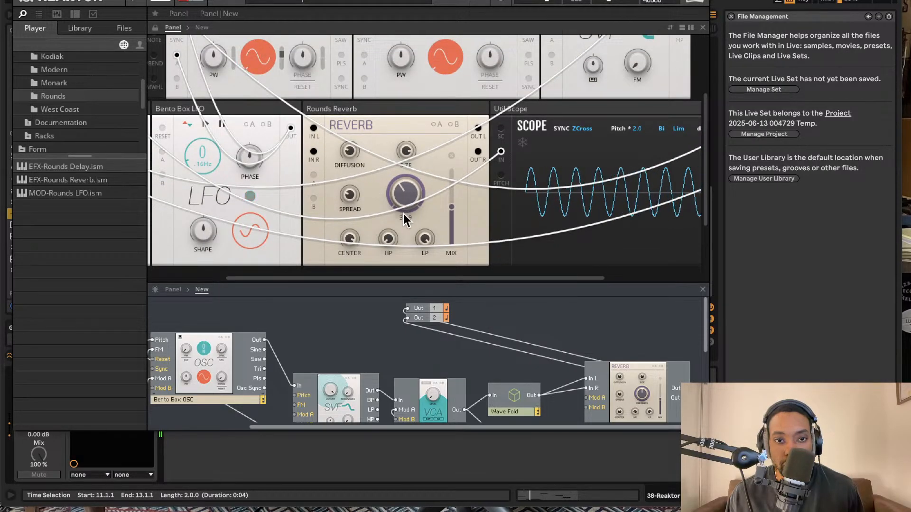
scroll(360, 216, "up", 1)
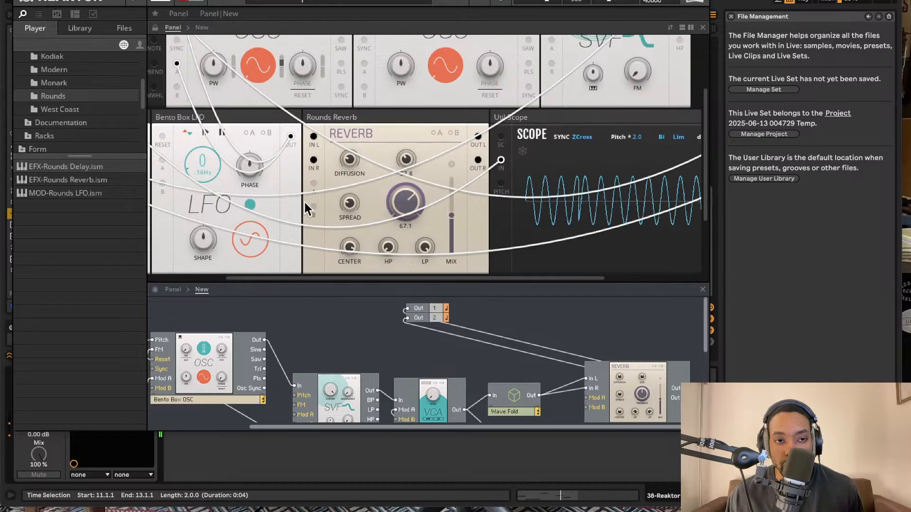
Set the Bento Box LFO's frequency to 27.26 Hz and switch its waveform from sine to the random stepped shape
left_click_drag(198, 166, 204, 115)
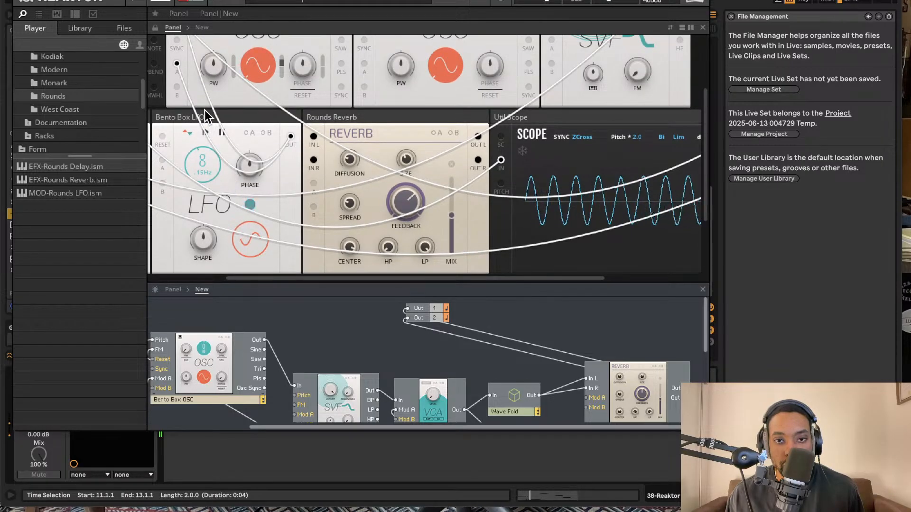
scroll(209, 84, "up", 1)
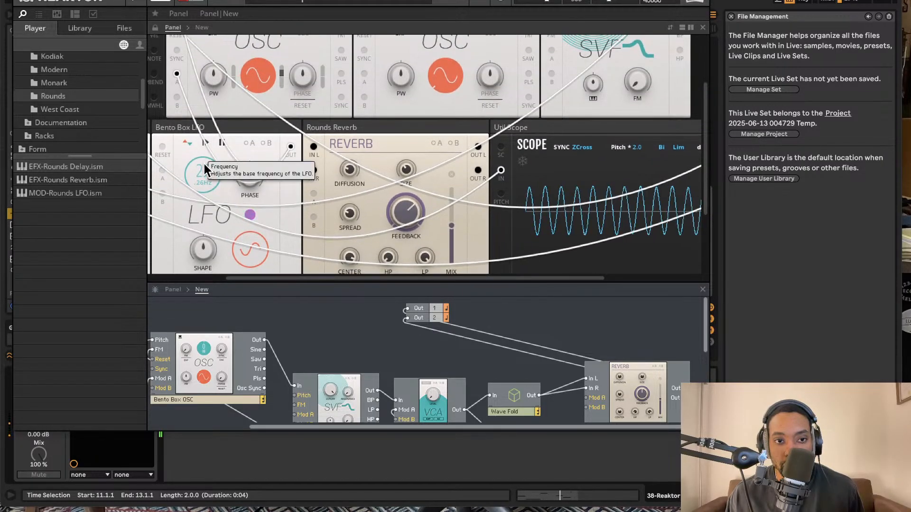
left_click_drag(249, 250, 248, 117)
scroll(248, 117, "left", 1)
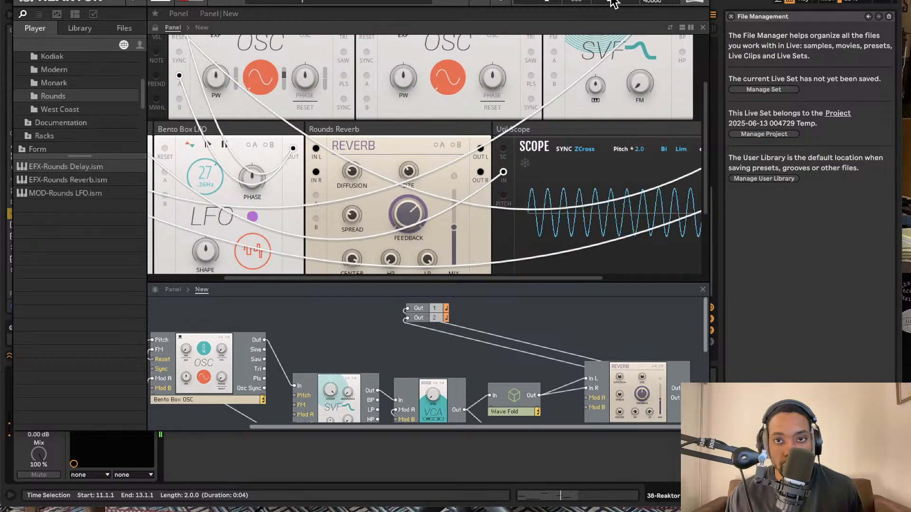
scroll(349, 155, "up", 3)
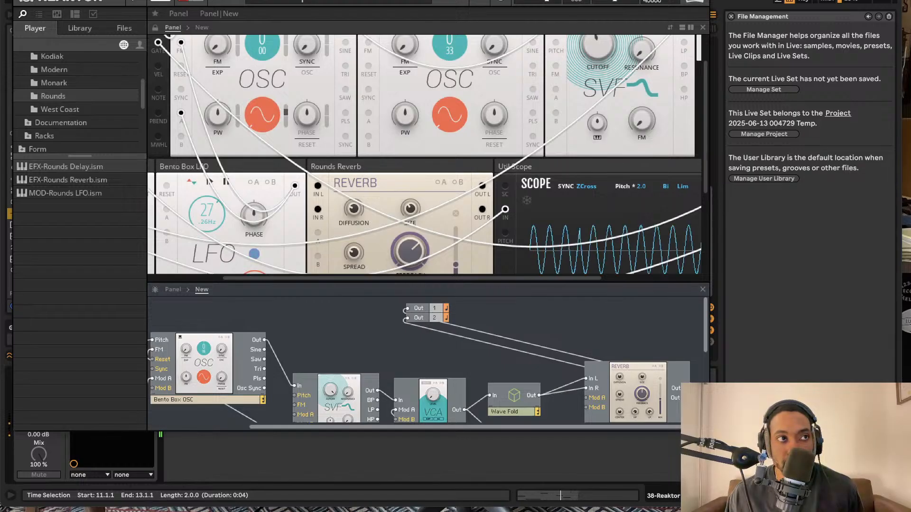
key("super+alt+p")
key("super+alt+p")
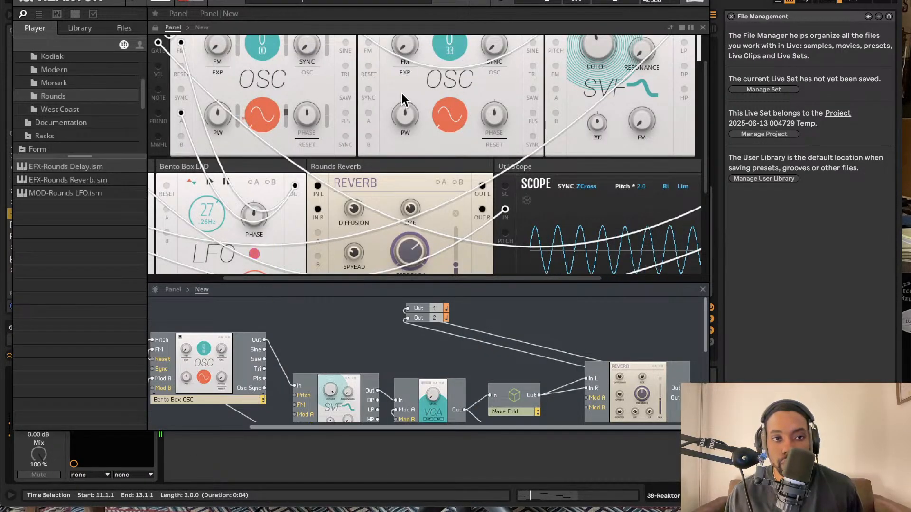
Enlarge the structure view and place the unconnected Bento Box OSC directly below the first oscillator
scroll(315, 121, "up", 1)
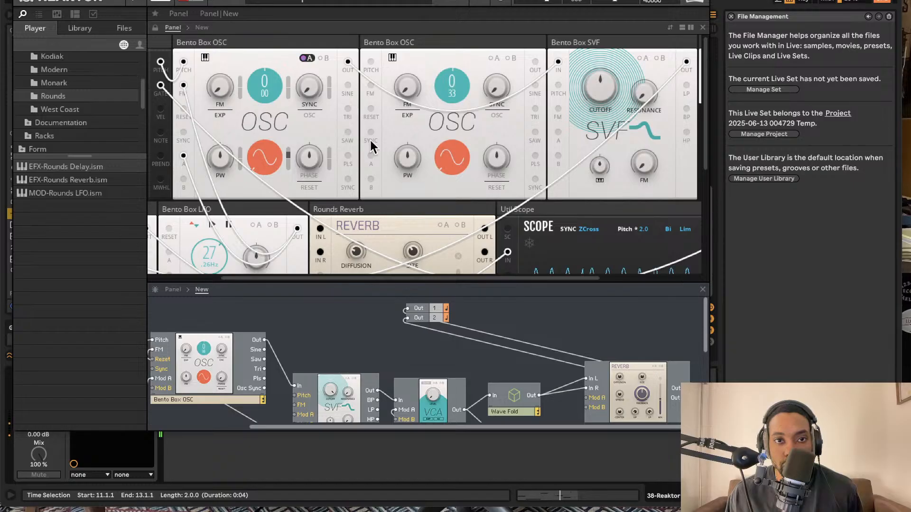
scroll(372, 144, "down", 2)
left_click_drag(328, 281, 331, 147)
scroll(372, 306, "down", 3)
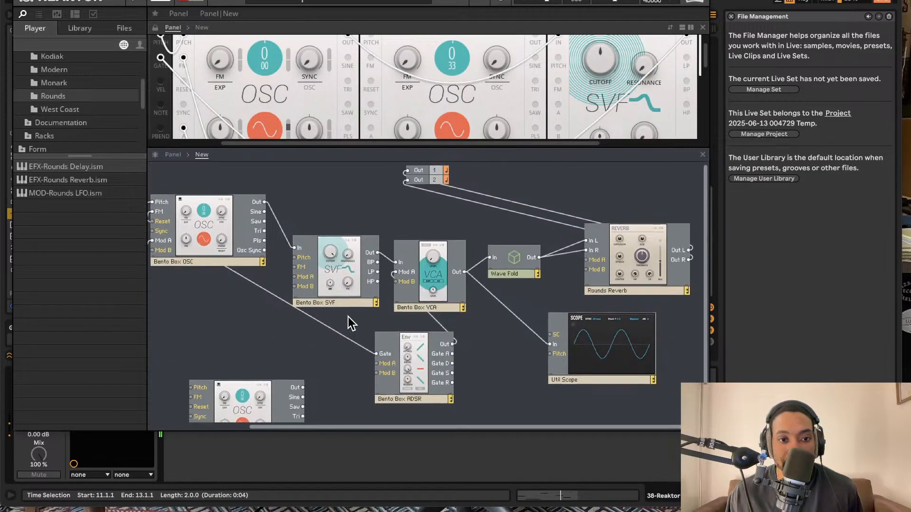
scroll(332, 312, "left", 1)
scroll(297, 306, "left", 1)
left_click_drag(281, 370, 241, 281)
Add a MIX-Bento Mix block from the Bento Box folder of Blocks Base to the structure
scroll(73, 121, "up", 3)
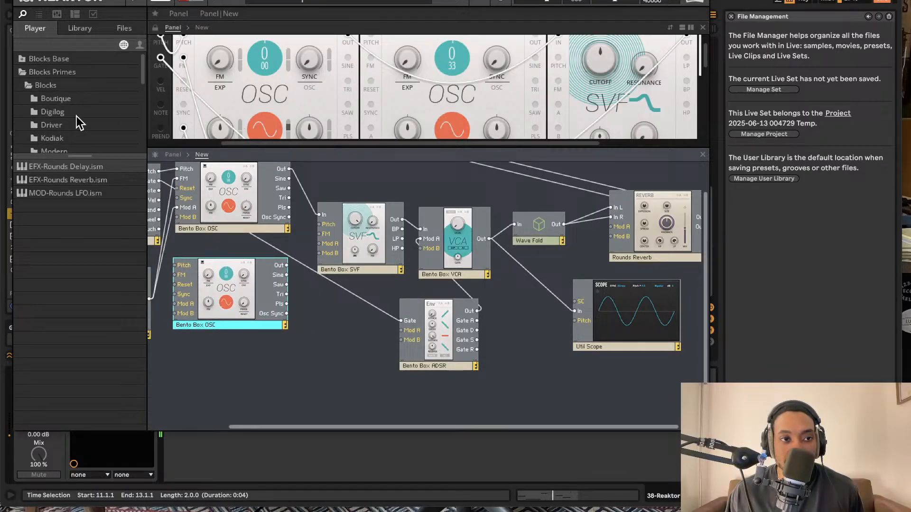
left_click(19, 59)
left_click(41, 75)
scroll(69, 124, "down", 3)
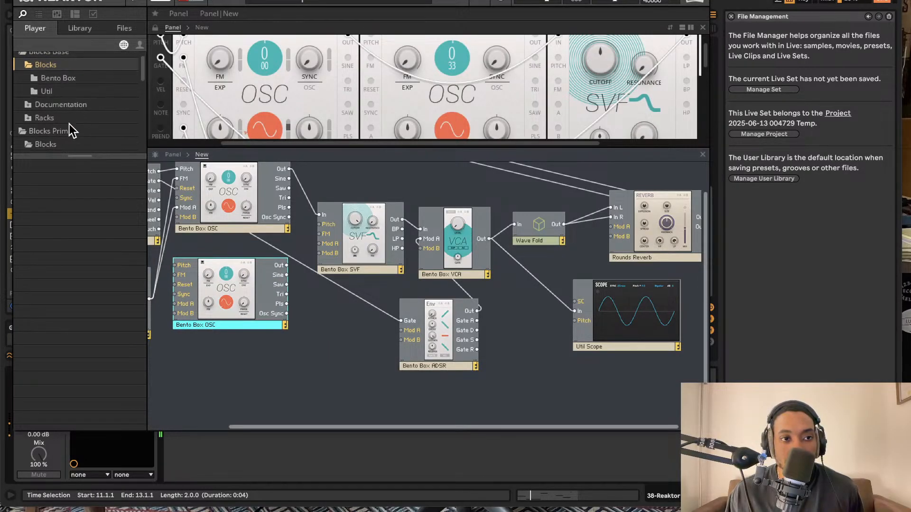
scroll(62, 105, "up", 1)
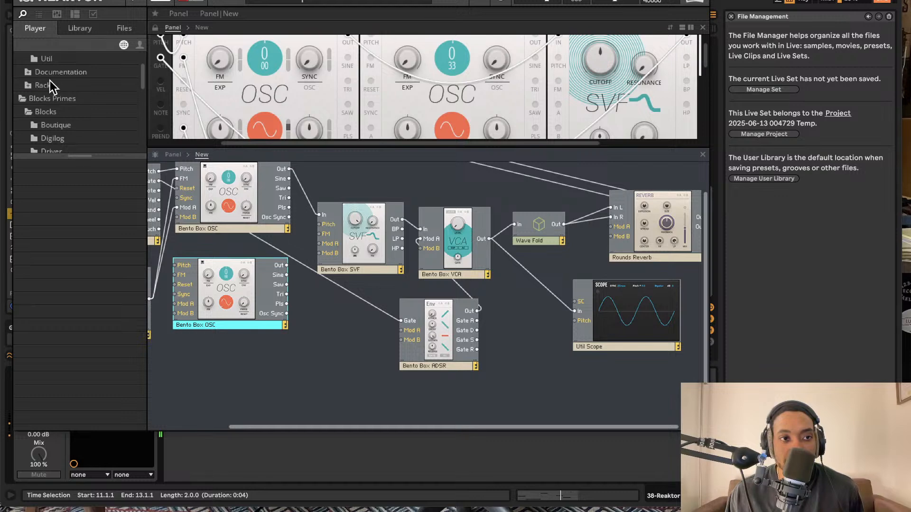
scroll(43, 85, "down", 3)
scroll(46, 95, "up", 3)
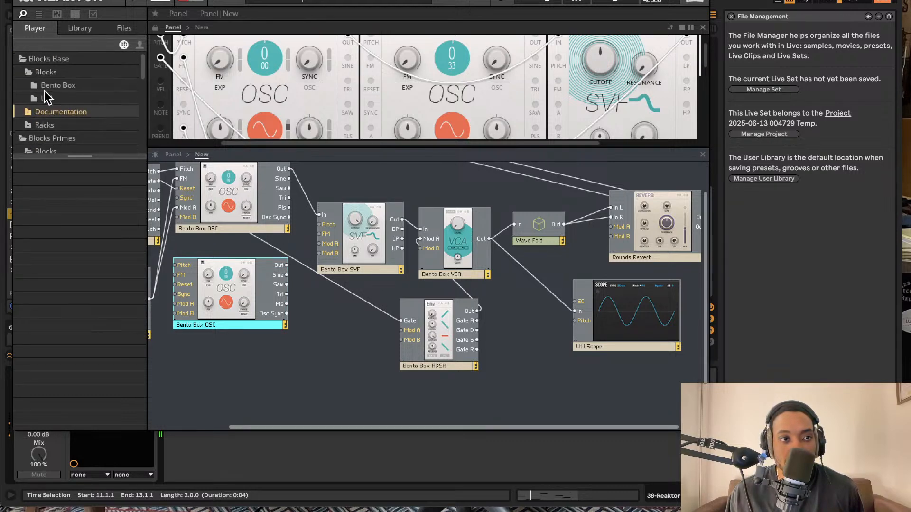
left_click(52, 86)
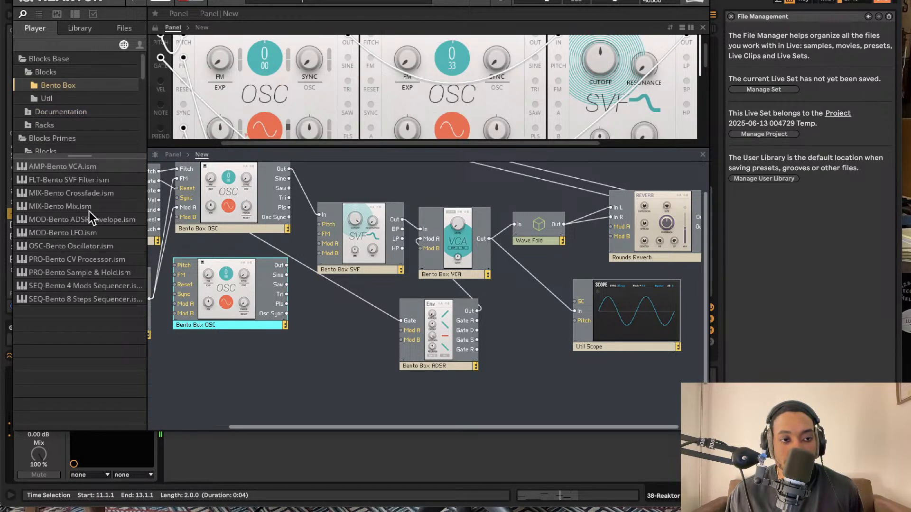
left_click_drag(89, 211, 323, 283)
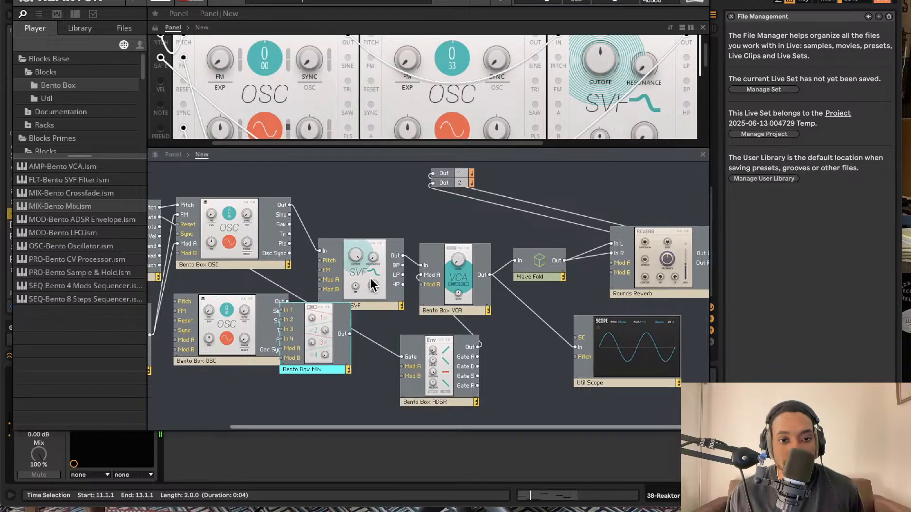
Shift the SVF, VCA, ADSR and all blocks after them away from the oscillators and move the Bento Box Mix into the gap
left_click_drag(389, 219, 709, 399)
left_click_drag(392, 279, 477, 265)
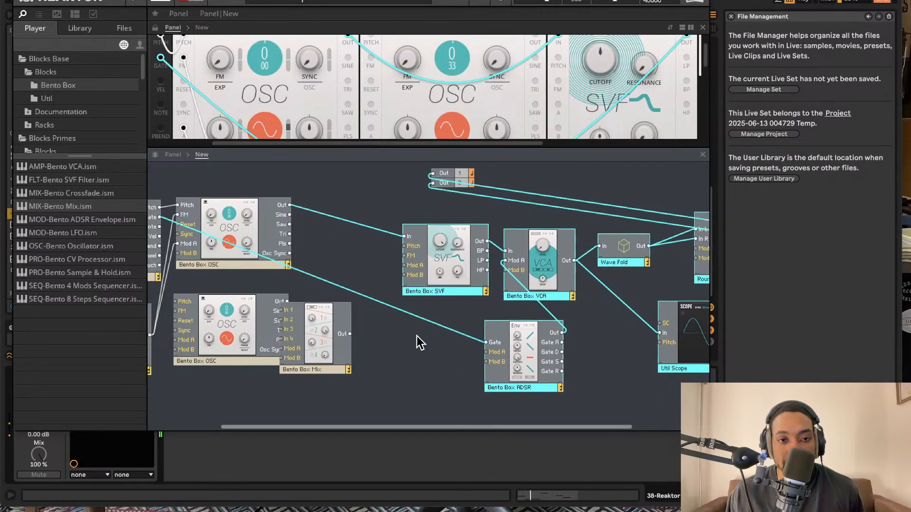
left_click_drag(328, 340, 383, 317)
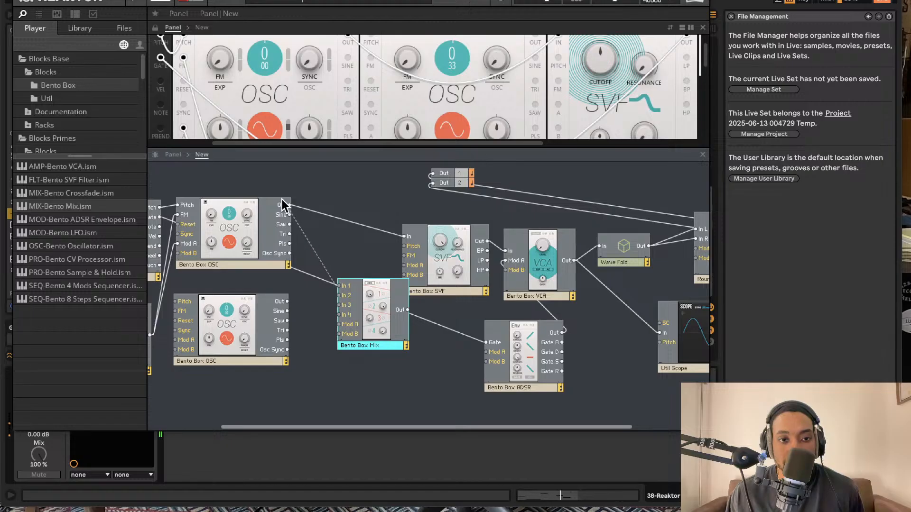
Wire the two oscillators' outputs to In 1 and In 2 of the Bento Box Mix and its output to the SVF's In
left_click_drag(342, 288, 341, 286)
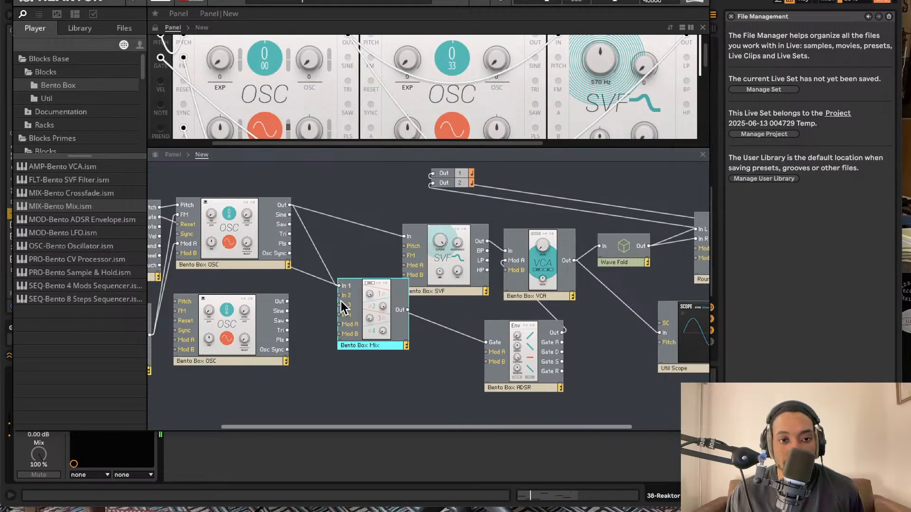
left_click_drag(288, 306, 342, 295)
left_click_drag(390, 314, 356, 319)
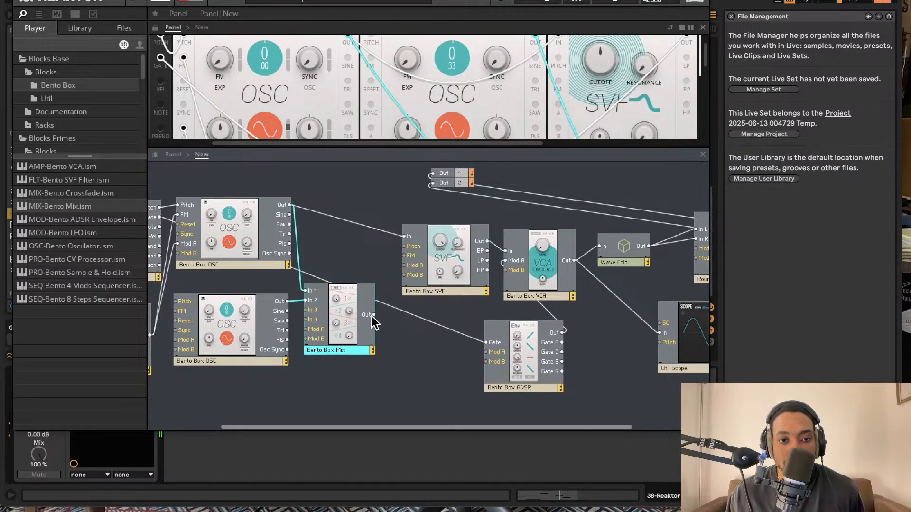
left_click_drag(404, 246, 404, 237)
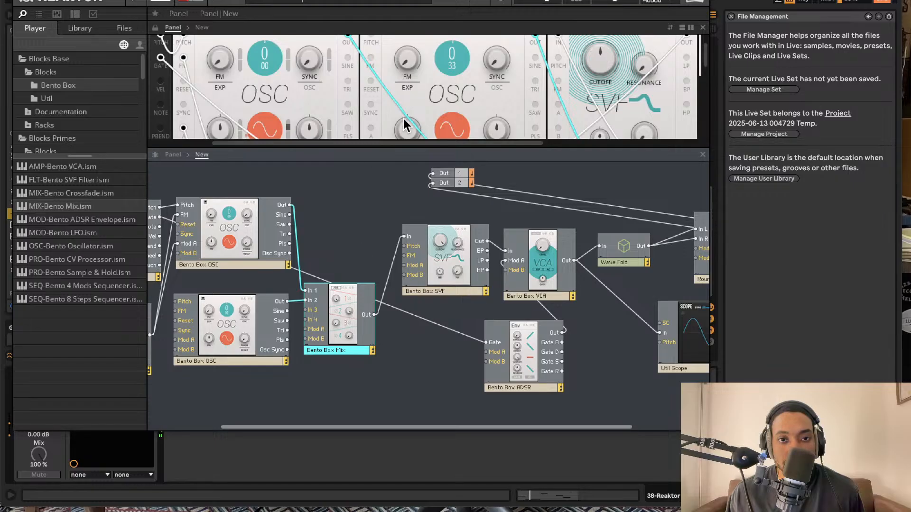
Blend the two oscillators with the channel levels of the Bento Box Mix in the panel, comparing the scope trace
scroll(436, 110, "down", 6)
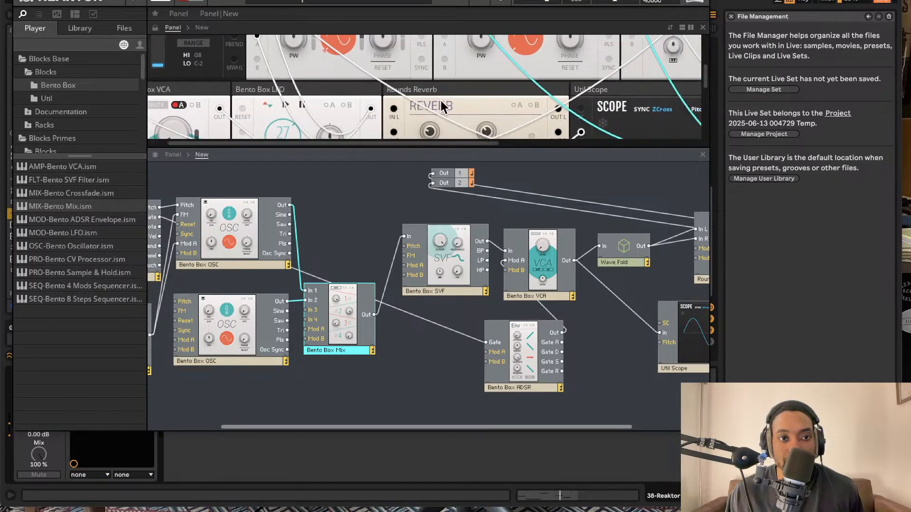
scroll(440, 101, "down", 8)
scroll(440, 101, "right", 4)
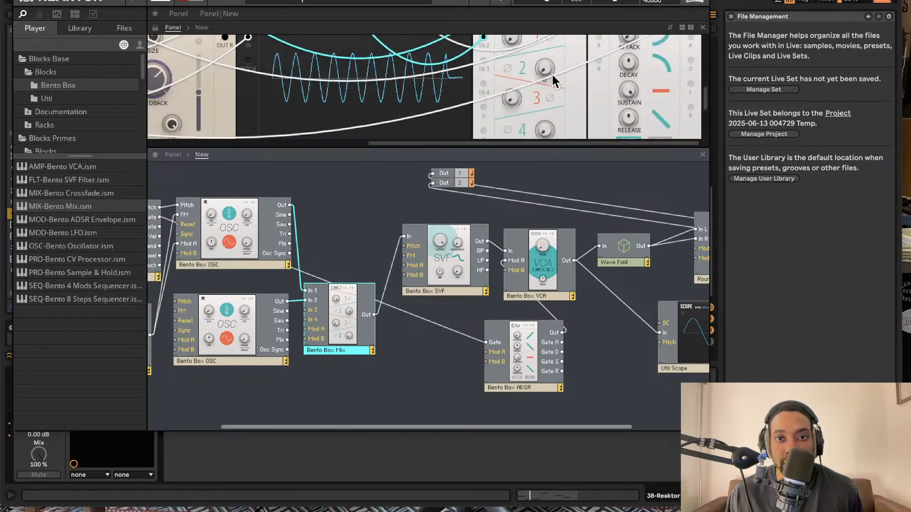
scroll(553, 80, "up", 2)
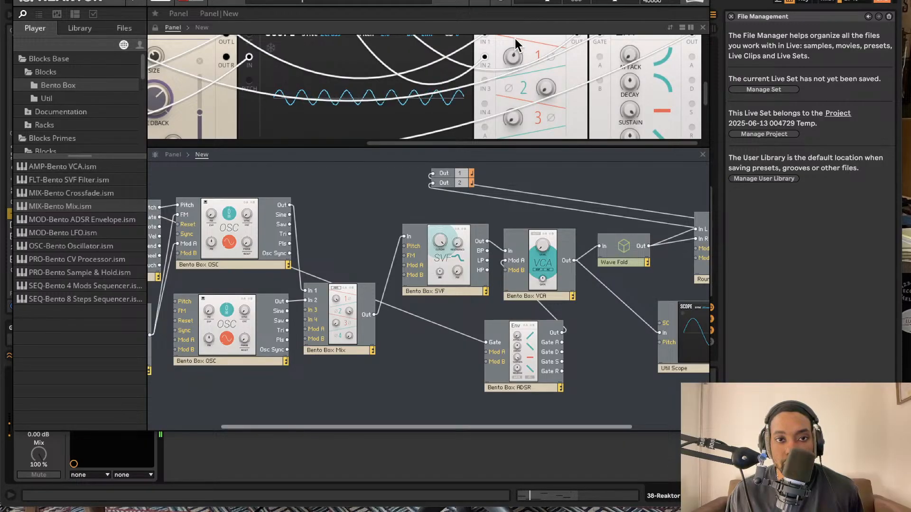
scroll(517, 48, "up", 1)
scroll(517, 49, "down", 1)
scroll(520, 51, "up", 2)
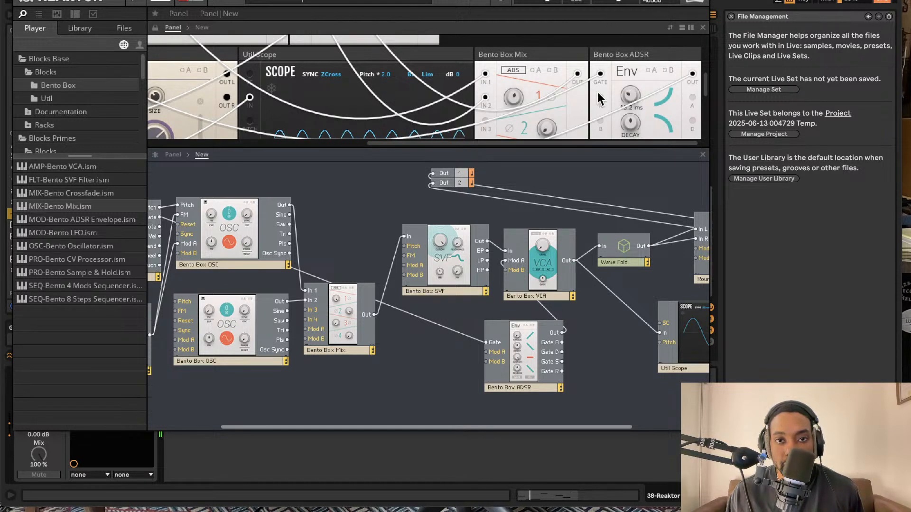
scroll(526, 124, "down", 1)
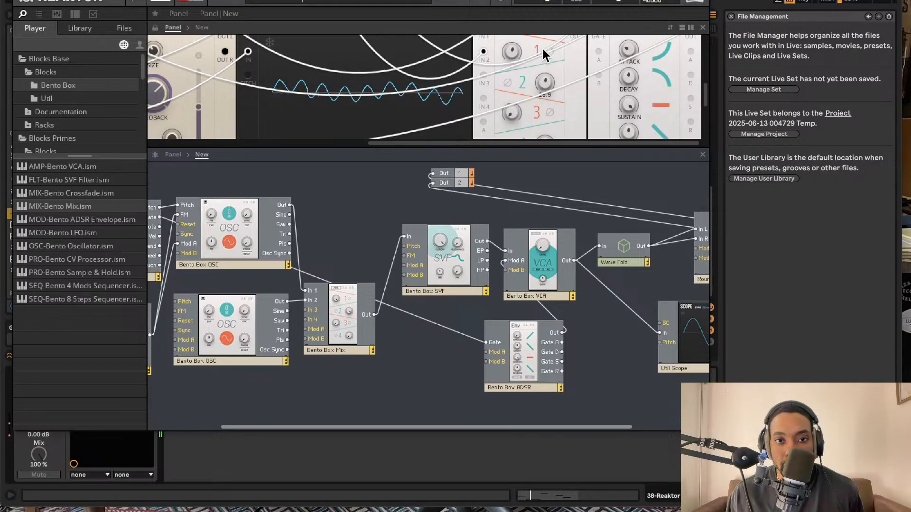
scroll(542, 47, "up", 2)
scroll(313, 112, "left", 2)
scroll(314, 104, "up", 1)
scroll(314, 104, "left", 3)
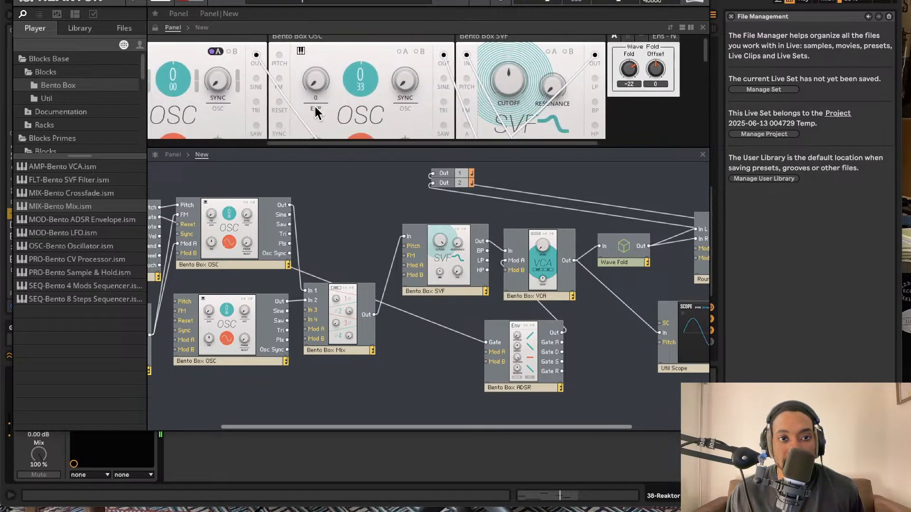
scroll(315, 105, "down", 3)
Clear the upper oscillator's name and restore it as Bento Box OSC with the name copied from the lower oscillator
double_click(240, 265)
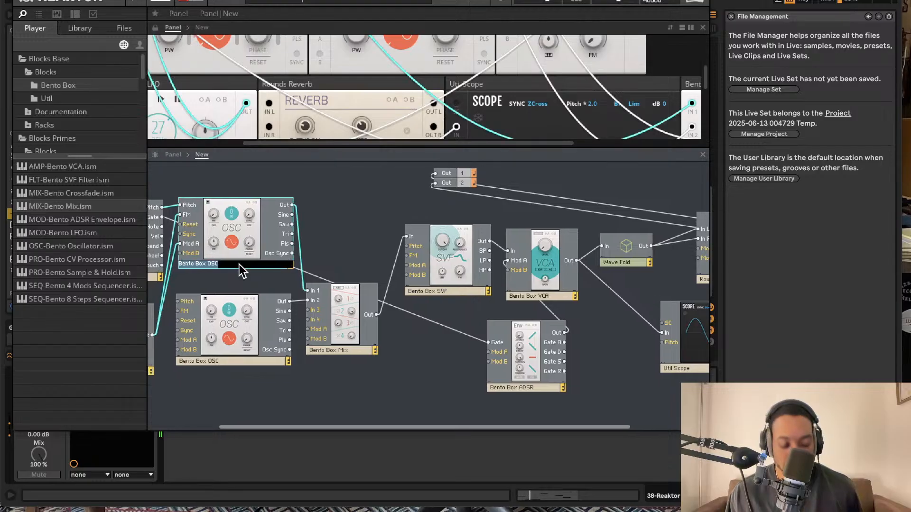
key("BackSpace")
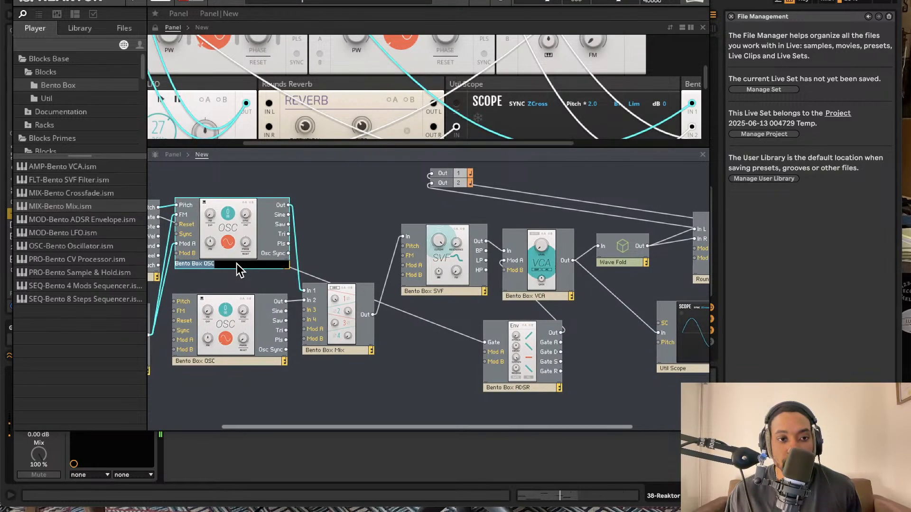
left_click(234, 283)
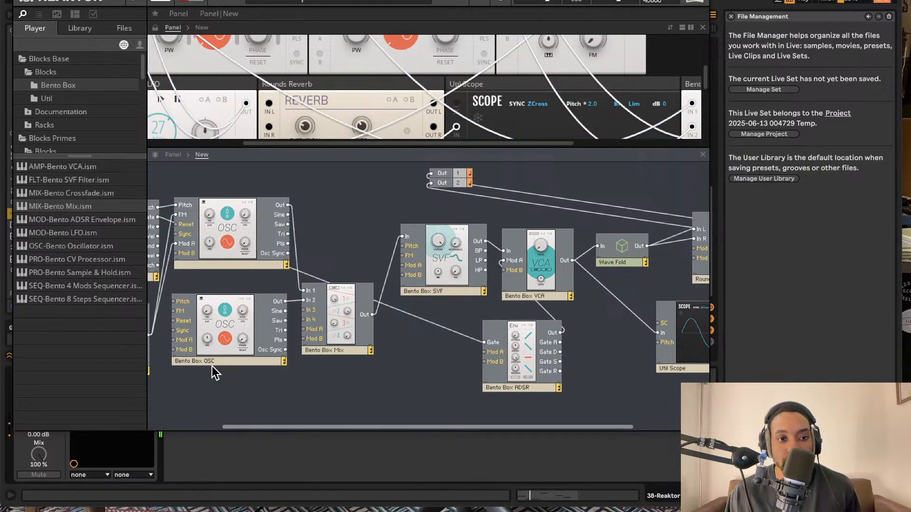
double_click(215, 361)
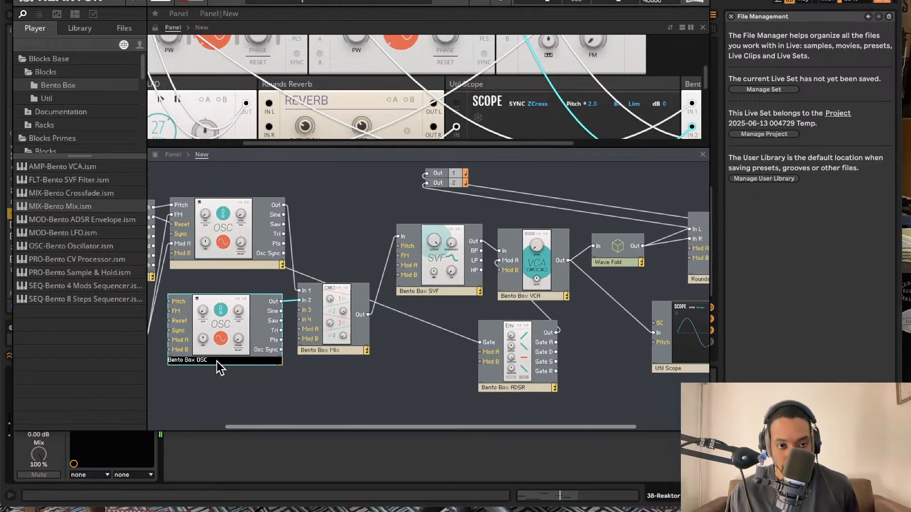
left_click_drag(217, 361, 131, 354)
key("ctrl+c")
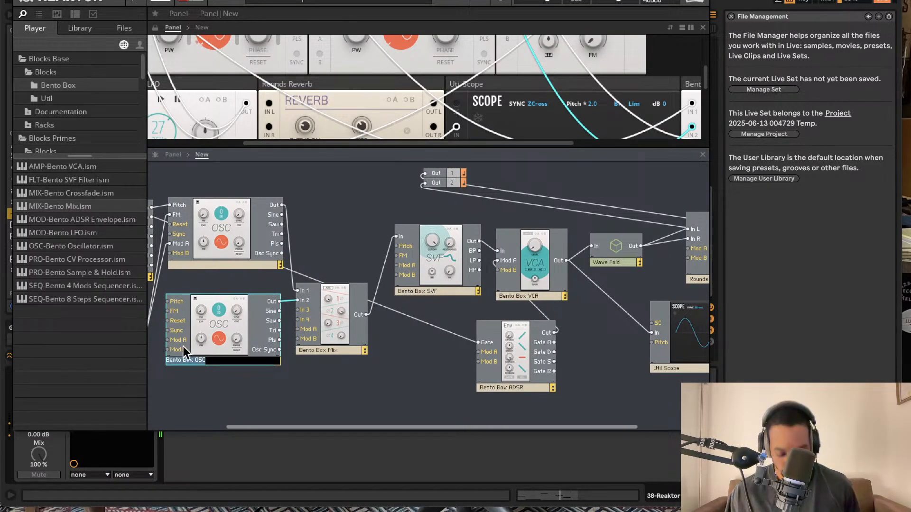
left_click(233, 377)
double_click(209, 264)
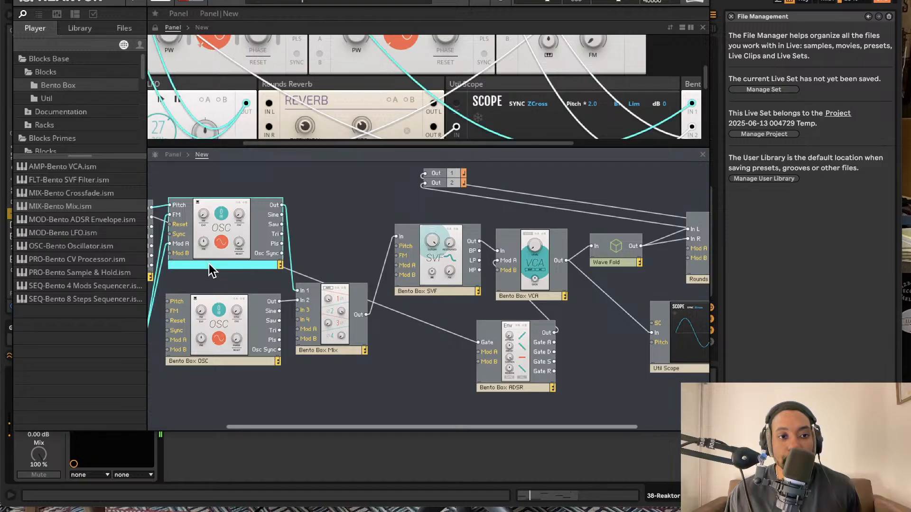
key("ctrl+v")
key("Return")
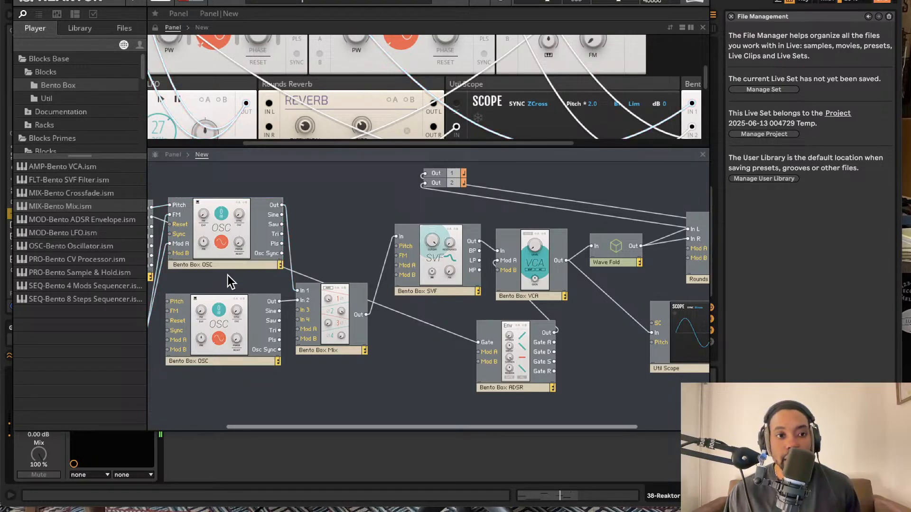
double_click(194, 265)
left_click(200, 275)
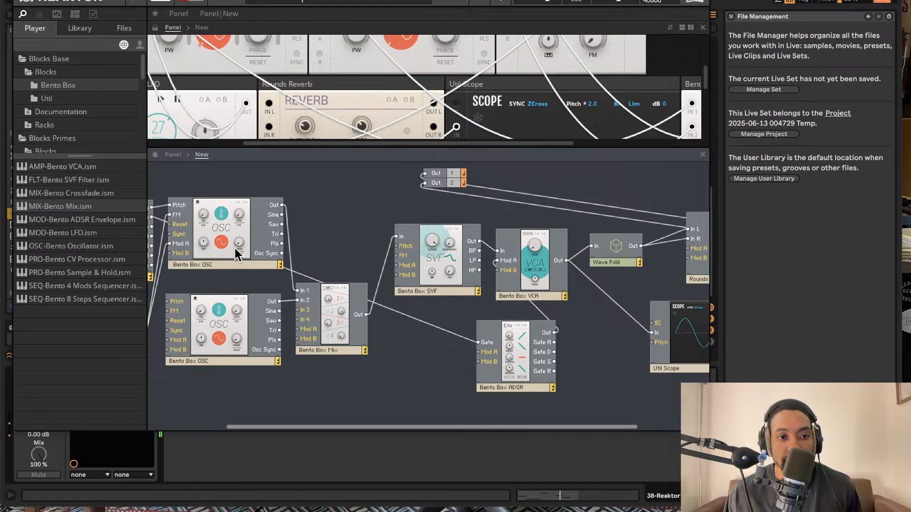
Rename the upper oscillator Bento Box OSC 1 and the lower one Bento Box OSC 2
double_click(216, 264)
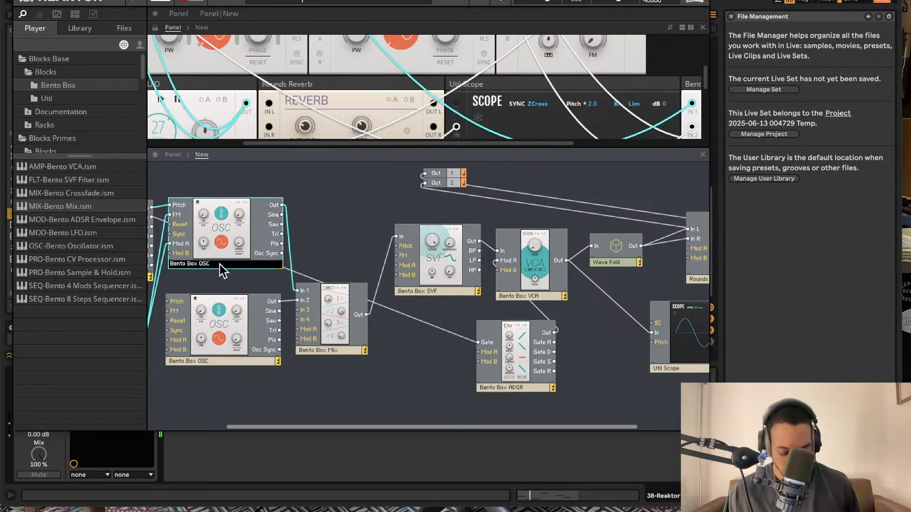
left_click(196, 378)
double_click(217, 361)
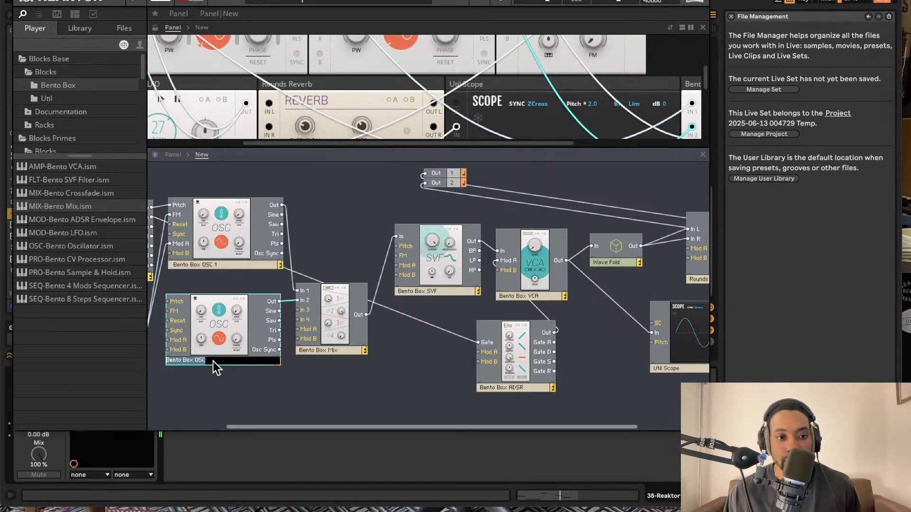
type("2")
left_click(229, 370)
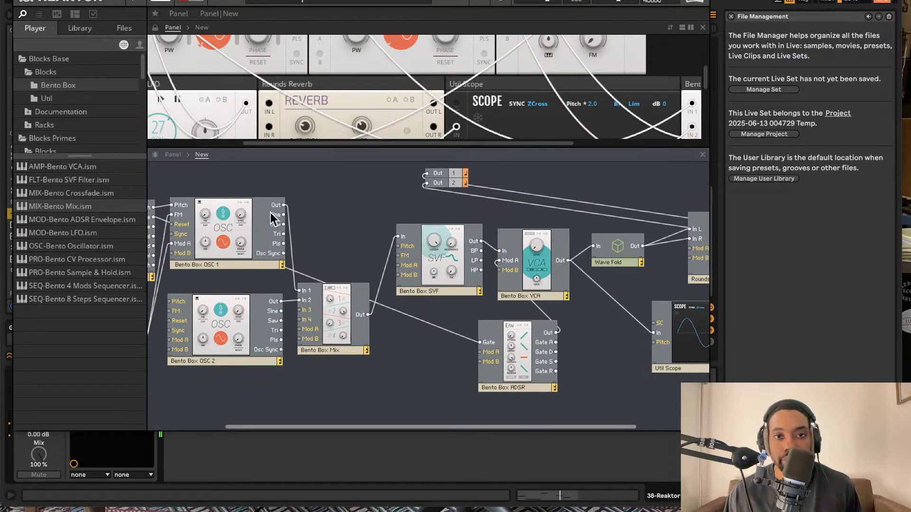
Enlarge the panel view and set Bento Box OSC 2 to the sawtooth waveform with its pitch at 5.33
scroll(372, 136, "up", 2)
left_click_drag(367, 146, 369, 280)
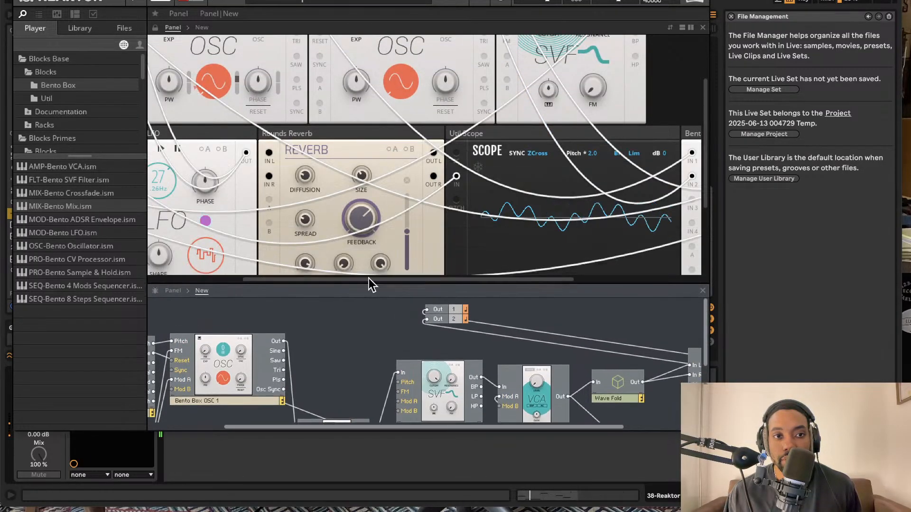
scroll(357, 114, "up", 3)
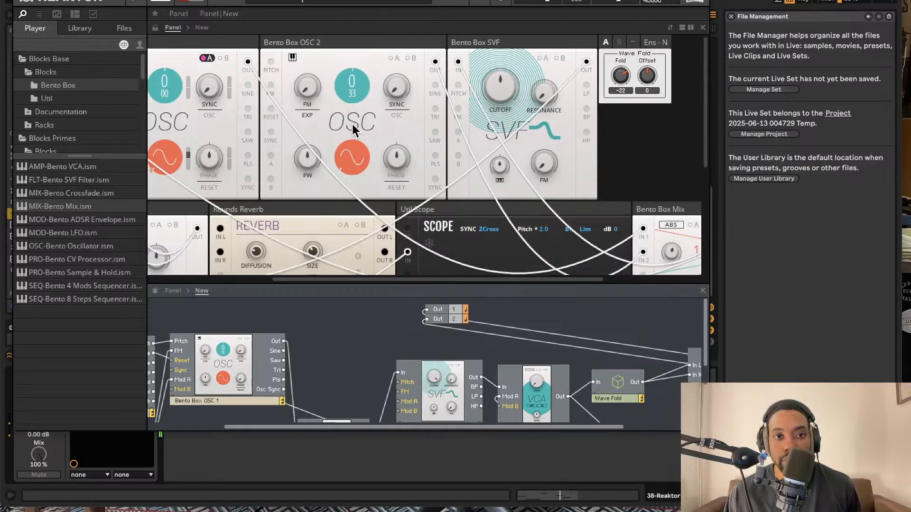
left_click_drag(353, 154, 357, 54)
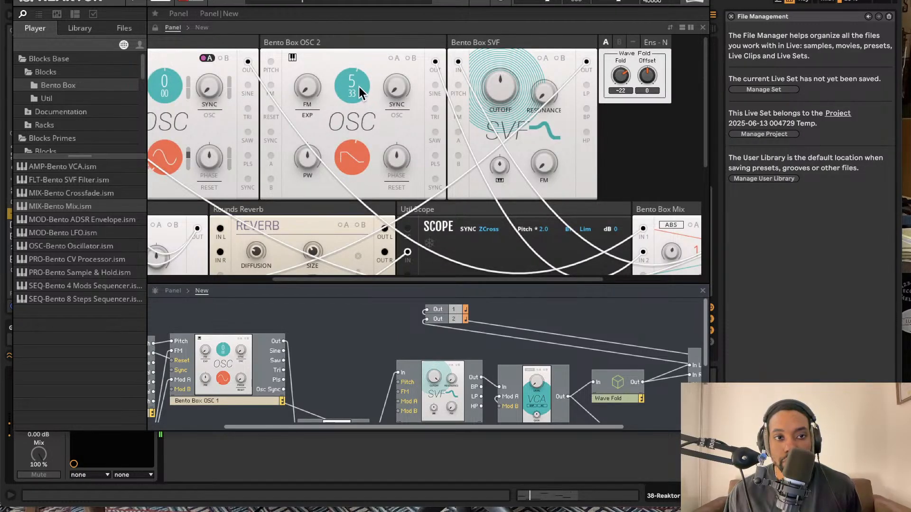
scroll(351, 109, "down", 3)
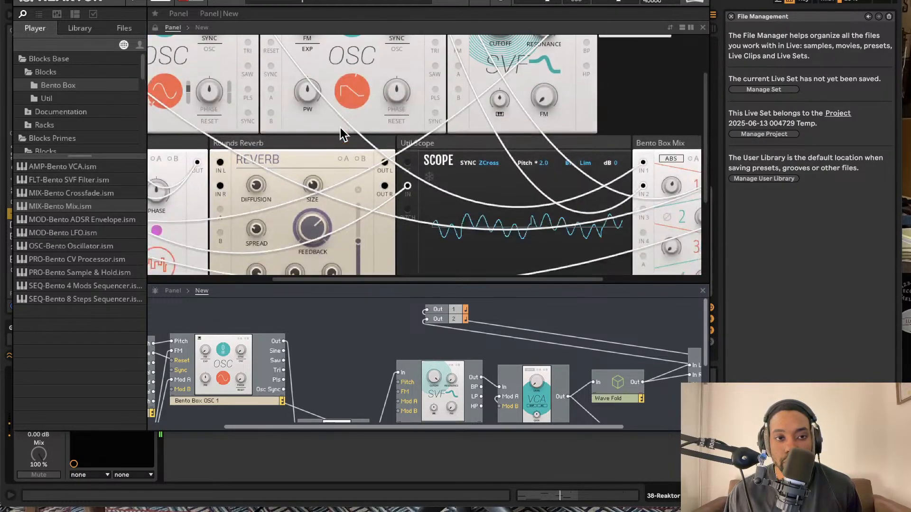
Switch Bento Box OSC 2 to the pulse waveform and set its pitch to -4.33
scroll(348, 103, "up", 2)
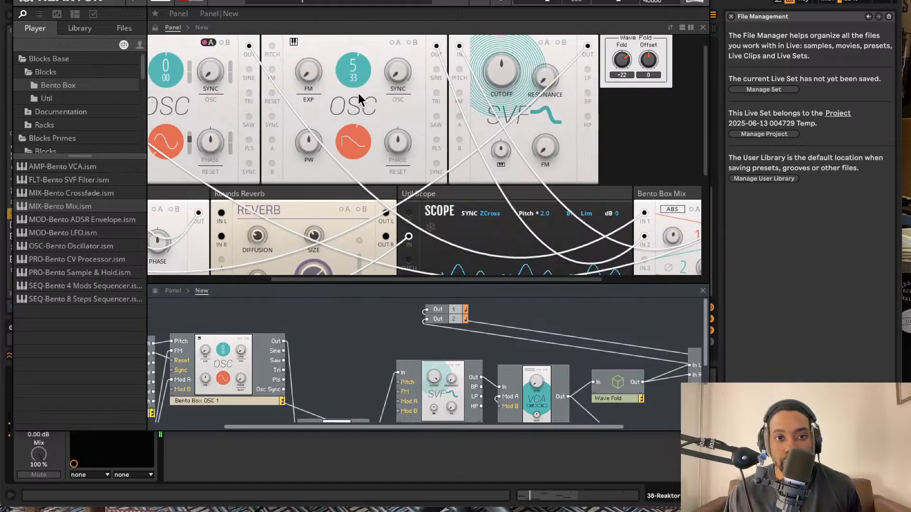
left_click_drag(349, 142, 336, 34)
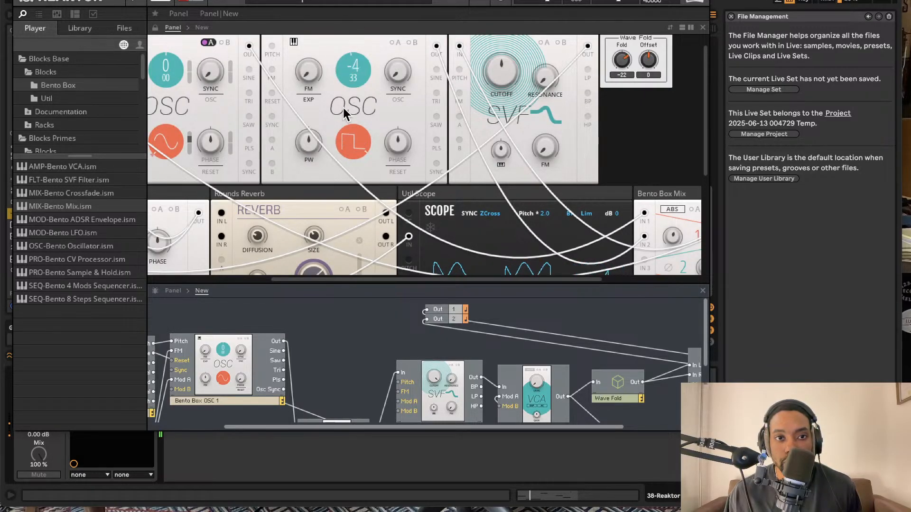
scroll(333, 155, "down", 4)
scroll(333, 154, "down", 5)
scroll(292, 130, "left", 5)
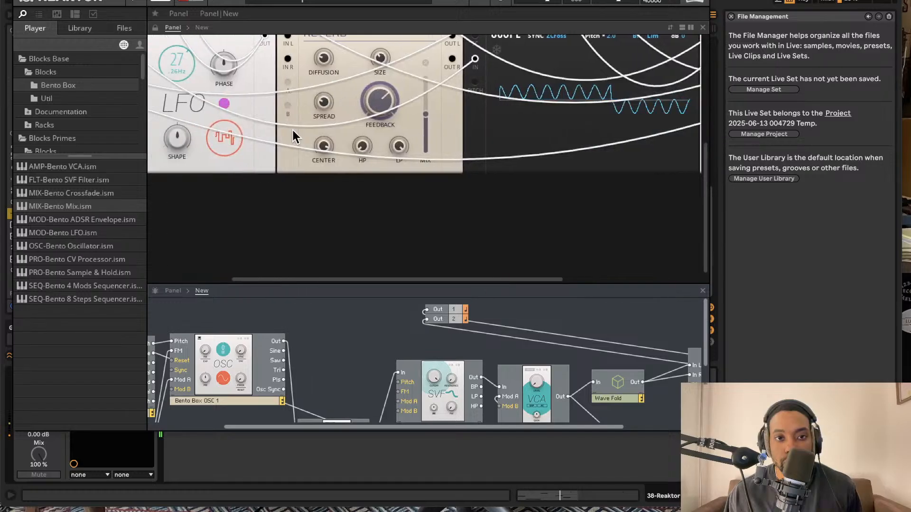
Enlarge the structure view and wire Util Note In's Pitch output to Bento Box OSC 2's Pitch input
left_click_drag(290, 284, 290, 194)
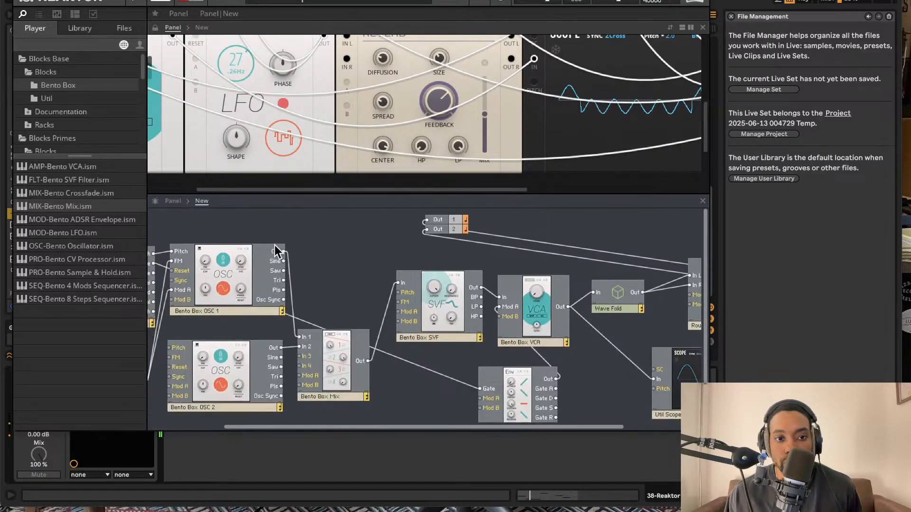
scroll(297, 215, "left", 5)
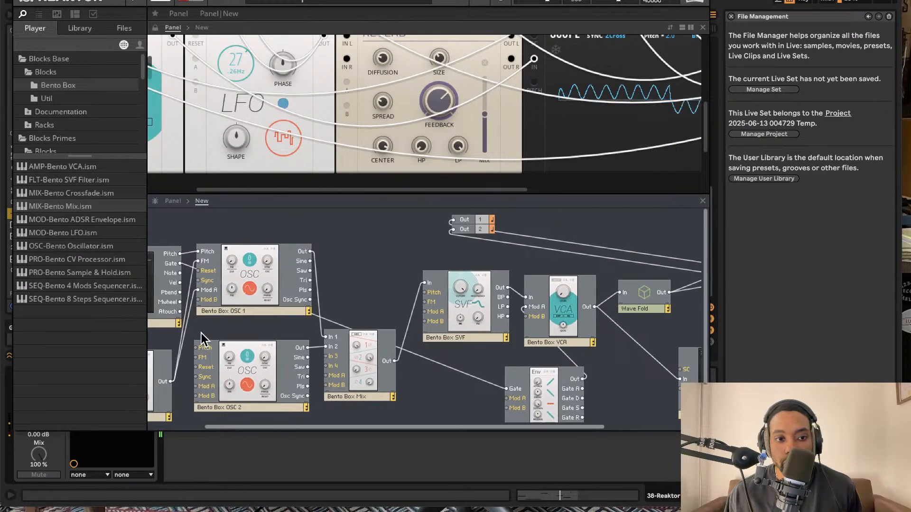
scroll(278, 185, "up", 5)
scroll(279, 185, "left", 2)
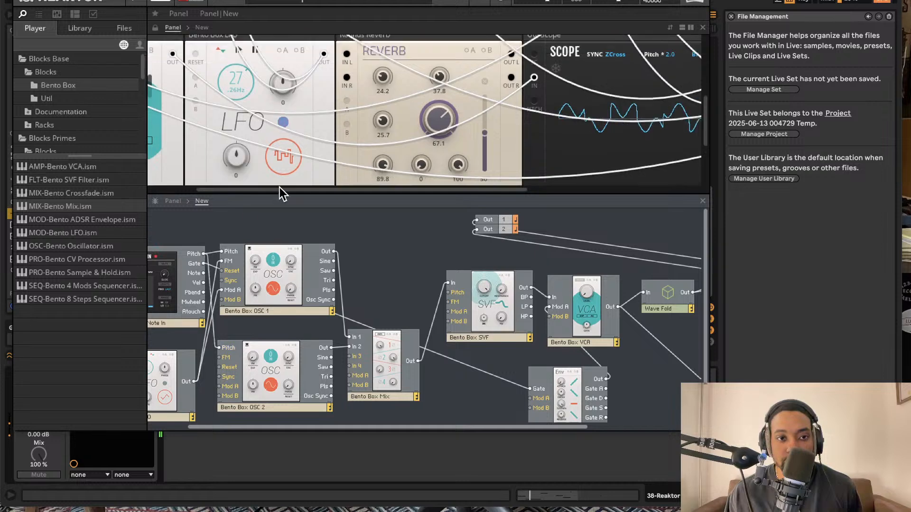
Switch Bento Box OSC 2 to the sine waveform and set its pitch to 0.30
left_click(512, 114)
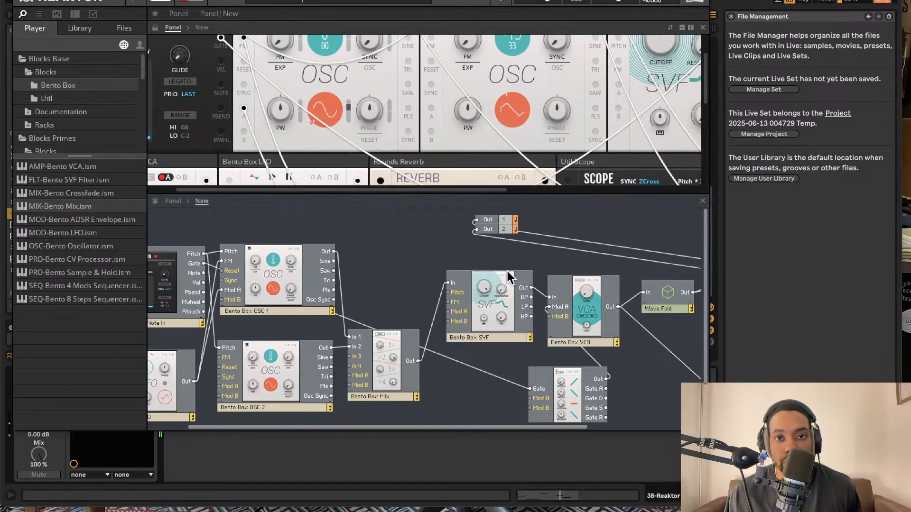
scroll(515, 105, "up", 3)
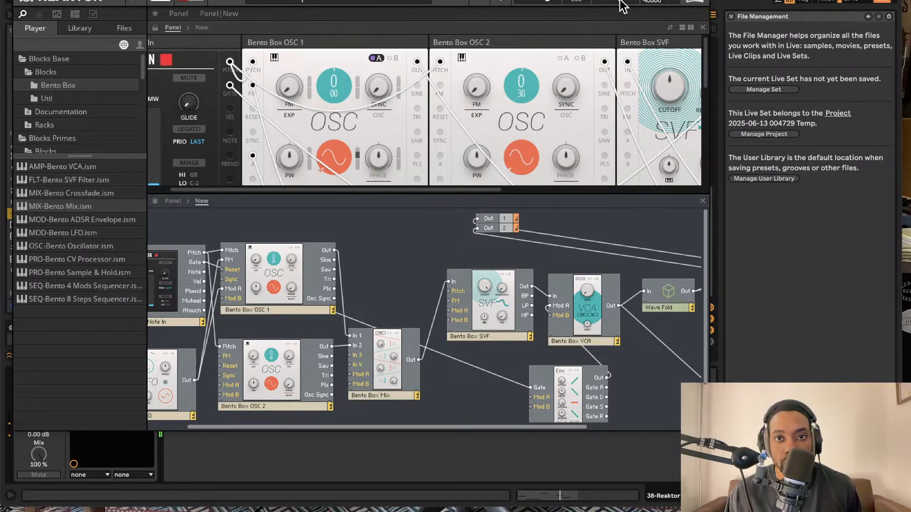
scroll(522, 95, "down", 3)
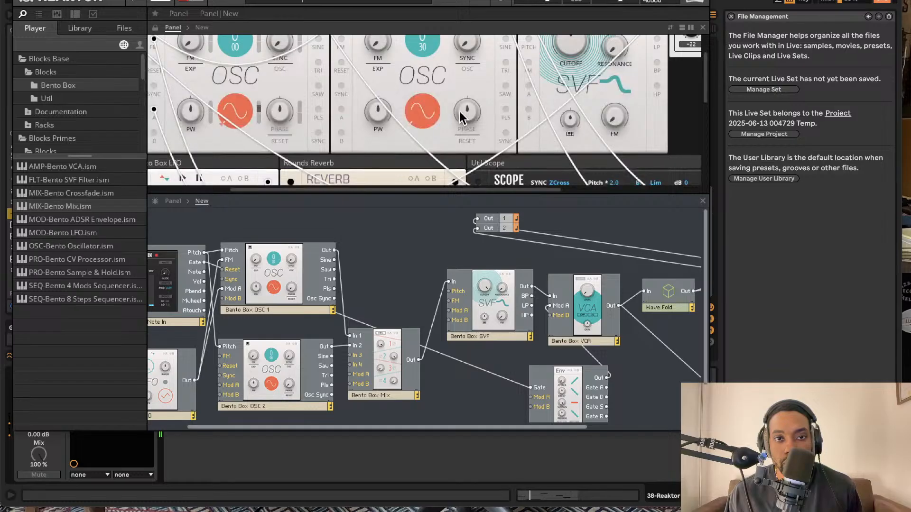
scroll(534, 116, "up", 2)
scroll(439, 108, "down", 4)
scroll(439, 107, "up", 2)
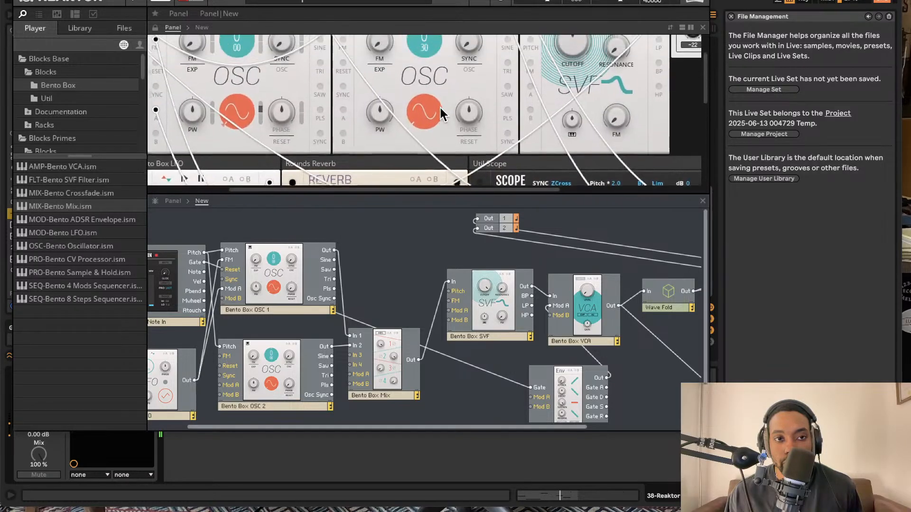
Compare the oscillators with the scope trace and fine-tune Bento Box OSC 2's pitch to 0.24
scroll(443, 106, "down", 2)
scroll(443, 106, "up", 2)
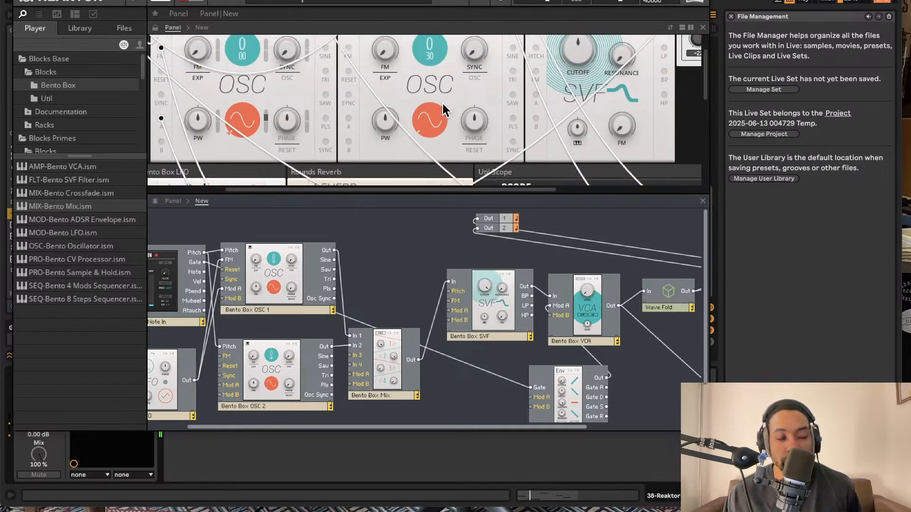
scroll(443, 103, "down", 2)
scroll(444, 104, "down", 5)
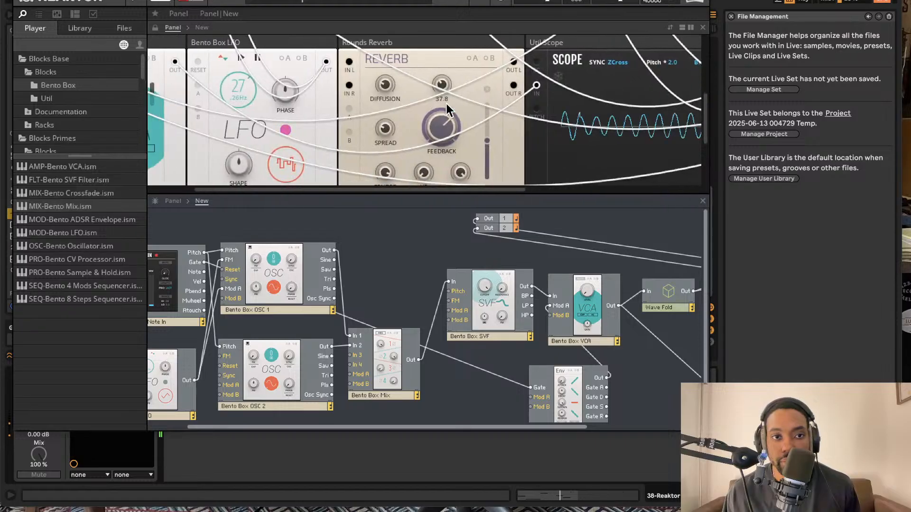
scroll(446, 104, "up", 5)
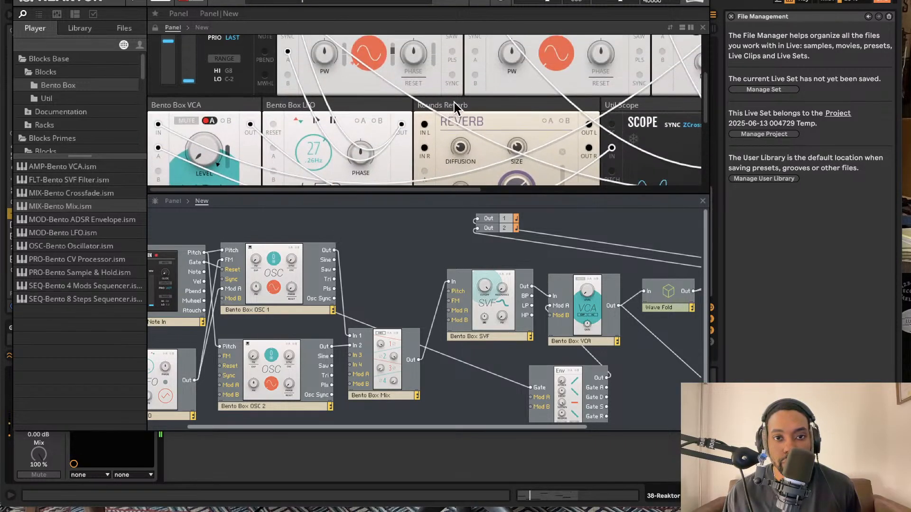
scroll(462, 103, "up", 3)
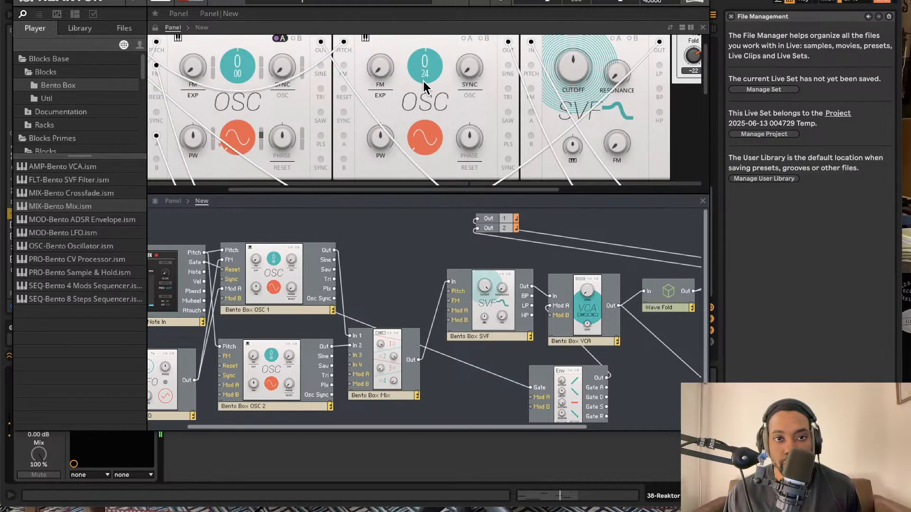
scroll(446, 93, "down", 5)
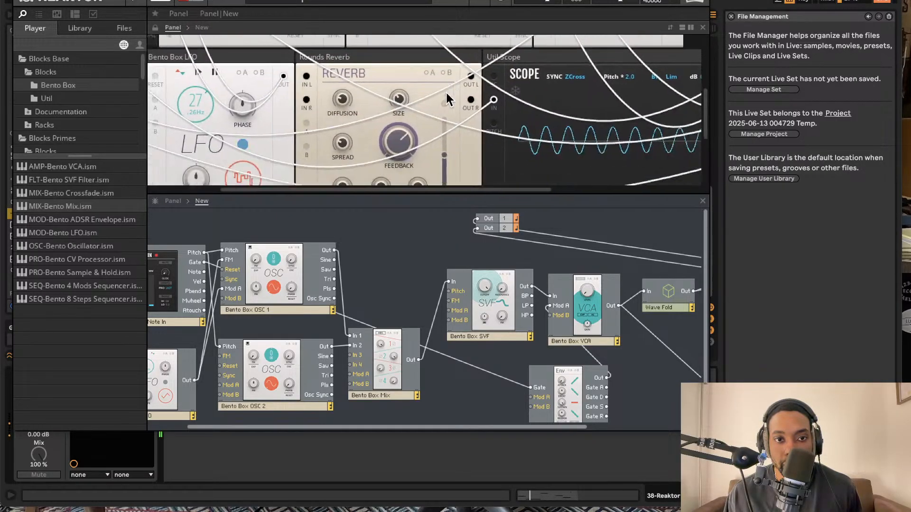
Duplicate the Bento Box LFO below the original and wire the copy's output to Bento Box OSC 2's Mod A input
scroll(446, 99, "down", 1)
scroll(372, 230, "left", 3)
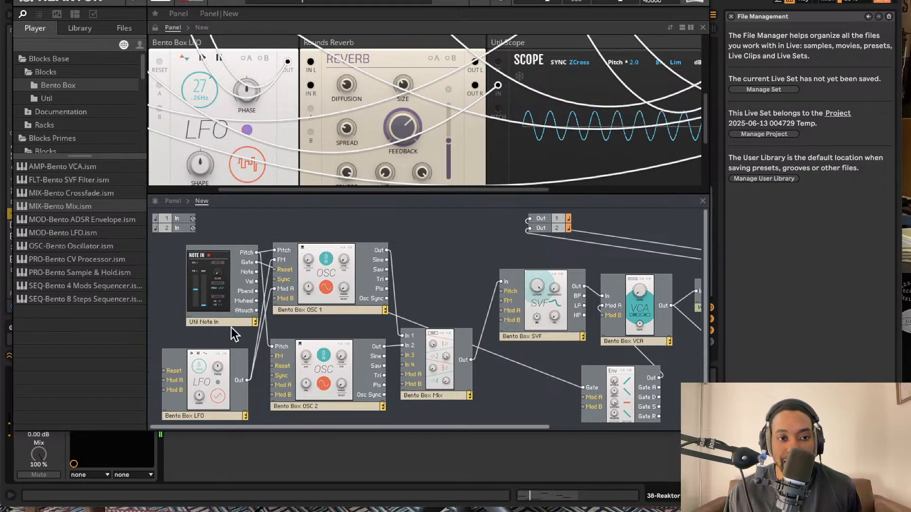
left_click(206, 366)
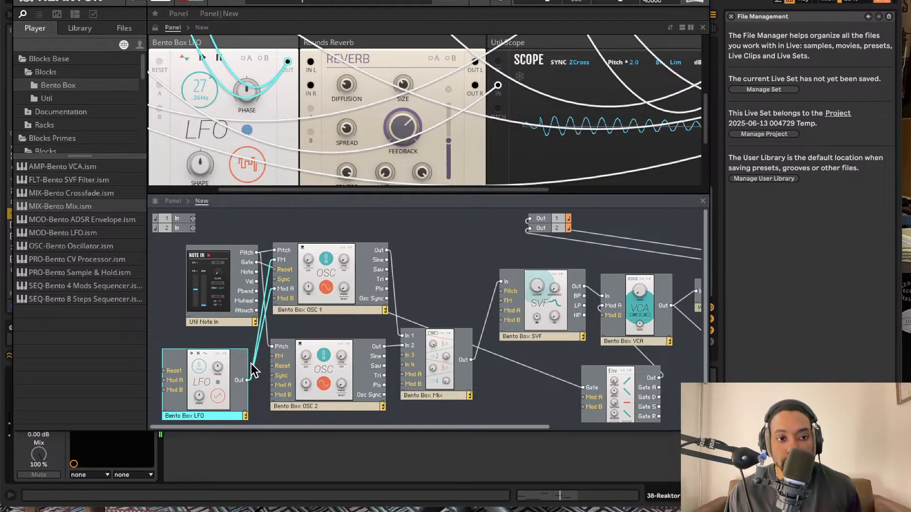
scroll(243, 362, "down", 1)
right_click(194, 348)
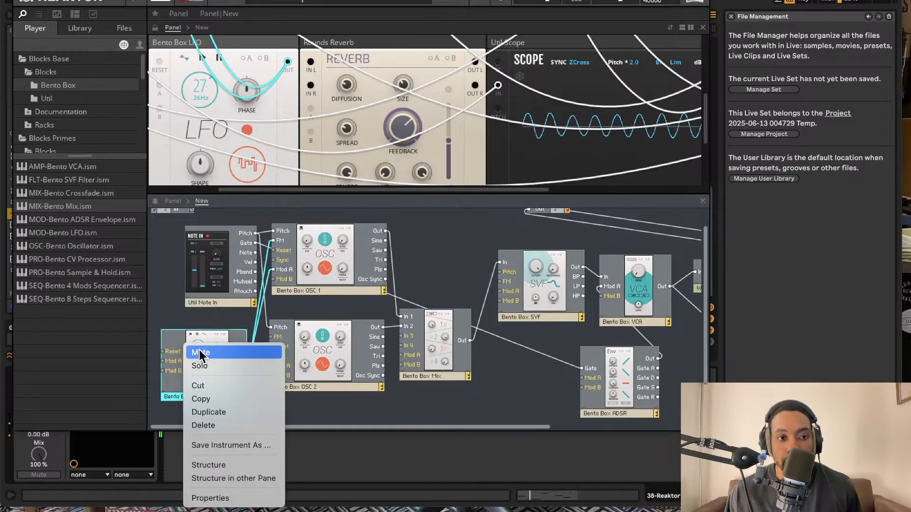
left_click(209, 412)
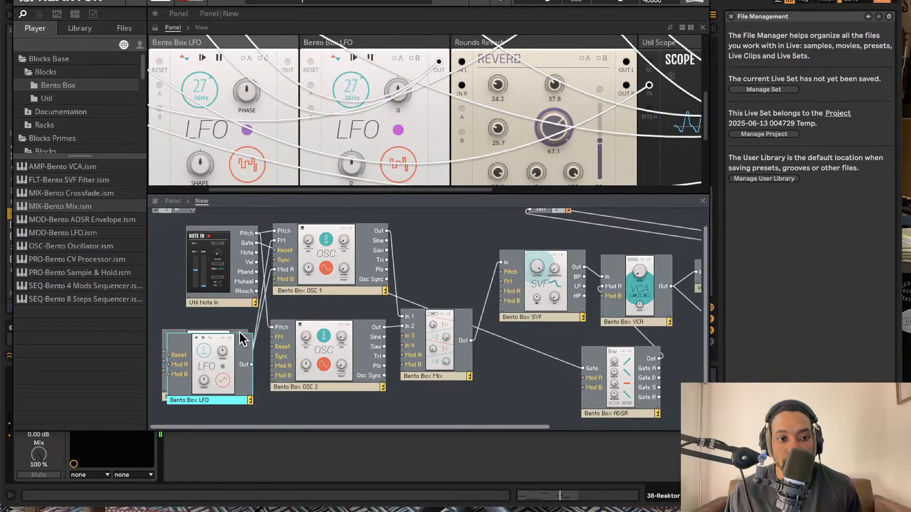
left_click_drag(226, 364, 215, 453)
scroll(243, 335, "down", 4)
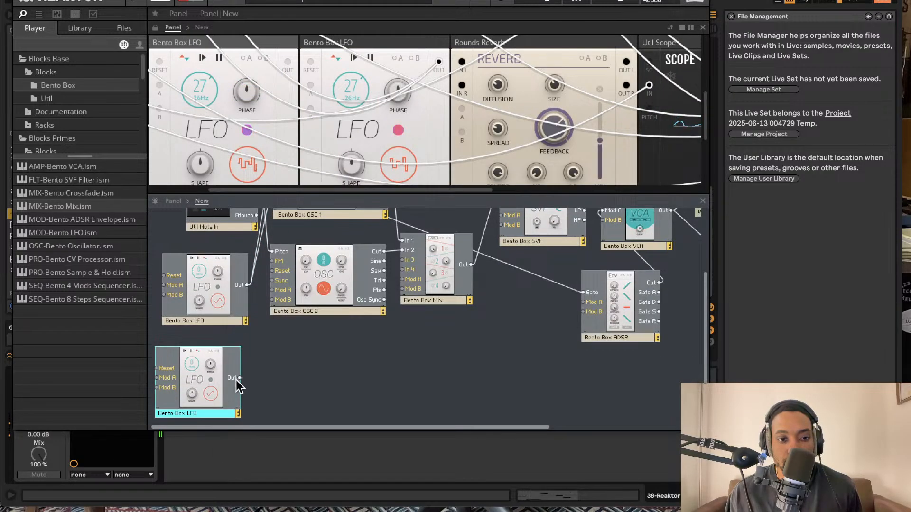
left_click_drag(280, 293, 278, 290)
Rename the original LFO Bento Box LFO 1 and the duplicate below it Bento Box LFO 2
scroll(424, 78, "up", 3)
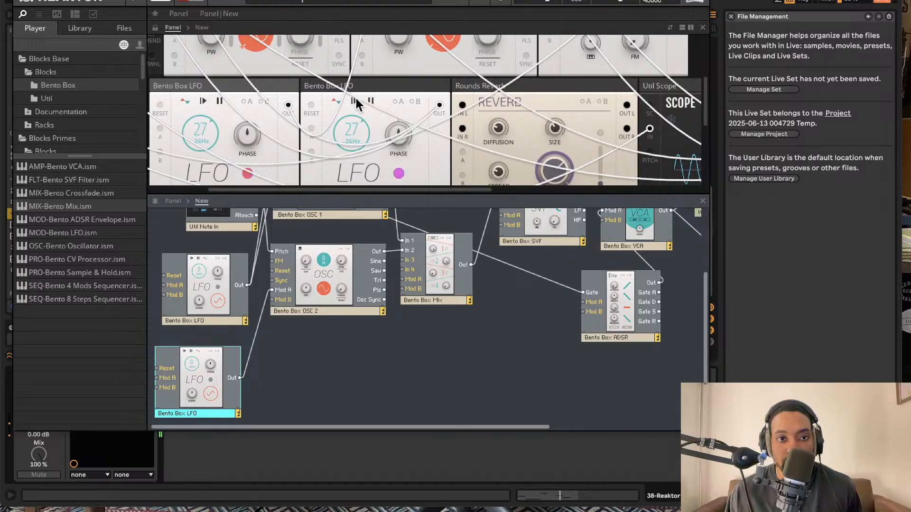
left_click(213, 332)
double_click(216, 320)
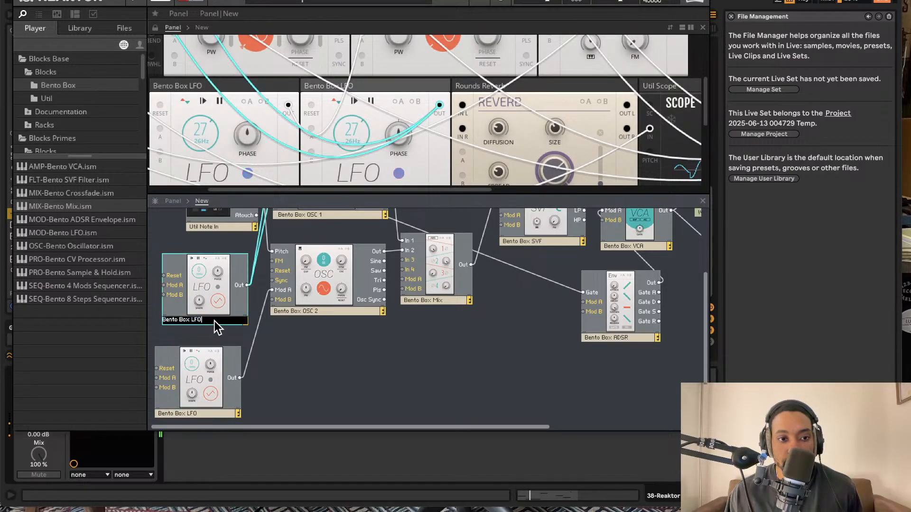
type("1")
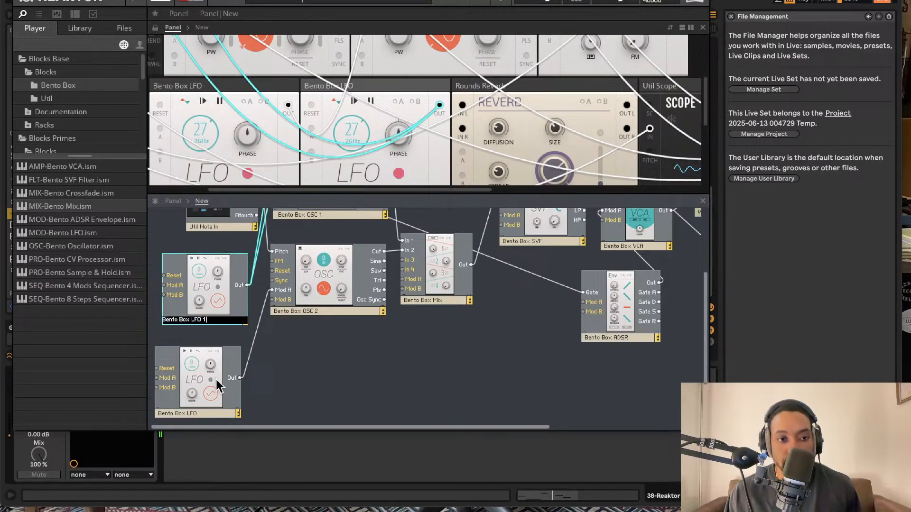
double_click(205, 413)
type("2")
left_click(292, 370)
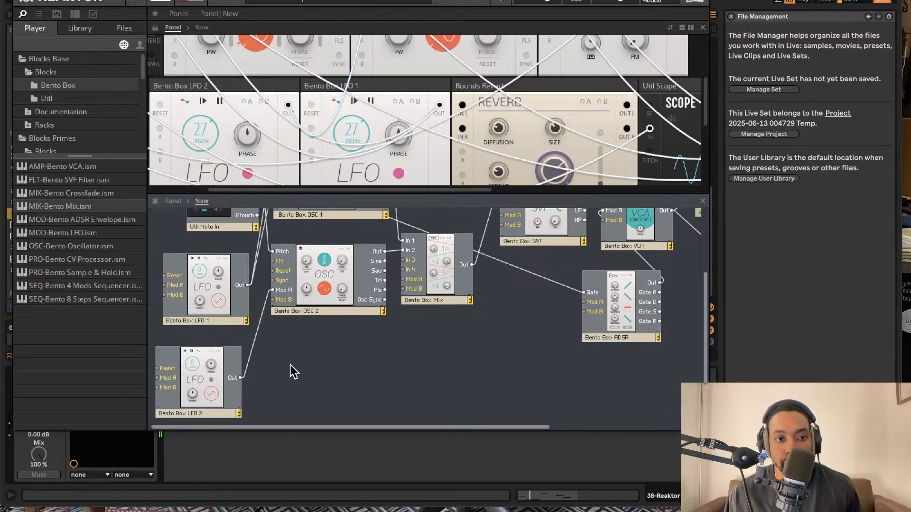
Enlarge the panel view and lower Bento Box LFO 1's rate to 3.05 Hz
scroll(263, 293, "up", 1)
scroll(316, 203, "up", 1)
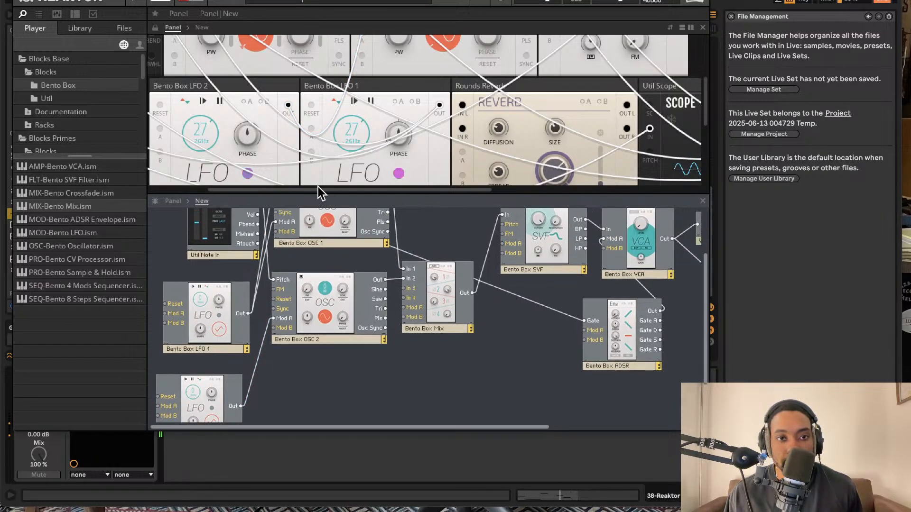
left_click_drag(317, 193, 327, 274)
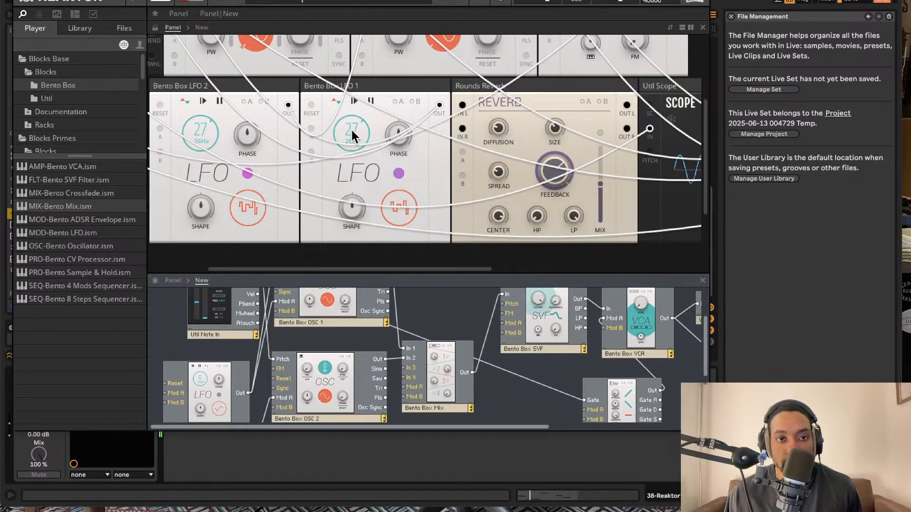
mouse_move(351, 127)
left_mouse_down()
mouse_move(343, 200)
mouse_move(344, 186)
left_mouse_up()
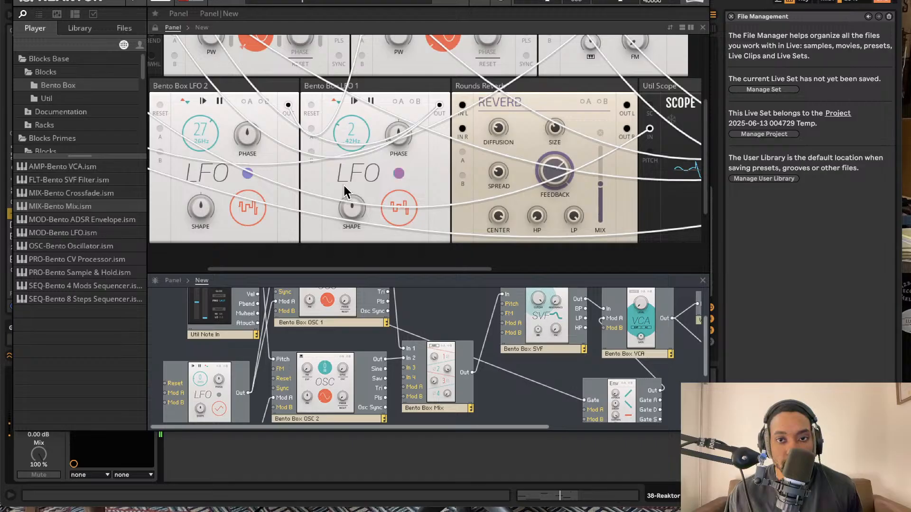
scroll(380, 162, "up", 3)
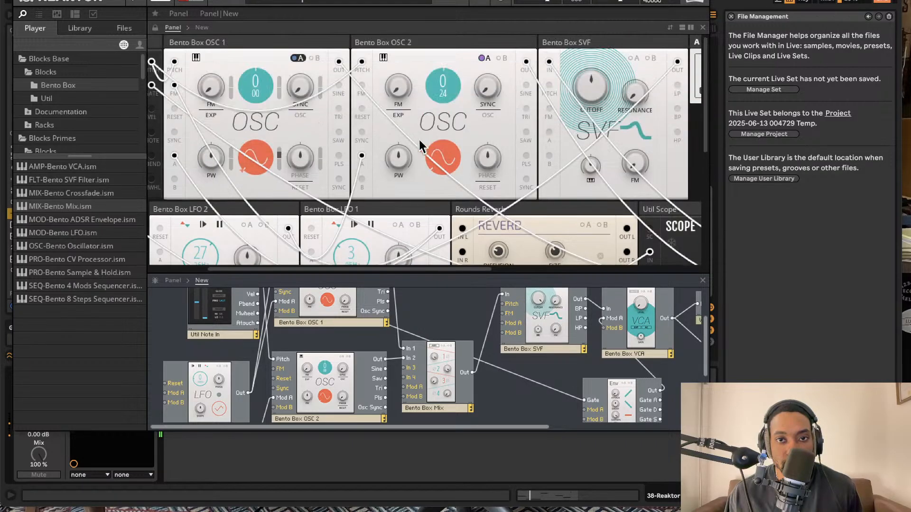
Check the scope trace and adjust the channel 2 level on the Bento Box Mix
scroll(423, 141, "right", 4)
scroll(423, 142, "down", 5)
scroll(522, 157, "right", 4)
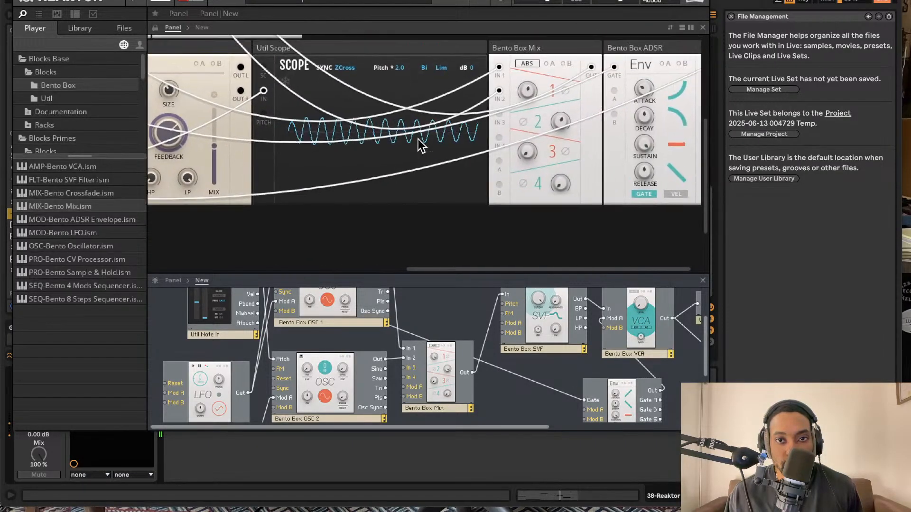
scroll(540, 159, "up", 1)
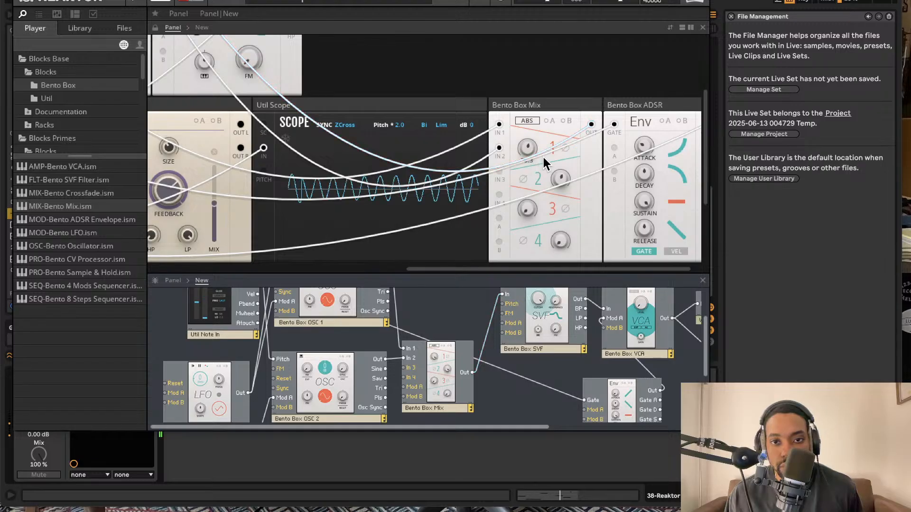
scroll(531, 144, "up", 2)
scroll(531, 143, "down", 5)
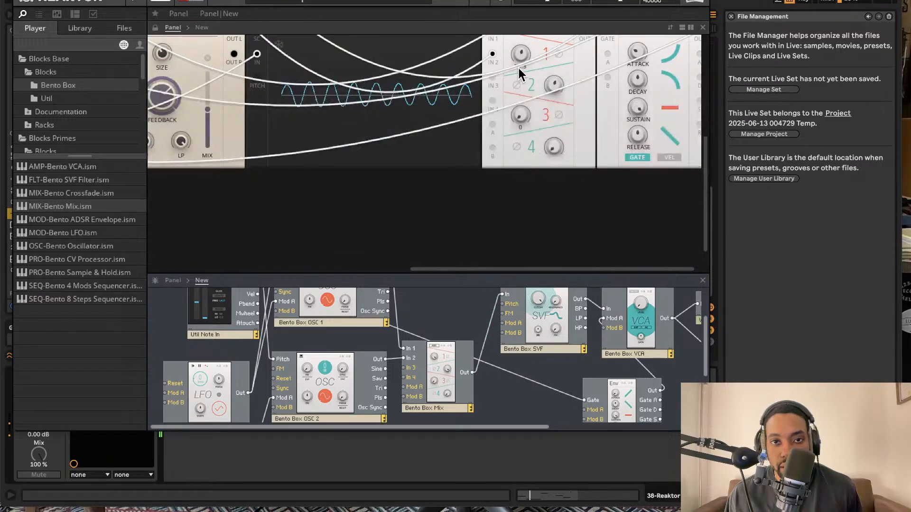
scroll(520, 72, "up", 3)
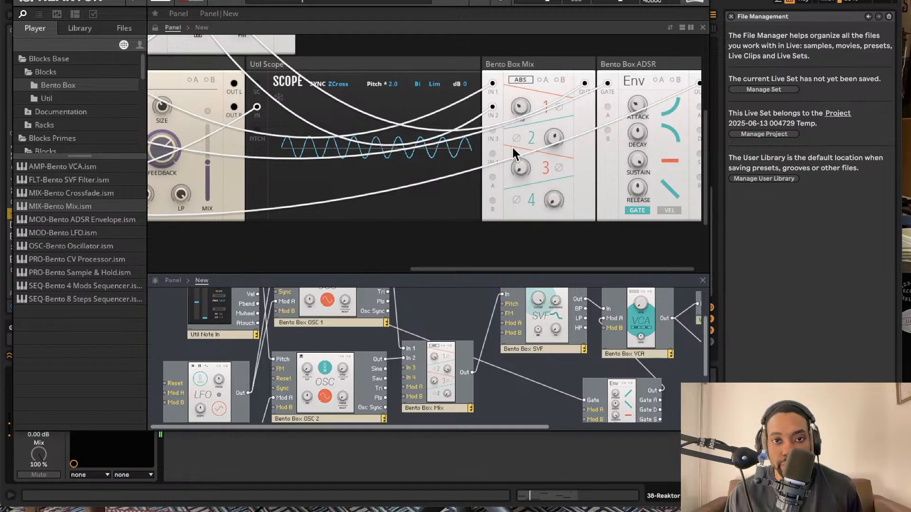
left_click_drag(549, 140, 525, 174)
Set Bento Box LFO 1's rate to 3.29 Hz and Bento Box LFO 2's rate to 0.99 Hz
scroll(474, 173, "left", 10)
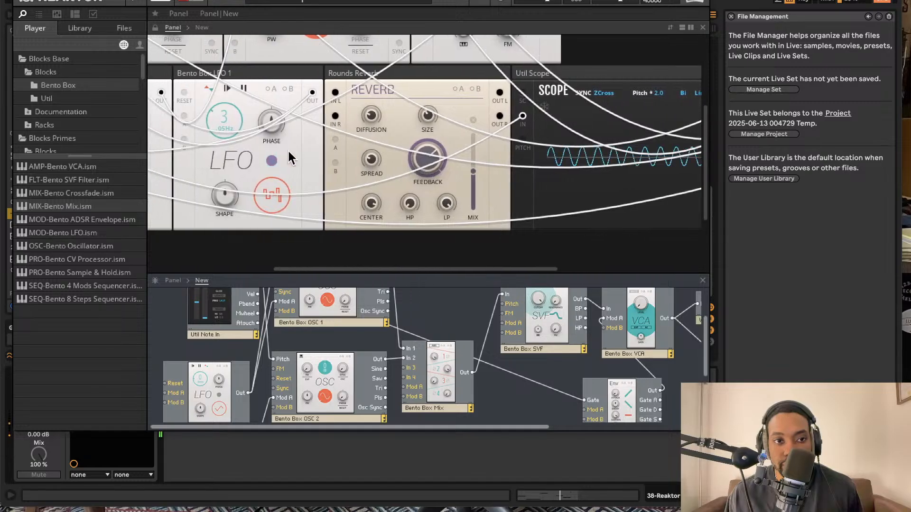
left_click_drag(224, 109, 218, 120)
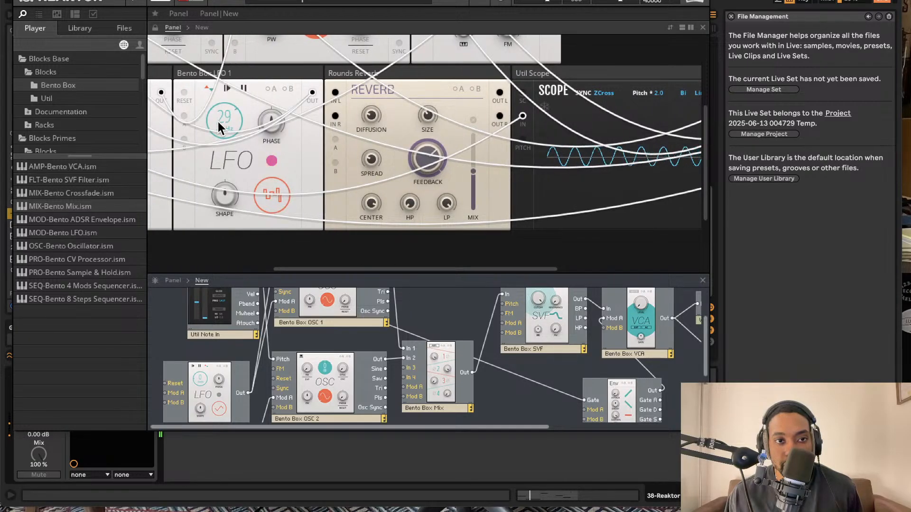
scroll(224, 123, "left", 7)
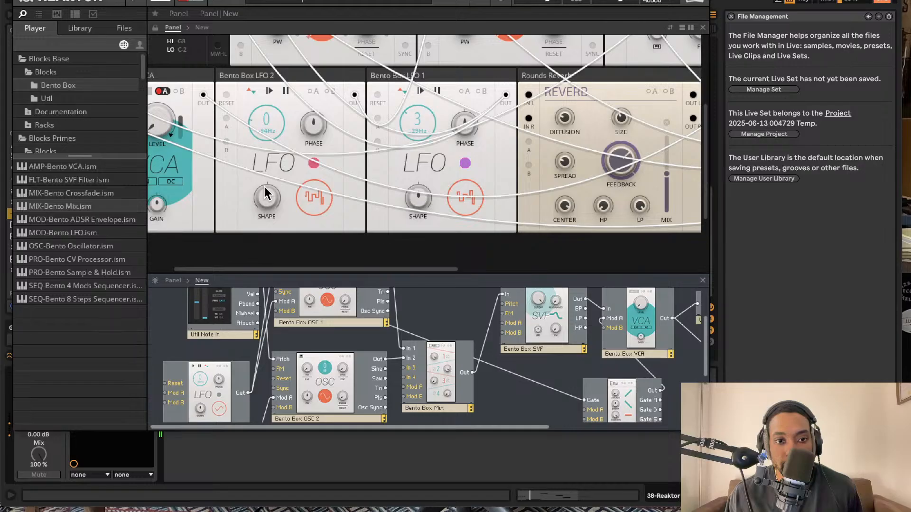
scroll(332, 351, "down", 1)
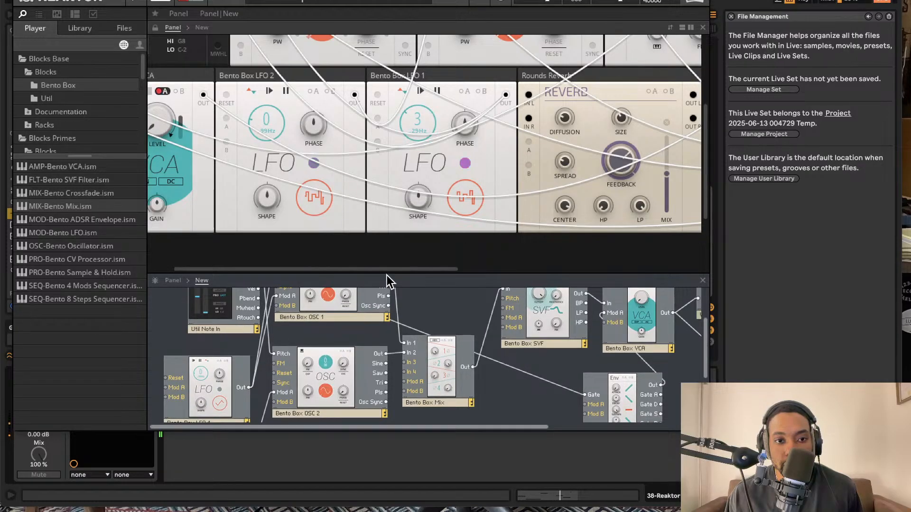
scroll(346, 349, "down", 10)
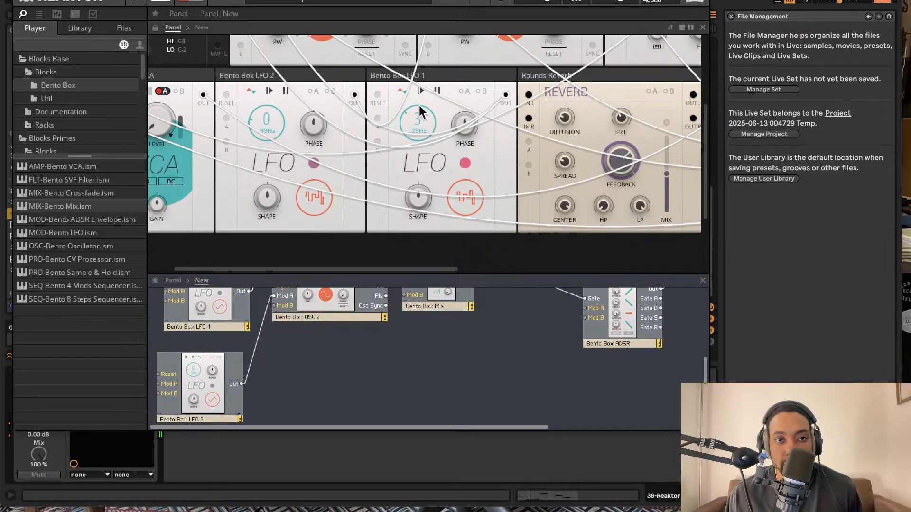
scroll(417, 106, "down", 2)
scroll(418, 106, "right", 2)
scroll(411, 109, "up", 2)
scroll(411, 109, "left", 2)
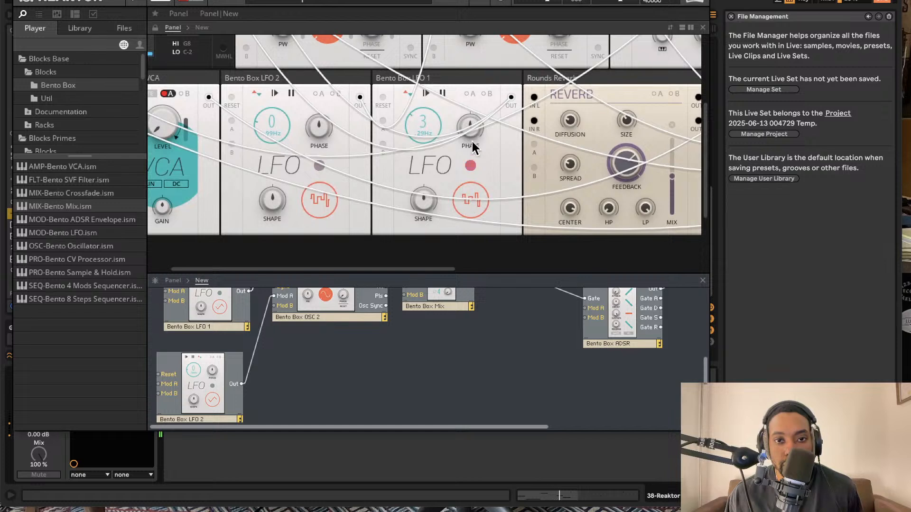
Set Bento Box LFO 2 to the stepped random waveform and raise its rate to about 14 Hz
left_click(320, 200)
scroll(400, 158, "right", 5)
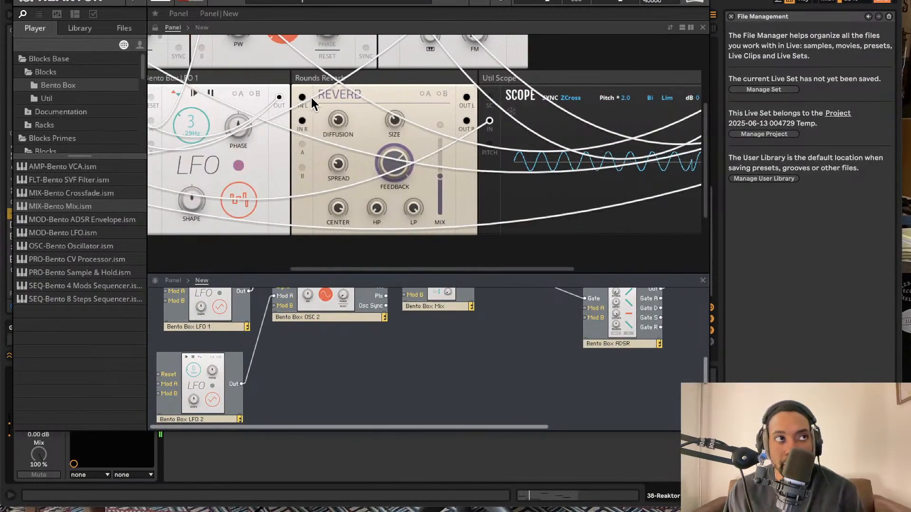
scroll(317, 93, "up", 2)
scroll(321, 101, "left", 4)
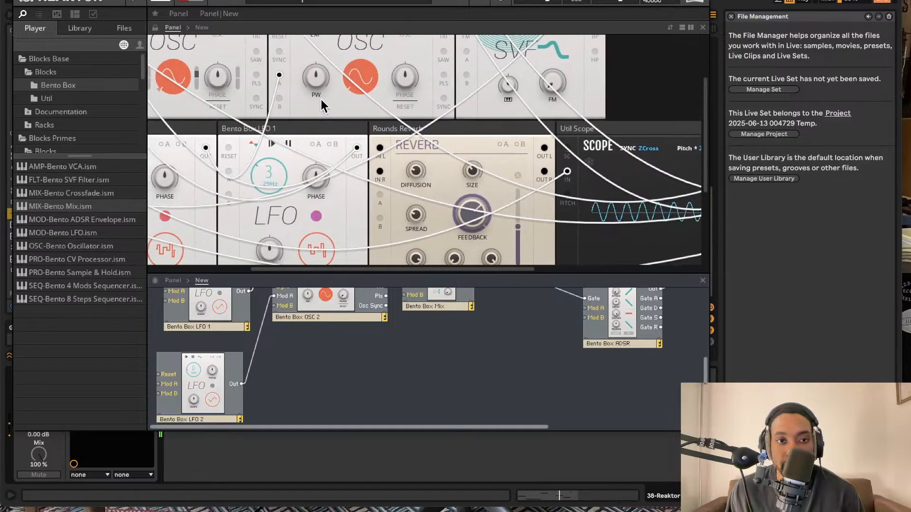
left_click_drag(349, 274, 349, 294)
scroll(323, 187, "left", 5)
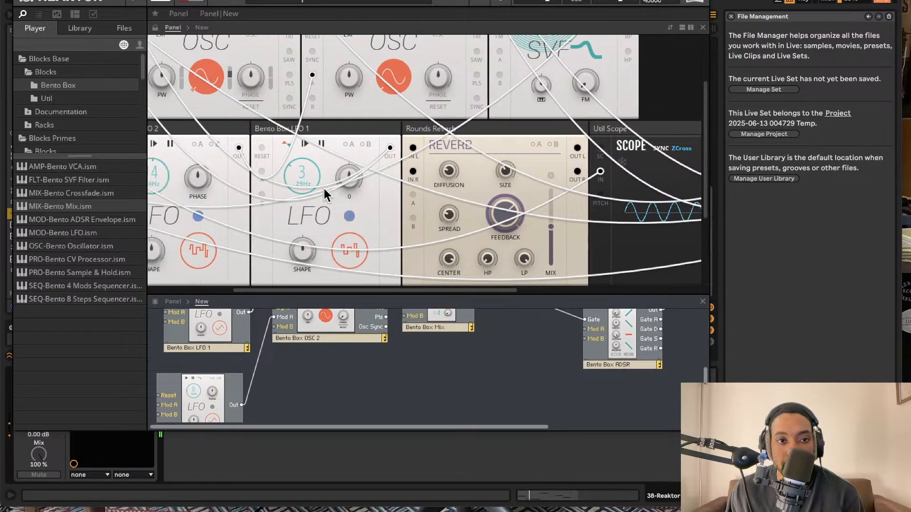
scroll(323, 187, "up", 2)
scroll(327, 192, "left", 2)
scroll(328, 190, "down", 3)
scroll(328, 190, "left", 1)
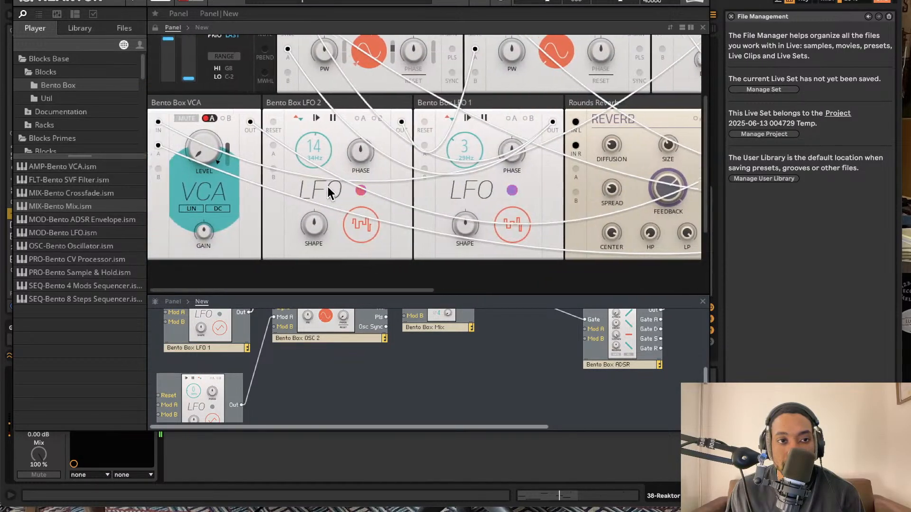
Assign modulation input A of Bento Box OSC 2 to modulate its waveform
scroll(349, 189, "up", 5)
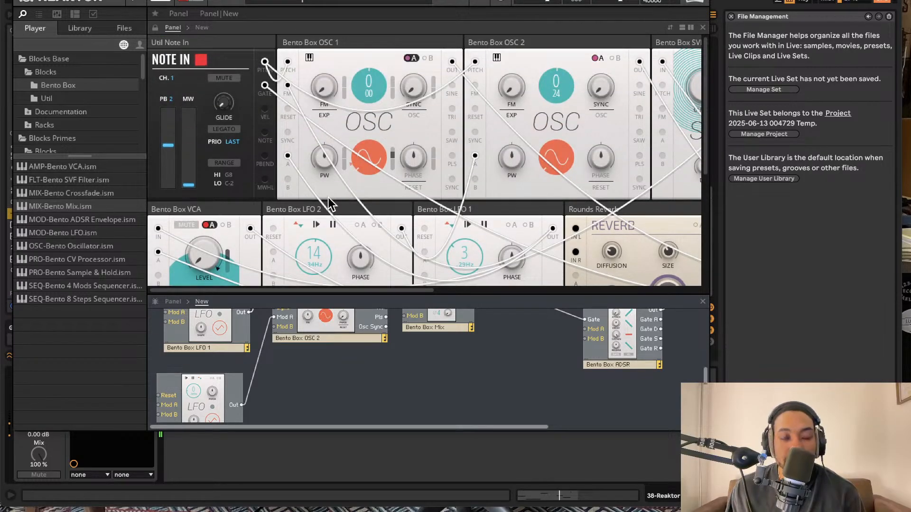
scroll(361, 164, "down", 3)
scroll(361, 164, "up", 3)
scroll(360, 164, "right", 1)
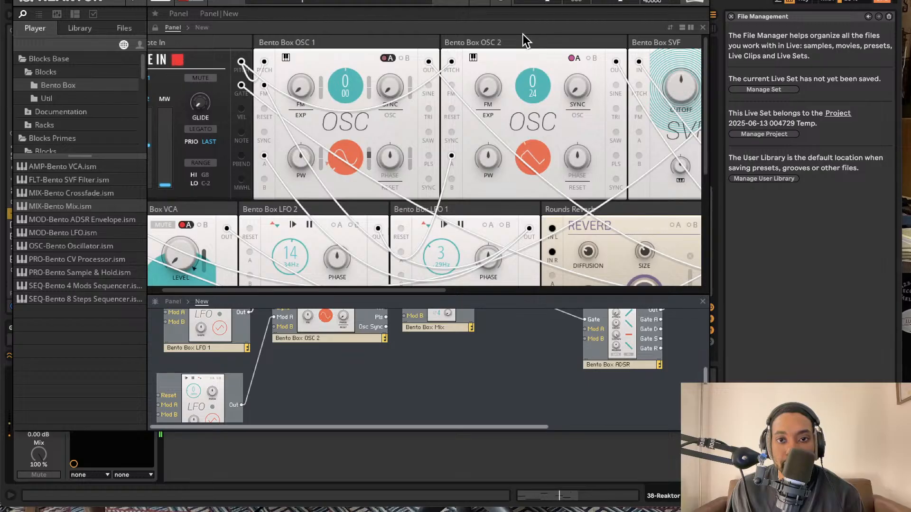
left_click(573, 59)
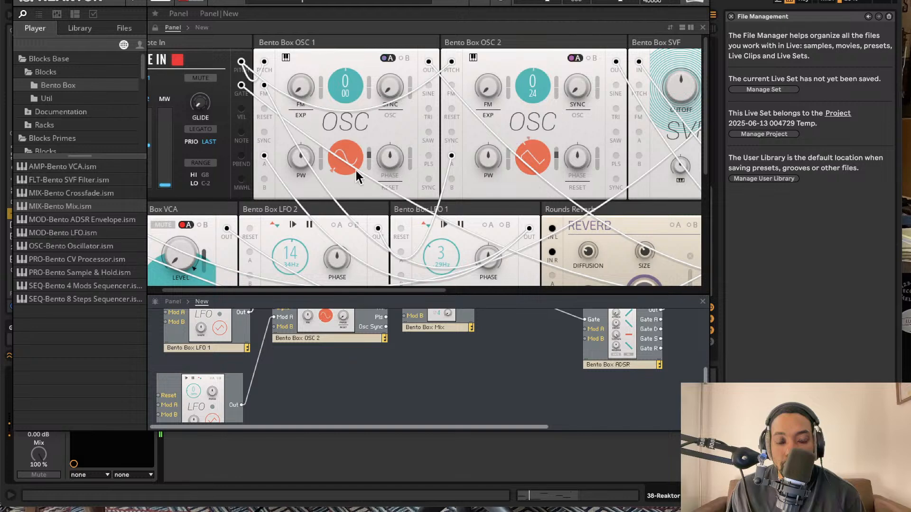
Set Bento Box LFO 2's rate to 5.27 Hz and adjust Bento Box OSC 2's waveform
scroll(327, 187, "down", 2)
left_click_drag(290, 212, 288, 224)
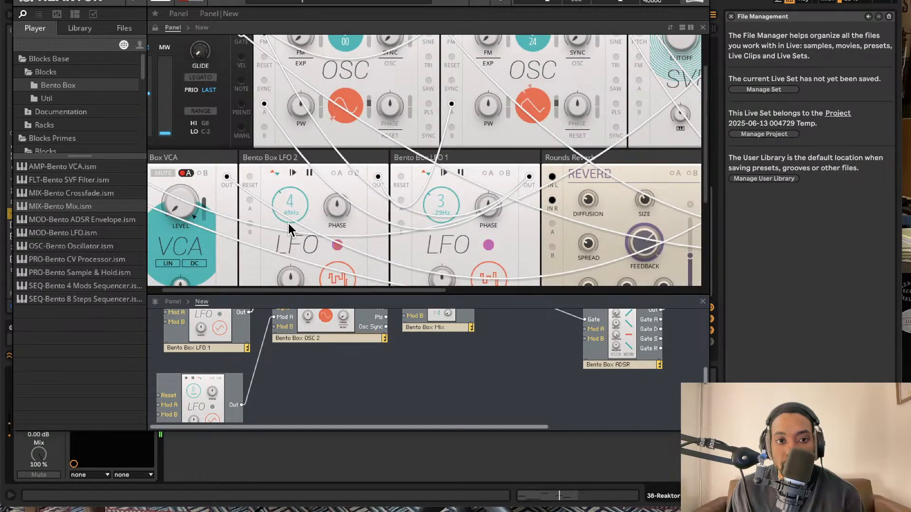
scroll(305, 201, "up", 2)
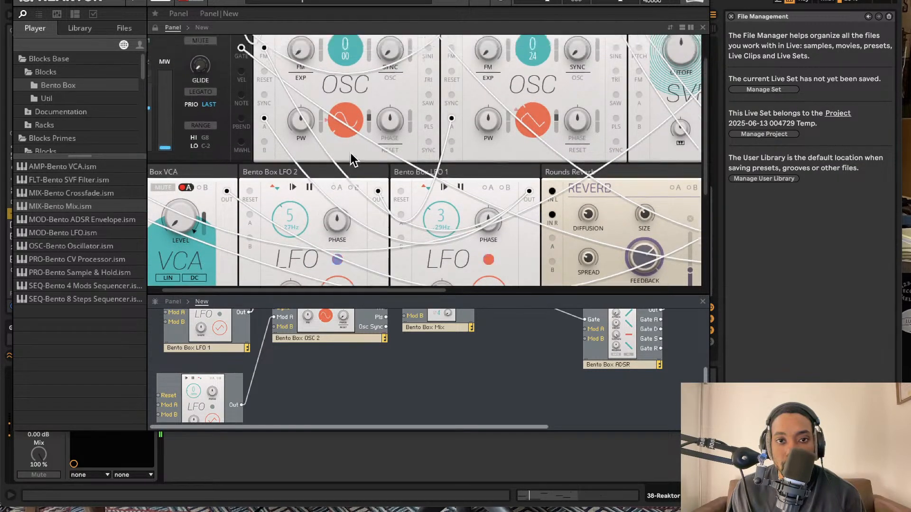
left_click_drag(537, 170, 534, 122)
Check the scope trace and raise the cutoff of the Bento Box SVF filter
scroll(534, 121, "down", 4)
scroll(513, 139, "right", 5)
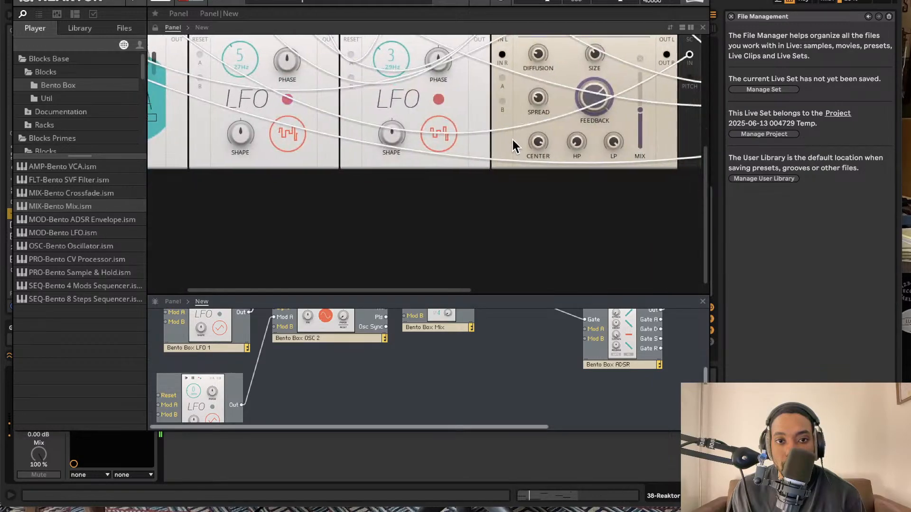
scroll(499, 137, "right", 5)
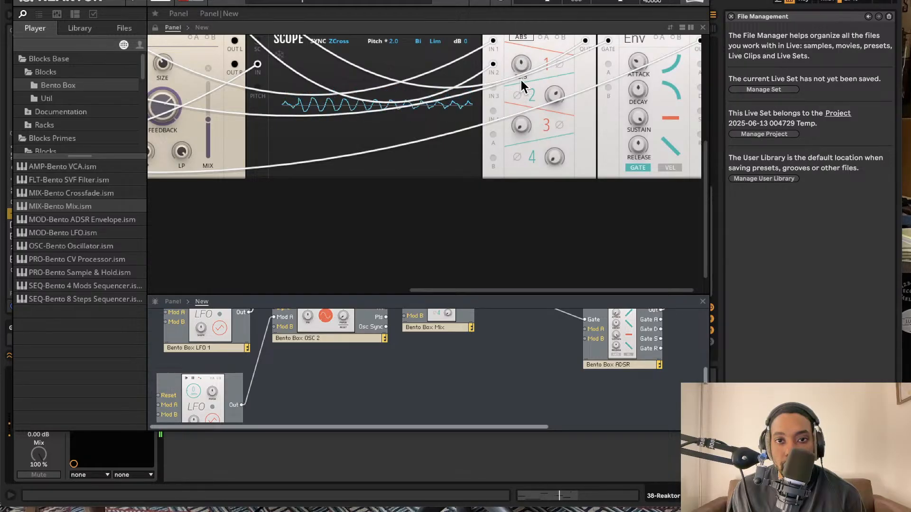
scroll(474, 100, "up", 8)
scroll(471, 101, "left", 2)
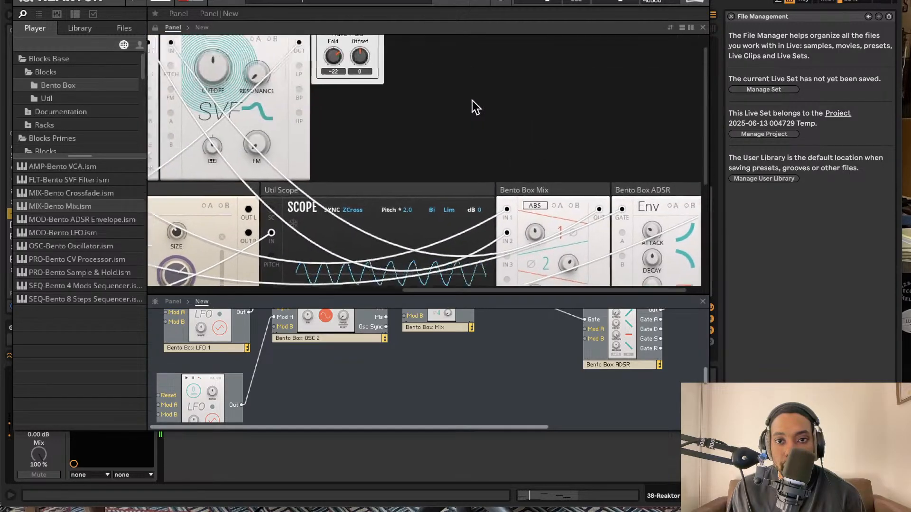
scroll(463, 101, "left", 10)
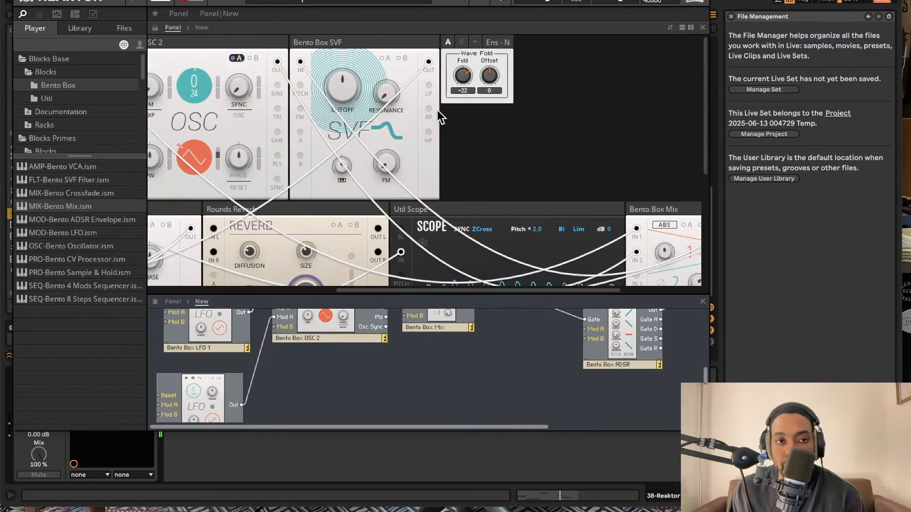
scroll(327, 107, "left", 2)
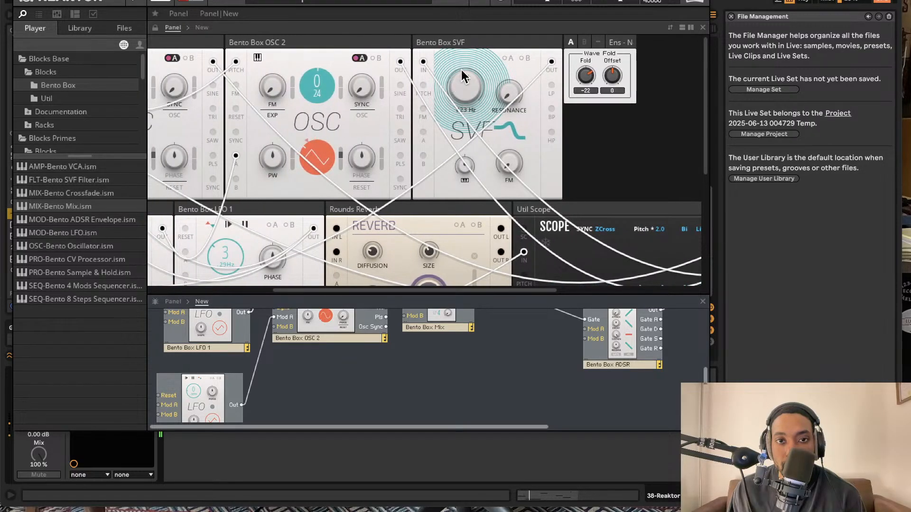
Set the Wave Fold block's Fold to -19 and Bento Box OSC 2's fine tuning to -4
scroll(348, 147, "left", 2)
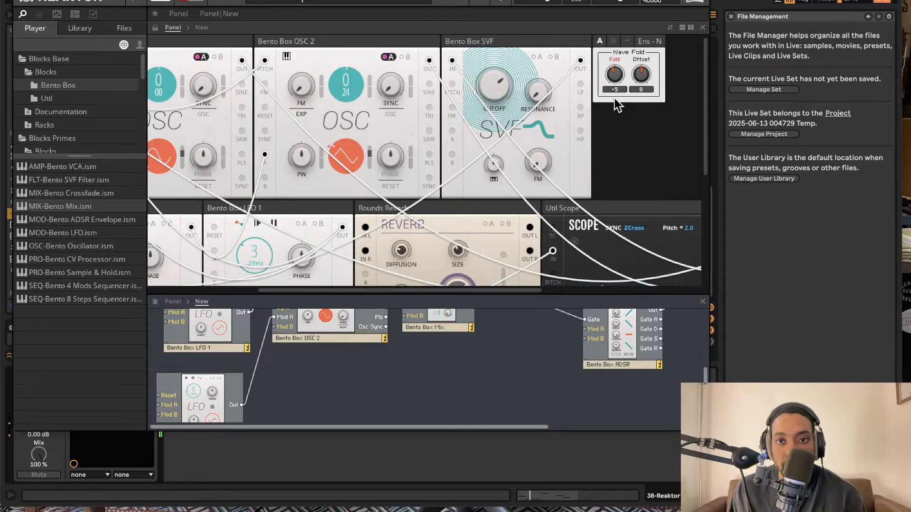
left_click_drag(615, 97, 615, 75)
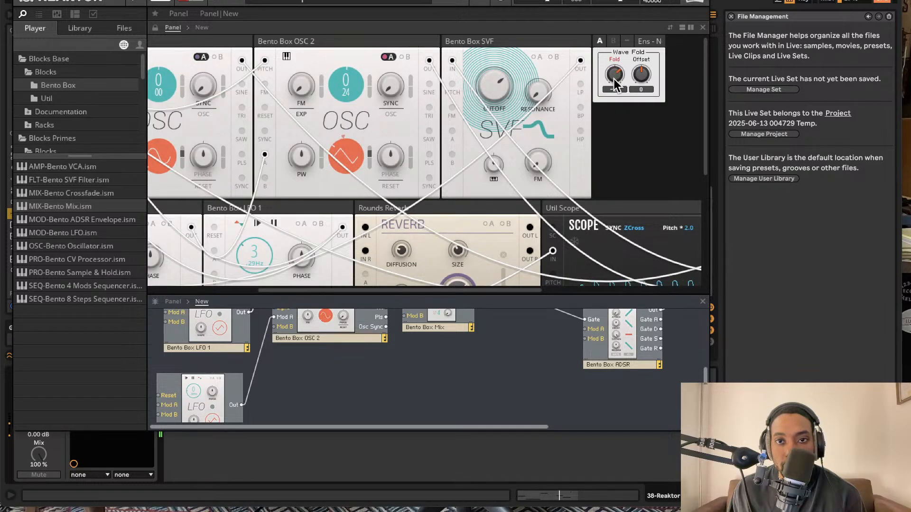
scroll(390, 107, "left", 1)
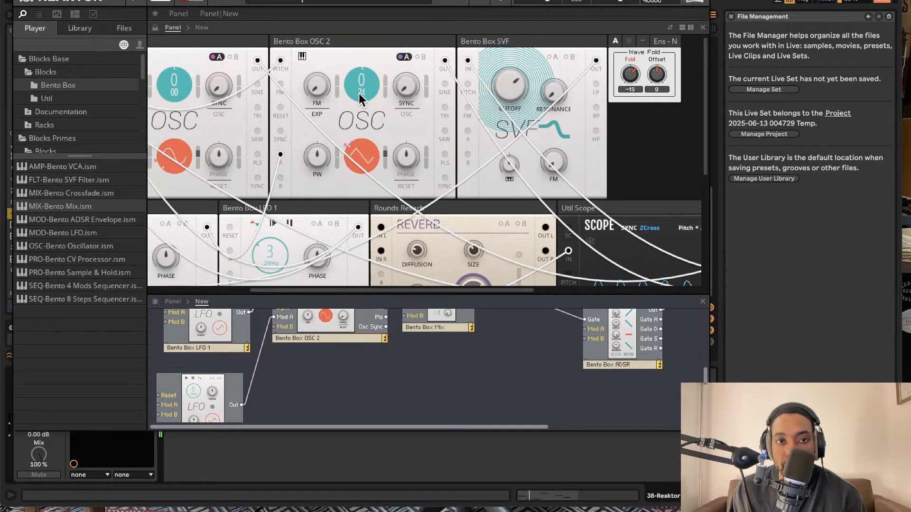
left_click_drag(359, 93, 362, 103)
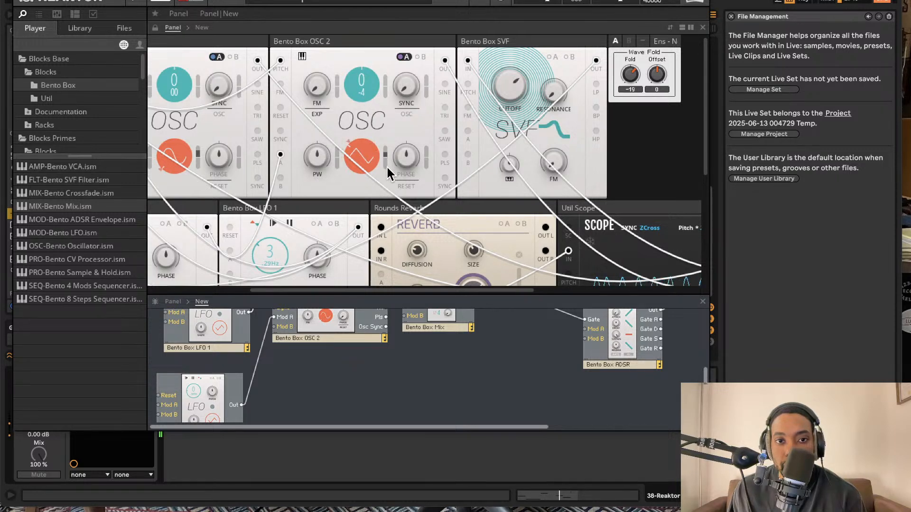
Reposition Bento Box LFO 2 in the structure and connect Util Note In's Gate output to the Reset inputs of both LFOs
scroll(386, 165, "down", 4)
scroll(242, 328, "up", 1)
scroll(242, 323, "up", 1)
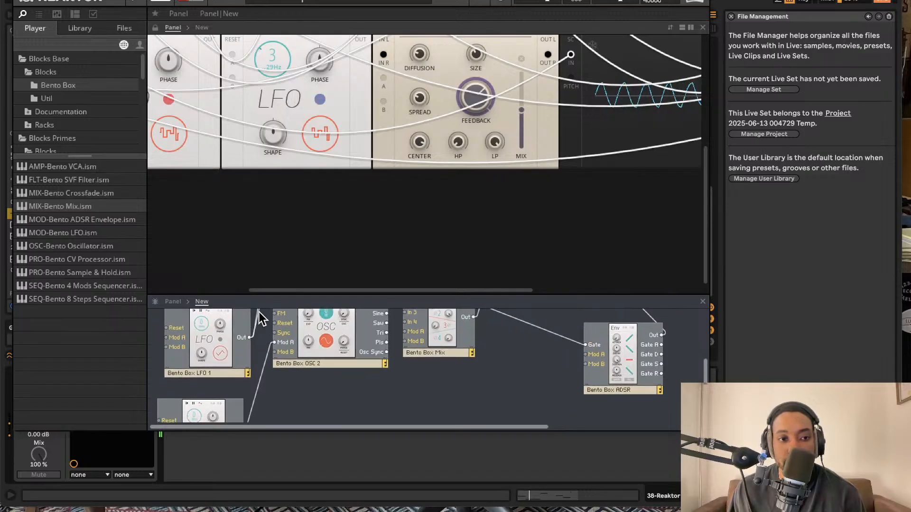
left_click_drag(246, 295, 241, 85)
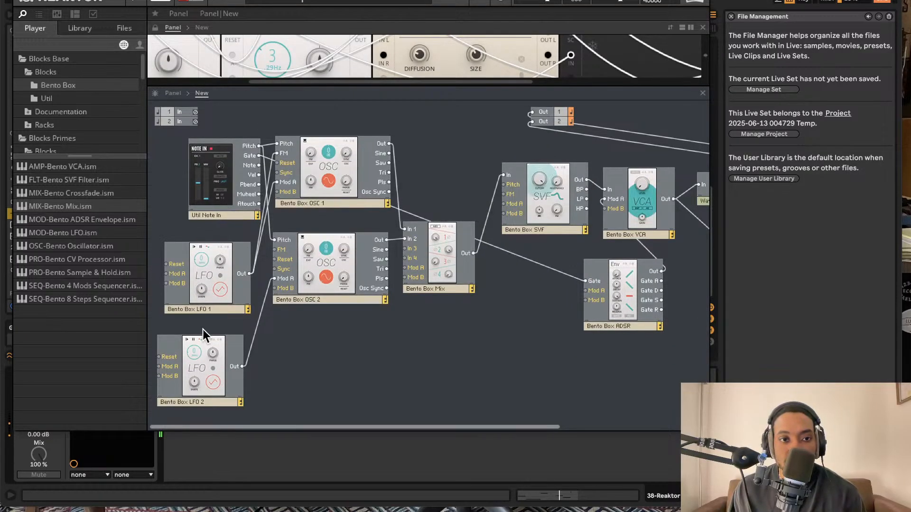
left_click_drag(193, 401, 252, 387)
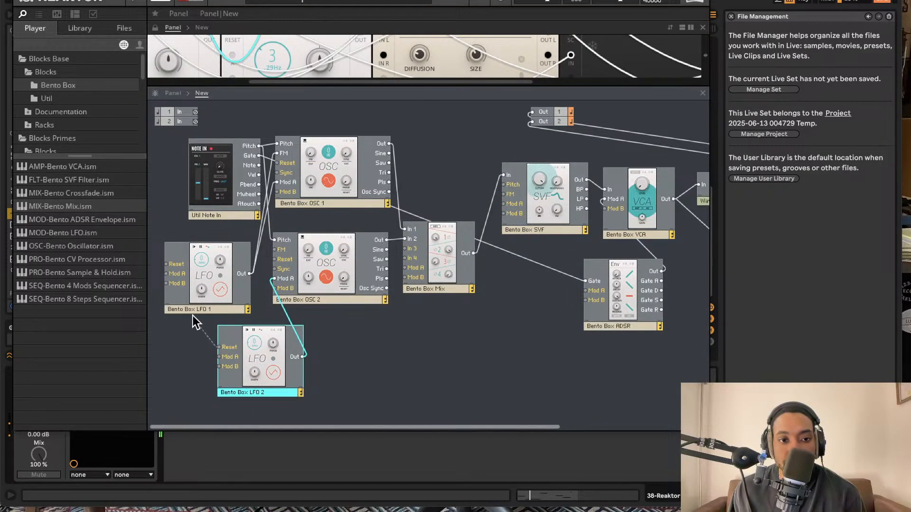
left_click_drag(192, 315, 260, 156)
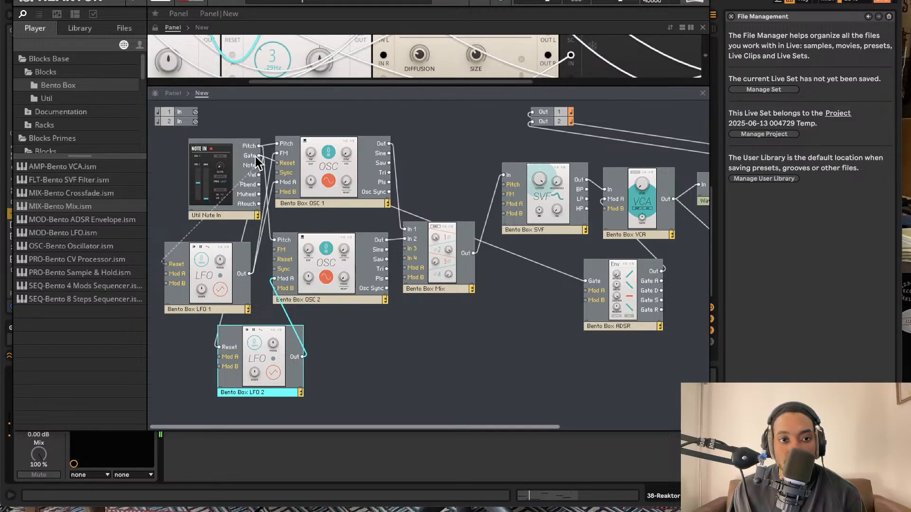
left_click_drag(257, 163, 258, 157)
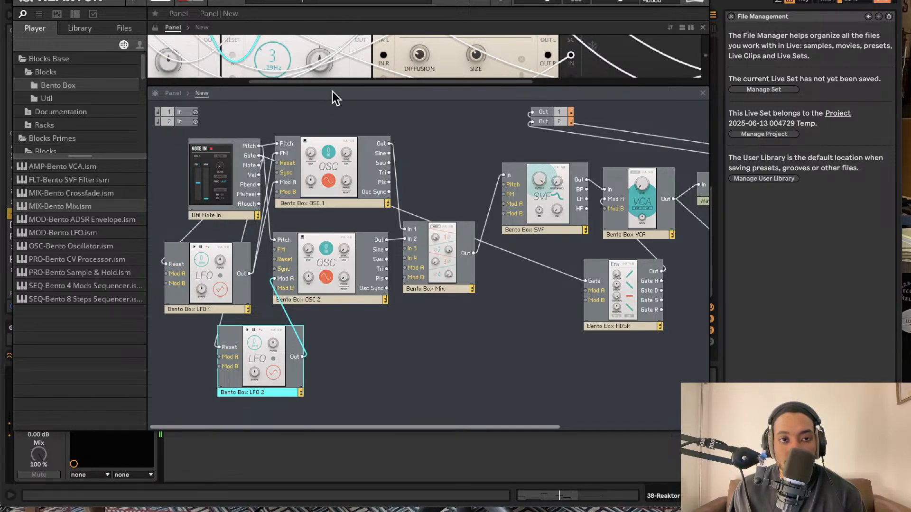
Enlarge the panel view and change Bento Box OSC 2's waveform to a square wave
left_click_drag(337, 84, 337, 280)
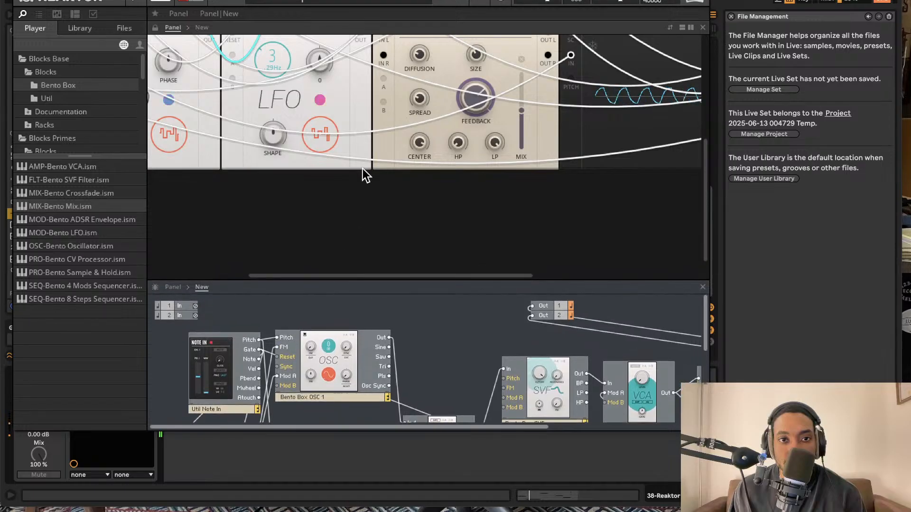
scroll(363, 170, "up", 3)
scroll(362, 169, "down", 3)
scroll(360, 168, "up", 3)
scroll(360, 167, "left", 1)
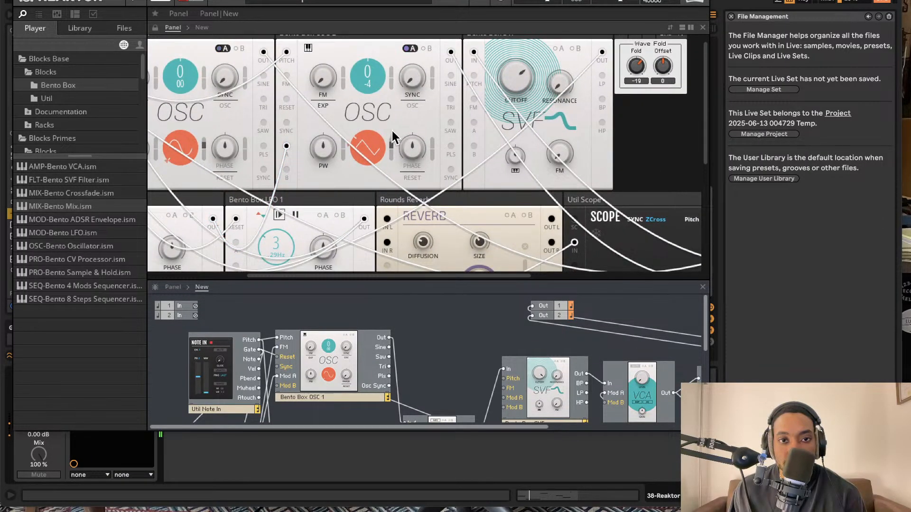
scroll(474, 67, "down", 3)
scroll(474, 68, "right", 3)
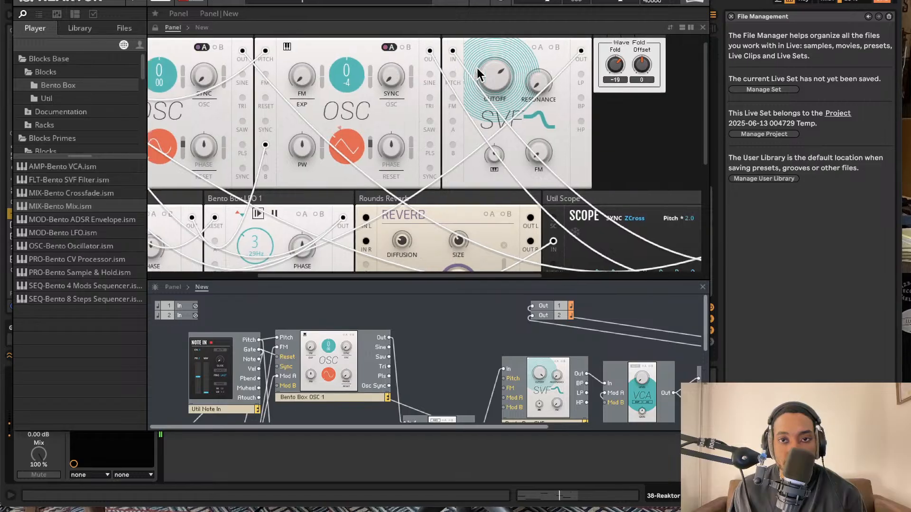
scroll(475, 68, "left", 5)
scroll(488, 48, "down", 1)
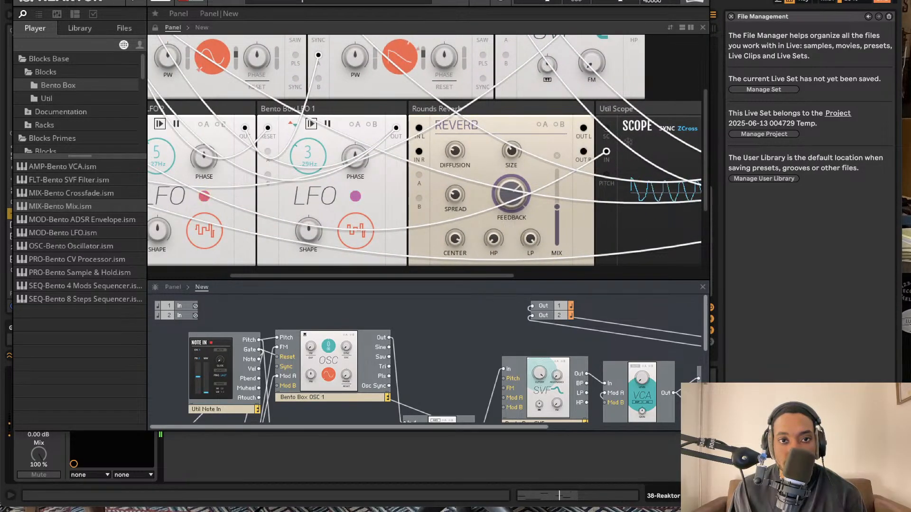
scroll(411, 108, "up", 4)
scroll(408, 128, "down", 4)
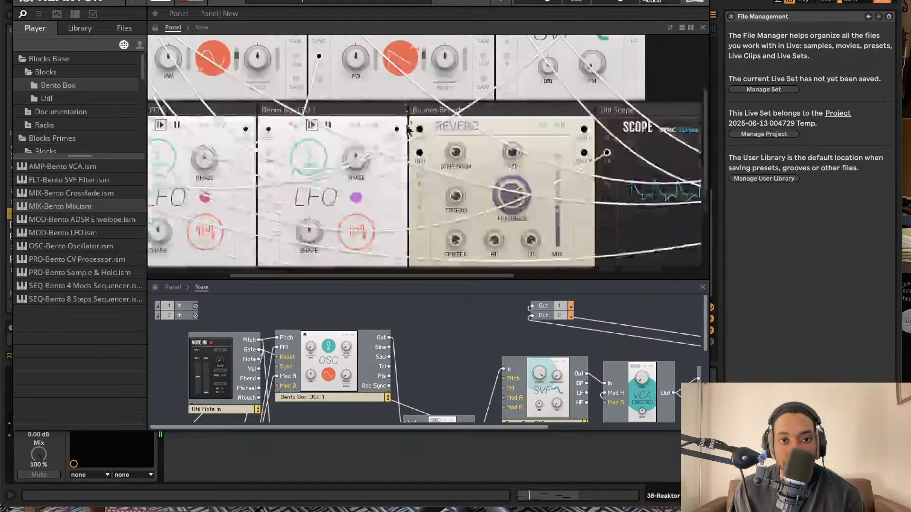
scroll(403, 118, "up", 2)
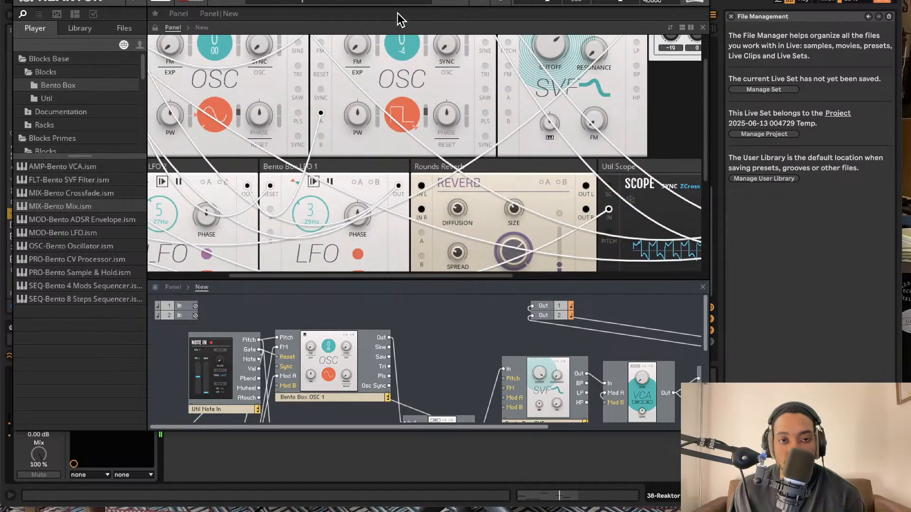
Rebalance the channel 1 and 2 levels on the Bento Box Mix and lower the Rounds Reverb's feedback
scroll(435, 112, "down", 4)
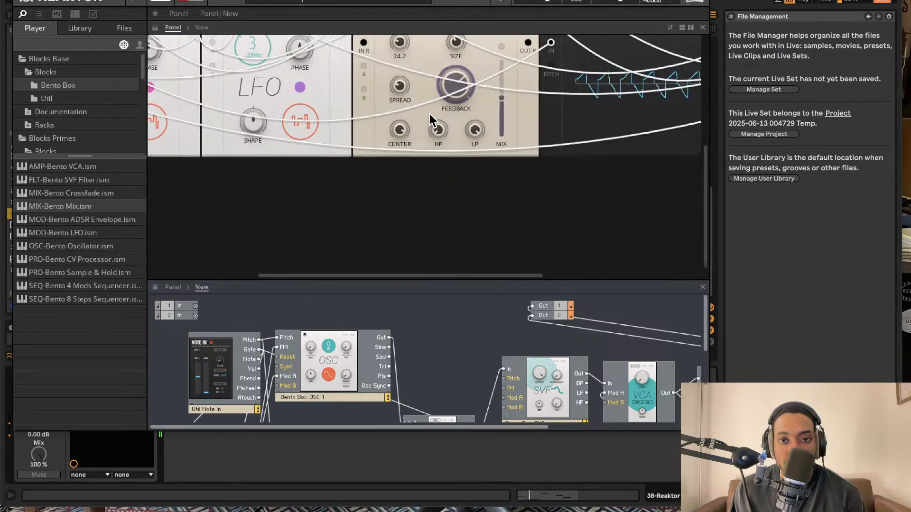
scroll(430, 115, "right", 6)
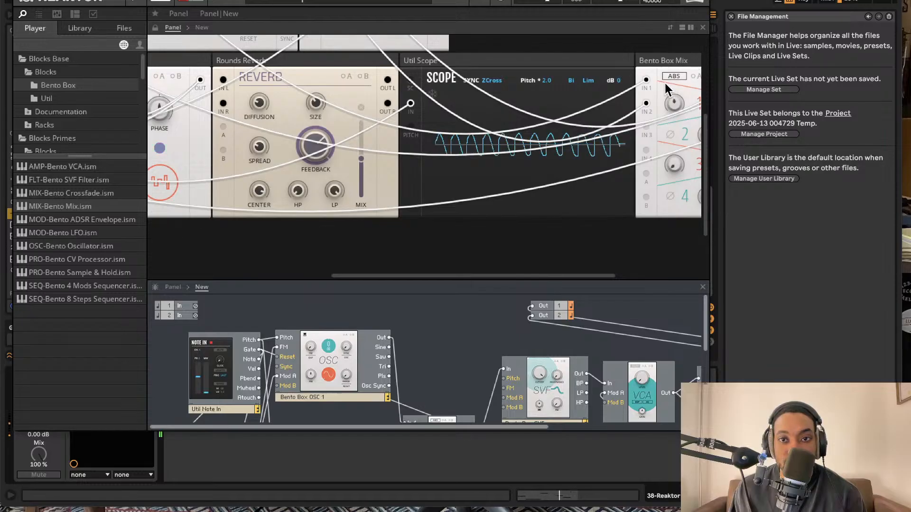
scroll(555, 114, "right", 5)
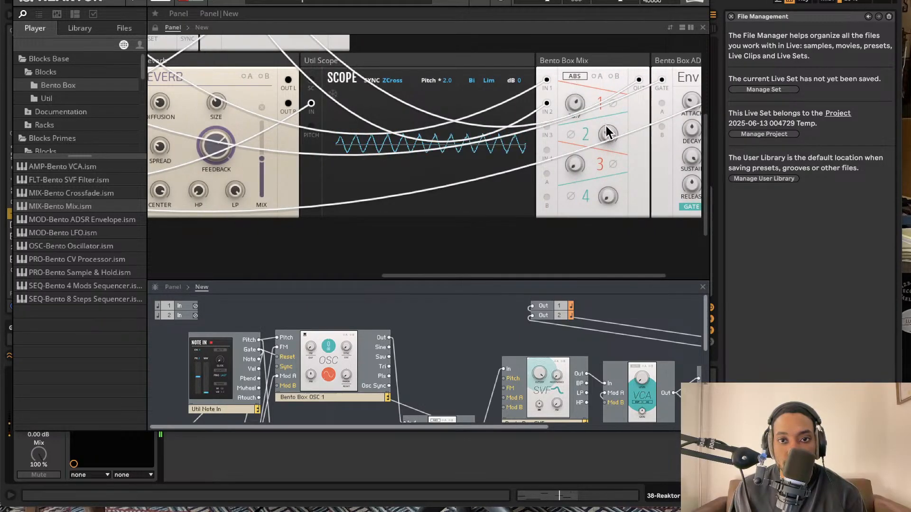
left_click_drag(605, 127, 607, 119)
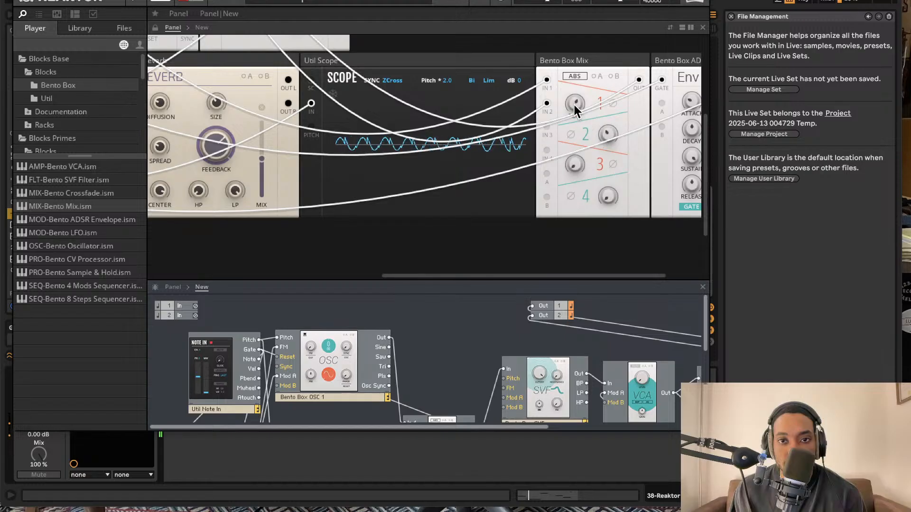
scroll(510, 117, "left", 3)
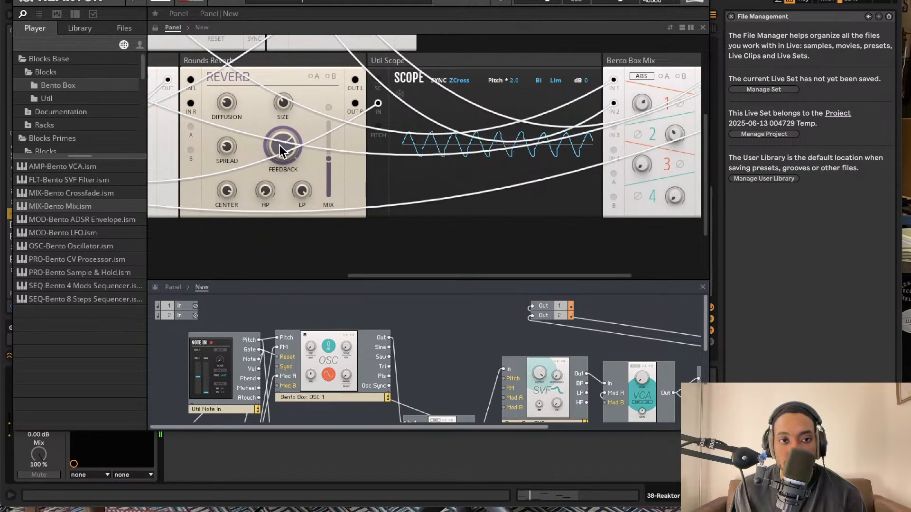
left_click_drag(280, 190, 277, 226)
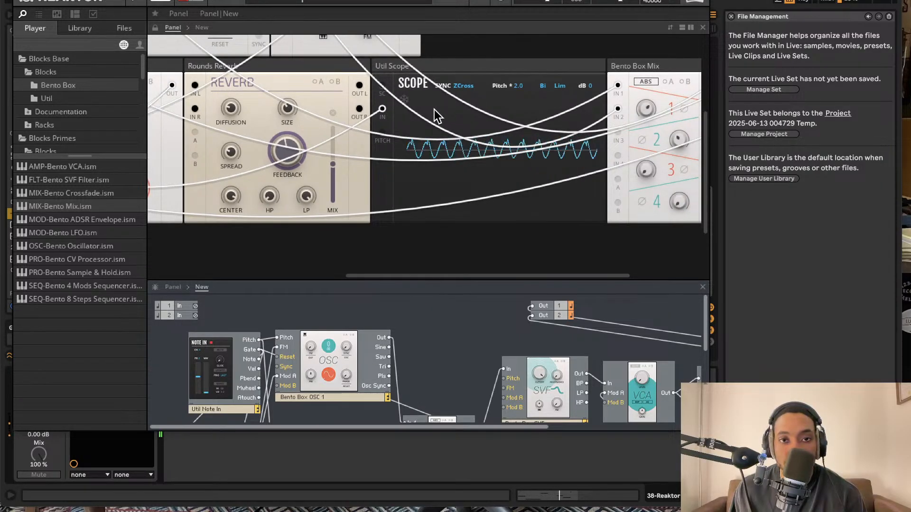
Lower the cutoff on the Bento Box SVF filter
scroll(434, 110, "up", 3)
scroll(434, 110, "left", 2)
scroll(434, 104, "up", 3)
scroll(433, 104, "left", 5)
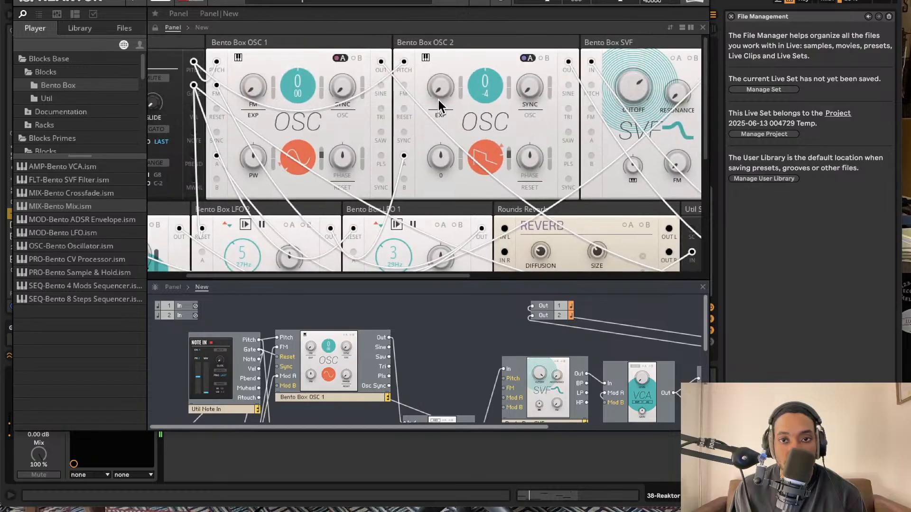
left_click_drag(631, 84, 629, 110)
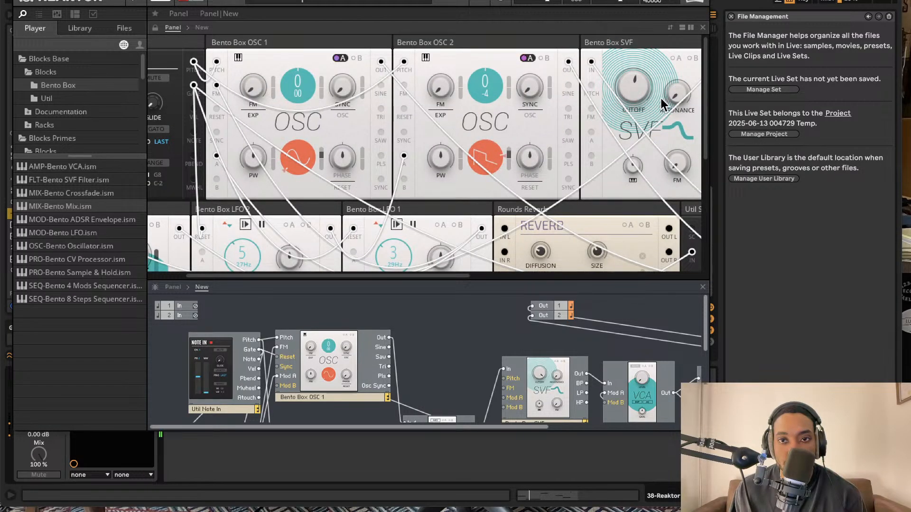
left_click_drag(671, 22, 670, 41)
Browse the library's Util, Driver, Boutique and Kodiak folders for another block to add to the patch
left_click(77, 96)
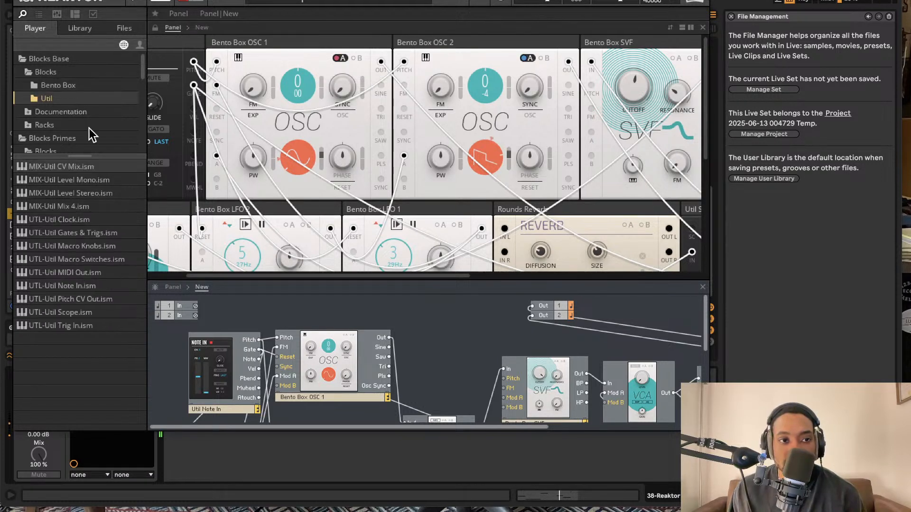
scroll(47, 126, "down", 5)
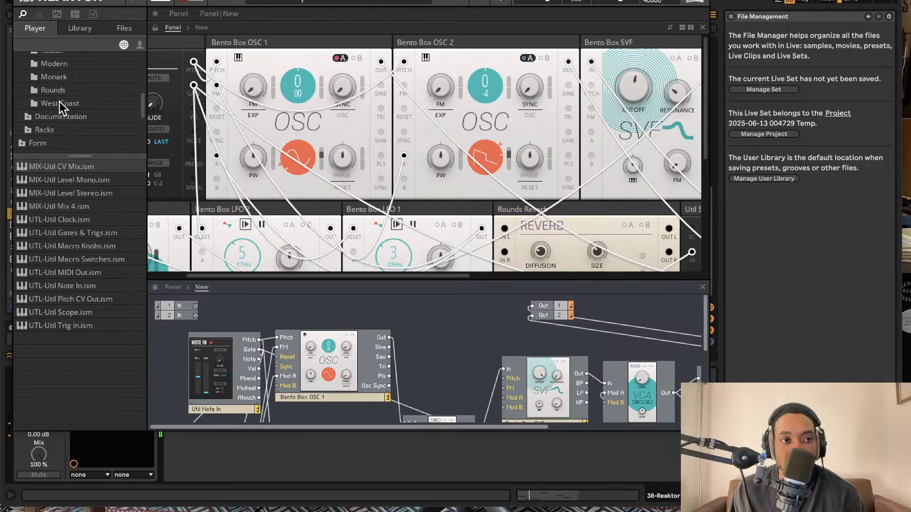
scroll(59, 101, "up", 3)
left_click(57, 66)
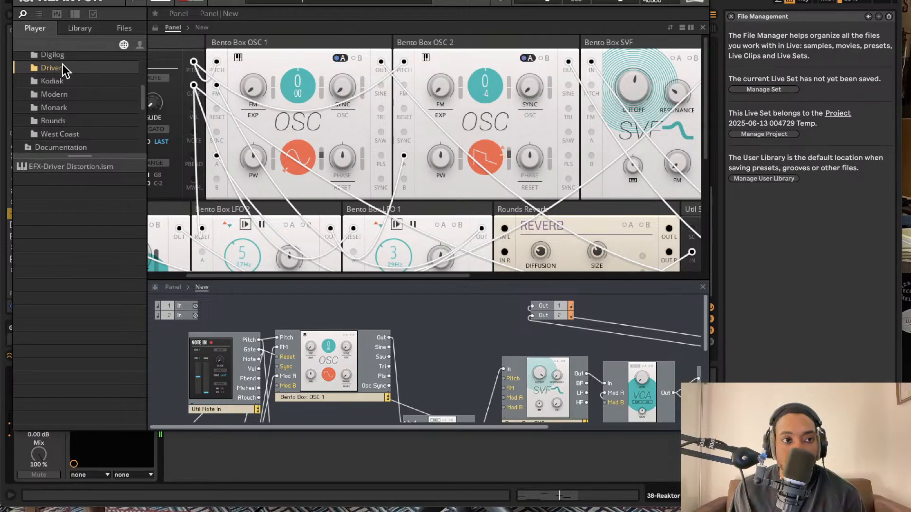
scroll(63, 63, "up", 3)
left_click(62, 78)
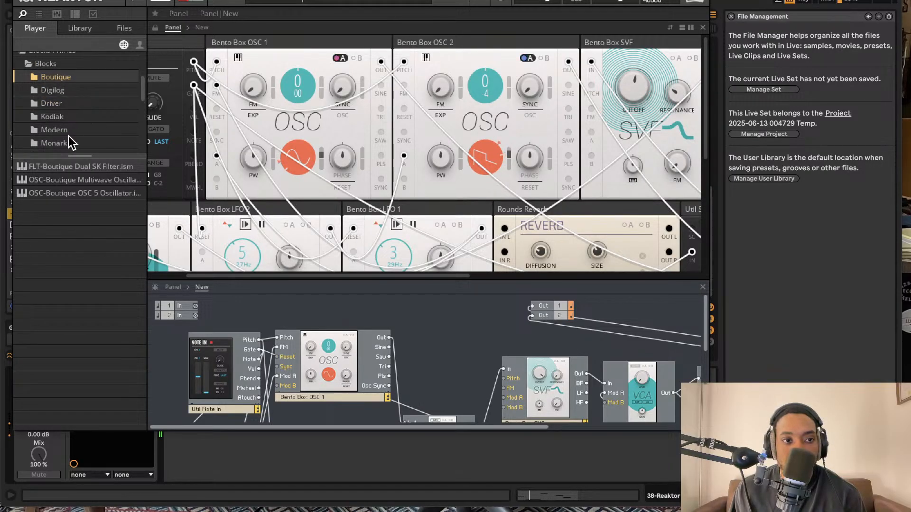
left_click(61, 103)
left_click(61, 119)
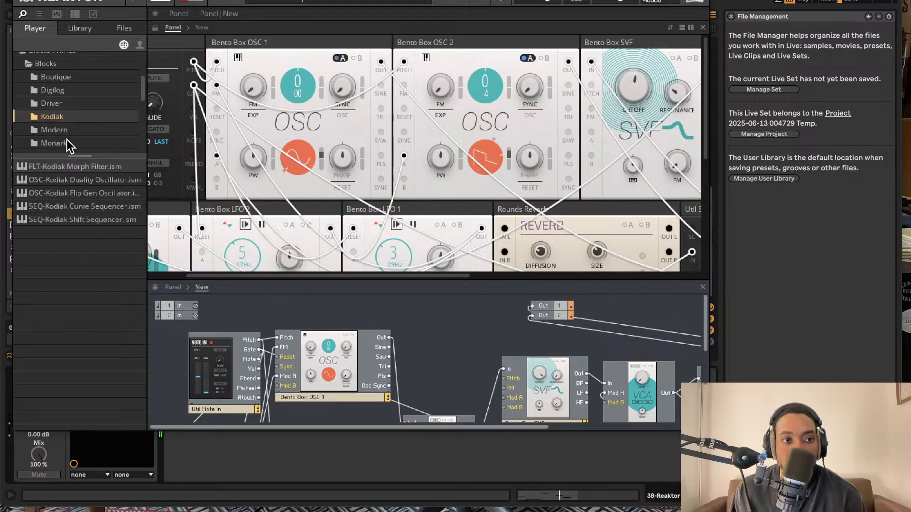
scroll(67, 139, "down", 5)
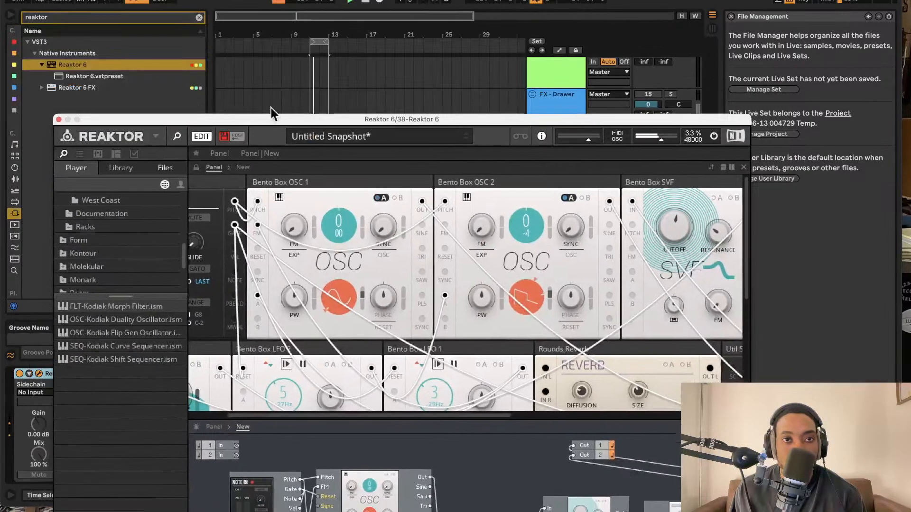
Move the Reaktor window up and continue browsing the Blocks Primes folders, including Digilog and Boutique
left_click(131, 0)
left_click_drag(267, 120, 222, 0)
scroll(47, 128, "down", 3)
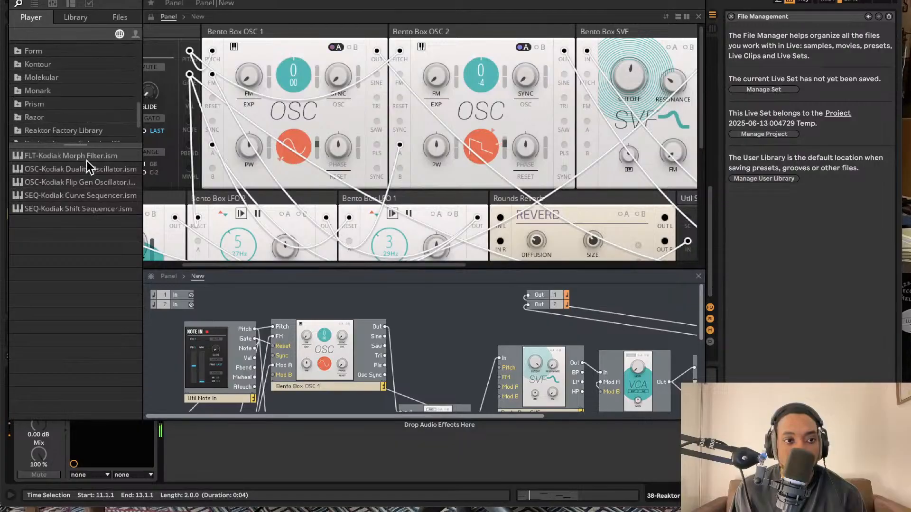
scroll(61, 122, "down", 8)
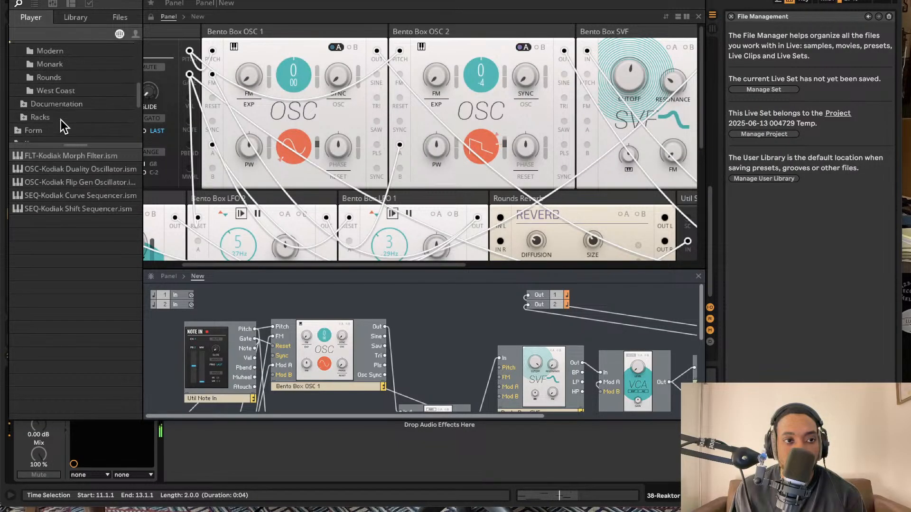
scroll(59, 121, "up", 2)
left_click(50, 63)
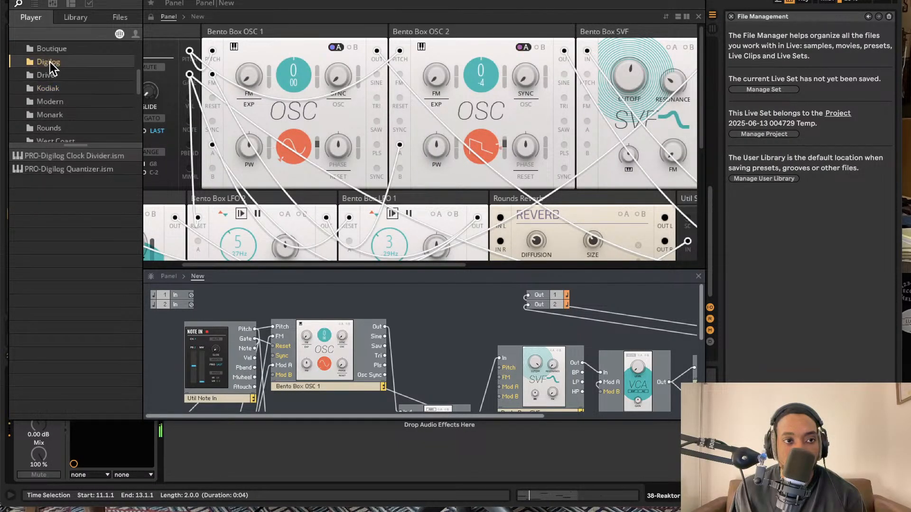
left_click(58, 49)
scroll(76, 105, "up", 3)
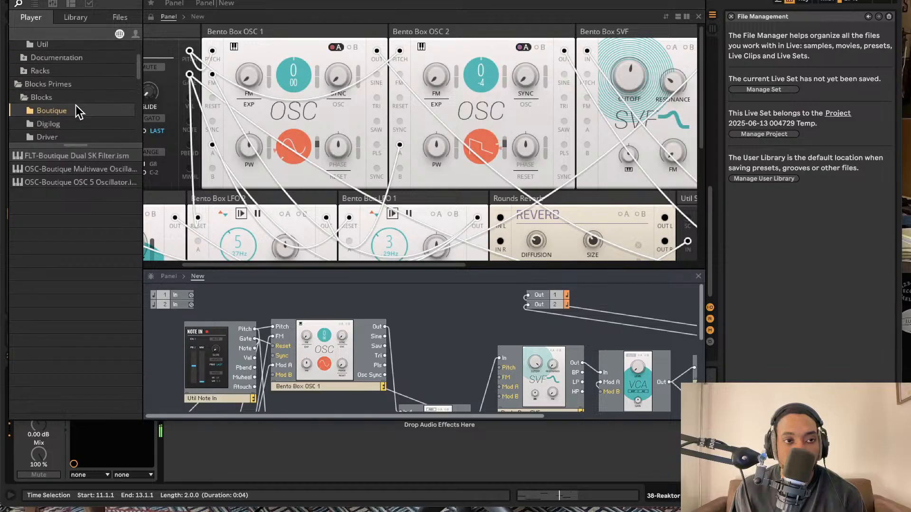
scroll(76, 106, "down", 2)
scroll(65, 107, "down", 6)
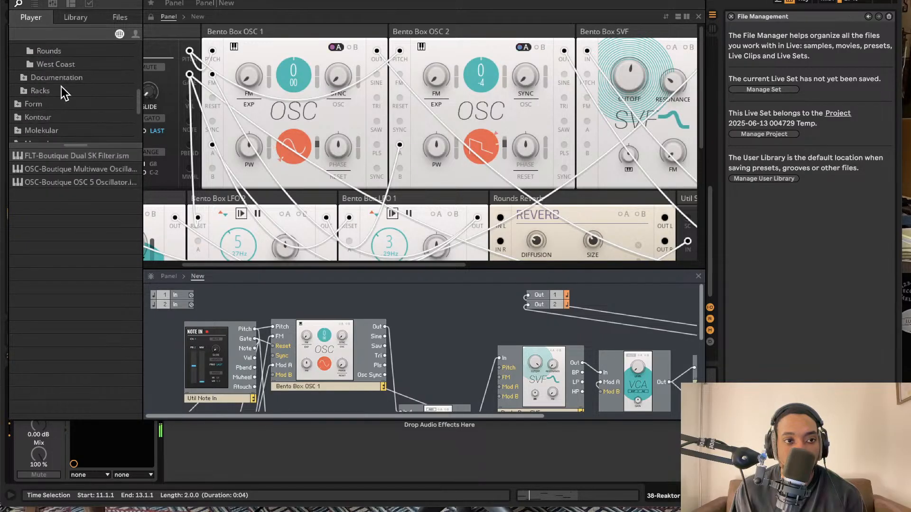
scroll(61, 87, "up", 2)
Add a Rounds Delay block from the Rounds folder and place it beside the Rounds Reverb in the structure
left_click(59, 83)
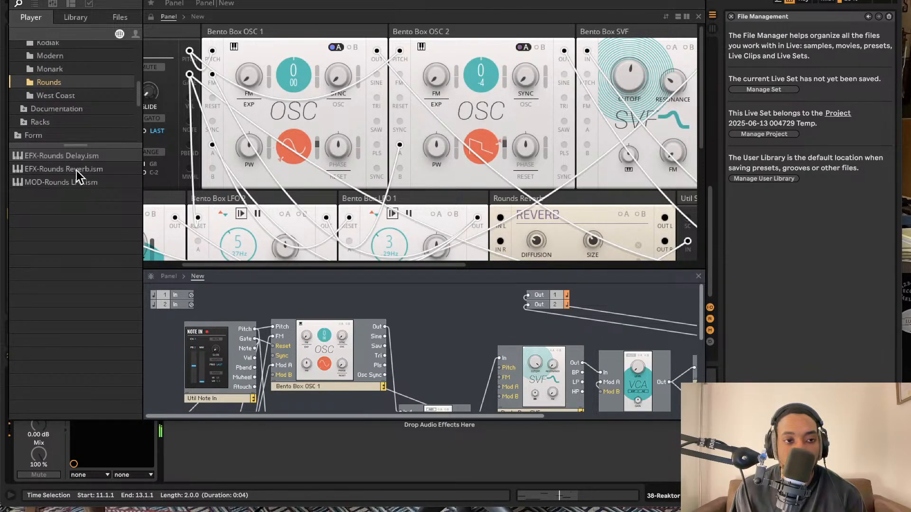
left_click_drag(76, 170, 455, 223)
left_click_drag(538, 298, 744, 325)
scroll(582, 328, "right", 4)
scroll(567, 328, "up", 3)
scroll(561, 326, "down", 3)
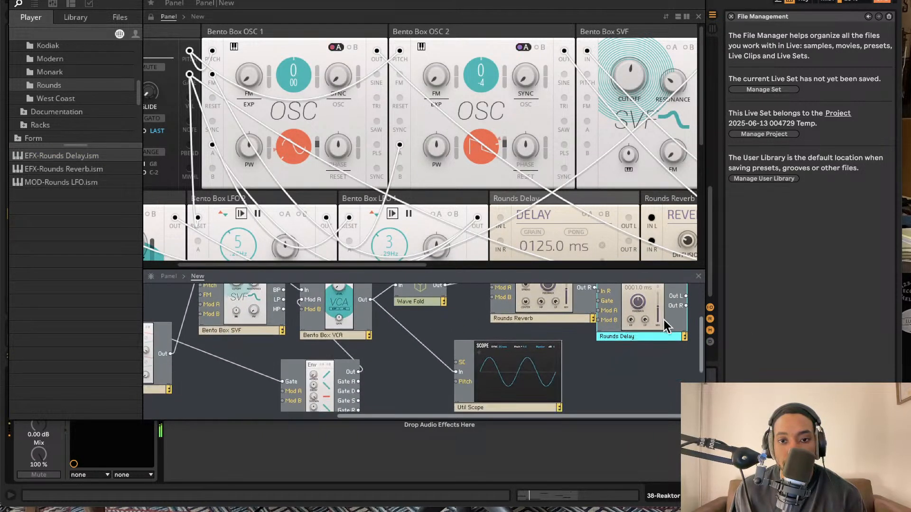
left_click_drag(664, 319, 673, 299)
scroll(632, 329, "up", 3)
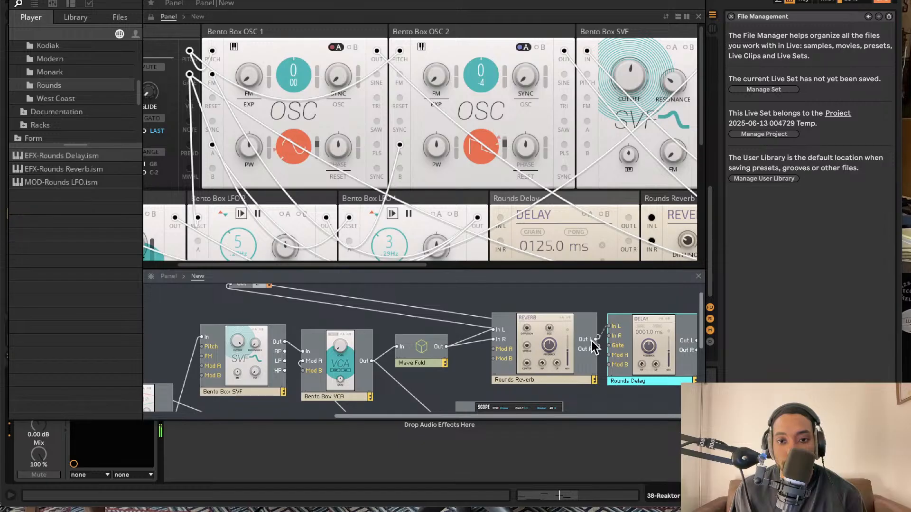
Wire the Rounds Reverb's outputs into the Rounds Delay's In L and In R, and the delay's outputs to Out 1 and Out 2
left_click_drag(592, 341, 595, 349)
scroll(599, 333, "right", 1)
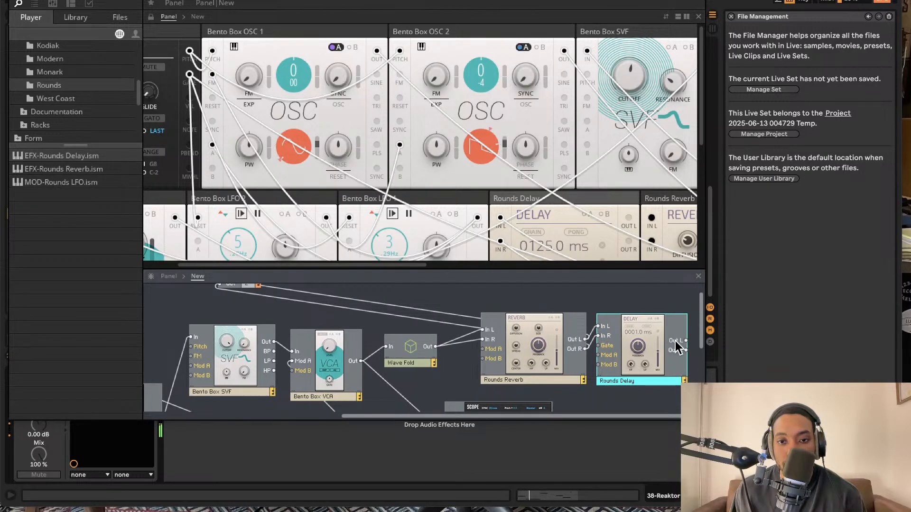
left_click_drag(678, 345, 218, 292)
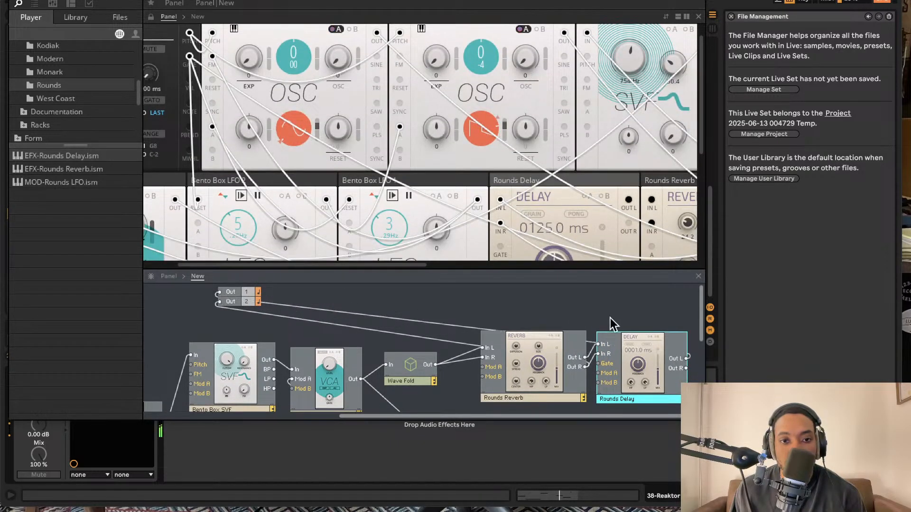
left_click_drag(679, 368, 274, 304)
scroll(440, 187, "down", 3)
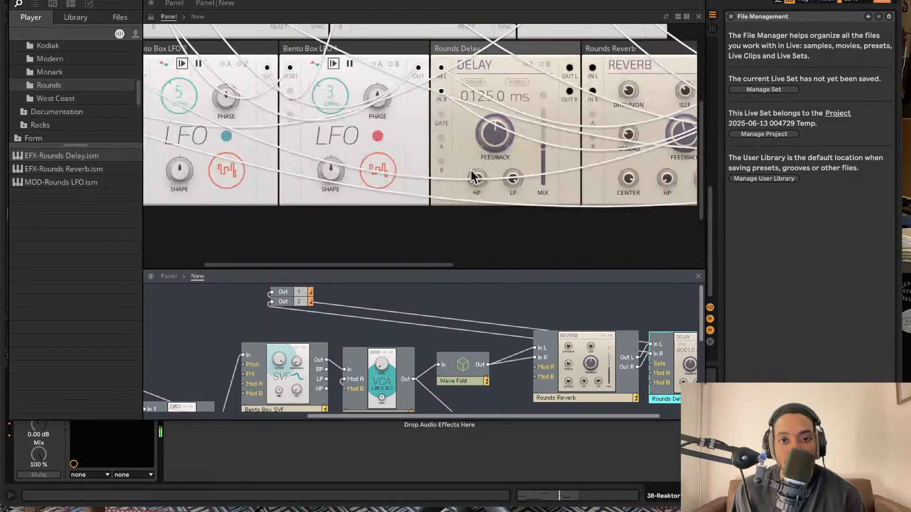
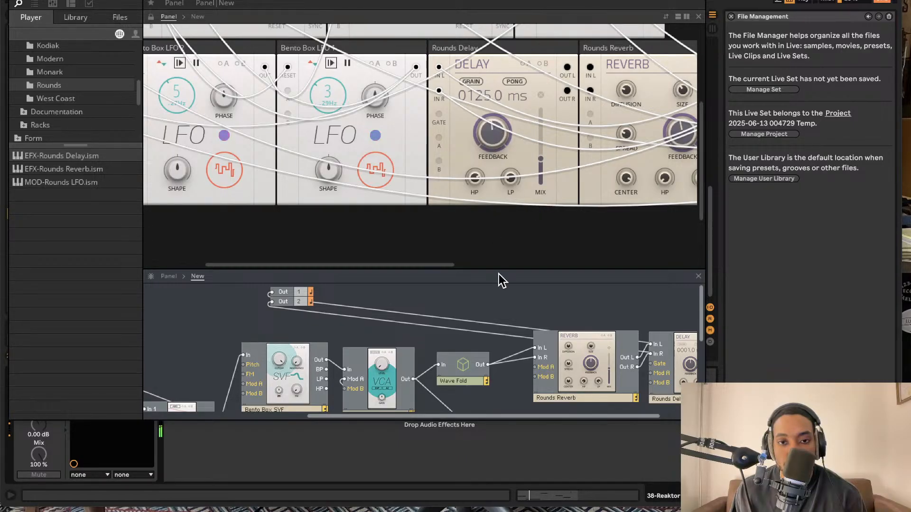
Enlarge the structure view, delete the Rounds Delay and reconnect the Rounds Reverb's Out L and Out R to Out 1 and Out 2
left_click_drag(499, 275, 503, 151)
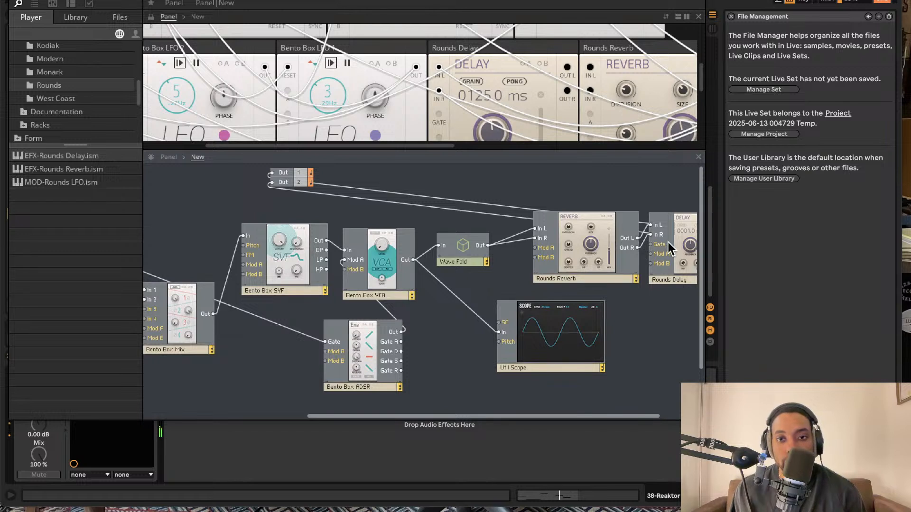
left_click(678, 248)
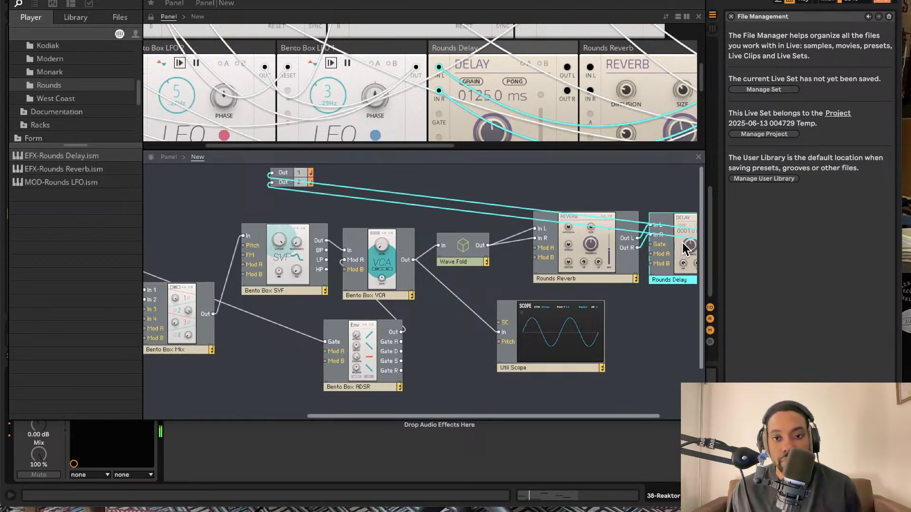
key("Delete")
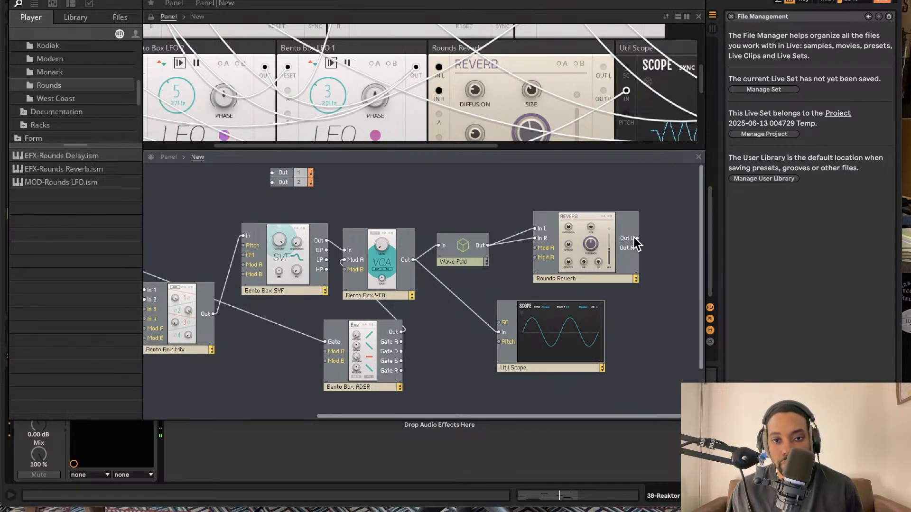
left_click_drag(637, 238, 273, 182)
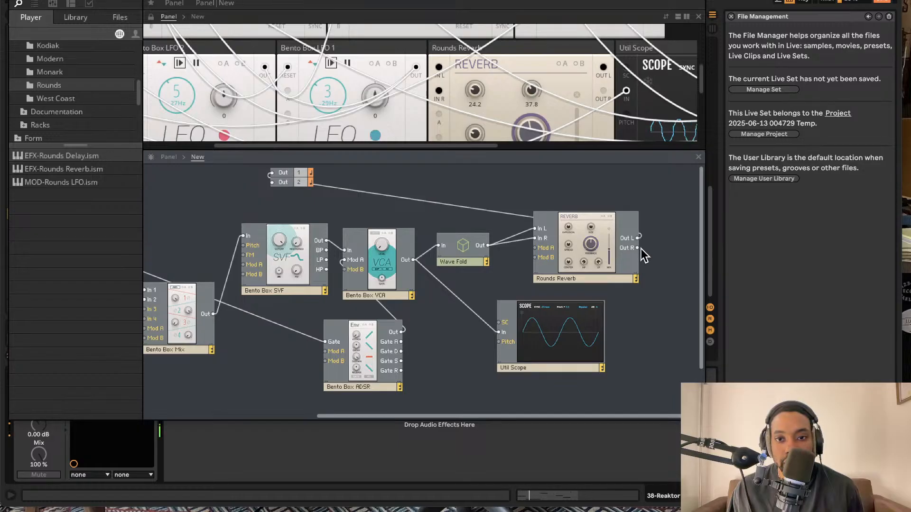
left_click_drag(535, 195, 272, 173)
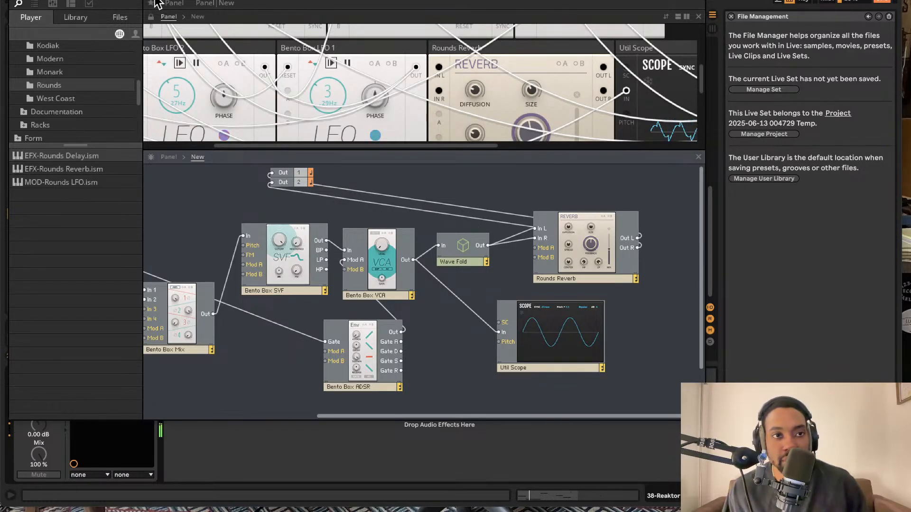
Save the ensemble as ElectricslideLS.ens in the Racks folder
left_click(156, 4)
mouse_move(142, 3)
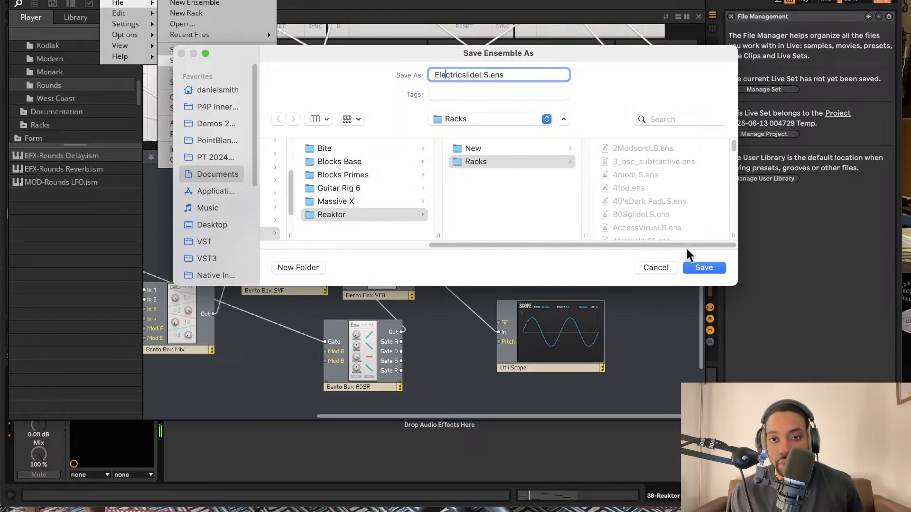
left_click(701, 268)
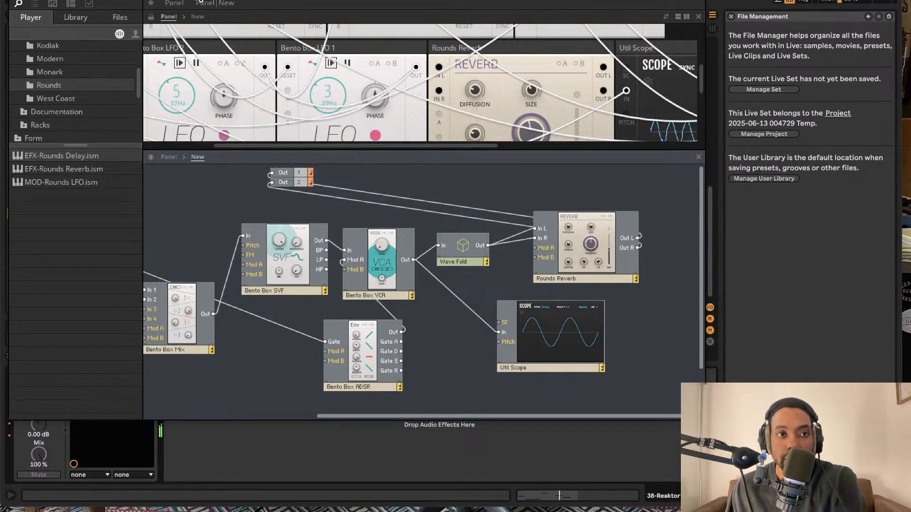
Close the Reaktor window and zoom in on the Reaktor 6 track's clip in Live's arrangement
left_click(16, 1)
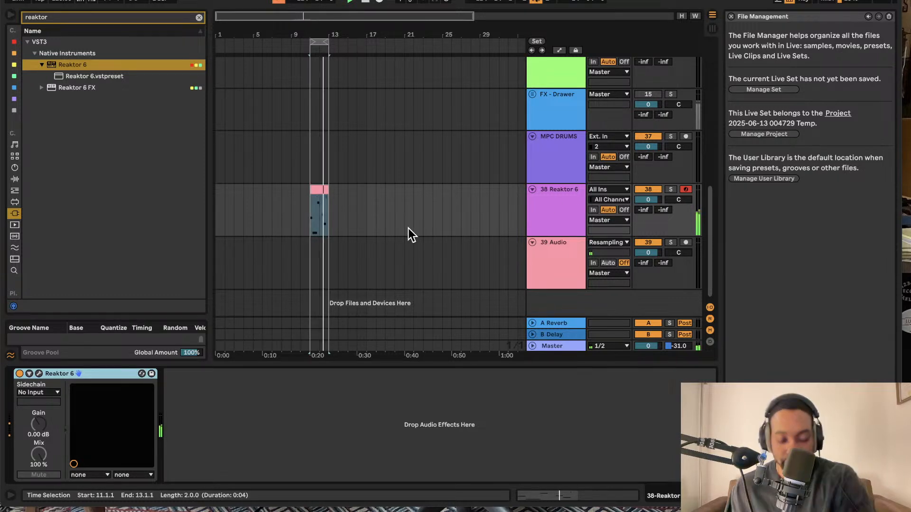
scroll(390, 234, "up", 3)
scroll(389, 235, "left", 5)
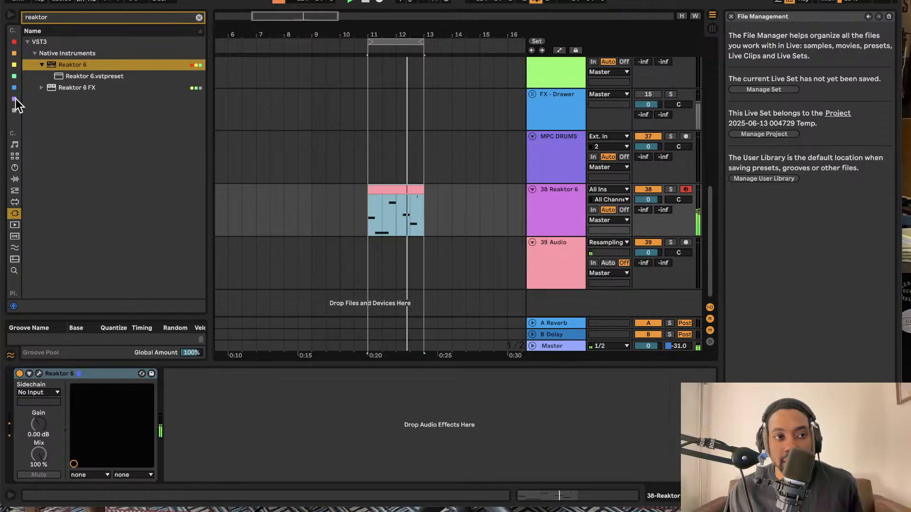
Search the browser for "filter" and add the Auto Filter audio effect from EQ & Filters to the 38 Reaktor 6 track
left_click(13, 169)
left_click(66, 18)
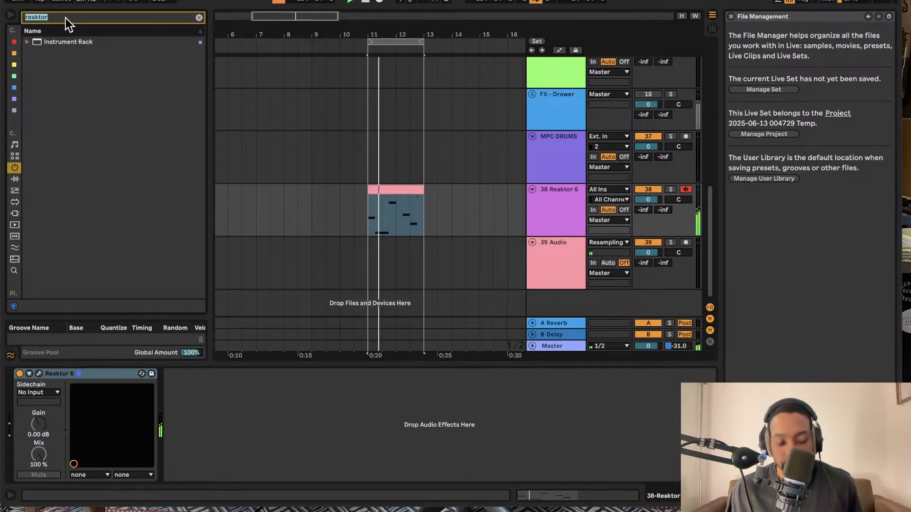
type("filter")
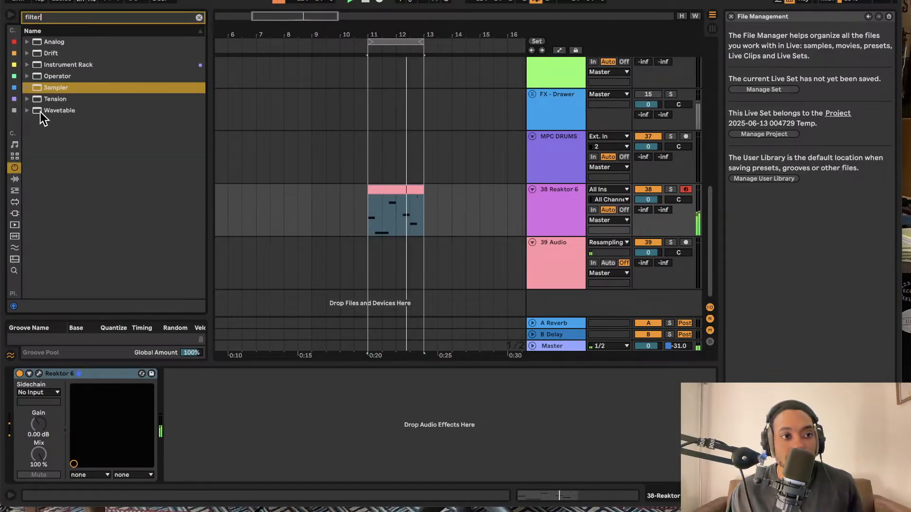
left_click(14, 211)
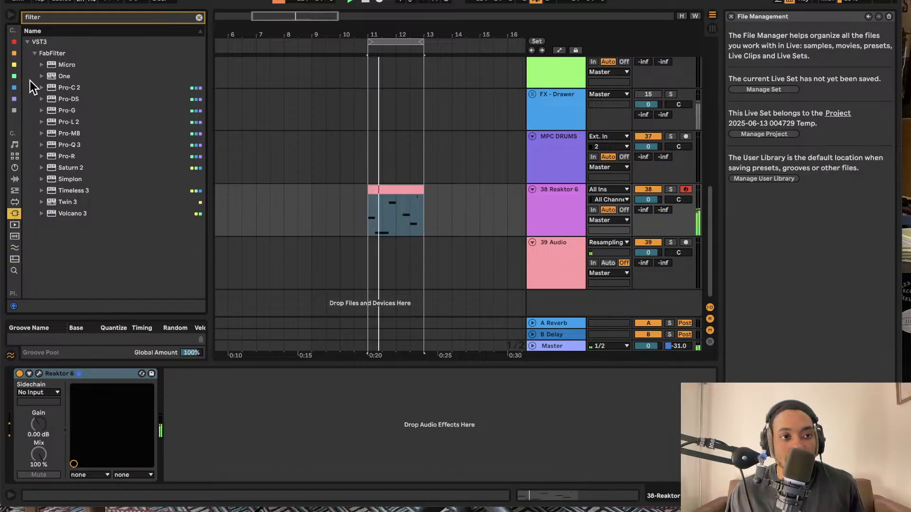
left_click(15, 191)
left_click(15, 202)
left_click(14, 214)
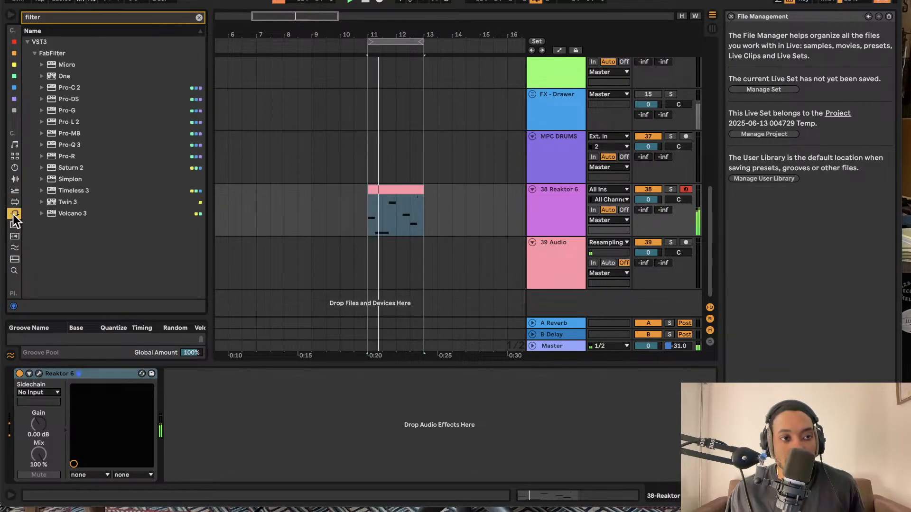
left_click(15, 180)
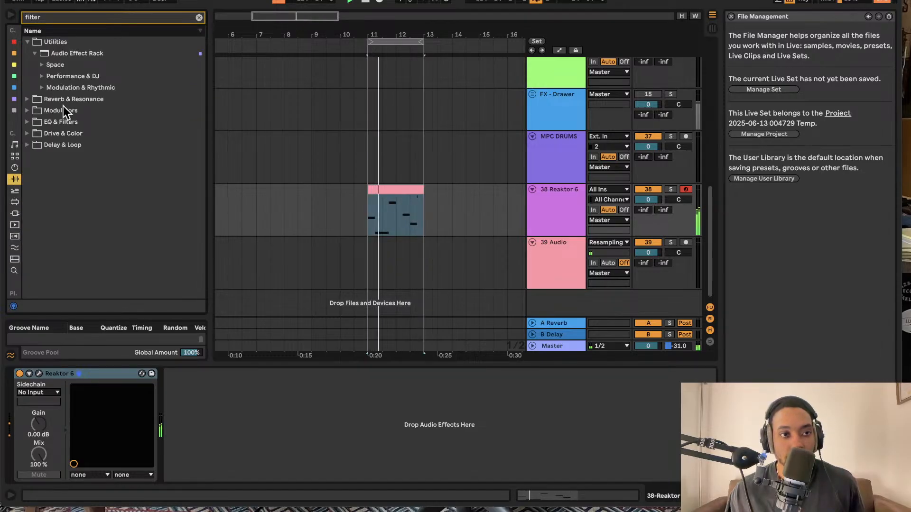
left_click(31, 122)
left_click_drag(53, 120, 556, 207)
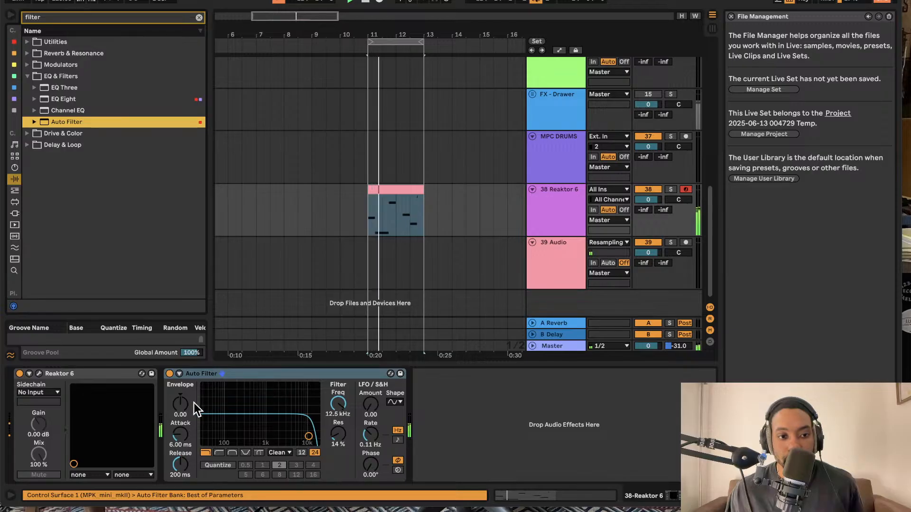
Automate the Auto Filter frequency across the Reaktor 6 clip with a low start, curved rise, dip and return to 12.5 kHz, then hide automation
right_click(338, 403)
left_click(360, 409)
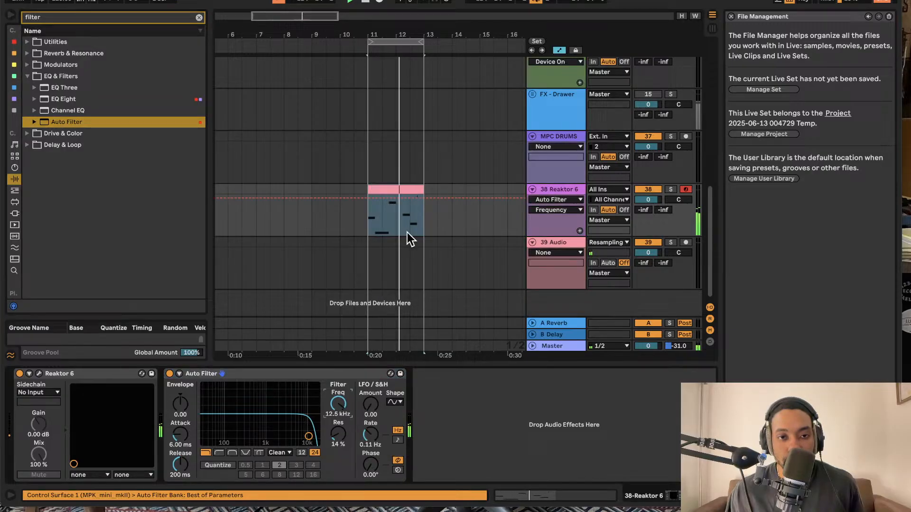
left_click(371, 198)
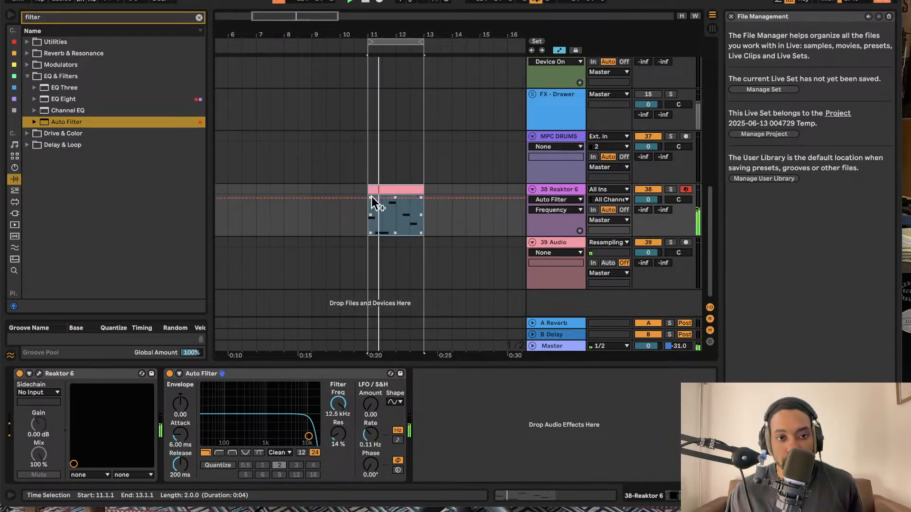
left_click(394, 198)
left_click_drag(374, 198, 410, 221)
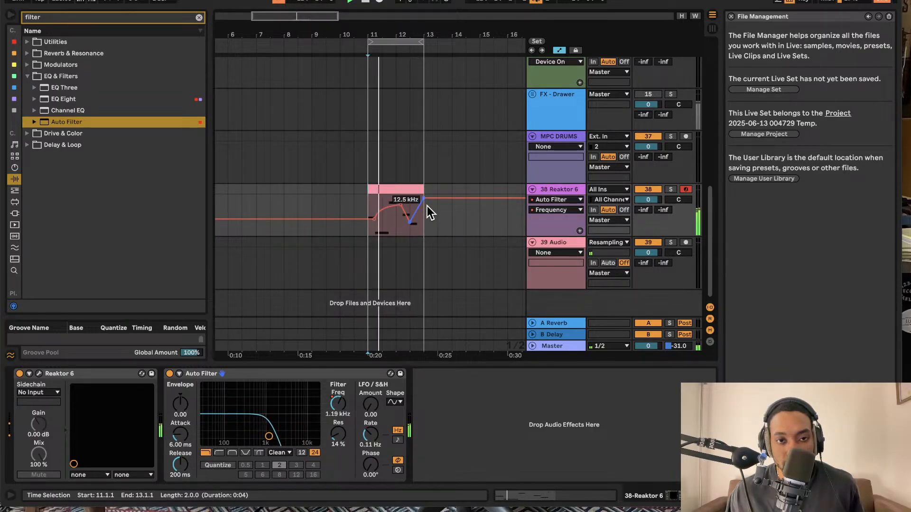
left_click(558, 49)
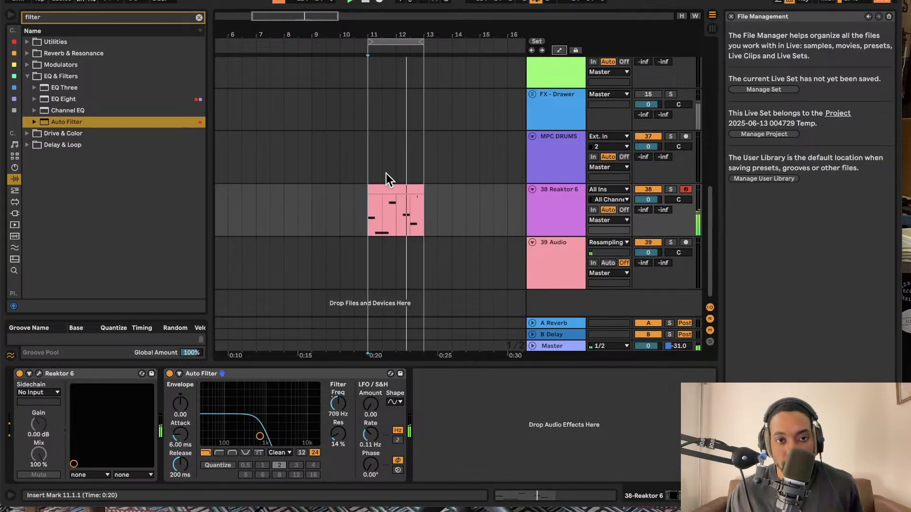
Open the Reaktor 6 plug-in window to examine its module patch, and close it again
left_click(141, 1)
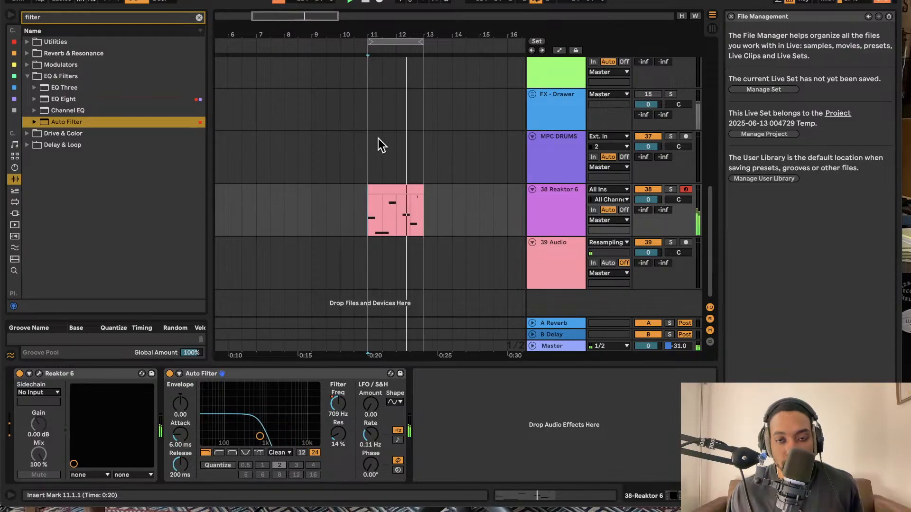
scroll(456, 167, "up", 4)
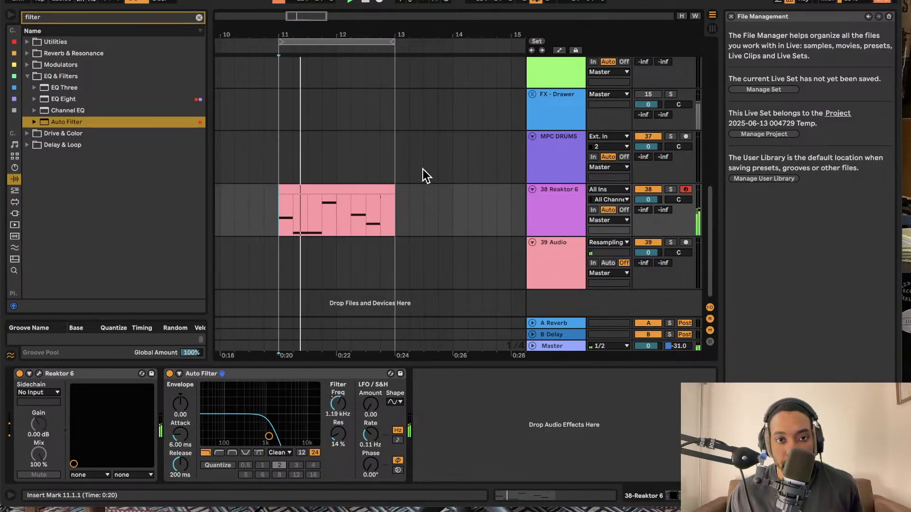
scroll(423, 168, "left", 1)
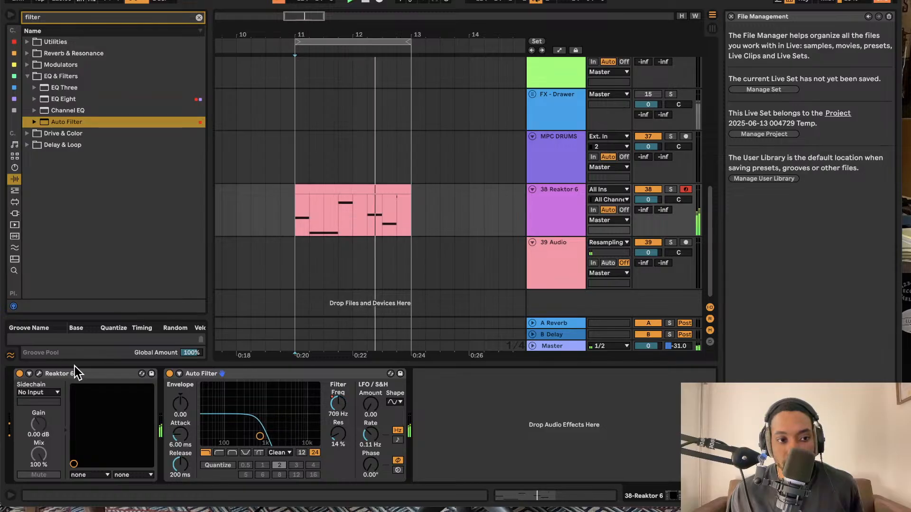
left_click(39, 373)
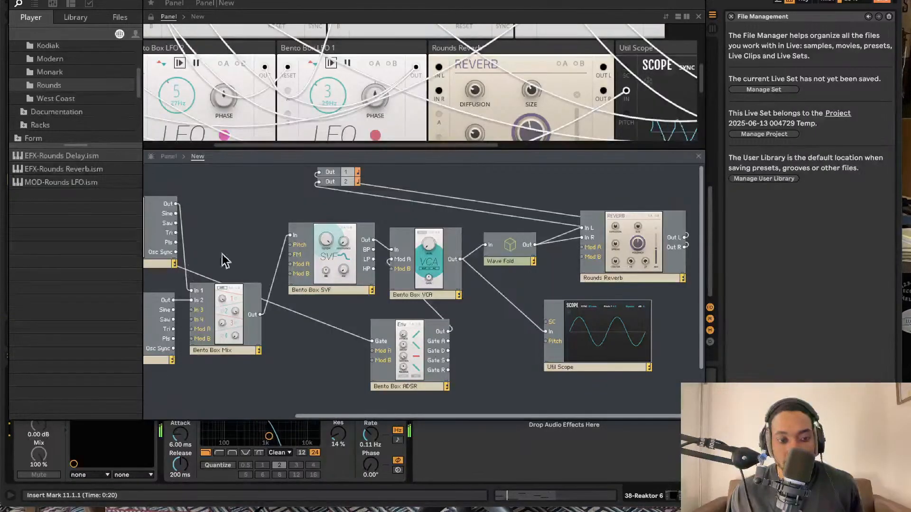
left_click(16, 1)
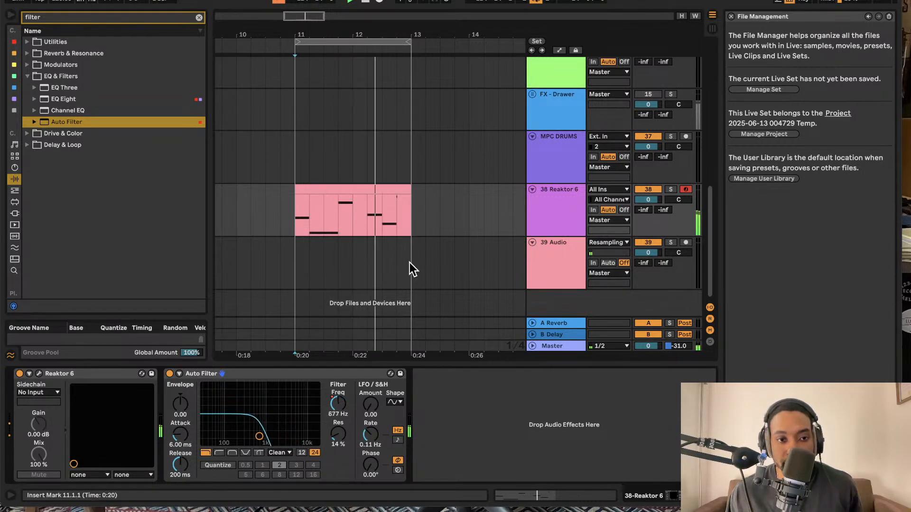
left_click(39, 373)
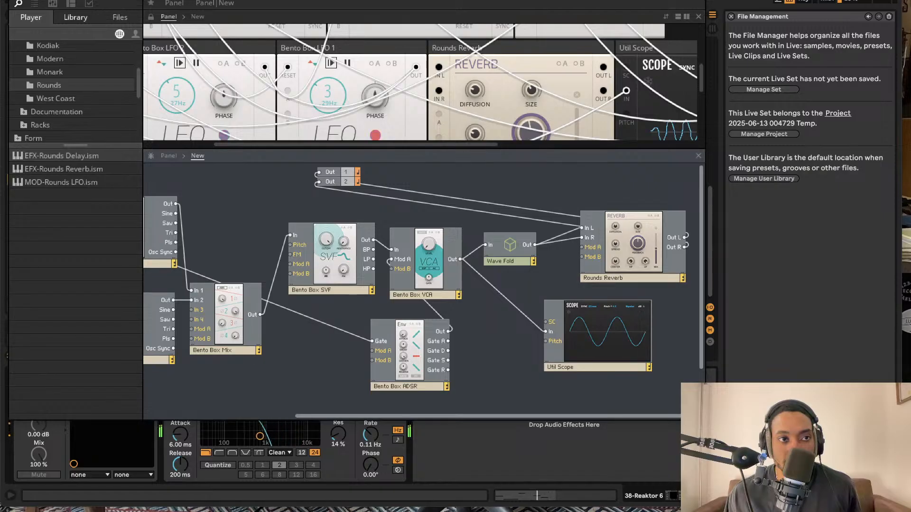
left_click(15, 1)
left_click(576, 193)
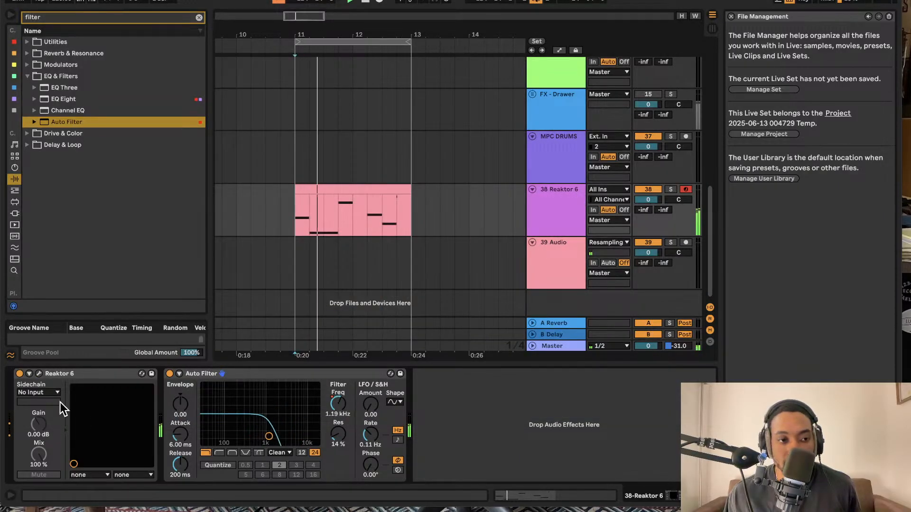
left_click(39, 373)
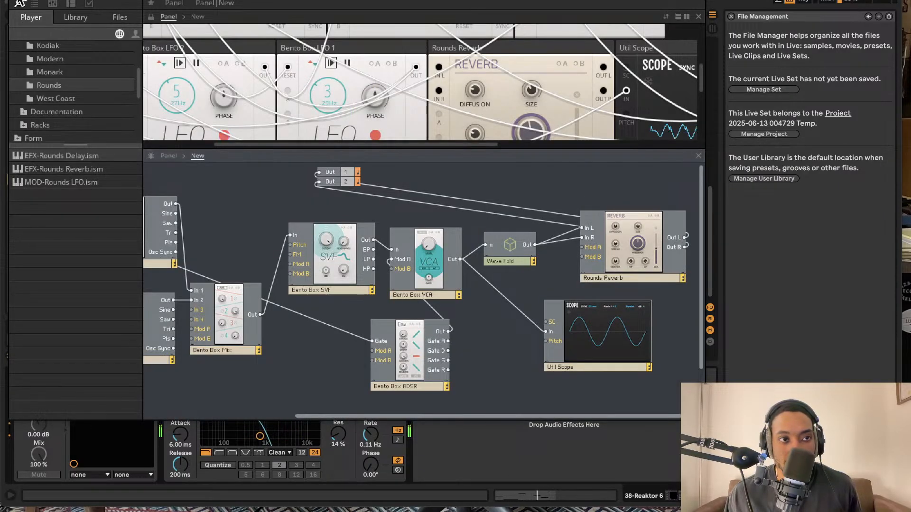
left_click(15, 1)
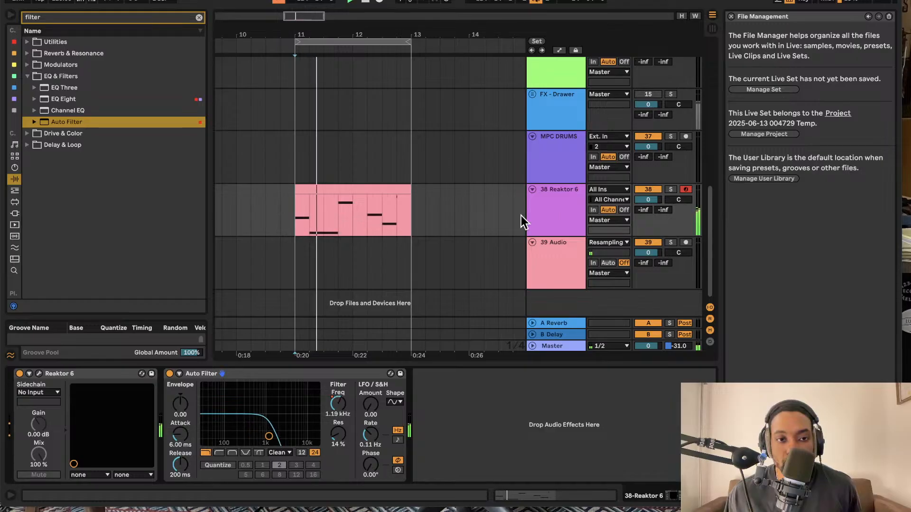
Show note expression for the Reaktor 6 clip and bend the end of the first note, G♭0, down by about 4.26 semitones
double_click(358, 202)
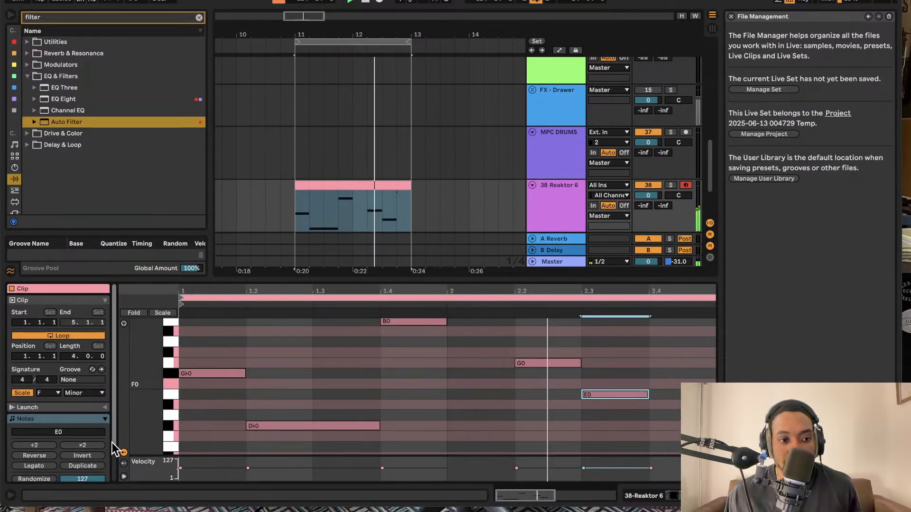
scroll(95, 427, "down", 3)
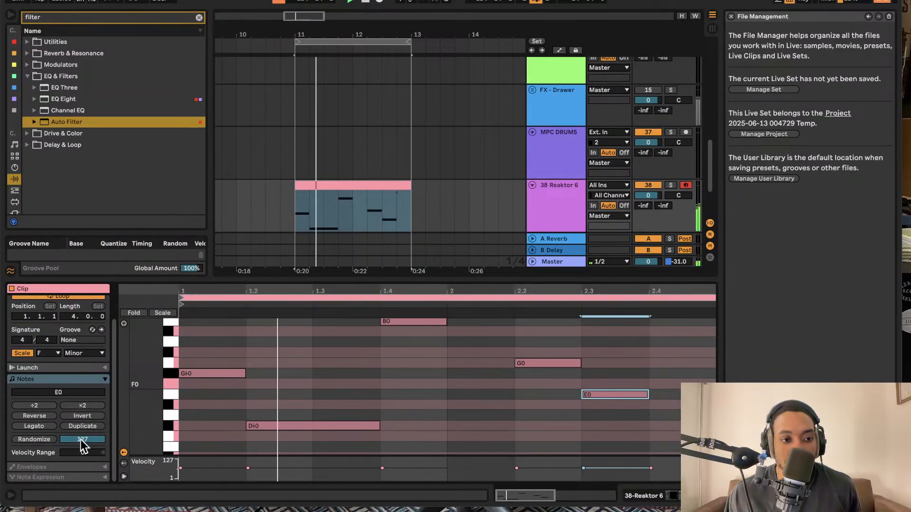
left_click(70, 477)
key("Escape")
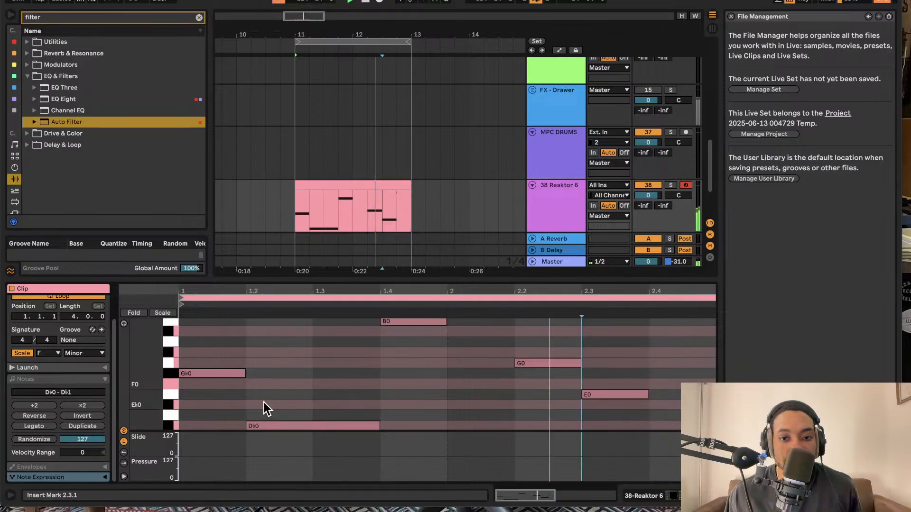
left_click(204, 372)
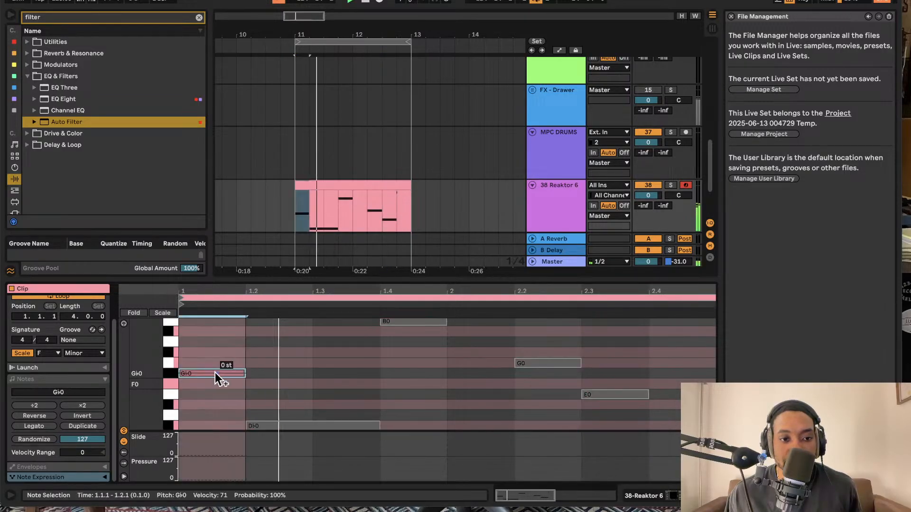
left_click_drag(246, 373, 246, 353)
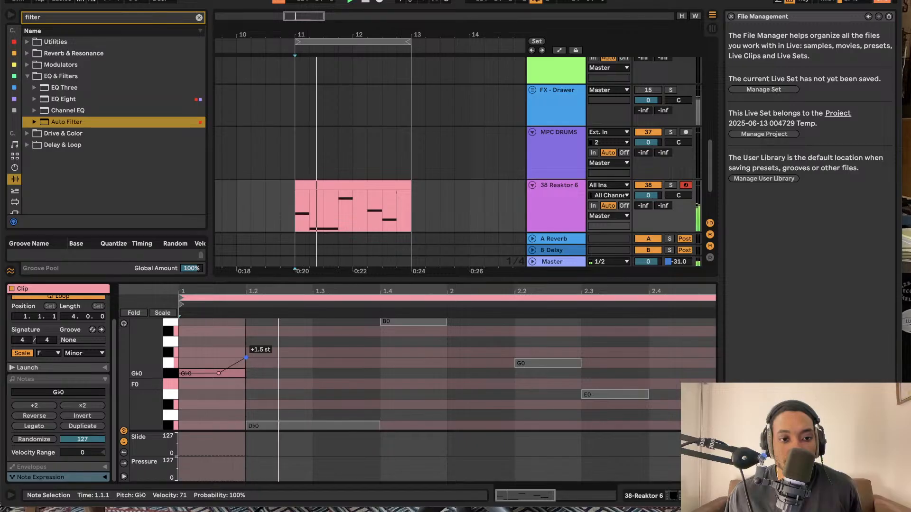
left_click_drag(246, 354, 246, 417)
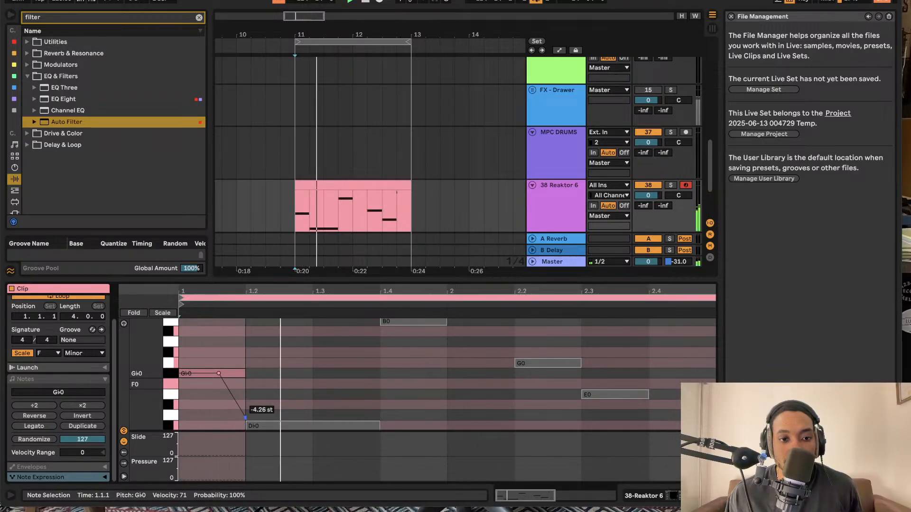
Bend the end of the B0 note down by about 1.44 semitones
left_click(440, 322)
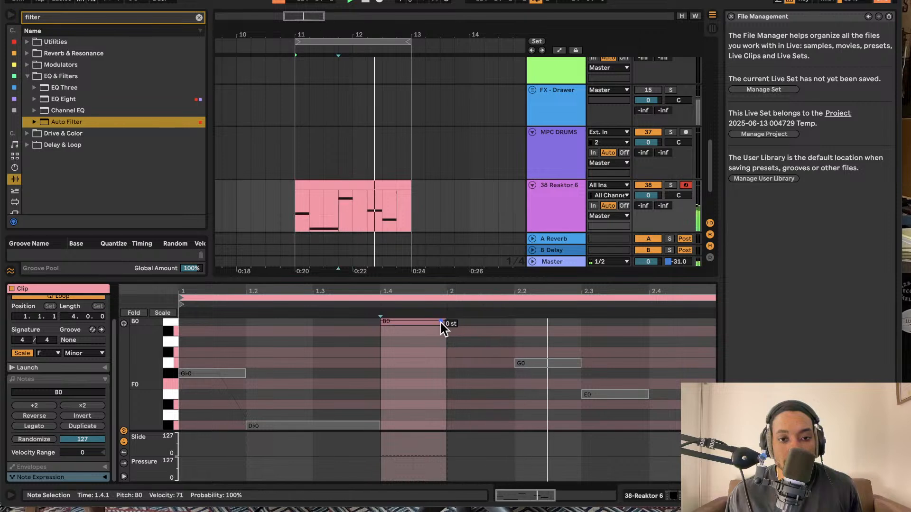
left_click_drag(442, 321, 447, 341)
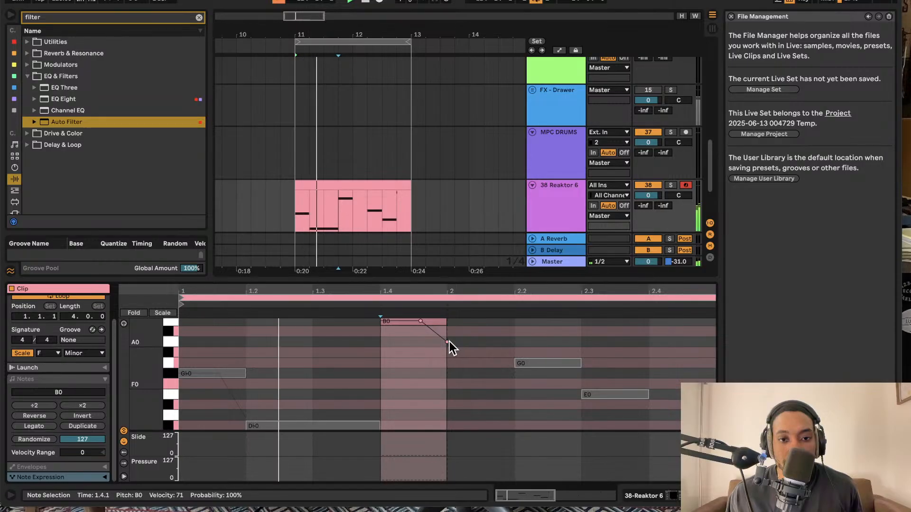
left_click_drag(447, 341, 446, 336)
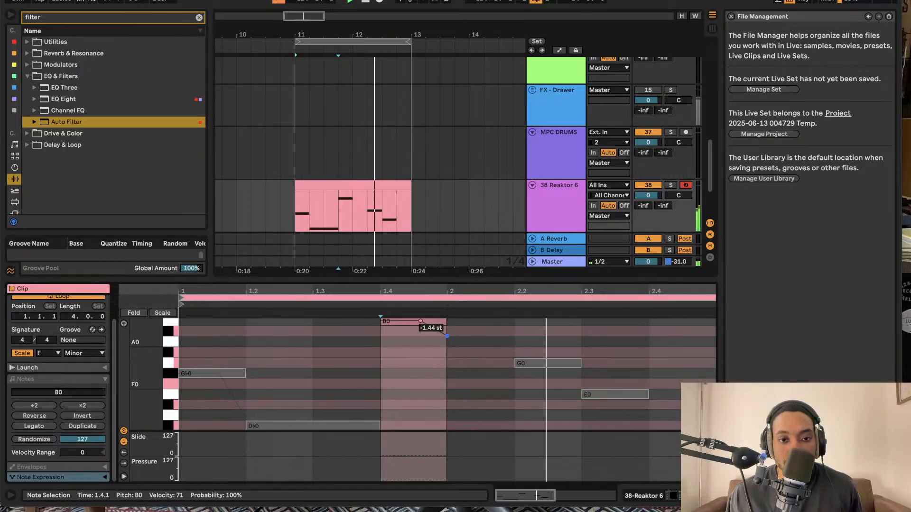
Shape the G0 note's pitch bend with a slight rise near its start, falling back and sliding down towards E0 at its end
left_click(534, 362)
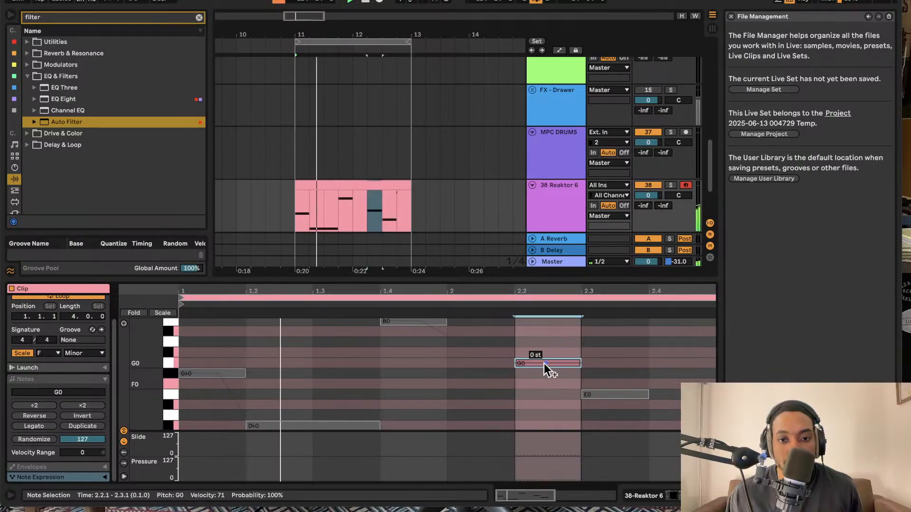
left_click(573, 363)
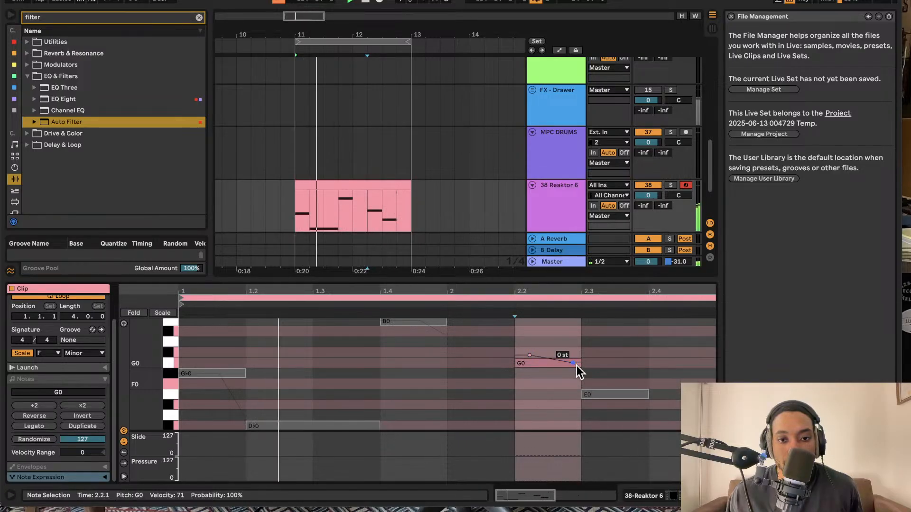
left_click_drag(576, 364, 581, 386)
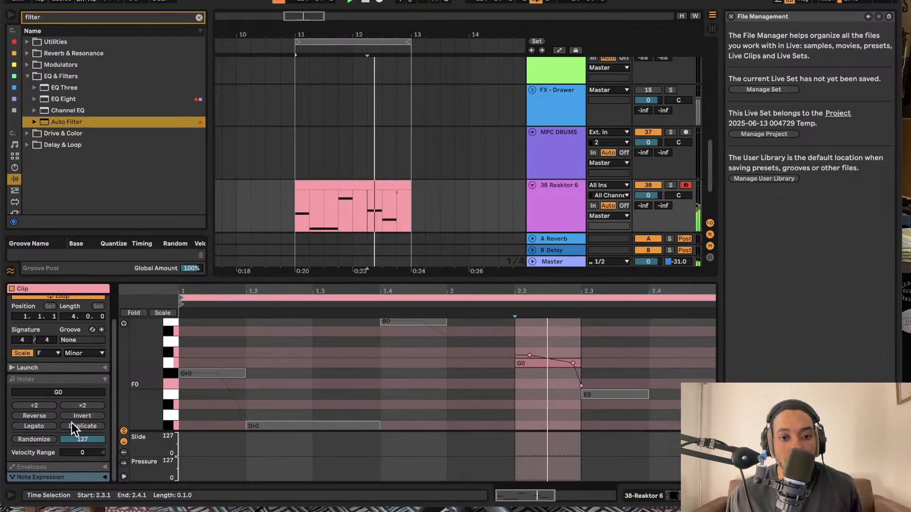
Draw a clip envelope with about 7.47 % at 1.2, 0 % midway between 1.3 and 1.4, and a negative level from beat 2
left_click(78, 468)
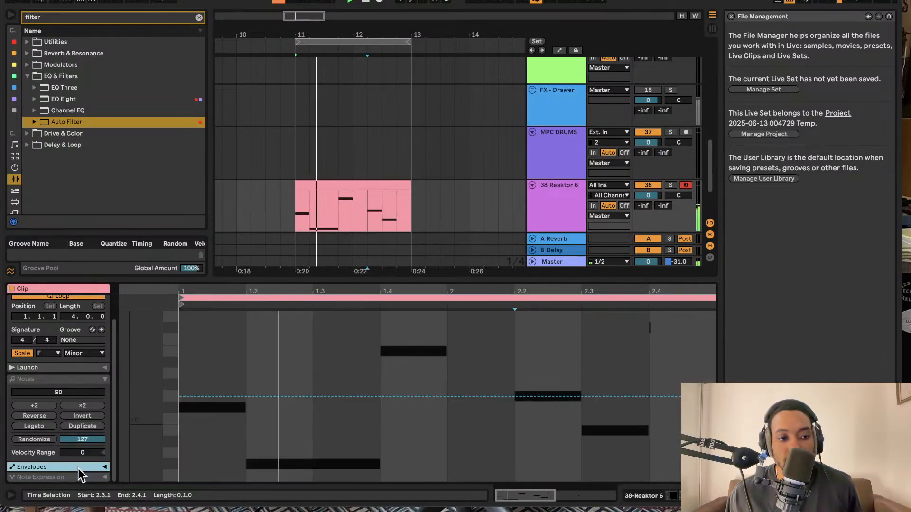
left_click(352, 398)
left_click_drag(245, 397, 246, 436)
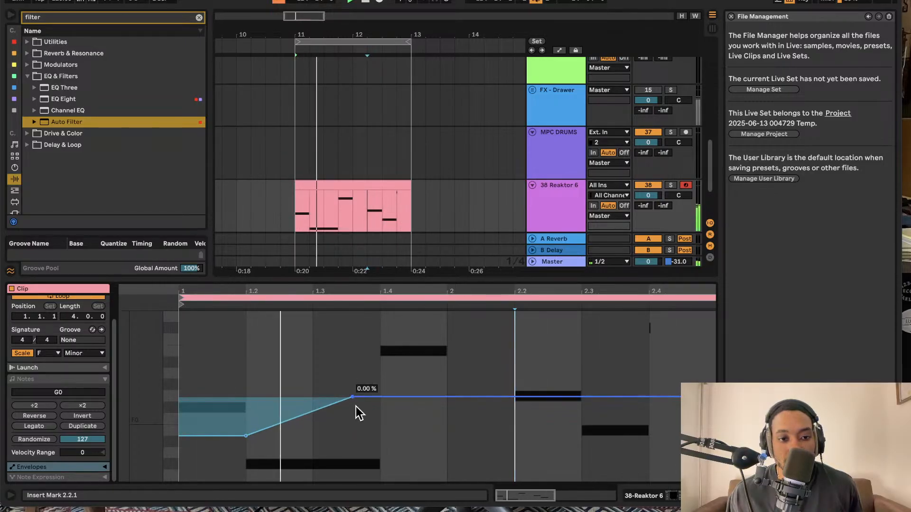
left_click_drag(493, 397, 446, 432)
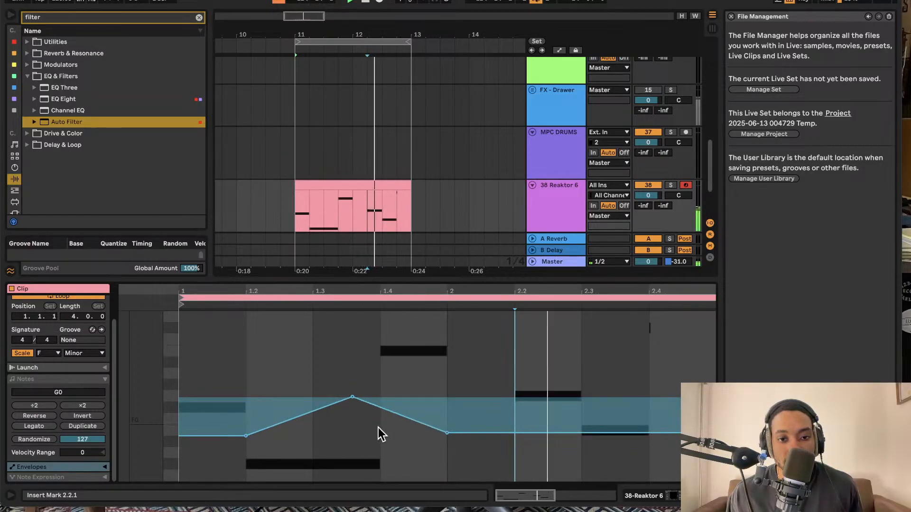
left_click_drag(246, 435, 246, 382)
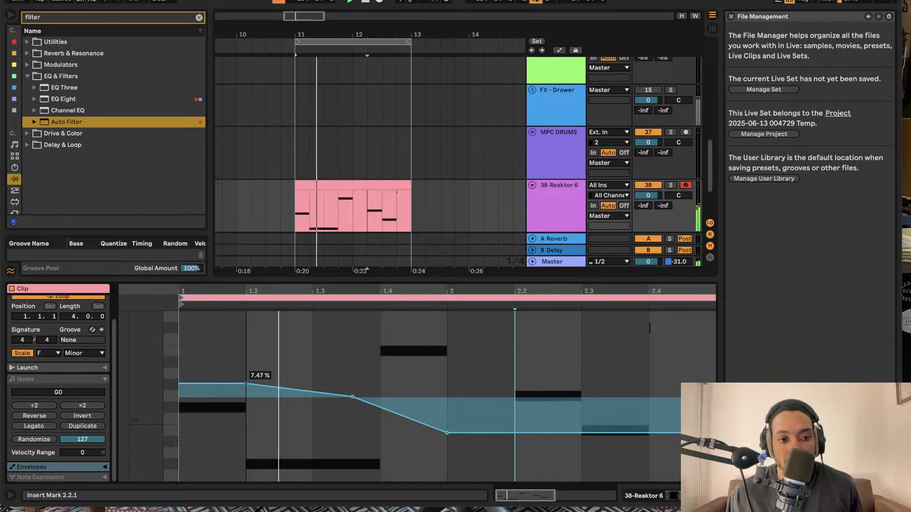
Shape the clip envelope to about -2.14 % shortly before 2.2, about 8.49 % just before 2.4, and near zero from 2.4 on
left_click_drag(492, 428, 493, 401)
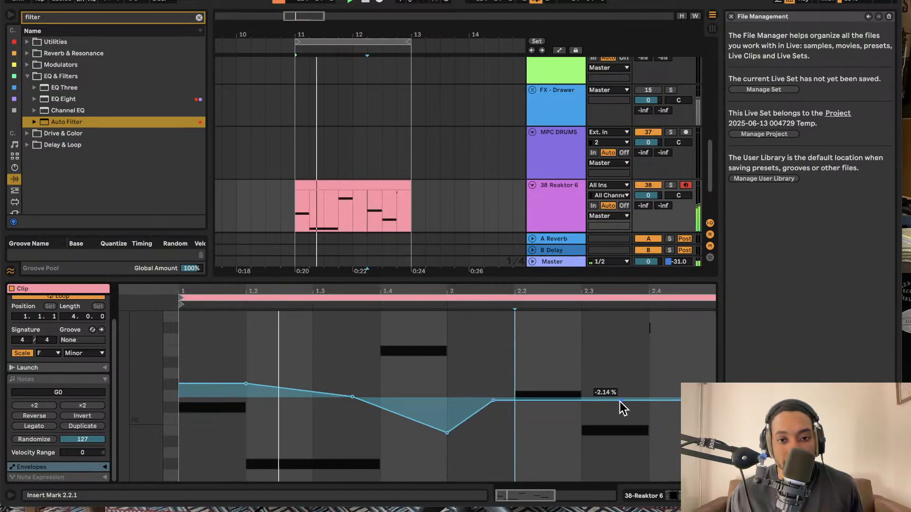
left_click_drag(649, 401, 649, 432)
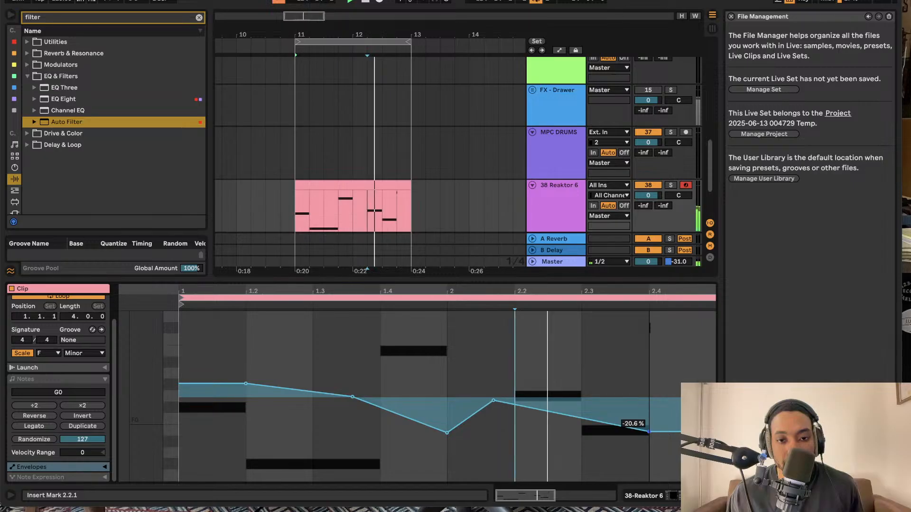
left_click_drag(649, 431, 649, 381)
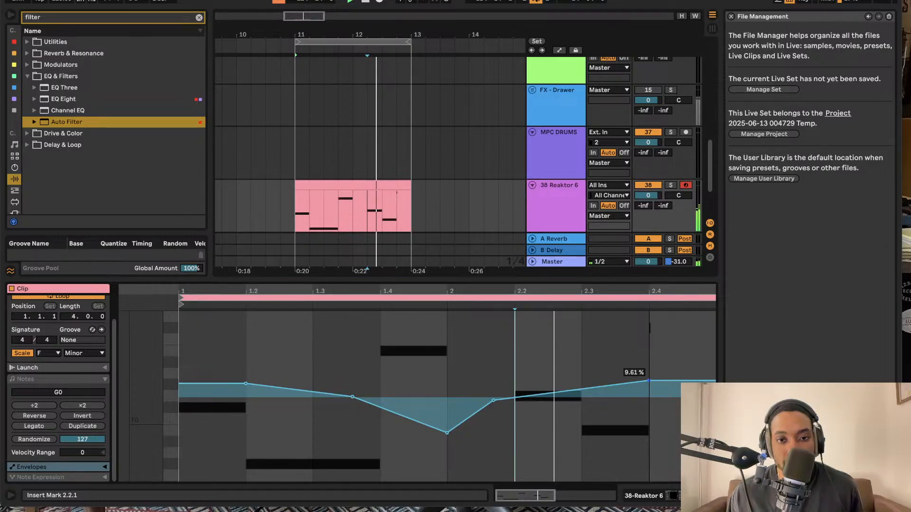
left_click_drag(649, 380, 649, 382)
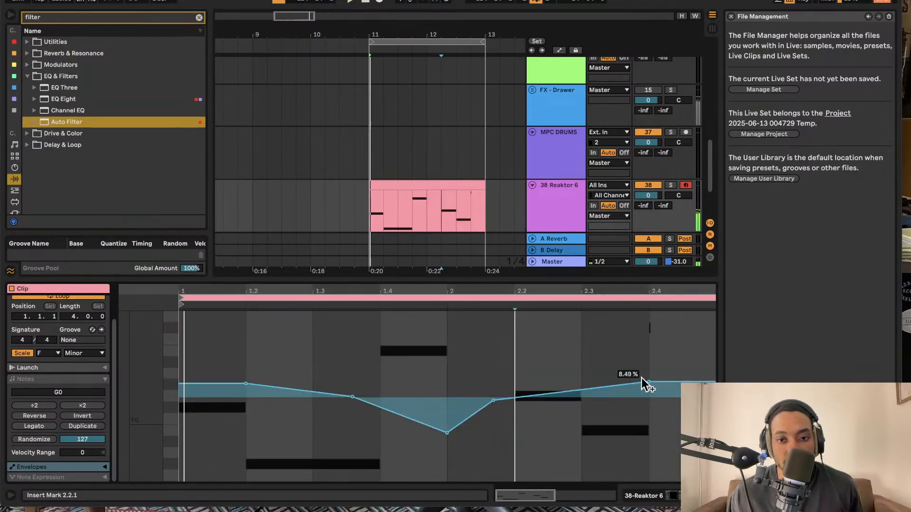
left_click(643, 381)
left_click_drag(664, 381, 664, 399)
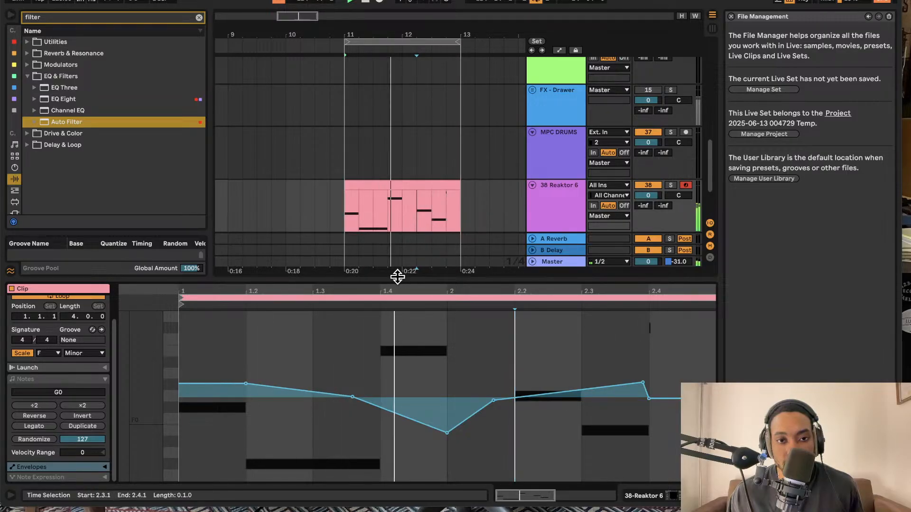
Collapse the clip editor, clear the filter search and look through the browser's red and orange collections
left_click_drag(397, 274, 403, 426)
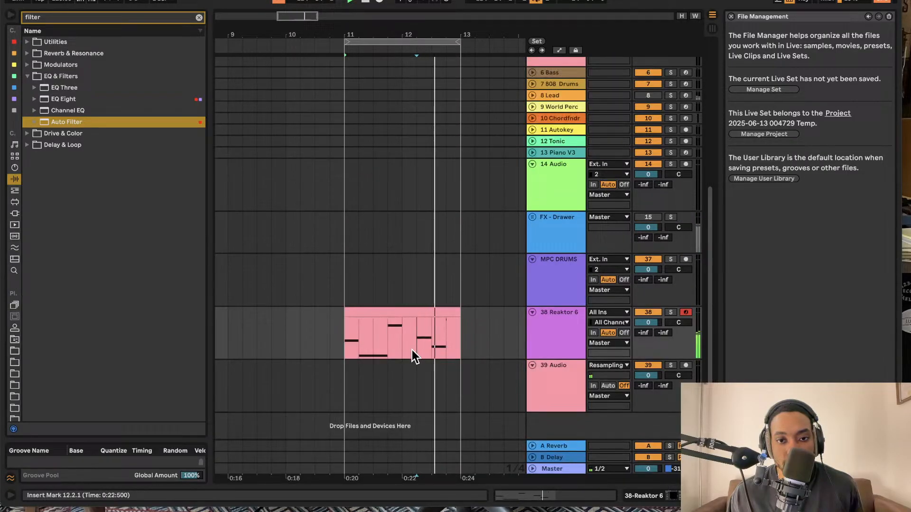
left_click(400, 313)
left_click(14, 42)
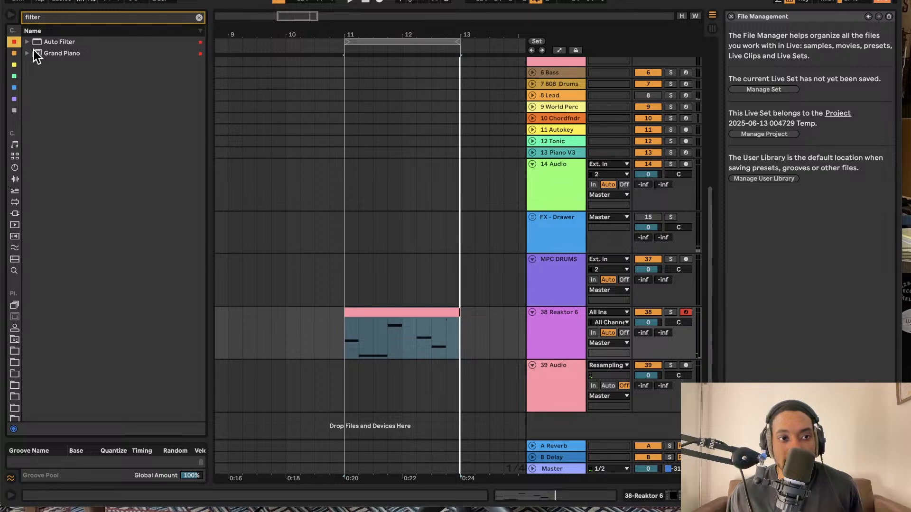
left_click(28, 53)
left_click(32, 41)
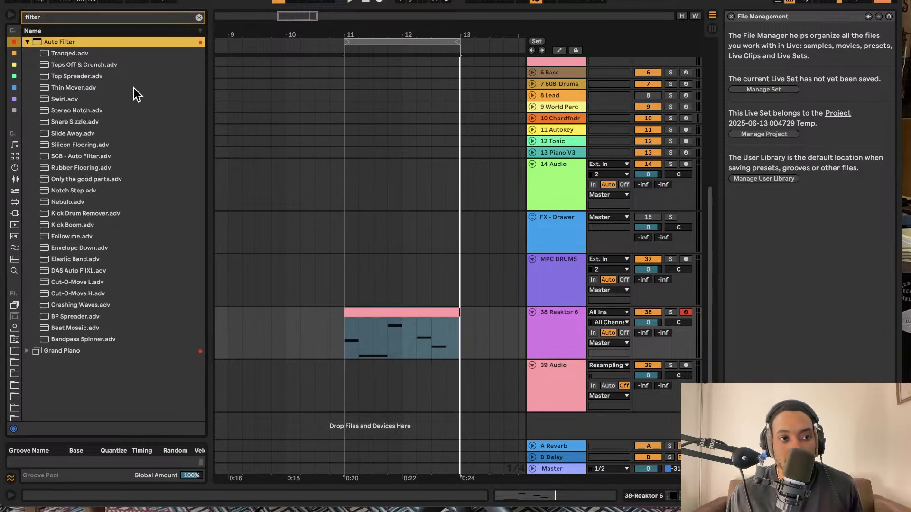
scroll(537, 128, "up", 2)
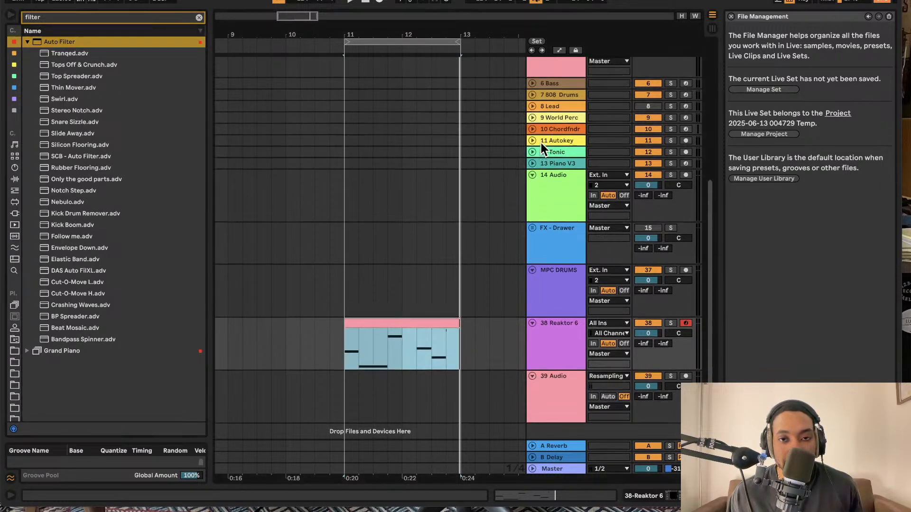
scroll(527, 154, "down", 2)
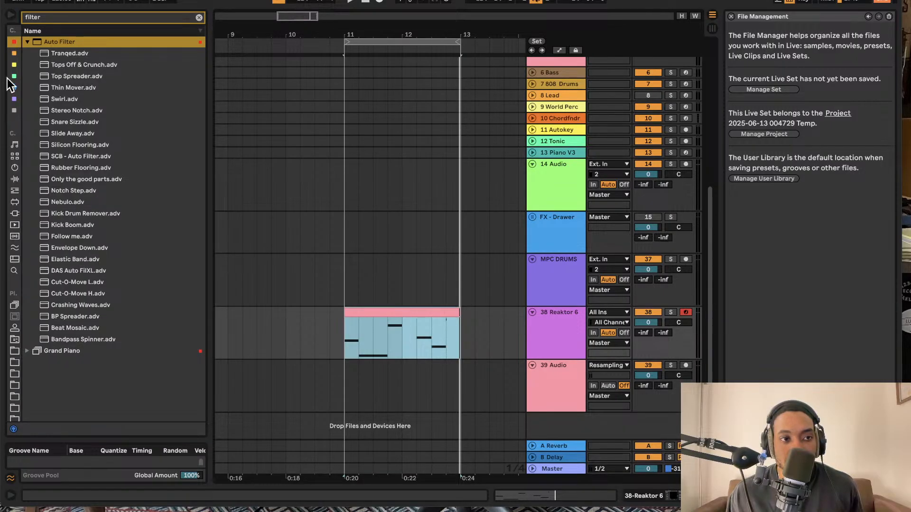
left_click(13, 54)
left_click(13, 40)
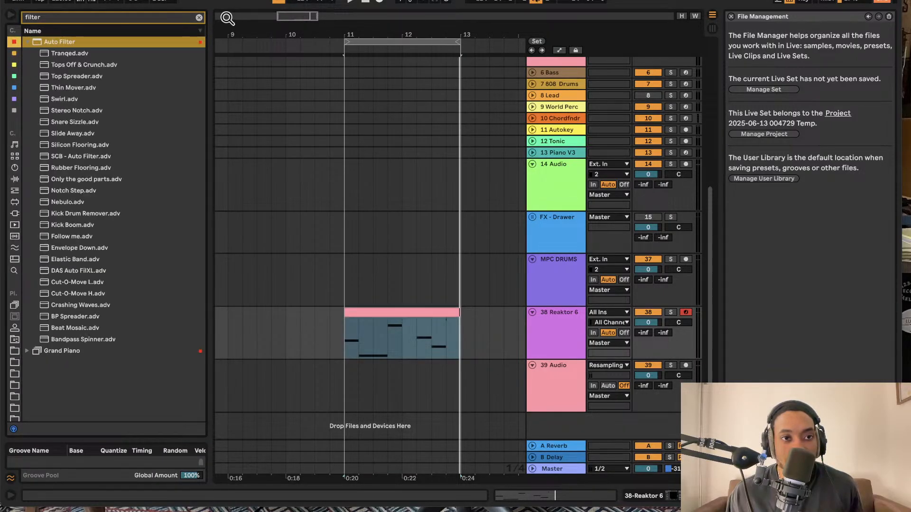
left_click(196, 18)
left_click(13, 53)
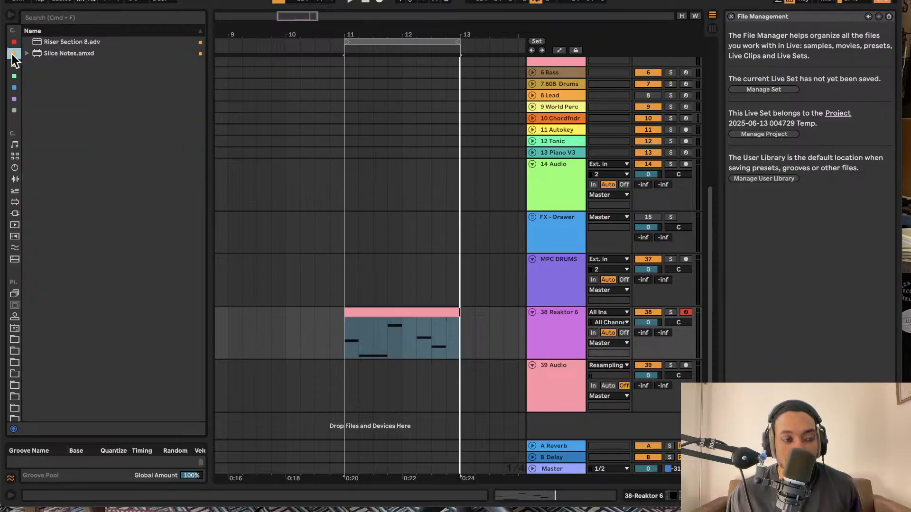
left_click(13, 44)
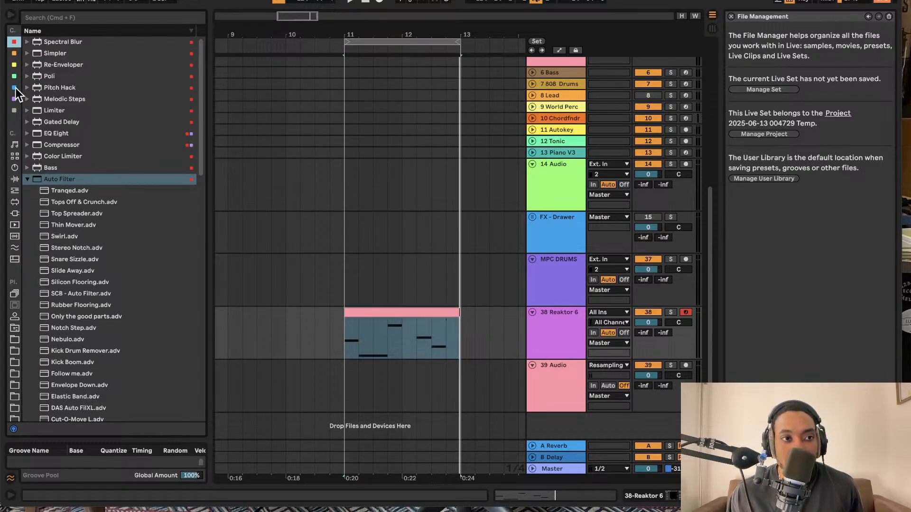
Search for "drums" across the plug-ins, audio effects, colour collections and sounds while the loop plays
key("space")
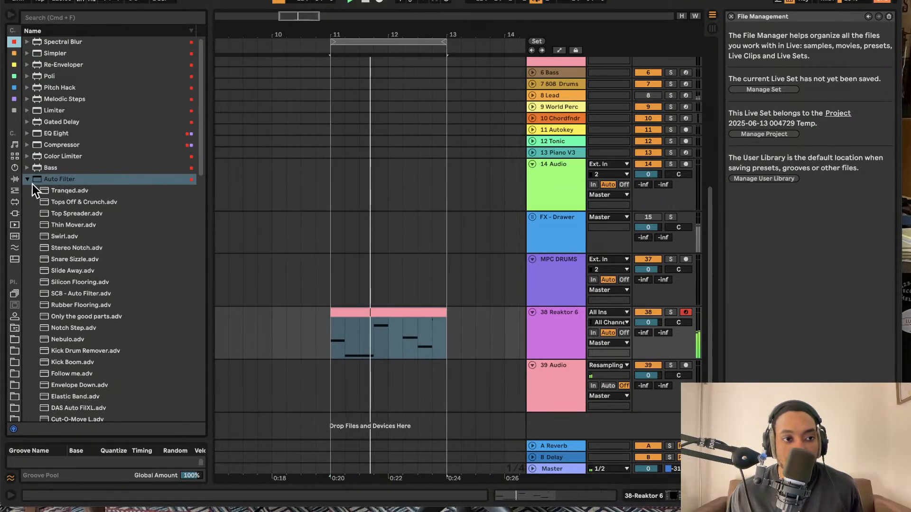
left_click(15, 214)
left_click(64, 14)
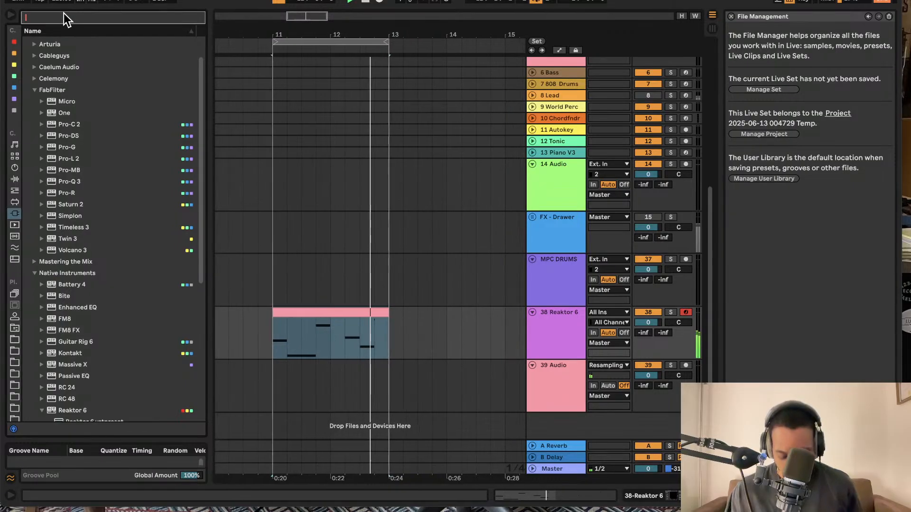
type("drums")
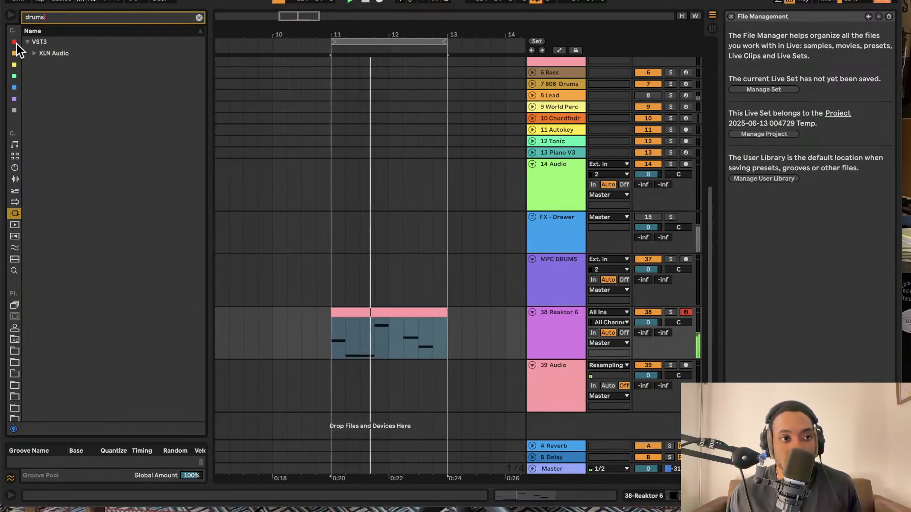
left_click(14, 42)
left_click(14, 179)
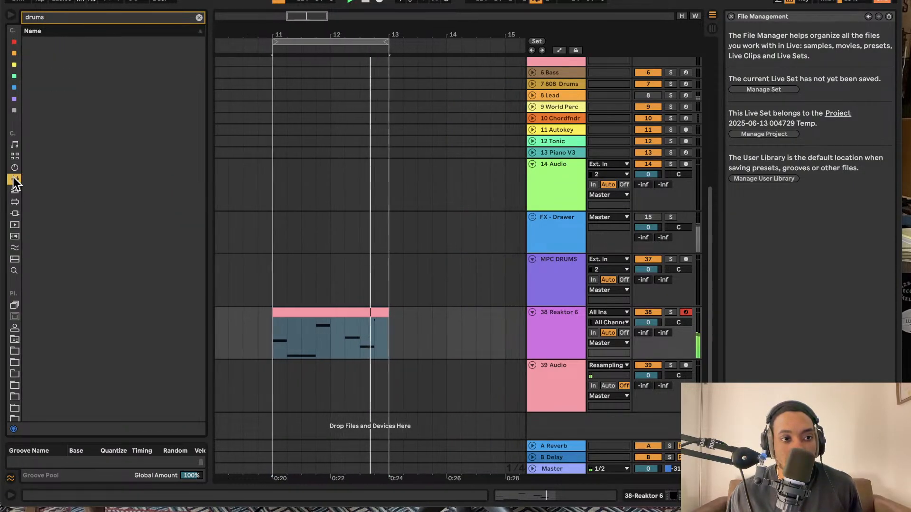
left_click(27, 65)
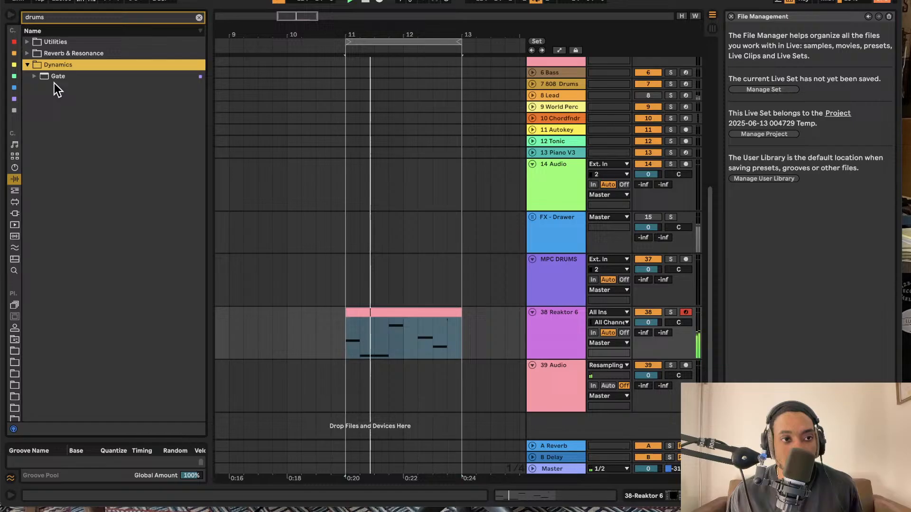
left_click(28, 53)
left_click(27, 42)
left_click(15, 65)
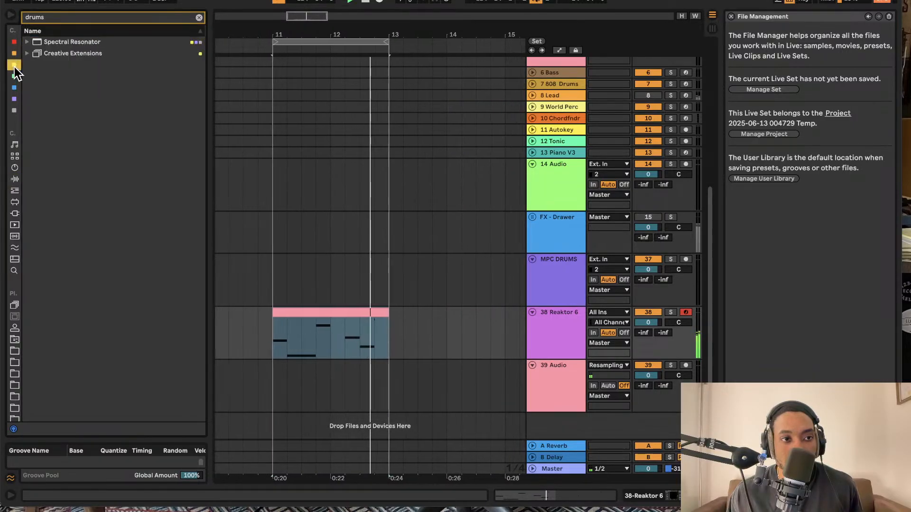
left_click(14, 53)
left_click(13, 42)
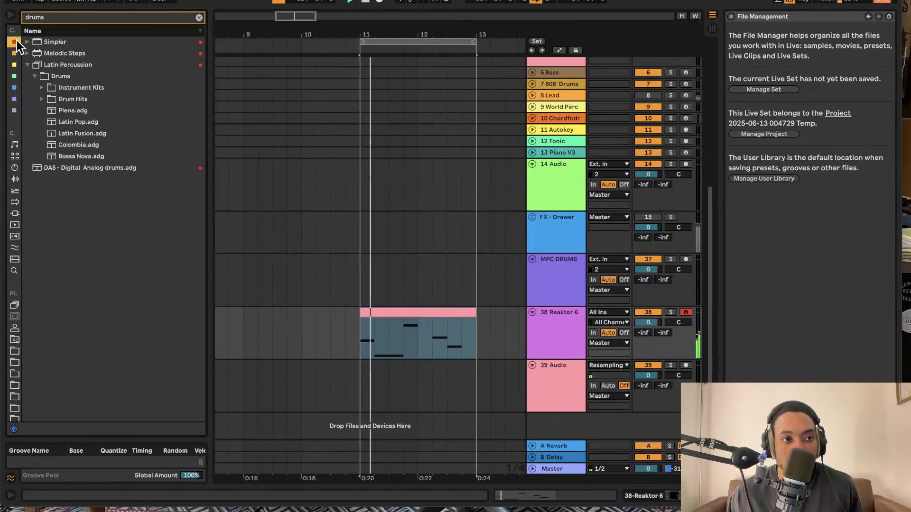
left_click(14, 144)
Search the red collection for "crack", load Crack Rack Volume 2.adg onto a new track below 39 Audio, and unfold that track
left_click(199, 18)
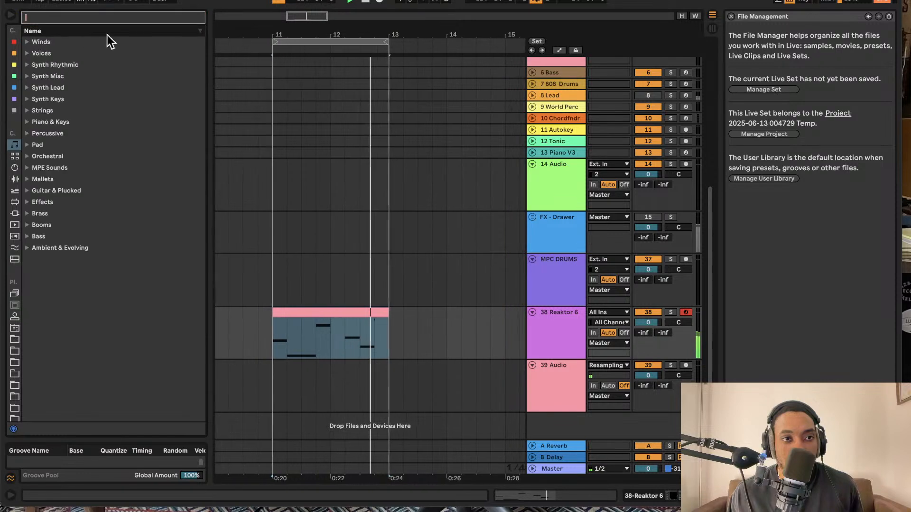
left_click(14, 42)
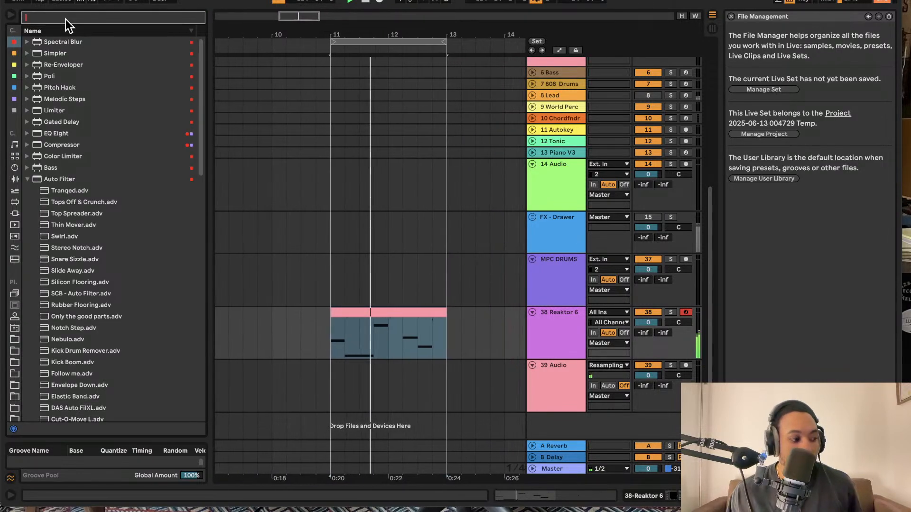
type("crack")
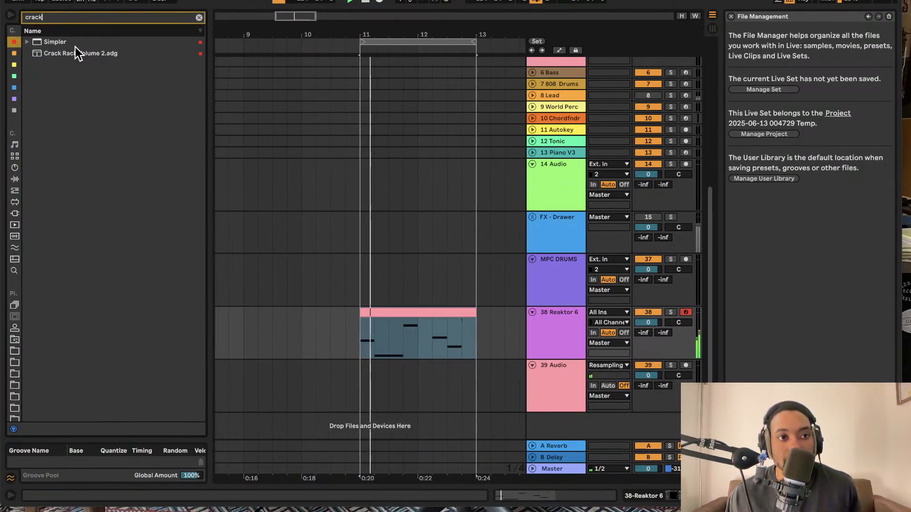
left_click_drag(75, 53, 553, 412)
left_click_drag(434, 359, 427, 360)
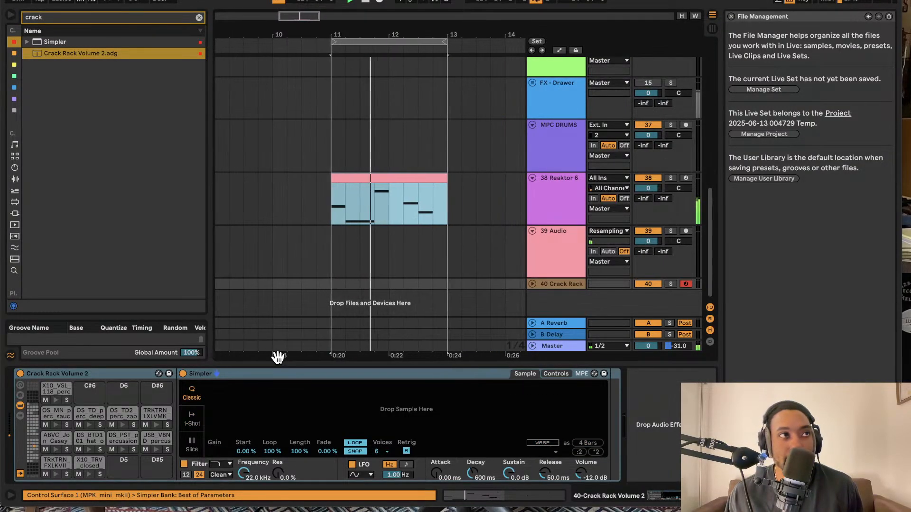
left_click(533, 284)
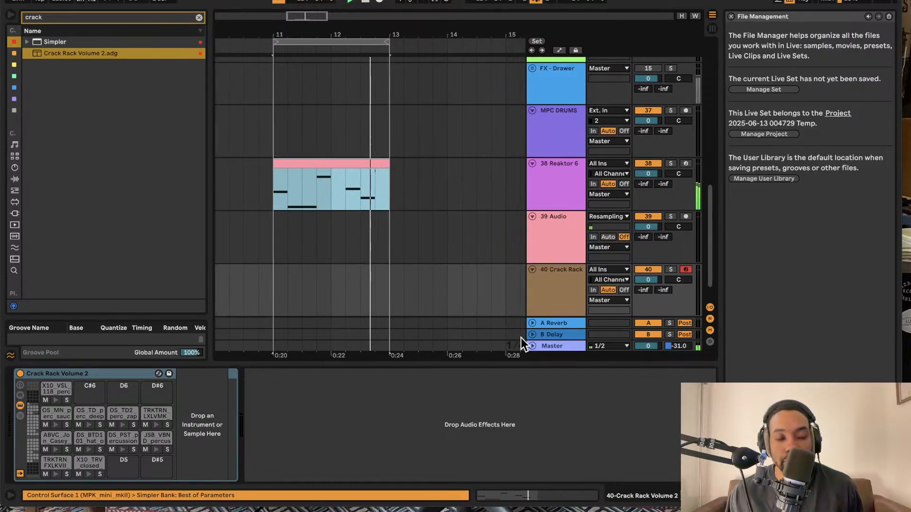
Create an empty two-bar MIDI clip from bar 11 to 13 on the Crack Rack track and lower the track volume to -7.8
left_click_drag(339, 303, 447, 289)
key("super+shift+m")
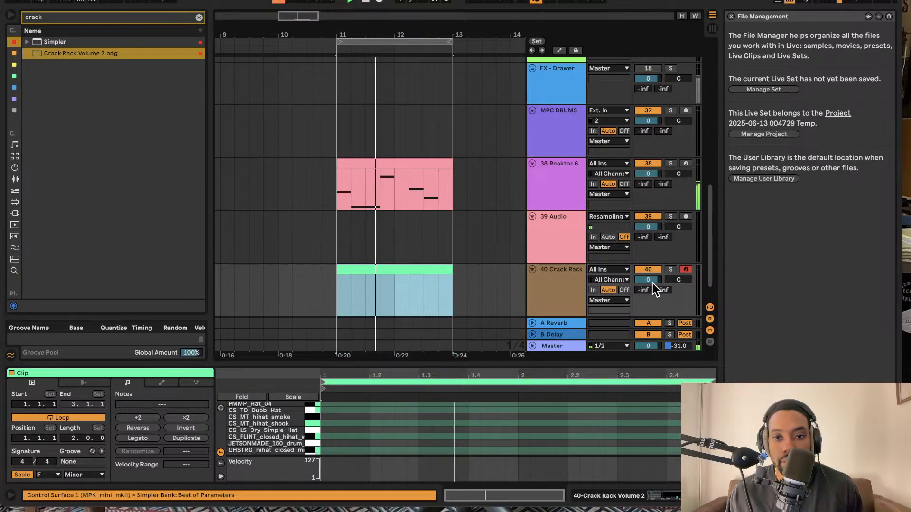
left_click_drag(653, 283, 653, 294)
scroll(347, 270, "down", 2)
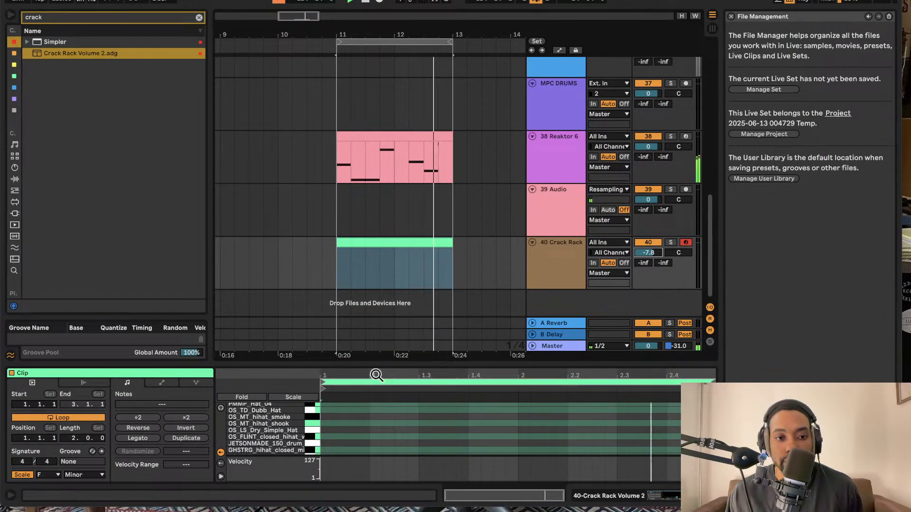
Enlarge the clip editor and add RARE_2S_NHW_RP_808 hits (G3) at 1.1.1 and 1.2.3
left_click_drag(376, 364, 365, 182)
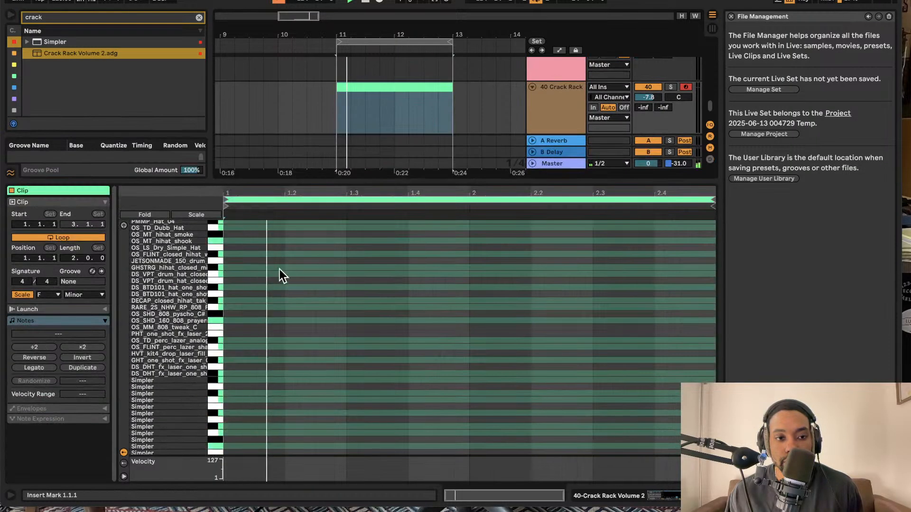
double_click(252, 307)
left_click_drag(249, 308, 233, 308)
key("space")
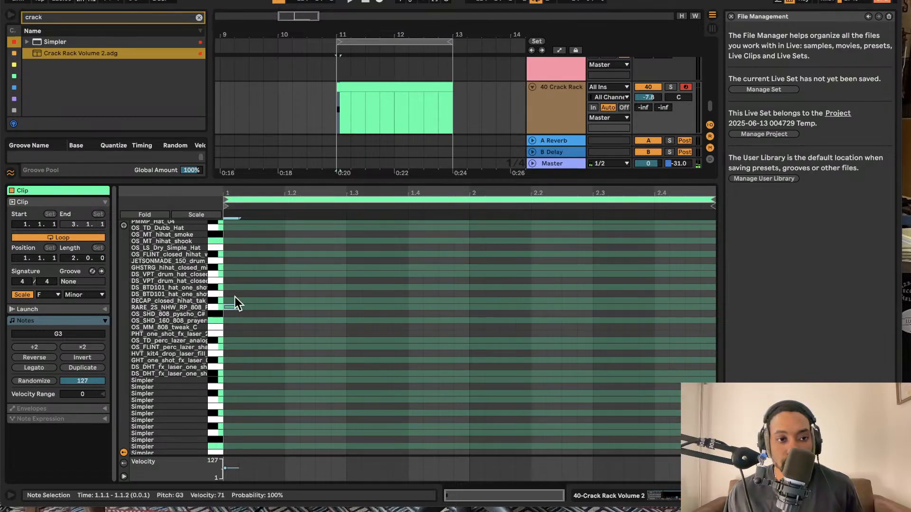
double_click(323, 307)
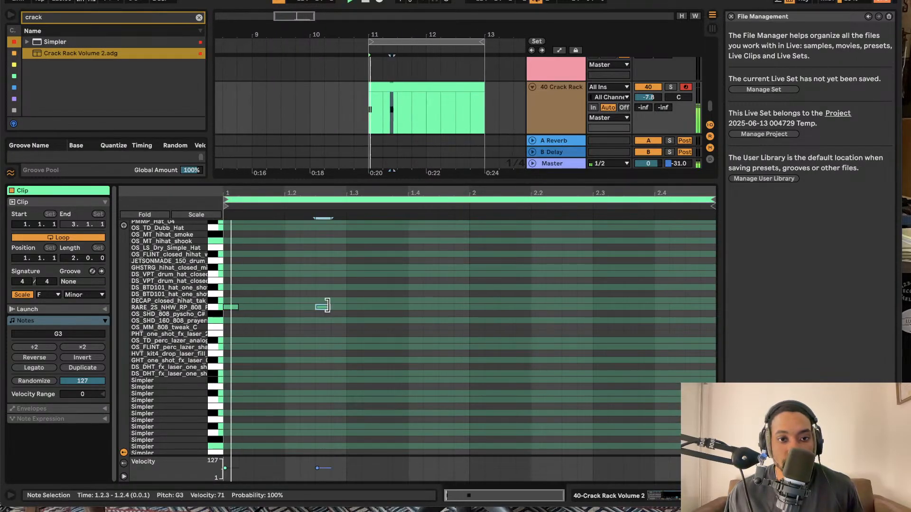
Try a third hit of the same 808 sound at 1.4.3, and delete it
double_click(460, 308)
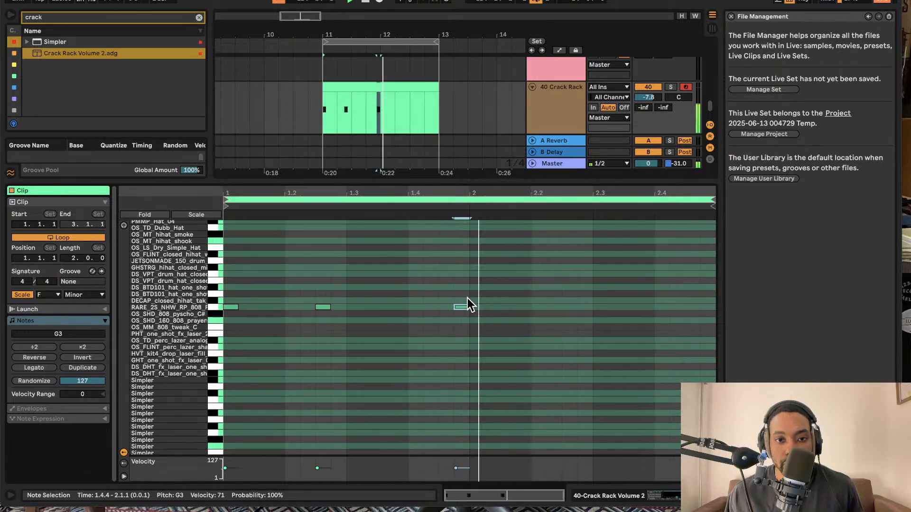
left_click_drag(466, 307, 443, 307)
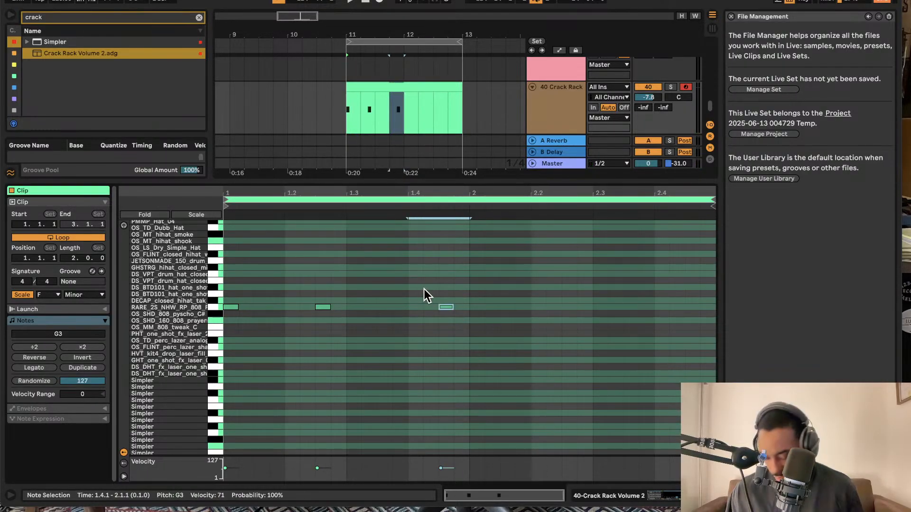
key("Delete")
Try duplicating the first two RARE_2S_NHW_RP_808 hits to 1.3.1 and 1.4.3, and undo the duplication
left_click(424, 290)
left_click_drag(354, 303, 280, 302)
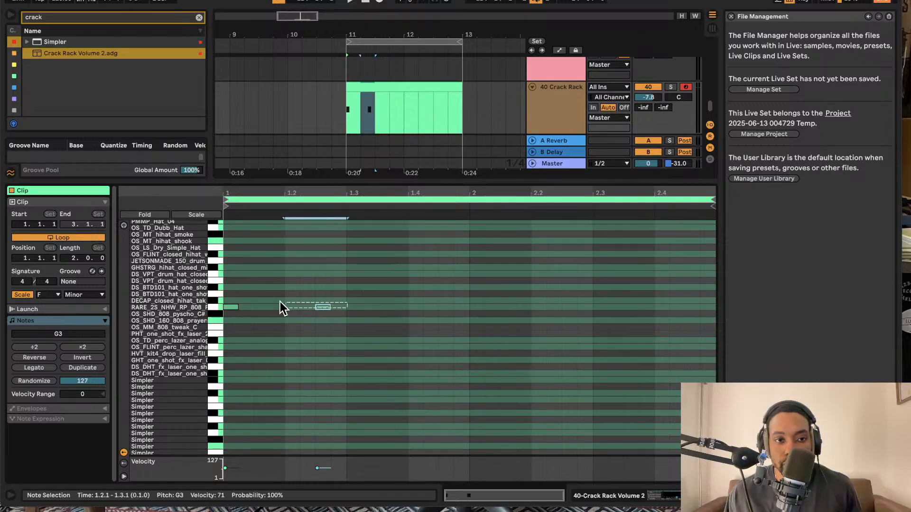
left_click_drag(222, 310, 223, 309)
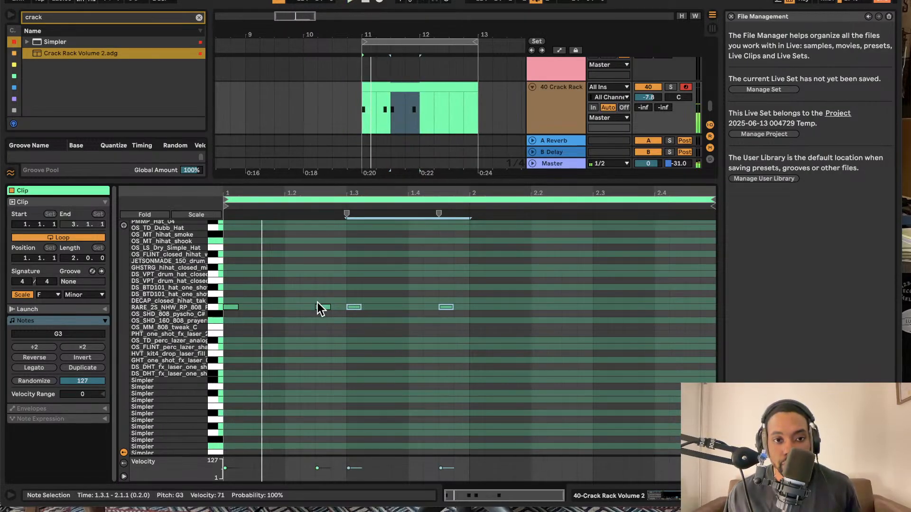
key("space")
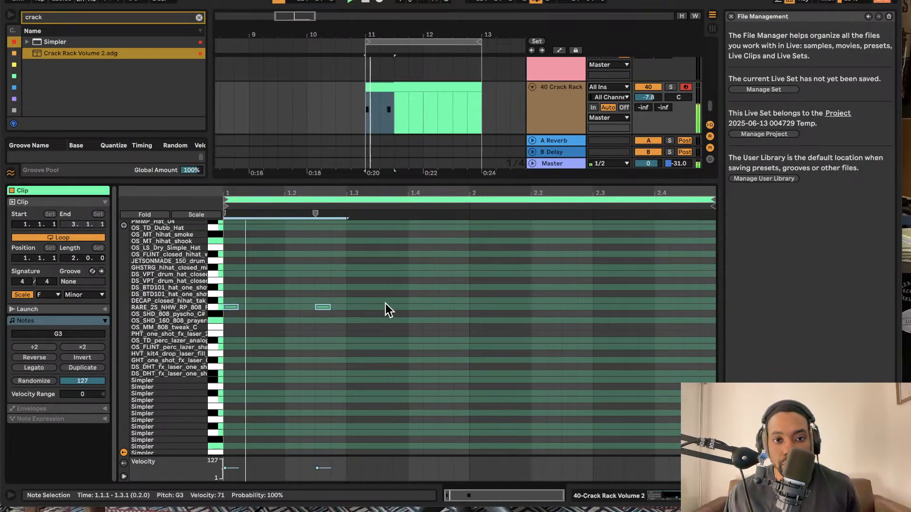
Add a third RARE_2S_NHW_RP_808 hit (G3) at 1.4.1 and play the pattern
double_click(414, 309)
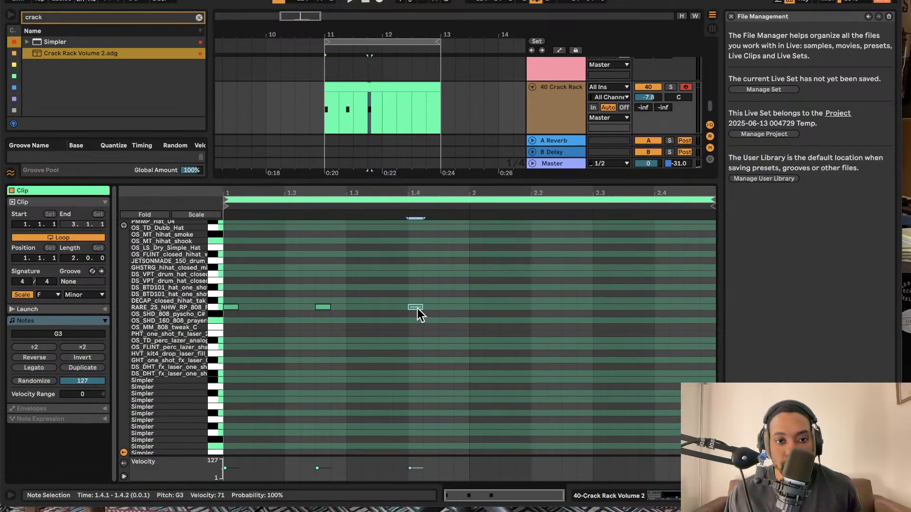
key("space")
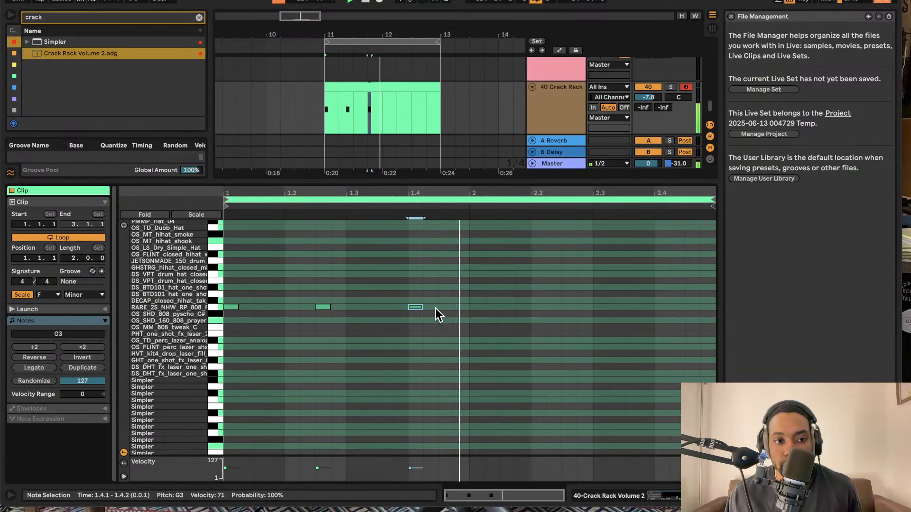
left_click(286, 263)
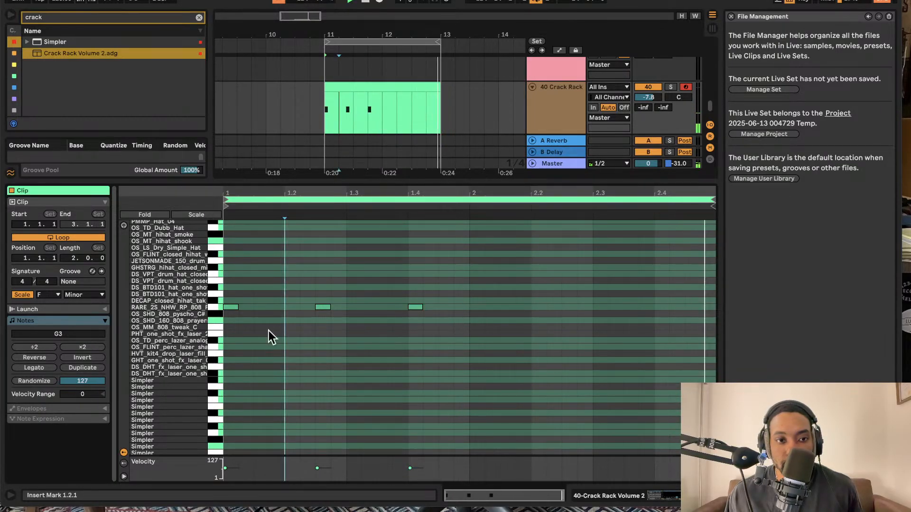
Add OS_TD_Dubb_Hat hits (G4) at 1.1.1, 1.1.3, 1.2.1, 1.2.2 and 1.2.3
scroll(230, 264, "up", 1)
scroll(230, 258, "up", 3)
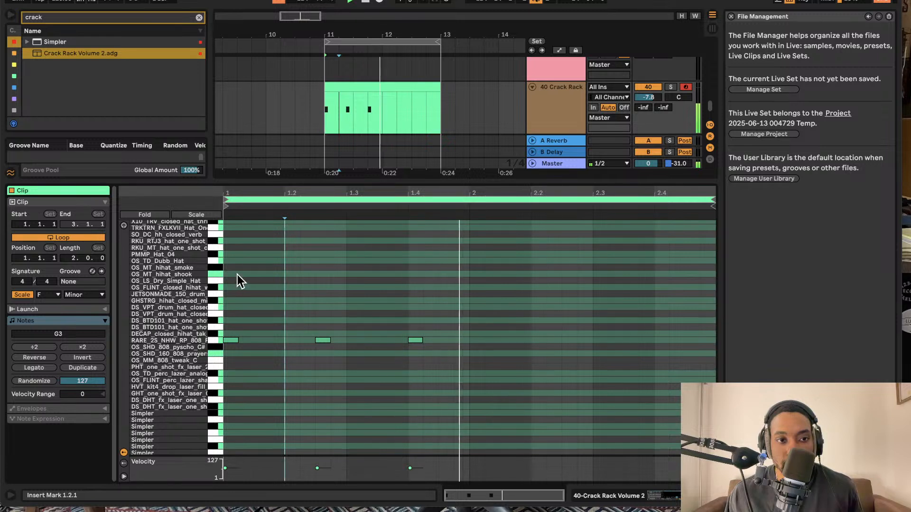
left_click(230, 263)
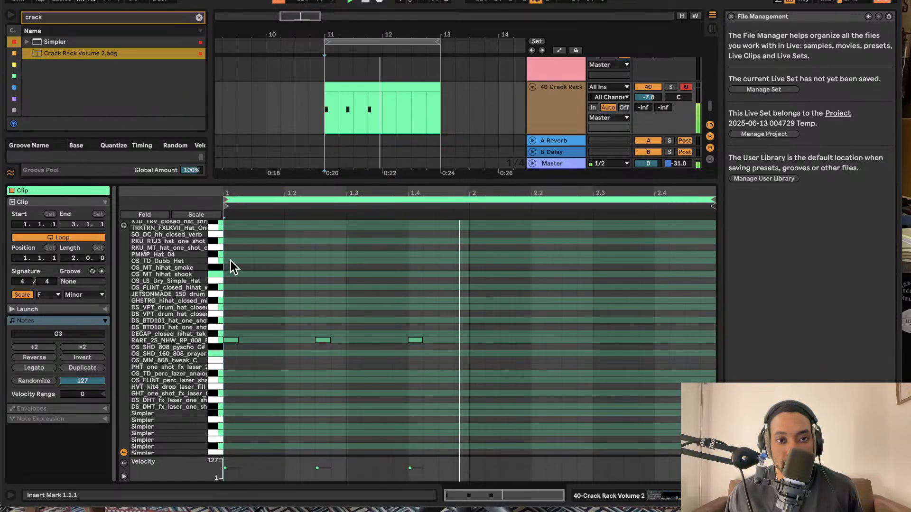
double_click(231, 261)
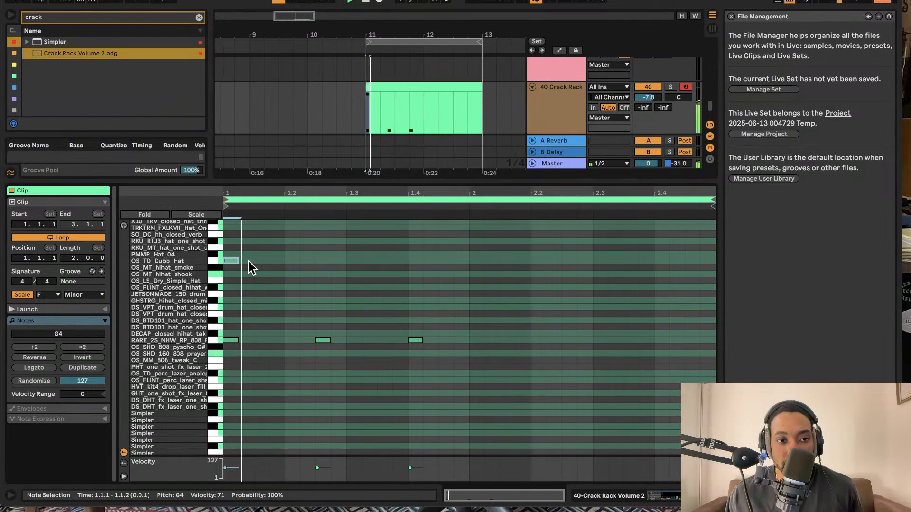
double_click(261, 261)
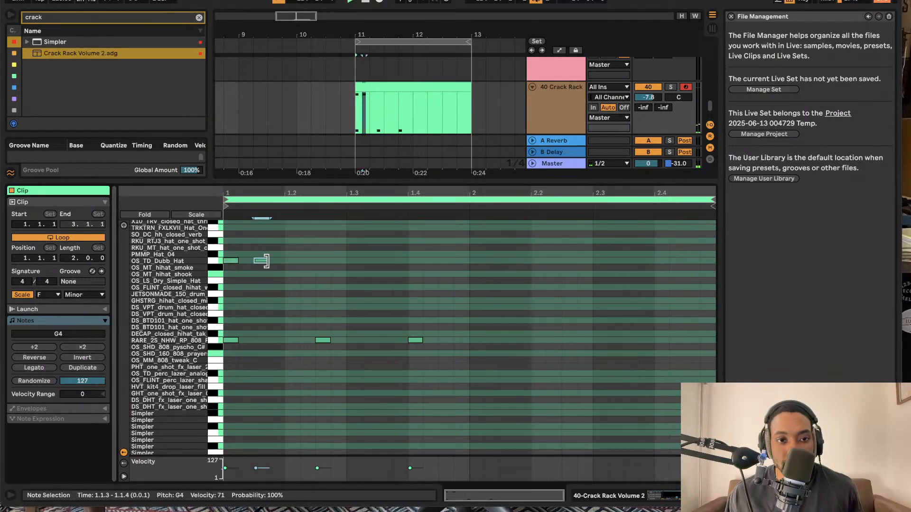
double_click(307, 261)
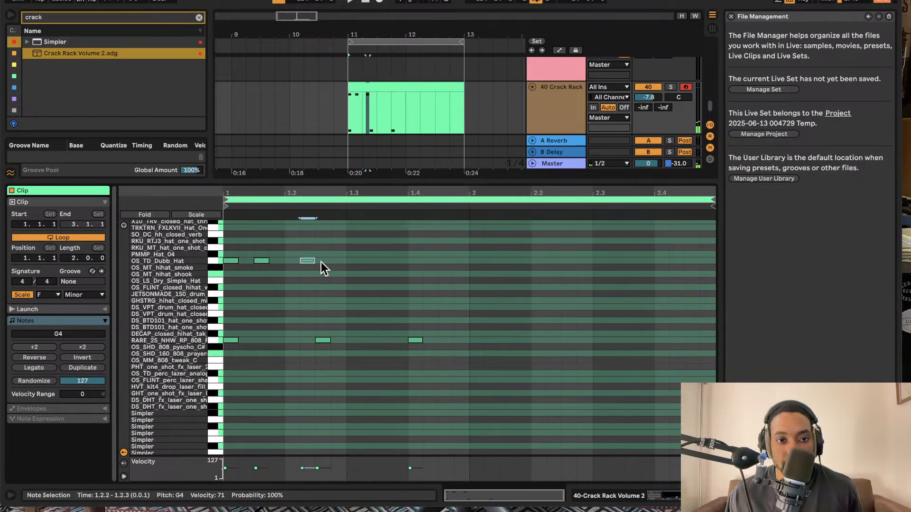
double_click(322, 261)
double_click(336, 261)
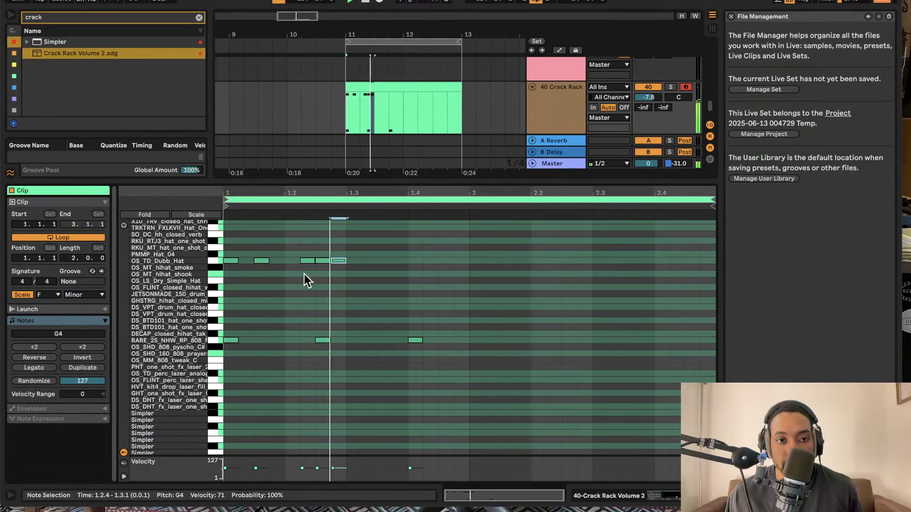
double_click(297, 261)
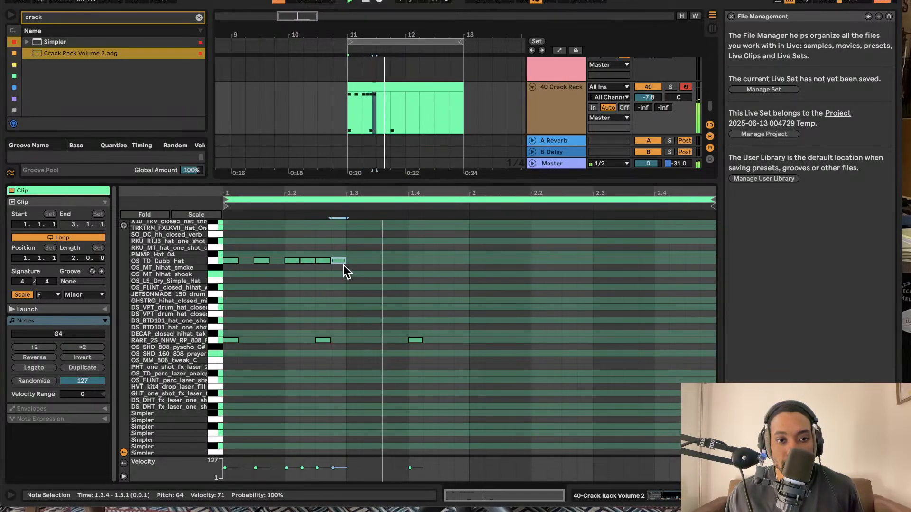
double_click(338, 261)
double_click(355, 261)
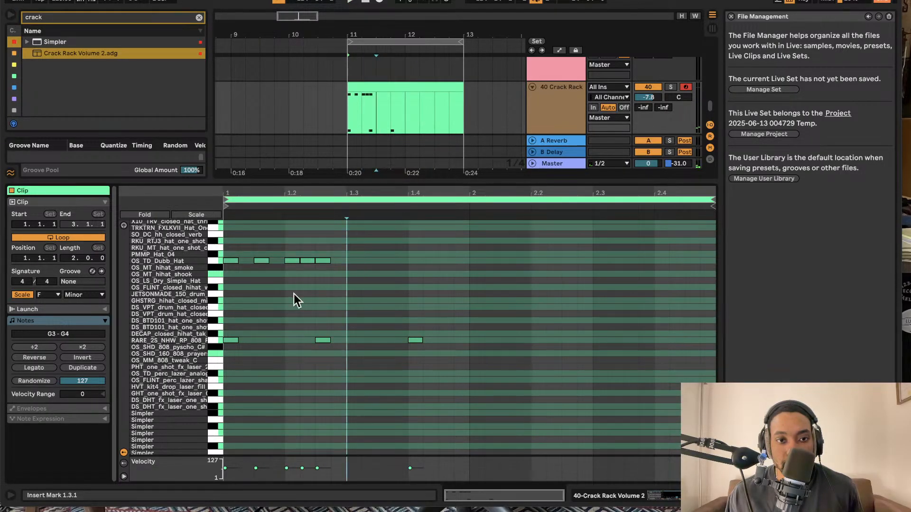
Place a DS_BTD101 hat one-shot hit (B♭3) at 1.3.1 and play the pattern
double_click(368, 288)
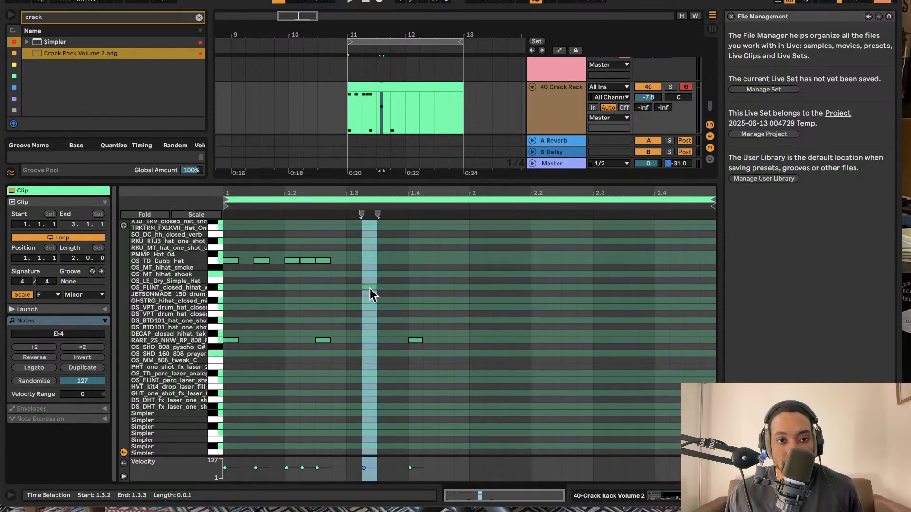
left_click_drag(369, 288, 352, 316)
key("space")
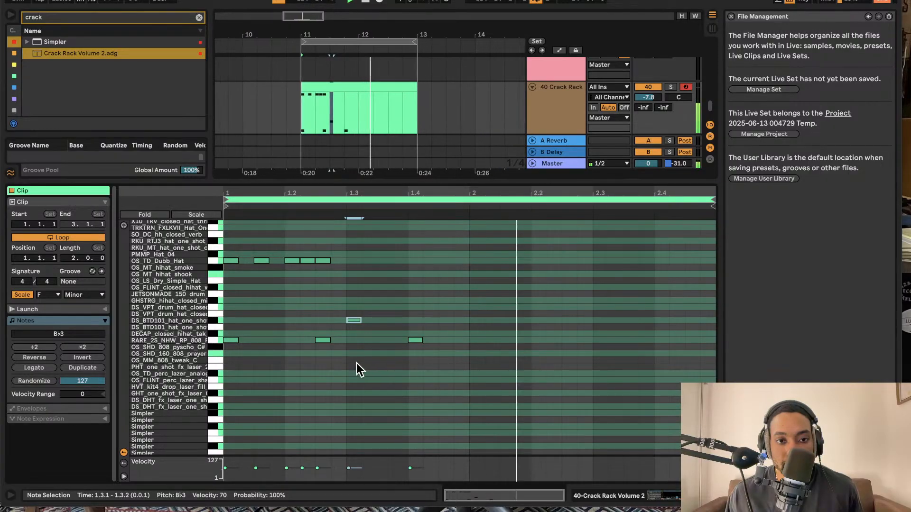
Duplicate the first bar's G4 and B♭3 hat hits and shift the copies to start at 2.1.1
left_click_drag(227, 251, 362, 323)
left_click_drag(362, 323, 363, 323)
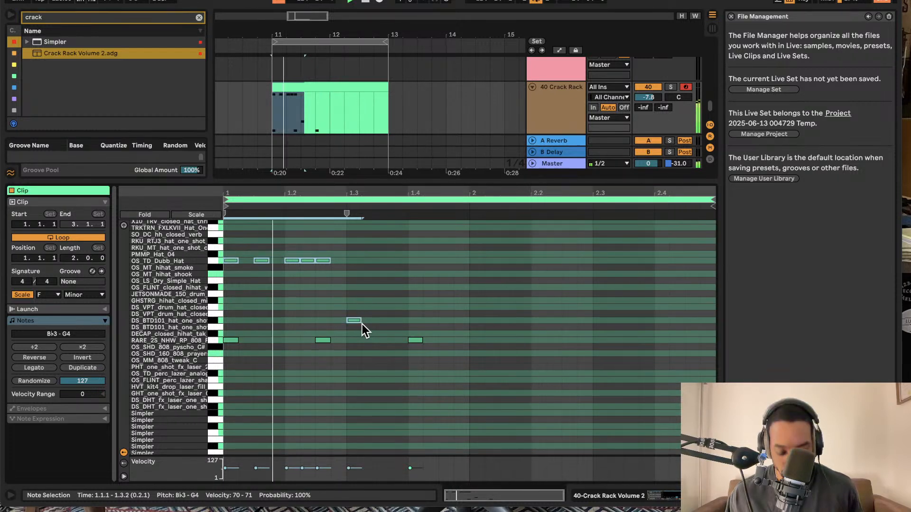
key("ctrl+d")
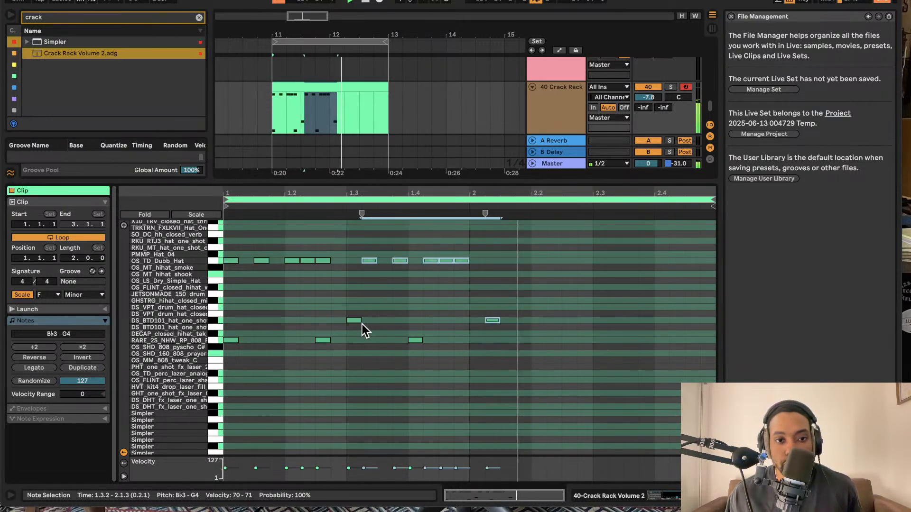
key("Right")
key("Right")
key("Right")
key("Right")
key("Right")
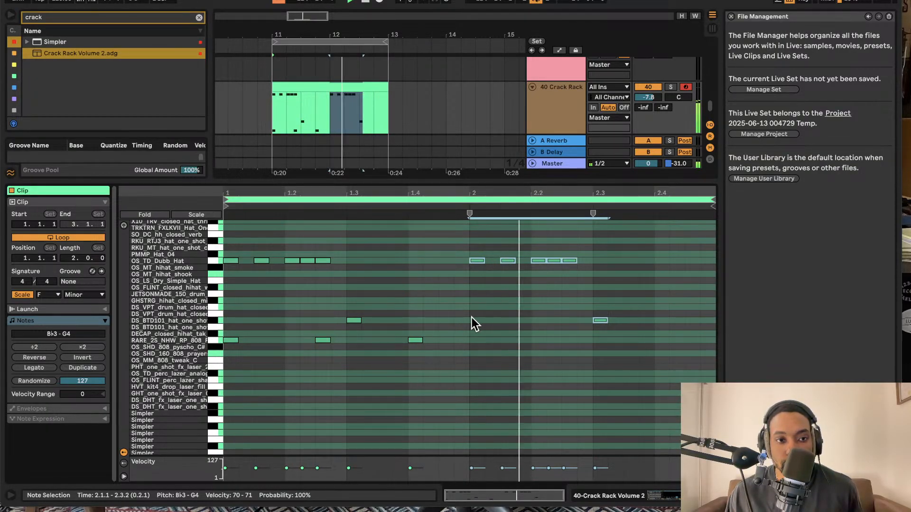
Try extra hat hits at 2.3.1 on the RKU_MT hat (A4) and OS_MT_hihat_shook (F4), and remove them
double_click(403, 288)
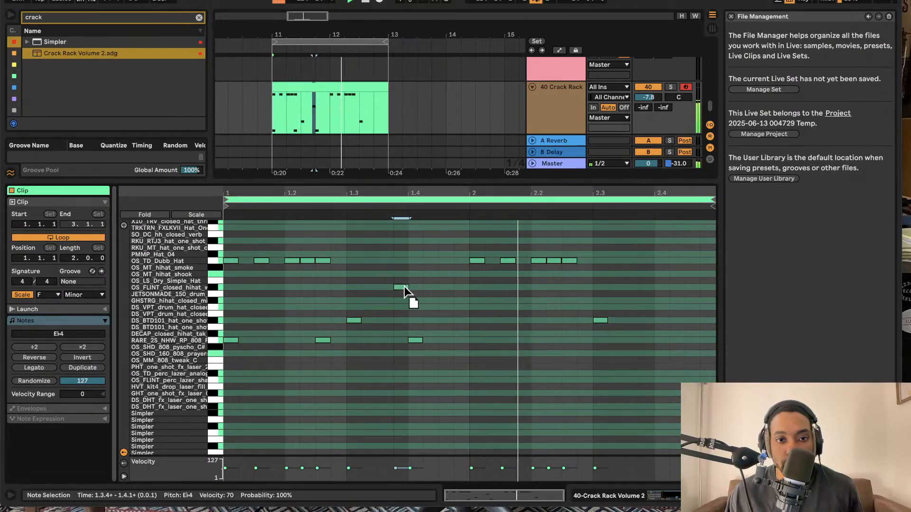
left_click_drag(404, 287, 601, 247)
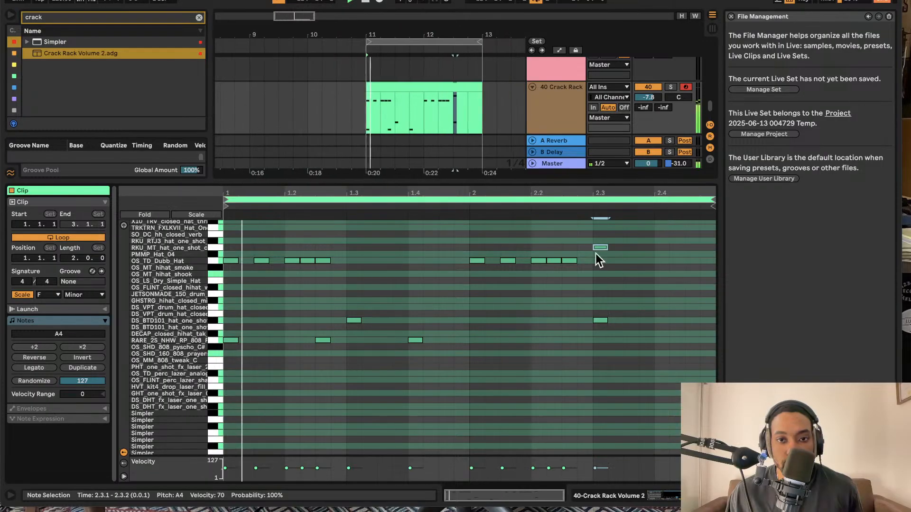
double_click(598, 247)
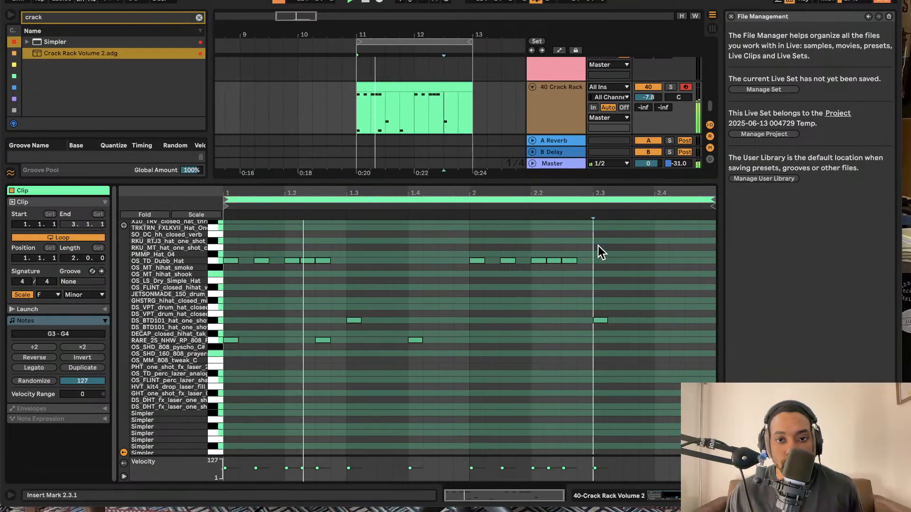
double_click(616, 280)
double_click(617, 280)
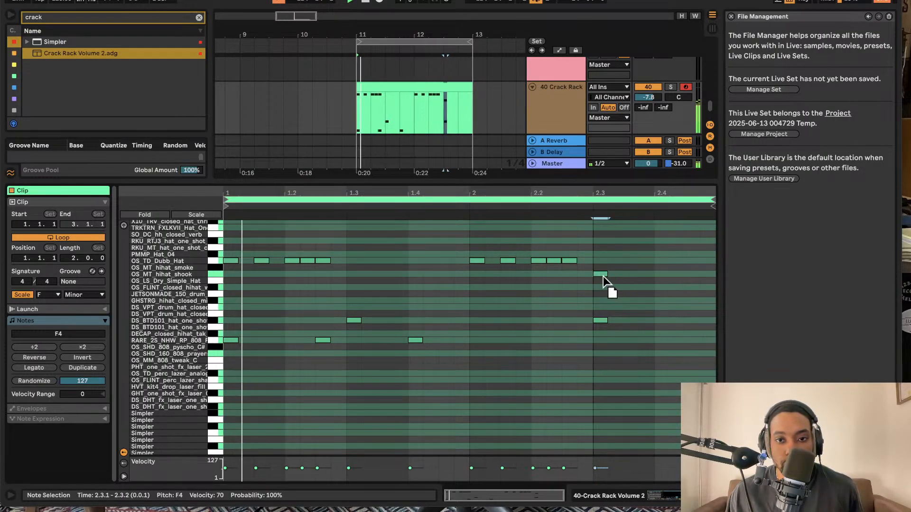
Add a JSB_VBND percussion hit (G5) at 2.3.3 and turn on the metronome
scroll(620, 247, "up", 3)
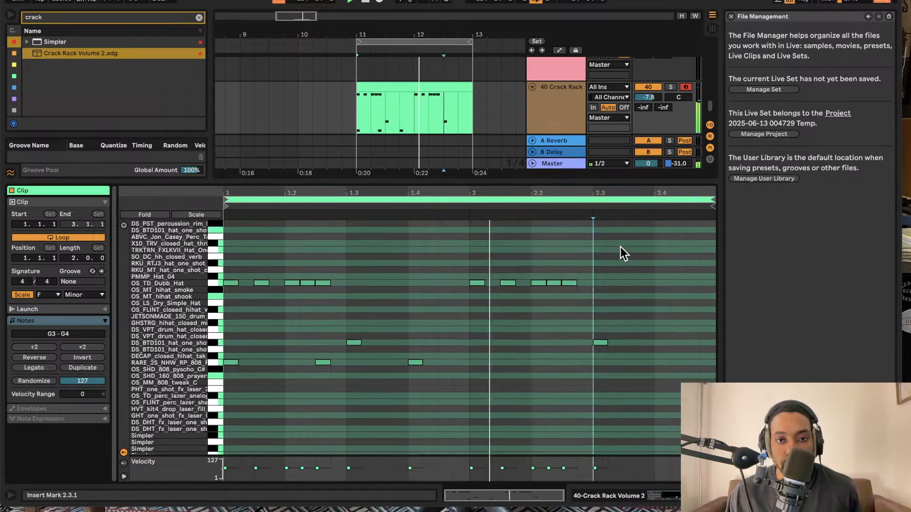
left_click(605, 247)
double_click(602, 234)
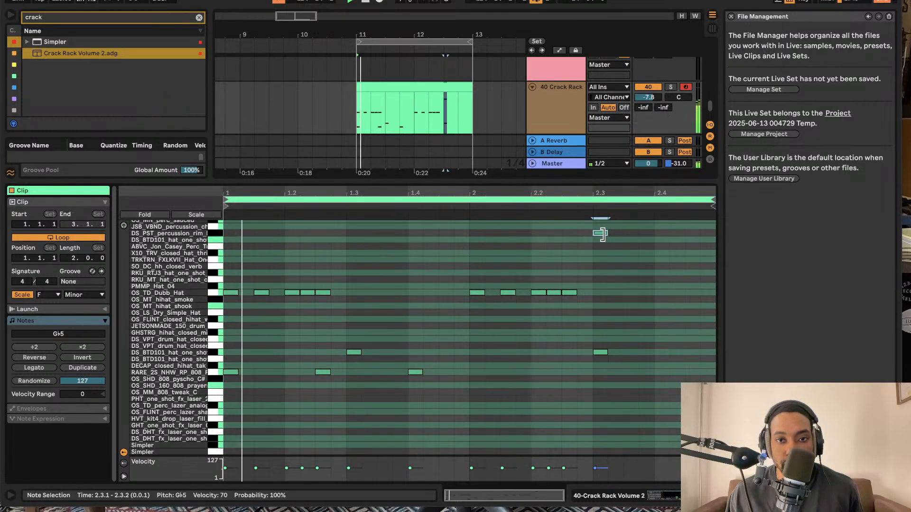
left_click_drag(602, 234, 634, 226)
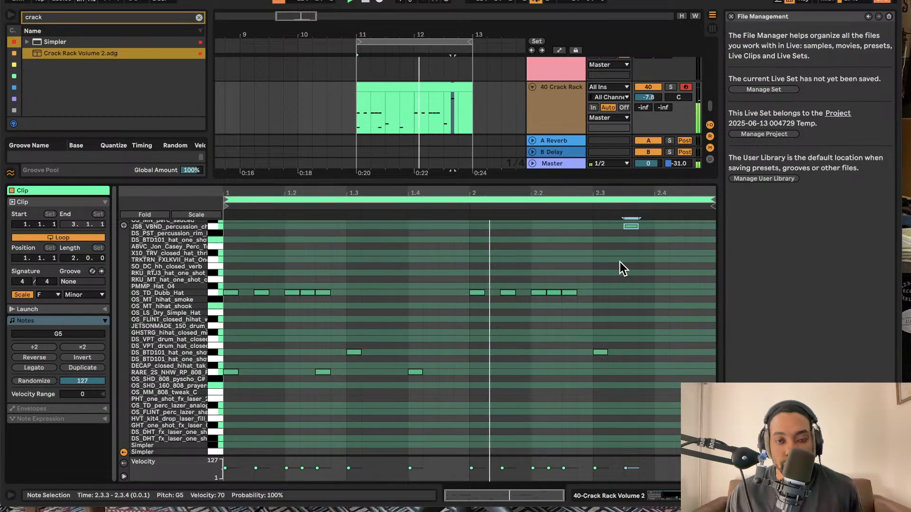
left_click(133, 2)
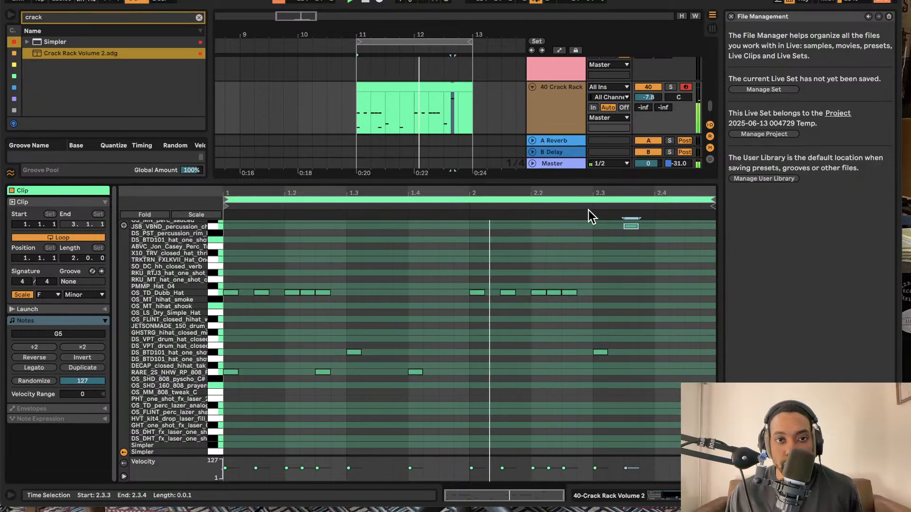
left_click(631, 226)
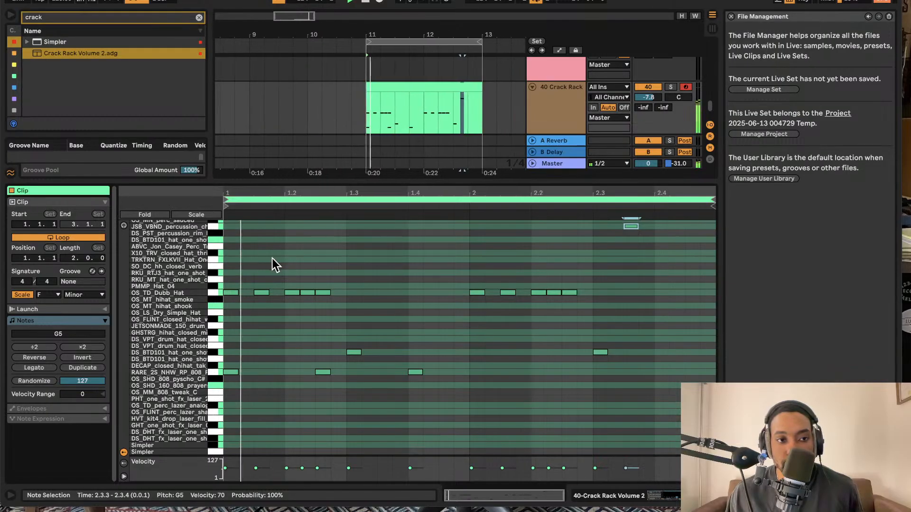
Add two TRKTRN_LXLVMK percussion hits (B5) and place them at 1.1.3 and 1.2.1
scroll(280, 246, "up", 2)
scroll(279, 246, "up", 1)
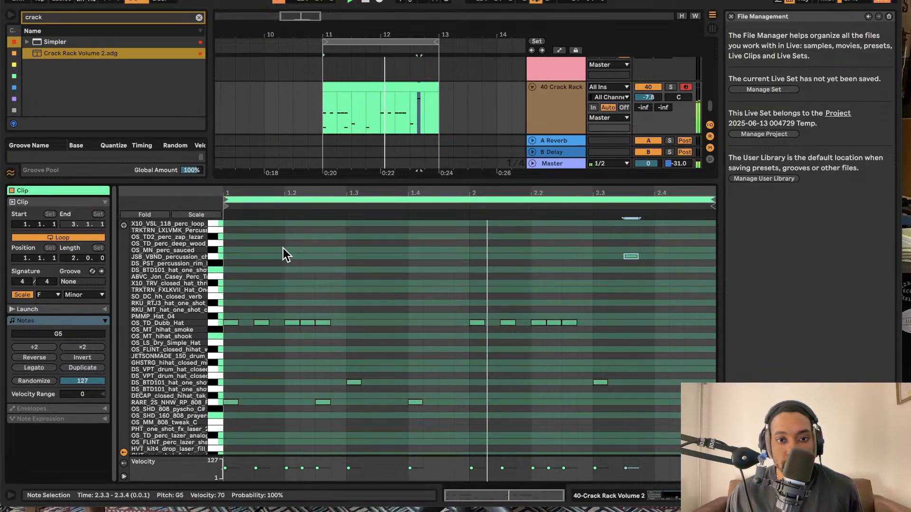
double_click(260, 231)
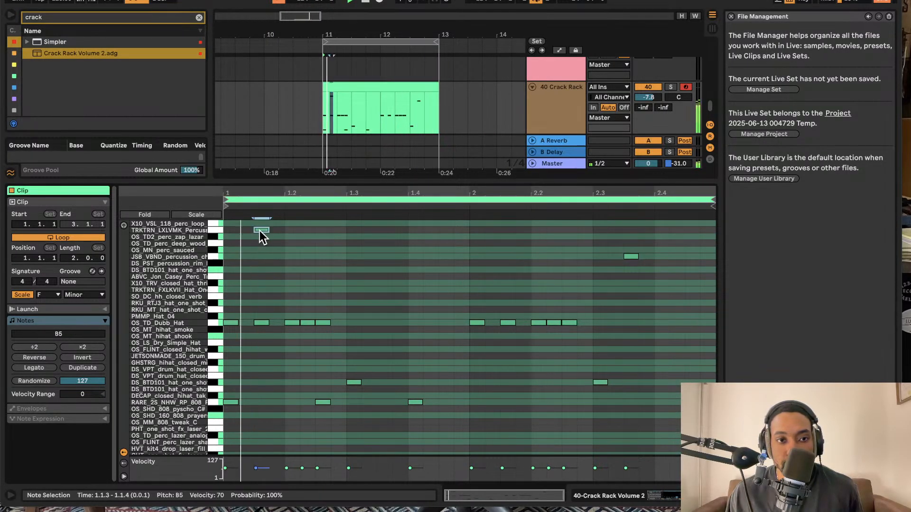
double_click(279, 230)
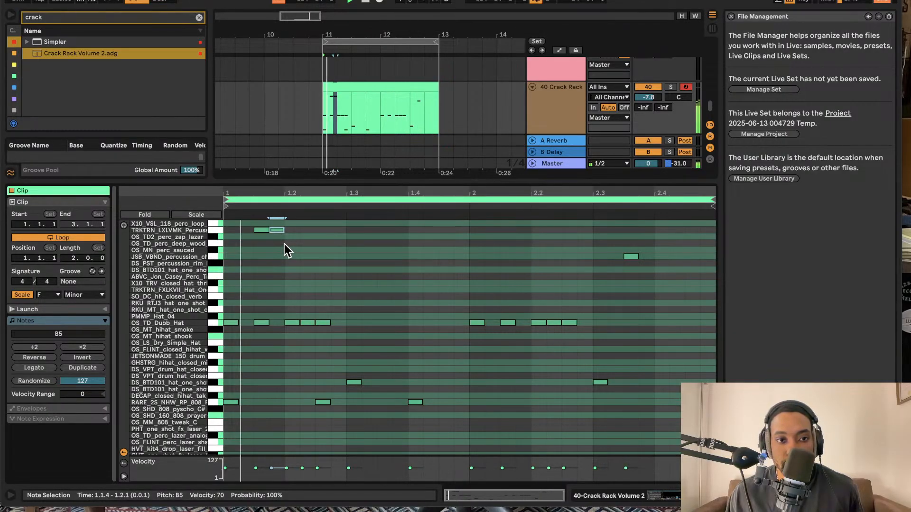
left_click_drag(263, 229, 289, 232)
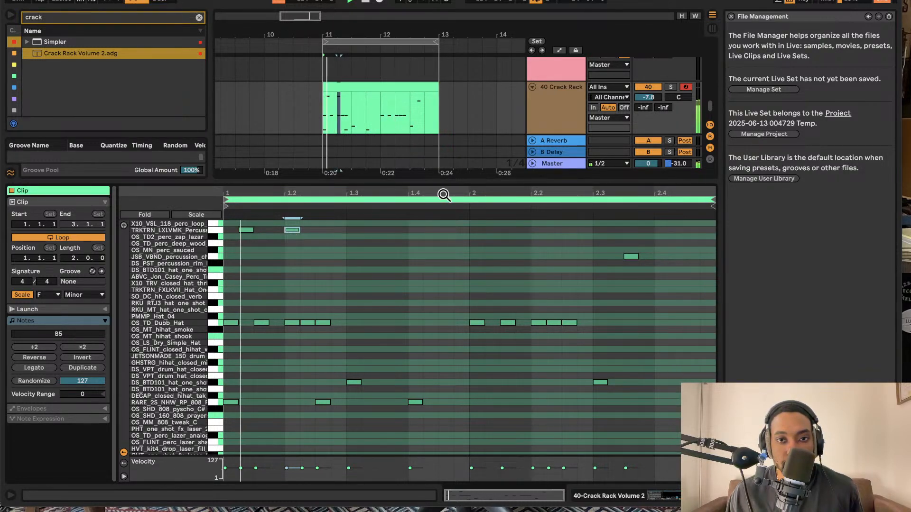
left_click_drag(248, 231, 264, 232)
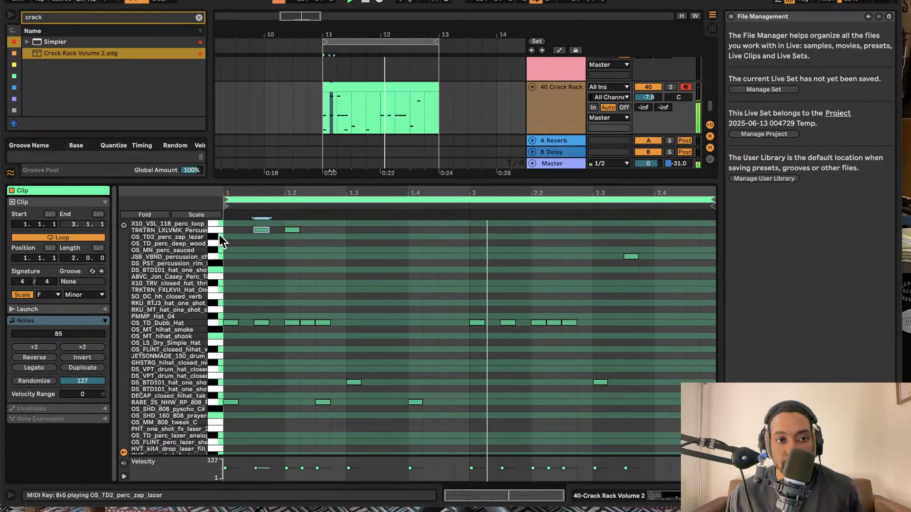
Deactivate the two TRKTRN_LXLVMK percussion hits (B5) and the JSB_VBND percussion hit (G5) at 2.3.3
left_click(292, 230, "shift")
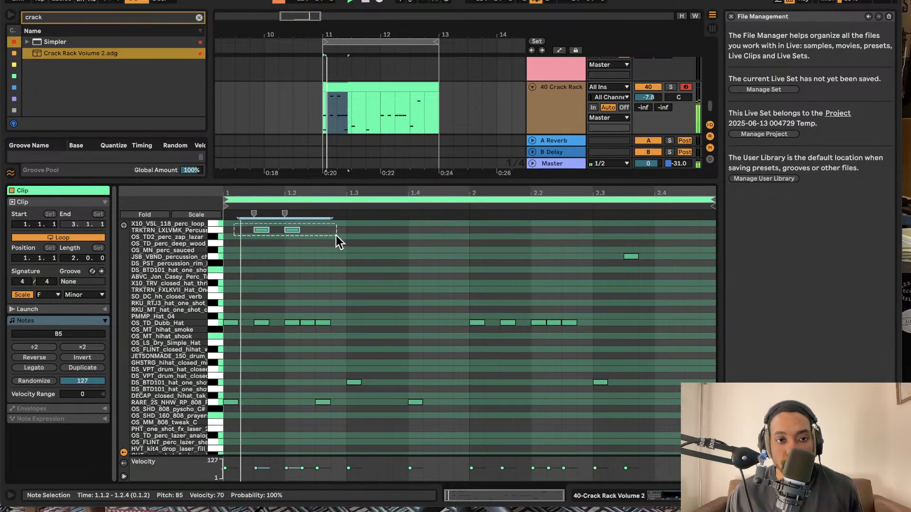
left_click(631, 256)
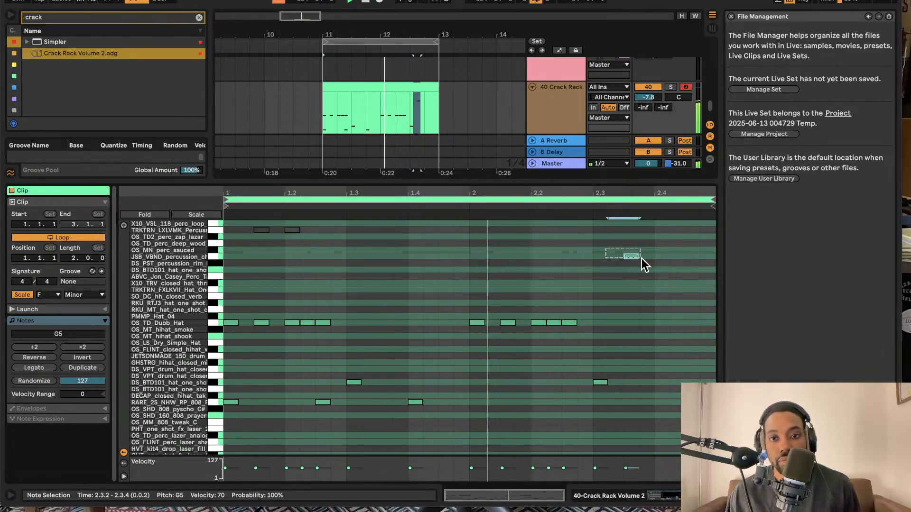
Add an OS_LD2_Kick_Taco kick (A♭-1) at 1.1.4 in the Crack Rack clip
scroll(254, 414, "down", 5)
scroll(256, 398, "down", 2)
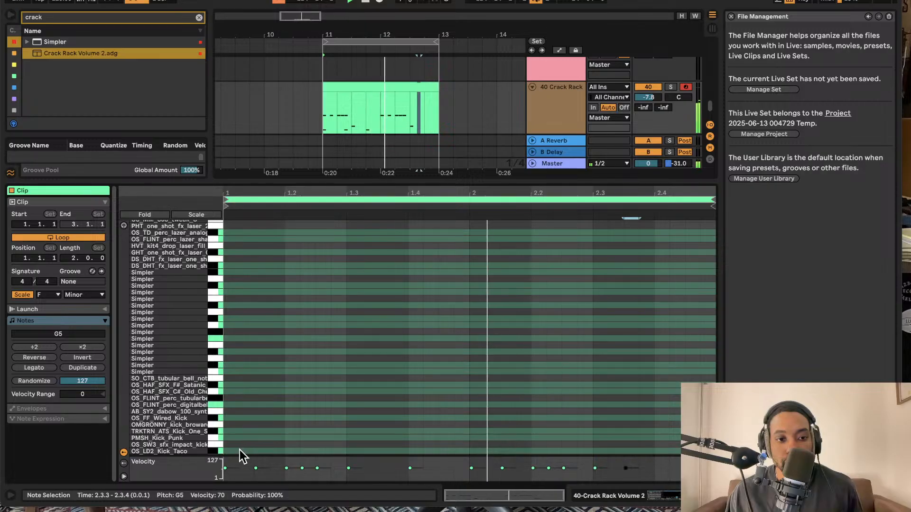
left_click(267, 451)
double_click(269, 451)
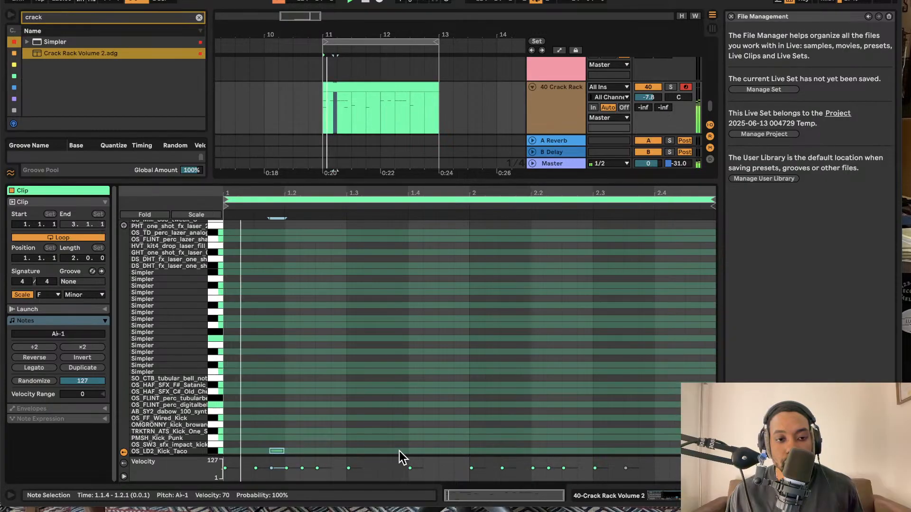
Try a second OS_LD2_Kick_Taco kick at 1.4.4, shift it to 1.4.2, and remove it
double_click(453, 450)
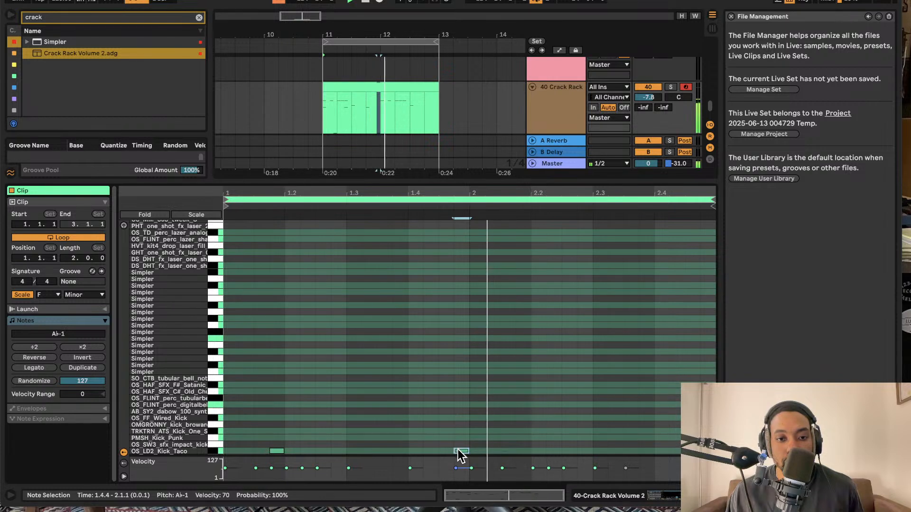
left_click_drag(454, 448, 425, 449)
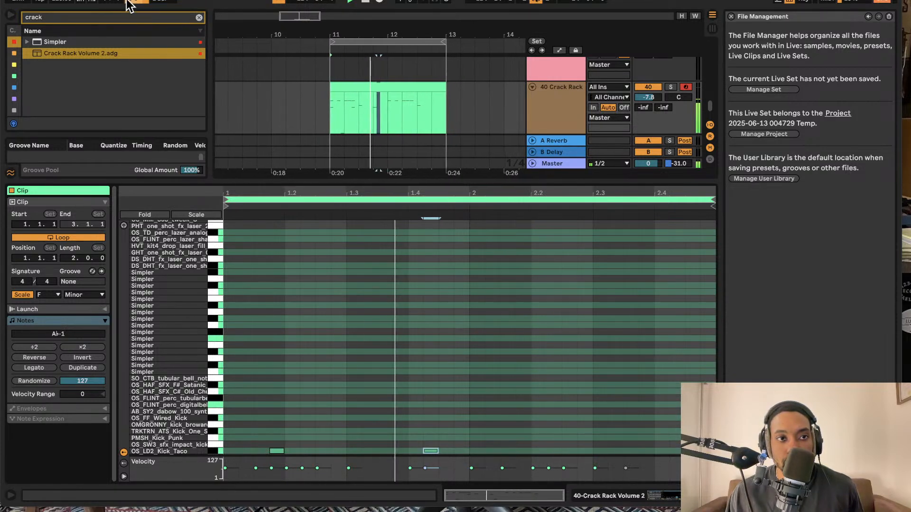
double_click(430, 450)
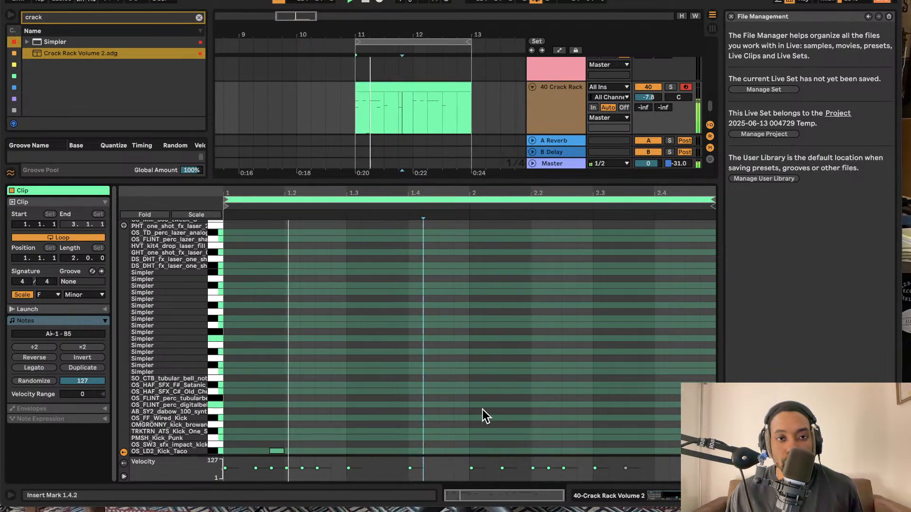
Collapse the clip editor to show the full arrangement and clear the browser search
scroll(377, 91, "down", 1)
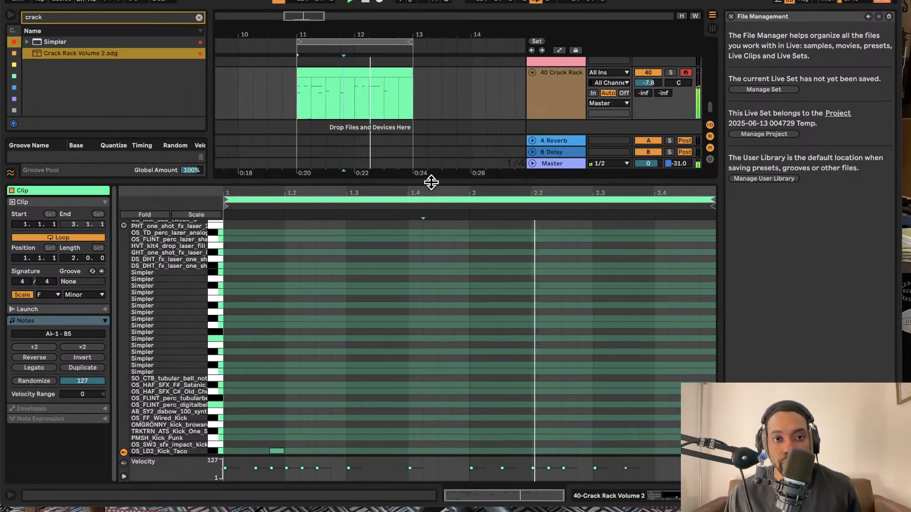
left_click_drag(431, 182, 448, 445)
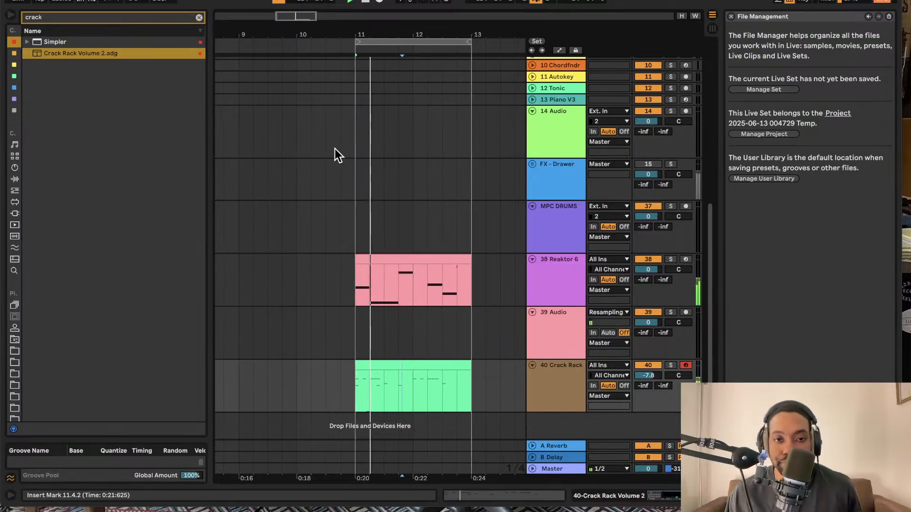
scroll(371, 183, "up", 3)
scroll(365, 176, "up", 3)
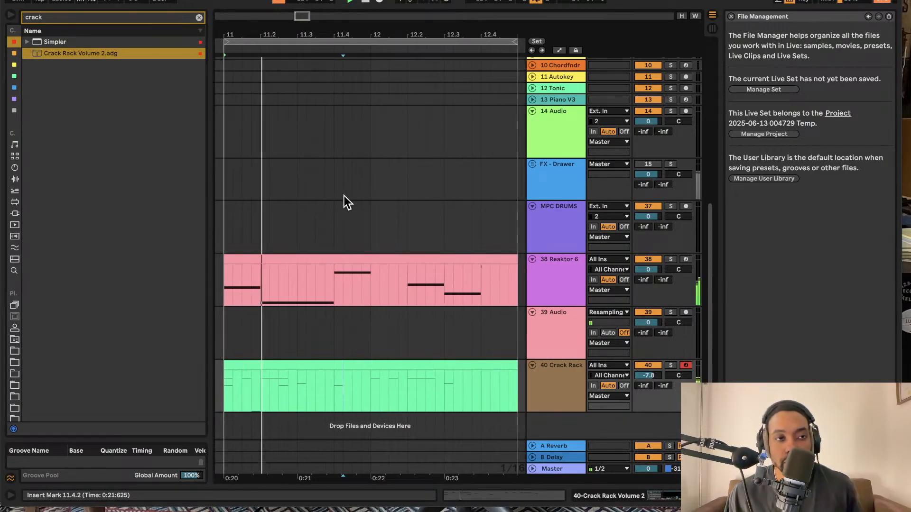
left_click(198, 18)
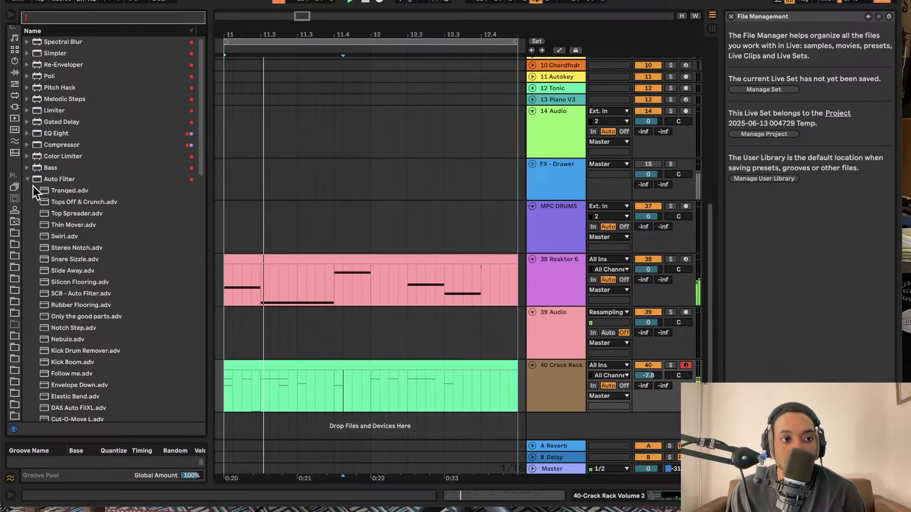
Unfold the Piano V3 track and insert an empty MIDI clip on it from 11.1.1 to 11.3.1
double_click(564, 99)
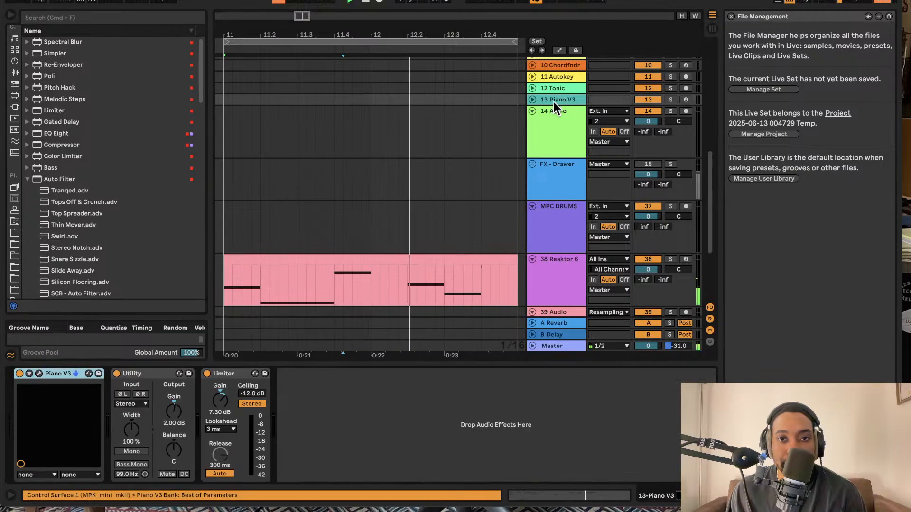
left_click(532, 100)
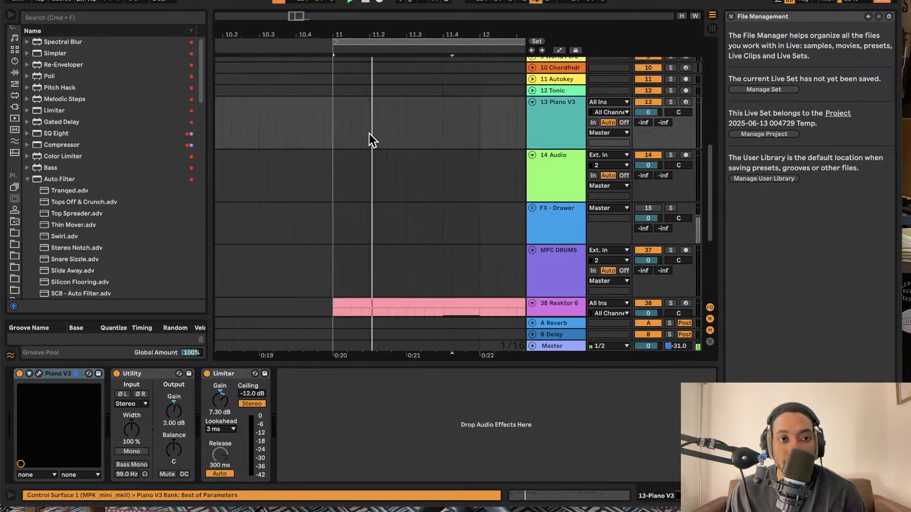
left_click_drag(334, 129, 406, 137)
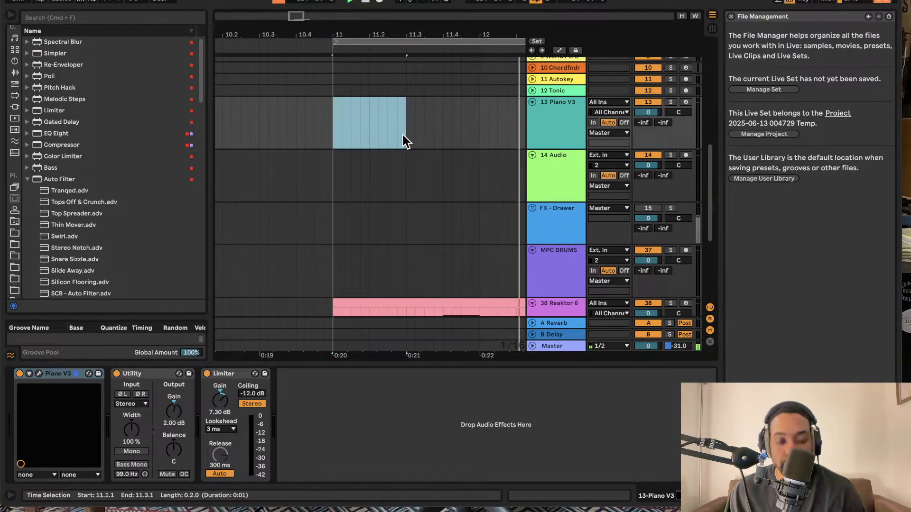
key("super+shift+m")
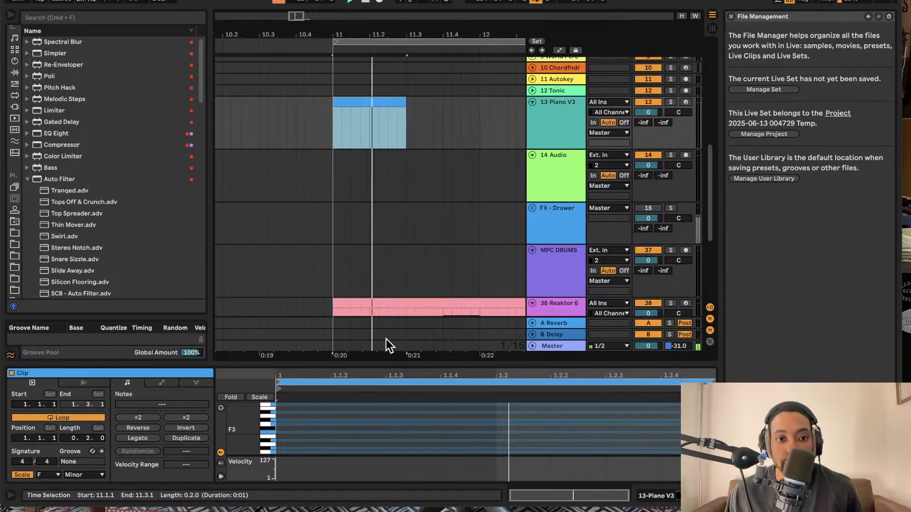
Try an E2 note at the start of the Piano V3 clip, remove it, and restart playback
left_click_drag(385, 364, 359, 178)
double_click(198, 257)
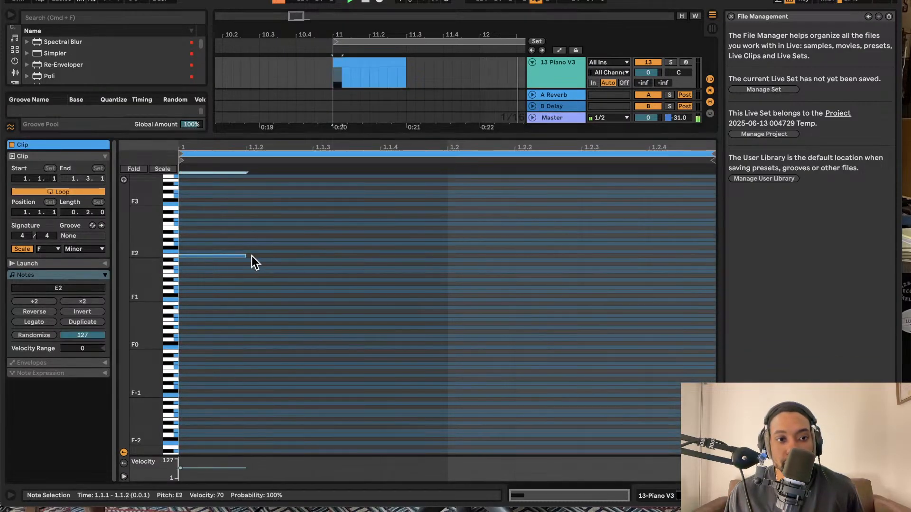
mouse_move(237, 257)
left_mouse_down()
mouse_move(243, 325)
mouse_move(248, 246)
mouse_move(247, 255)
left_mouse_up()
key("Delete")
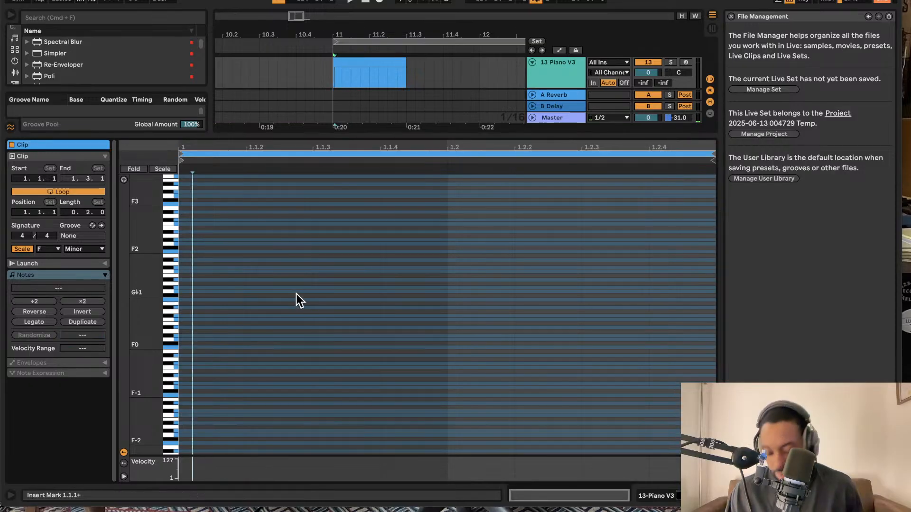
left_click_drag(425, 136, 463, 332)
key("space")
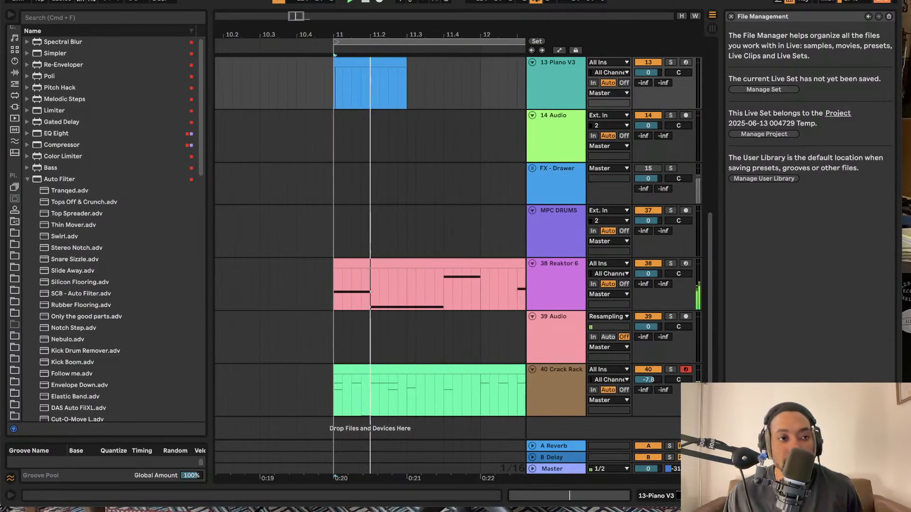
Look through the browser's VST3 plug-ins, audio effects and MIDI effects
left_click(15, 107)
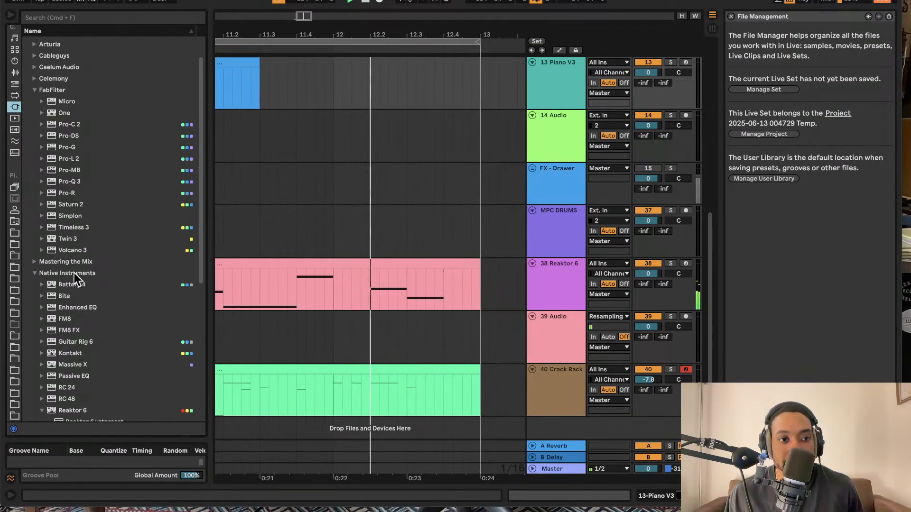
scroll(64, 280, "down", 3)
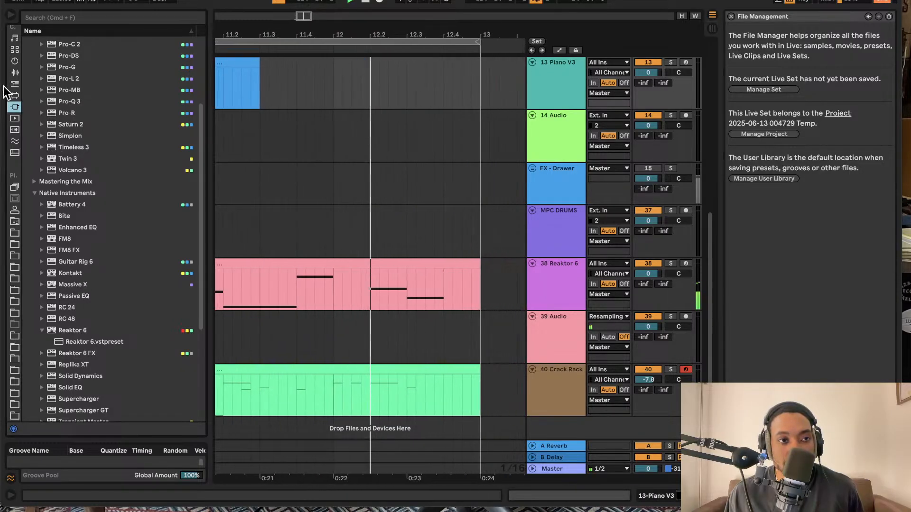
left_click(14, 72)
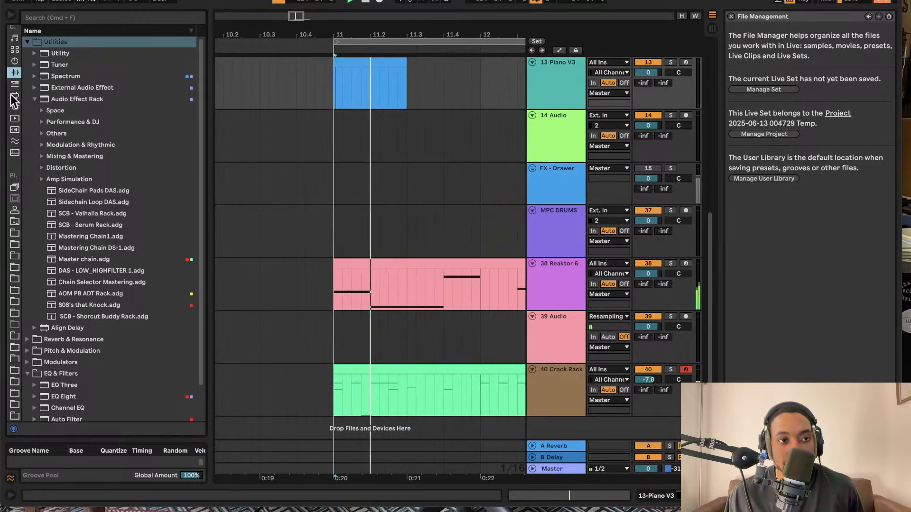
left_click(15, 107)
scroll(51, 105, "up", 5)
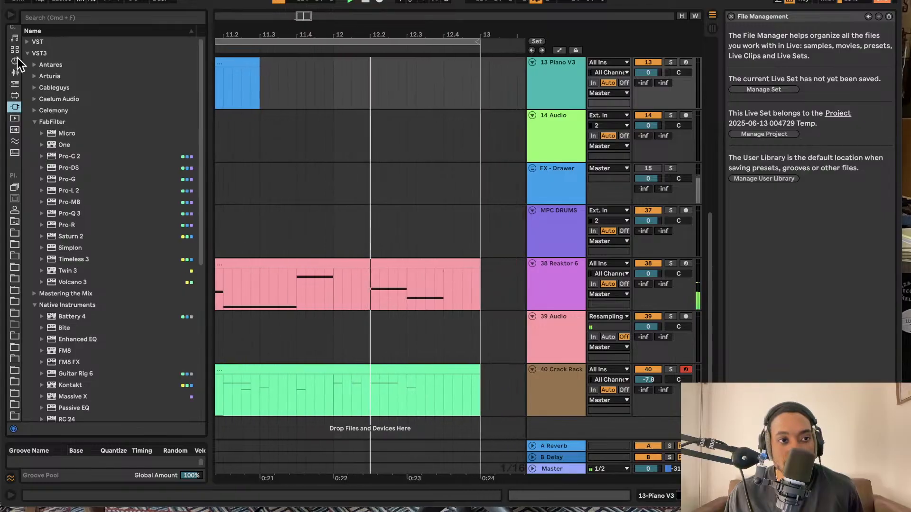
scroll(14, 285, "up", 3)
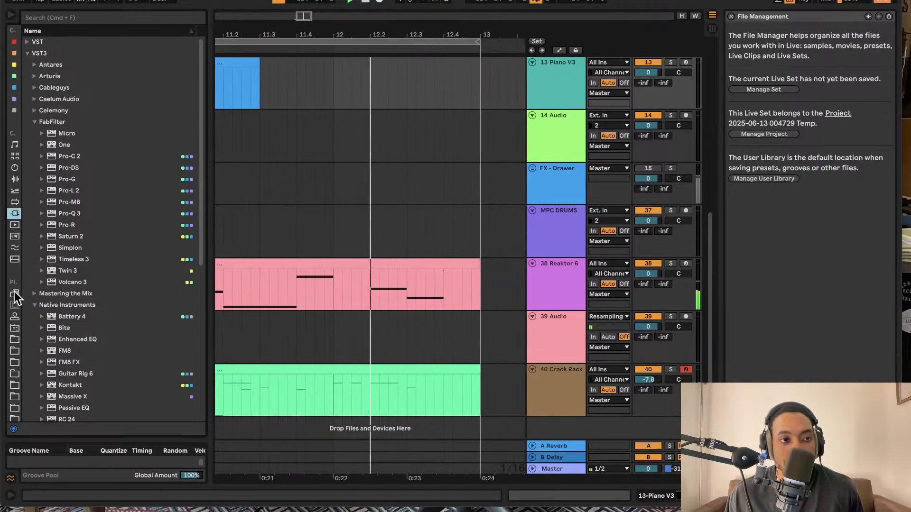
left_click(13, 202)
left_click(14, 191)
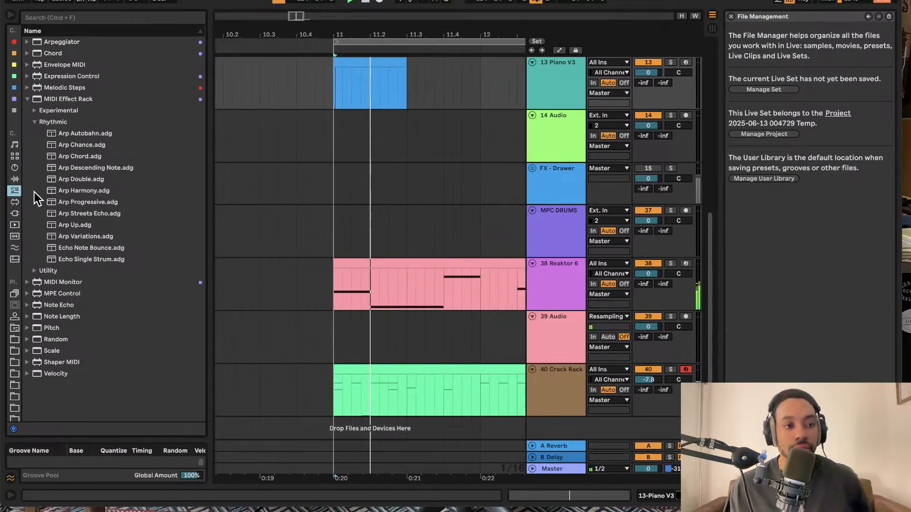
Browse the built-in instruments, audio and MIDI effects, and drum kits for something to add
left_click(14, 179)
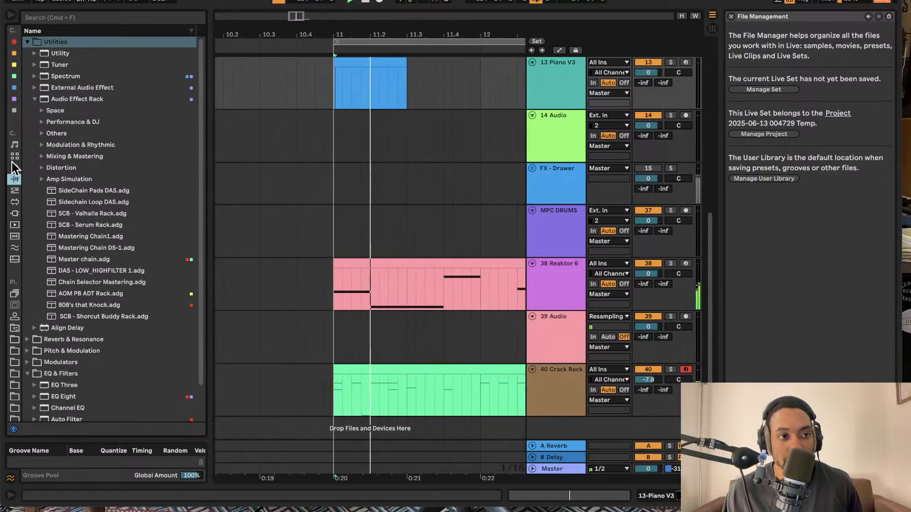
left_click(11, 167)
left_click(13, 160)
left_click(14, 172)
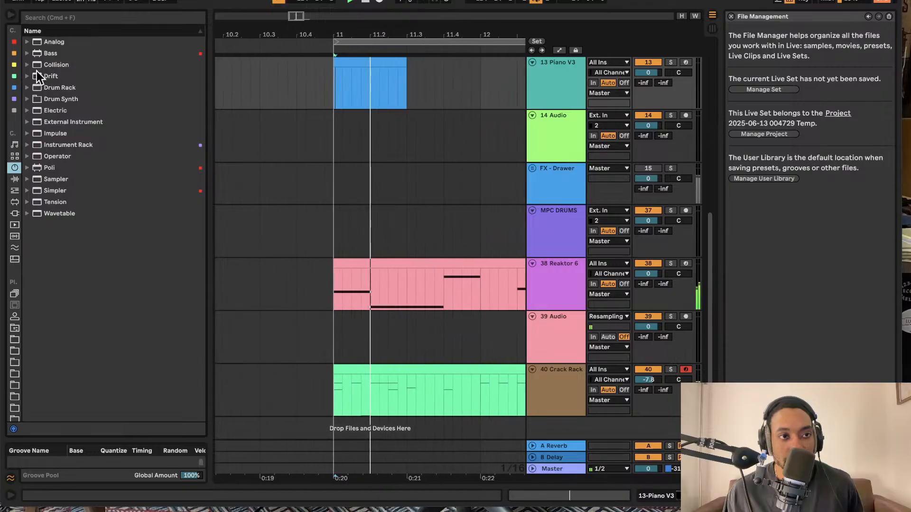
left_click(27, 45)
left_click(28, 46)
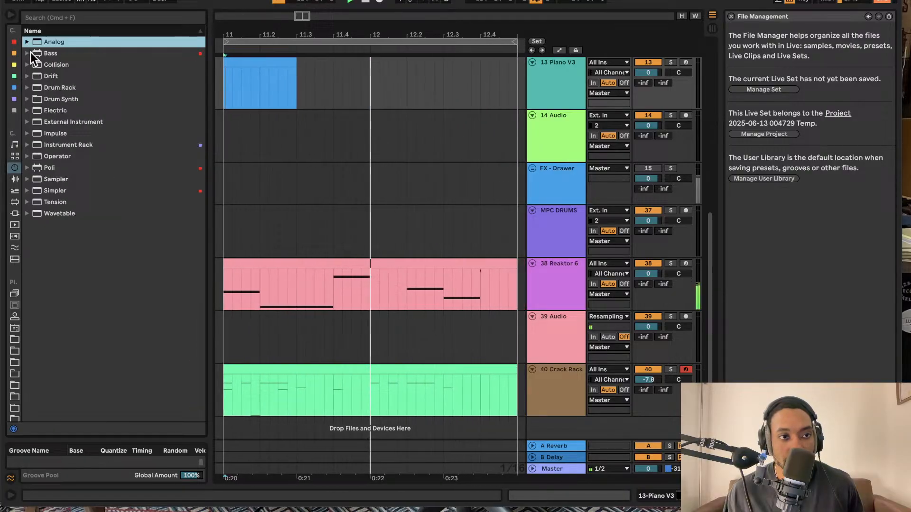
left_click(13, 180)
left_click(14, 190)
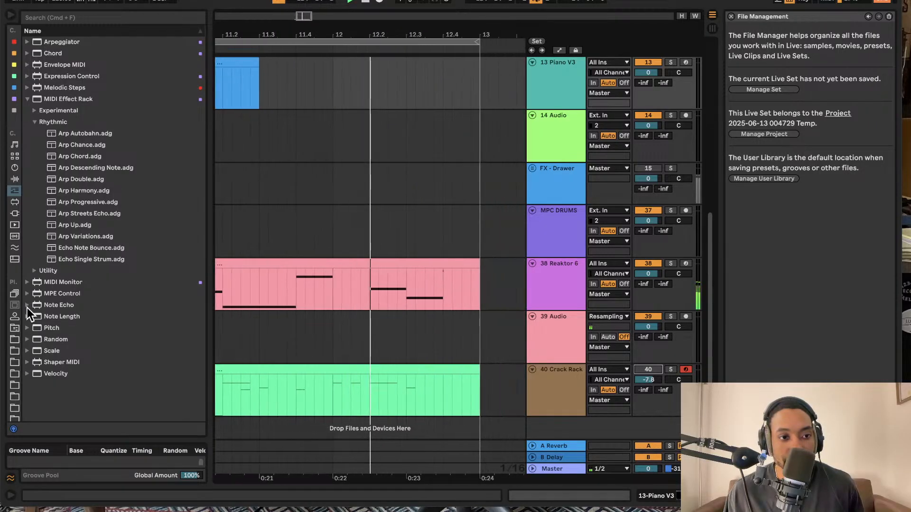
left_click(14, 156)
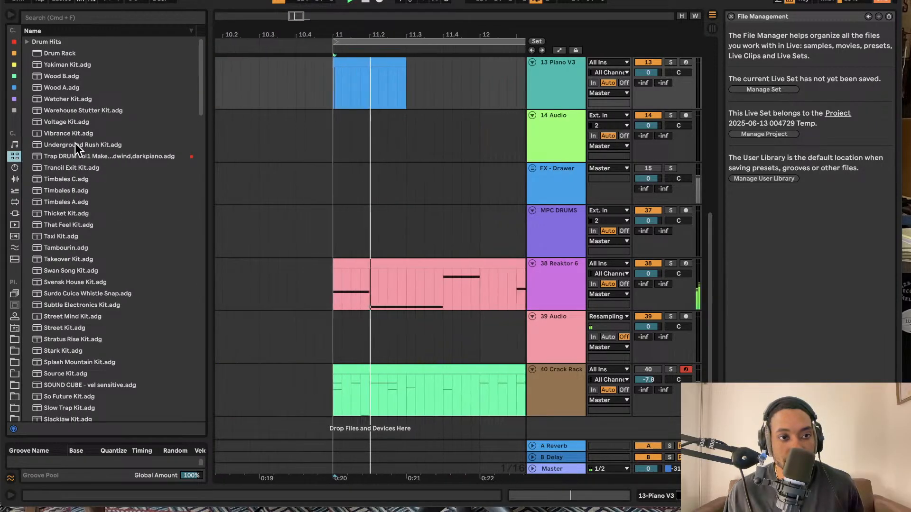
scroll(467, 195, "right", 2)
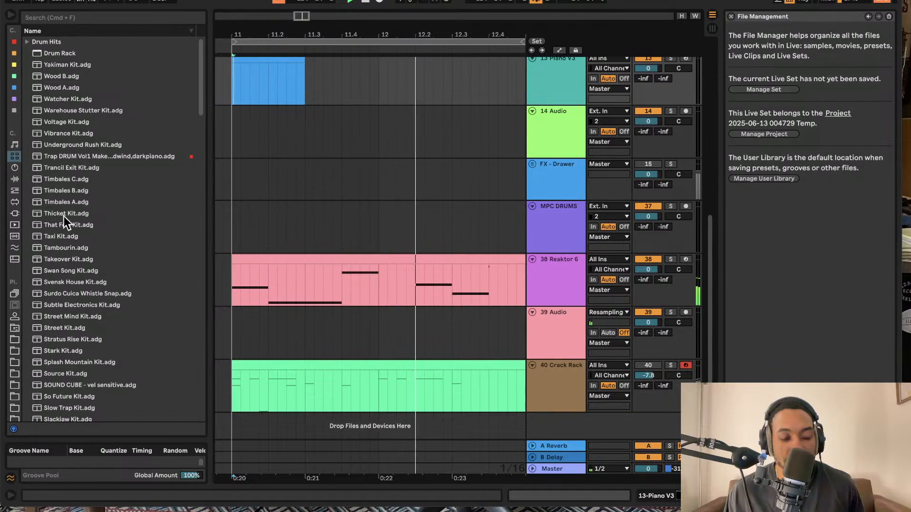
Find Captain Chords Epic among the VST productivity plug-ins and load it on a new track below Crack Rack
left_click(15, 214)
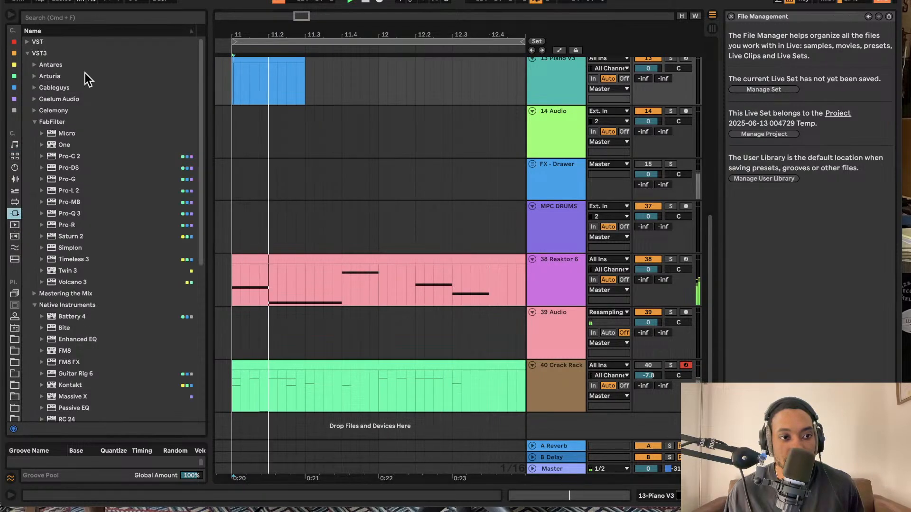
scroll(69, 226, "down", 10)
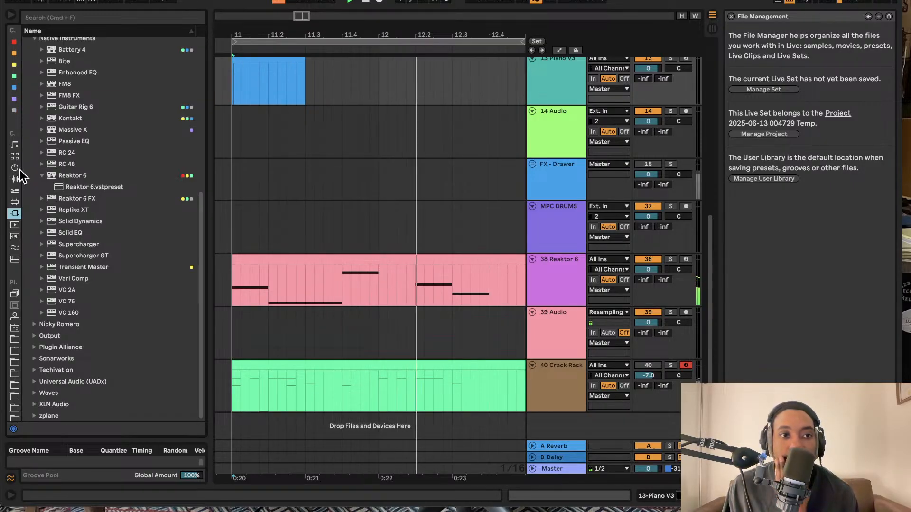
scroll(60, 114, "up", 10)
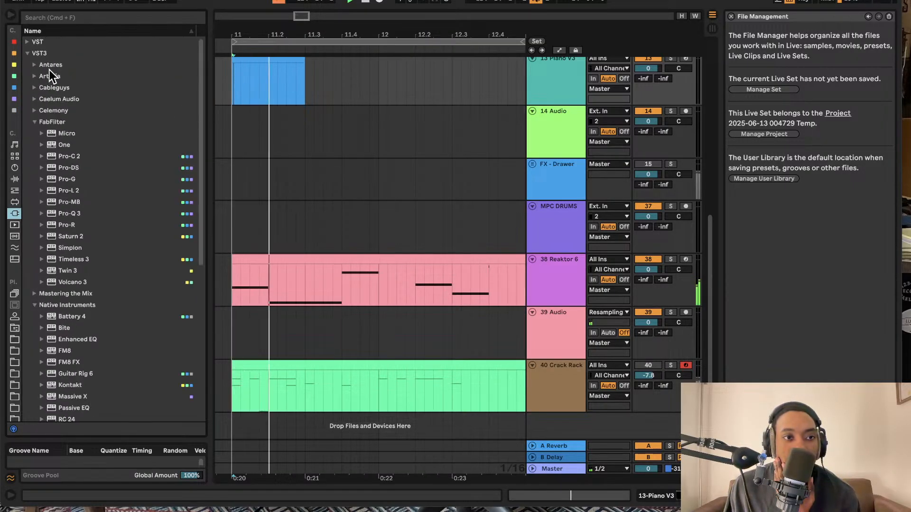
left_click(25, 41)
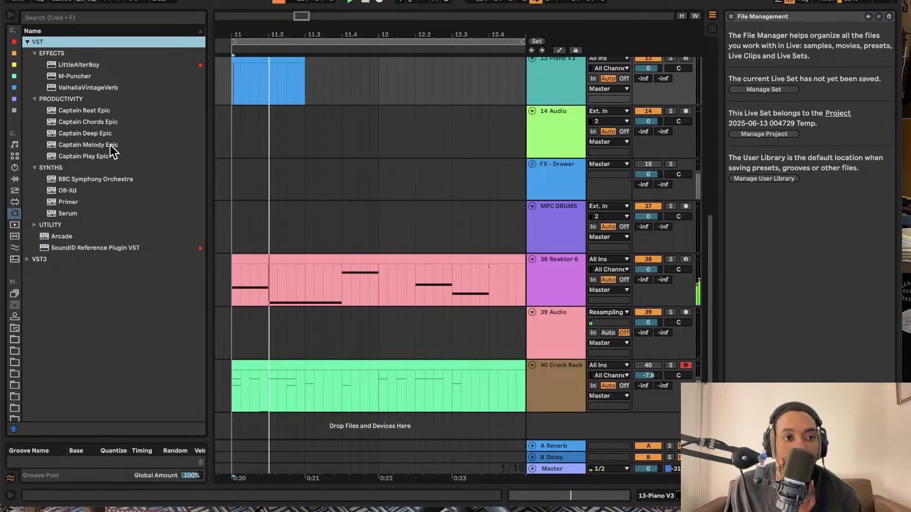
left_click_drag(93, 123, 533, 421)
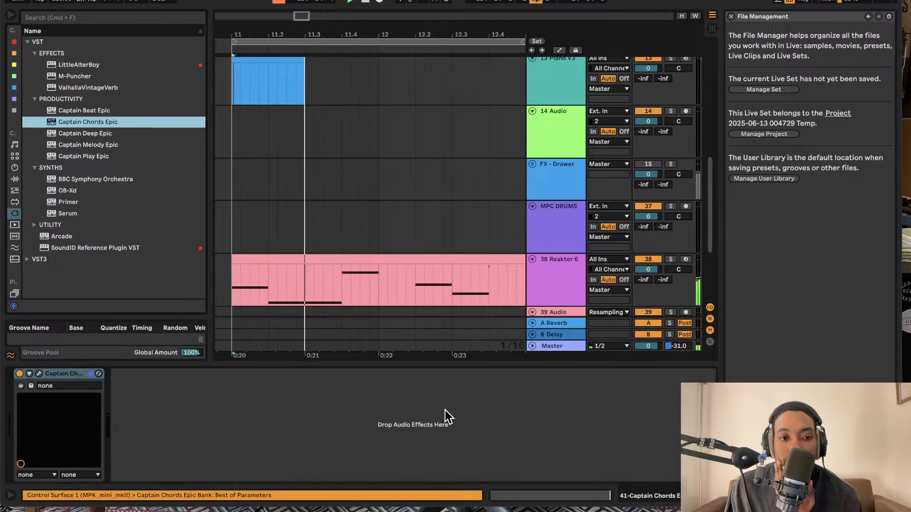
Open the Captain Chords Epic plug-in window and start writing music in the key of F with the Minor scale
left_click(41, 373)
left_click(369, 211)
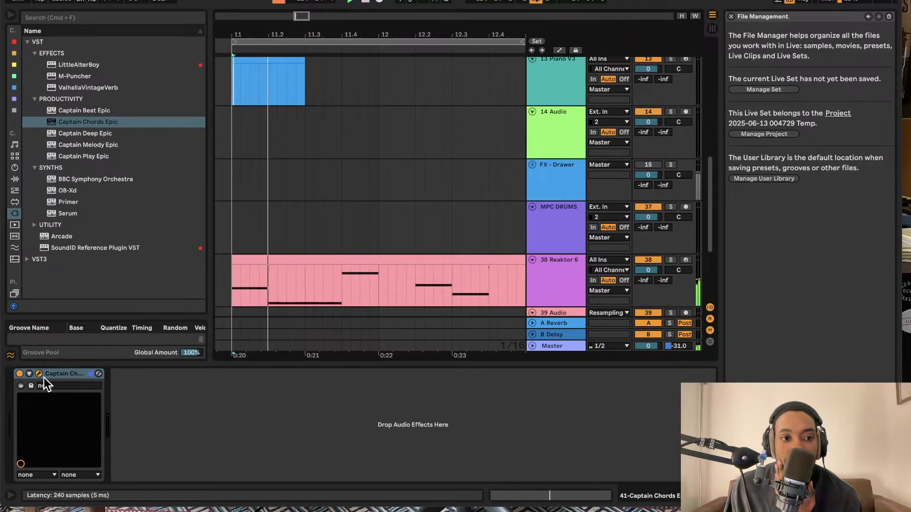
left_click(42, 375)
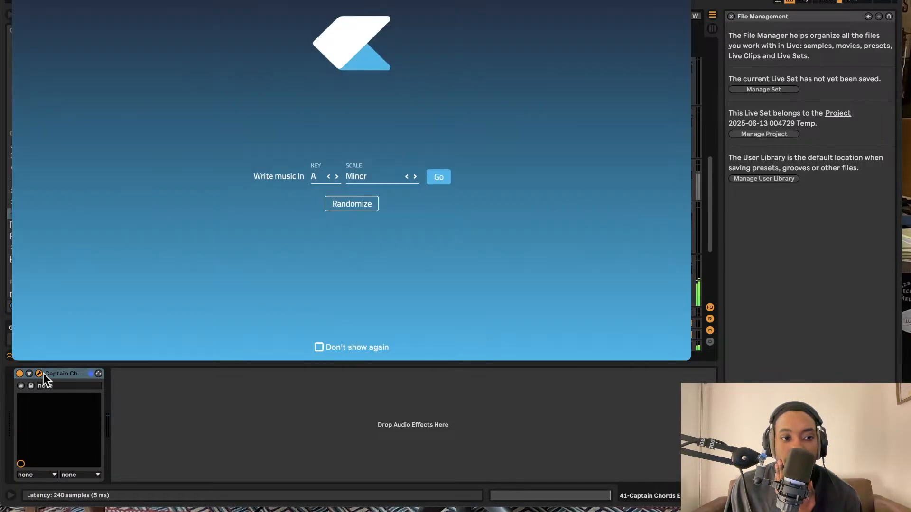
left_click(323, 178)
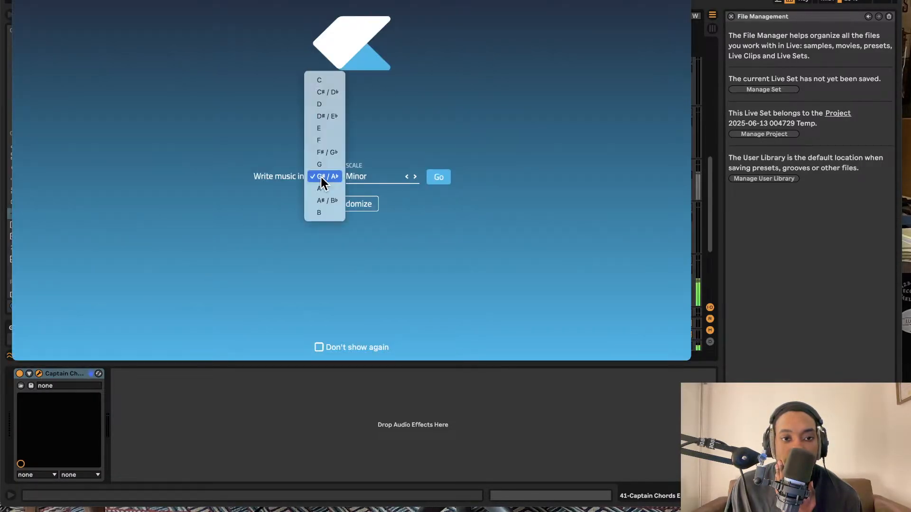
left_click(327, 144)
left_click(366, 178)
left_click(441, 183)
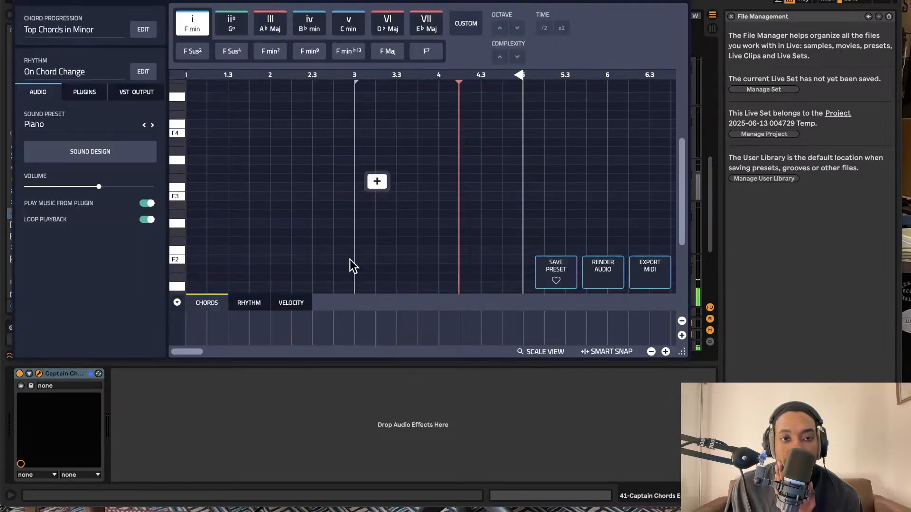
Lower the 39 Audio track's volume to -16.9 dB and add an F min chord at bar 1 in Captain Chords Epic
scroll(284, 195, "down", 1)
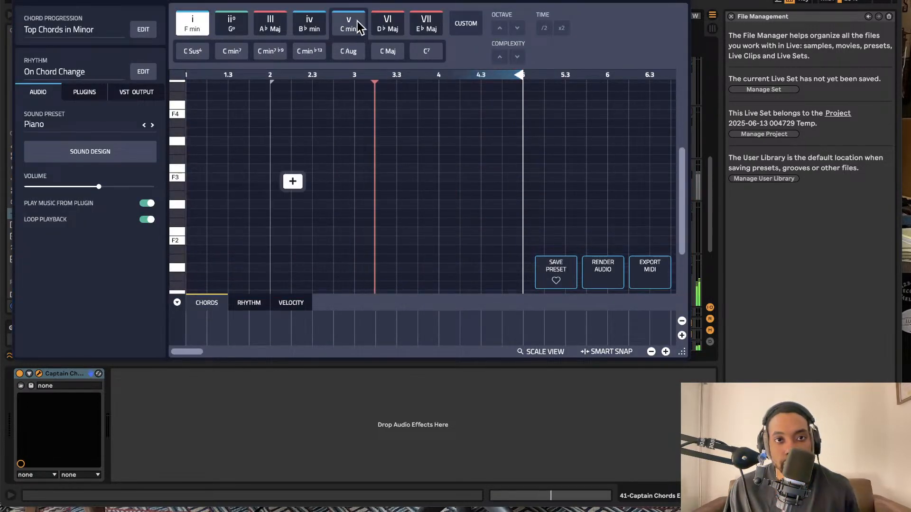
left_click_drag(479, 1, 173, 13)
scroll(593, 252, "down", 5)
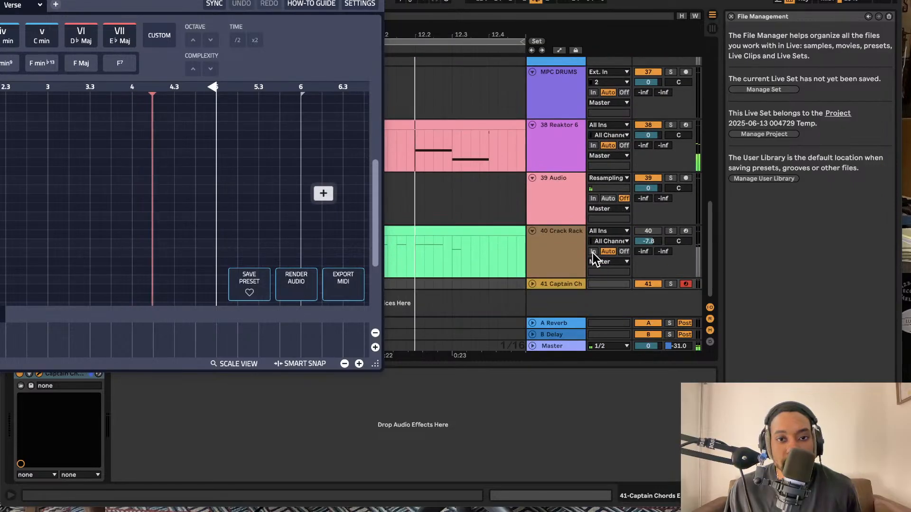
left_click_drag(656, 189, 637, 190)
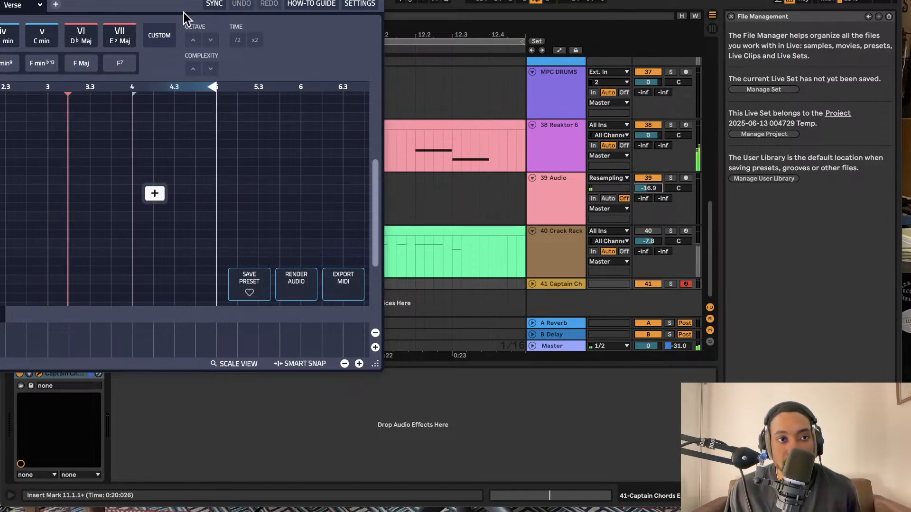
left_click_drag(183, 12, 445, 19)
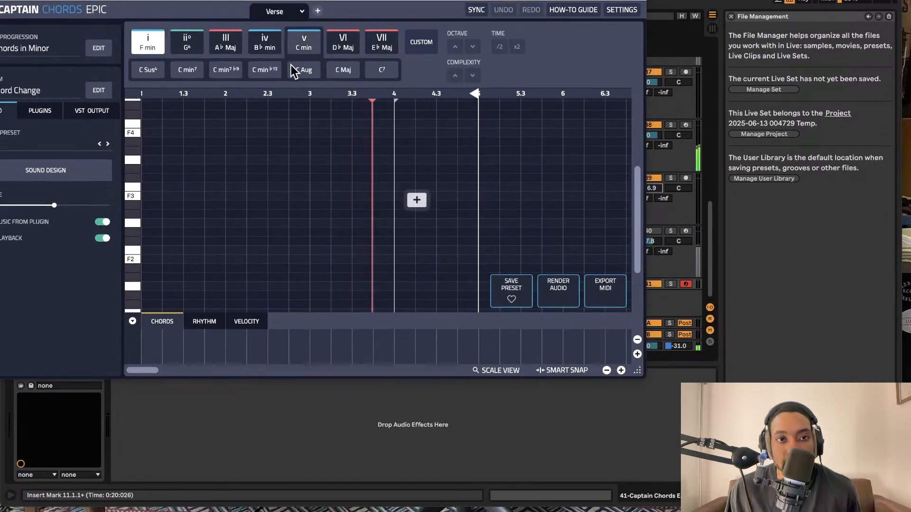
left_click(170, 198)
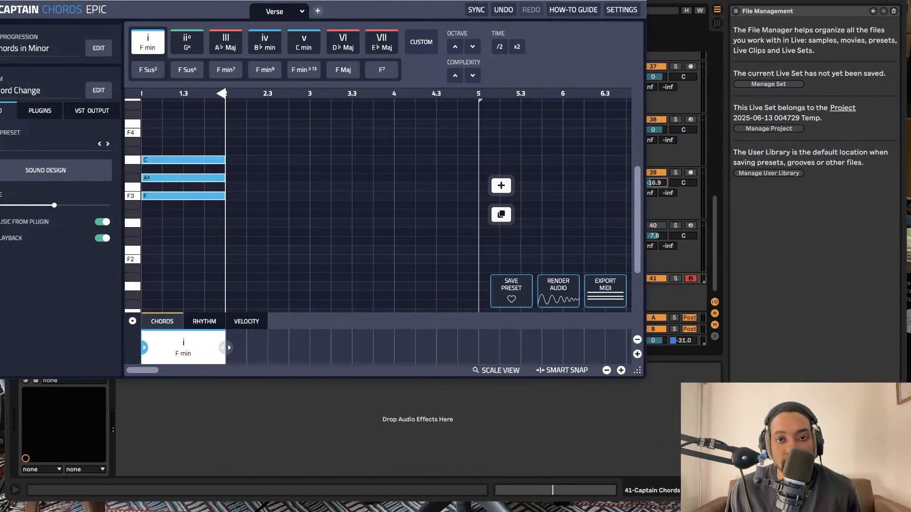
Reduce the 39 Audio track's volume further to -38.6 dB and restart playback
left_click_drag(516, 1, 274, 41)
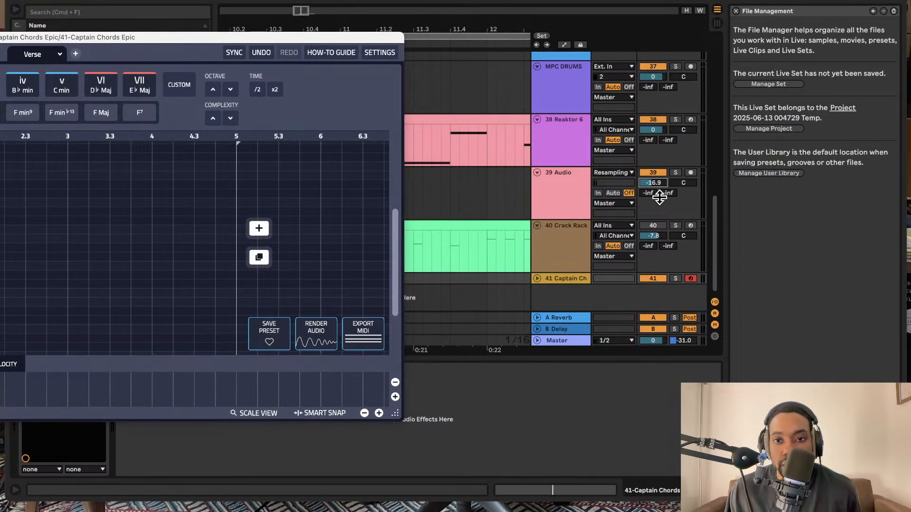
left_click_drag(660, 197, 660, 213)
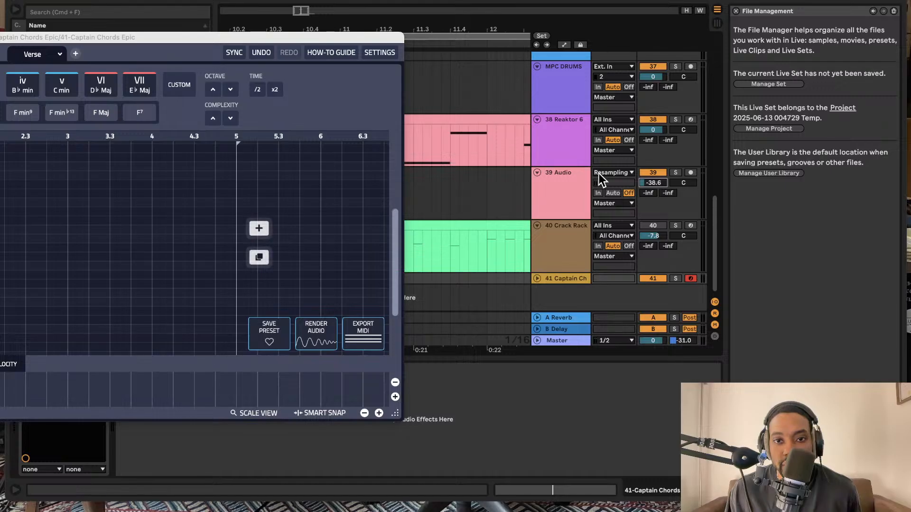
key("space")
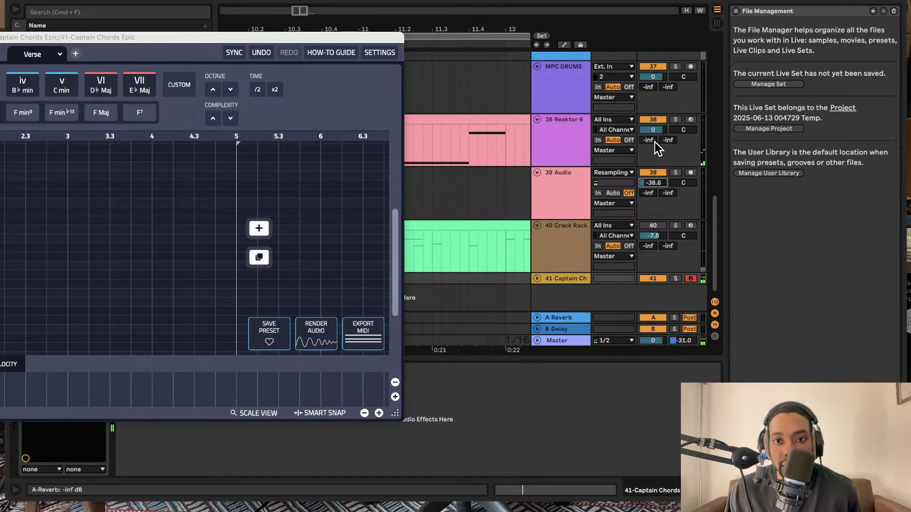
Unfold the Captain Chords Epic track in the arrangement and set its volume to -22.6 dB
left_click_drag(309, 38, 640, 409)
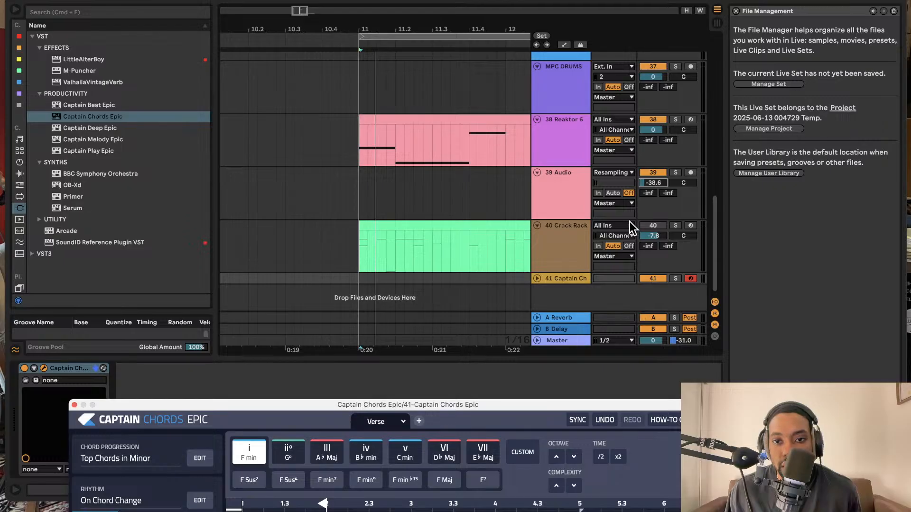
left_click(536, 278)
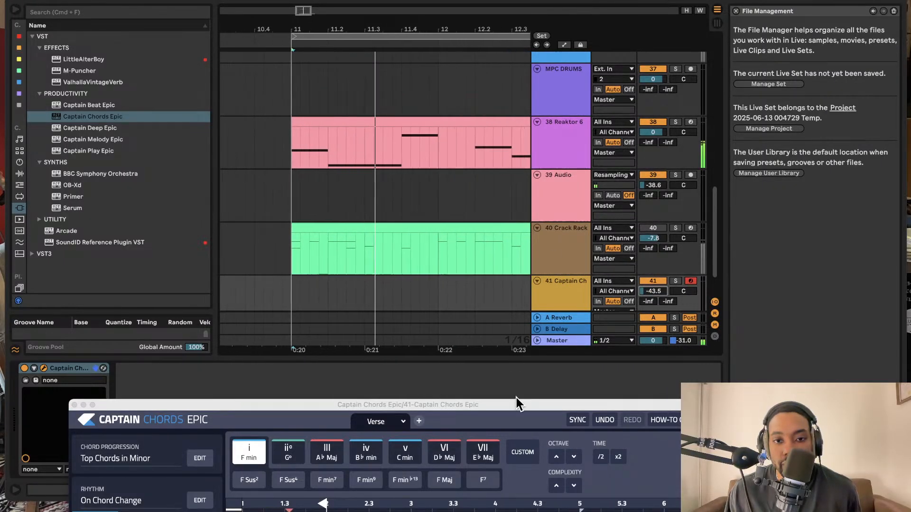
left_click_drag(516, 404, 231, 103)
left_click_drag(652, 239, 662, 229)
scroll(653, 239, "up", 1)
scroll(662, 250, "down", 3)
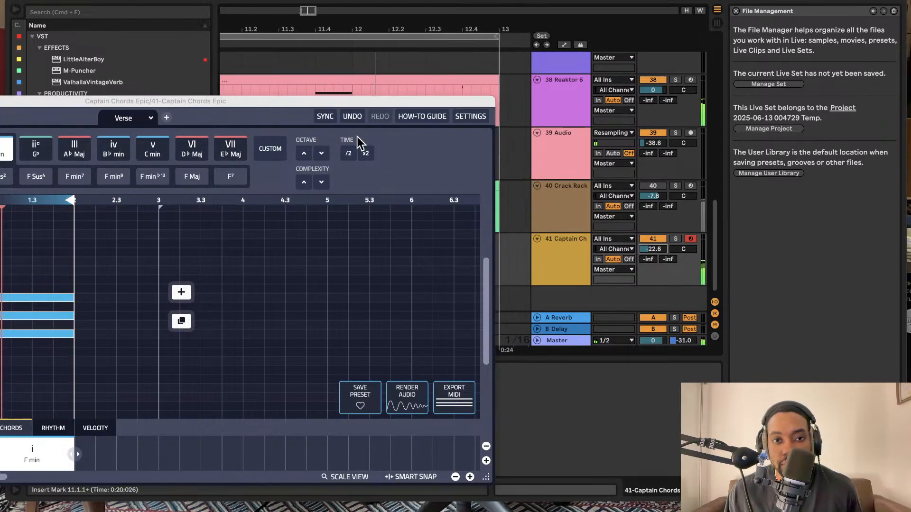
Audition other scale chords such as G° and A♭ Maj at bar 1, ending back on F min
left_click_drag(308, 104, 515, 19)
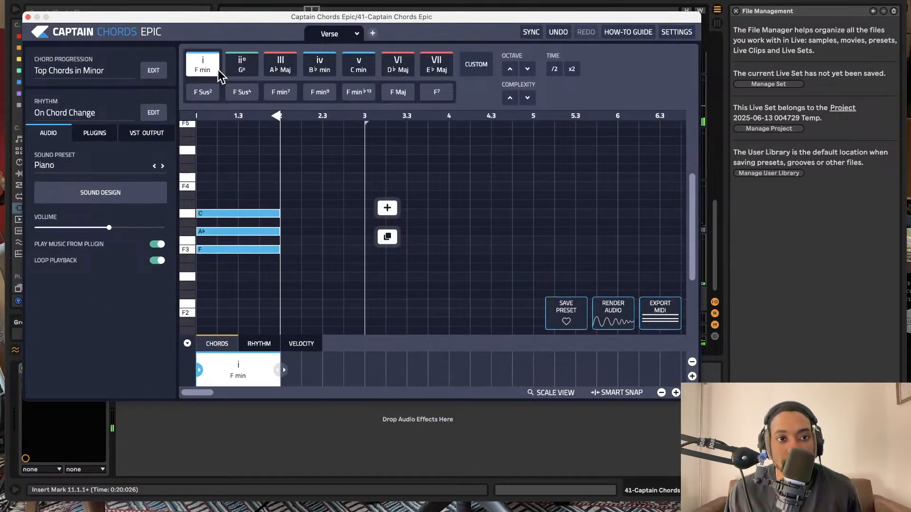
left_click(242, 64)
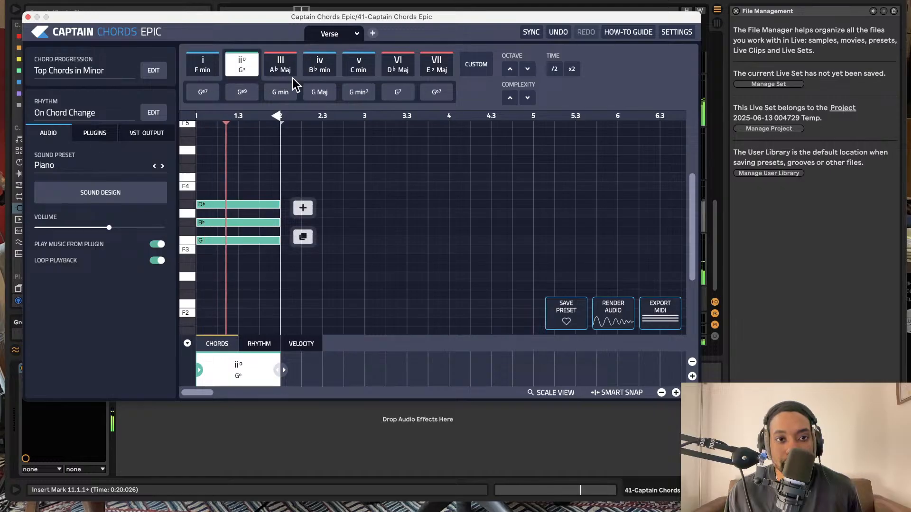
left_click(320, 64)
left_click(349, 65)
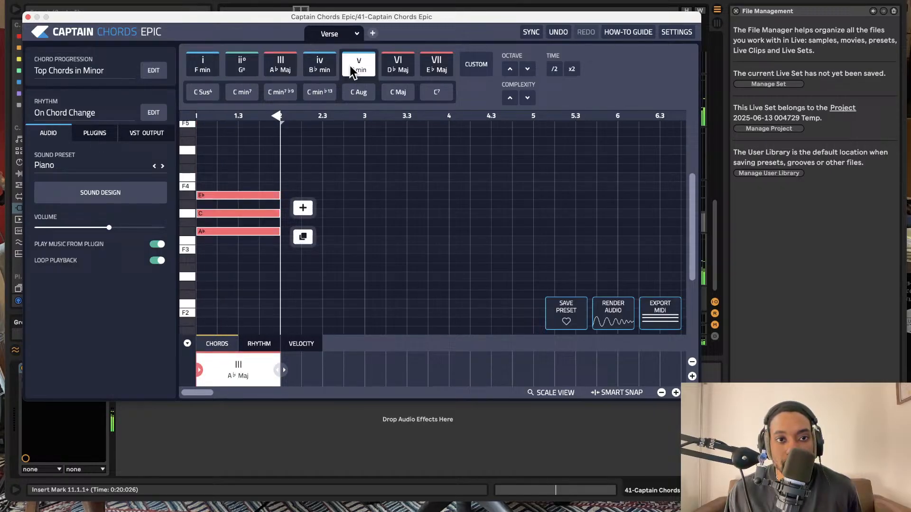
left_click(290, 73)
left_click(194, 72)
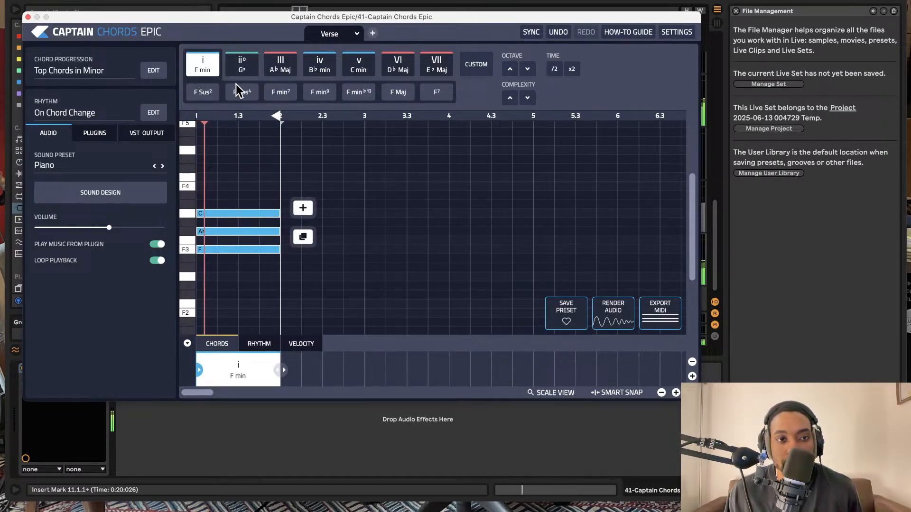
Add a second F min chord at bar 2 and invert the first chord downward until its top note is F2
left_click(297, 212)
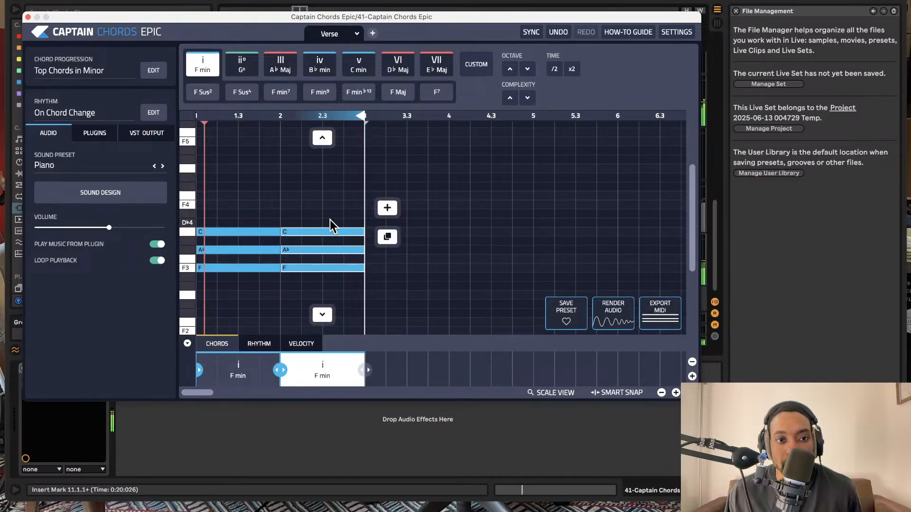
left_click(237, 315)
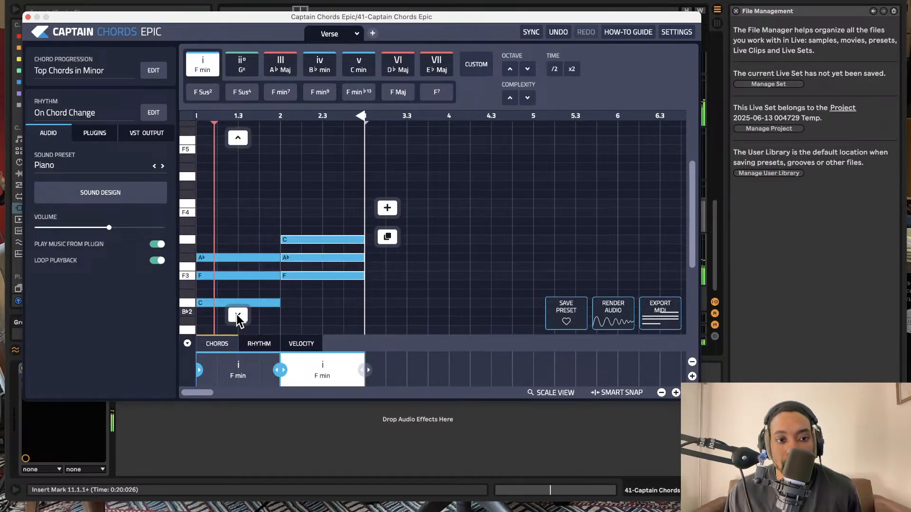
left_click(238, 314)
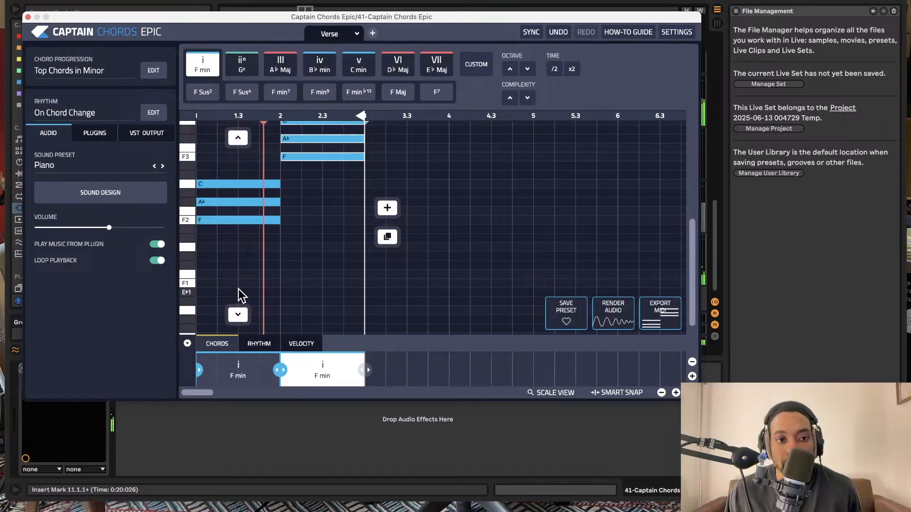
scroll(238, 294, "up", 5)
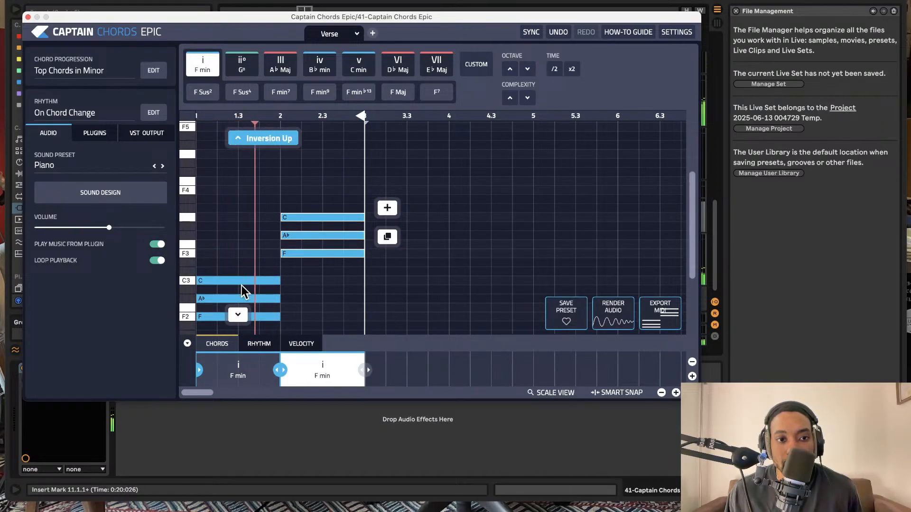
left_click(239, 315)
left_click(241, 316)
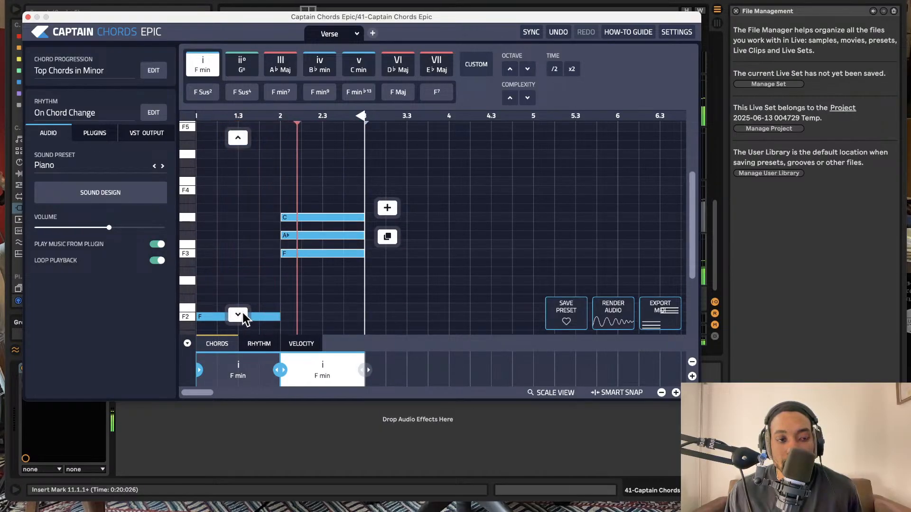
left_click(142, 202)
left_click(76, 194)
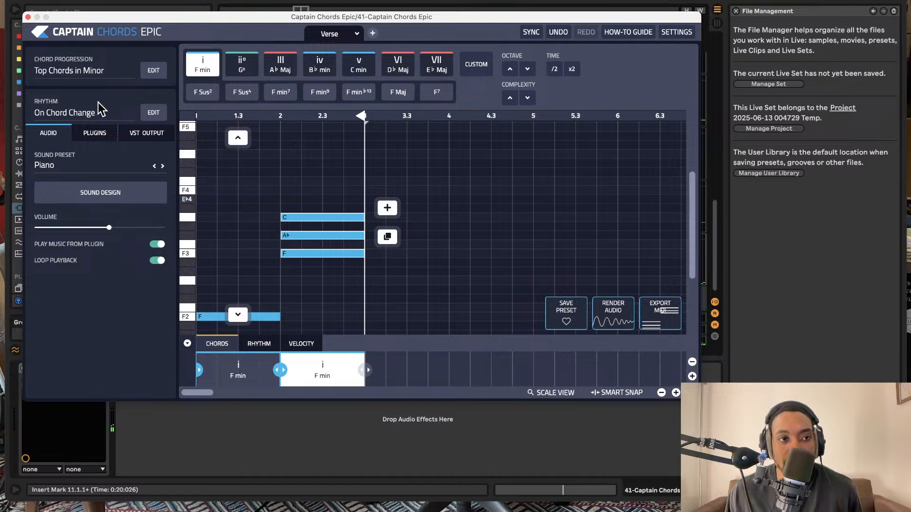
left_click(132, 110)
left_click(148, 87)
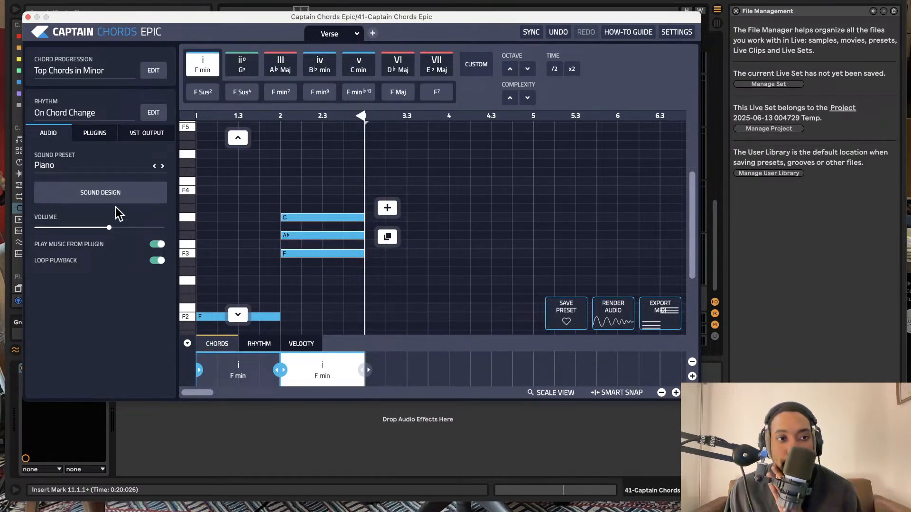
Open the sound preset browser, filter it to the Leads instruments, and look through the genres
left_click(121, 169)
left_click(321, 167)
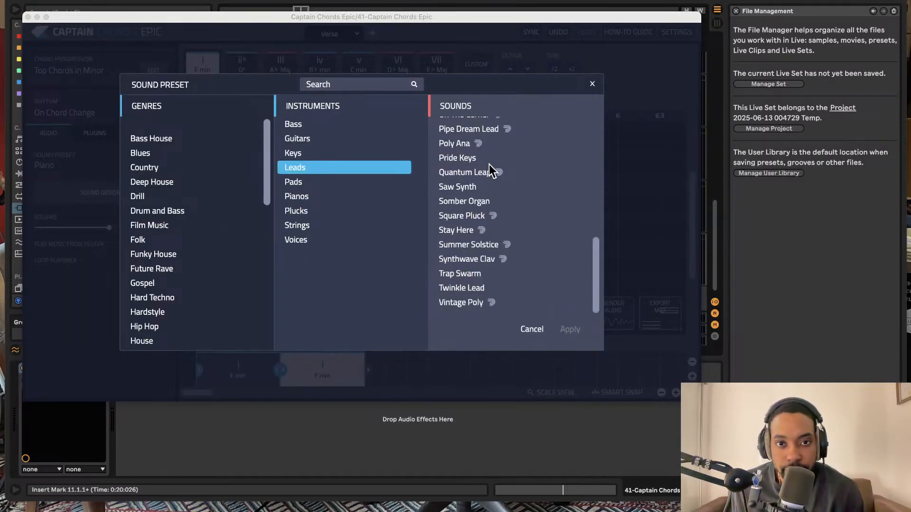
scroll(197, 237, "down", 10)
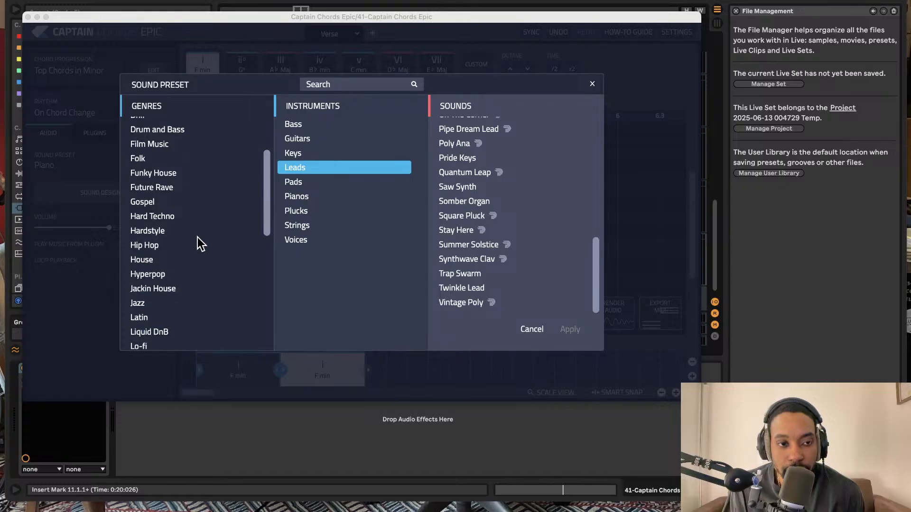
scroll(191, 227, "down", 1)
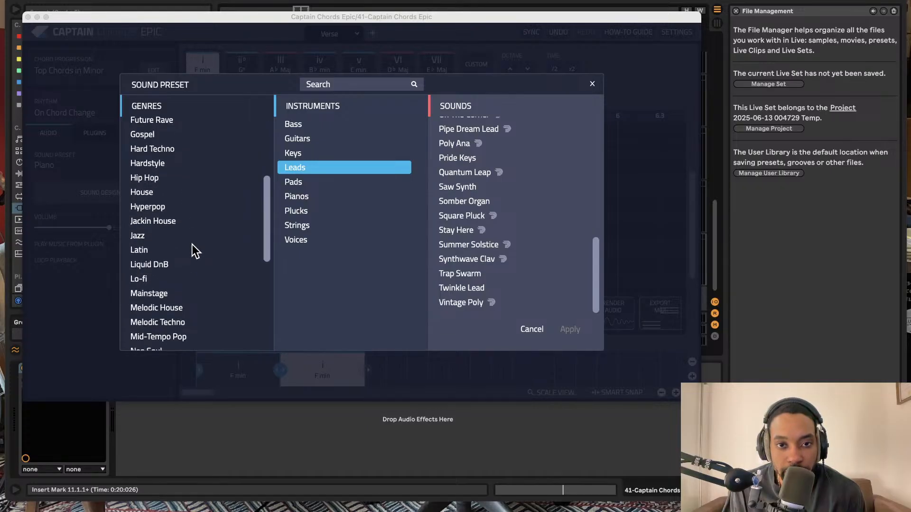
scroll(181, 308, "down", 9)
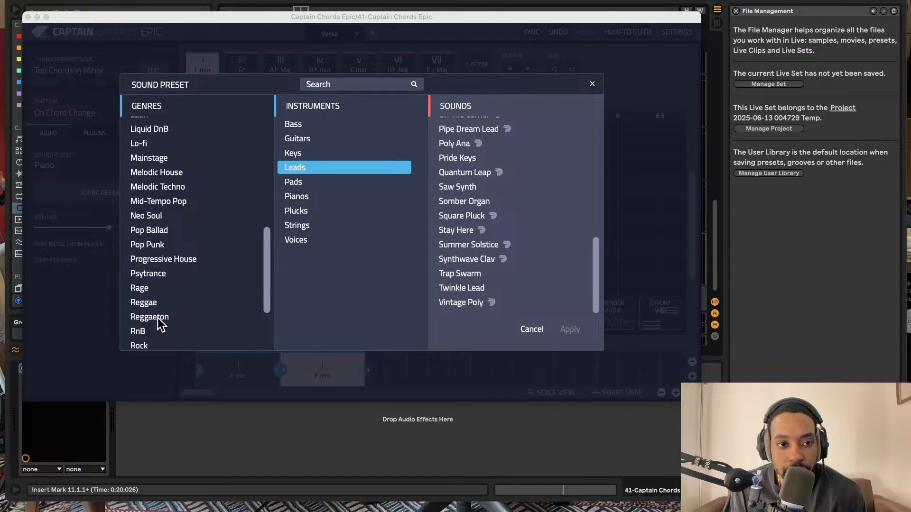
scroll(157, 293, "up", 18)
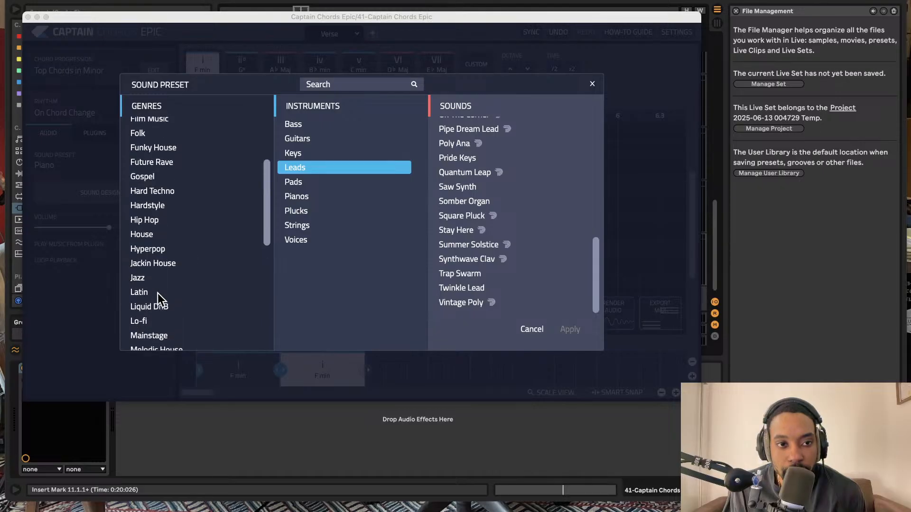
Narrow the lead sounds to the Hard Techno genre, apply the Linus Sinus preset, and play it back with the beat
left_click(157, 273)
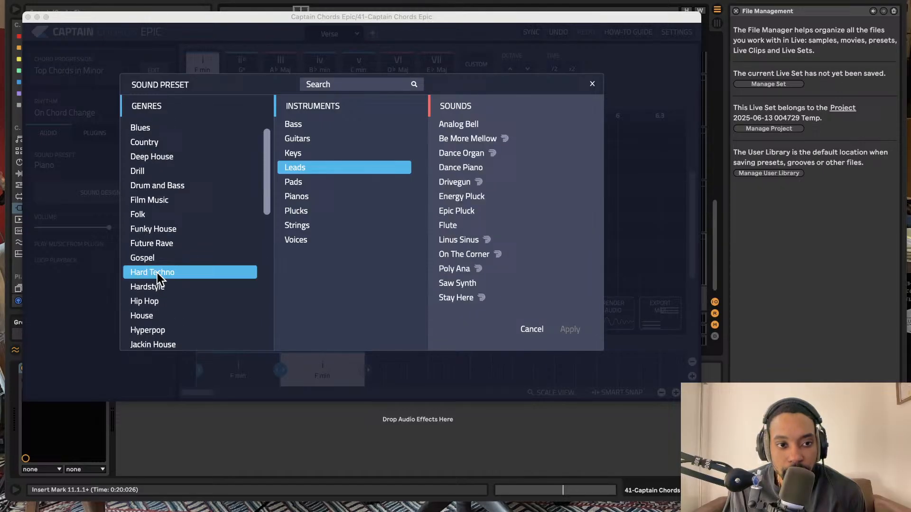
left_click(465, 198)
left_click(474, 240)
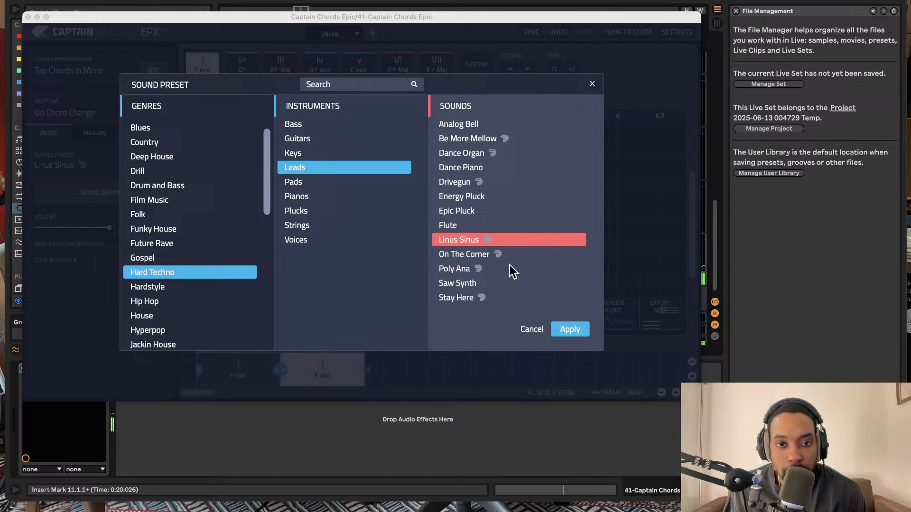
left_click(572, 331)
key("space")
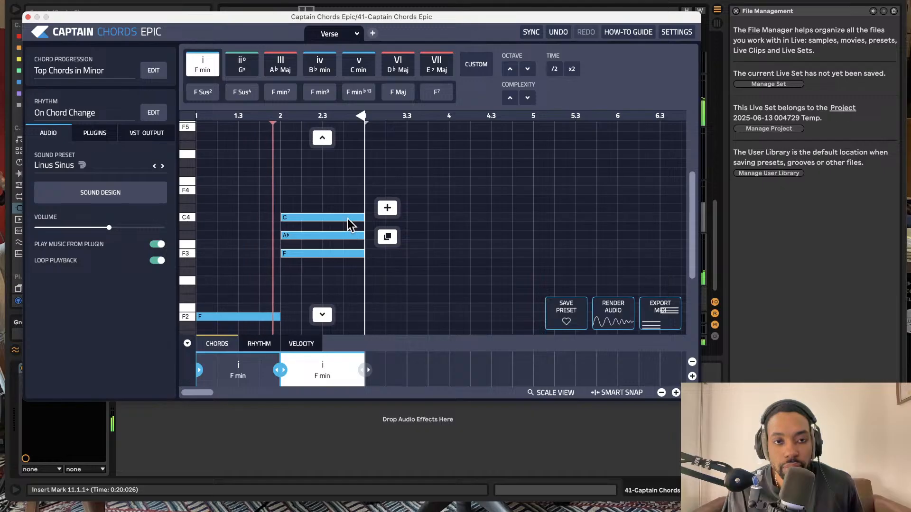
scroll(347, 220, "right", 1)
scroll(361, 216, "down", 1)
scroll(363, 215, "left", 1)
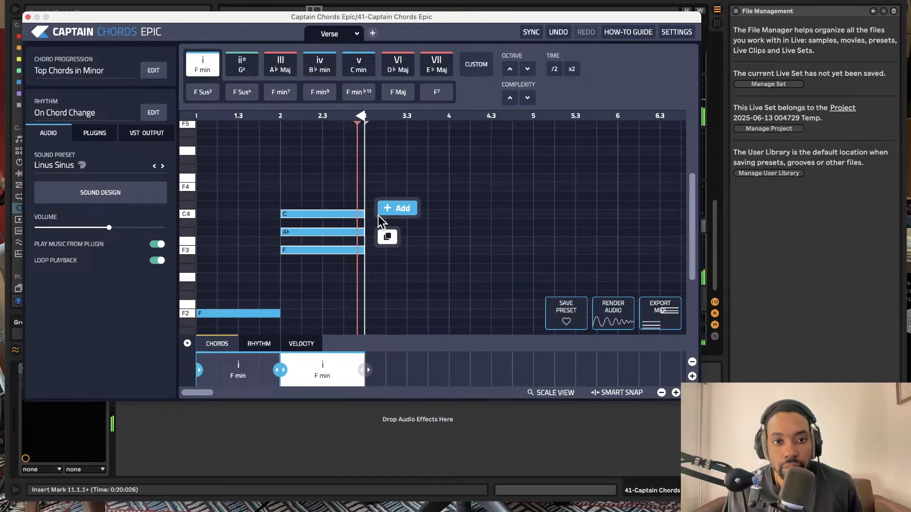
Duplicate the bar 2 F min chord to bar 3 and invert the copy downward until its lowest note is F2
scroll(379, 247, "down", 1)
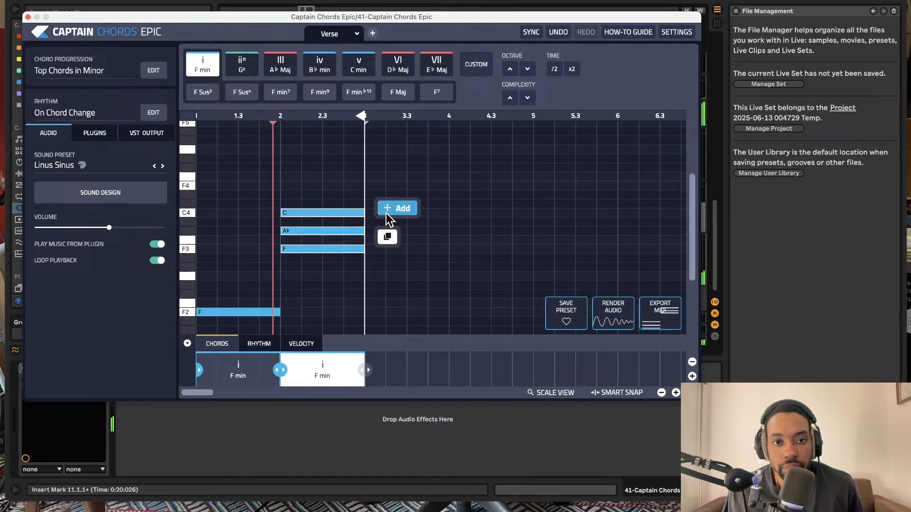
left_click(387, 237)
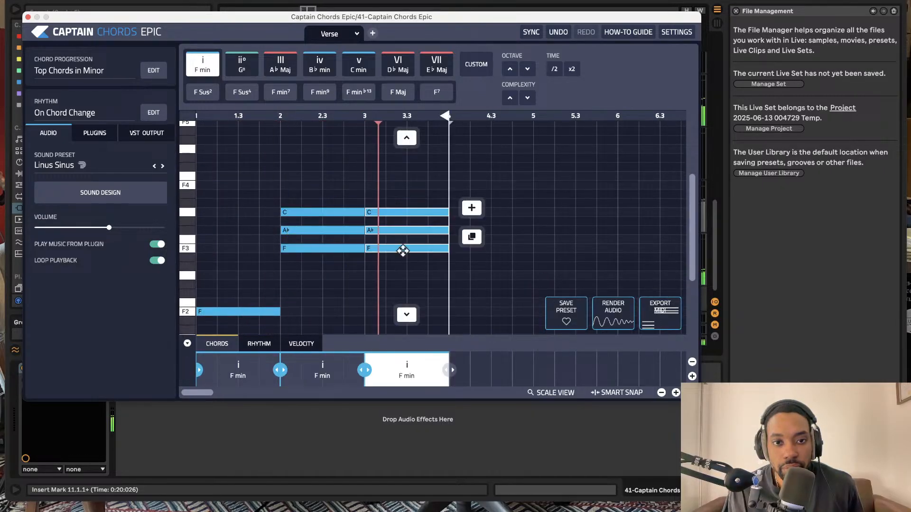
left_click(408, 316)
left_click(407, 313)
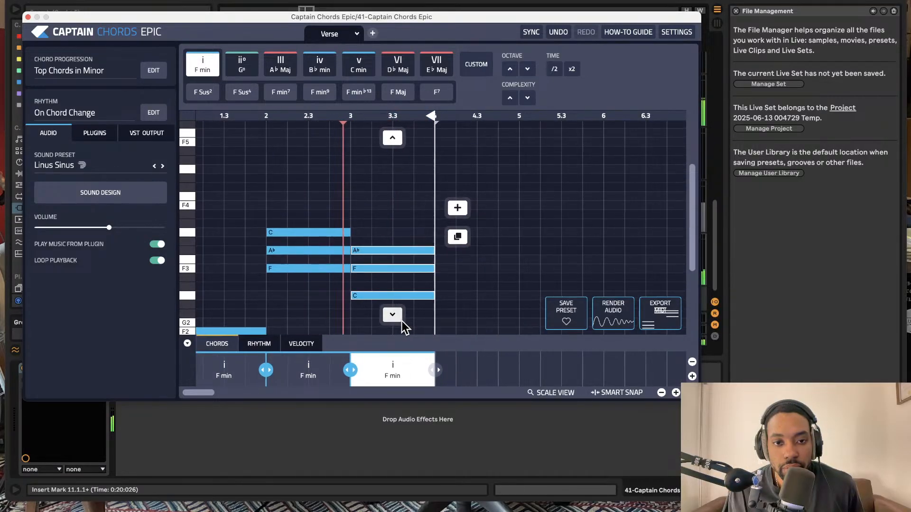
left_click(392, 314)
Export the three-chord progression as MIDI onto the Captain Chords track at bar 11, importing its tempo and time signature data
left_click(275, 284)
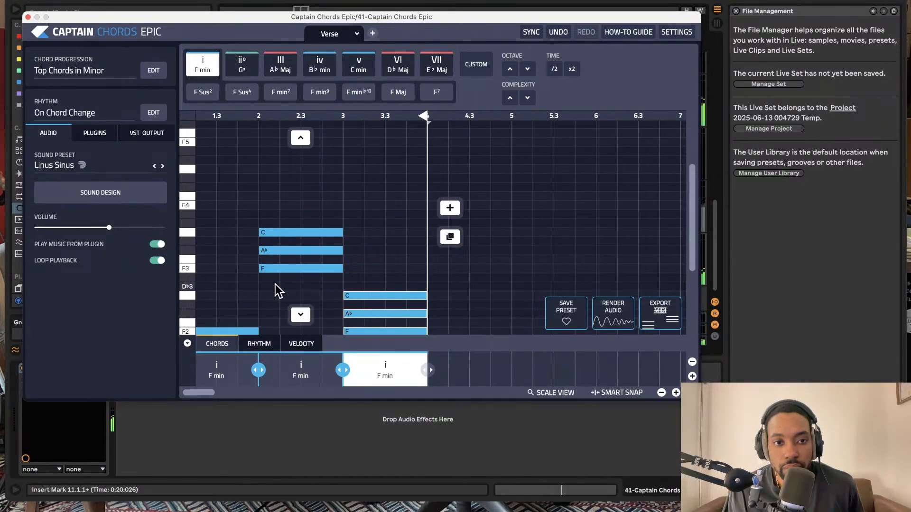
left_click(233, 283)
scroll(225, 270, "right", 1)
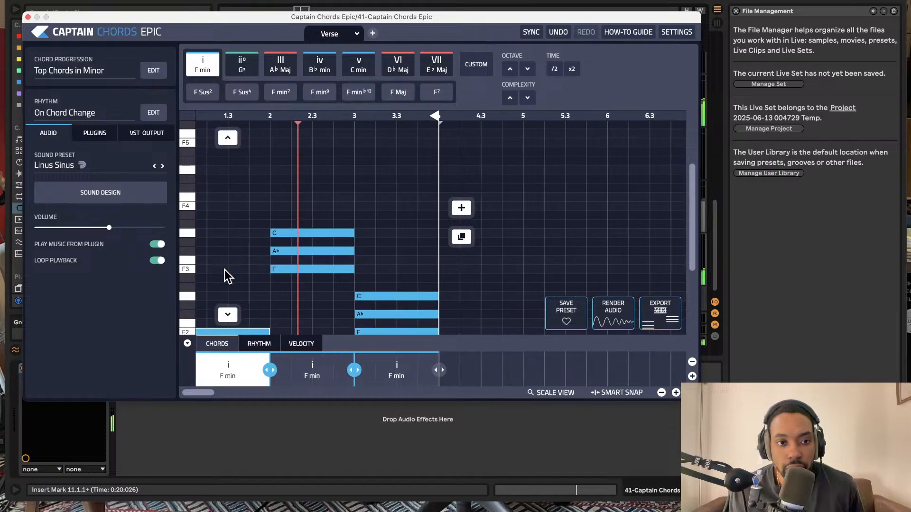
scroll(237, 242, "left", 1)
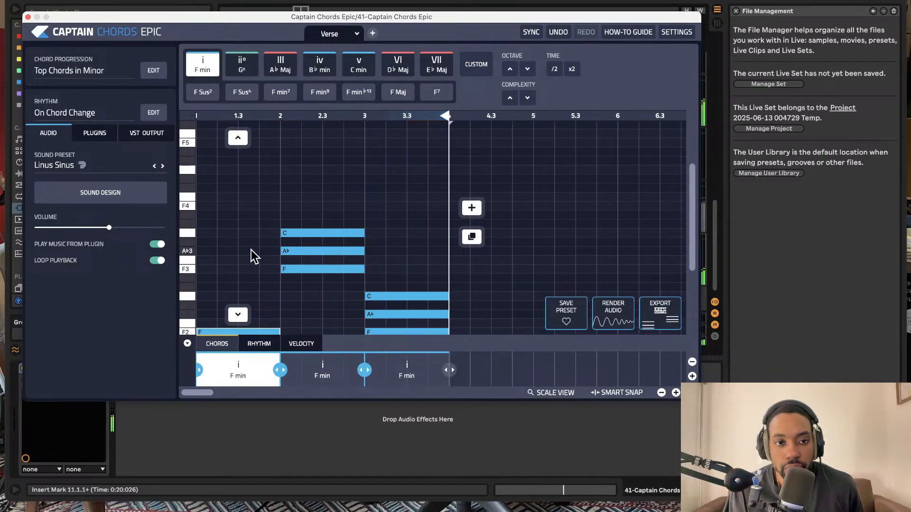
scroll(250, 280, "down", 2)
scroll(242, 282, "down", 5)
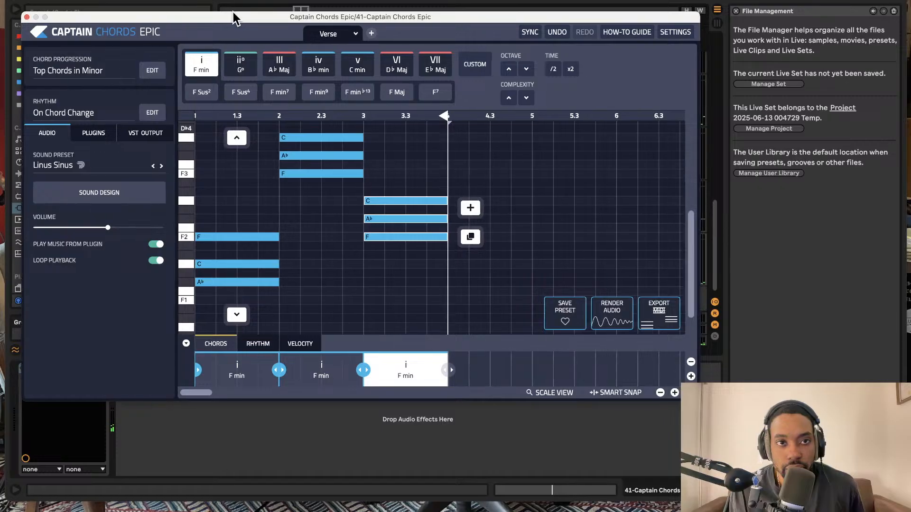
left_click_drag(236, 18, 3, 15)
left_click_drag(439, 321, 339, 263)
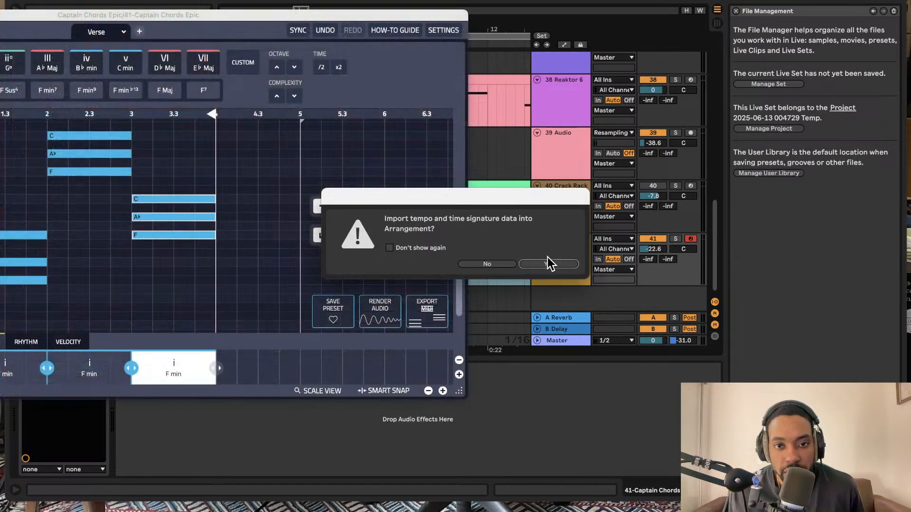
left_click(547, 264)
Turn off Play Music From Plugin in Captain Chords Epic so it plays the track's MIDI, and close its window
left_click_drag(252, 14, 62, 22)
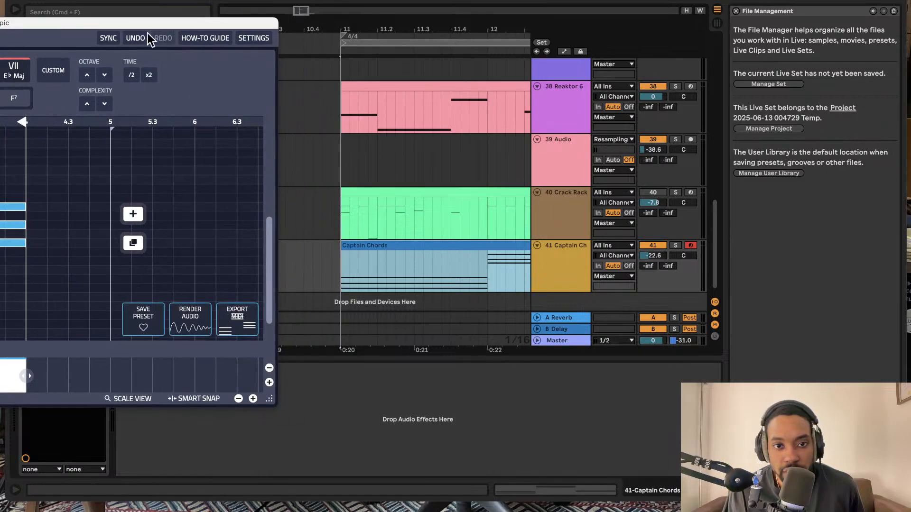
left_click_drag(196, 22, 257, 20)
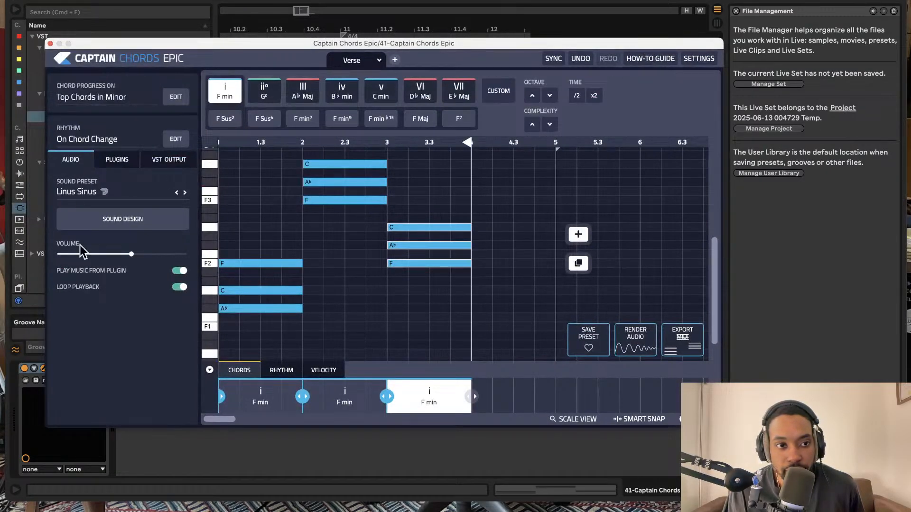
left_click(179, 272)
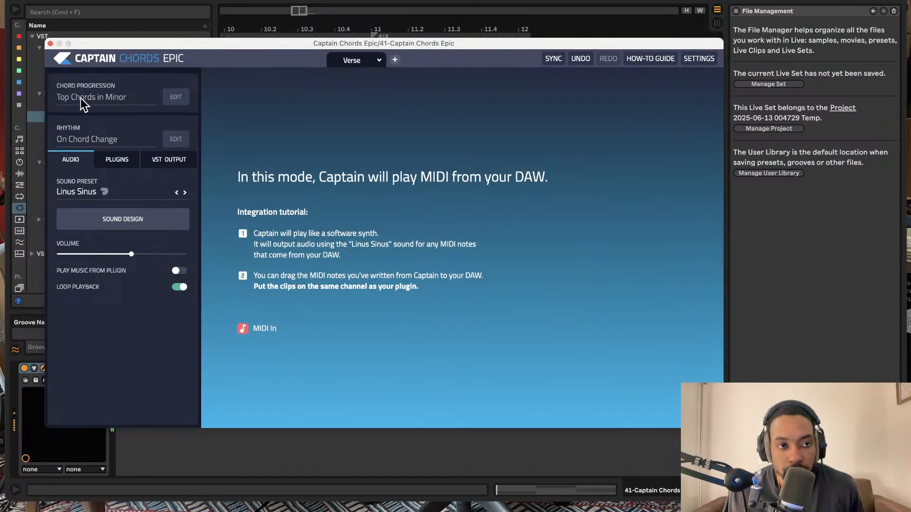
left_click(50, 43)
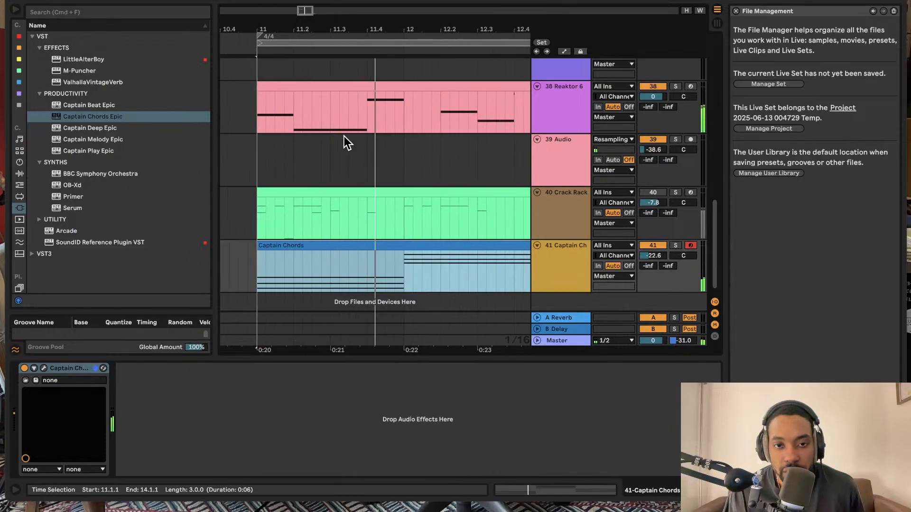
Try extending the start of the Captain Chords clip back to bar 10 and check it in playback
scroll(387, 238, "left", 9)
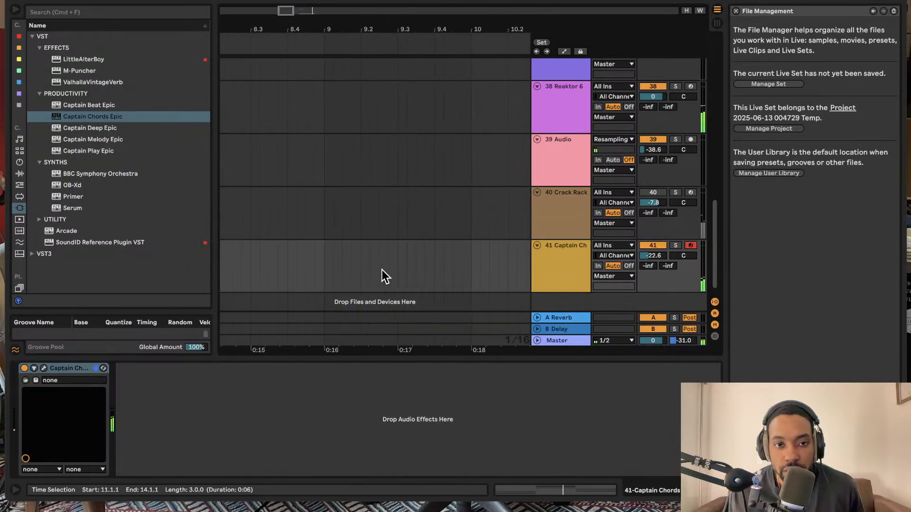
scroll(488, 226, "right", 5)
left_click_drag(476, 237, 327, 235)
key("space")
scroll(341, 233, "right", 4)
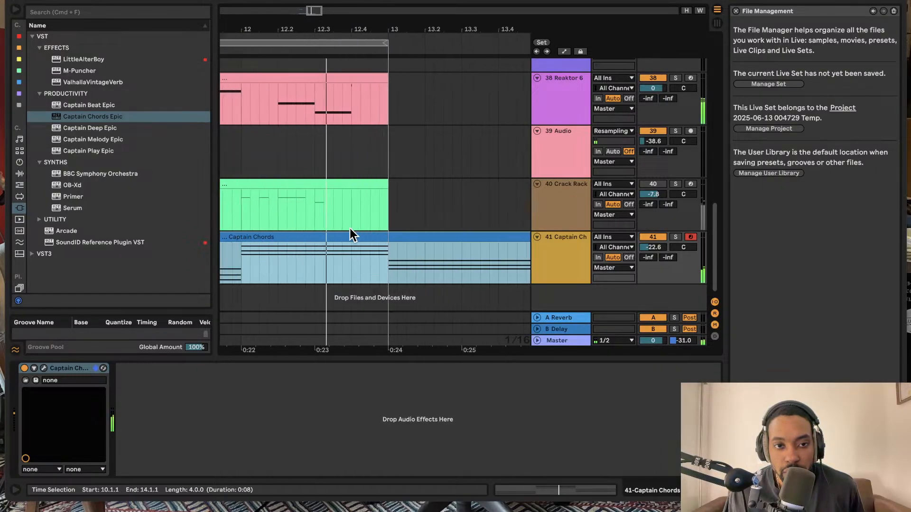
Split the Captain Chords clip at bar 11 and delete the portion at bar 10
left_click(522, 252)
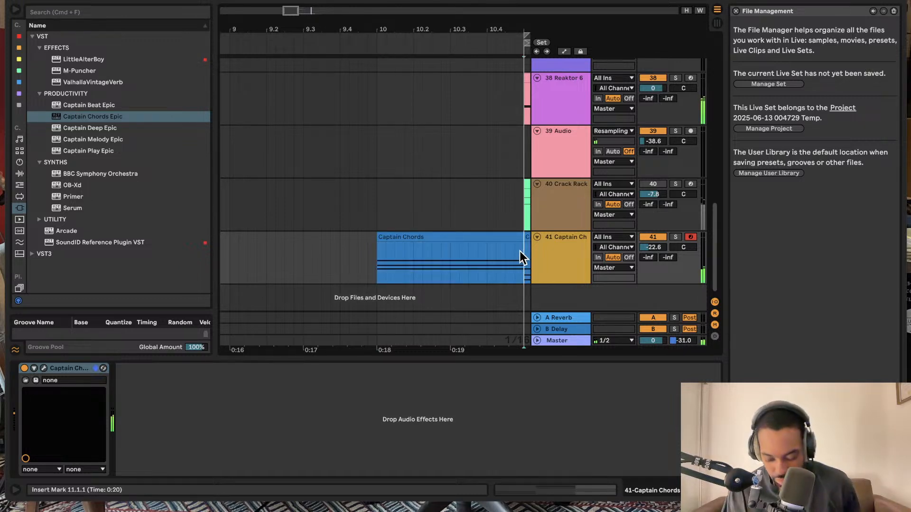
left_click(492, 237)
key("Delete")
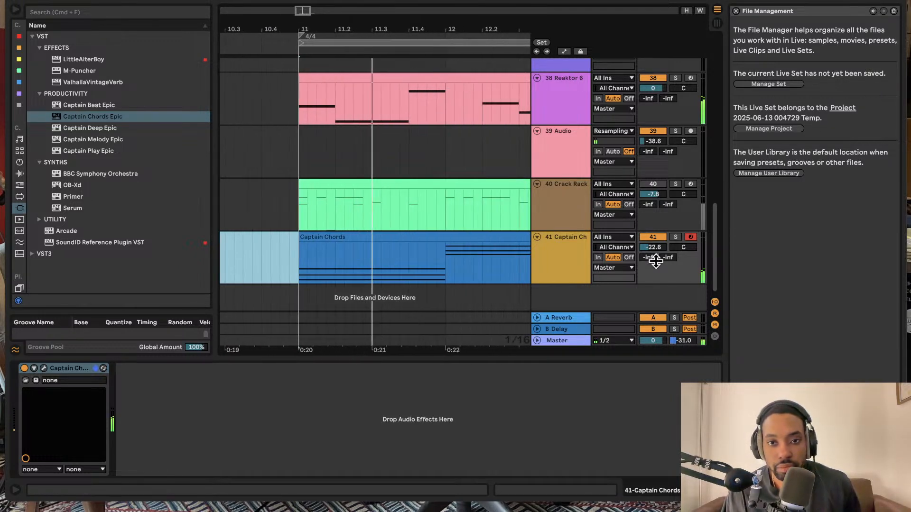
Examine the Captain Chords clip's notes while playing the loop, and return to the track's device view
double_click(465, 239)
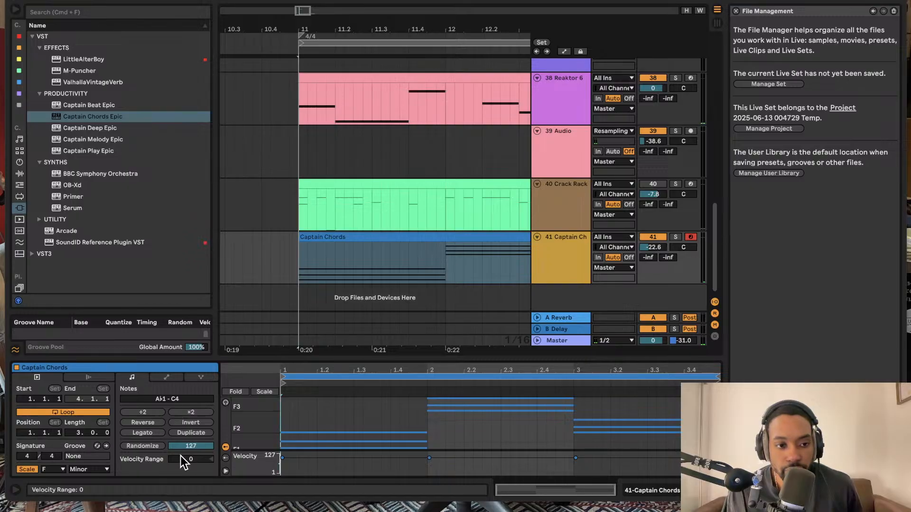
key("space")
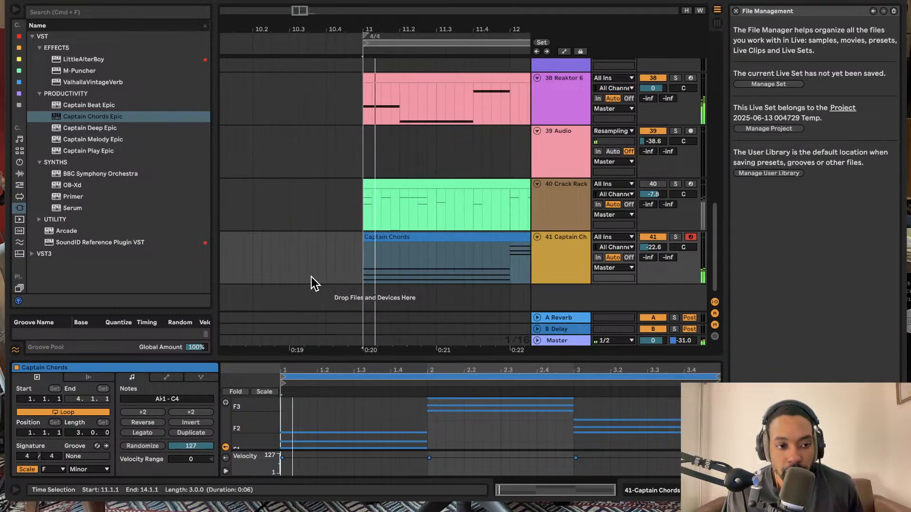
left_click(549, 254)
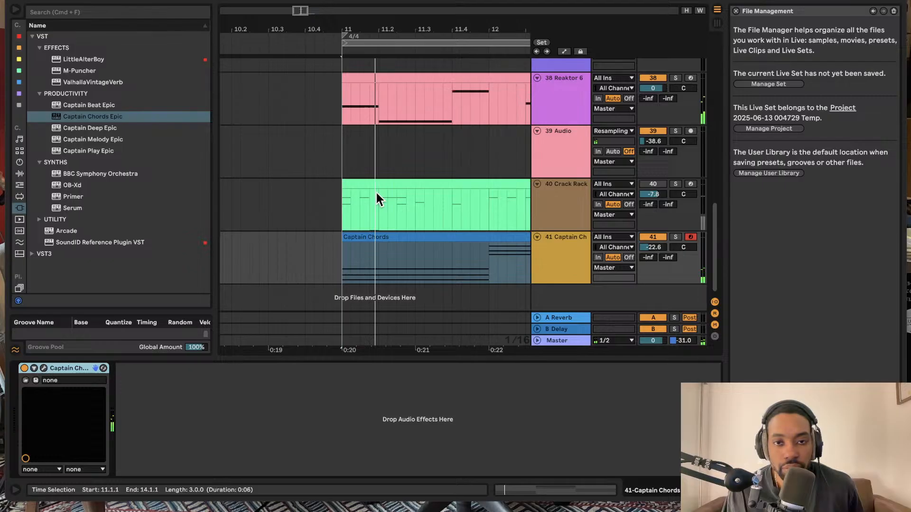
Copy the TONIC plugin from track 12 onto the Captain Chords track and check its realtime key analysis
scroll(488, 192, "up", 15)
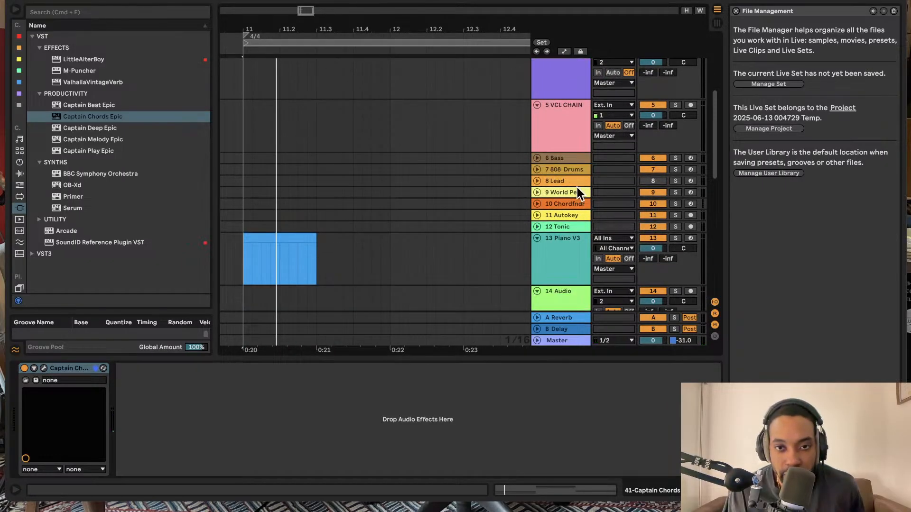
left_click(565, 229)
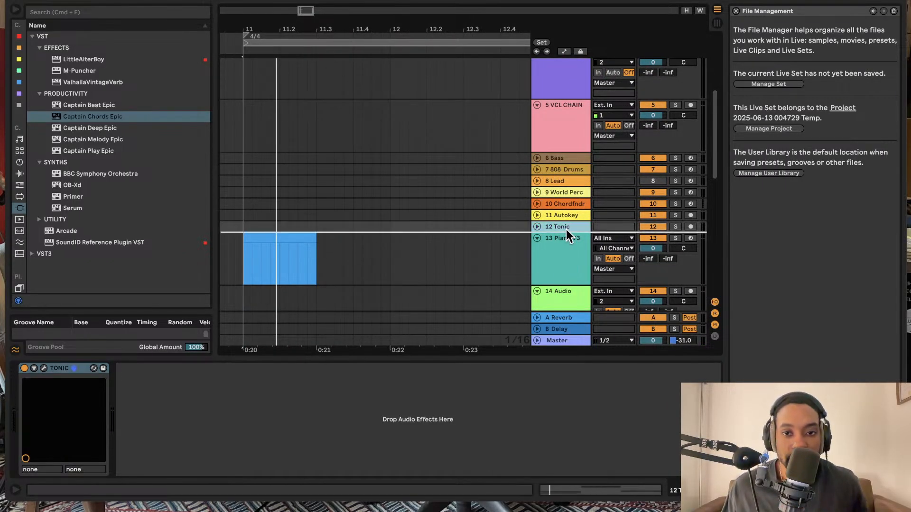
right_click(67, 368)
left_click(88, 382)
scroll(425, 173, "down", 15)
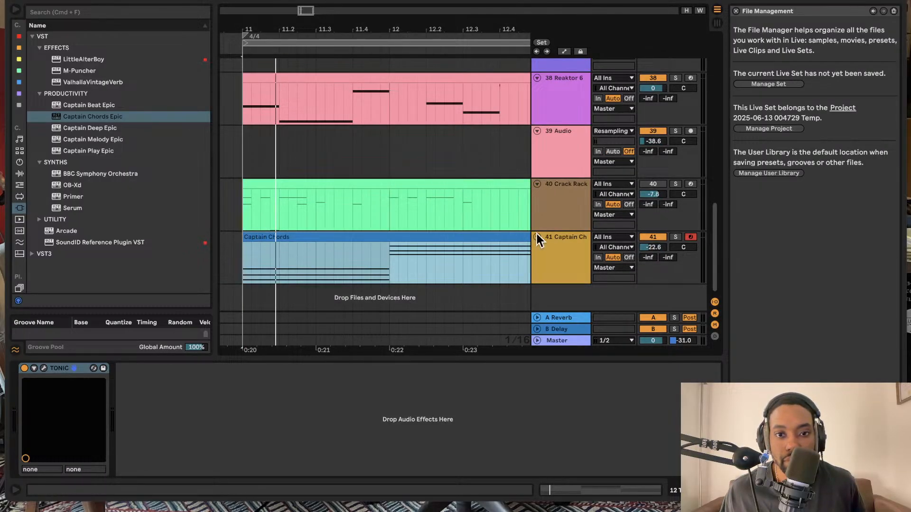
left_click(554, 247)
right_click(350, 375)
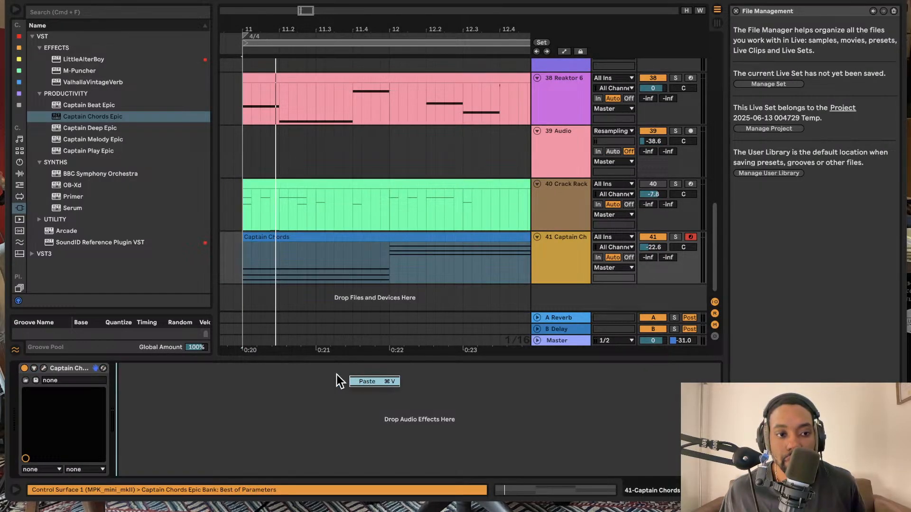
left_click(366, 382)
left_click(141, 368)
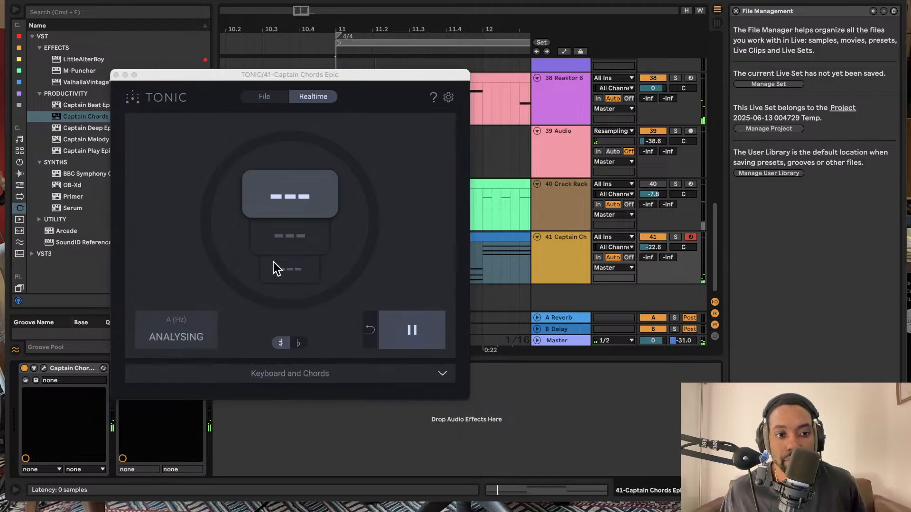
left_click(117, 75)
Paste TONIC after the Auto Filter on the Reaktor 6 track and check the synth line's key in realtime
left_click(541, 201)
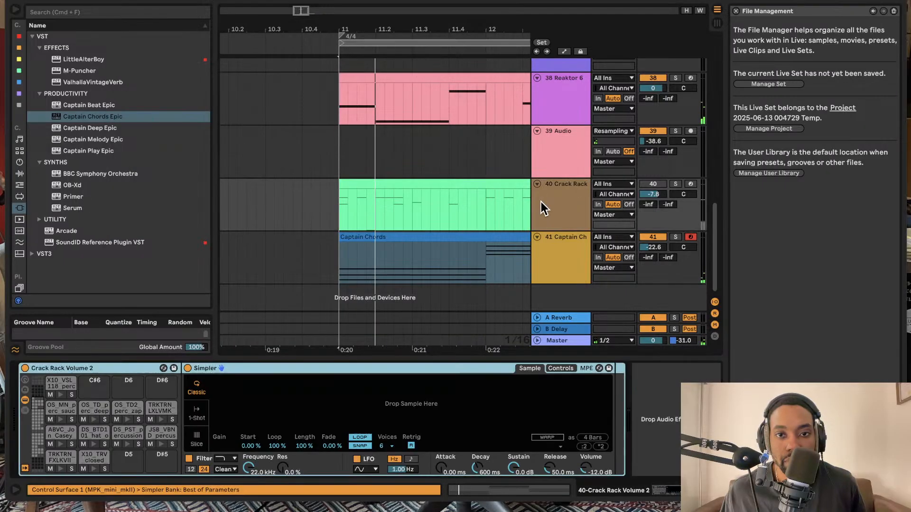
left_click(549, 112)
left_click(493, 380)
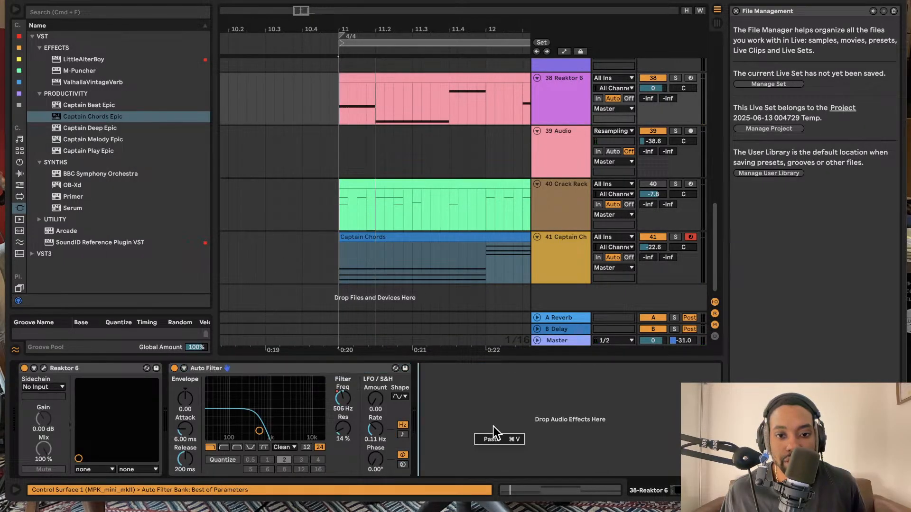
key("super+v")
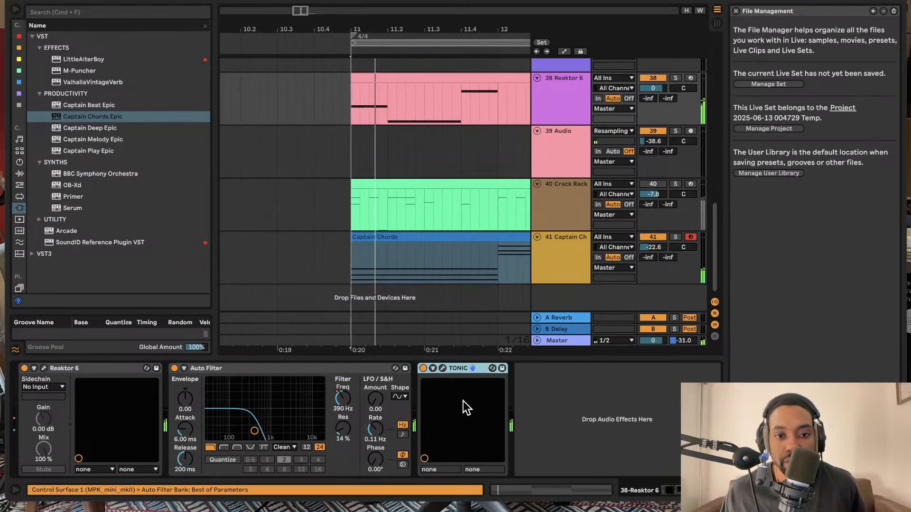
left_click(443, 366)
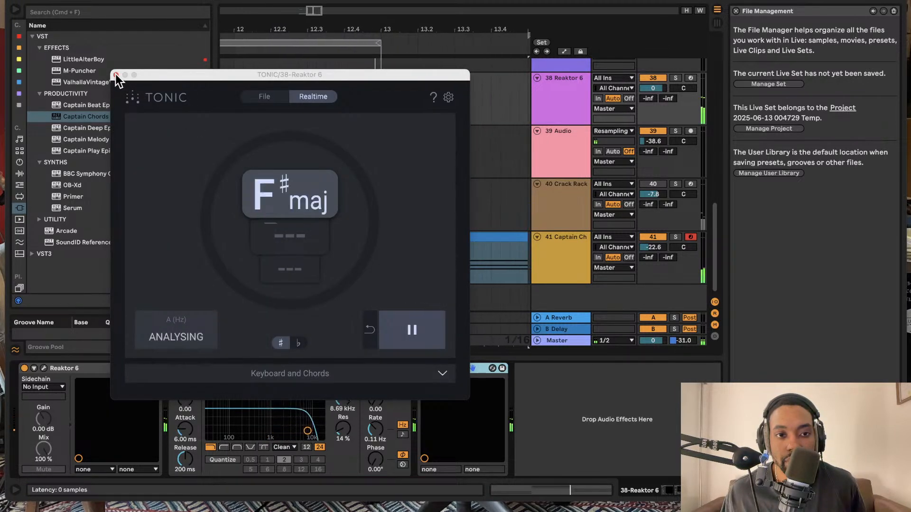
left_click(115, 75)
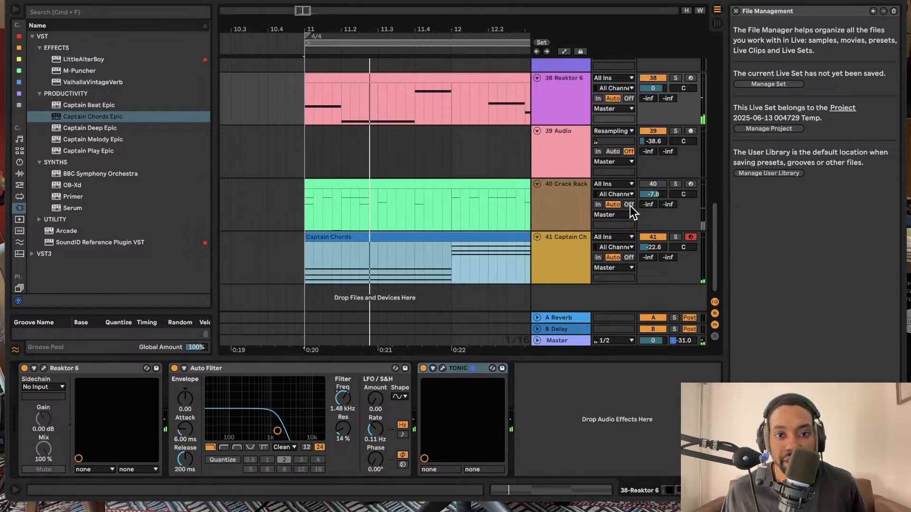
Reopen Captain Chords Epic on track 41, turn Play Music From Plugin back on, and stop playback
left_click(545, 253)
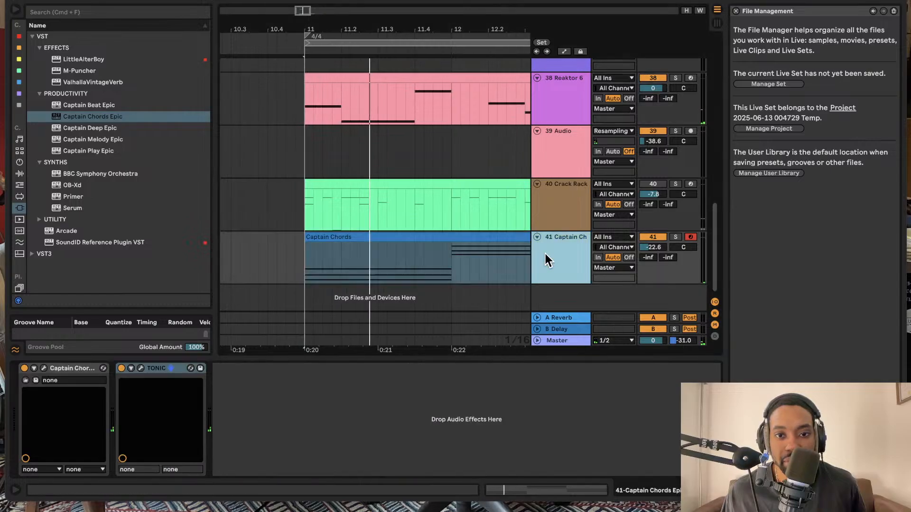
left_click(141, 367)
left_click(44, 367)
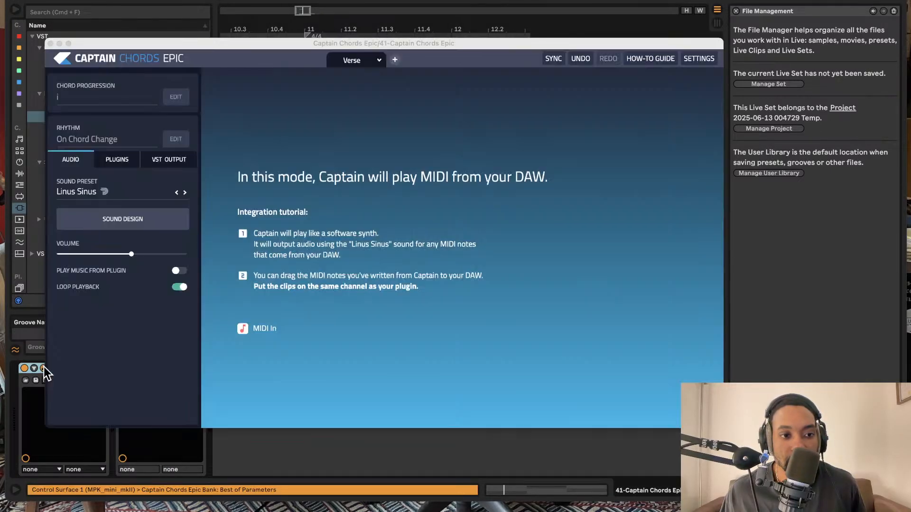
left_click(178, 273)
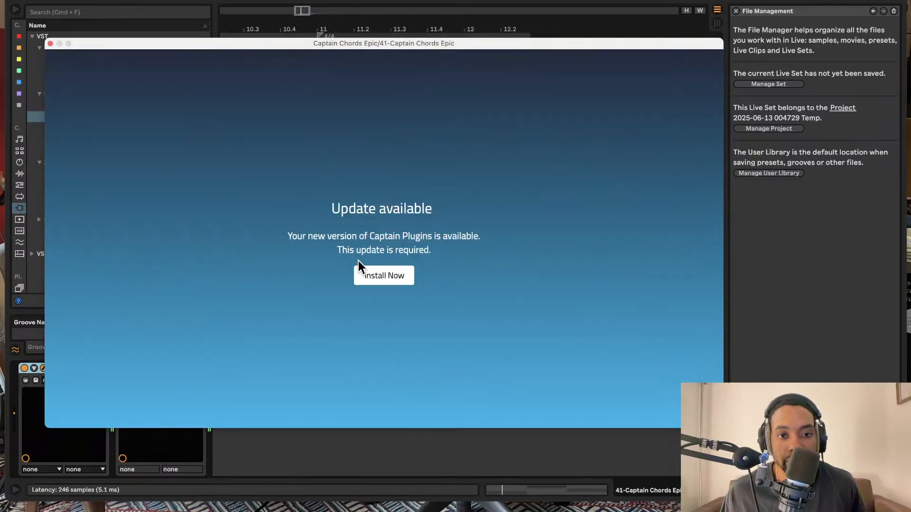
left_click(360, 270)
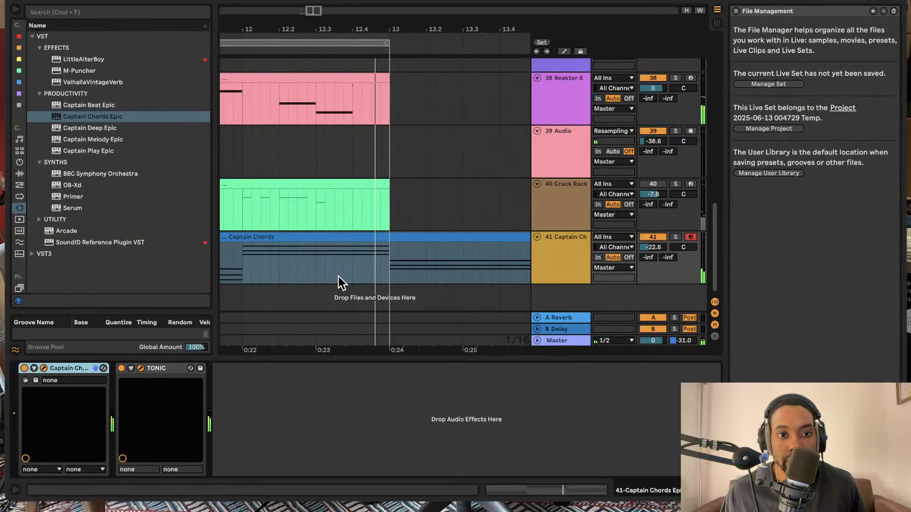
left_click(44, 369)
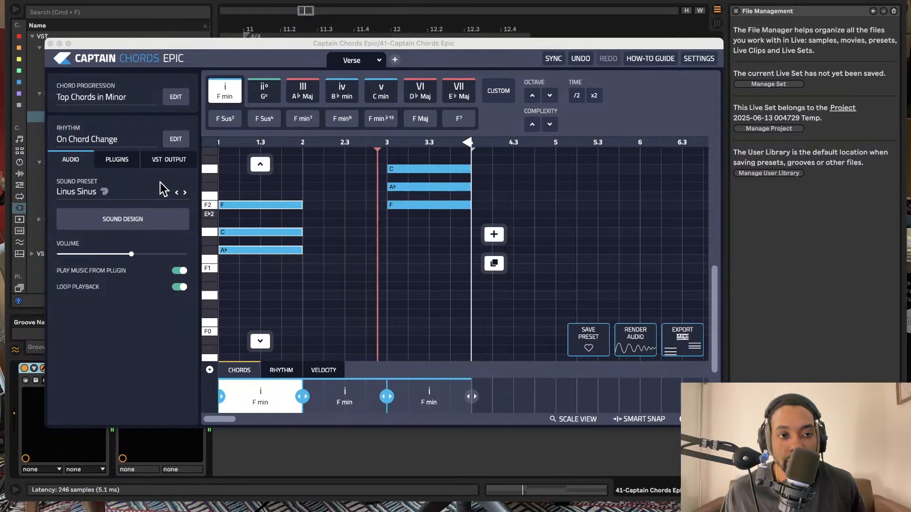
left_click(163, 97)
key("space")
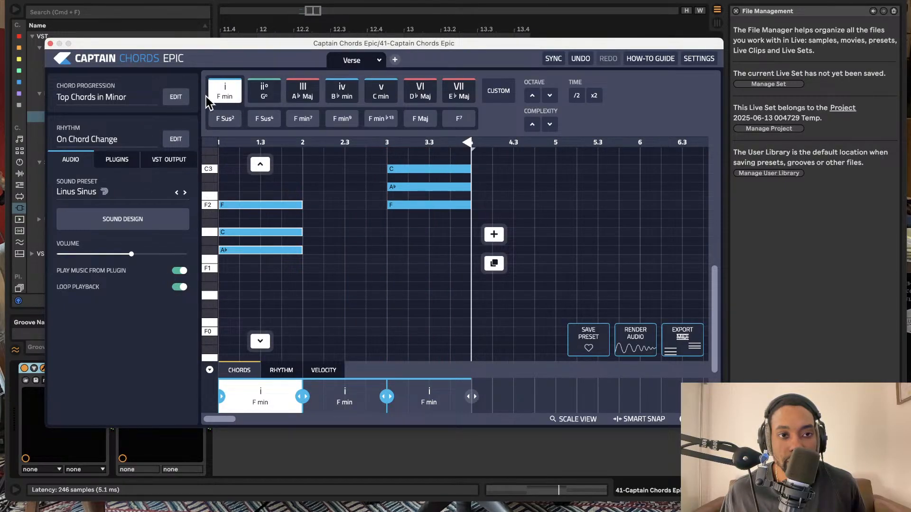
Review the chord progression, rhythm and second F min chord in track 41's Captain Chords Epic, and close the plugin window
left_click(176, 98)
left_click(178, 99)
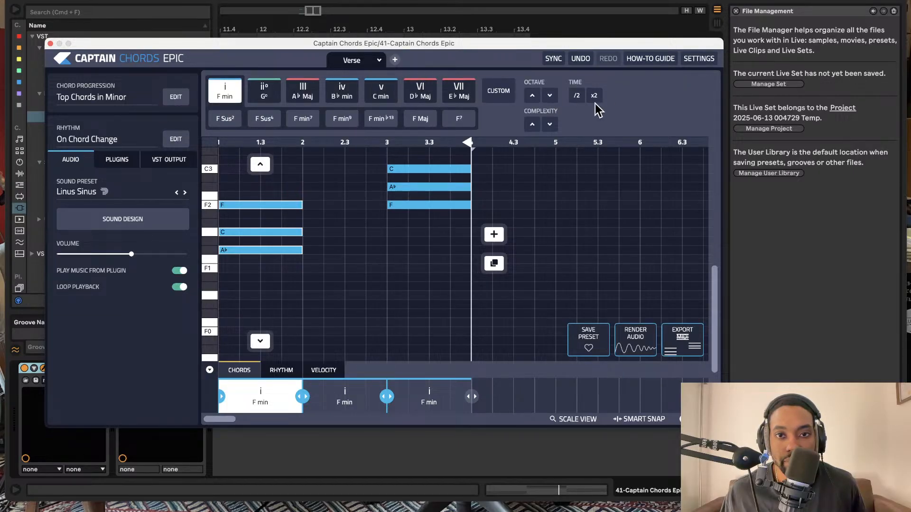
left_click(120, 139)
left_click(321, 230)
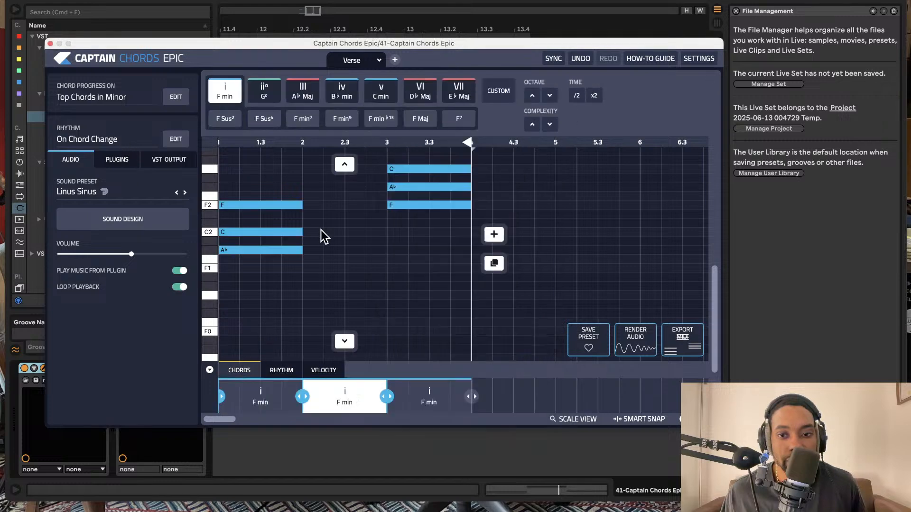
left_click(49, 44)
left_click(117, 74)
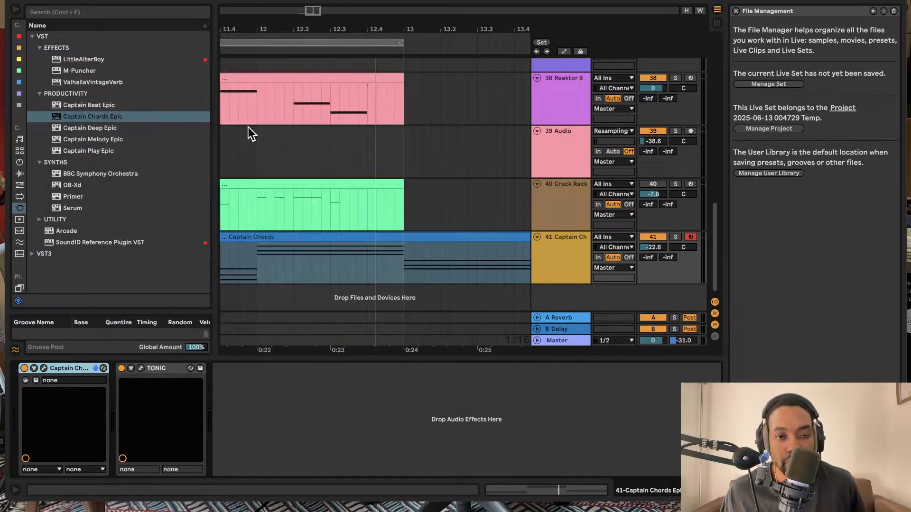
Load a second Captain Chords Epic instance onto a new track 42, dismiss the update notice and reopen its plugin window
left_click(554, 246)
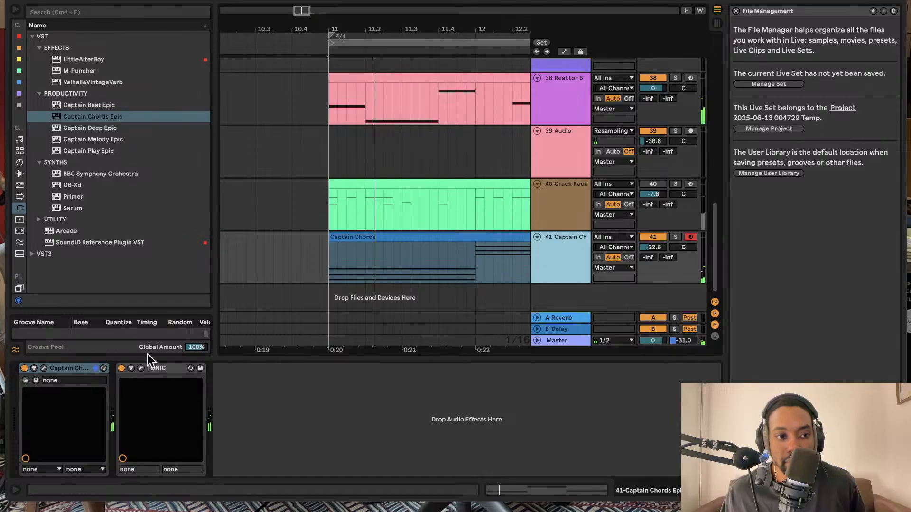
left_click_drag(139, 115, 418, 303)
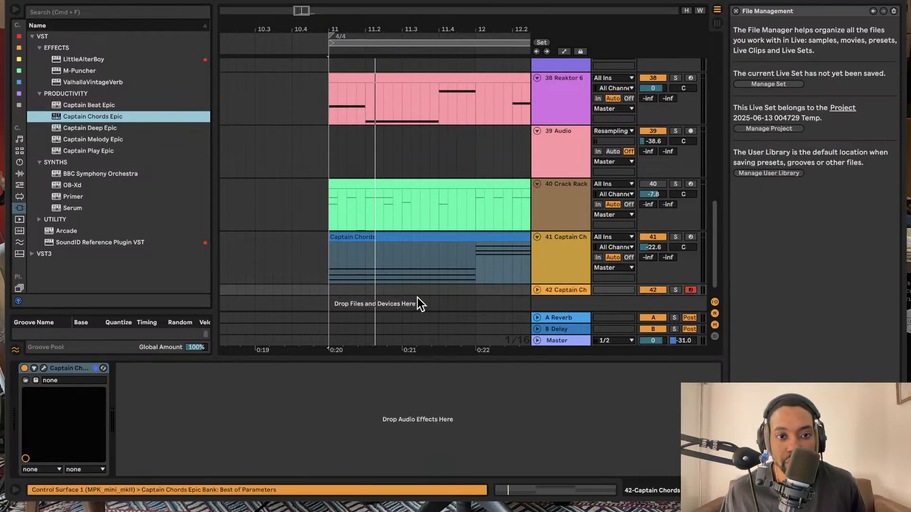
left_click(45, 369)
left_click(388, 283)
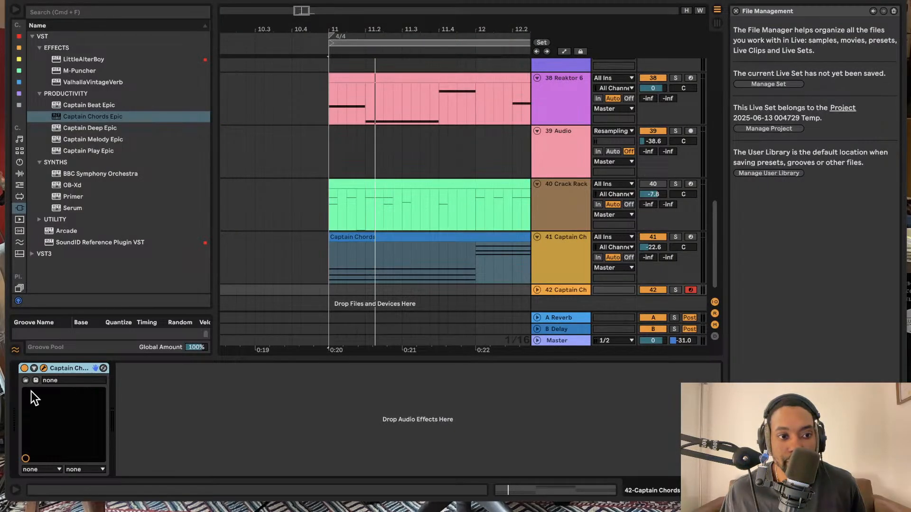
left_click(44, 368)
Set the new Captain Chords Epic instance to write in the key of G♭ with the Major scale, and enter its editor
left_click(389, 251)
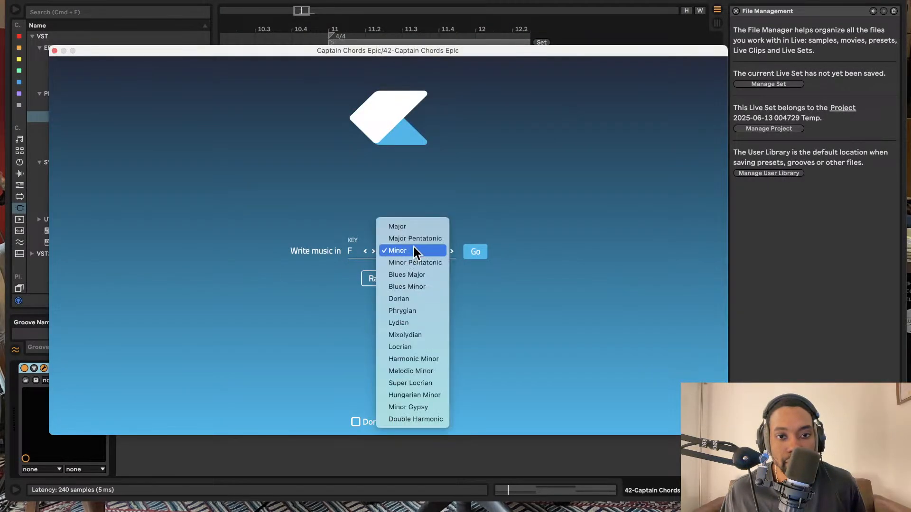
left_click(417, 238)
left_click(357, 250)
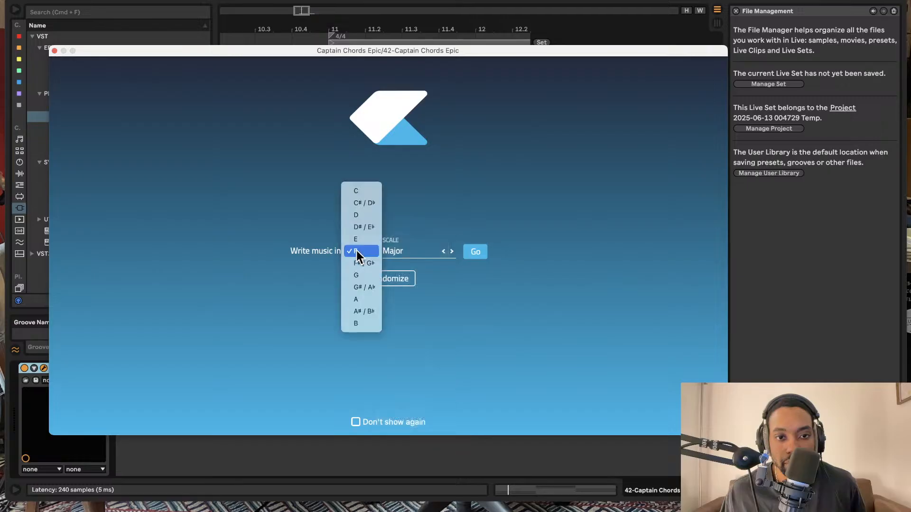
left_click(366, 262)
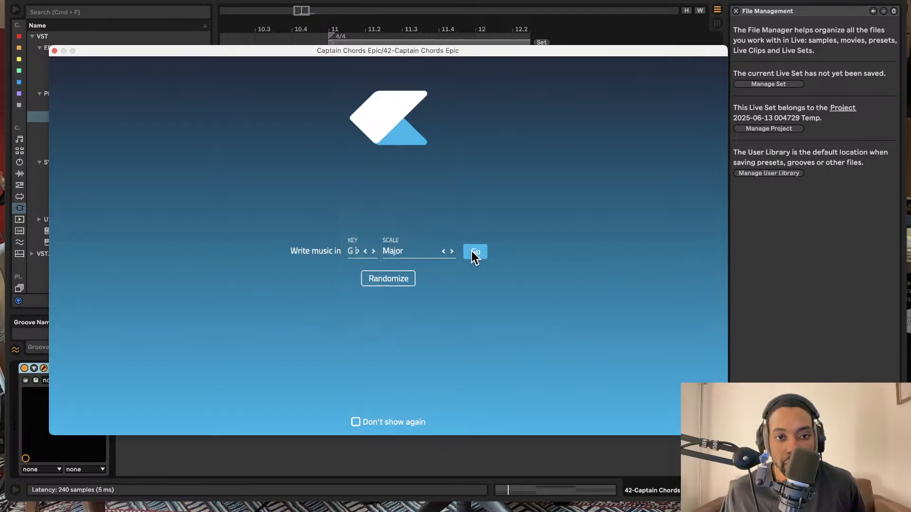
left_click(472, 255)
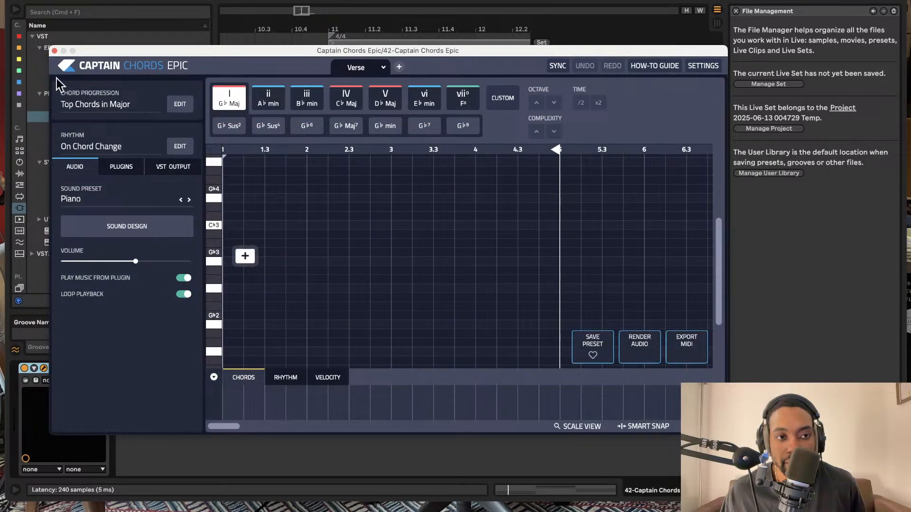
Close the plugin window, move the Captain Chords clip from track 41 down to track 42, and unfold track 42
left_click(55, 51)
left_click_drag(402, 237, 401, 290)
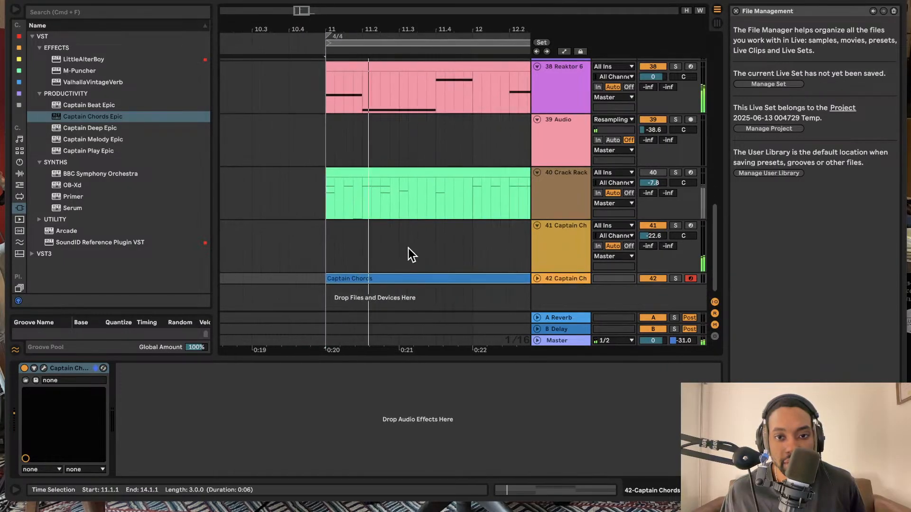
left_click(537, 278)
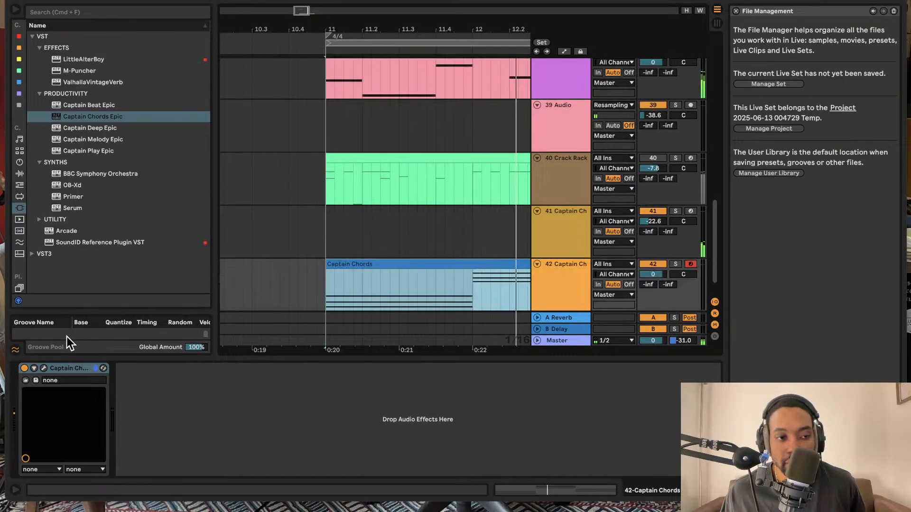
Reopen Captain Chords Epic on track 42 past the update notice, add a G♭ Maj chord at bar 1, and toggle playback
left_click(44, 368)
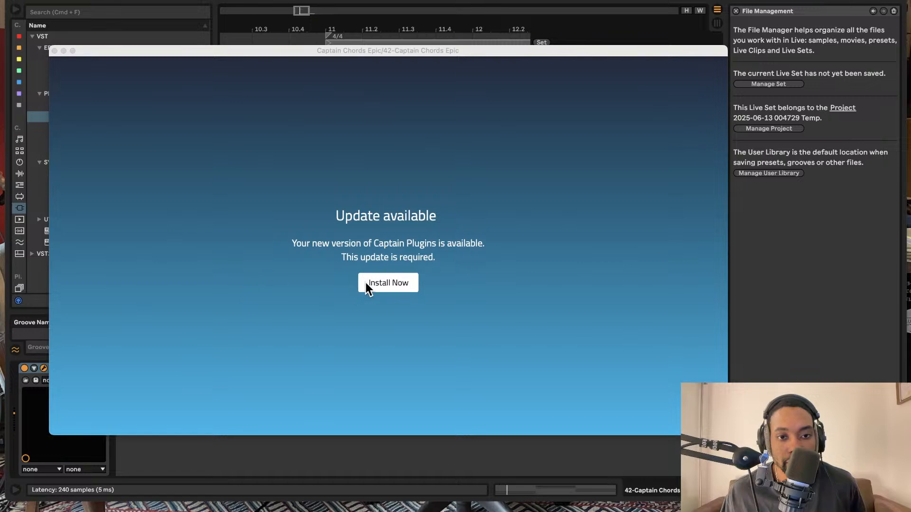
left_click(388, 283)
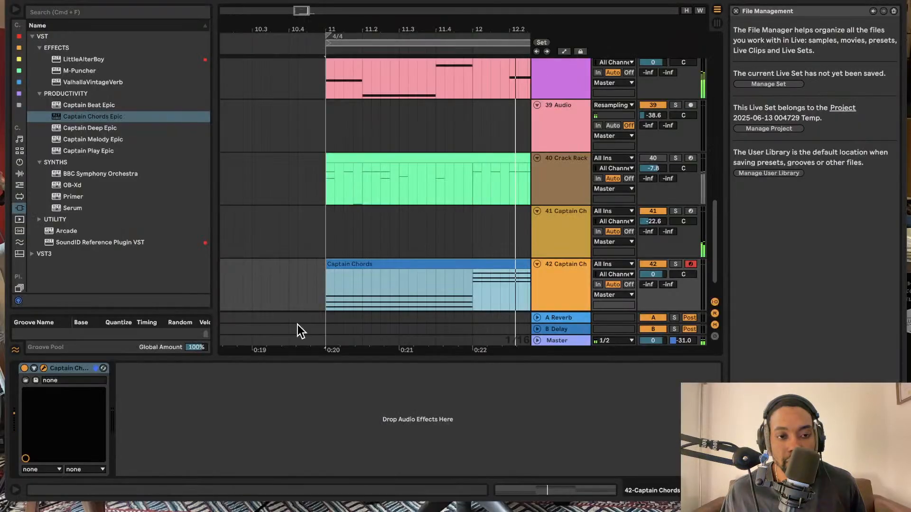
scroll(413, 287, "down", 2)
left_click(42, 369)
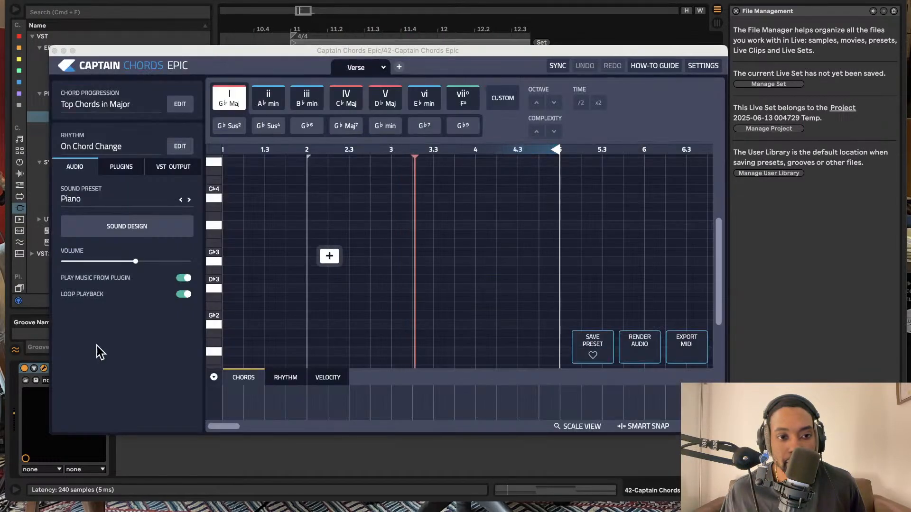
left_click(251, 256)
key("space")
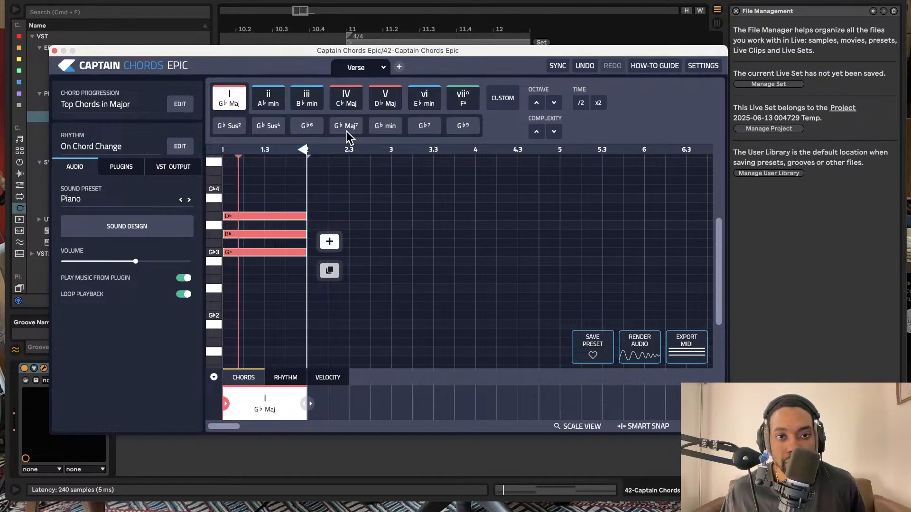
Move the plugin window aside, lower track 42's volume to about -11.1, and bring the window back into view
left_click_drag(367, 51, 61, 40)
left_click_drag(653, 247, 653, 264)
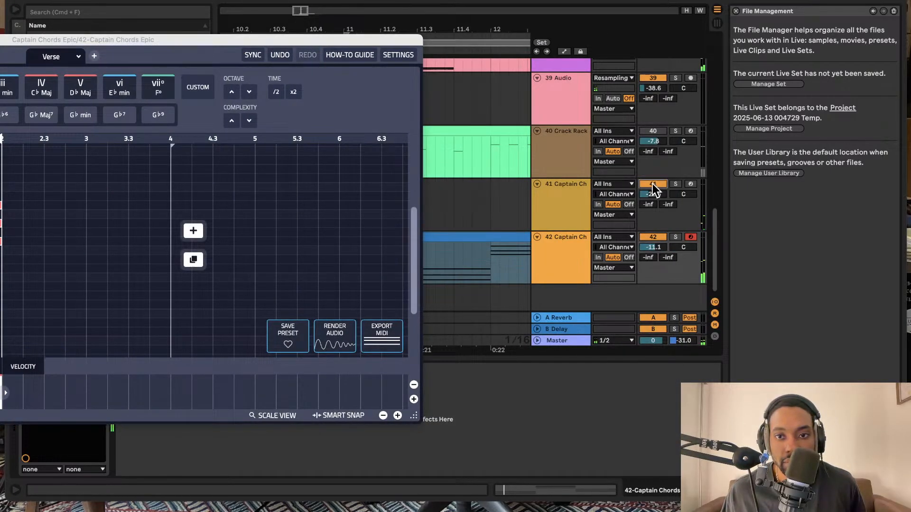
left_click_drag(264, 52, 522, 54)
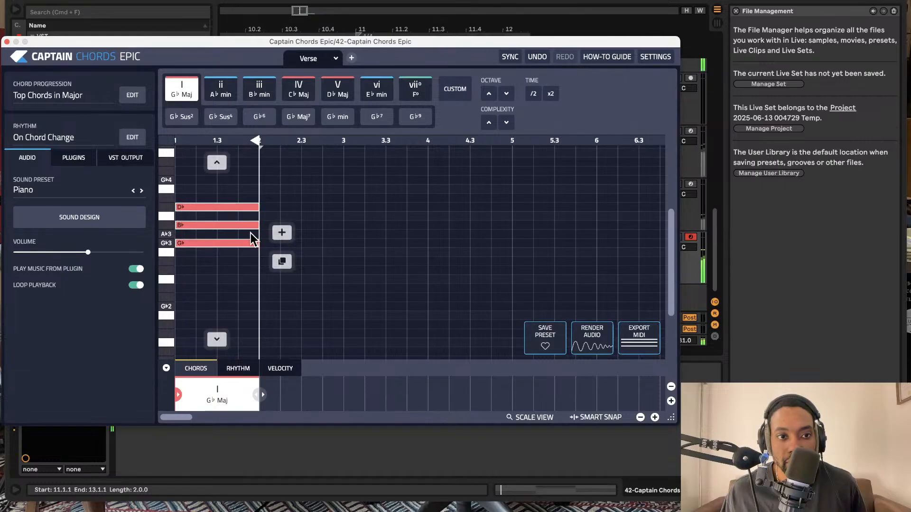
Try the first chord one inversion lower, and audition A♭ min, B♭ min, C♭ Maj and D♭ Maj in its place
left_click(217, 339)
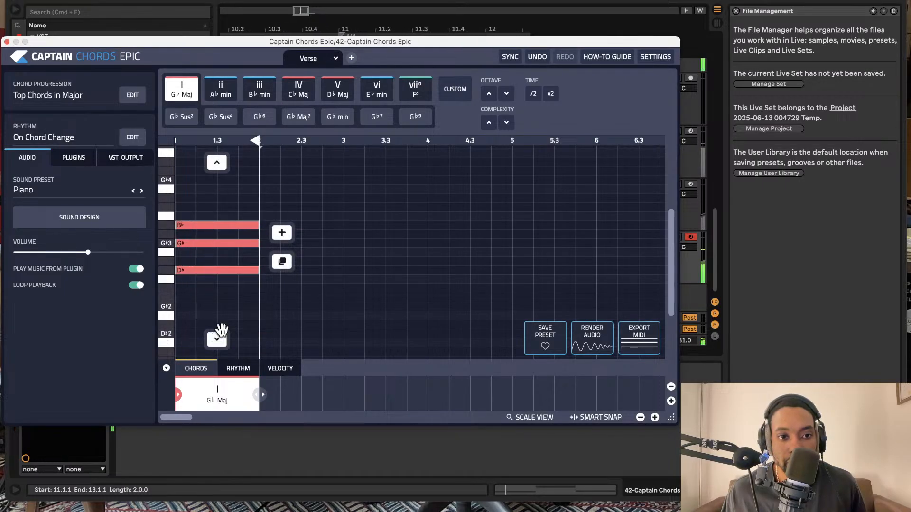
left_click(221, 88)
left_click(259, 88)
left_click(298, 89)
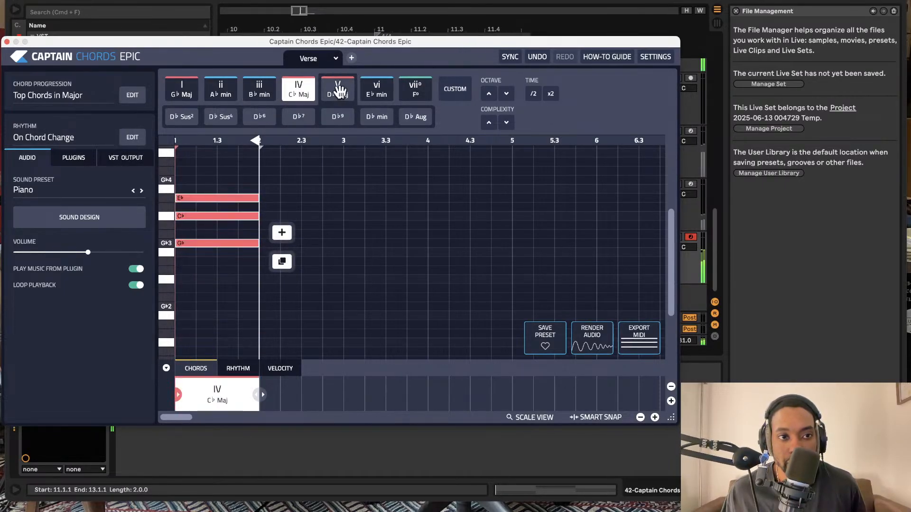
left_click(339, 90)
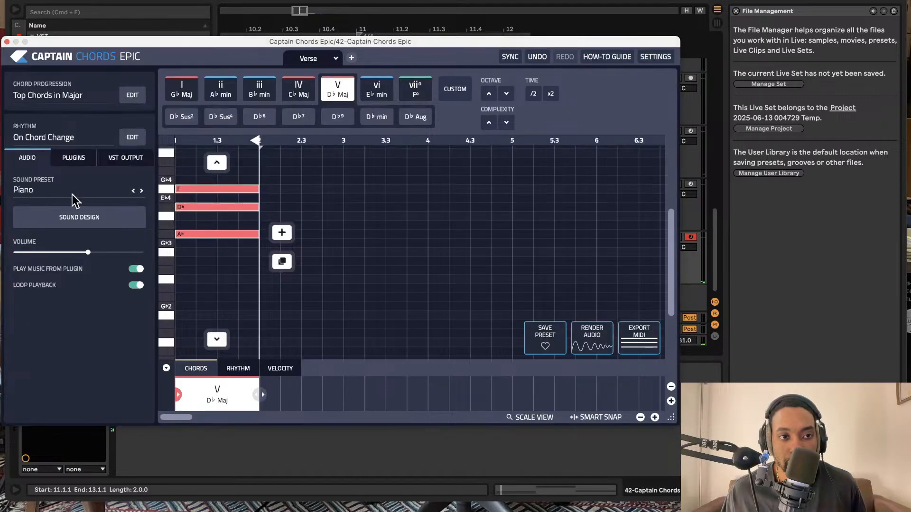
Browse the Pads sound presets and apply Sleepy Hollow
left_click(78, 194)
left_click(304, 206)
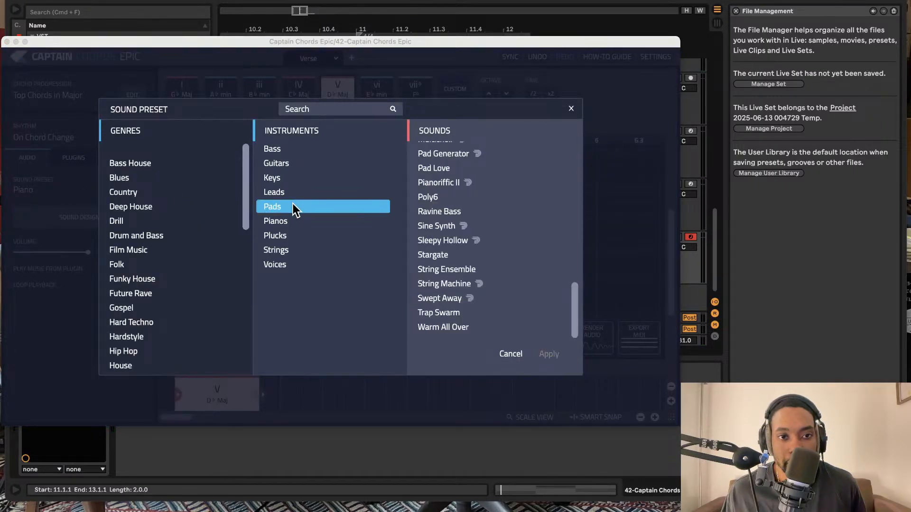
left_click(412, 239)
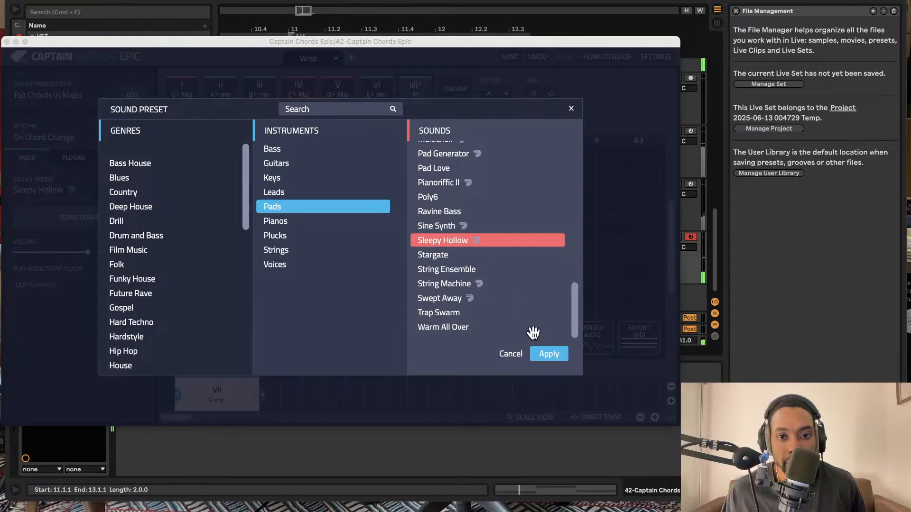
left_click(548, 354)
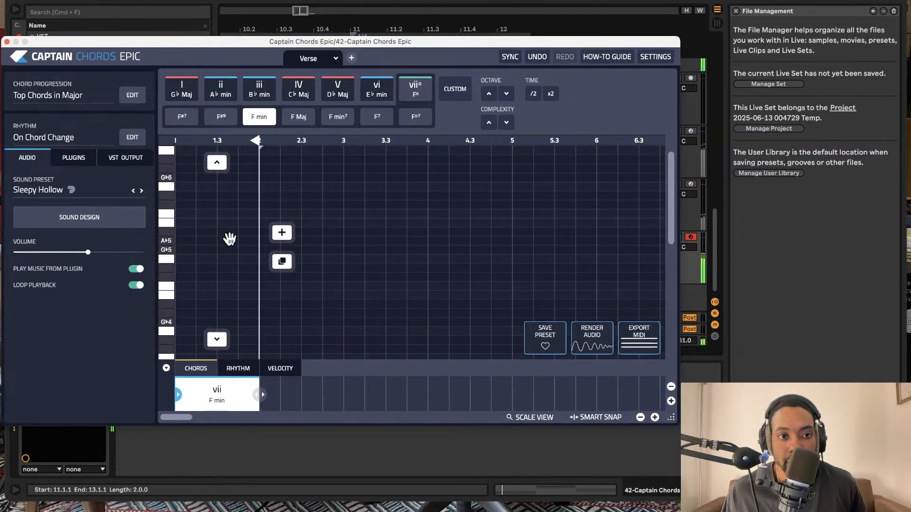
Add a second F min chord after the first one in the Captain Chords piano roll
left_click(282, 232)
scroll(234, 209, "down", 5)
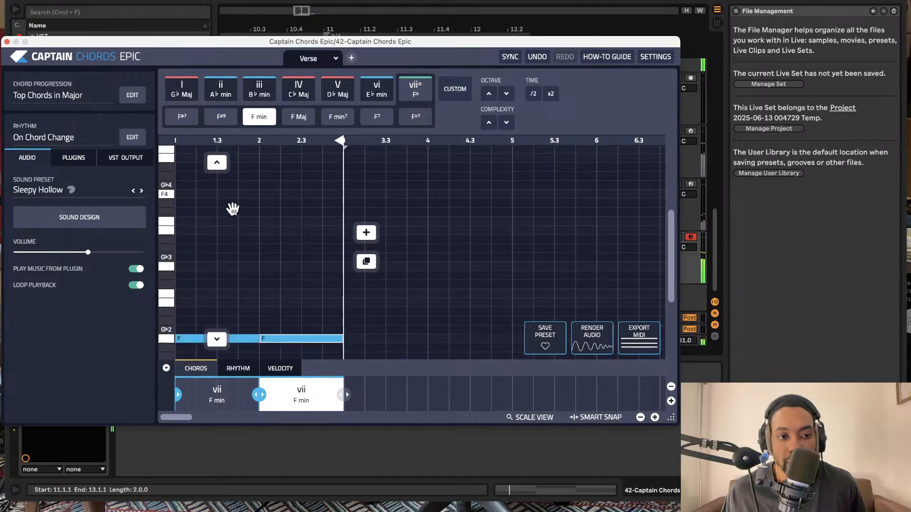
scroll(238, 204, "down", 3)
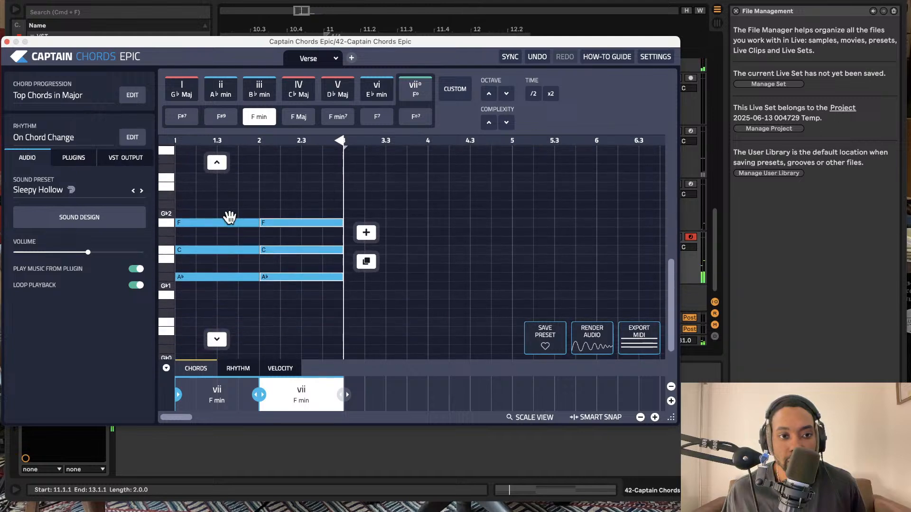
Audition the Poly6 and String Machine pad sounds, and apply String Machine as the sound preset
left_click(112, 191)
left_click(445, 196)
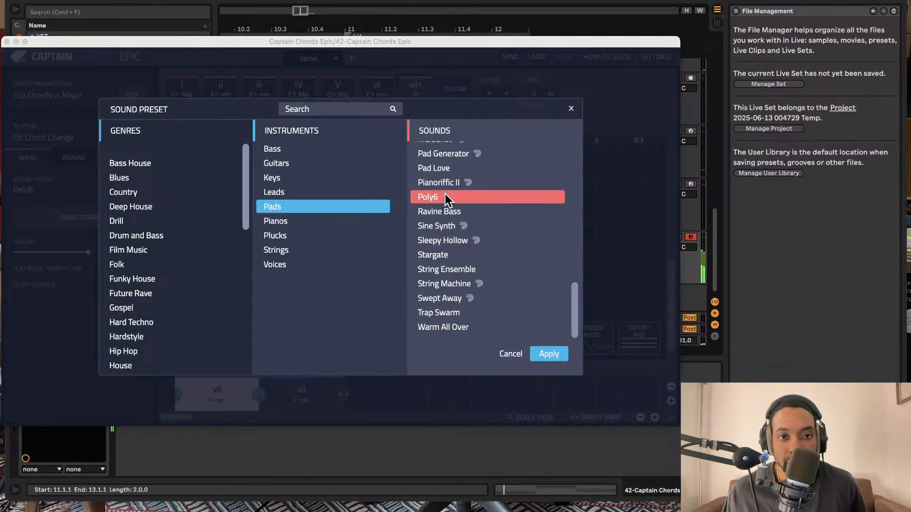
left_click(455, 285)
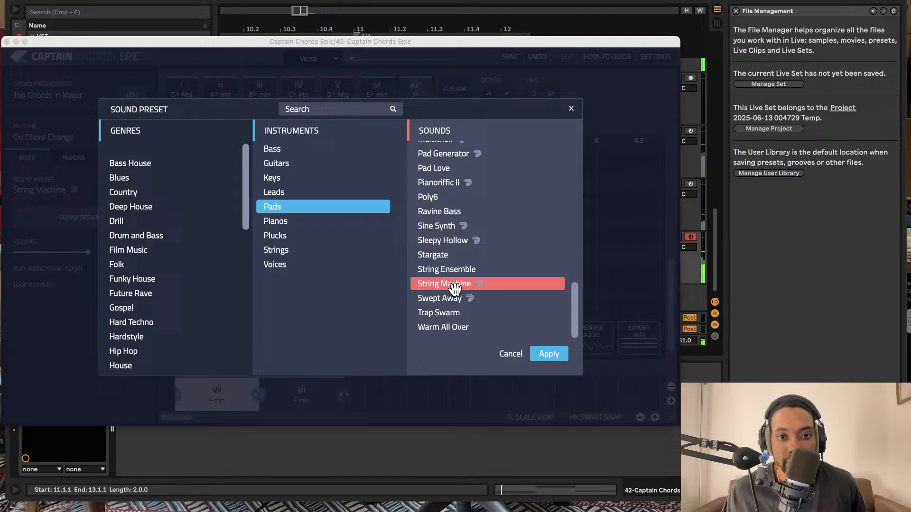
left_click(536, 352)
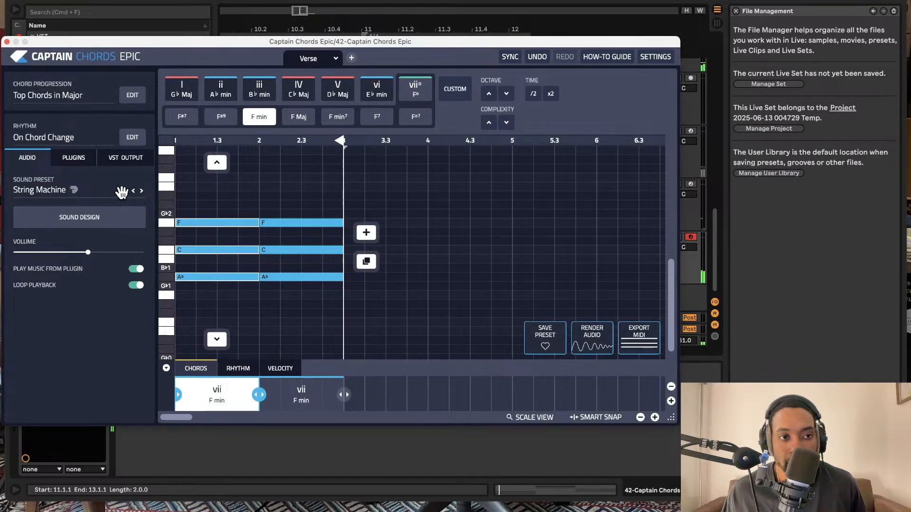
Audition Pianoriffic II and Swept Away, include Plucks in the instrument filter, and apply Warm All Over as the sound preset
left_click(87, 191)
left_click(440, 183)
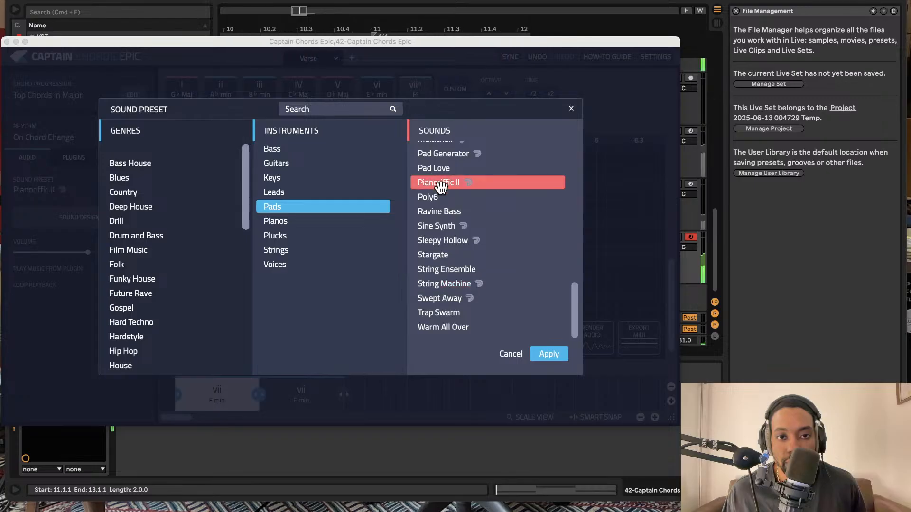
left_click(421, 297)
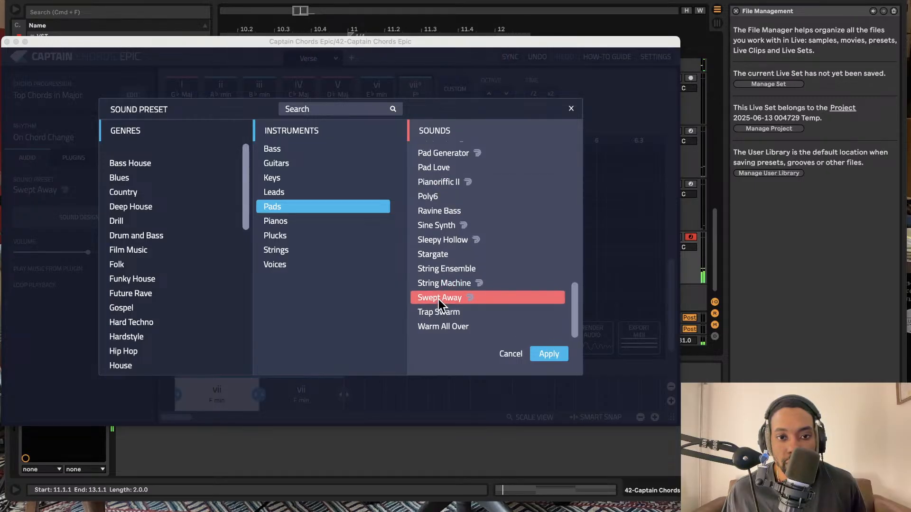
left_click(450, 323)
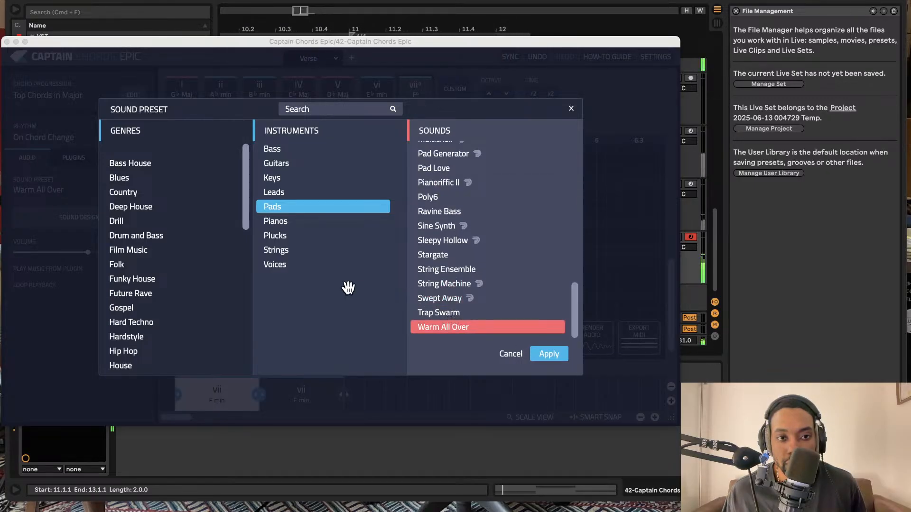
left_click(315, 233)
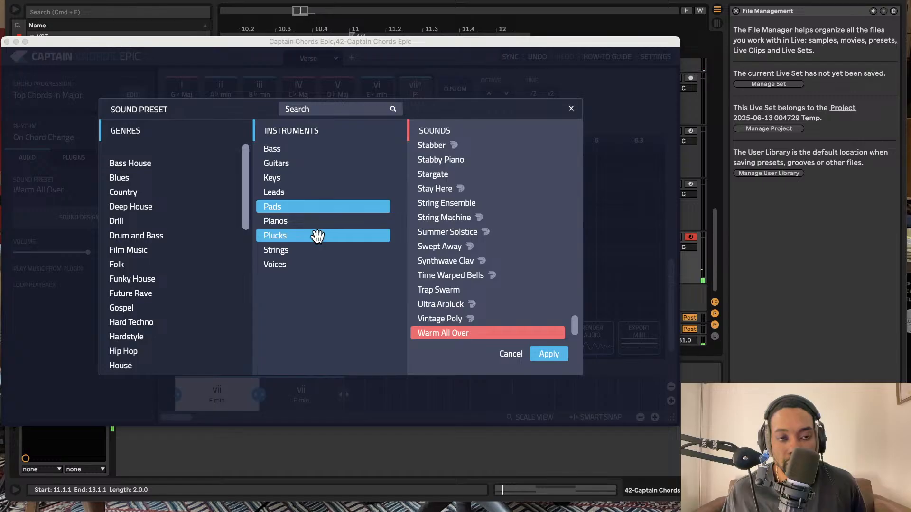
left_click(452, 334)
left_click(459, 335)
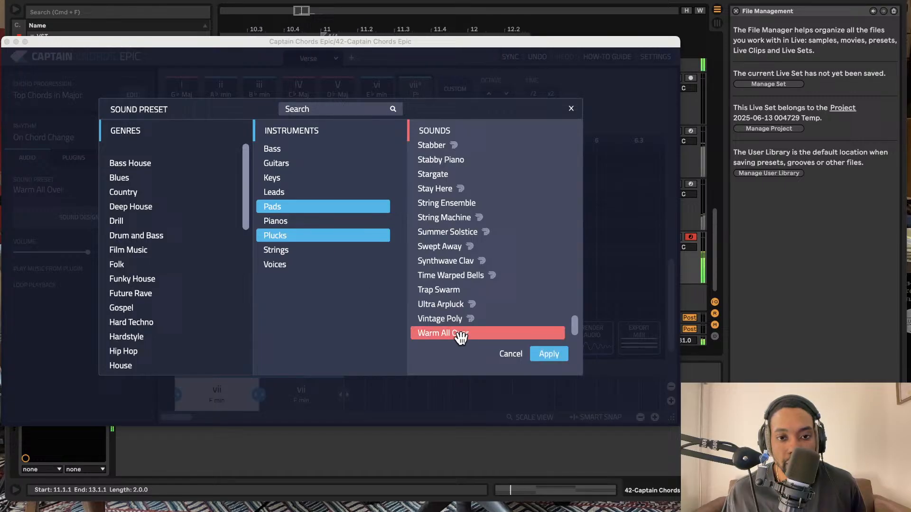
left_click(534, 352)
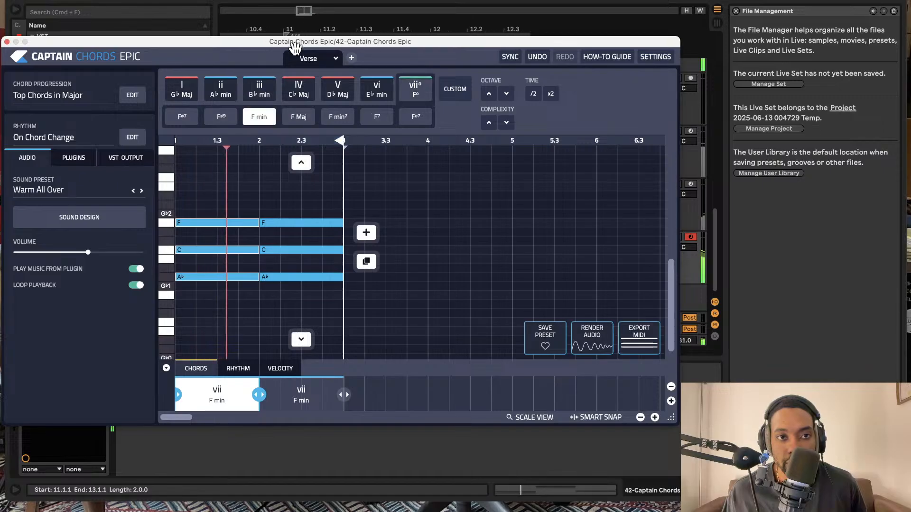
Unmute the Crack Rack drum track in the arrangement while keeping the Captain Chords Epic plugin open
left_click_drag(295, 47, 330, 312)
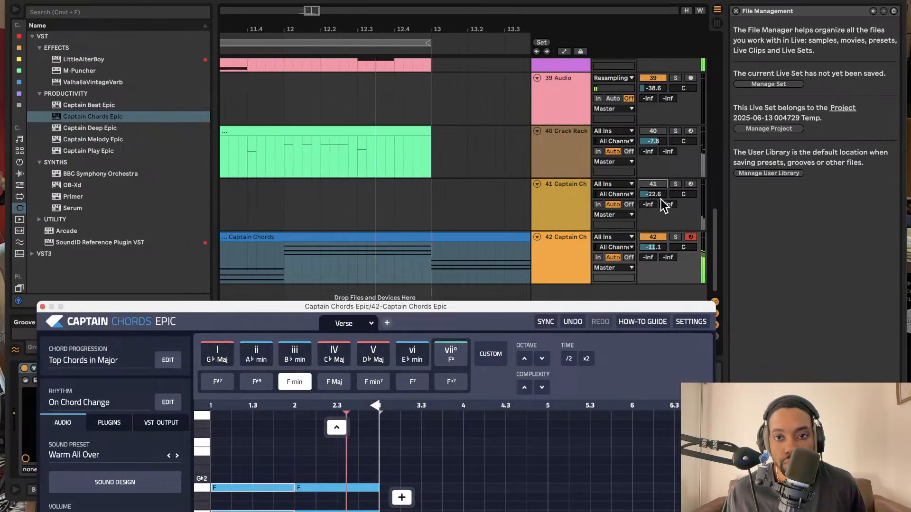
left_click(655, 131)
scroll(439, 238, "up", 1)
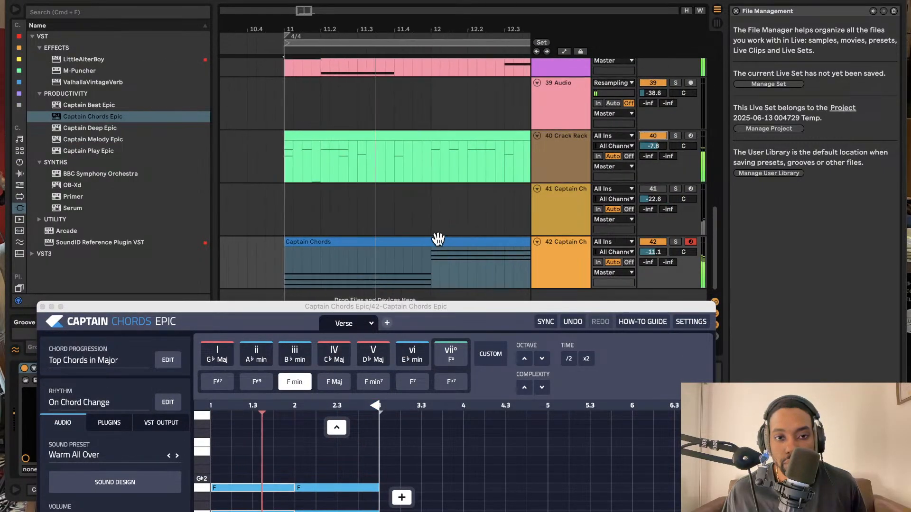
left_click_drag(402, 306, 442, 102)
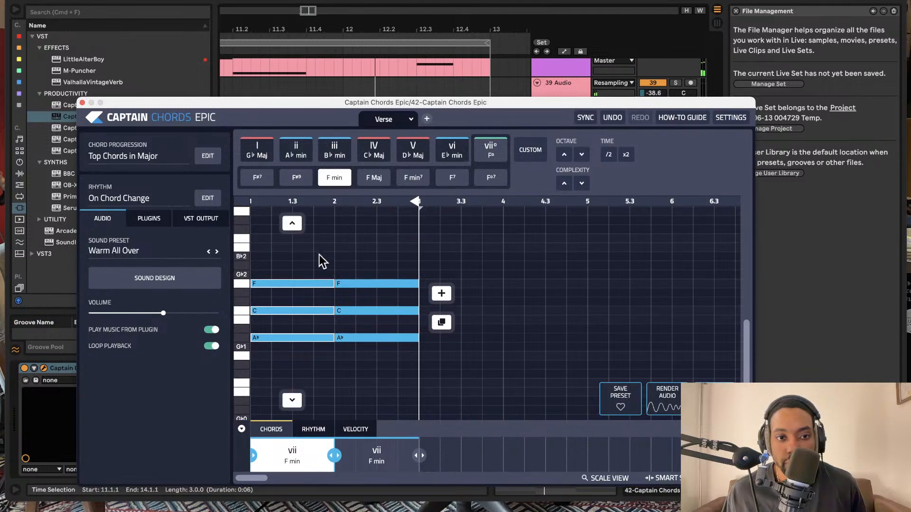
Shift the first F min chord up three inversions in the Captain Chords piano roll
left_click(293, 224)
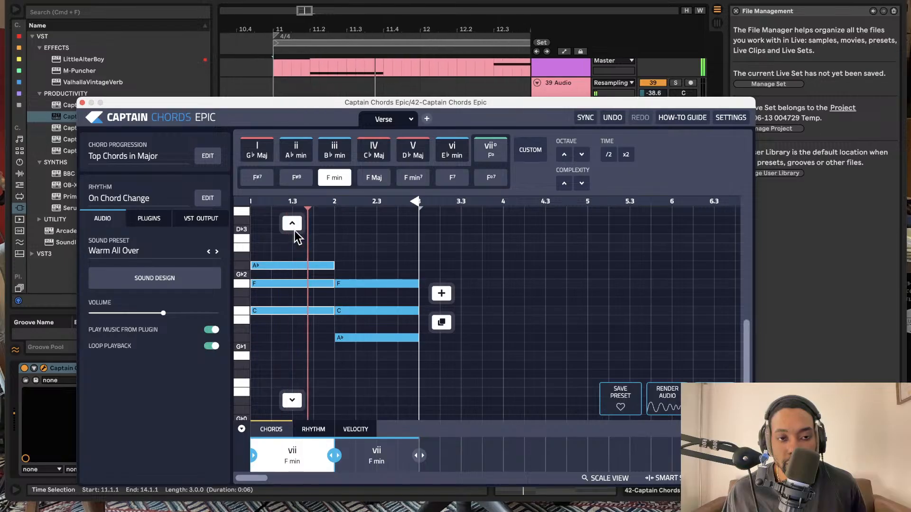
left_click(293, 224)
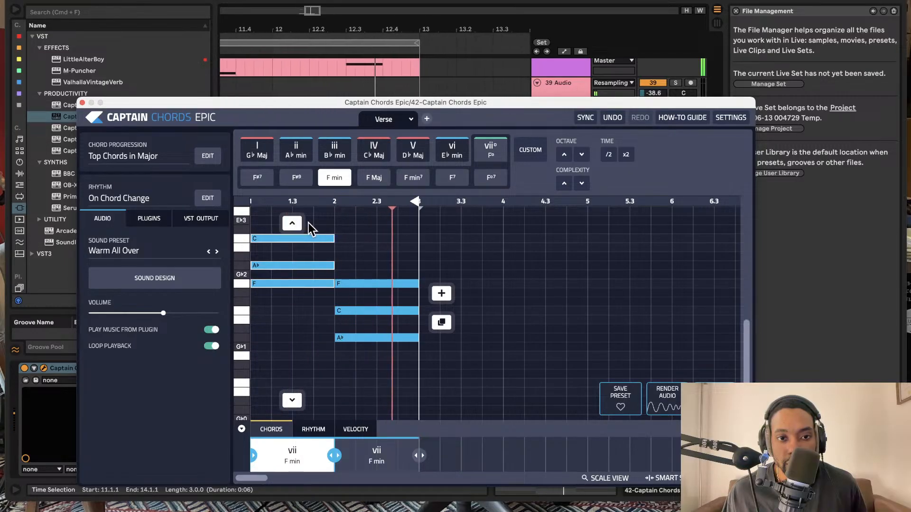
left_click(292, 223)
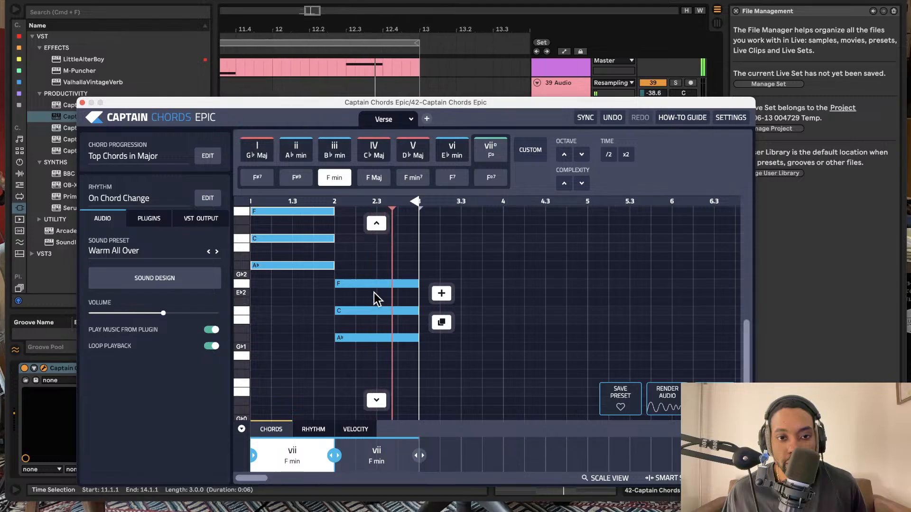
Uncover the Reaktor 6 track in the arrangement and mute it
left_click_drag(448, 105, 341, 254)
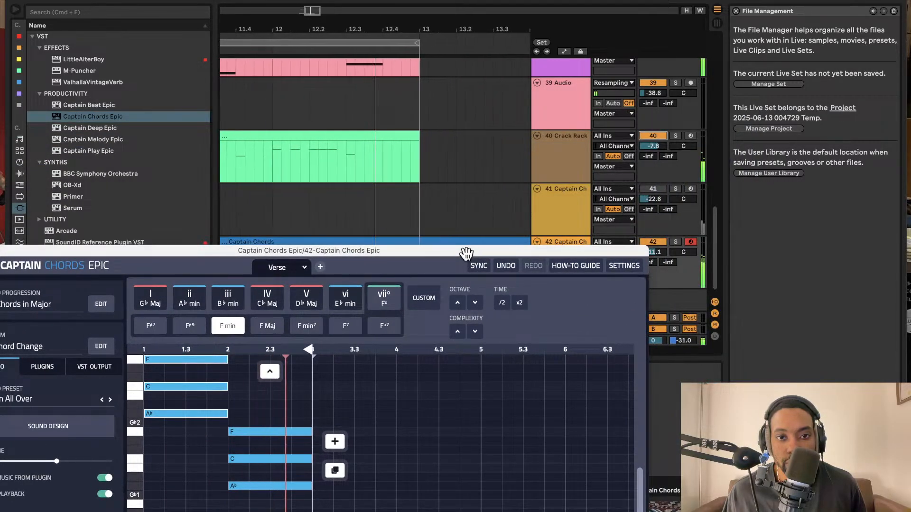
left_click_drag(466, 254, 526, 310)
scroll(410, 121, "up", 3)
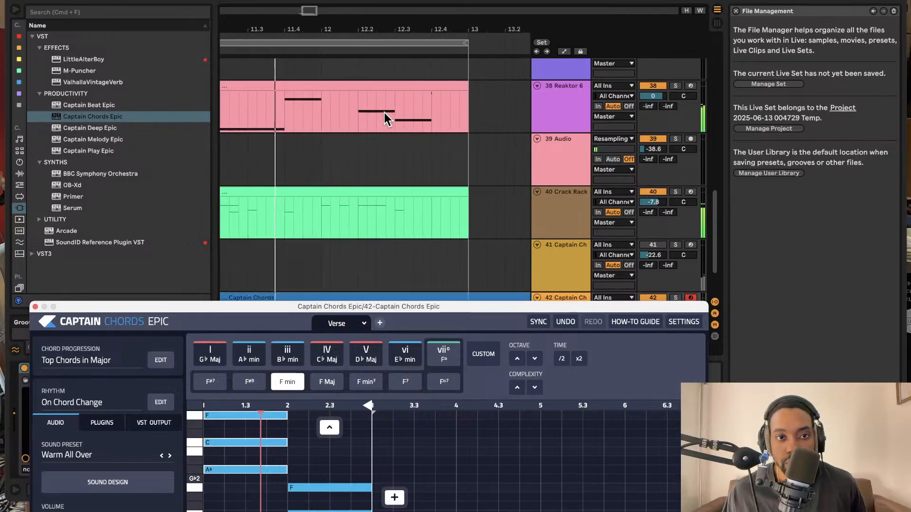
scroll(385, 113, "left", 5)
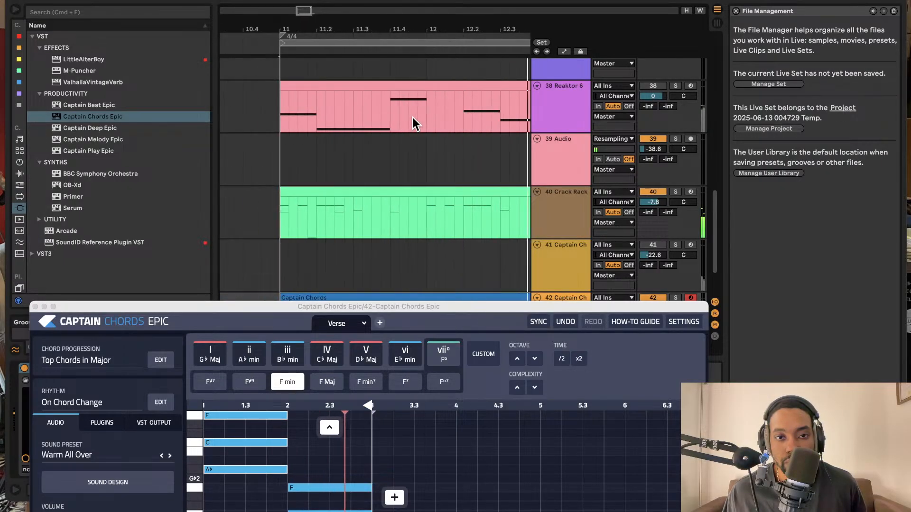
Check the detected key of the Reaktor 6 line in the TONIC plugin and close its window
scroll(412, 118, "down", 3)
scroll(412, 117, "right", 2)
left_click_drag(411, 303, 416, 261)
scroll(569, 117, "up", 4)
left_click(572, 206)
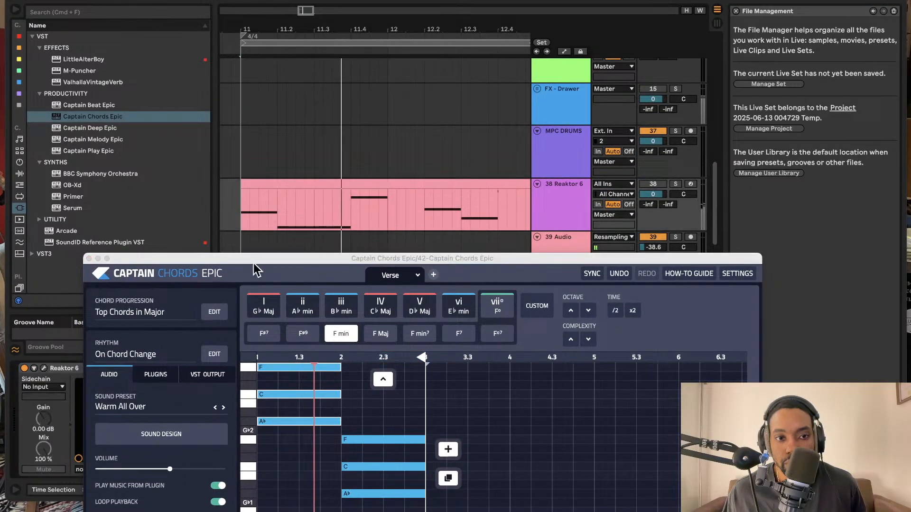
left_click_drag(220, 256, 236, 0)
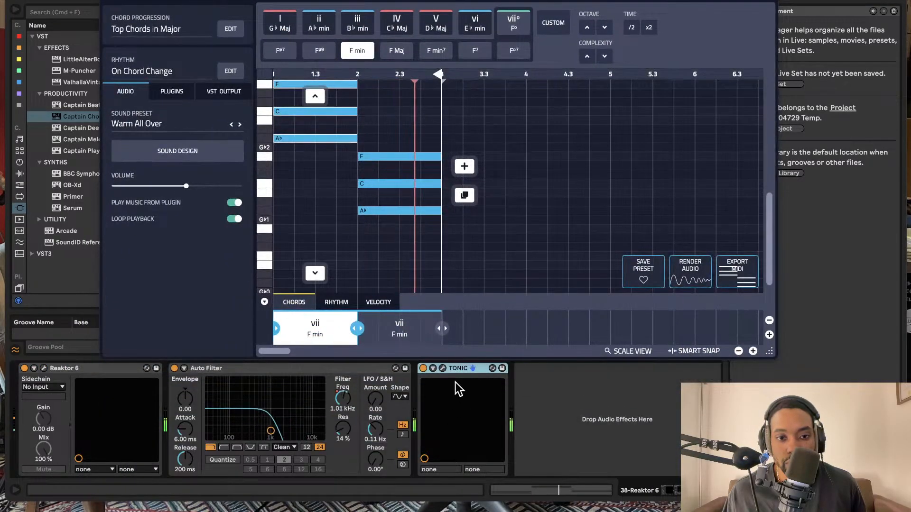
left_click(442, 368)
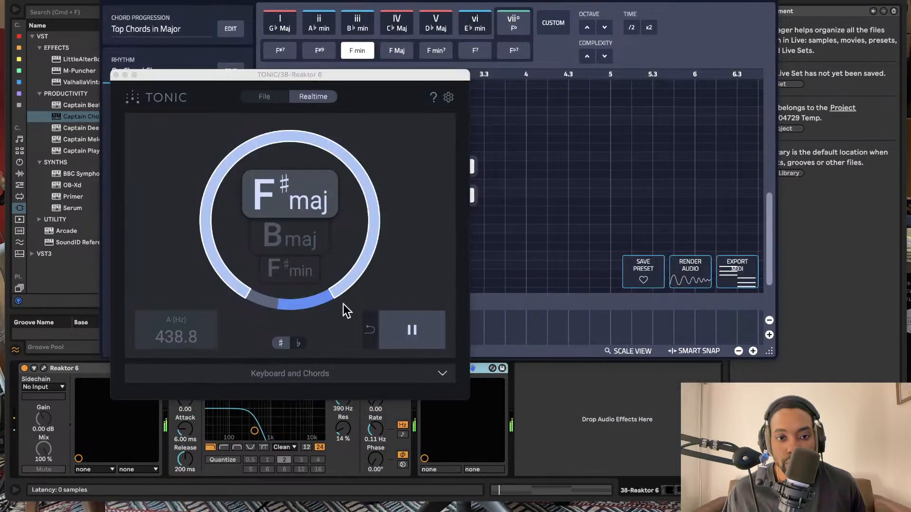
left_click(116, 75)
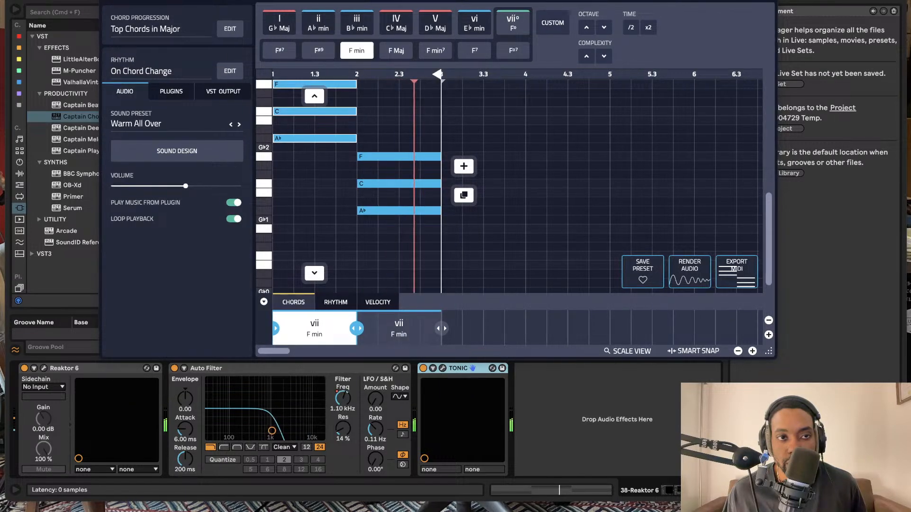
Try to add another chord after the second F min chord in the Captain Chords piano roll
left_click_drag(420, 1, 90, 0)
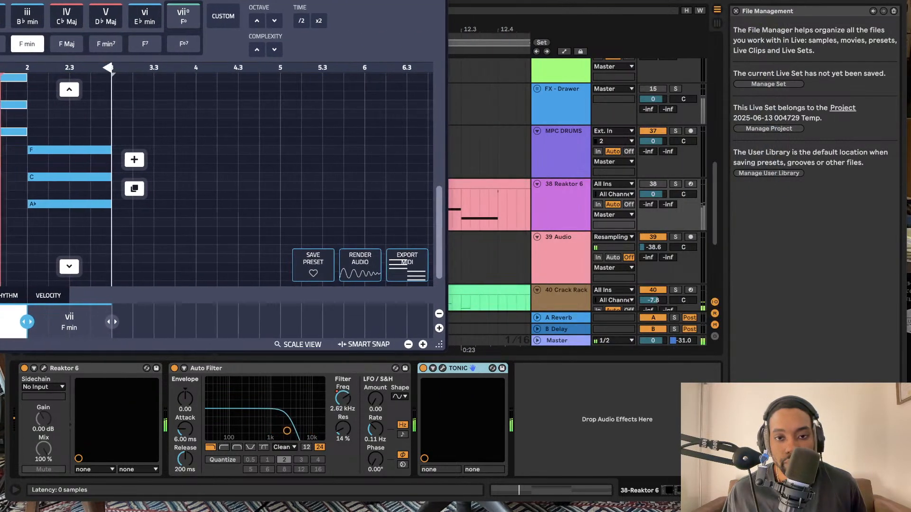
scroll(427, 203, "down", 5)
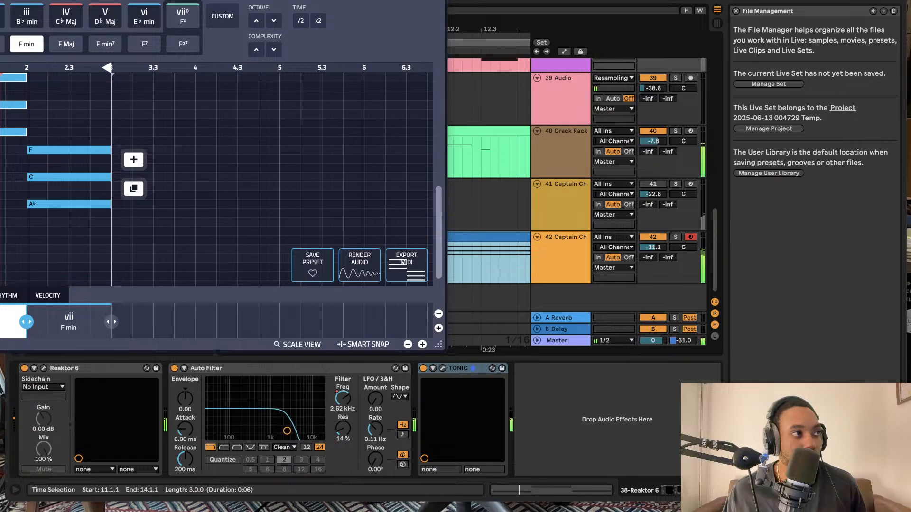
key("alt+super+p")
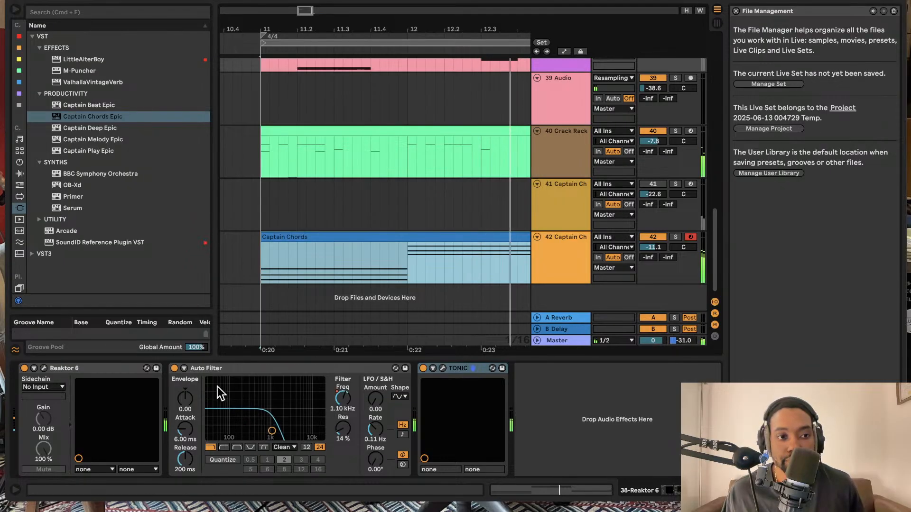
key("alt+super+p")
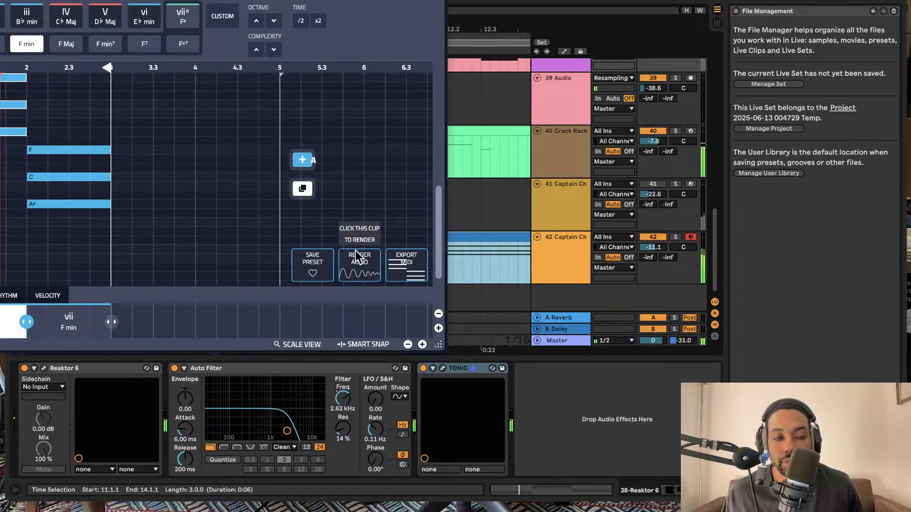
mouse_move(157, 1)
left_mouse_down()
mouse_move(323, 1)
mouse_move(282, 5)
left_mouse_up()
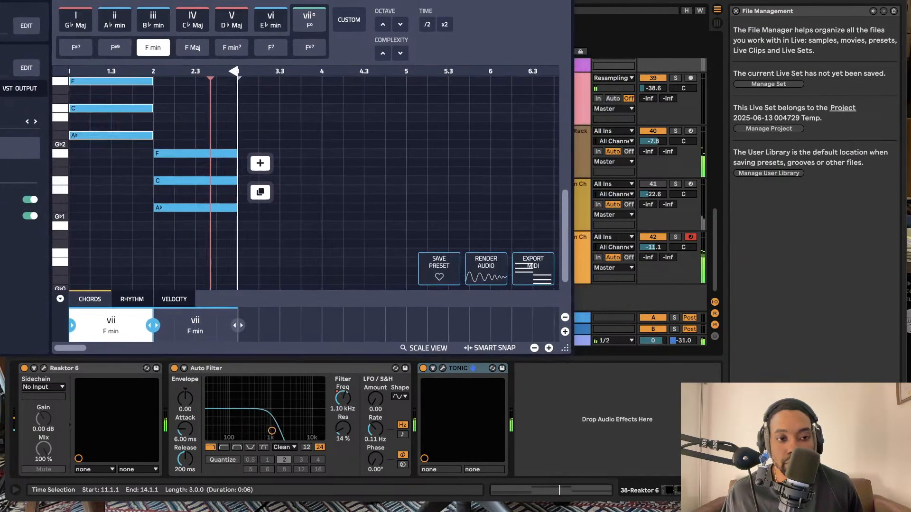
left_click(261, 164)
left_click(346, 163)
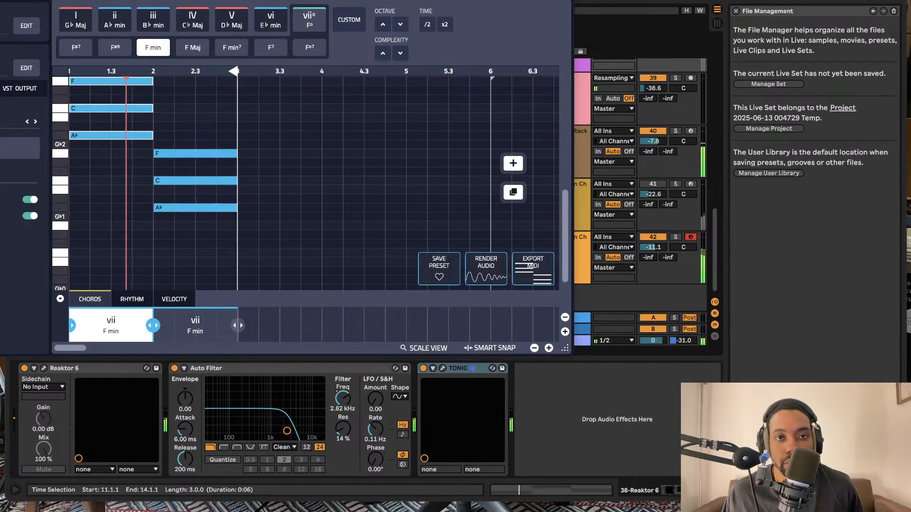
Try to export the chord progression as MIDI from the plugin into the arrangement, and select the second Captain Chords track
left_click_drag(427, 1, 126, 12)
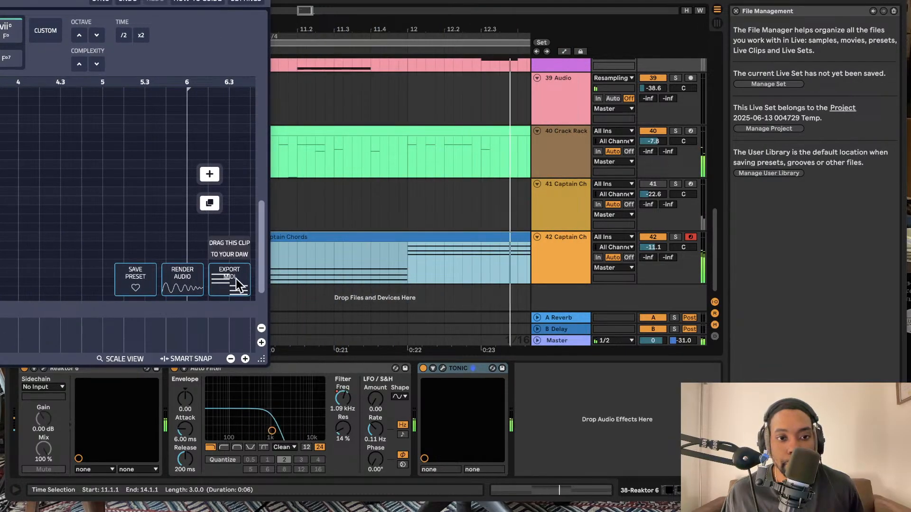
left_click_drag(236, 279, 304, 297)
left_click(524, 236)
left_click(568, 247)
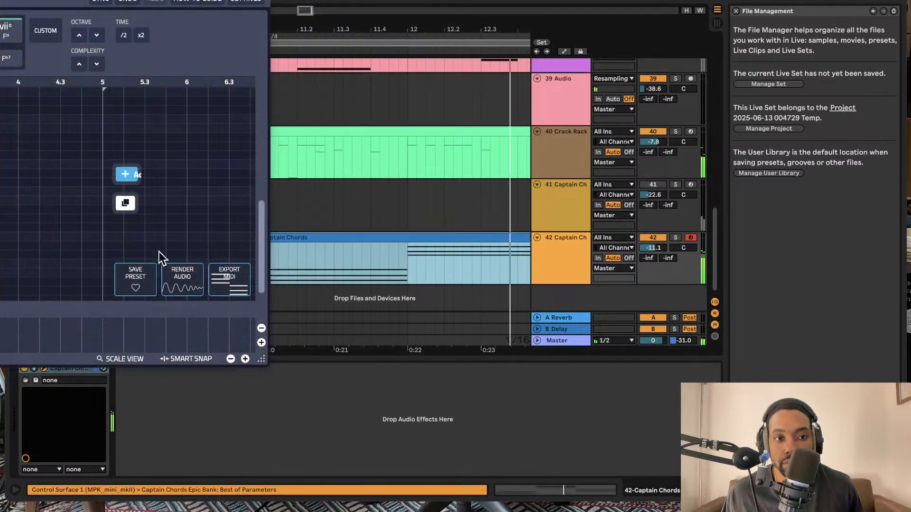
Turn off Play Music From Plugin in Captain Chords Epic so it plays the MIDI clip, and close the plugin window
left_click_drag(190, 2, 599, 0)
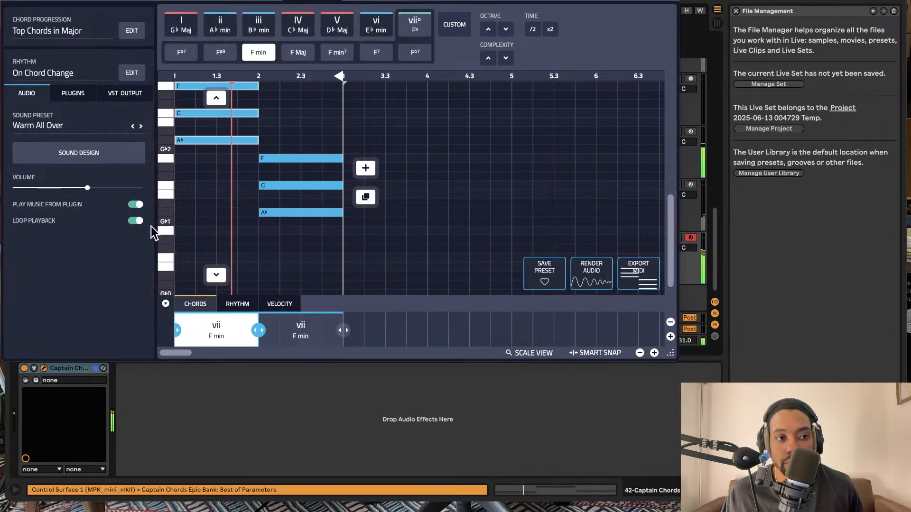
left_click(136, 204)
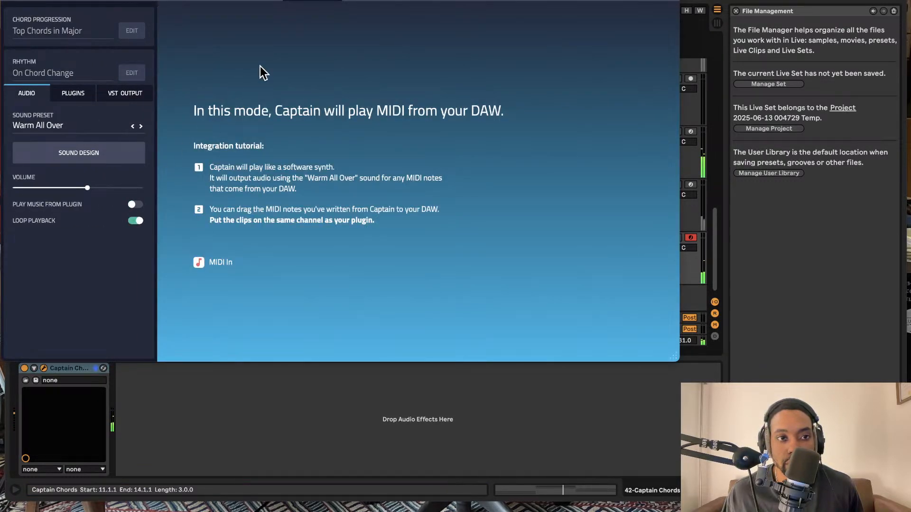
left_click_drag(346, 0, 396, 161)
left_click(58, 163)
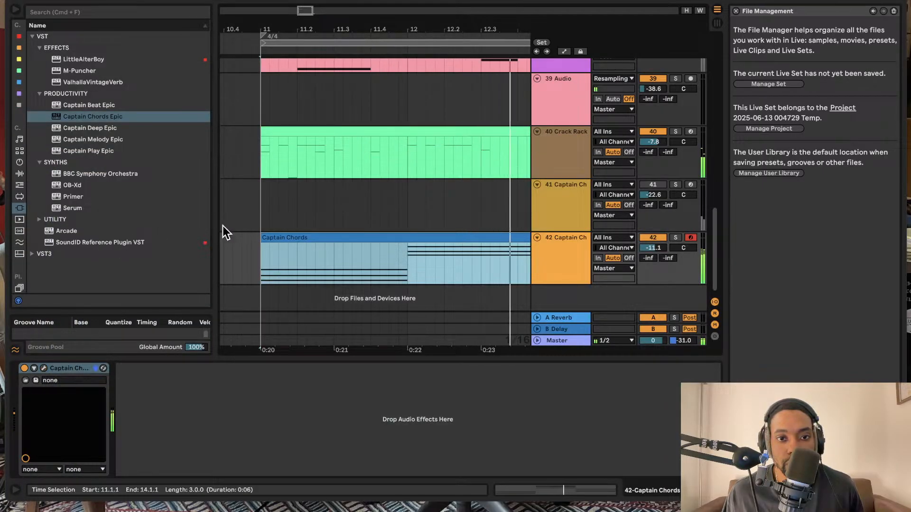
Unmute the Reaktor 6 track, select its clip and check its detected key again in the TONIC plugin
left_click(313, 238)
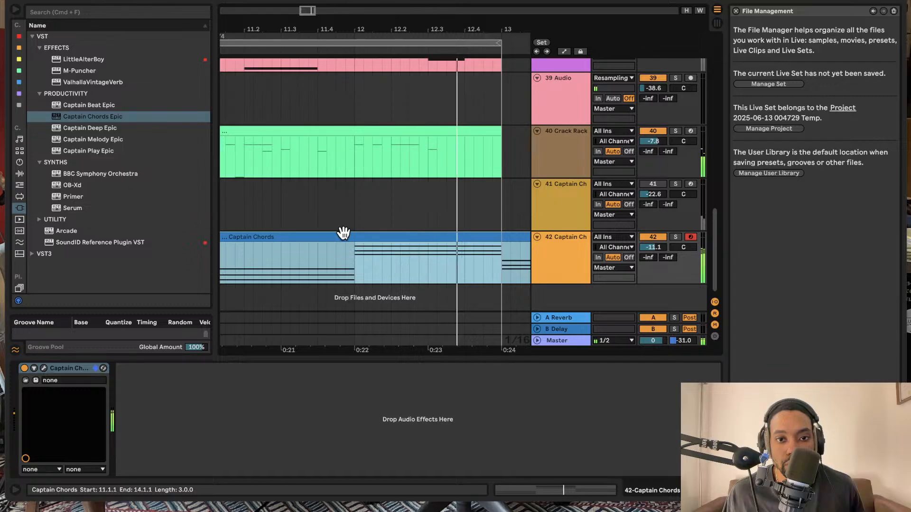
scroll(393, 222, "up", 4)
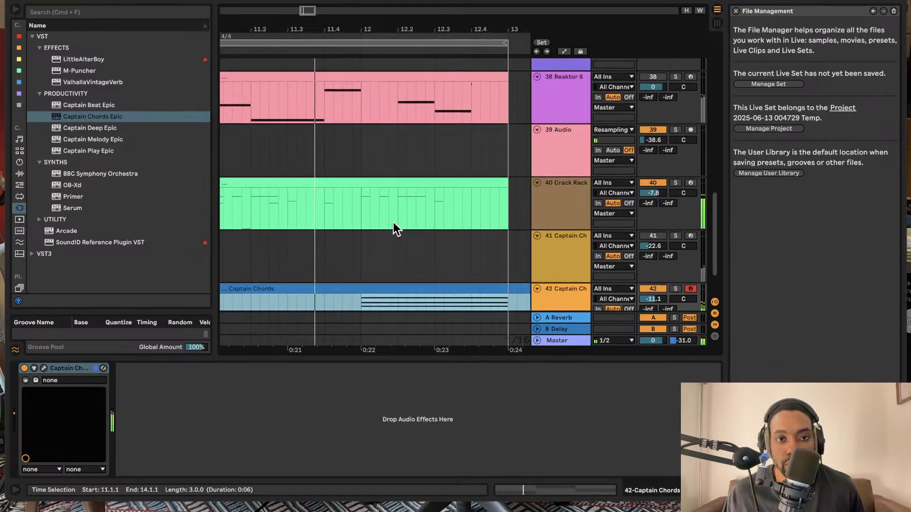
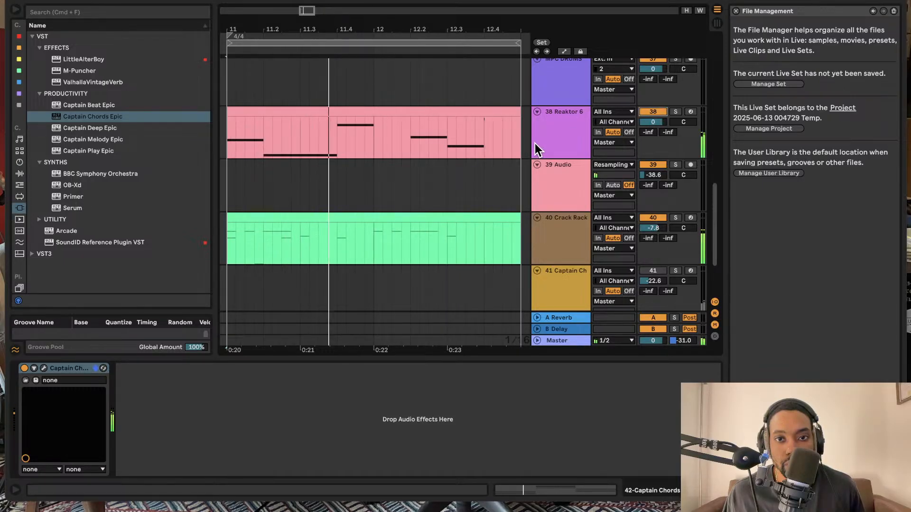
left_click(487, 113)
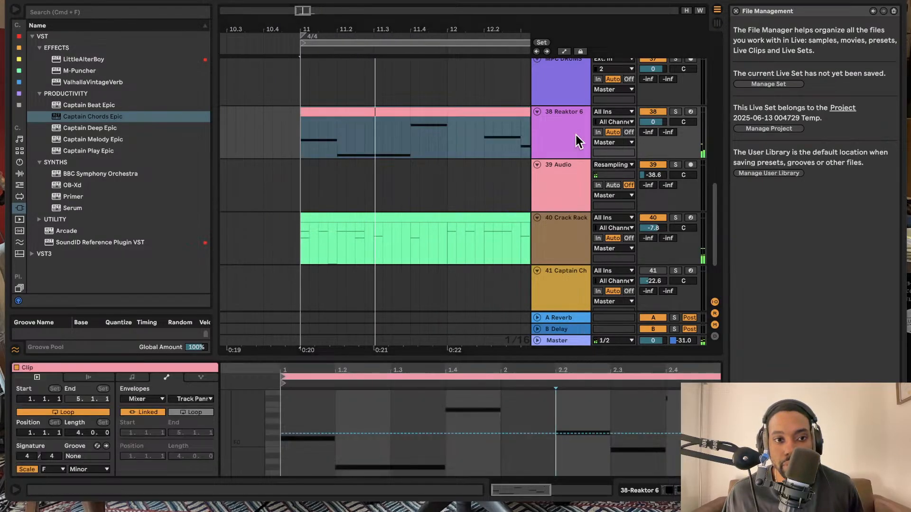
left_click(576, 135)
left_click(442, 368)
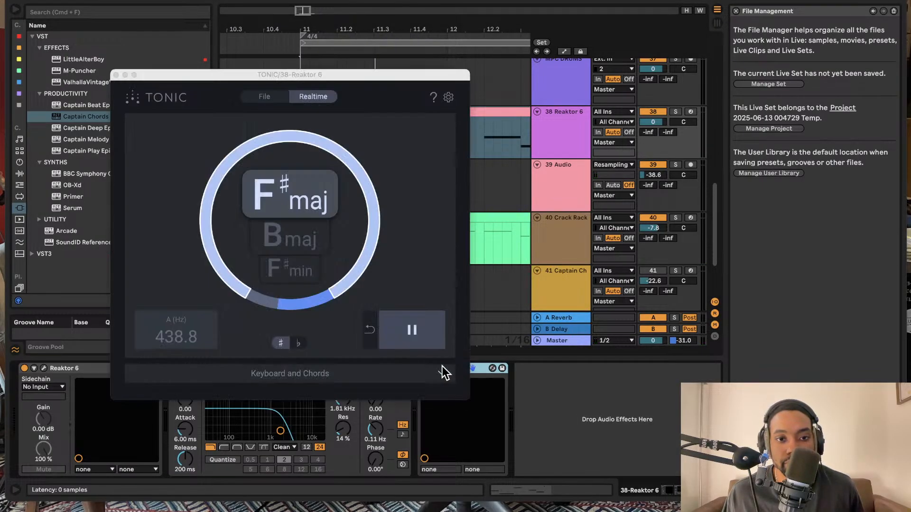
left_click(116, 75)
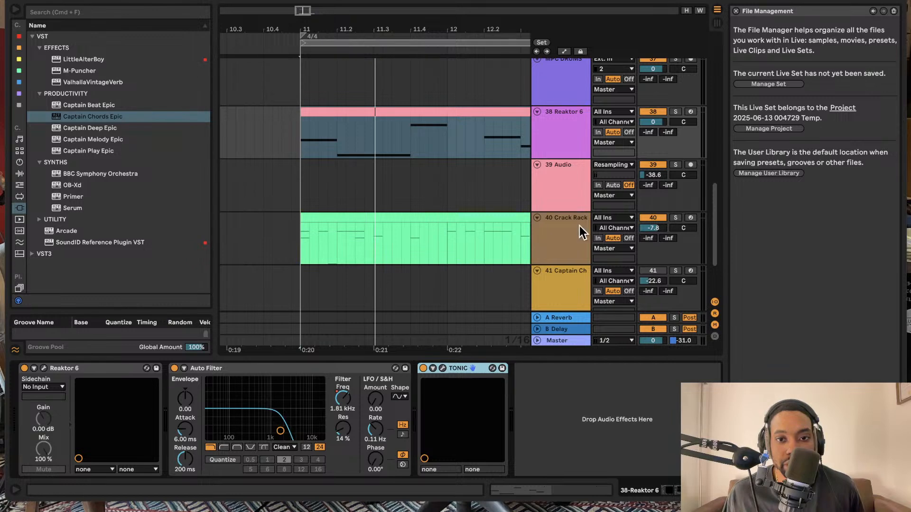
Look over the device chains of the Captain Chords and Crack Rack tracks
scroll(563, 218, "down", 3)
scroll(575, 255, "left", 2)
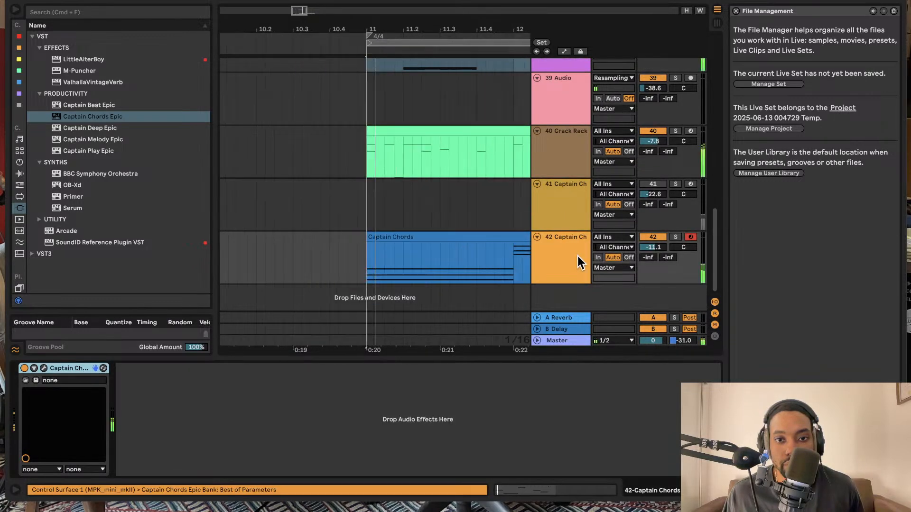
scroll(416, 217, "up", 5)
scroll(579, 214, "left", 2)
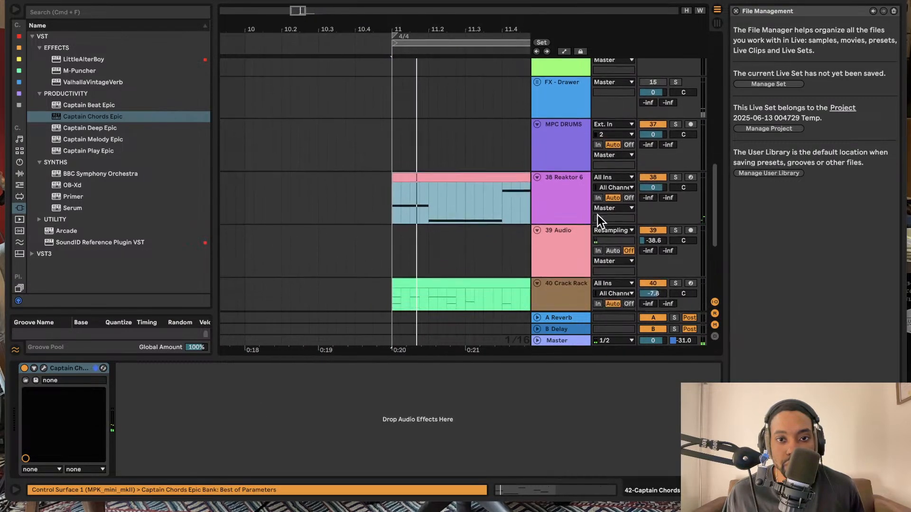
scroll(568, 218, "down", 3)
left_click(562, 224)
scroll(561, 238, "down", 2)
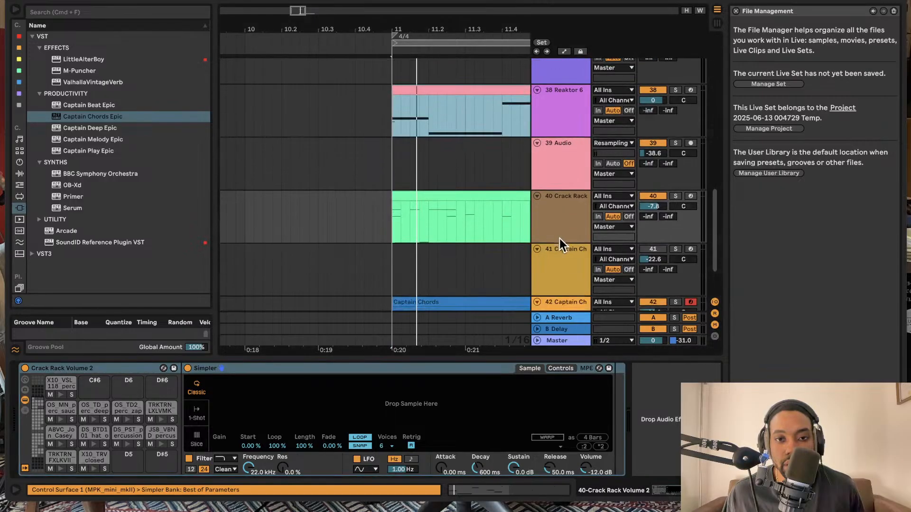
scroll(519, 214, "right", 3)
Copy the TONIC device from the Reaktor 6 track and paste it onto track 42, Captain Chords
left_click(555, 100)
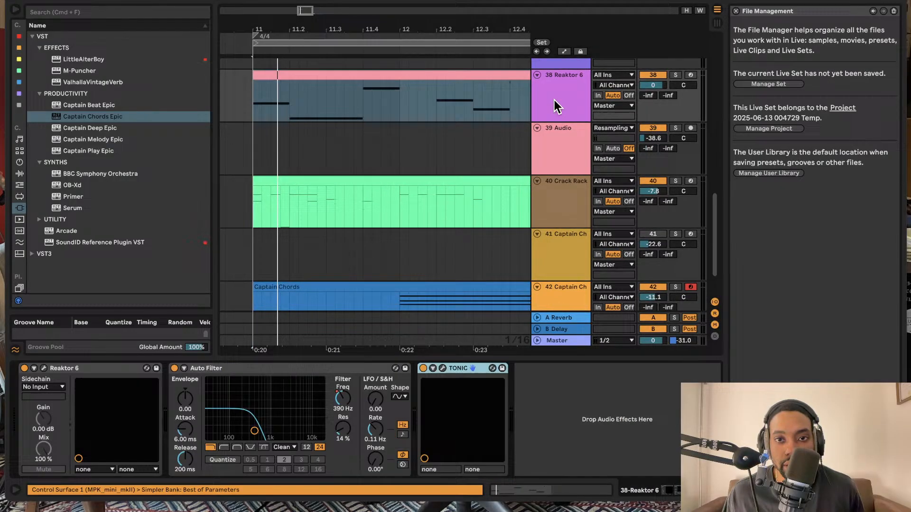
right_click(471, 370)
left_click(484, 385)
scroll(559, 225, "down", 2)
left_click(554, 248)
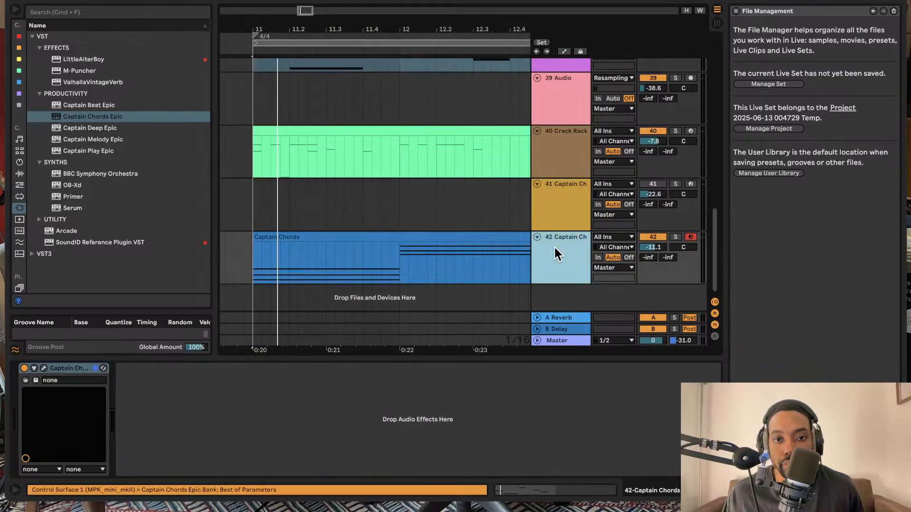
right_click(389, 376)
left_click(407, 382)
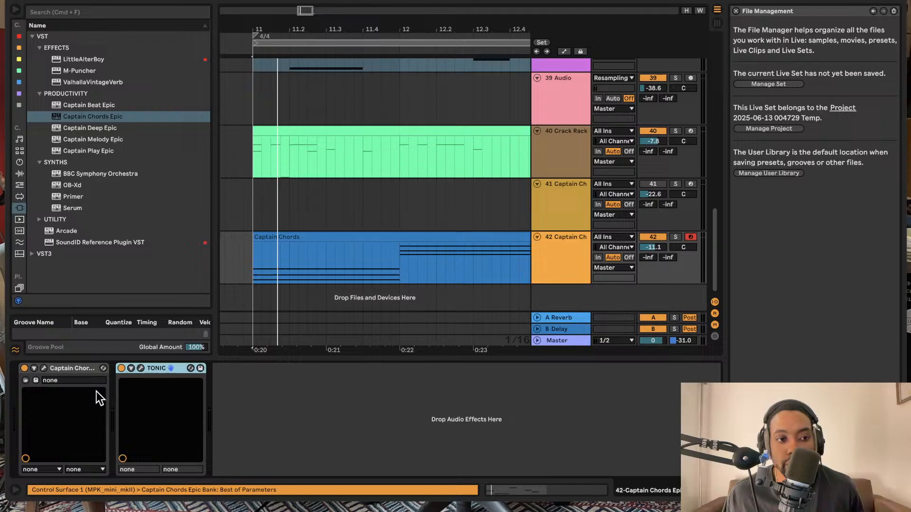
Run TONIC on the Captain Chords track during playback to check the key, and close its window
left_click(140, 368)
key("space")
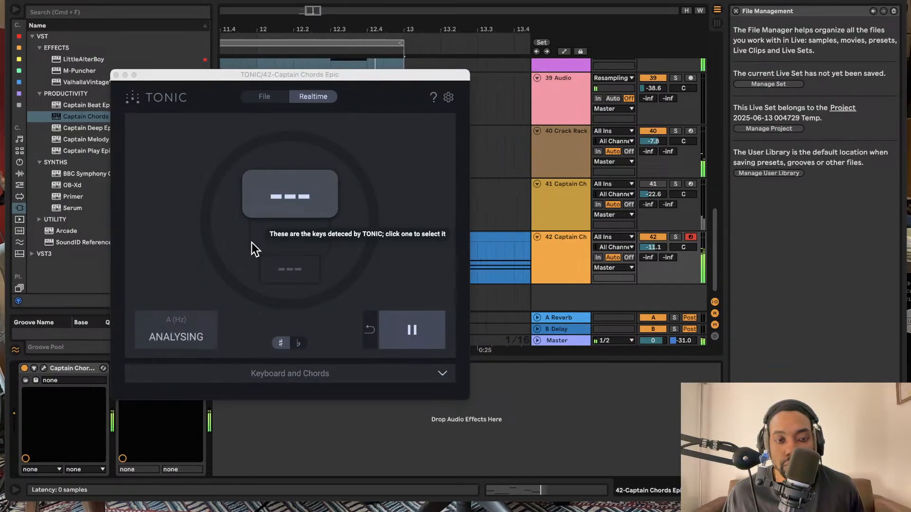
left_click(117, 75)
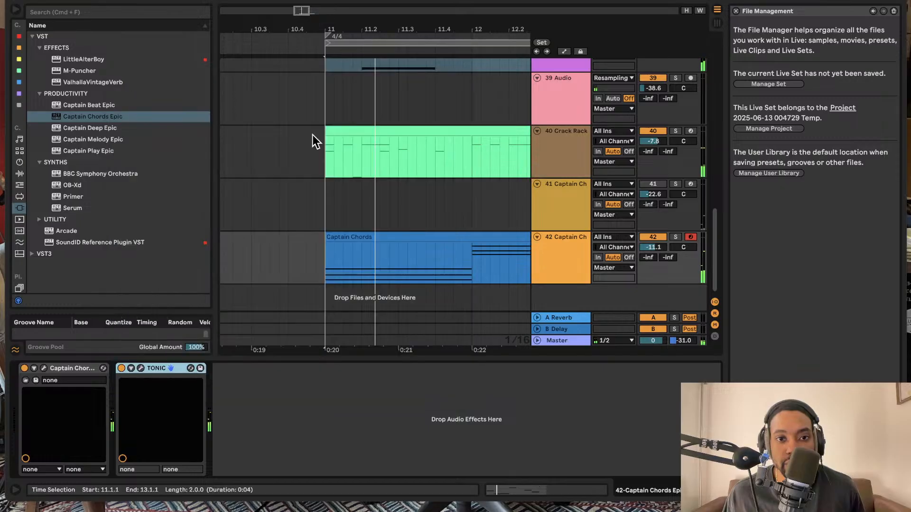
Open the Captain Chords clip in an enlarged note editor and set its scale to F#/Gb Major
double_click(466, 238)
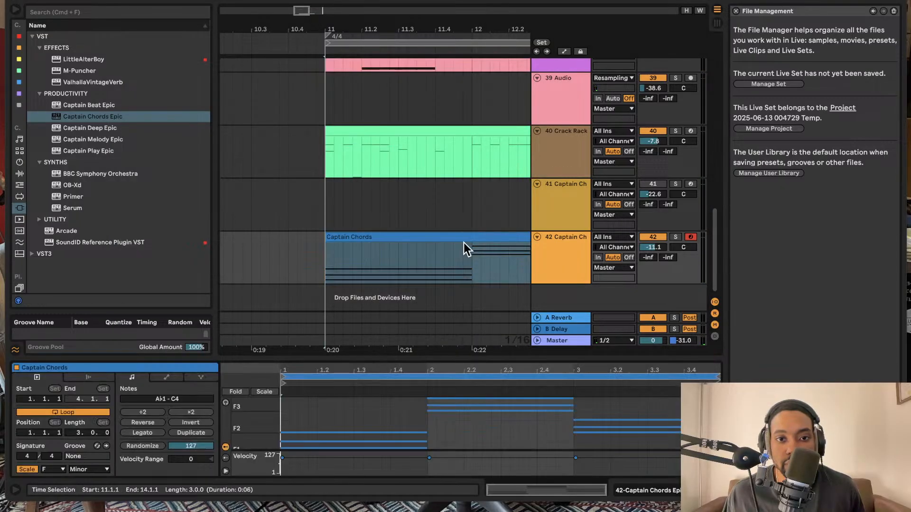
left_click_drag(275, 360, 295, 142)
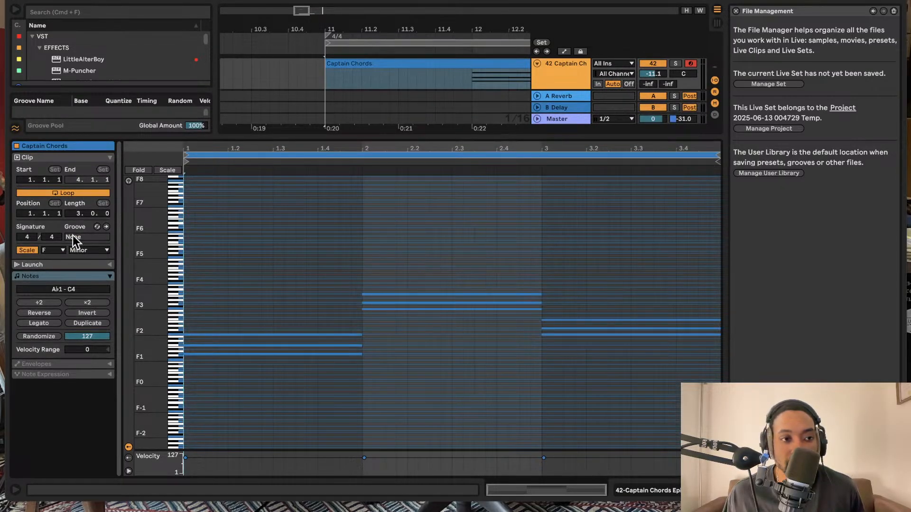
left_click(53, 252)
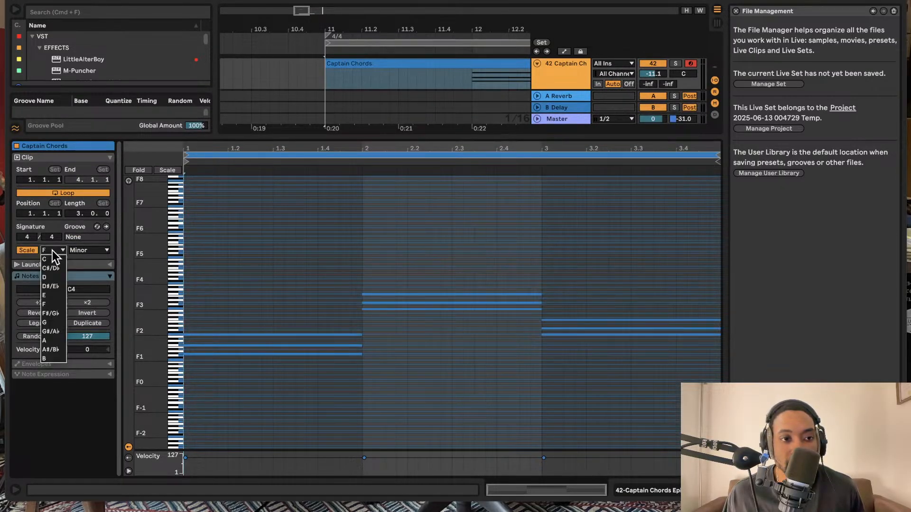
left_click(54, 315)
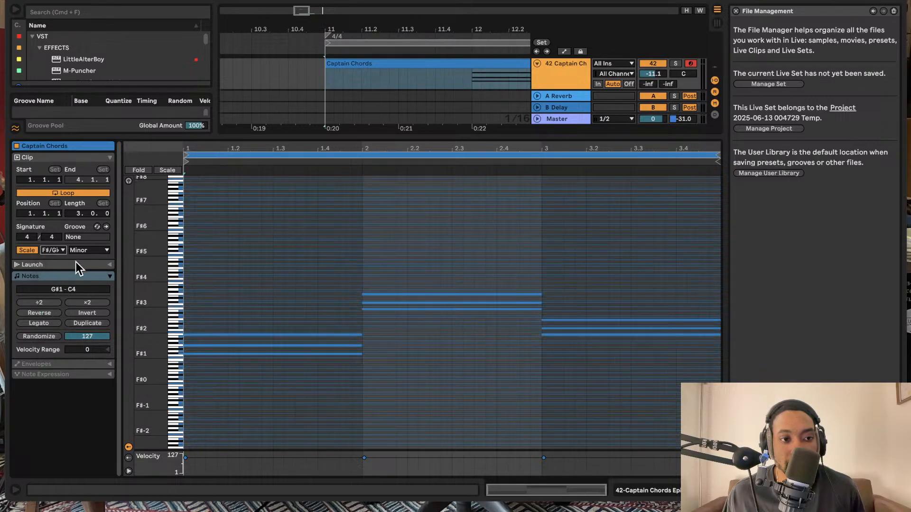
left_click(88, 250)
left_click(79, 0)
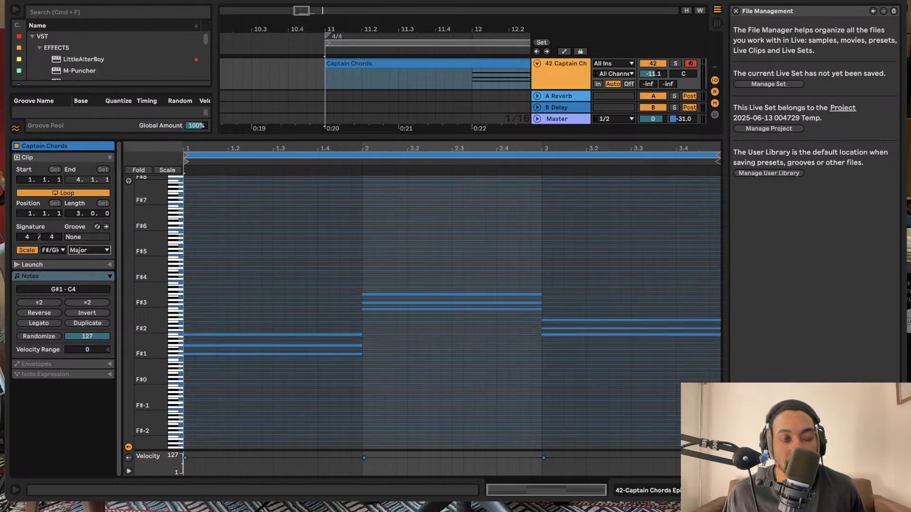
Play the loop, select the three notes of the first chord and transpose them up to C#2–A#2
key("space")
scroll(299, 312, "up", 5)
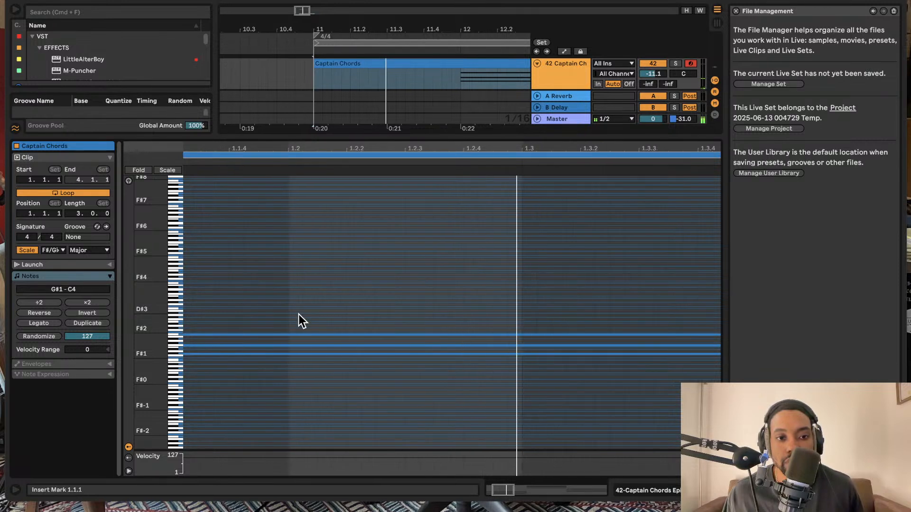
scroll(298, 314, "down", 3)
left_click_drag(293, 300, 305, 349)
key("Up")
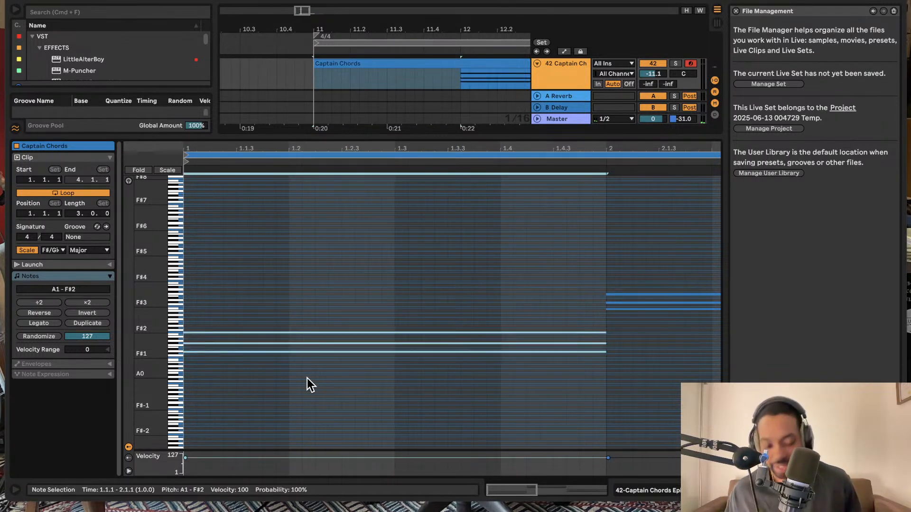
key("Up")
key("Up")
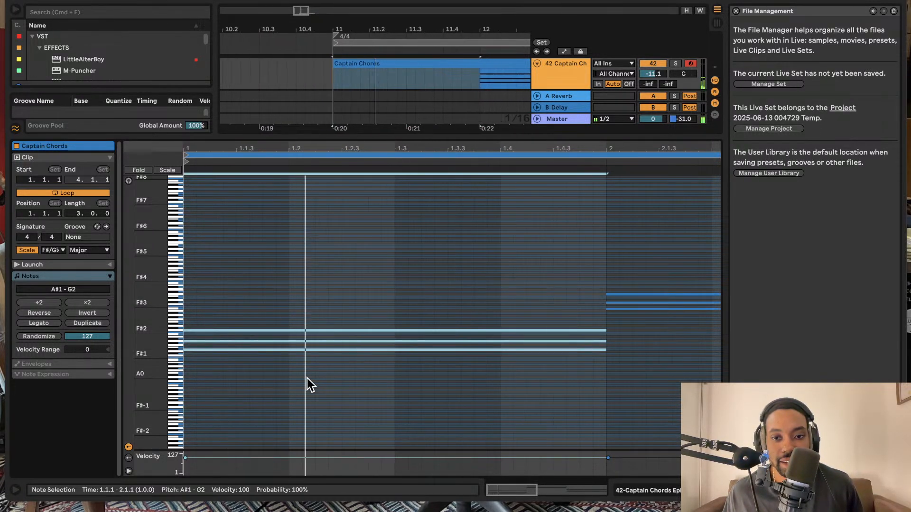
key("Up")
key("Up")
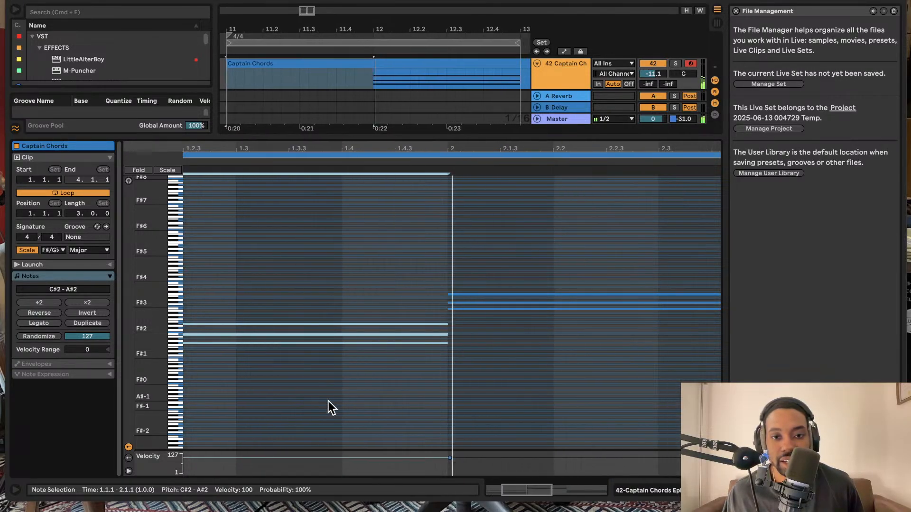
Replay the progression and try transposing the first chord up to A2–F#3
key("space")
key("space")
scroll(413, 286, "right", 5)
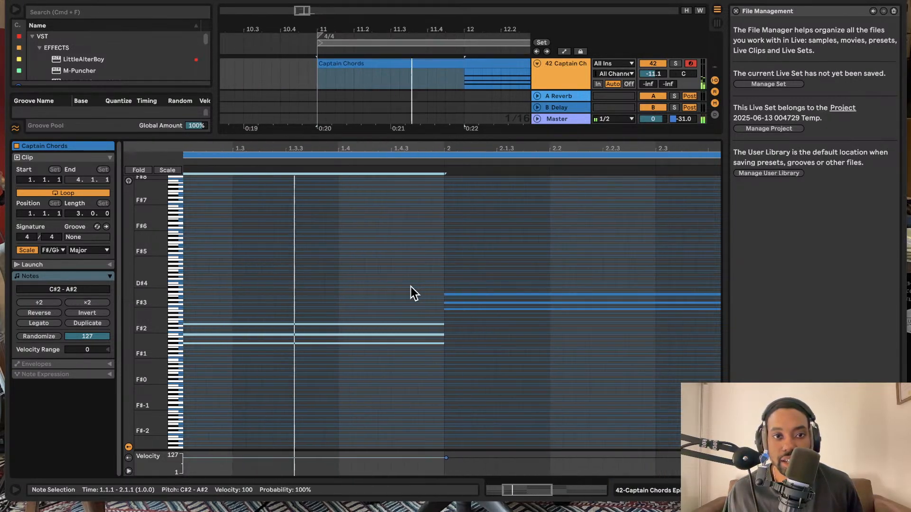
scroll(422, 287, "right", 2)
scroll(419, 255, "right", 6)
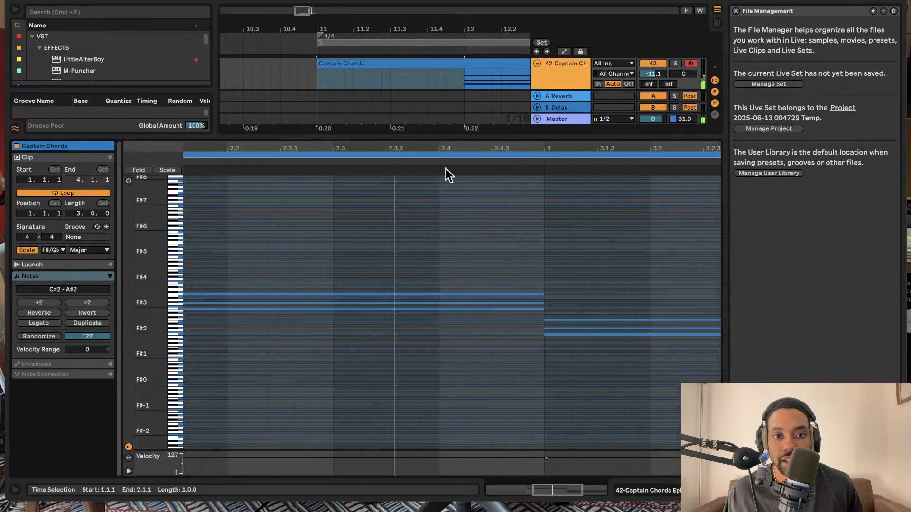
scroll(446, 195, "left", 5)
scroll(448, 195, "left", 3)
scroll(440, 194, "left", 2)
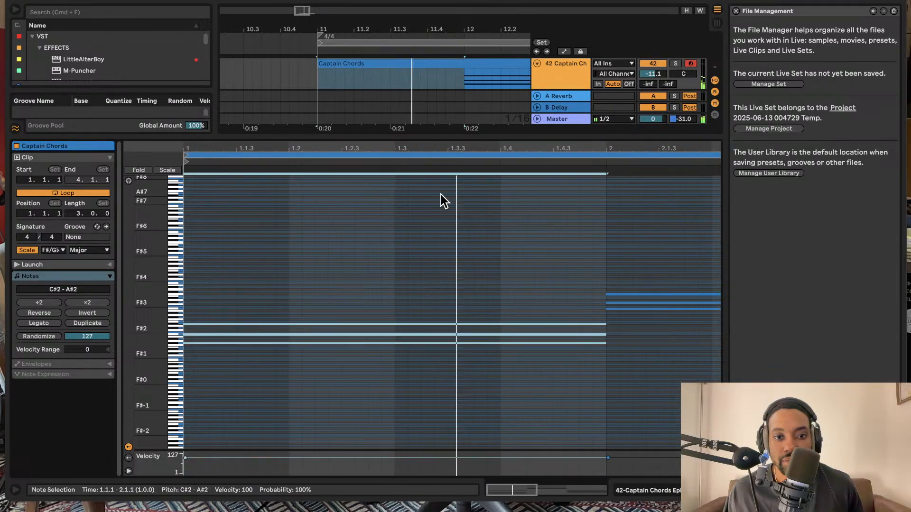
key("Up")
key("Up")
key("Up")
key("Up")
key("Up")
key("Up")
key("Up")
key("Up")
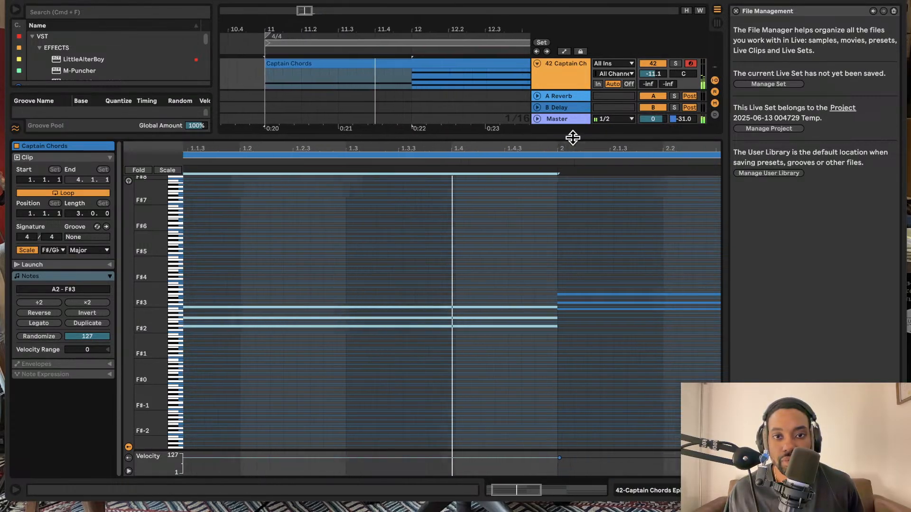
Mute the Crack Rack track and transpose the first chord of the Captain Chords clip up to G#3–E#4
left_click_drag(574, 138, 574, 343)
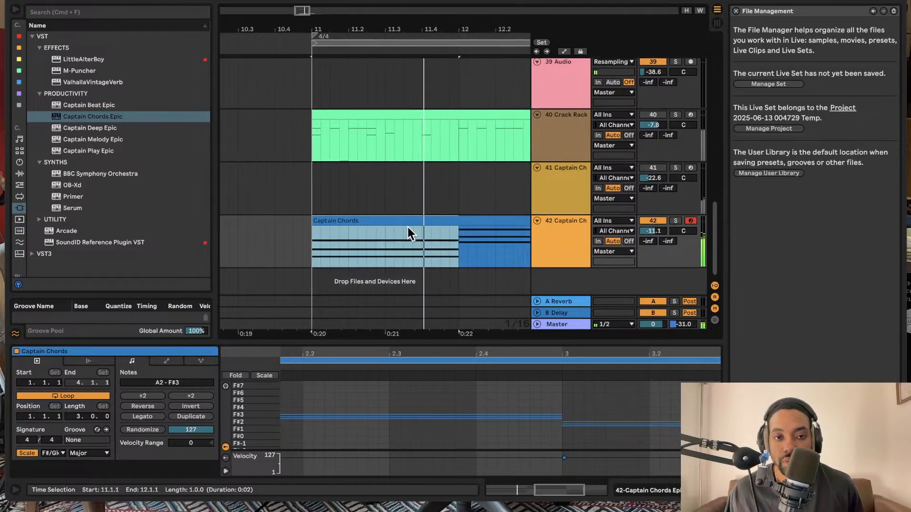
left_click_drag(416, 342, 423, 169)
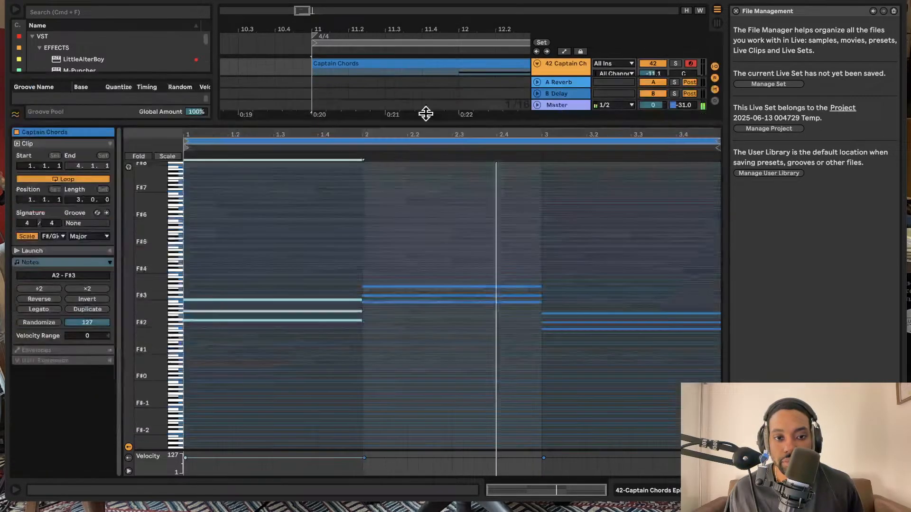
key("Up")
key("Up")
key("Up")
key("Up")
key("Up")
key("Up")
key("Up")
key("Up")
key("Up")
key("Up")
key("Up")
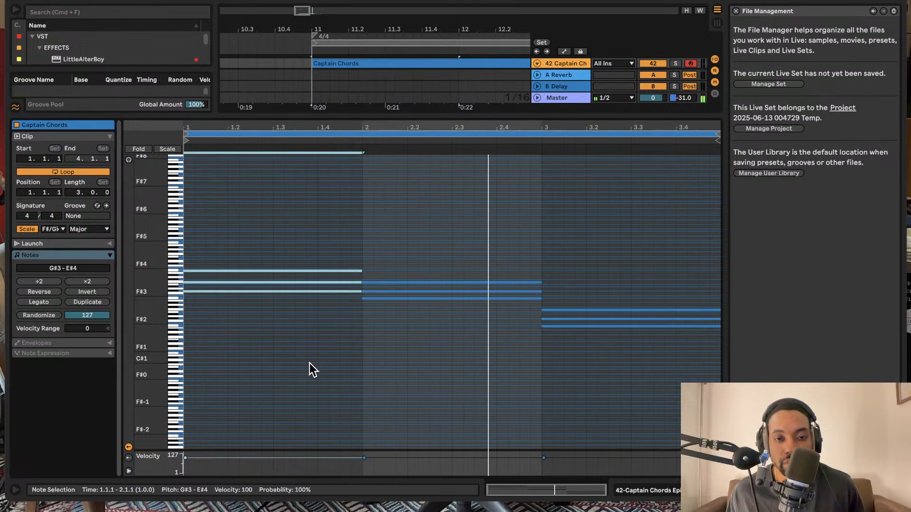
Transpose the first chord down by semitones to C1–A1 while auditioning it in the loop
key("Down")
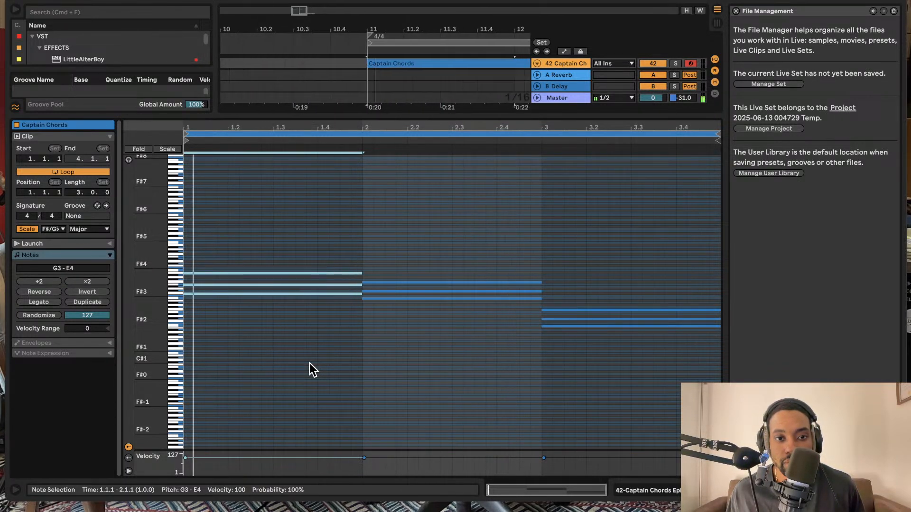
key("Down")
key("Down")
key("Down")
key("Down")
key("Down")
key("Down")
key("Down")
key("Down")
key("Down")
key("Down")
key("Down")
key("Down")
key("Down")
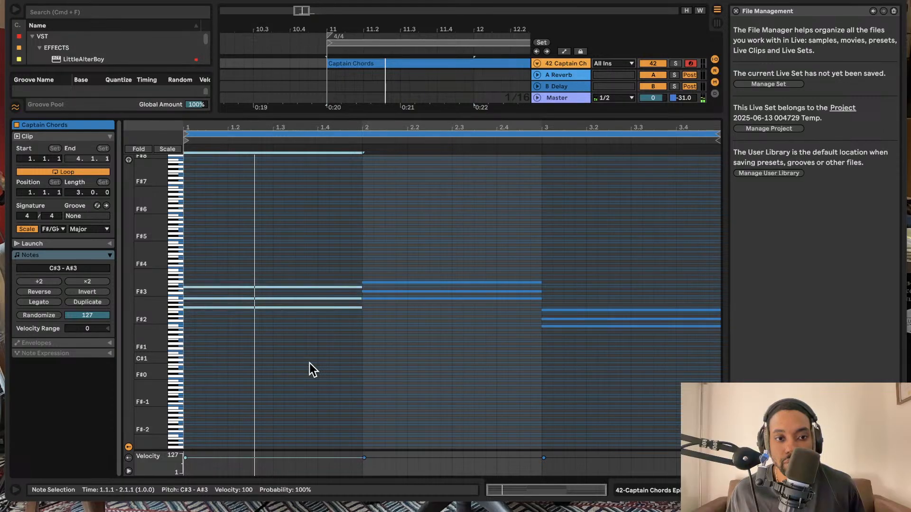
key("Down")
key("Down")
key("Down")
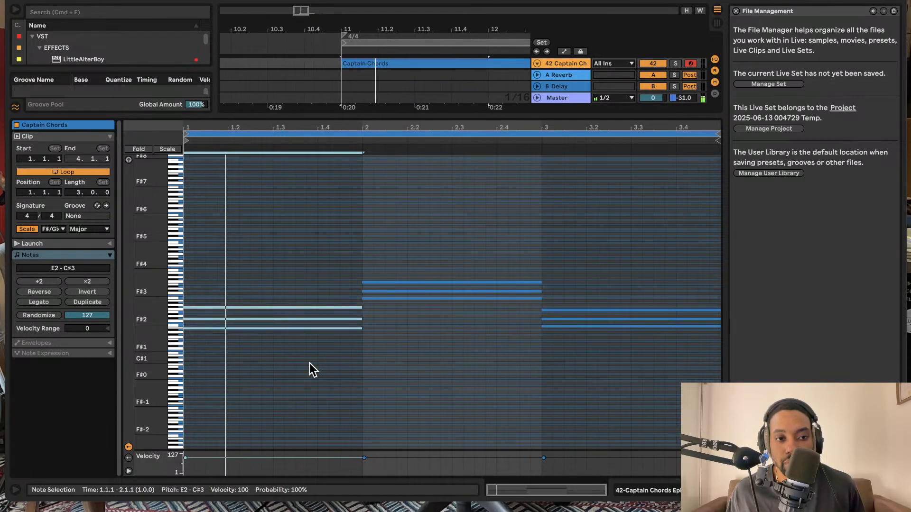
key("Down")
key("Down")
key("Down")
key("Down")
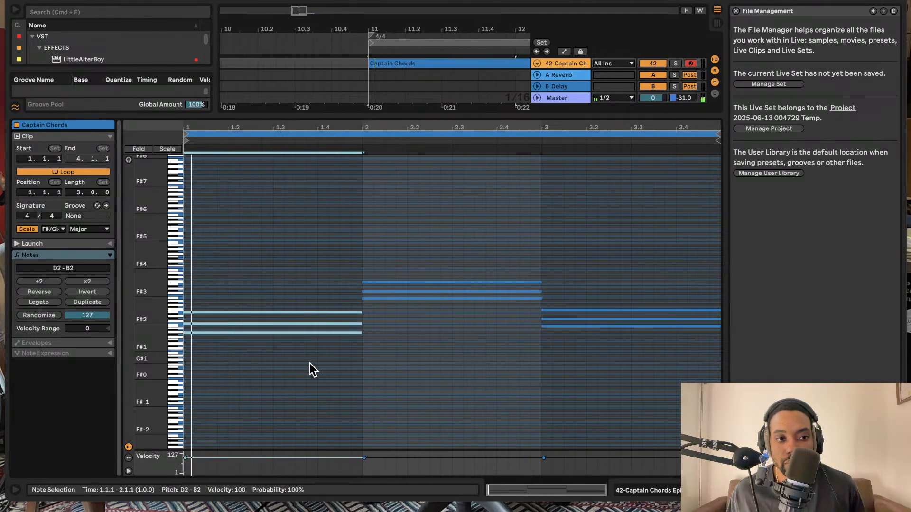
key("Down")
key("Down")
key("Down")
key("Down")
key("Down")
key("Down")
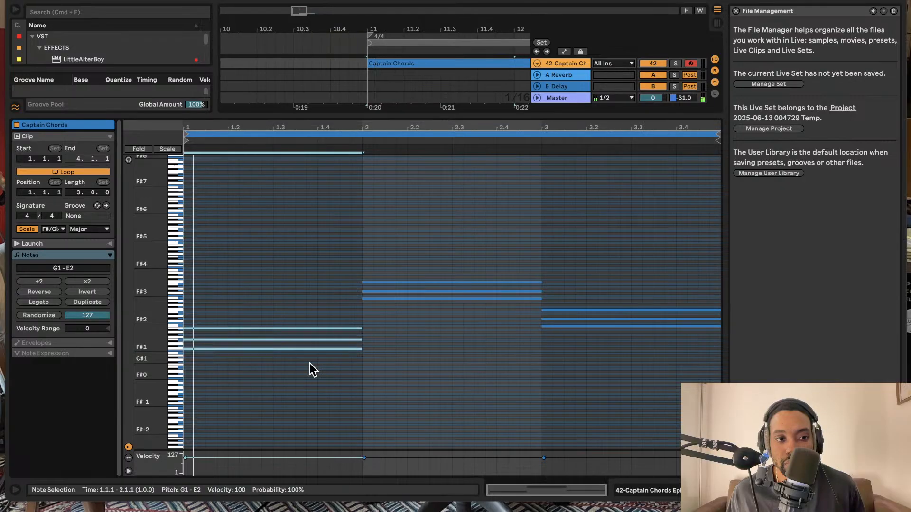
key("Down")
key("Down")
key("Down")
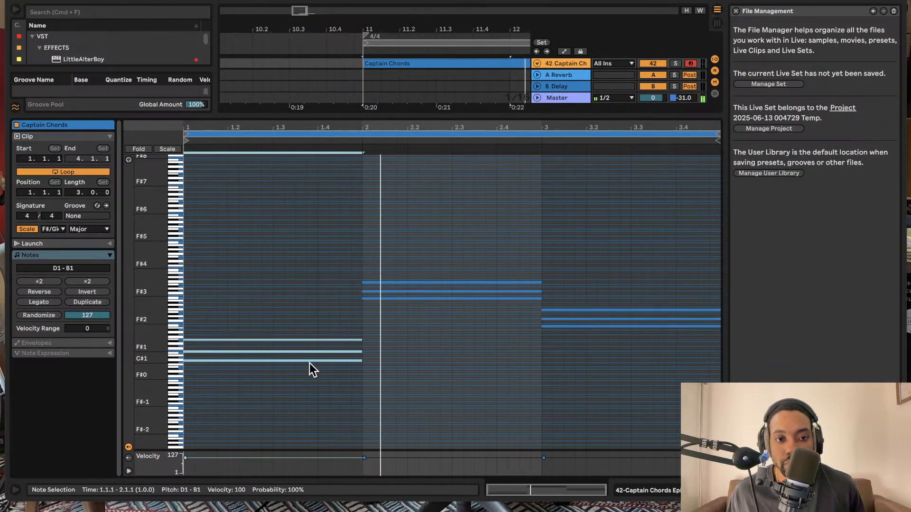
key("Down")
key("Down")
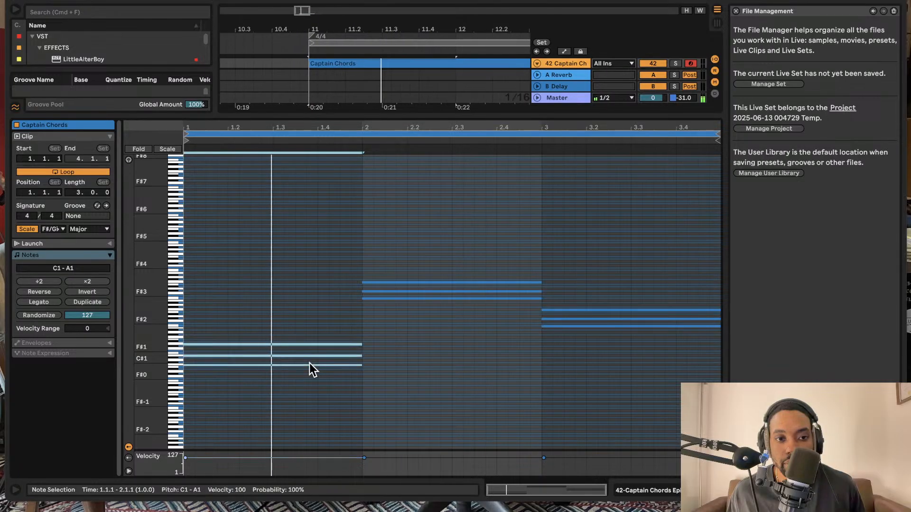
Select all the notes in the Captain Chords clip, audition the progression and collapse the clip editor
left_click_drag(275, 229, 494, 356)
left_click(388, 352)
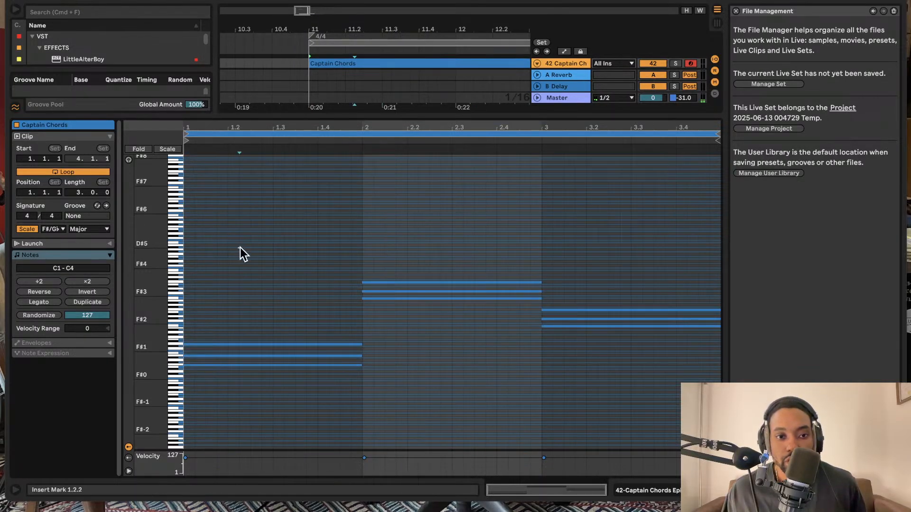
key("super+a")
key("space")
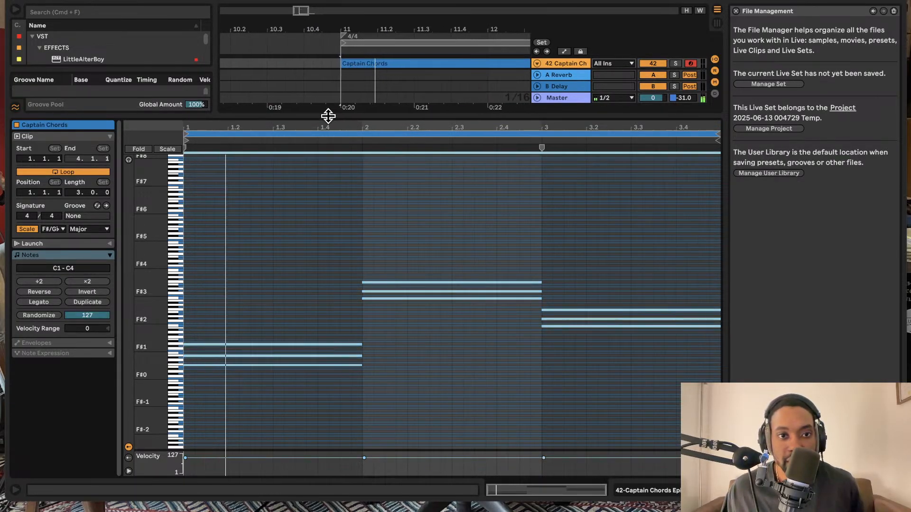
left_click_drag(328, 116, 412, 383)
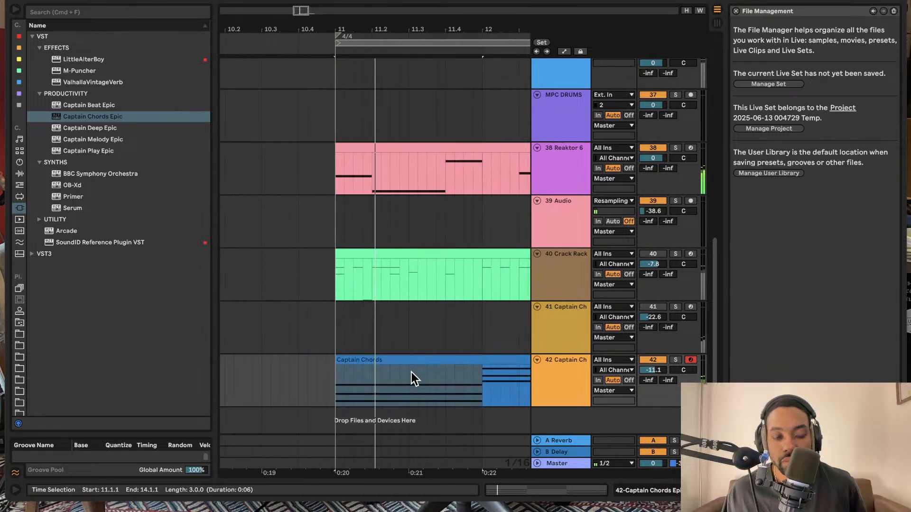
Undo the recent downward transpositions of the first chord in the Captain Chords clip and replay it
key("z")
key("z")
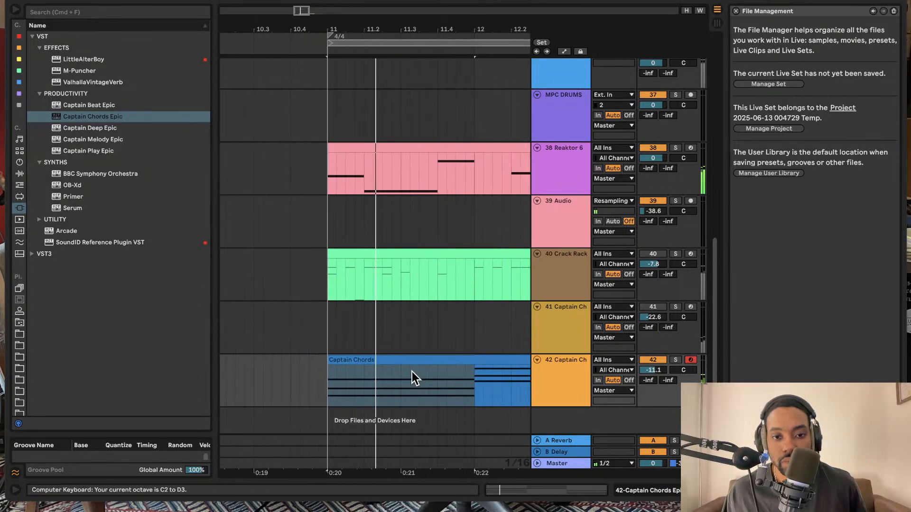
key("super+z")
key("super+z")
key("super+z")
key("super+z")
key("super+z")
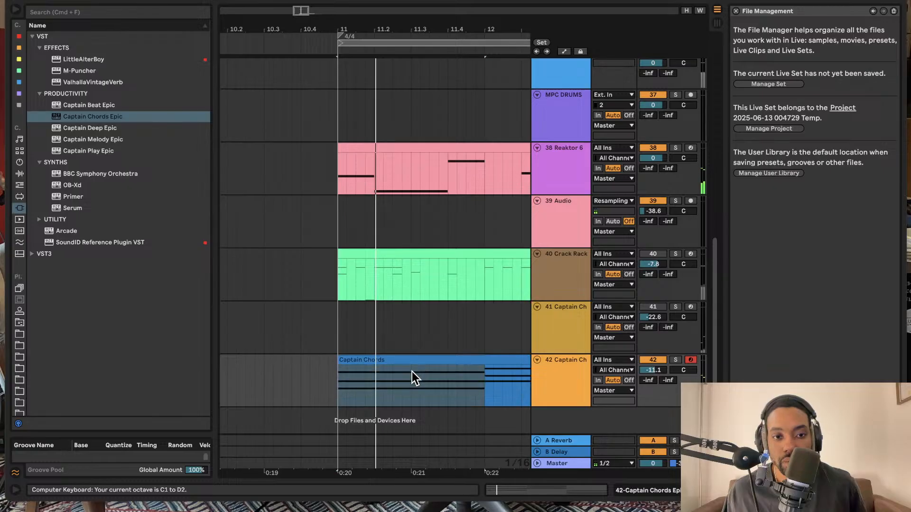
key("super+z")
key("super+z")
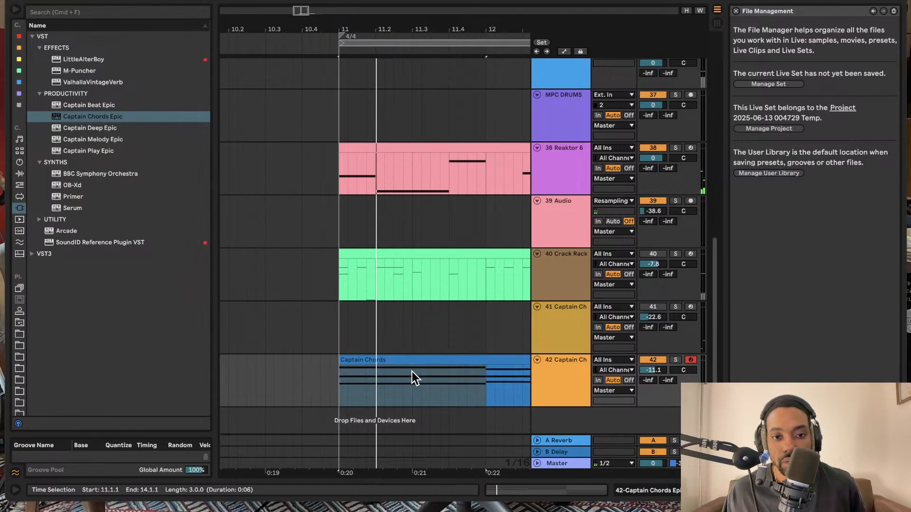
key("space")
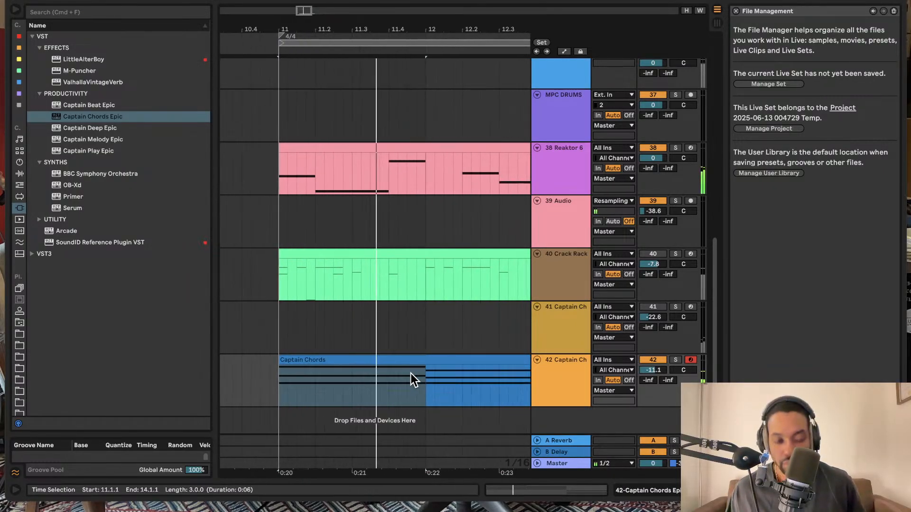
left_click(90, 0)
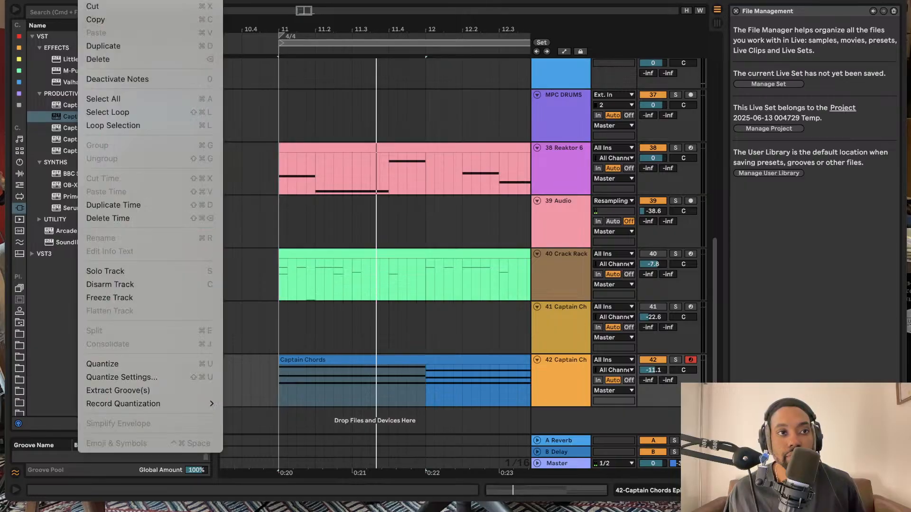
left_click(102, 0)
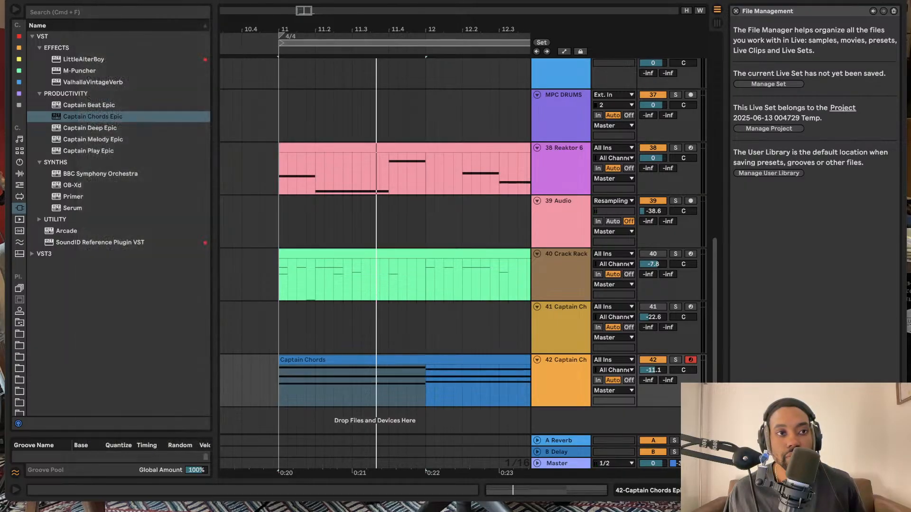
left_click(90, 0)
left_click(211, 205)
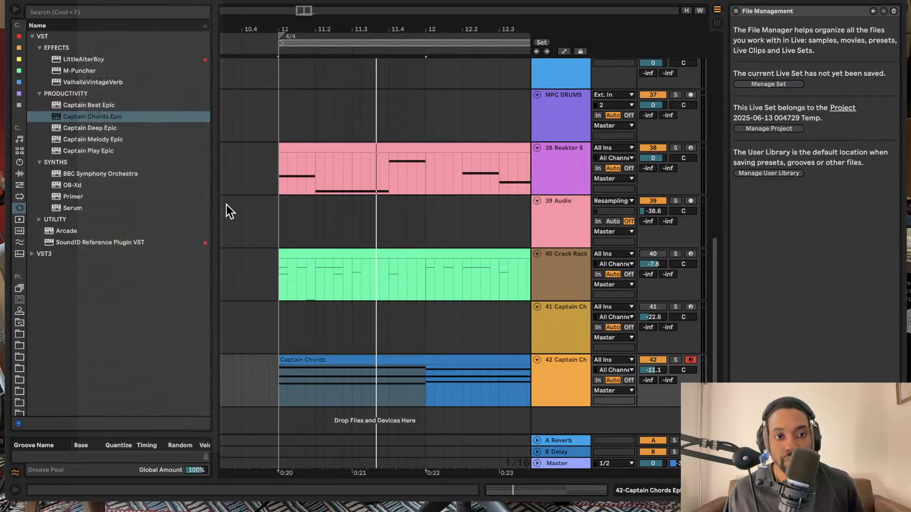
Start playback with the insert marker at 10.4.4, deactivating track 42 Captain Chords and activating track 40 Crack Rack
left_click(269, 284)
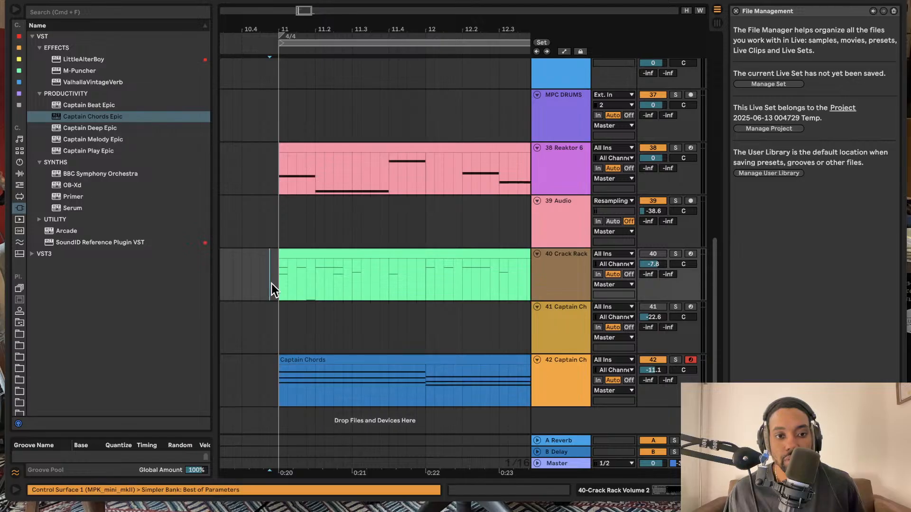
key("space")
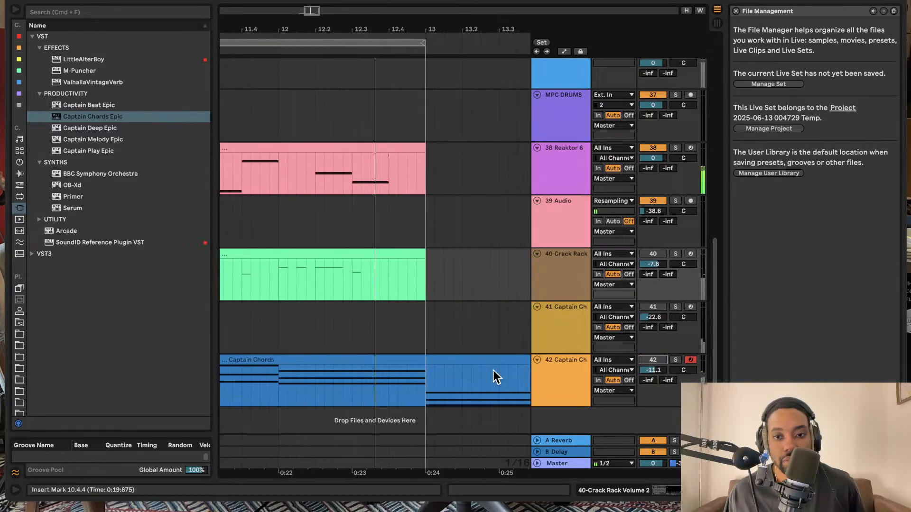
left_click(655, 254)
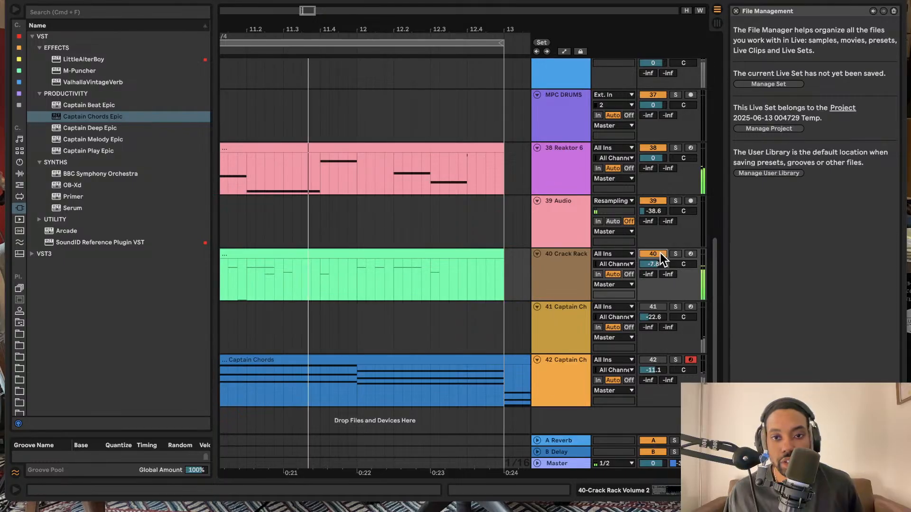
Duplicate track 42 Captain Chords together with its devices and clip
scroll(344, 303, "up", 5)
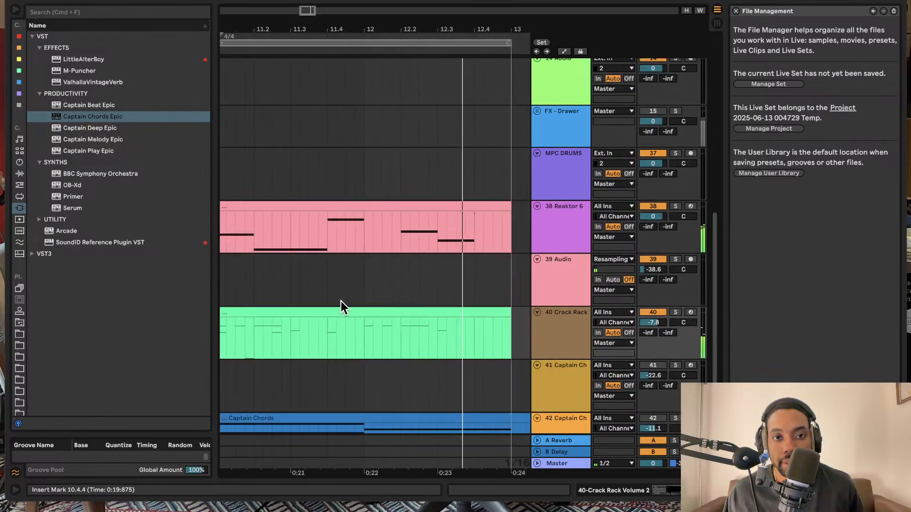
scroll(341, 301, "up", 3)
scroll(341, 300, "left", 2)
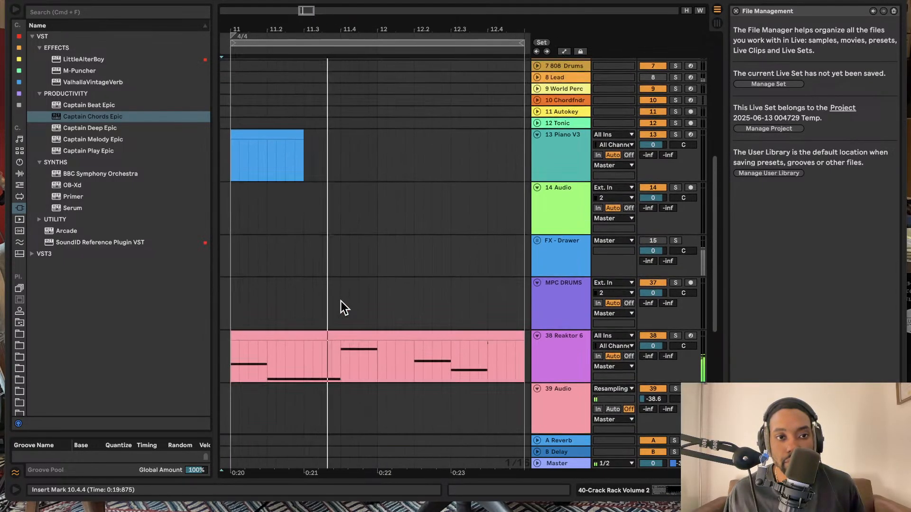
scroll(341, 300, "down", 1)
scroll(340, 301, "down", 2)
scroll(337, 302, "down", 3)
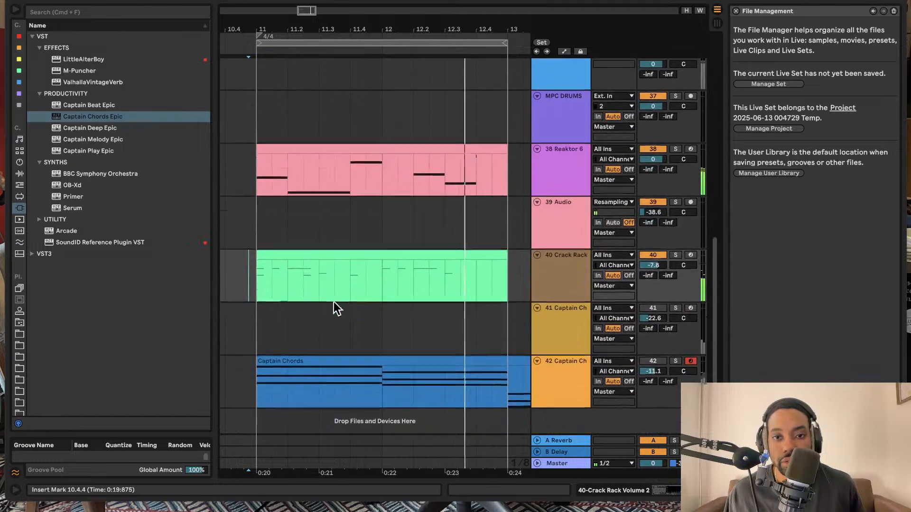
double_click(561, 395)
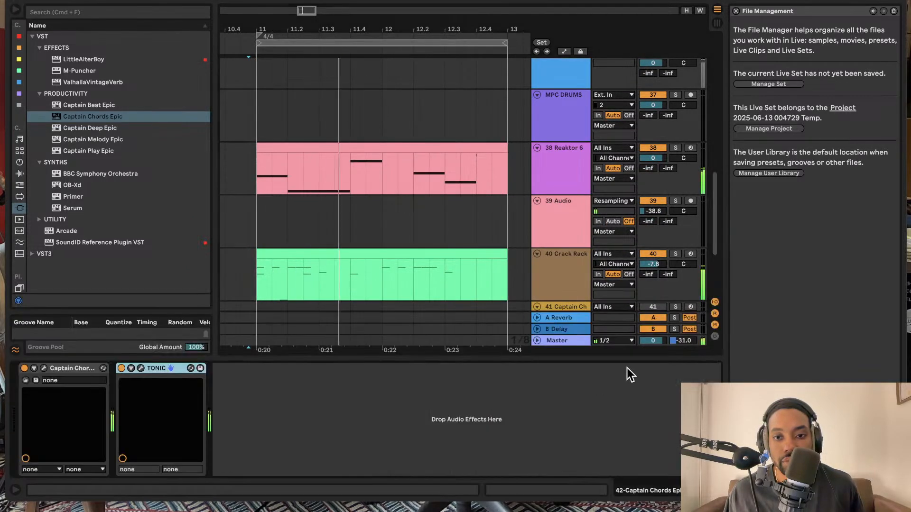
scroll(480, 281, "down", 3)
scroll(480, 281, "right", 1)
left_click(540, 255)
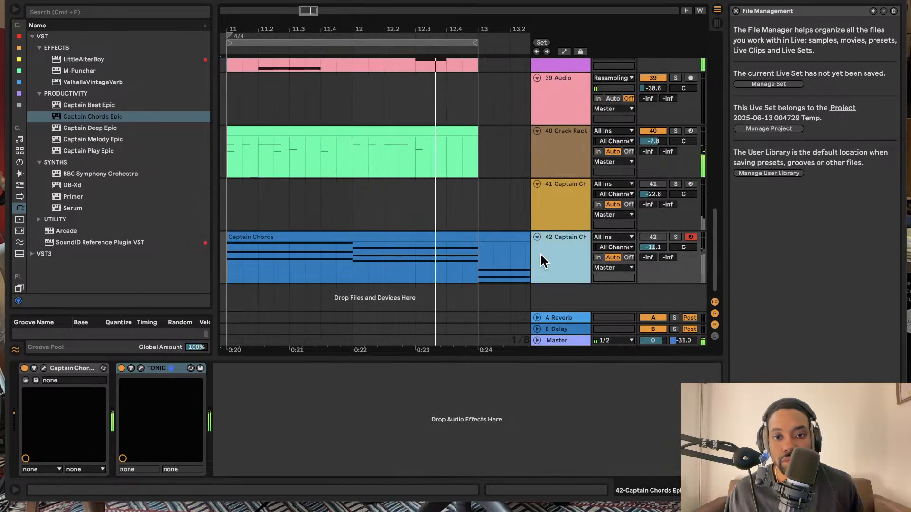
key("super+d")
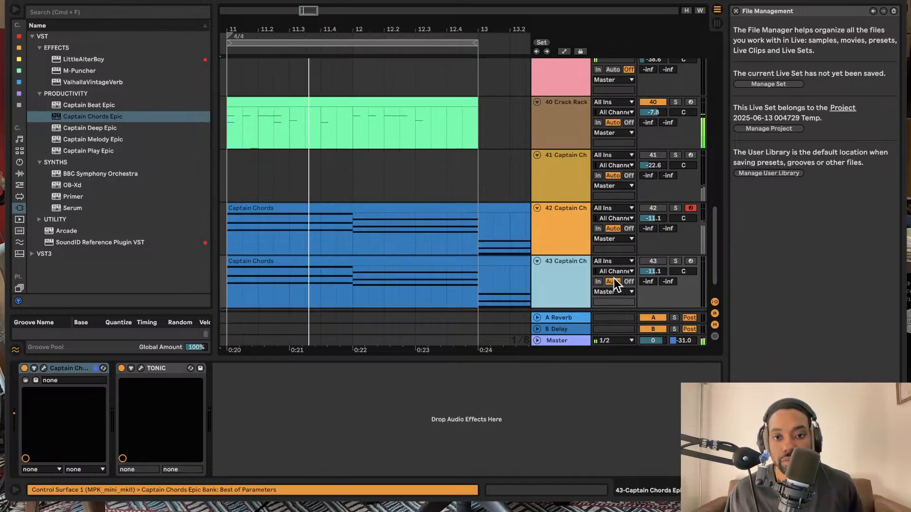
Delete the chords clip from duplicated track 43, activate that track and set its insert marker at bar 11
left_click(335, 261)
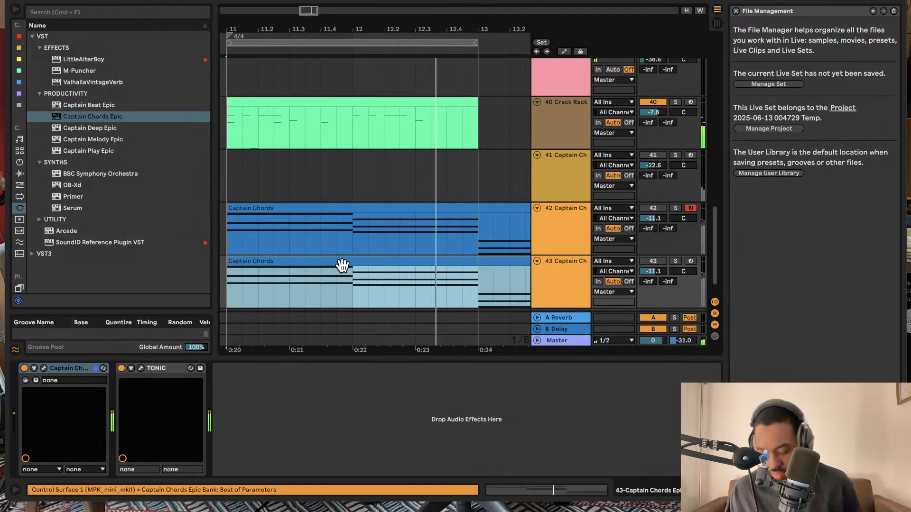
key("Delete")
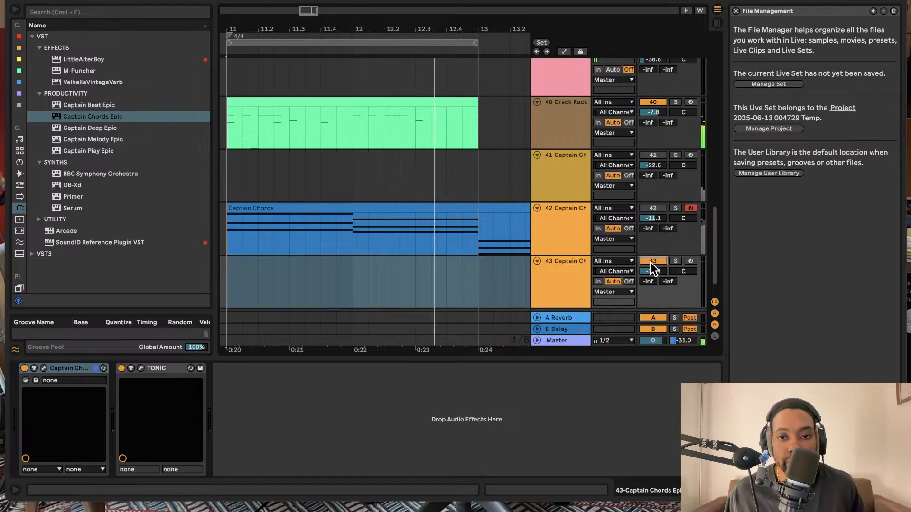
left_click(241, 289)
scroll(242, 286, "left", 1)
left_click(247, 284)
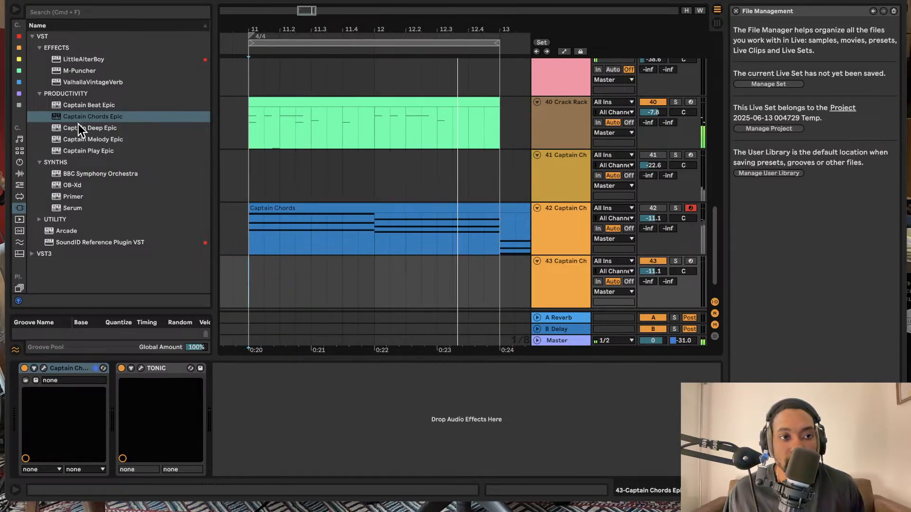
Browse the audio effects and MIDI effects in the library, expanding the Dynamics folder
left_click(20, 174)
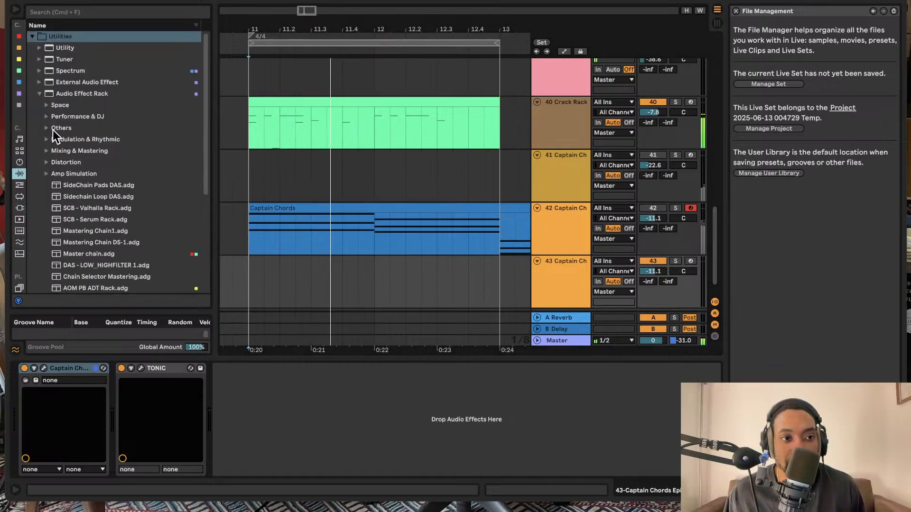
scroll(24, 228, "down", 8)
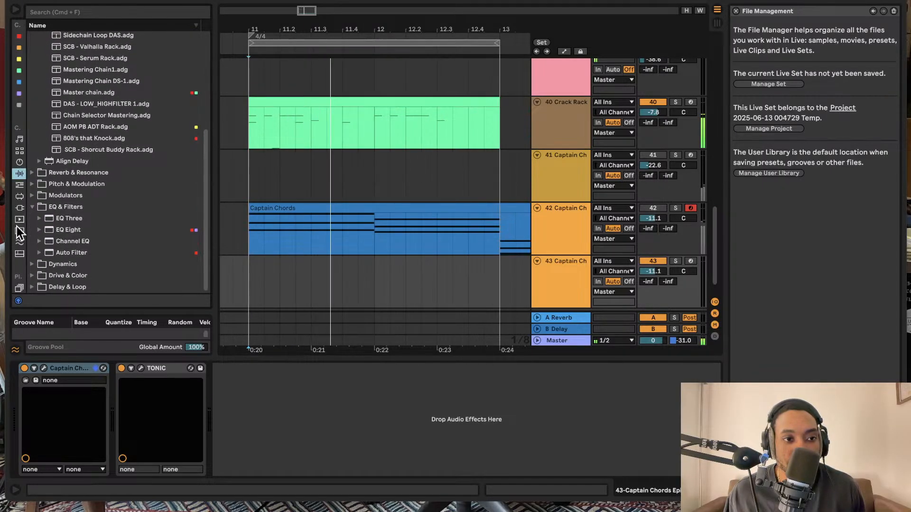
left_click(19, 218)
left_click(19, 207)
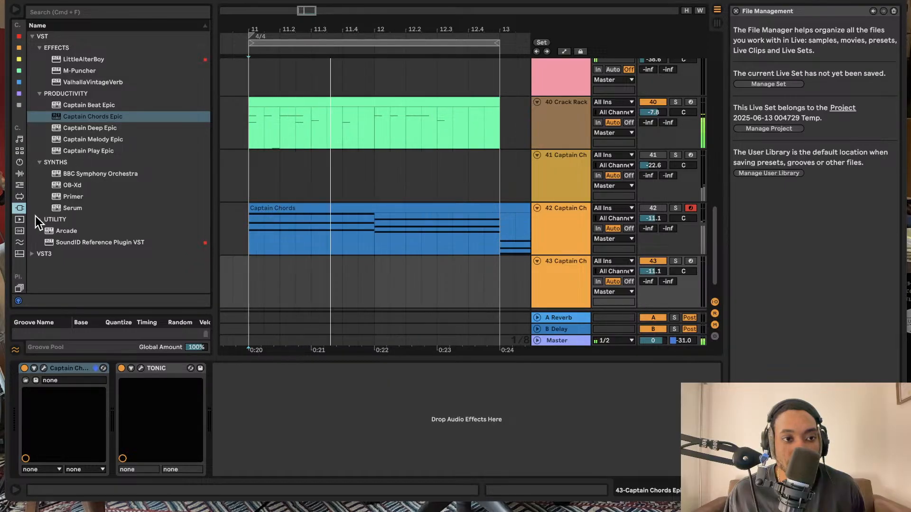
left_click(20, 185)
scroll(85, 201, "down", 4)
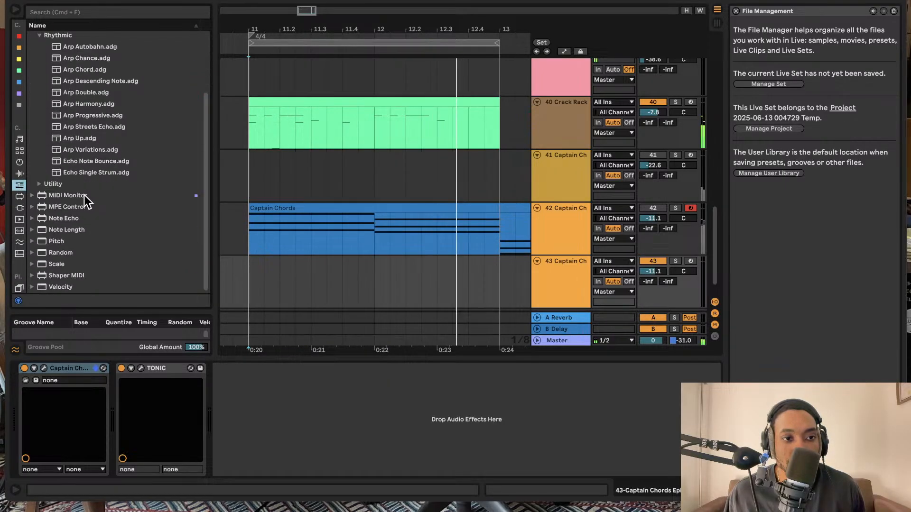
scroll(85, 201, "up", 4)
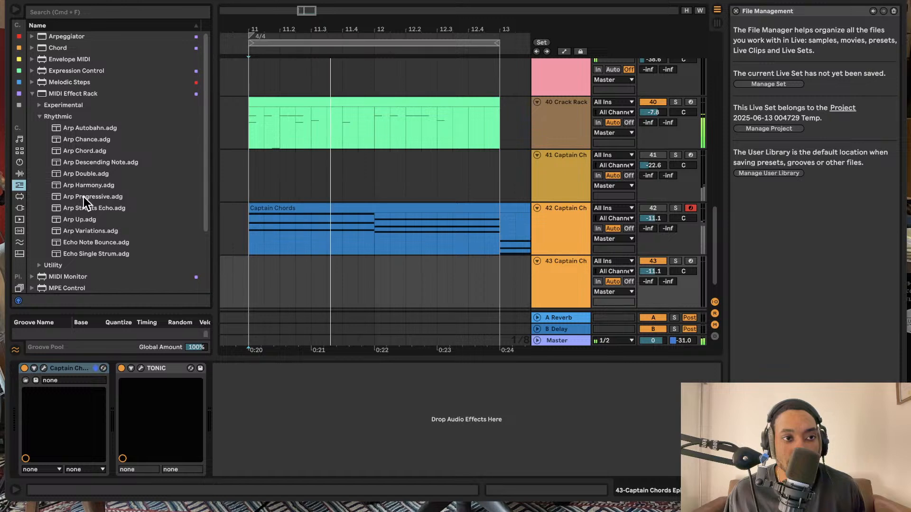
left_click(20, 174)
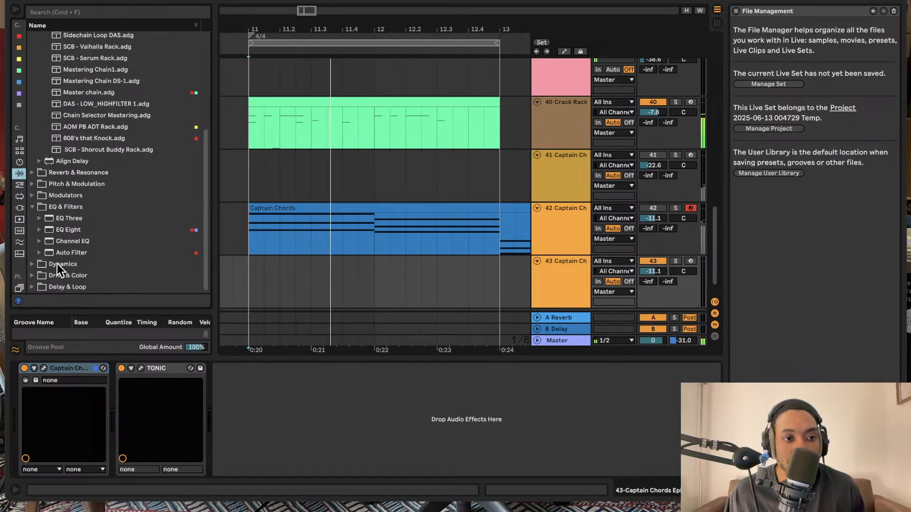
left_click(35, 265)
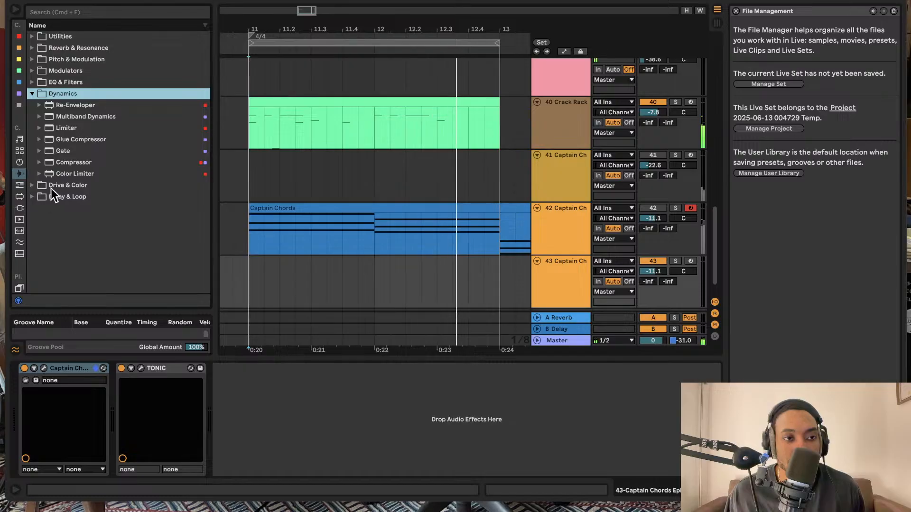
Browse the installed VST and VST3 plug-ins, including the Native Instruments collection, and expand the Arturia folder
left_click(20, 208)
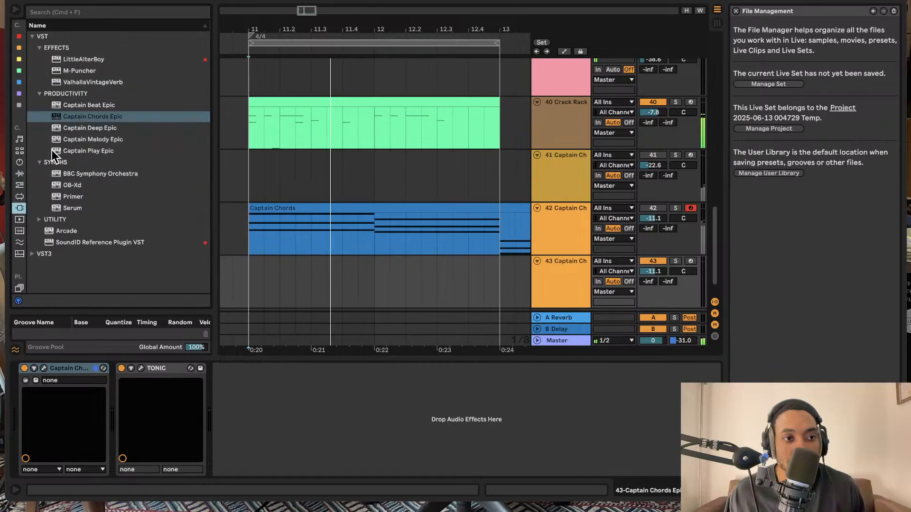
left_click(40, 93)
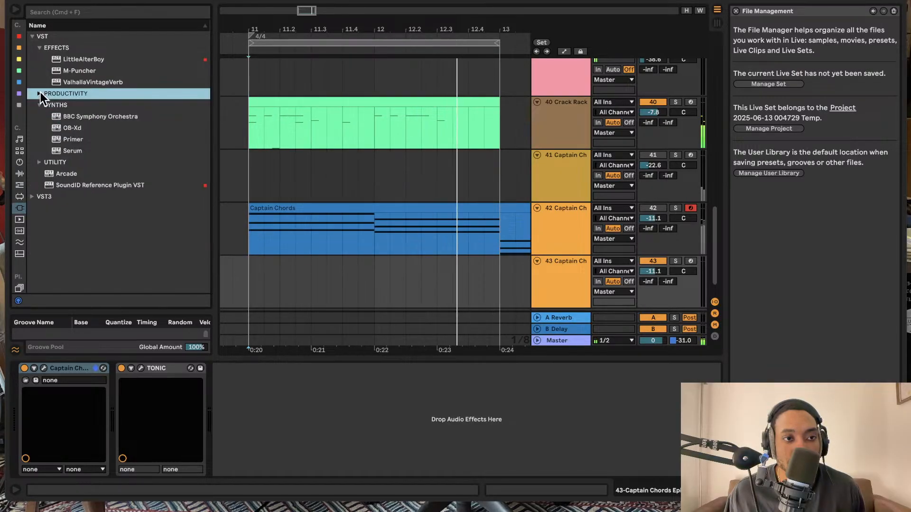
left_click(39, 48)
left_click(34, 161)
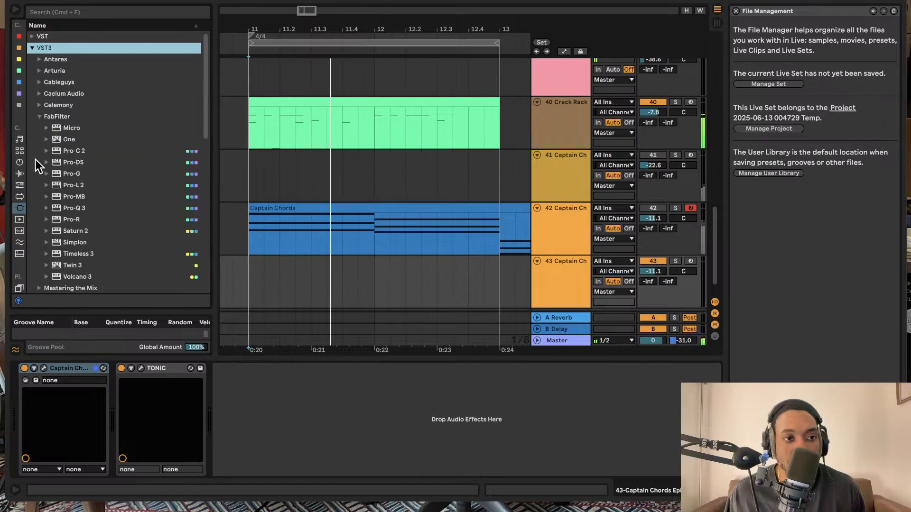
scroll(72, 171, "down", 10)
scroll(72, 171, "down", 8)
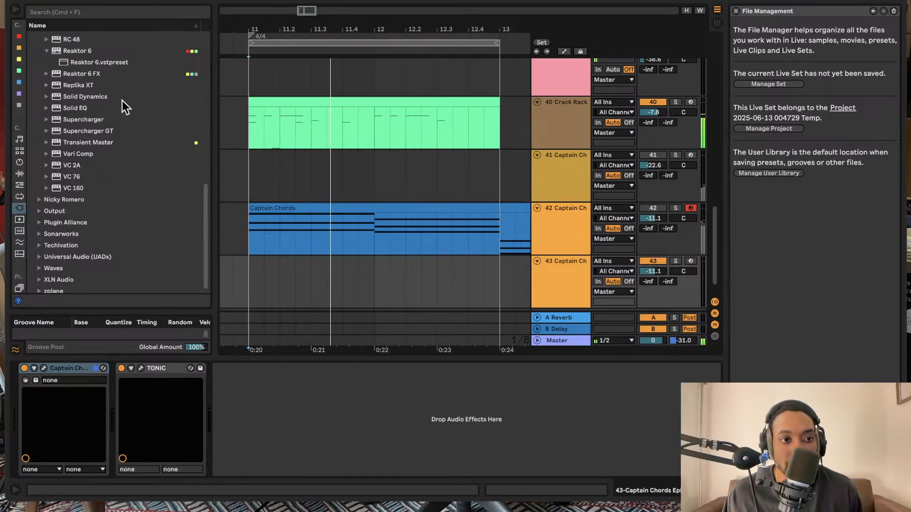
scroll(111, 142, "down", 1)
scroll(86, 175, "up", 5)
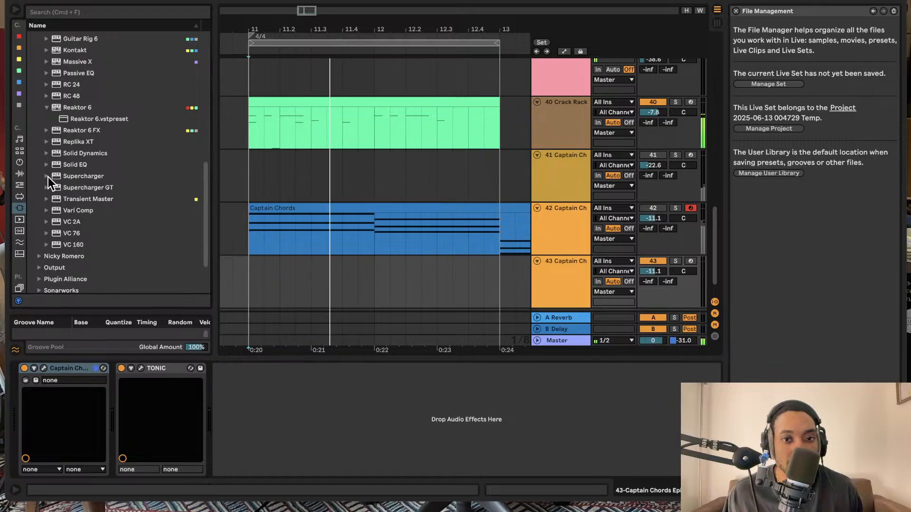
left_click(48, 178)
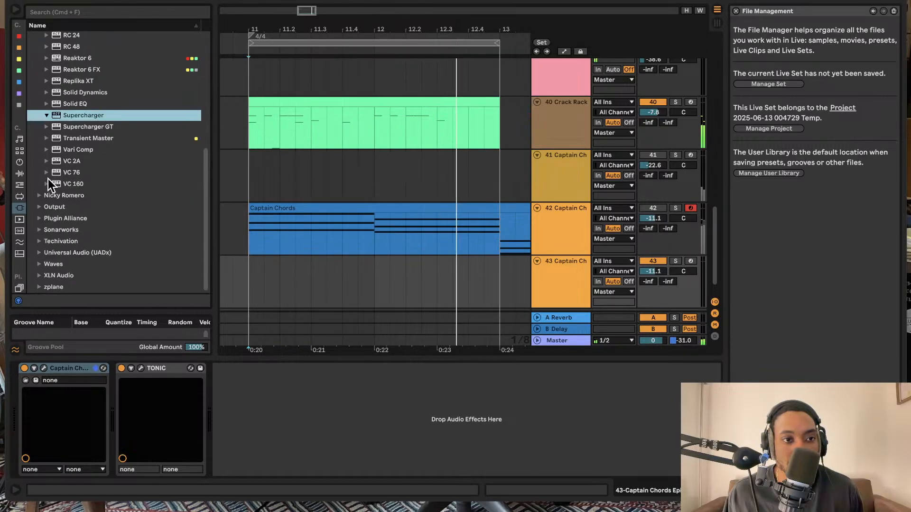
left_click(47, 115)
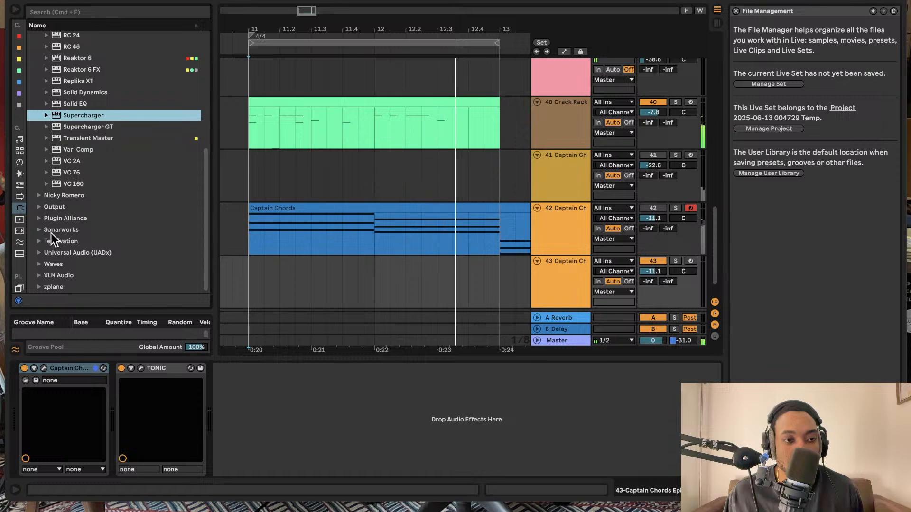
scroll(89, 240, "up", 10)
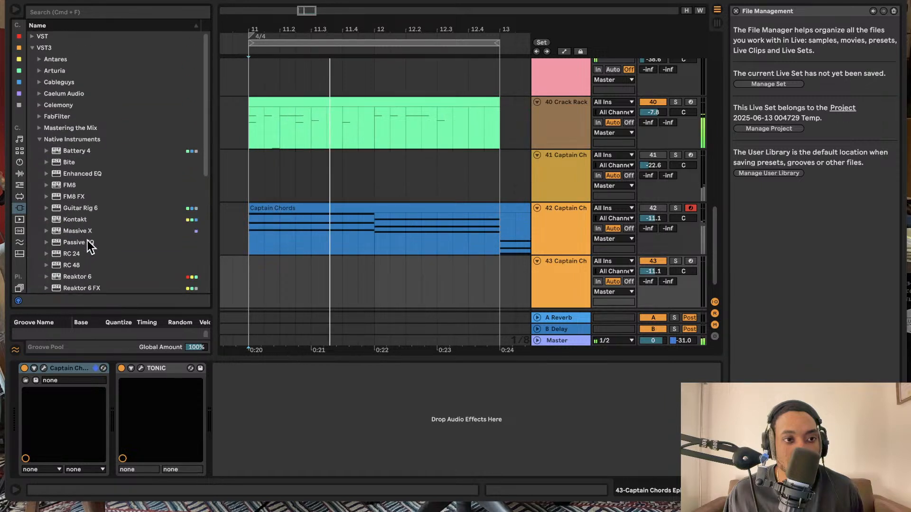
left_click(39, 71)
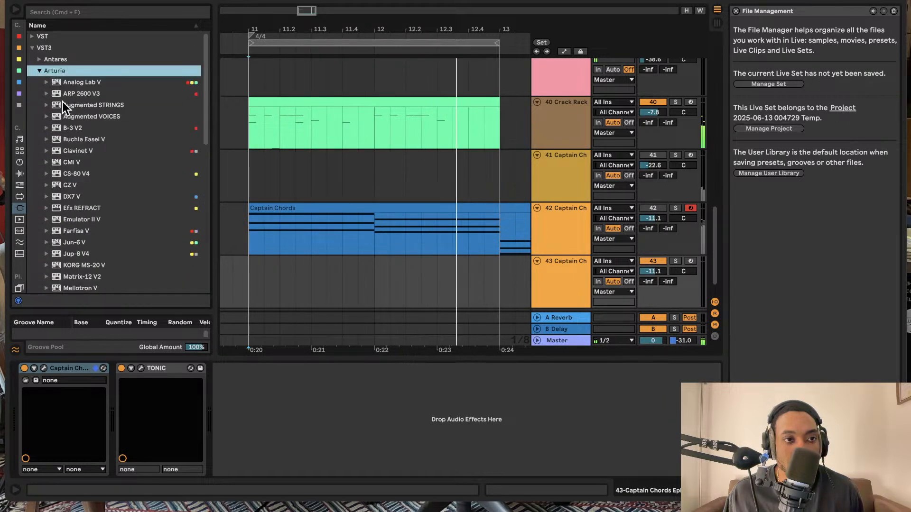
Replace Captain Chords on track 43 with Analog Lab V, switch it to the Jup Brass preset and close its window
left_click_drag(84, 81, 132, 92)
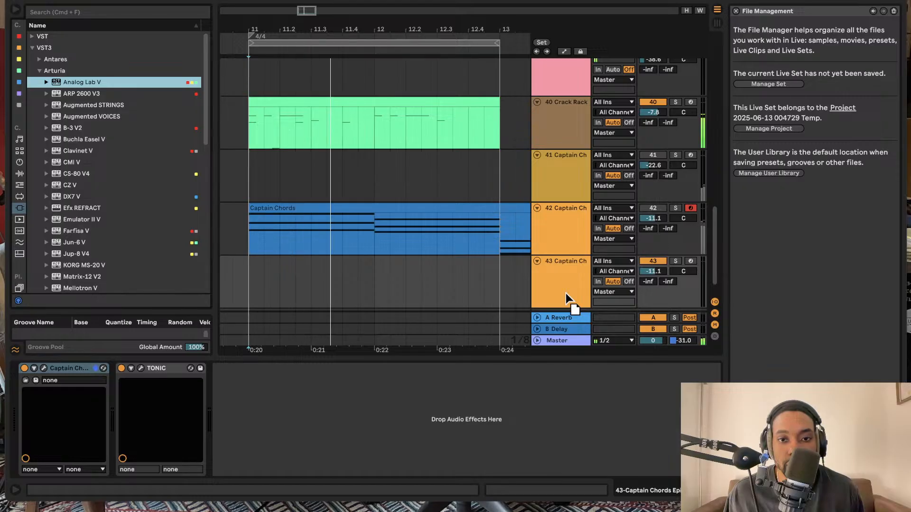
left_click_drag(566, 294, 562, 296)
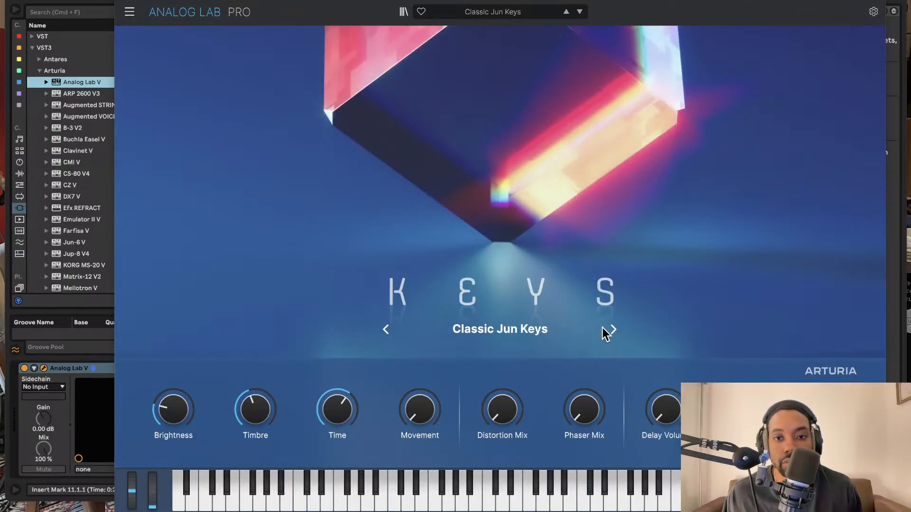
left_click(608, 329)
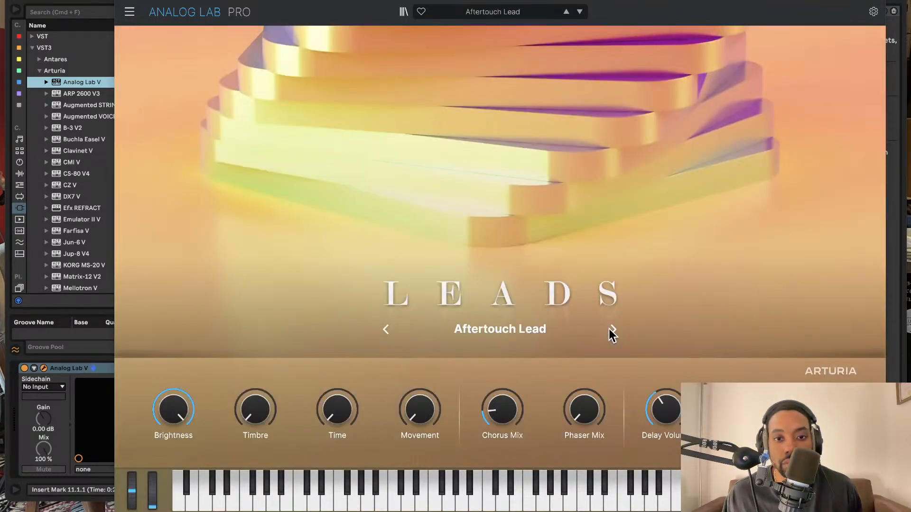
left_click_drag(543, 1, 92, 1)
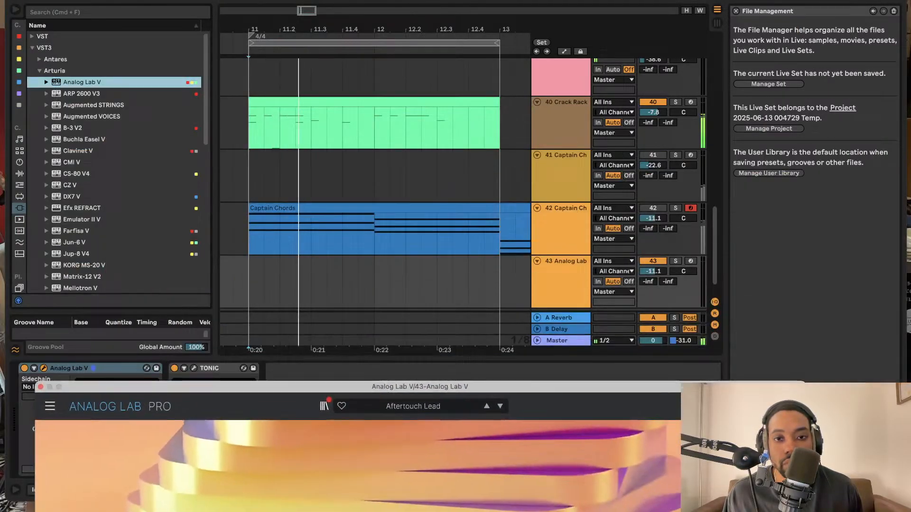
left_click_drag(698, 385, 616, 83)
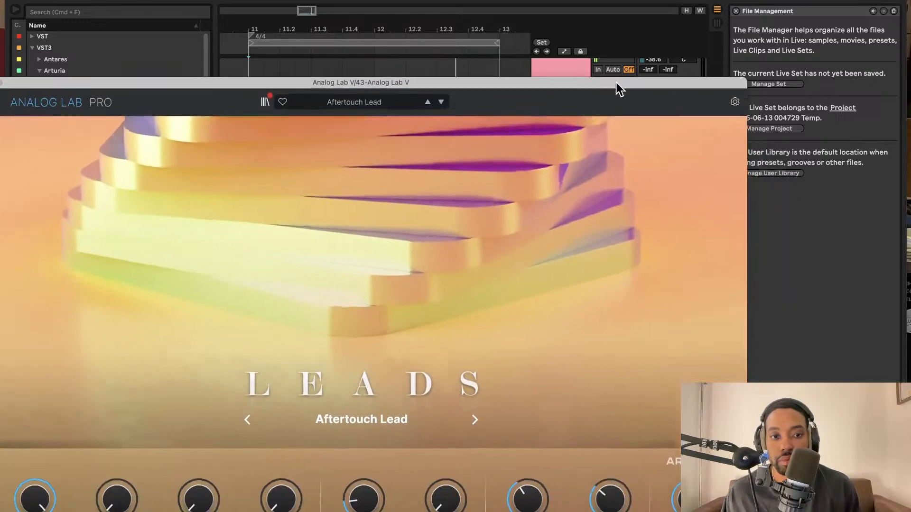
left_click(474, 416)
left_click(475, 417)
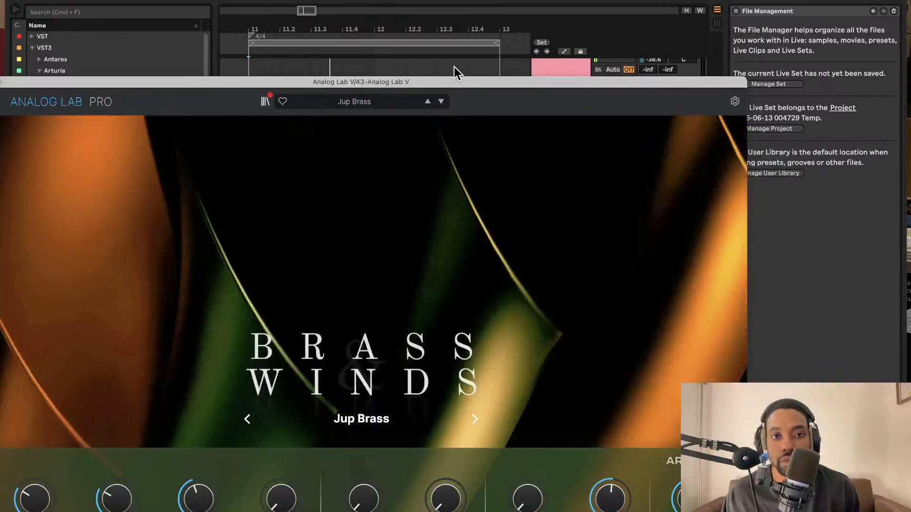
left_click_drag(454, 67, 655, 85)
left_click_drag(451, 81, 648, 88)
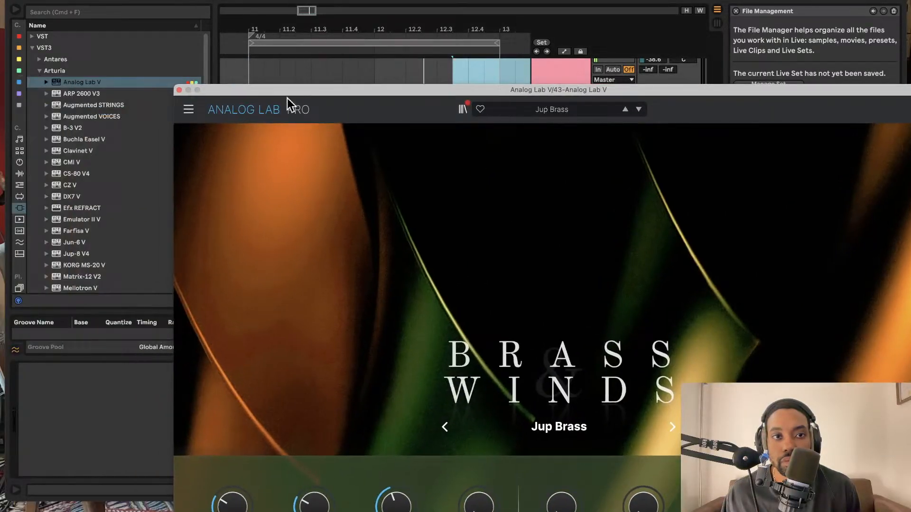
left_click(179, 90)
Set the volume of track 43 Analog Lab to 1.4 and disarm track 42 Captain Chords
left_click(402, 237)
scroll(418, 246, "down", 1)
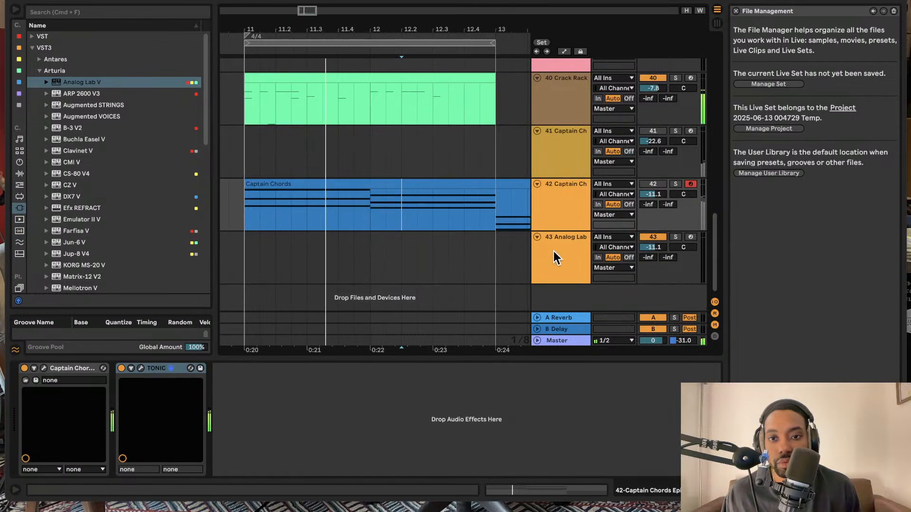
left_click_drag(651, 247, 654, 198)
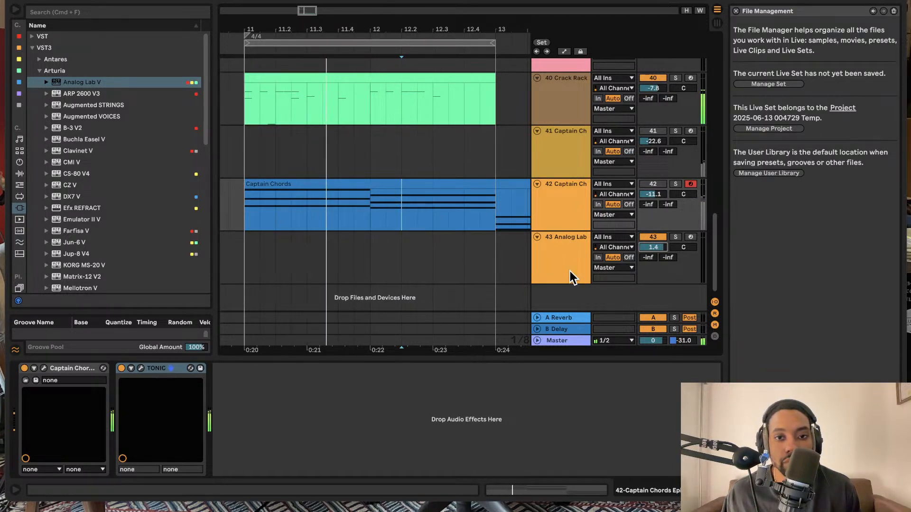
left_click(541, 272)
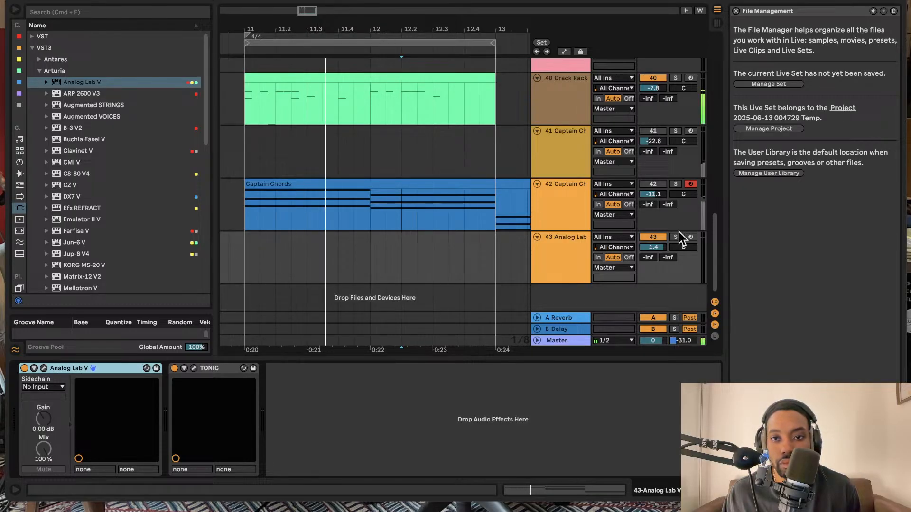
left_click(690, 236)
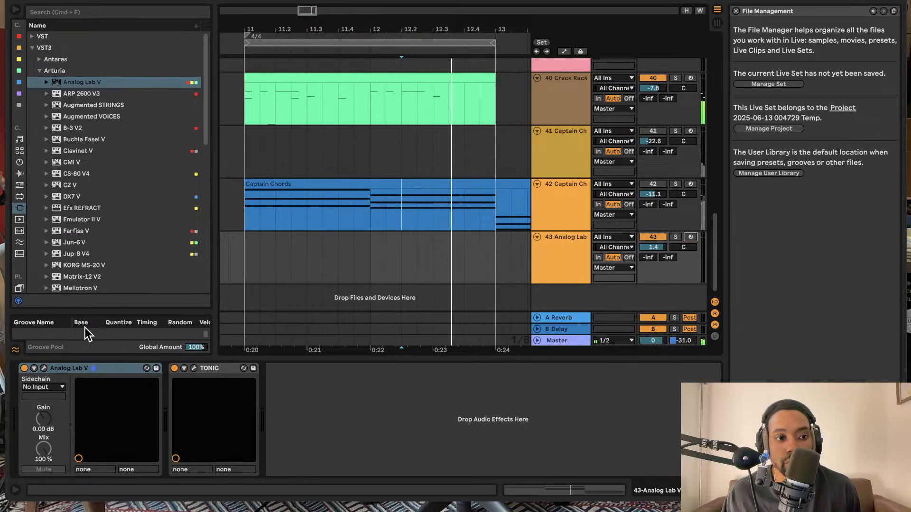
Check the Analog Lab V instrument window on track 43
left_click(44, 368)
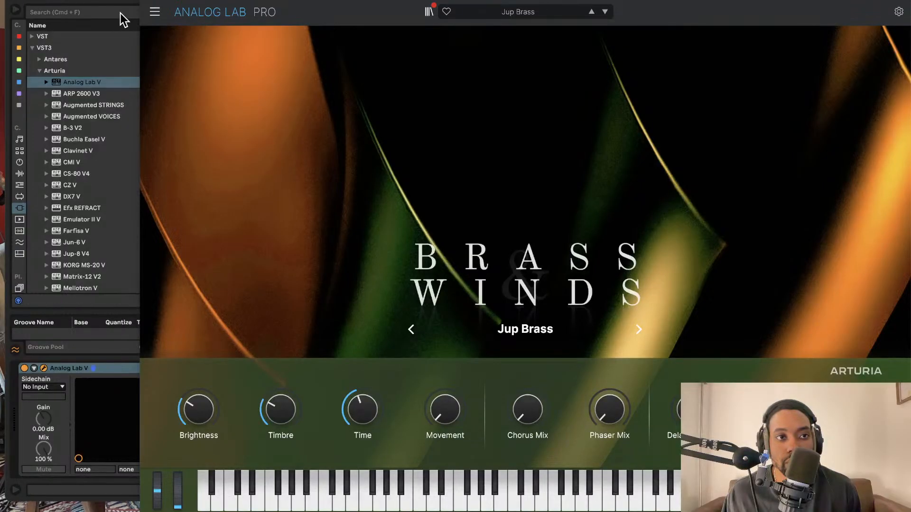
left_click_drag(170, 0, 169, 45)
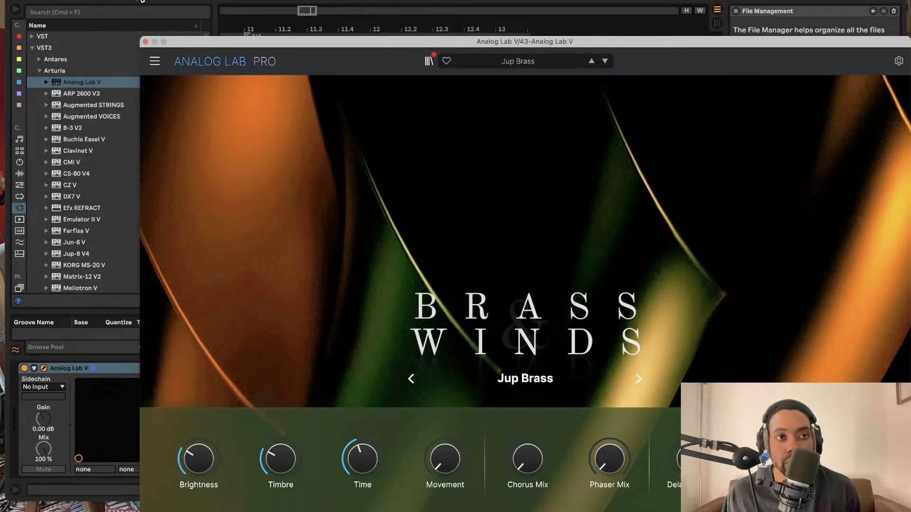
left_click(177, 1)
left_click_drag(272, 45, 272, 70)
left_click(144, 68)
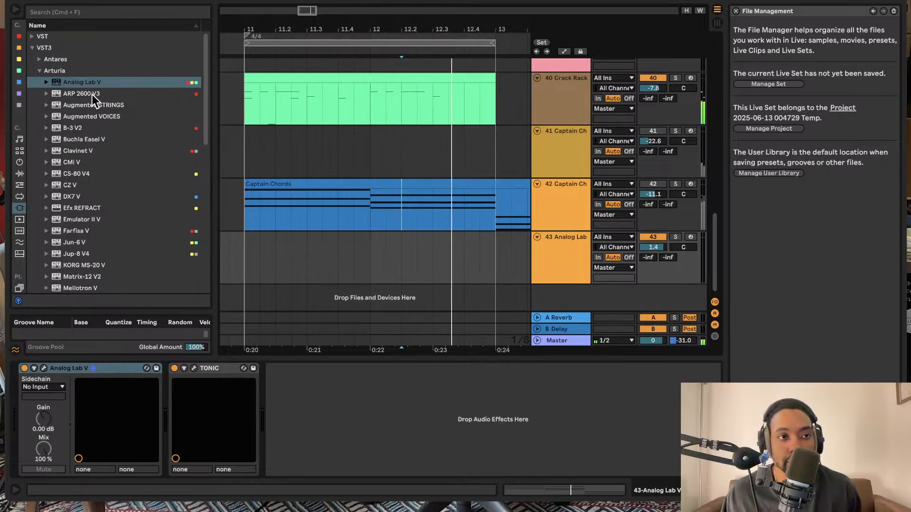
left_click_drag(92, 95, 551, 295)
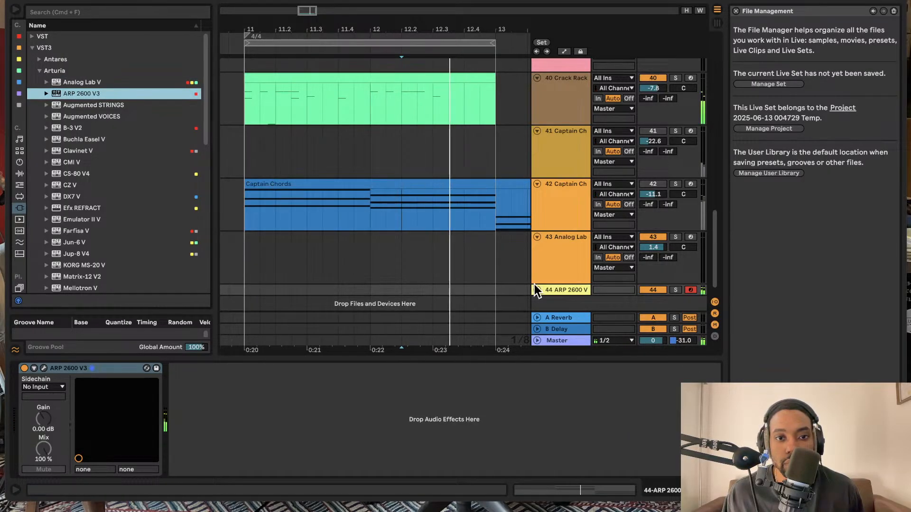
key("Delete")
left_click_drag(90, 83, 574, 250)
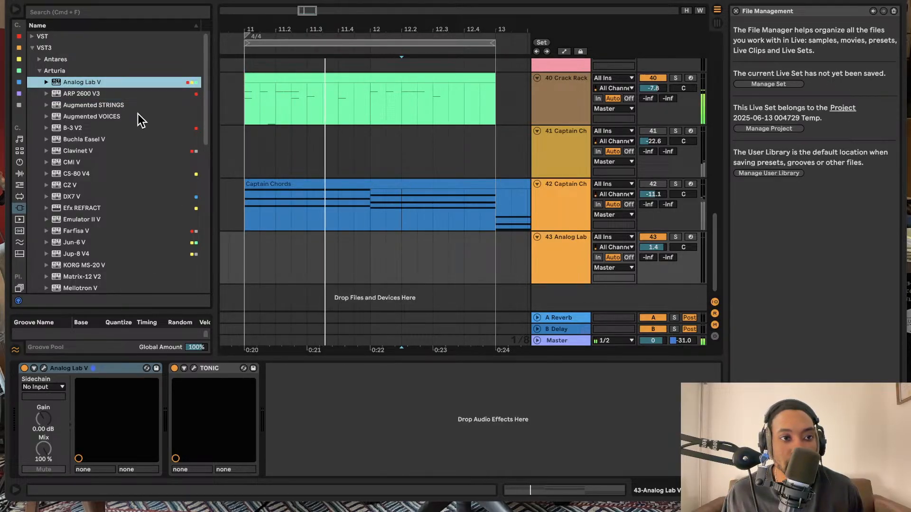
Load Analog Lab V on a new track below track 43, and delete the old track 43 Analog Lab
left_click_drag(123, 83, 550, 300)
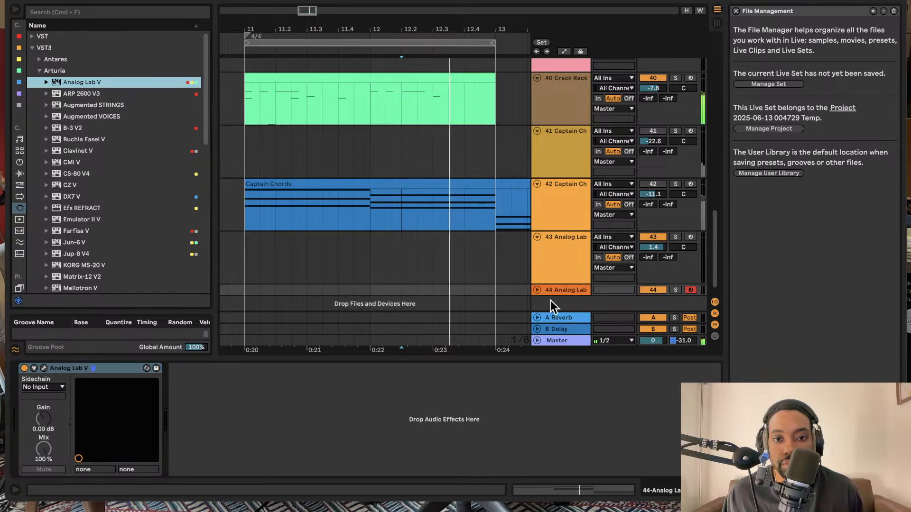
left_click(551, 242)
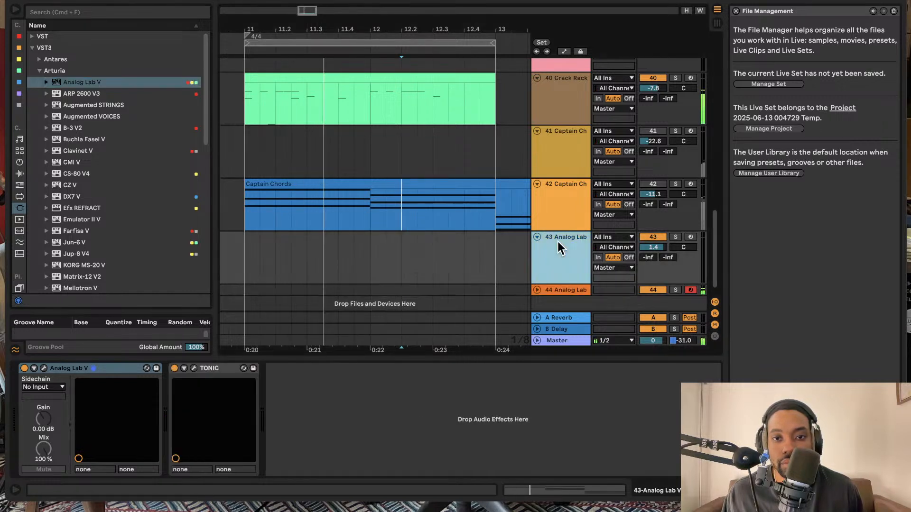
key("Delete")
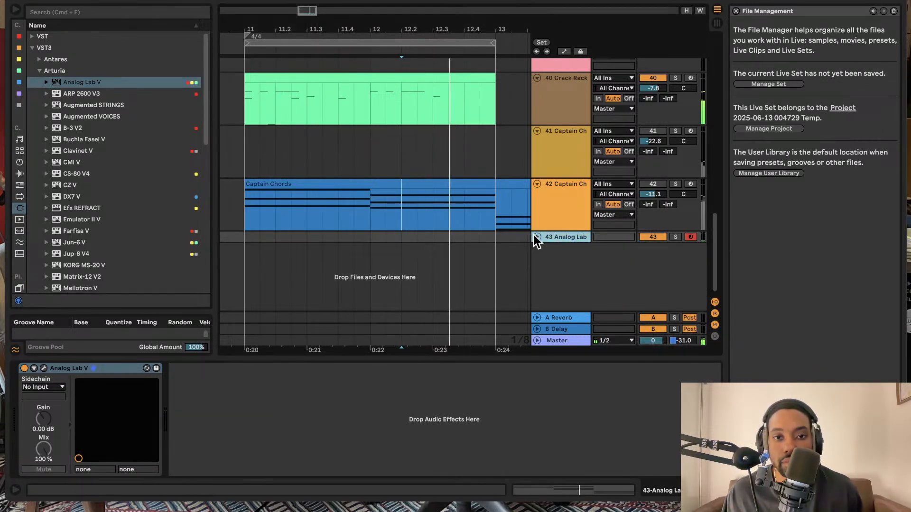
Open Analog Lab V on the new track 43 and step through its presets to Lily's Dreams
left_click(43, 369)
left_click(44, 369)
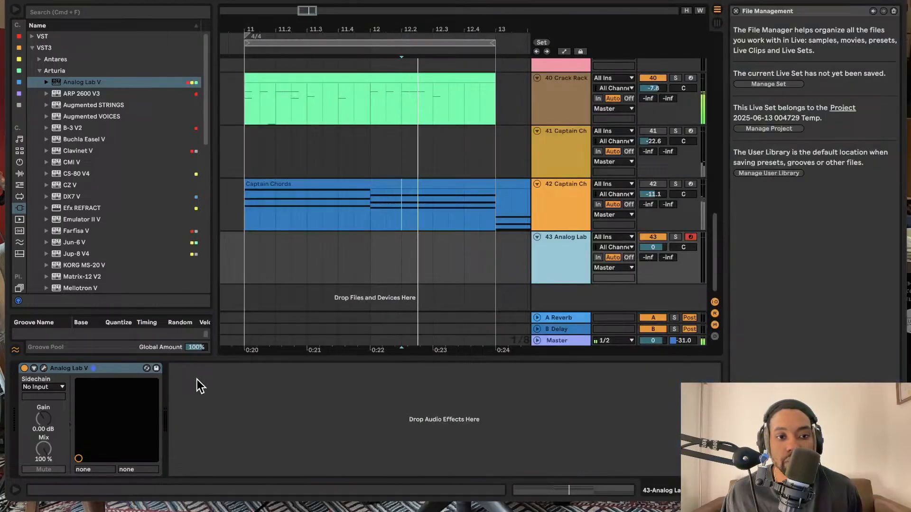
left_click(45, 368)
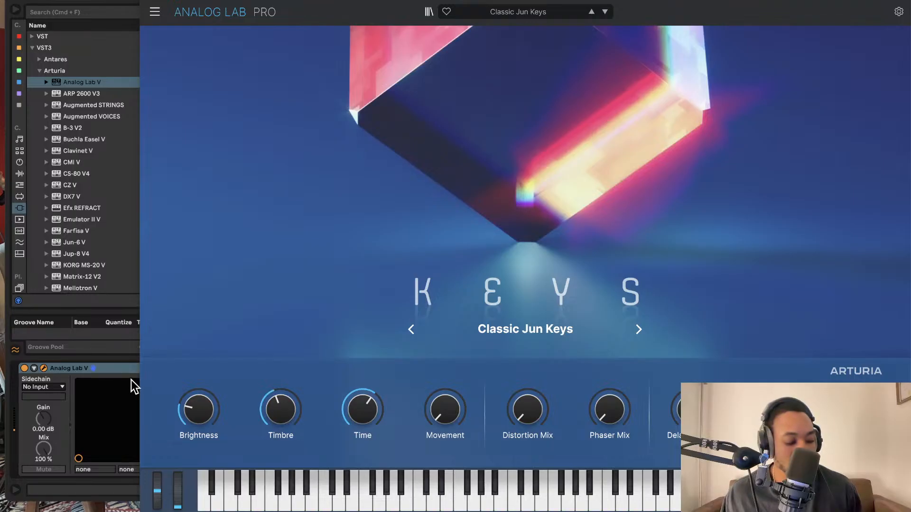
left_click(637, 331)
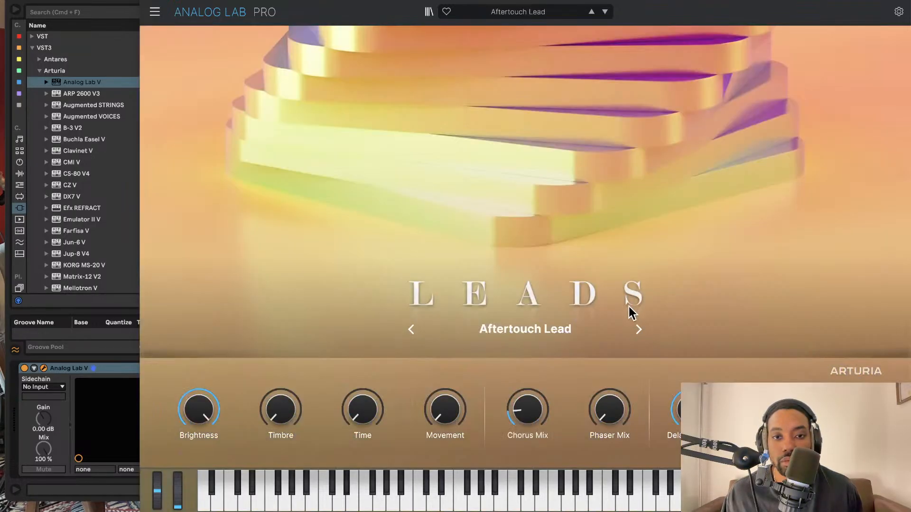
left_click(605, 12)
left_click(605, 12)
left_click(605, 12)
left_click(605, 12)
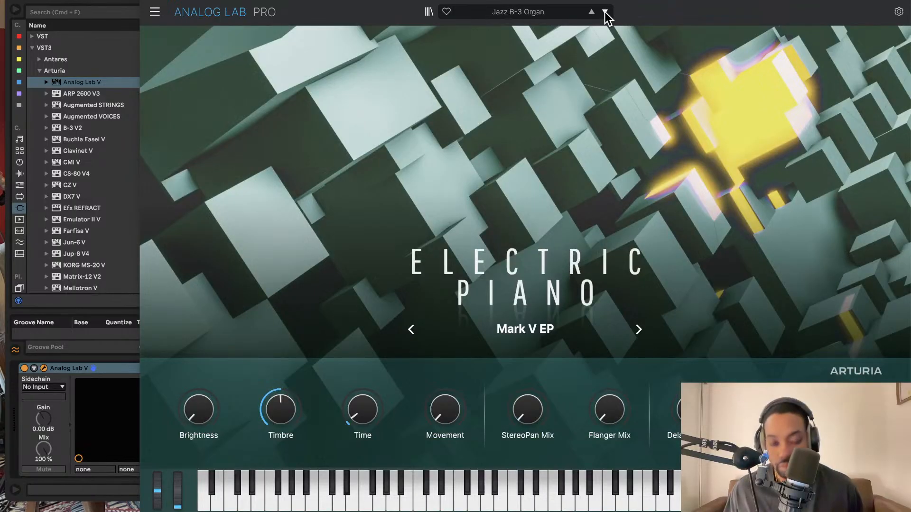
left_click(605, 12)
left_click(604, 11)
left_click(605, 12)
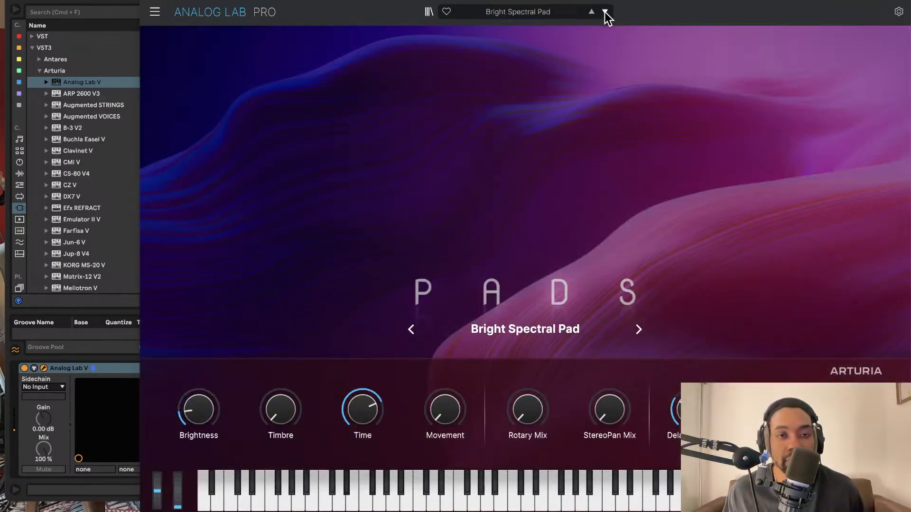
left_click(605, 12)
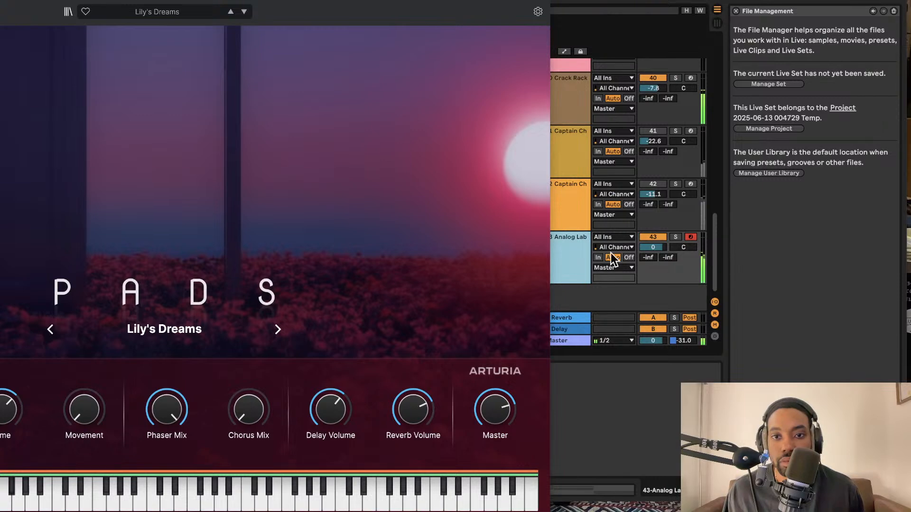
Adjust the volume of track 43 Analog Lab slightly and bring the whole Analog Lab V window back into view
left_click_drag(642, 248, 642, 252)
left_click_drag(346, 2, 594, 0)
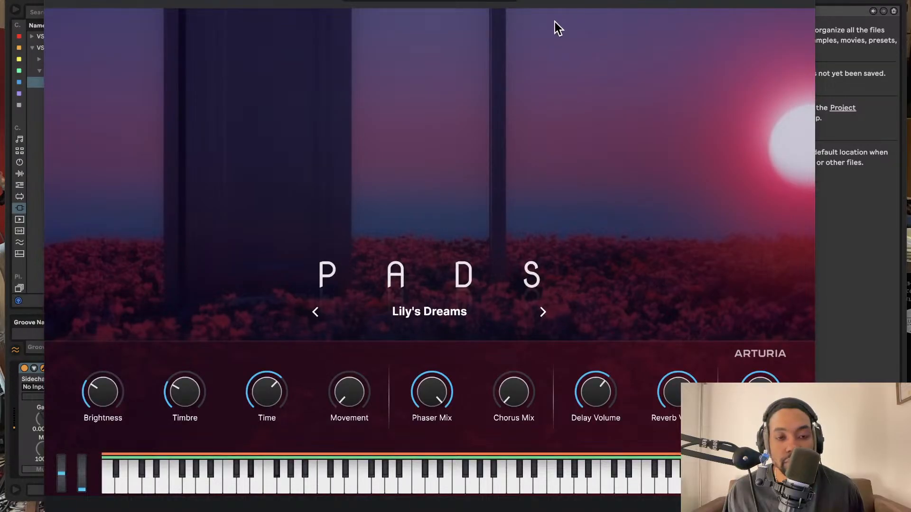
Try a lower Phaser Mix on the Lily's Dreams pad, comparing it with the Met Before Our Time preset
mouse_move(458, 378)
left_mouse_down()
mouse_move(454, 387)
mouse_move(439, 382)
mouse_move(448, 377)
left_mouse_up()
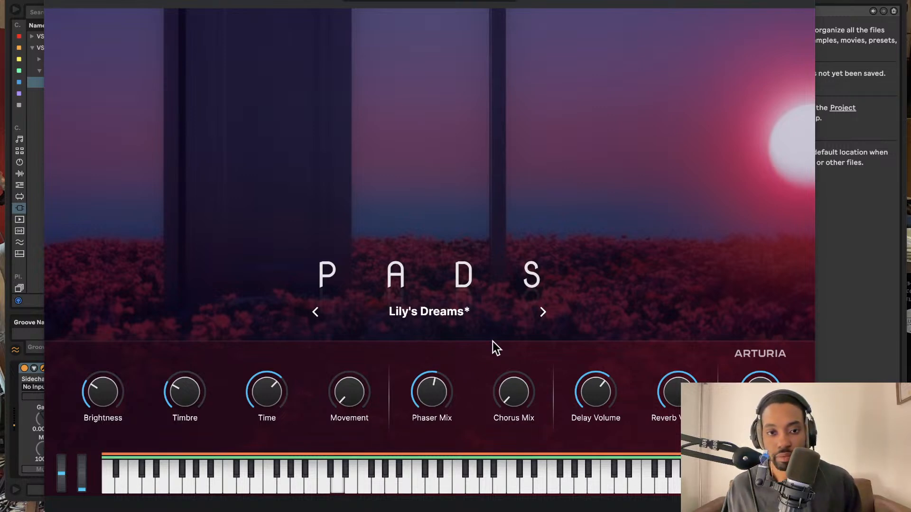
left_click(538, 314)
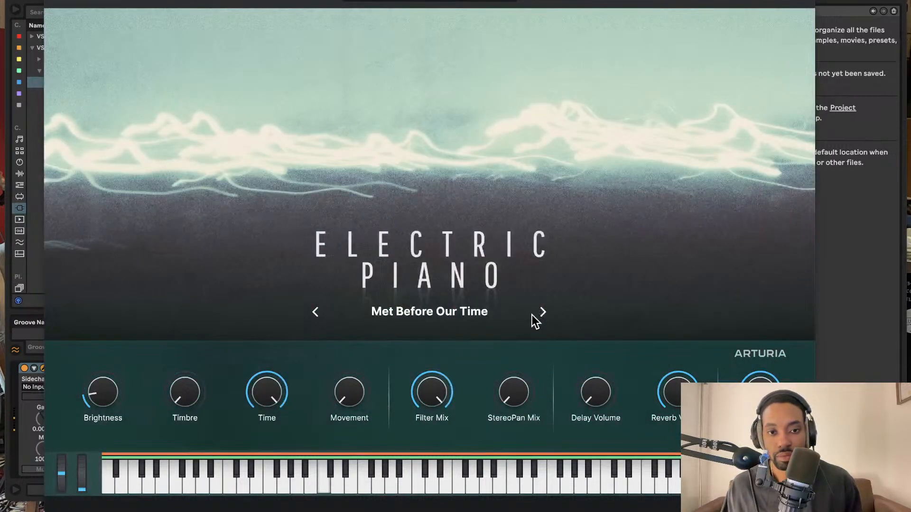
left_click(316, 312)
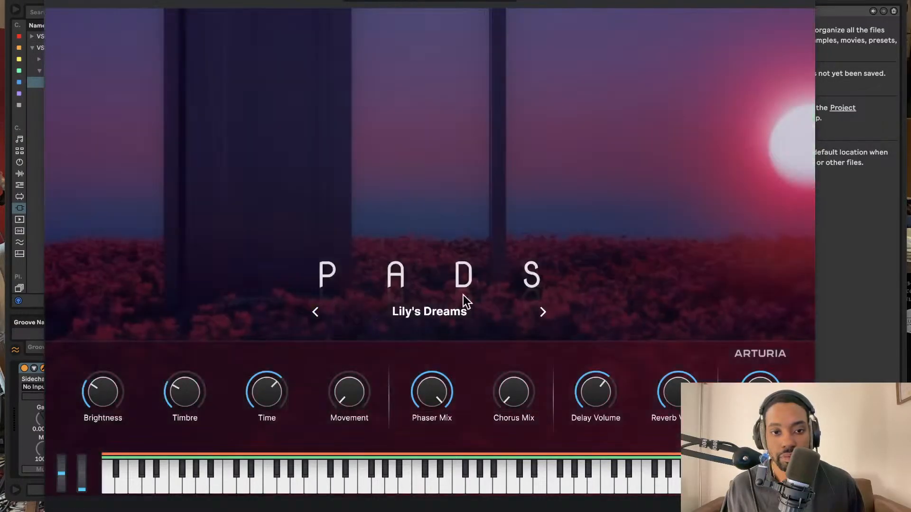
mouse_move(432, 392)
left_mouse_down()
mouse_move(431, 363)
mouse_move(441, 397)
left_mouse_up()
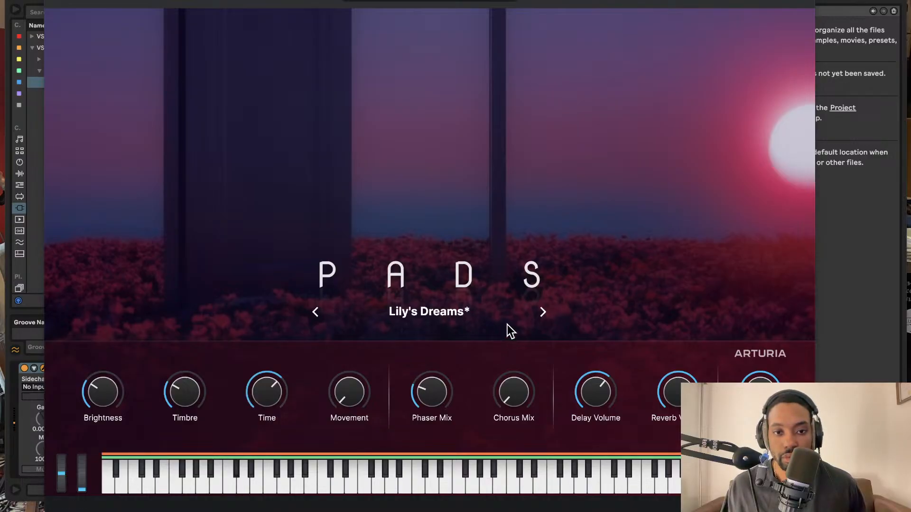
Step forward through the Analog Lab V presets to Arp Simplicity
left_click(541, 309)
left_click(542, 308)
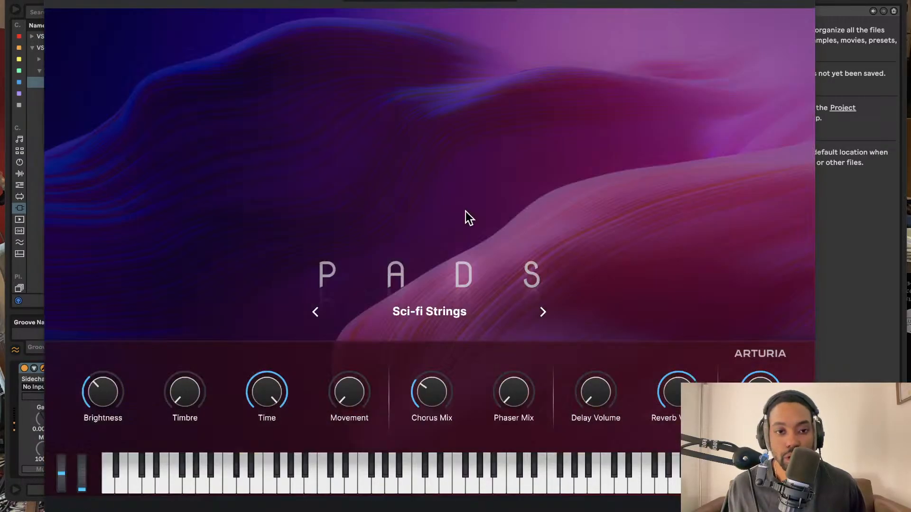
left_click(539, 315)
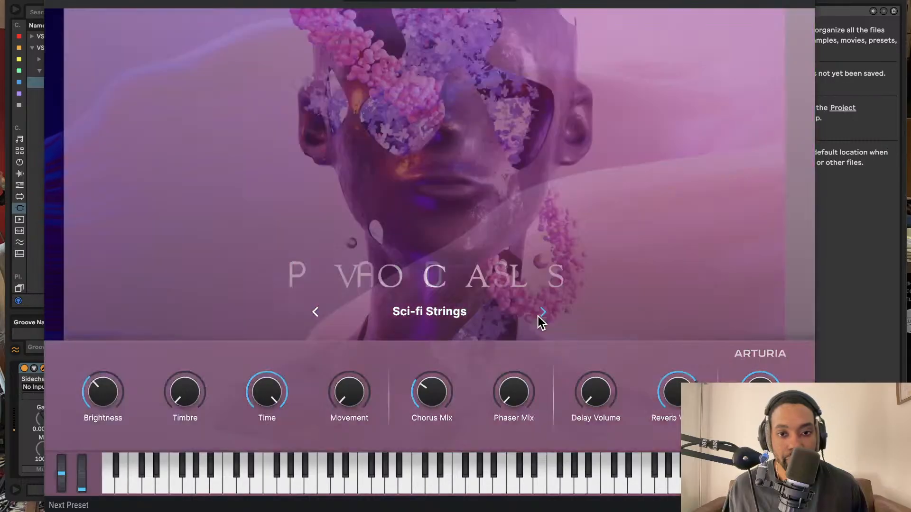
left_click(539, 316)
left_click(542, 314)
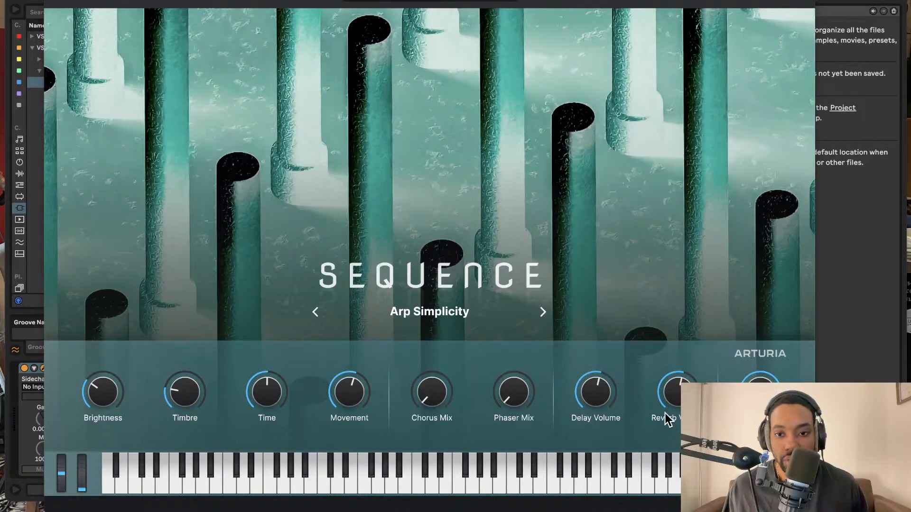
Try Arp Simplicity with a raised Phaser Mix, Chorus Mix at maximum and Movement at 0.540
left_click_drag(512, 396, 513, 365)
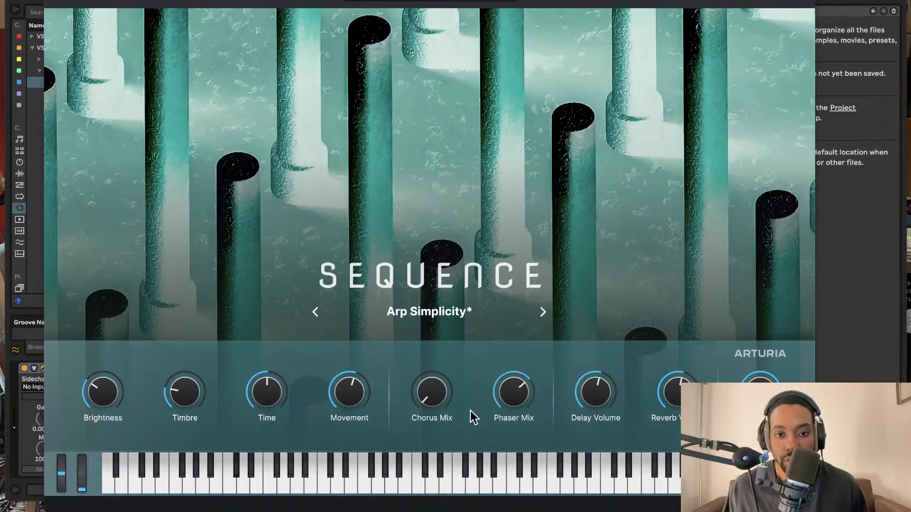
left_click_drag(431, 396, 438, 370)
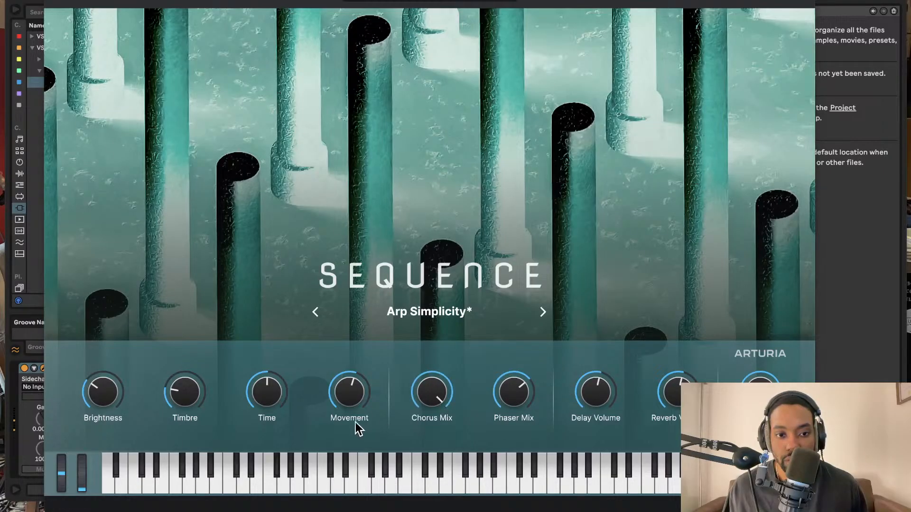
left_click_drag(345, 399, 346, 390)
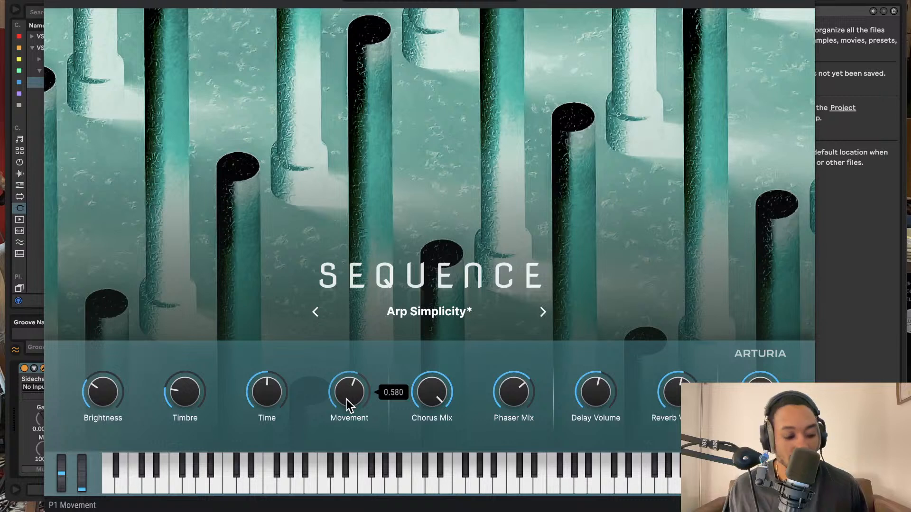
mouse_move(346, 400)
left_mouse_down()
mouse_move(346, 418)
mouse_move(347, 397)
left_mouse_up()
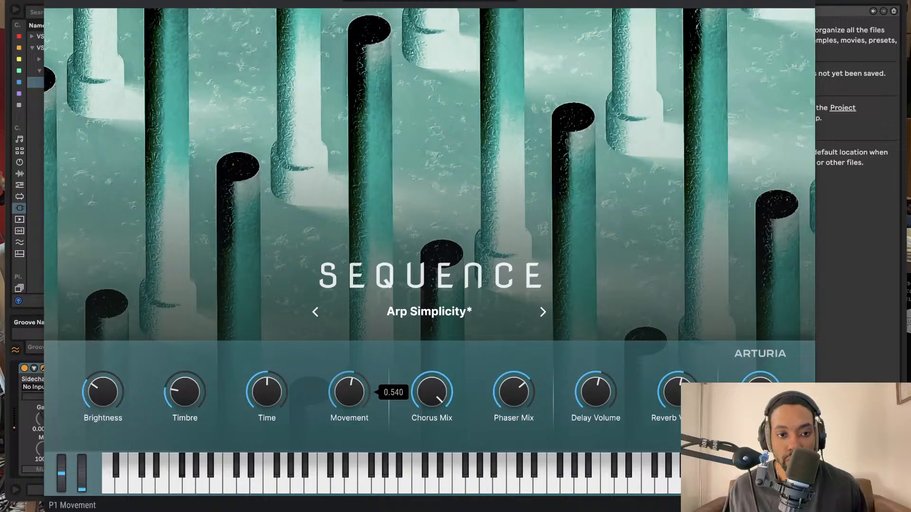
Step on through the presets to Smooth Lead, trying more Time on the way, and raise Smooth Lead's Chorus Mix
left_click(544, 315)
left_click_drag(263, 407, 263, 379)
left_click(542, 312)
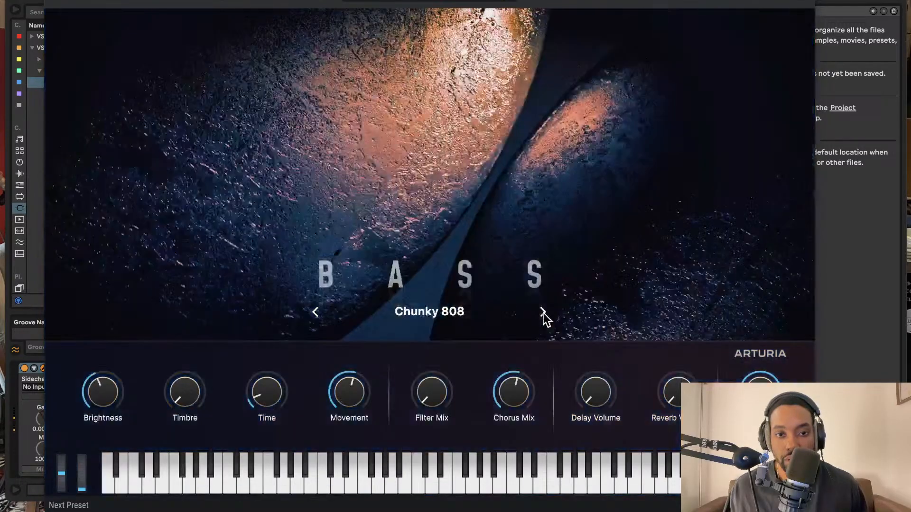
left_click(543, 314)
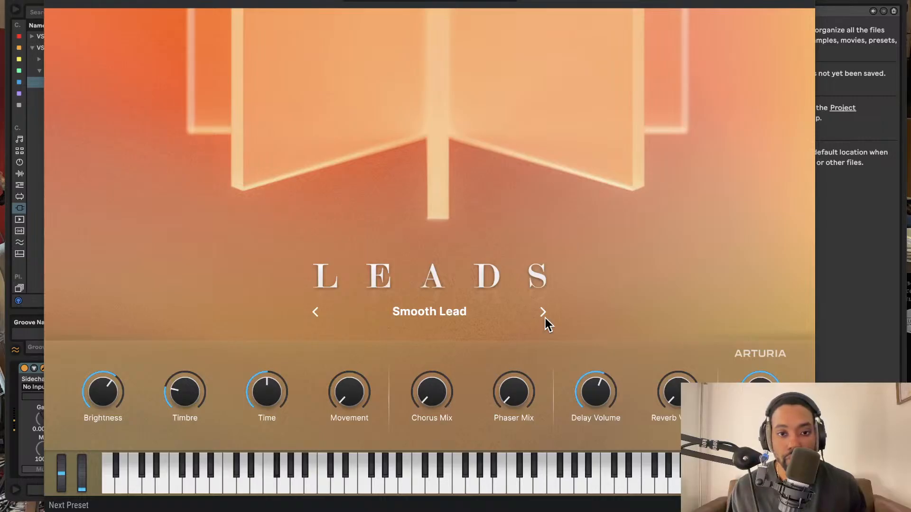
left_click_drag(421, 406, 420, 366)
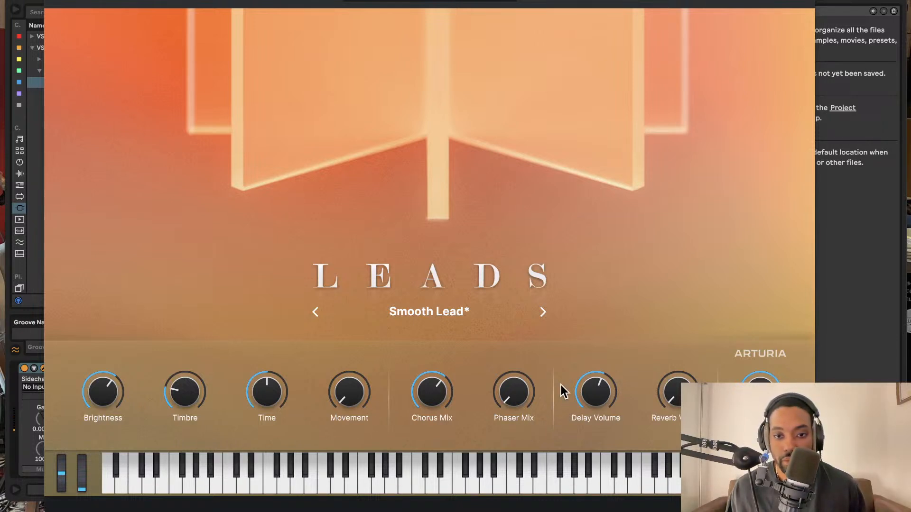
Audition the following Analog Lab V presets up to Venus Rising, and go back to the Soft Harp strings preset
left_click(543, 311)
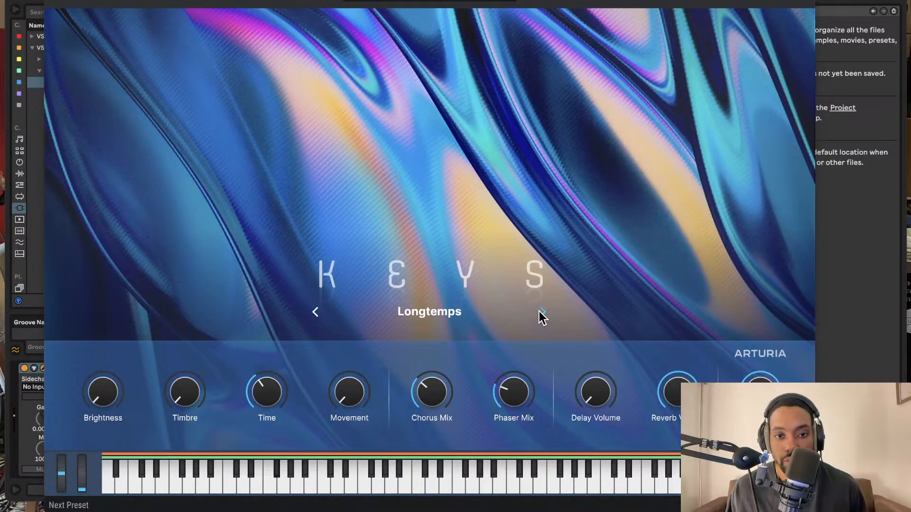
left_click(543, 311)
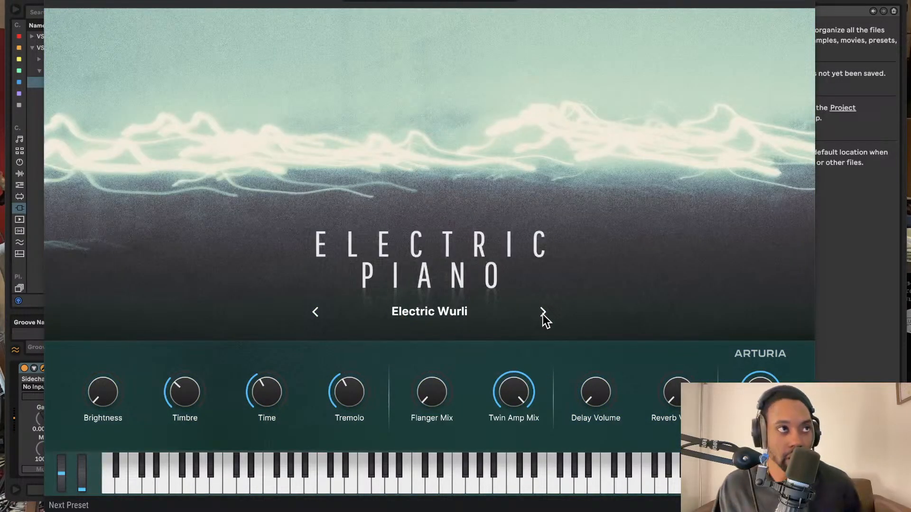
left_click(542, 313)
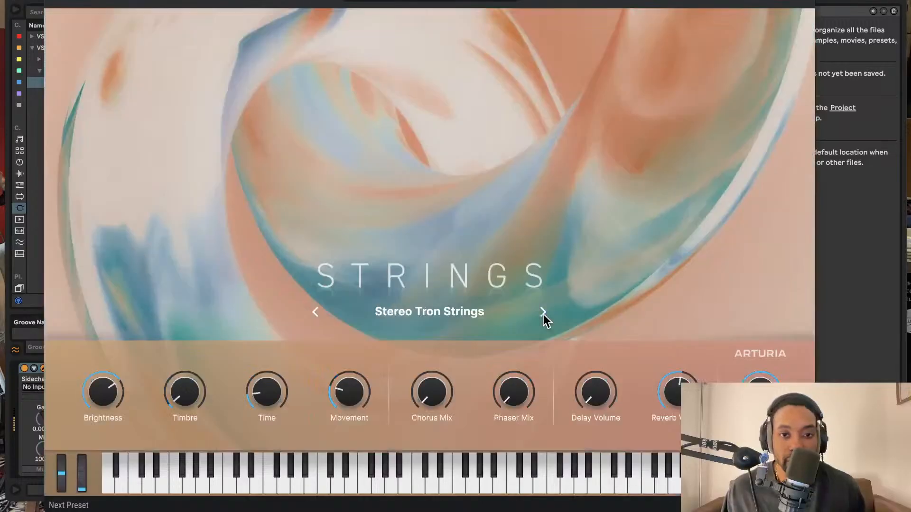
left_click(543, 313)
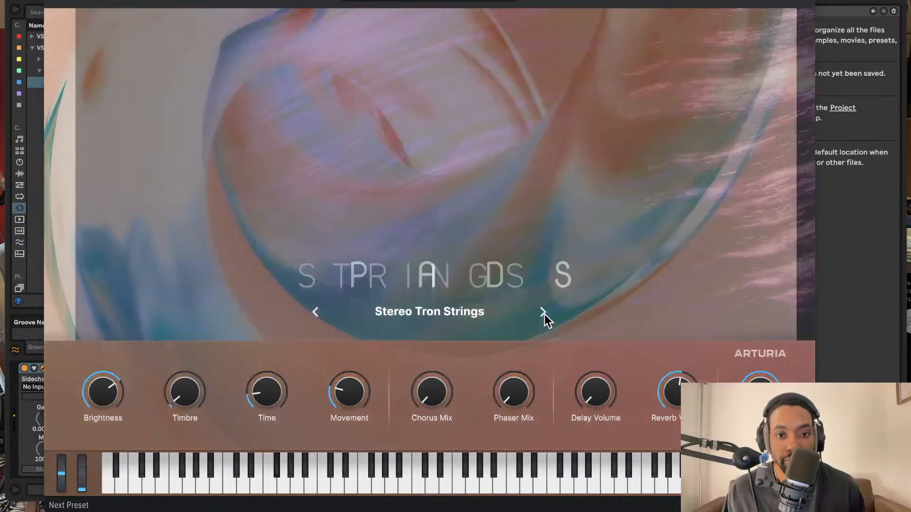
left_click(543, 313)
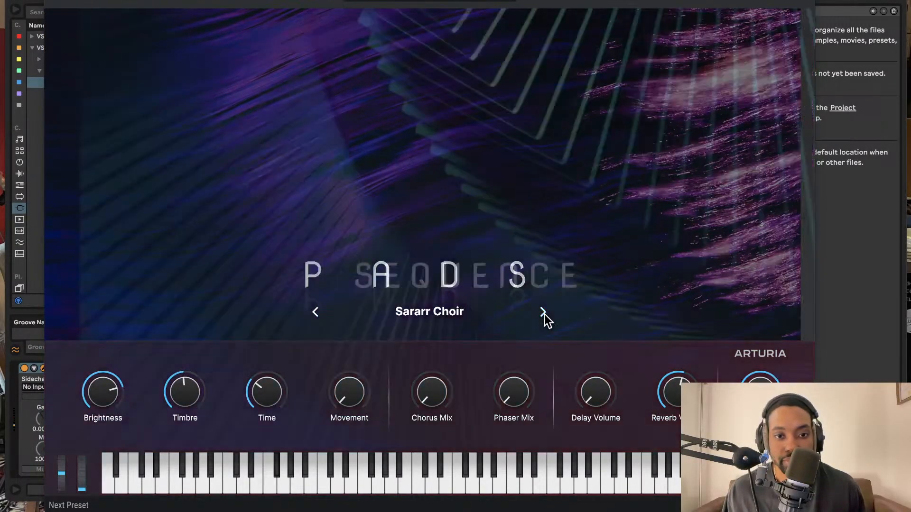
left_click(543, 313)
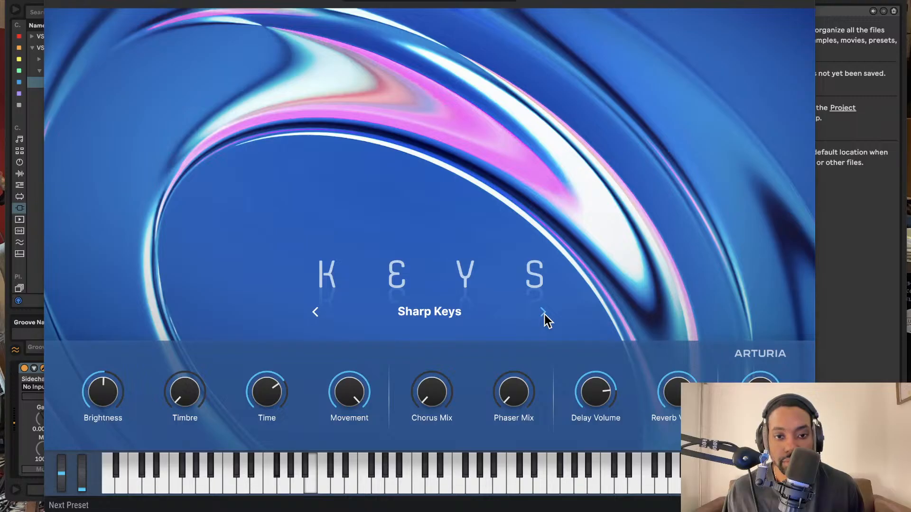
left_click(543, 313)
left_click(543, 313)
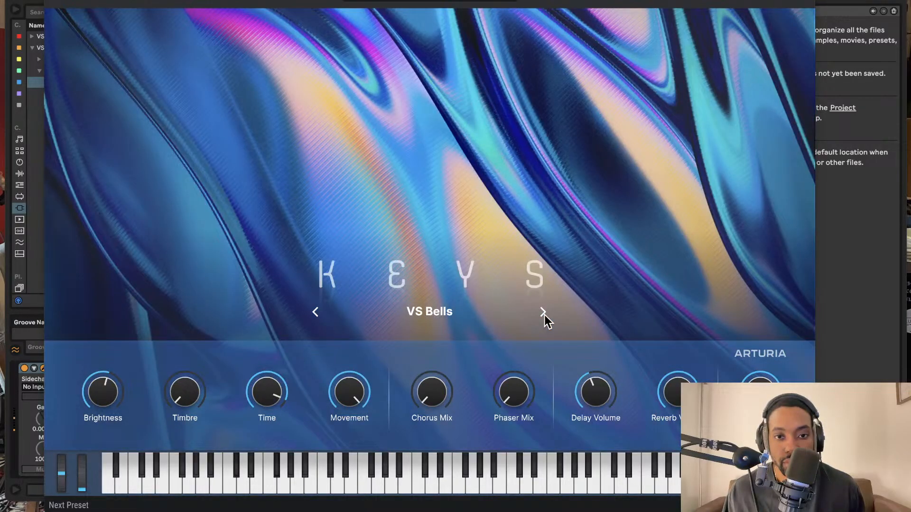
left_click(544, 313)
left_click(543, 314)
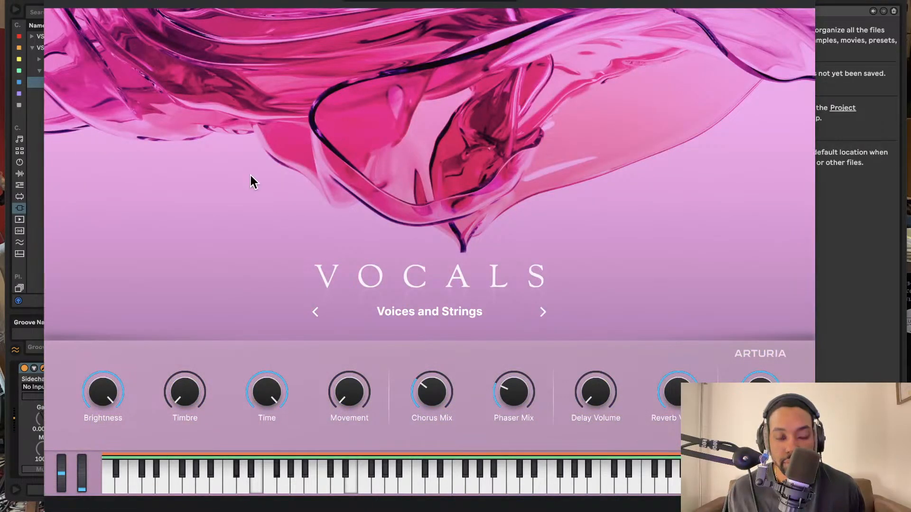
left_click(543, 313)
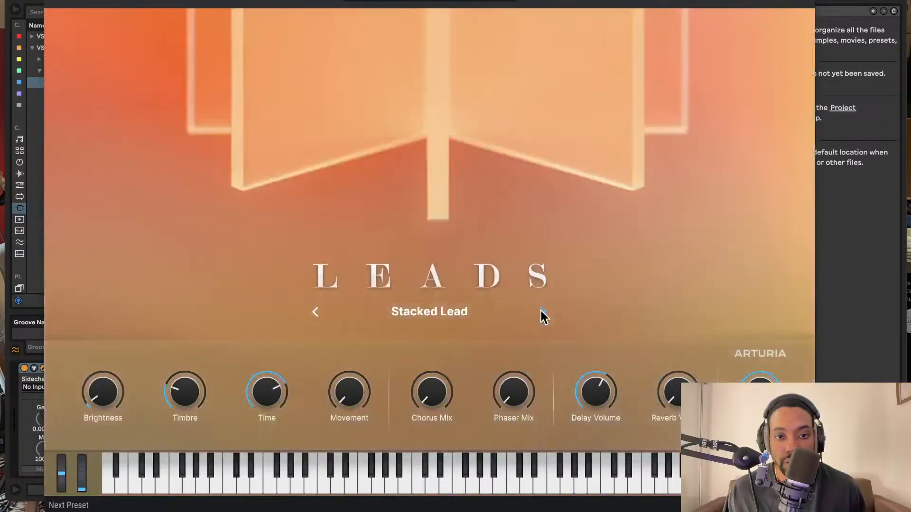
left_click(543, 313)
left_click(543, 313)
left_click(543, 313)
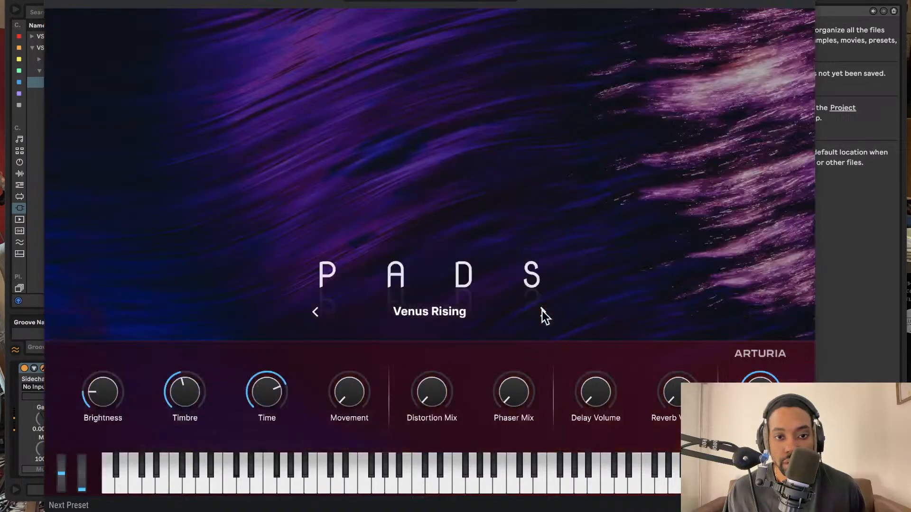
left_click(316, 313)
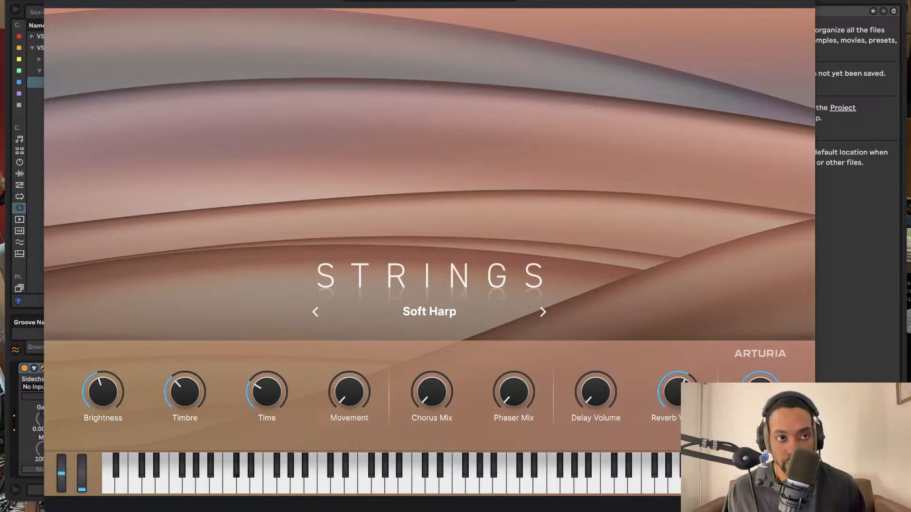
Close the Analog Lab V window and record a Soft Harp melody on track 43 over the looped bars 11 to 13
left_click(51, 1)
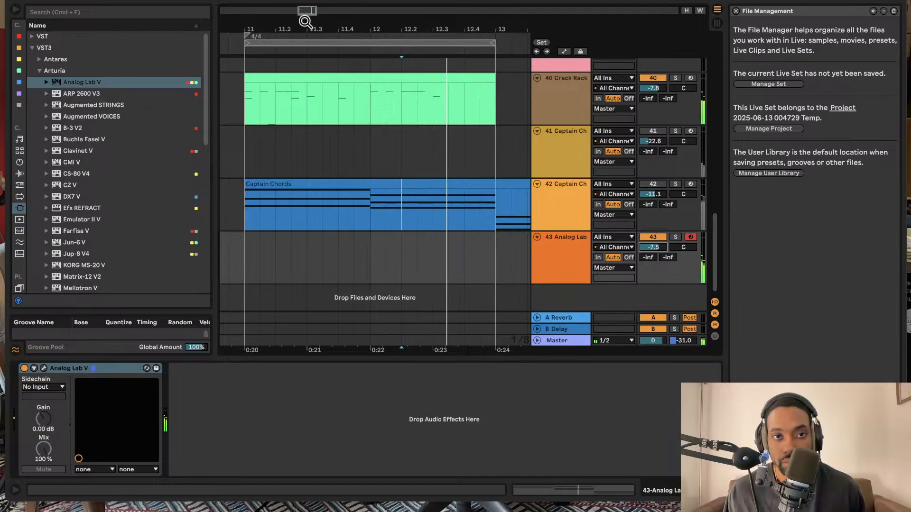
left_click(389, 2)
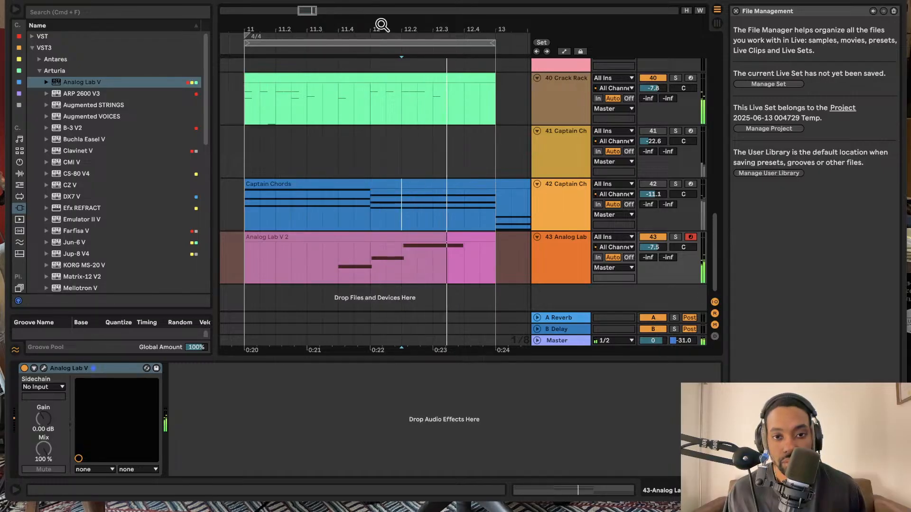
left_click(371, 53)
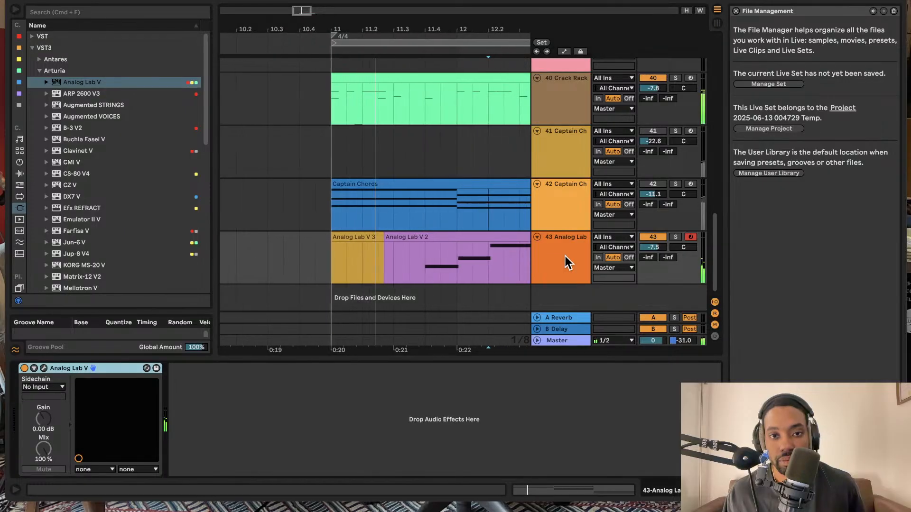
Inspect the notes of the recorded Analog Lab V 2 clip on track 43
double_click(442, 240)
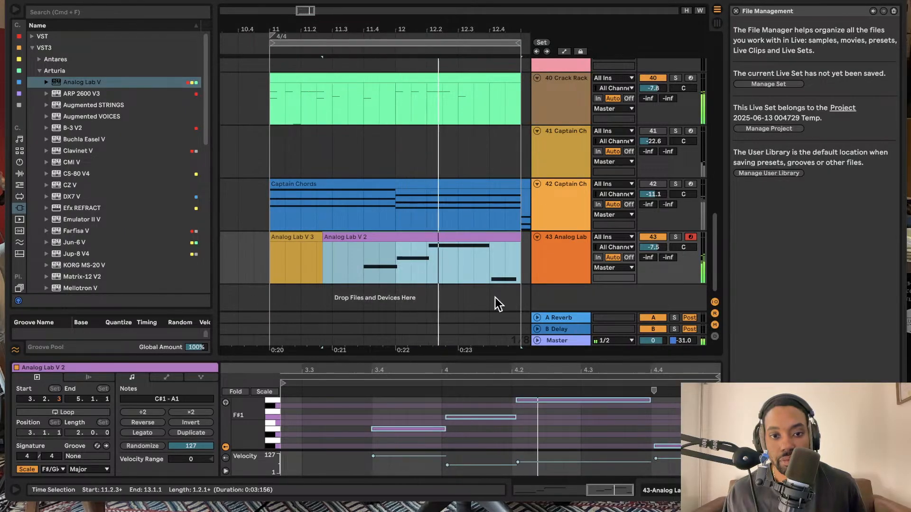
left_click(570, 248)
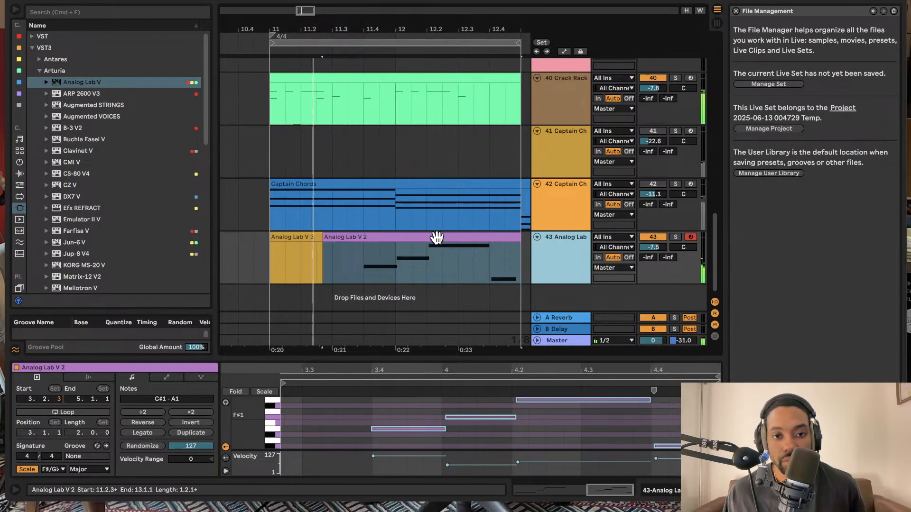
left_click(437, 238)
left_click(565, 259)
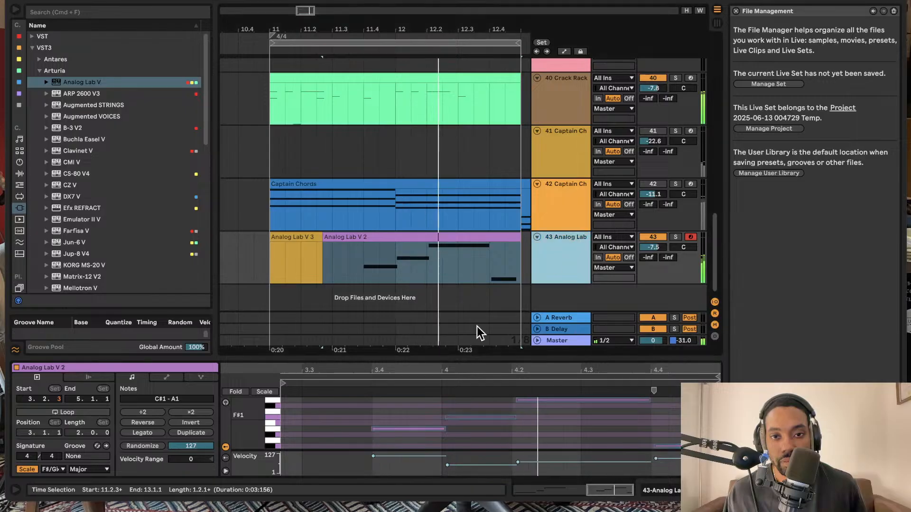
Return to track 43's device view and check the Soft Harp settings in the Analog Lab V window
left_click(677, 491)
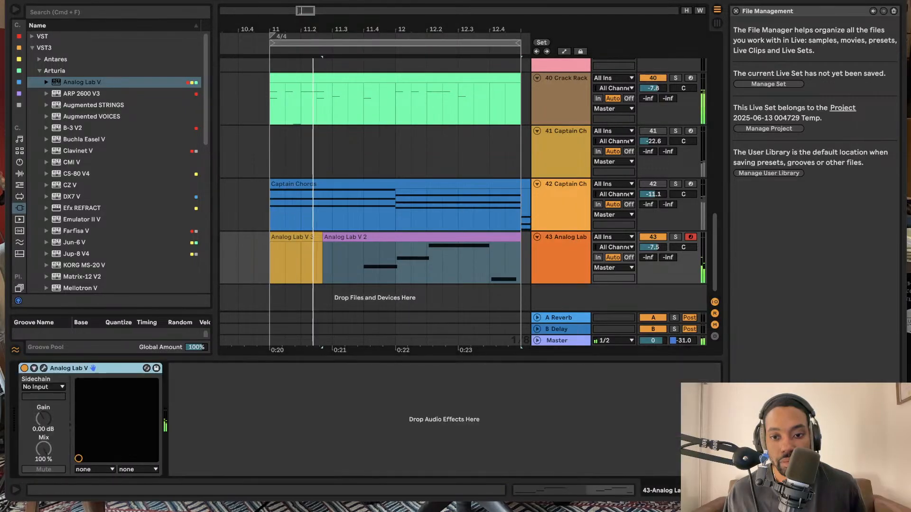
left_click(44, 368)
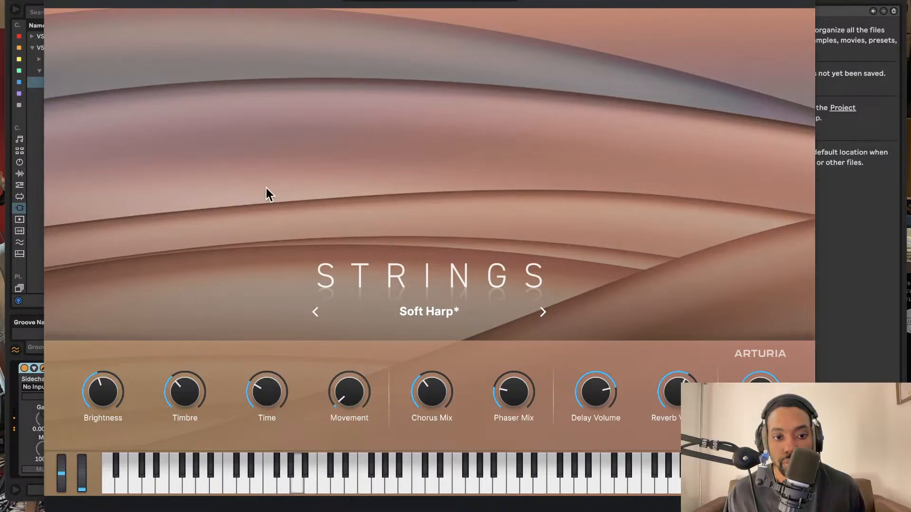
key("super+w")
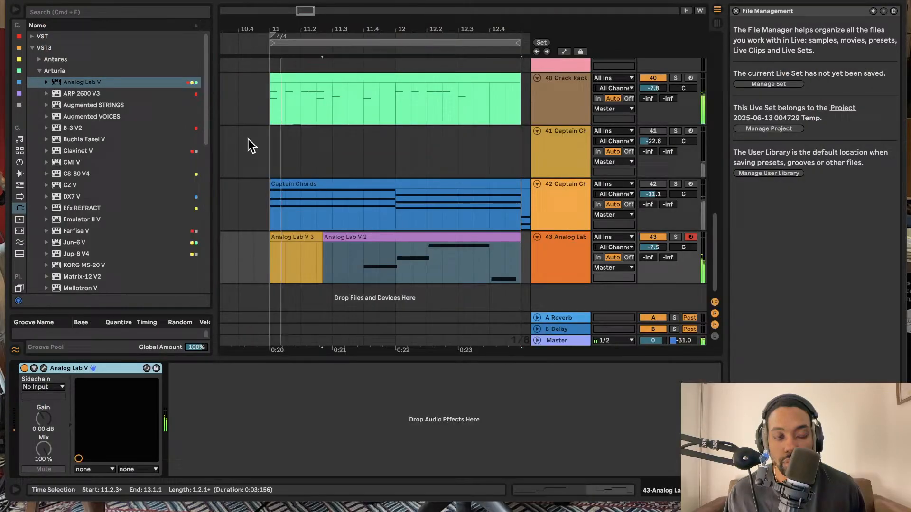
Search the browser's audio effects for "spectral" and add Spectral Blur from Pitch & Modulation to the Analog Lab V track
left_click(84, 12)
type("spectral")
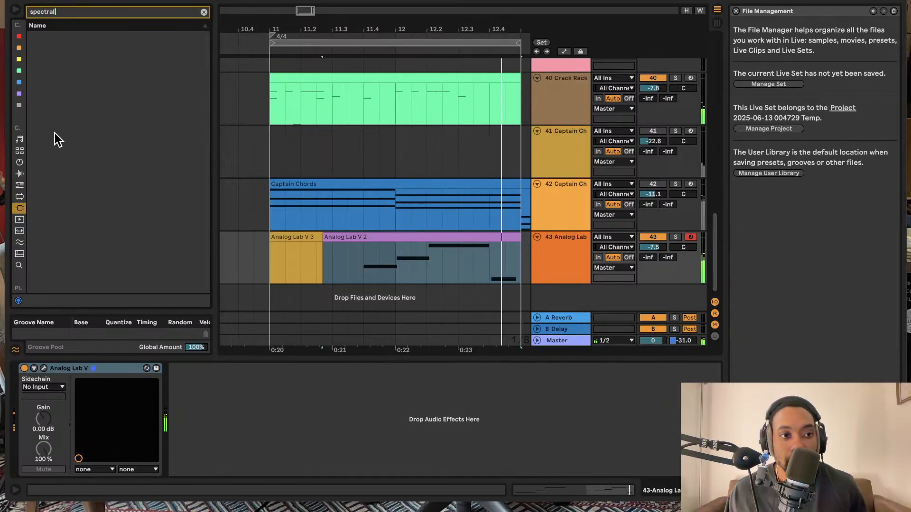
left_click(19, 162)
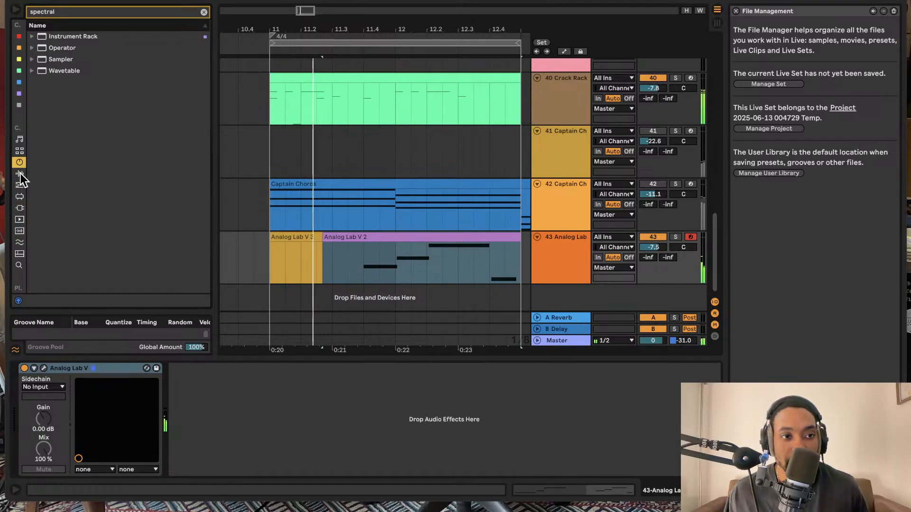
left_click(21, 173)
left_click(32, 59)
left_click(33, 49)
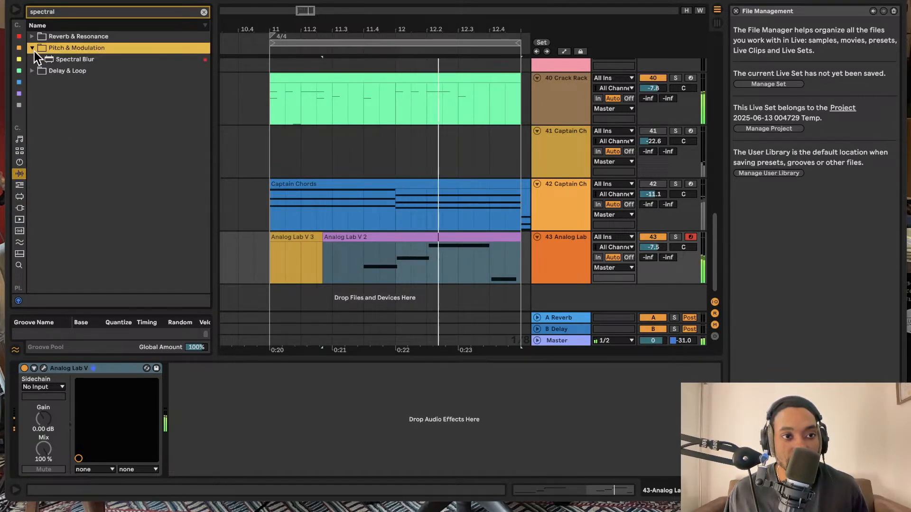
left_click(35, 71)
left_click(33, 49)
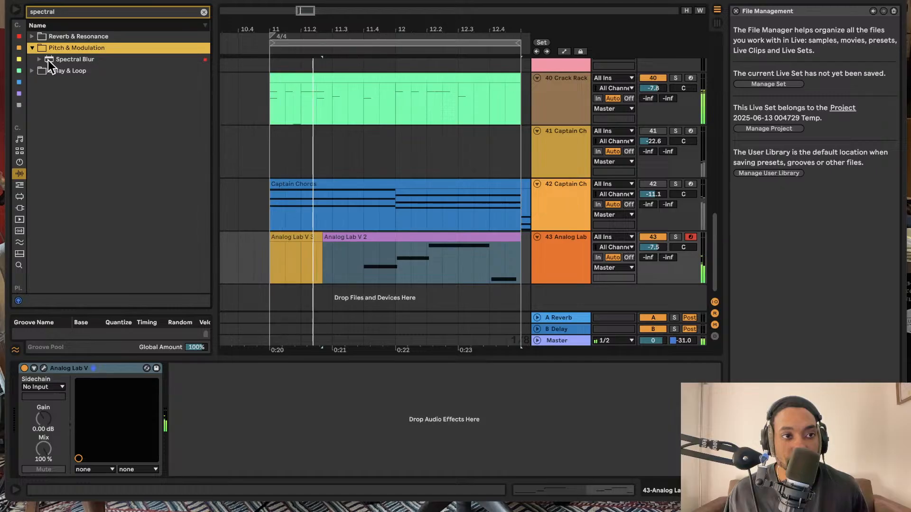
left_click(47, 60)
left_click_drag(581, 262, 576, 260)
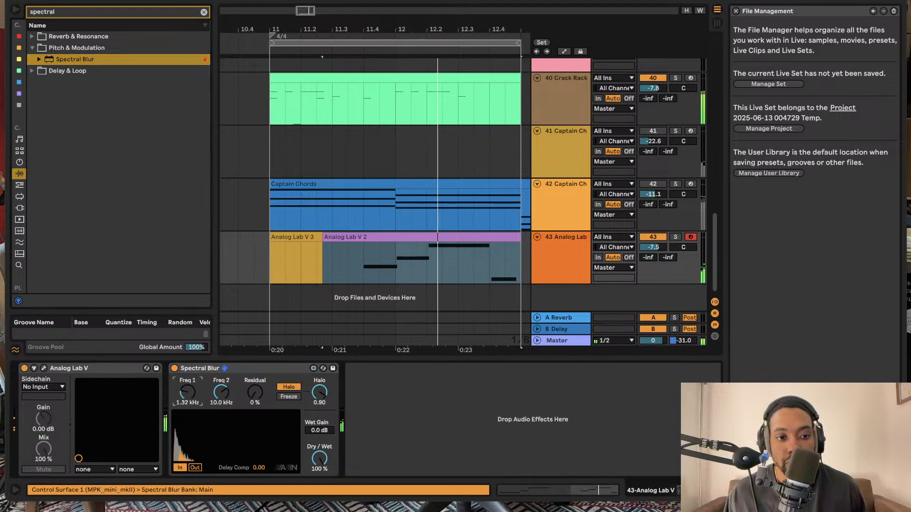
Set Spectral Blur's Freq 1 to 349 Hz and Residual to 61 %, switch it to Freeze, and set track 43's volume to -8.8 dB
mouse_move(187, 393)
left_mouse_down()
mouse_move(187, 415)
mouse_move(188, 382)
left_mouse_up()
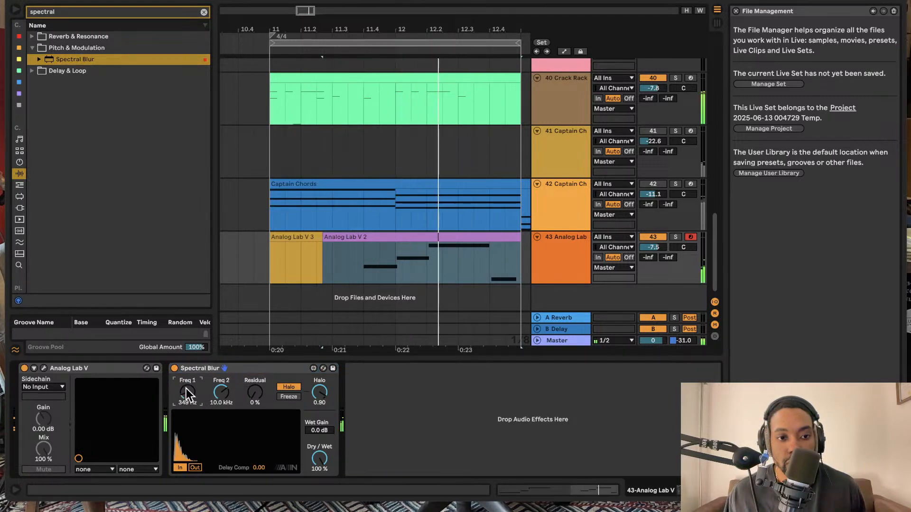
left_click_drag(254, 392, 253, 356)
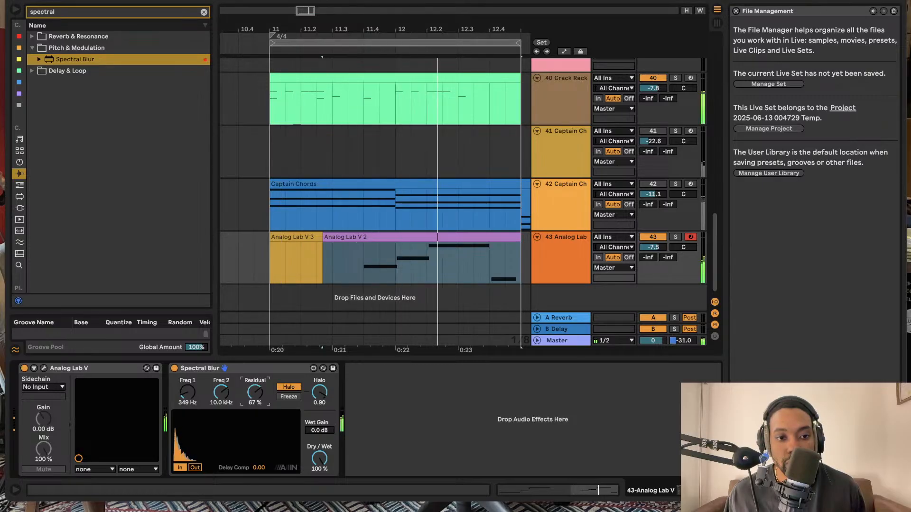
left_click_drag(254, 393, 254, 398)
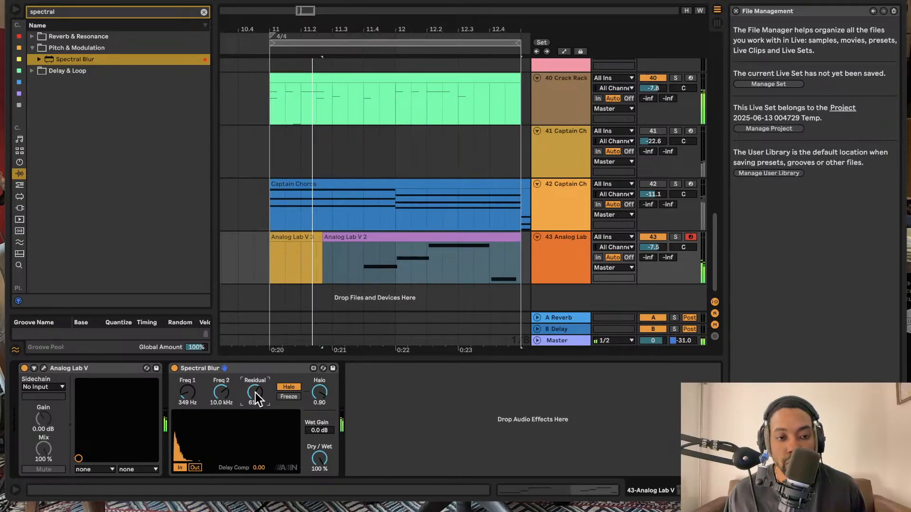
left_click(290, 397)
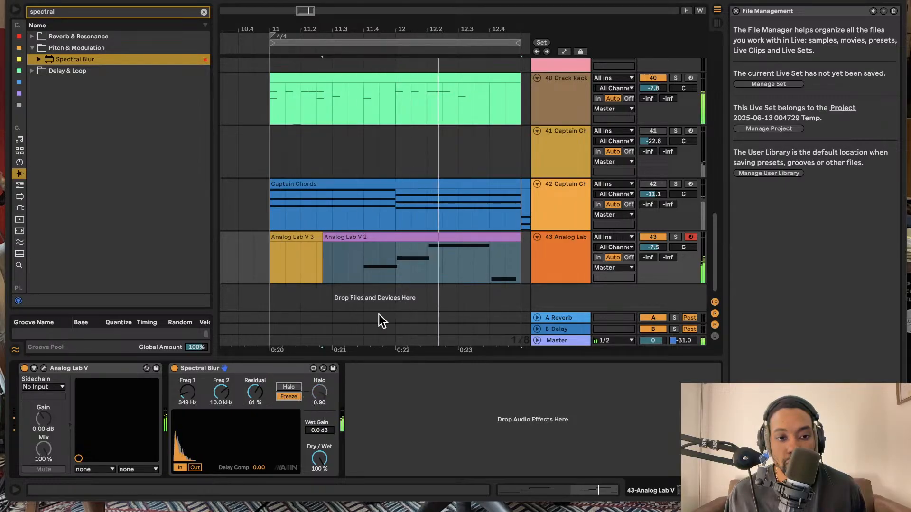
left_click(653, 247)
left_click_drag(652, 247, 648, 275)
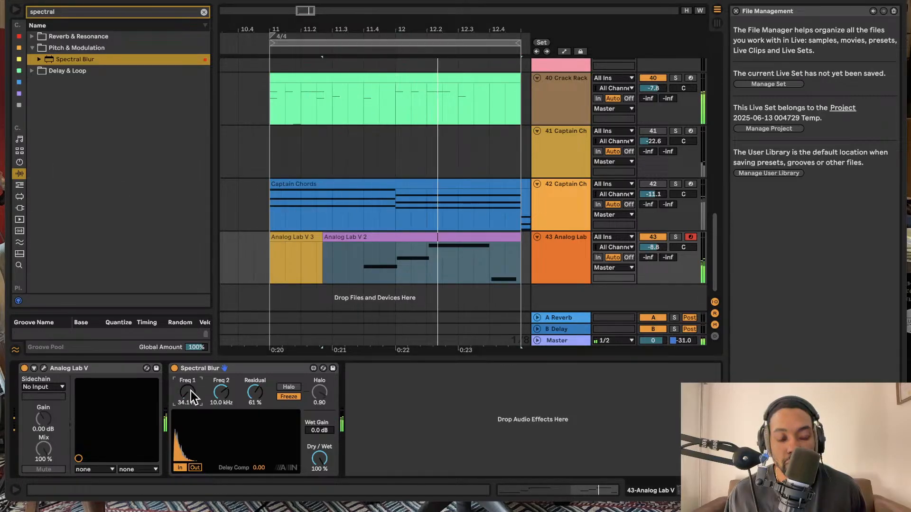
Try Spectral Blur's Freq 1 at 34.1 Hz and undo the change
left_click_drag(190, 392, 192, 393)
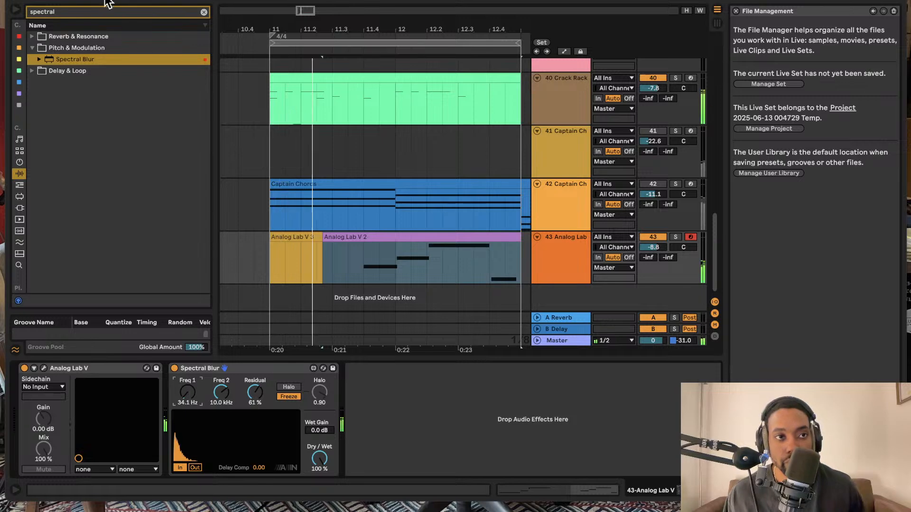
left_click(91, 0)
left_click(97, 0)
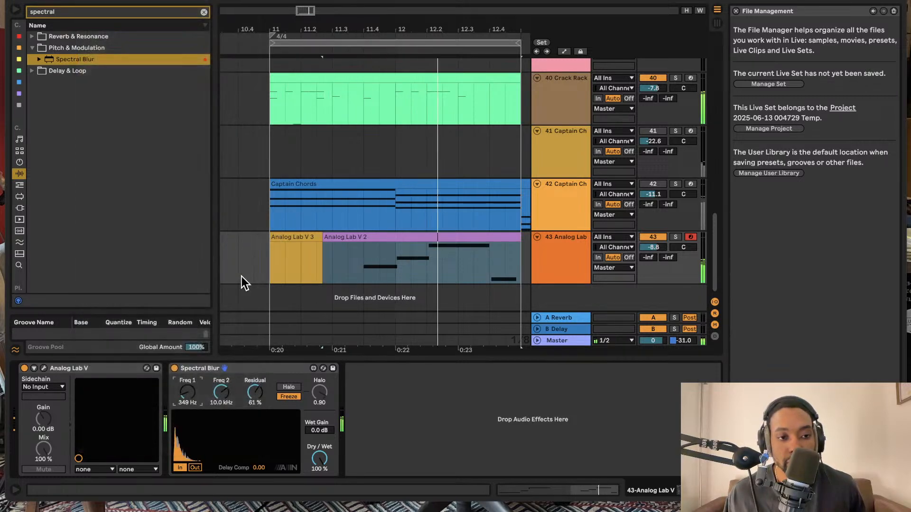
Set Spectral Blur's Dry/Wet to 54 %
left_click(320, 458)
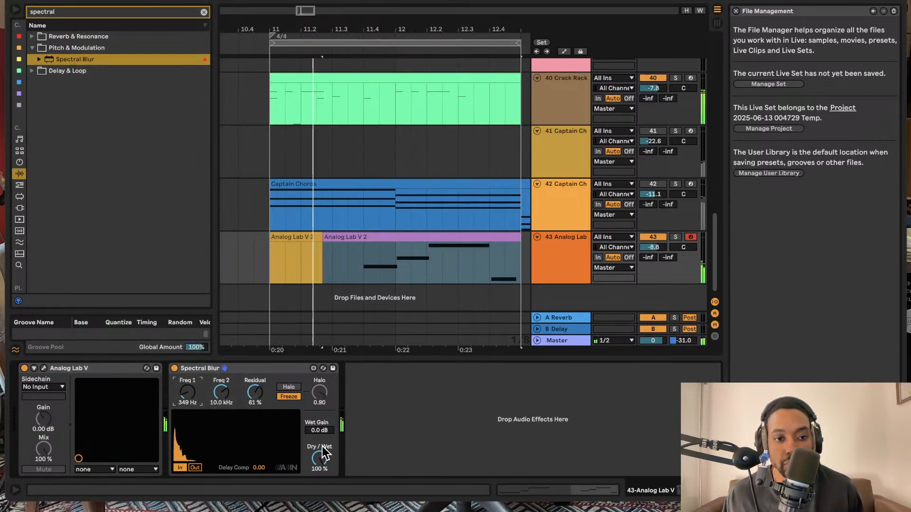
left_click_drag(319, 458, 320, 481)
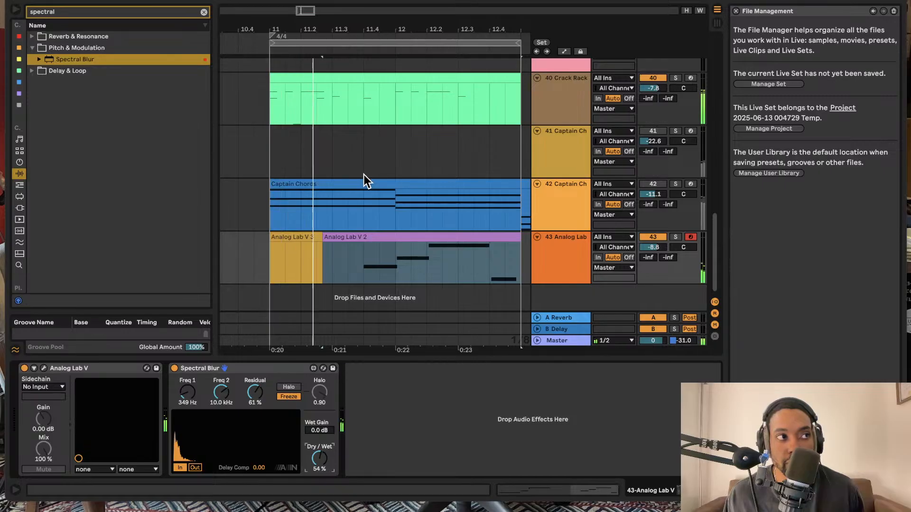
Split the Captain Chords clip on track 42 at bar 13 and delete the part after the loop
scroll(412, 178, "up", 1)
scroll(412, 180, "right", 3)
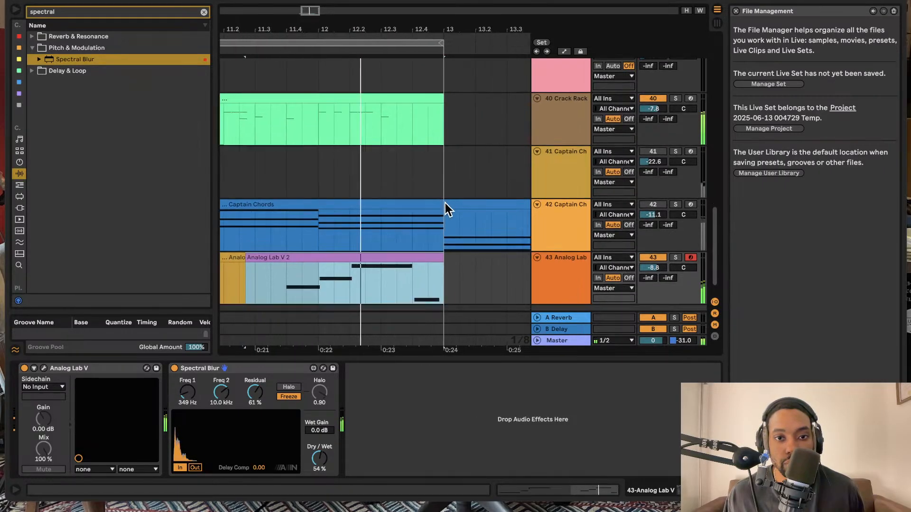
left_click(446, 215)
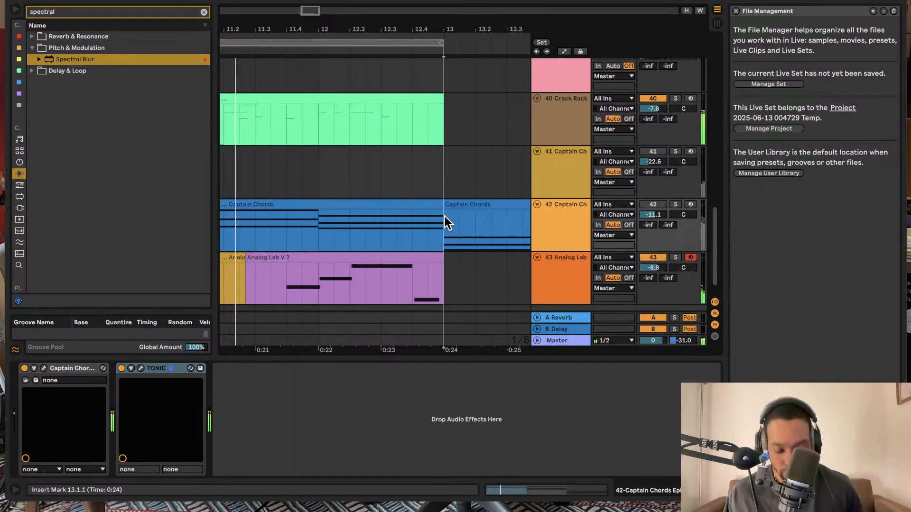
left_click(459, 204)
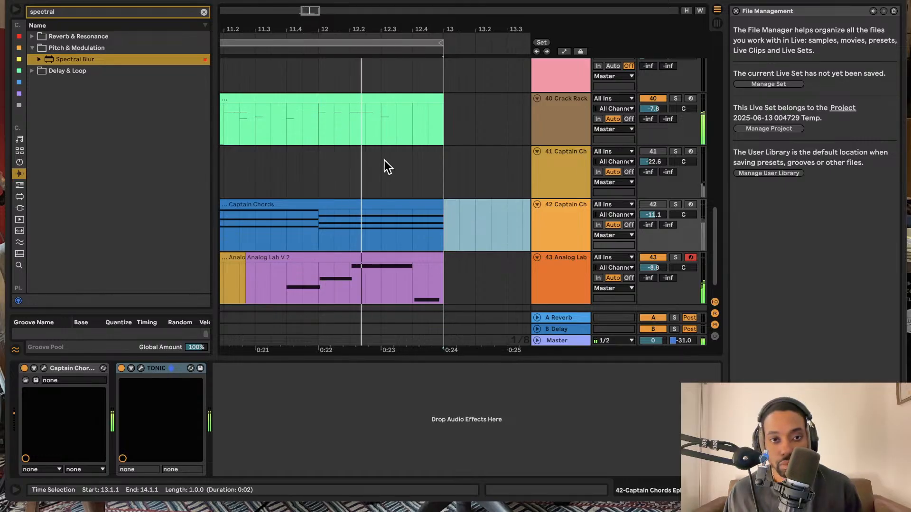
scroll(384, 159, "left", 2)
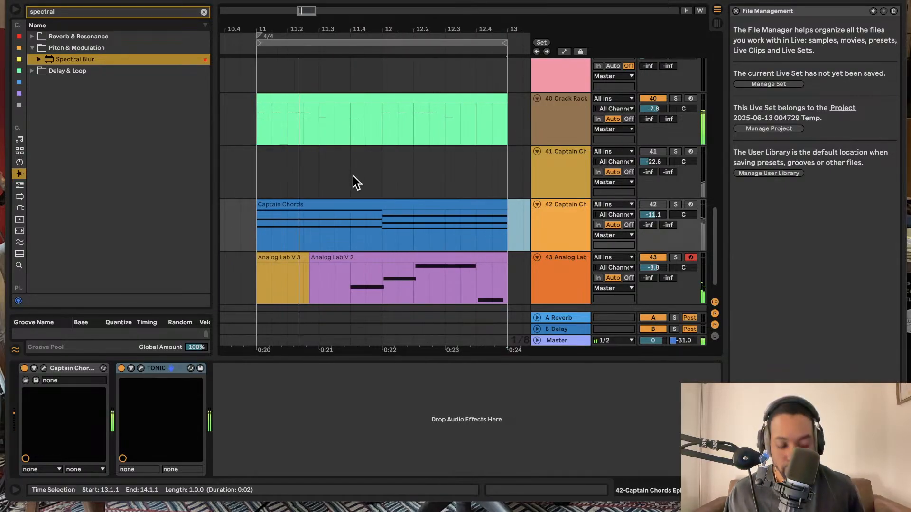
scroll(353, 175, "up", 2)
scroll(353, 175, "down", 2)
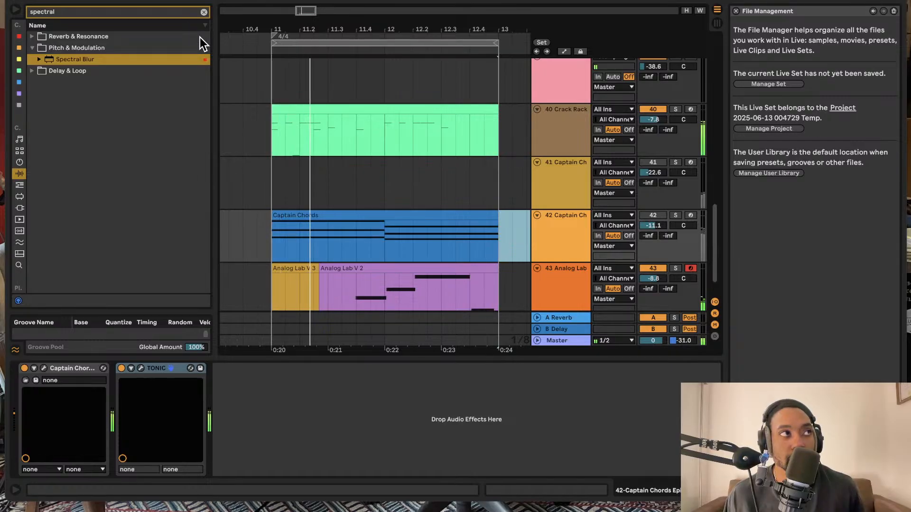
scroll(310, 96, "up", 1)
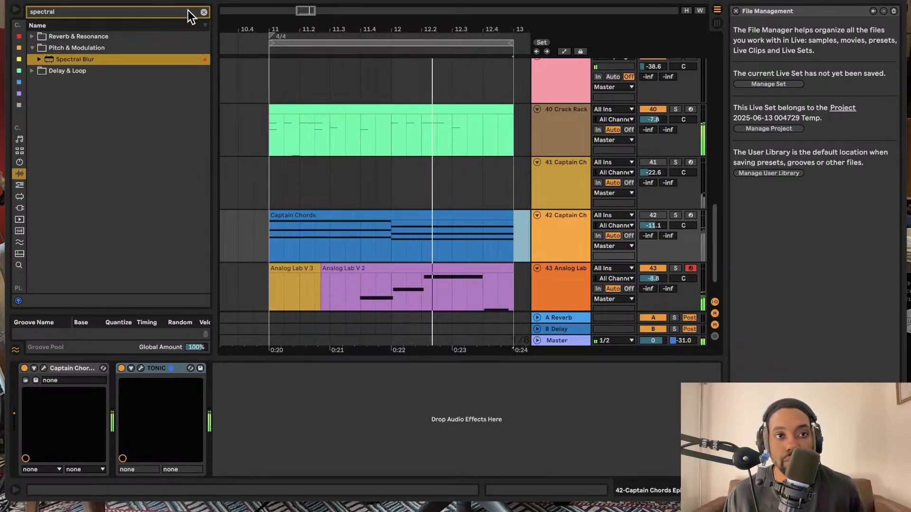
scroll(351, 155, "up", 1)
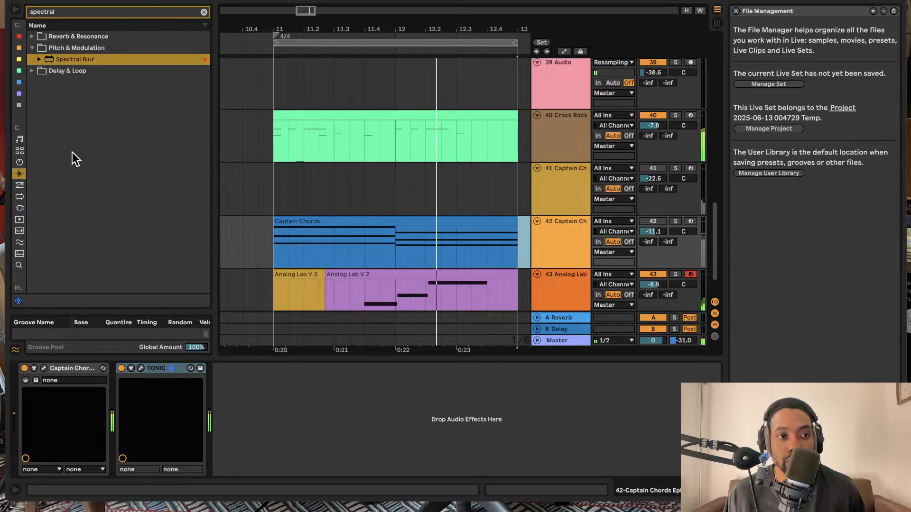
Fold the two Captain Chords tracks and move them below the Analog Lab V track
left_click(295, 189)
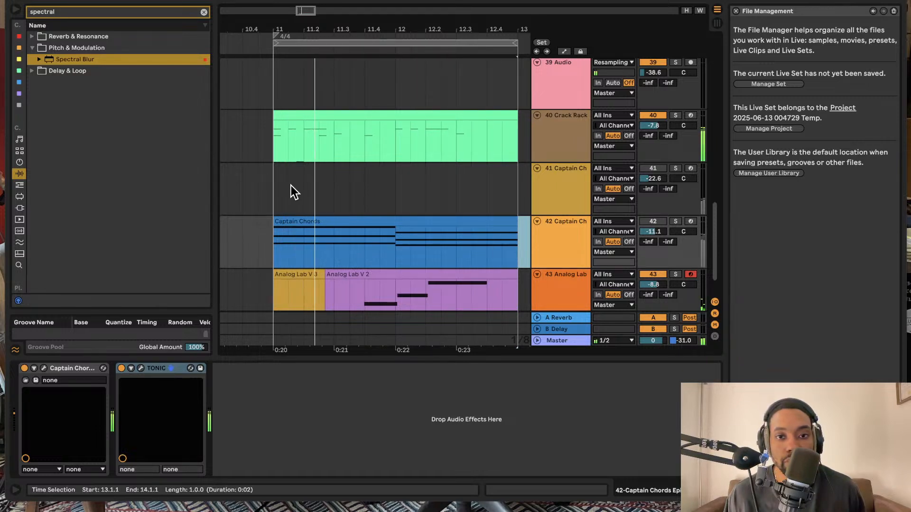
scroll(332, 178, "down", 2)
scroll(356, 186, "right", 1)
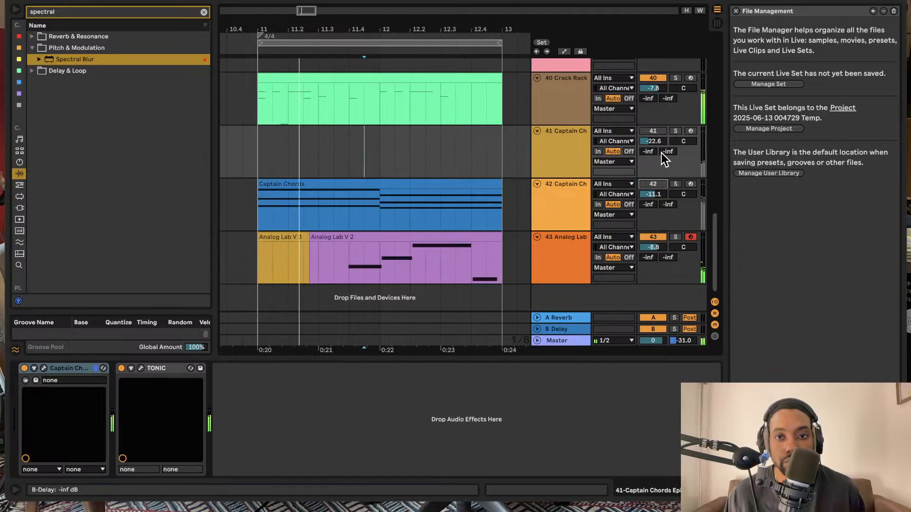
left_click(537, 184)
left_click(538, 131)
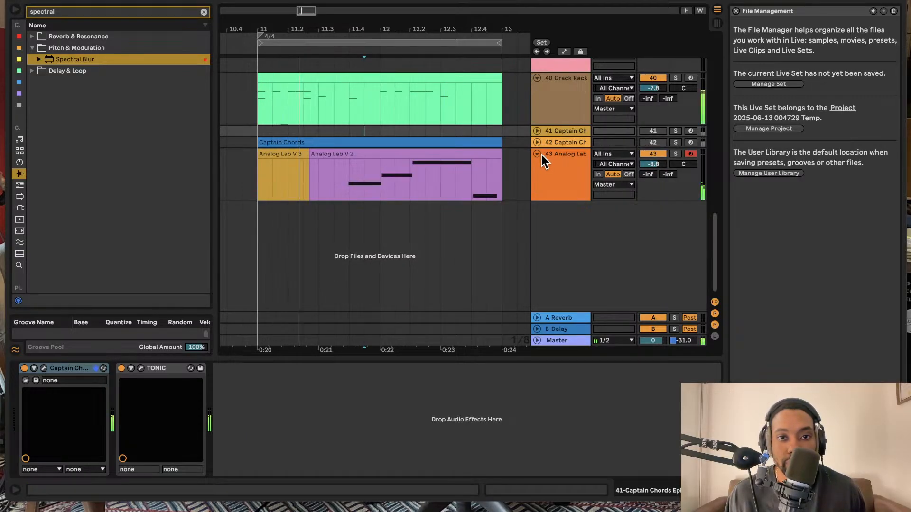
left_click_drag(542, 144, 564, 197)
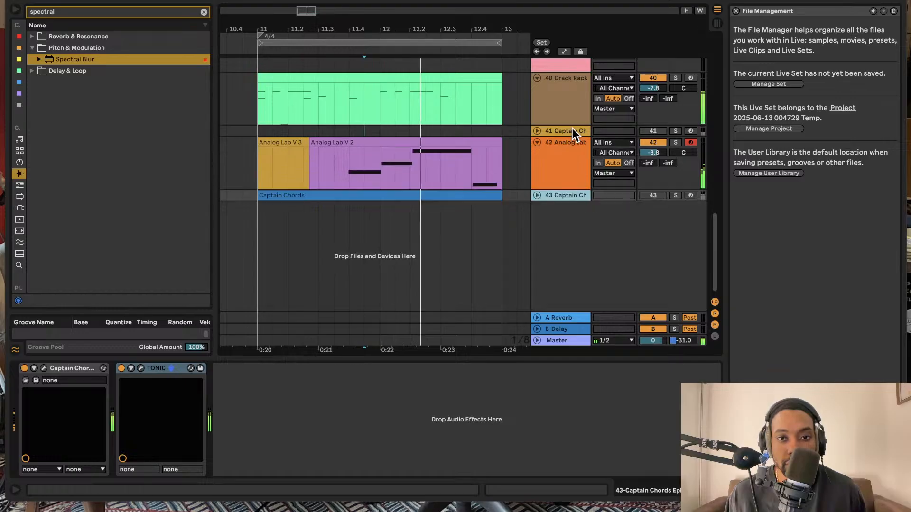
left_click_drag(572, 128, 569, 214)
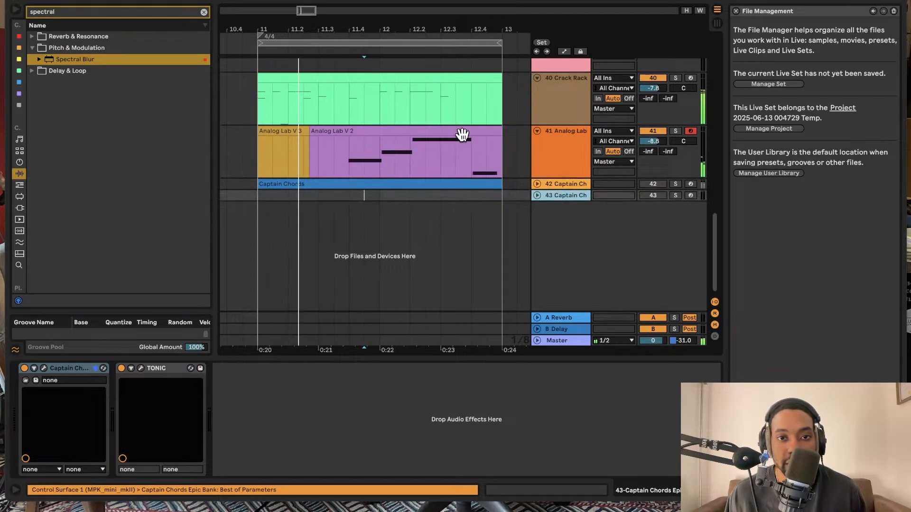
Recolour the Analog Lab V track purple like its Analog Lab V 2 clip, and delete the short Analog Lab V 3 clip
right_click(462, 134)
left_click(568, 130)
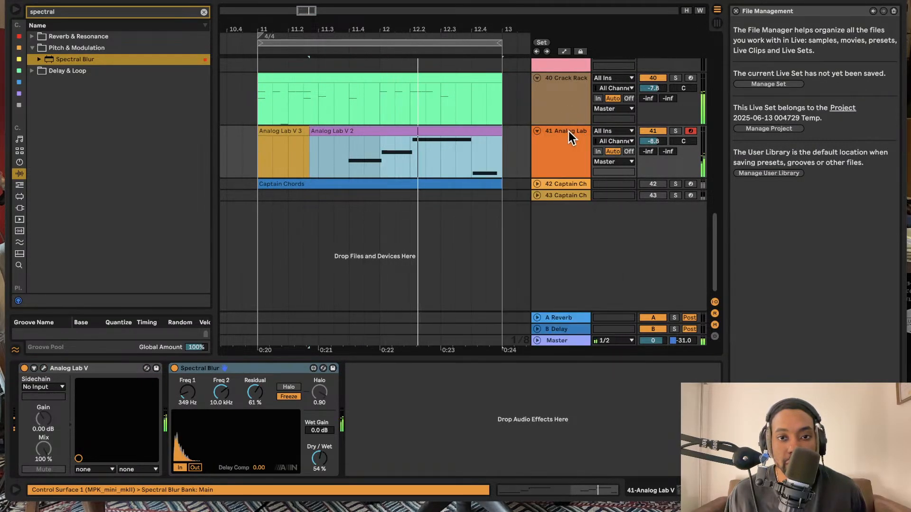
right_click(568, 131)
left_click(683, 349)
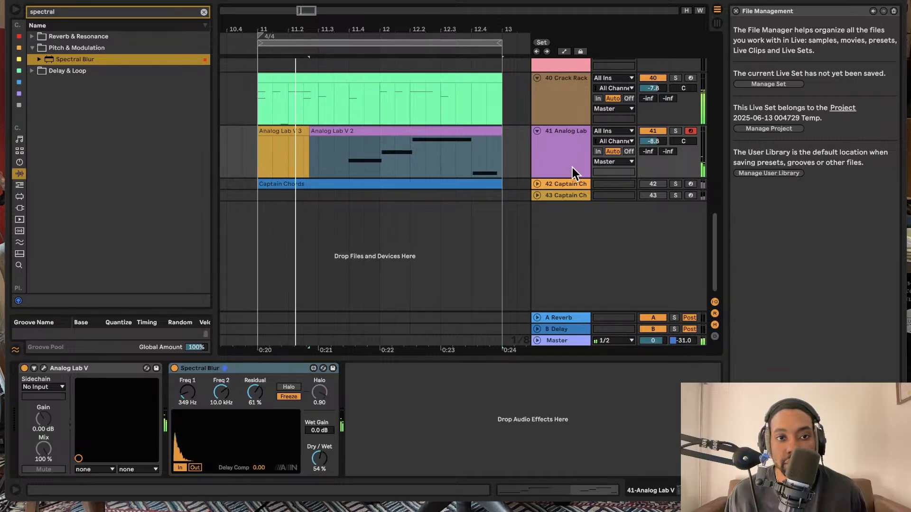
left_click(297, 135)
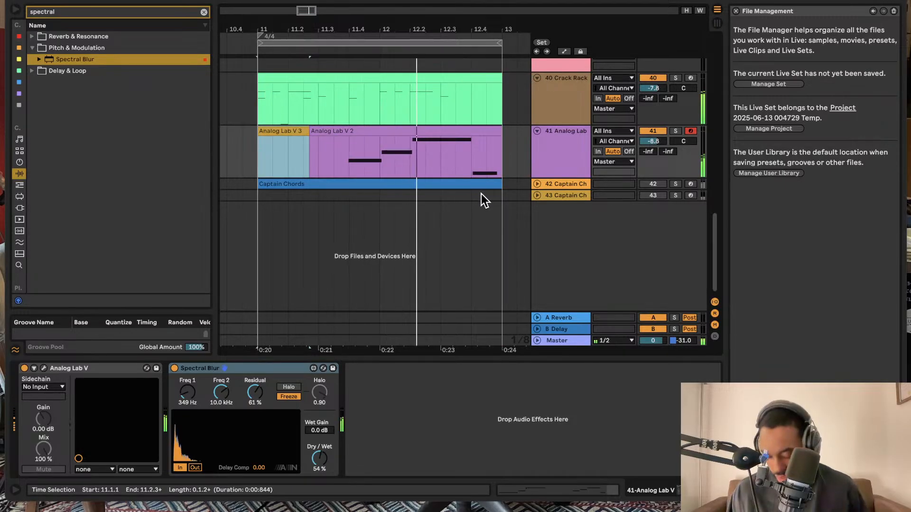
key("Delete")
Recolour the Crack Rack track green to match its clip
scroll(513, 142, "up", 3)
left_click(545, 178)
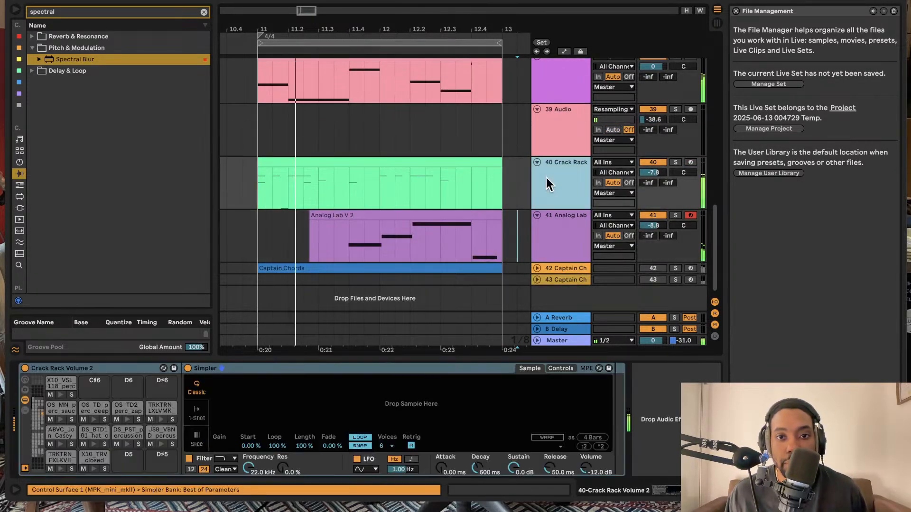
right_click(546, 177)
left_click(479, 161)
right_click(473, 161)
left_click(510, 131)
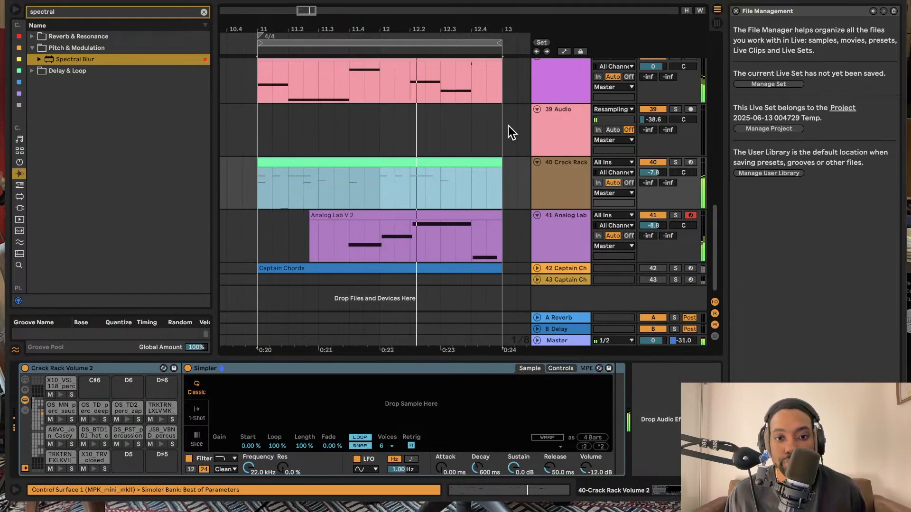
right_click(561, 174)
left_click(596, 341)
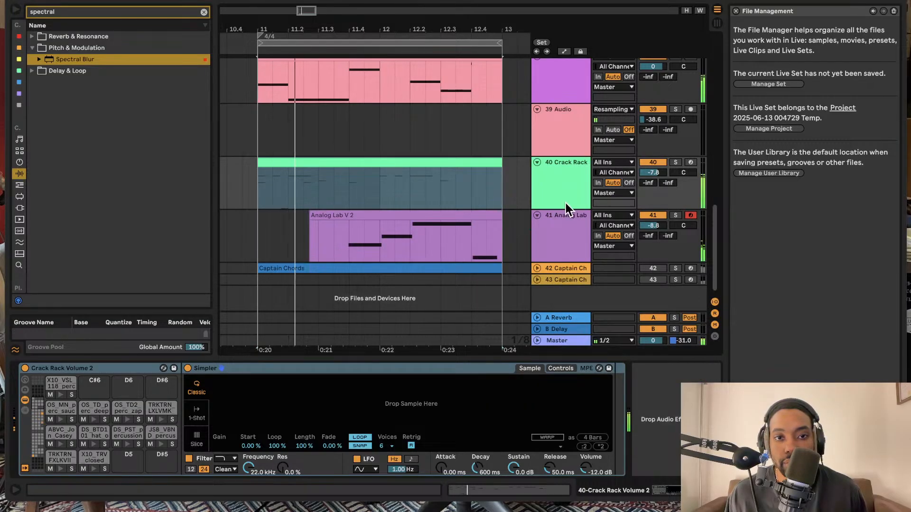
Place the Reaktor 6 track between the resampling audio track and the Crack Rack track, and assign its track colour to its clips
scroll(566, 203, "up", 3)
left_click_drag(565, 196, 565, 153)
right_click(564, 182)
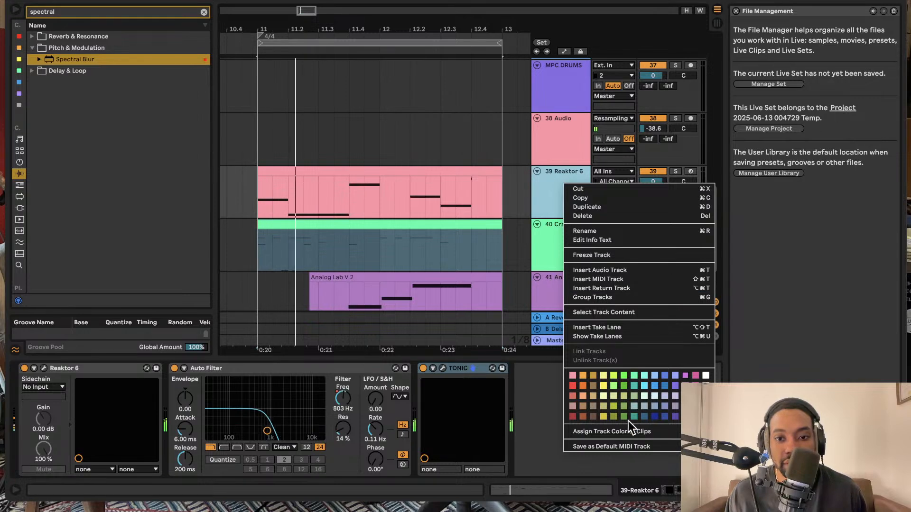
left_click(626, 429)
right_click(558, 163)
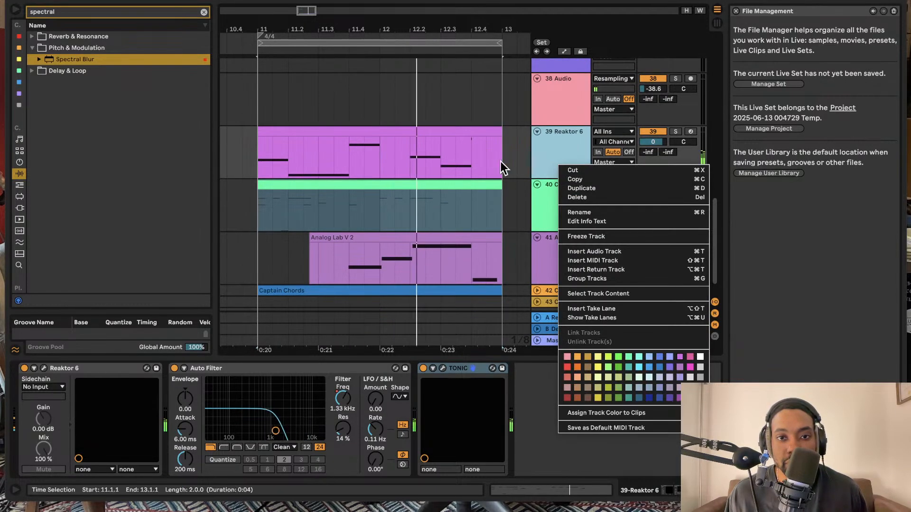
left_click(460, 133)
right_click(459, 133)
left_click(457, 137)
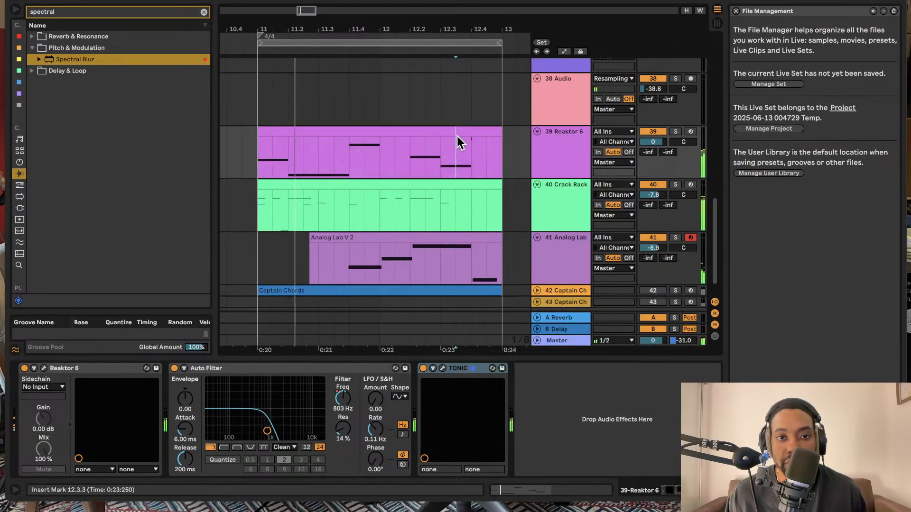
Try a pale green colour on the Reaktor 6 track and assign it to the track's clips
left_click(459, 132)
right_click(459, 132)
left_click(558, 334)
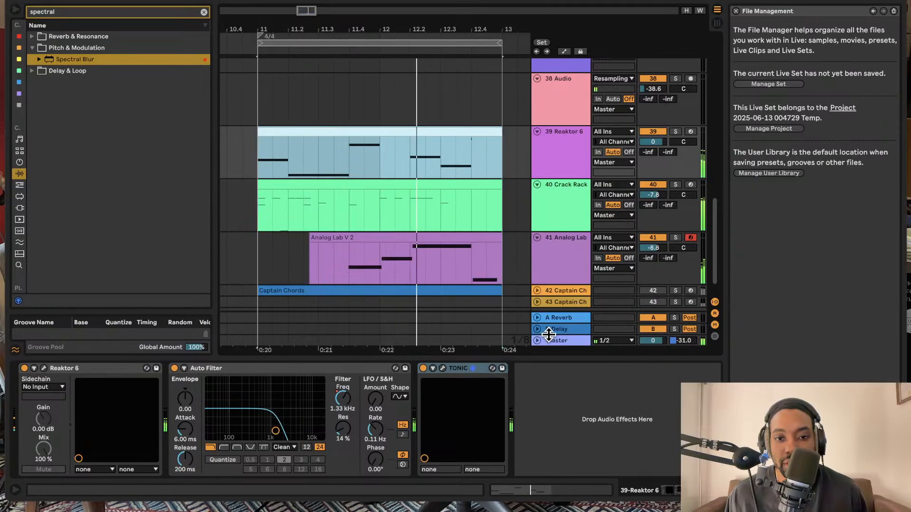
right_click(561, 143)
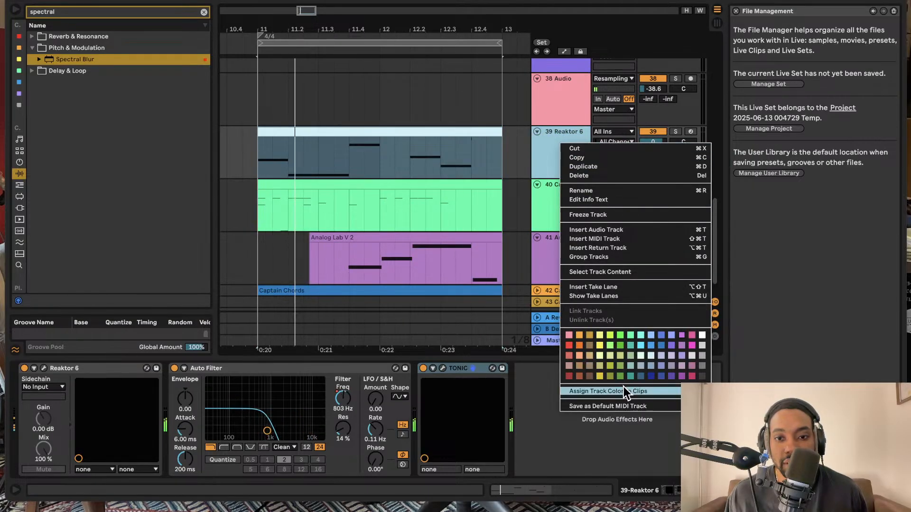
left_click(640, 360)
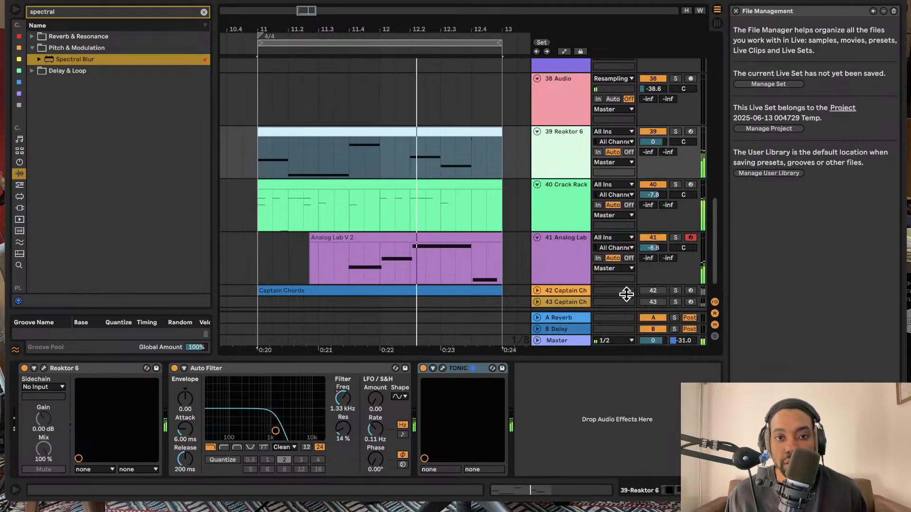
right_click(567, 170)
left_click(618, 411)
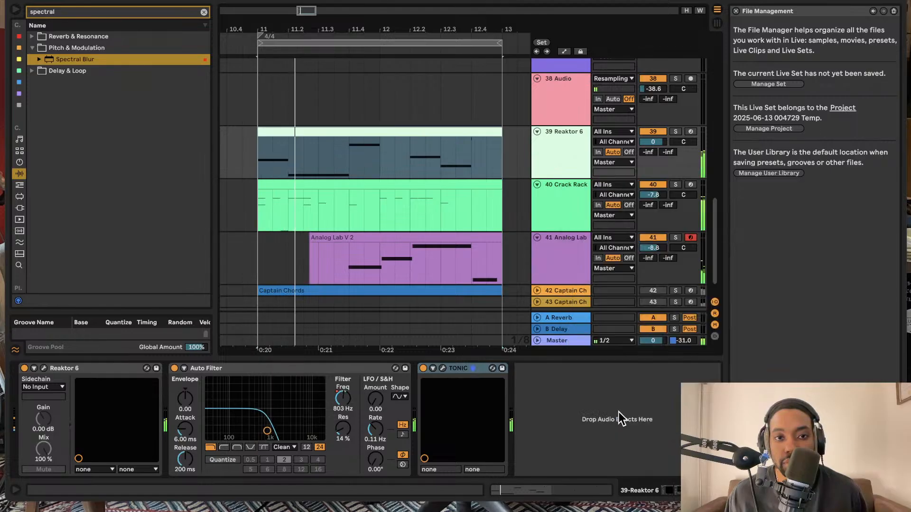
Try further colours on the Reaktor 6 track, including bright green and light blue
left_click(575, 216)
scroll(565, 217, "down", 1)
right_click(565, 118)
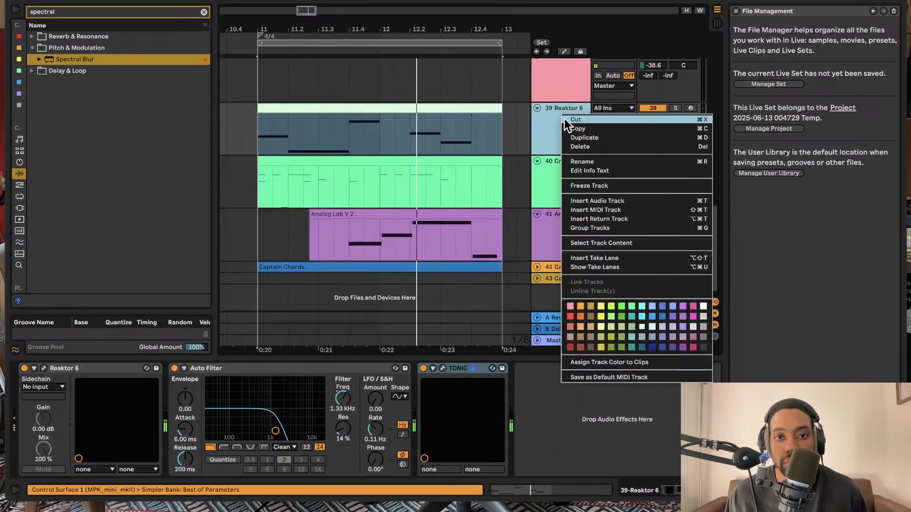
left_click(679, 308)
right_click(555, 145)
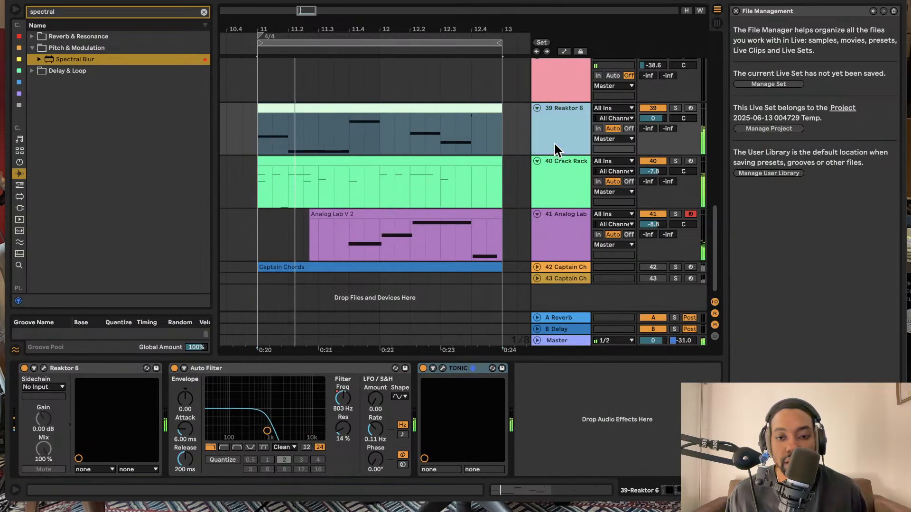
left_click(616, 338)
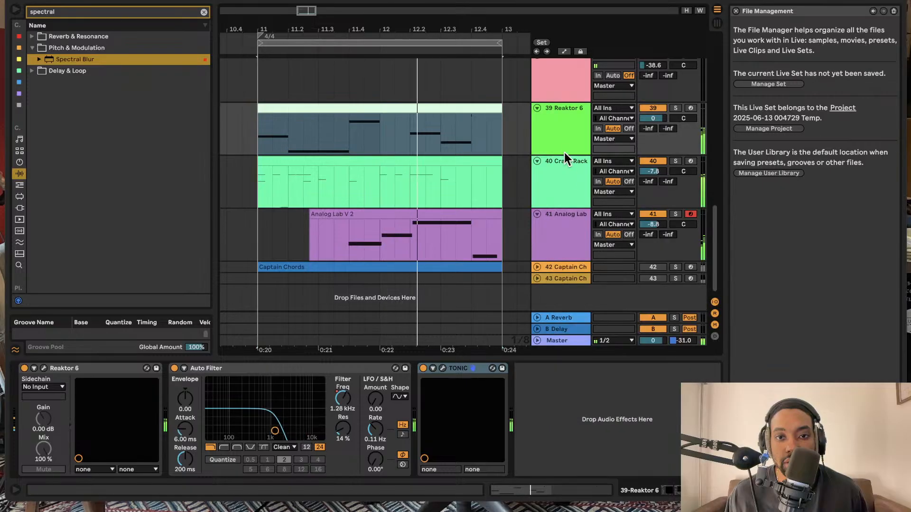
right_click(565, 145)
left_click(657, 338)
Recolour the Reaktor 6 track pink and assign the track colour to its clips
right_click(558, 139)
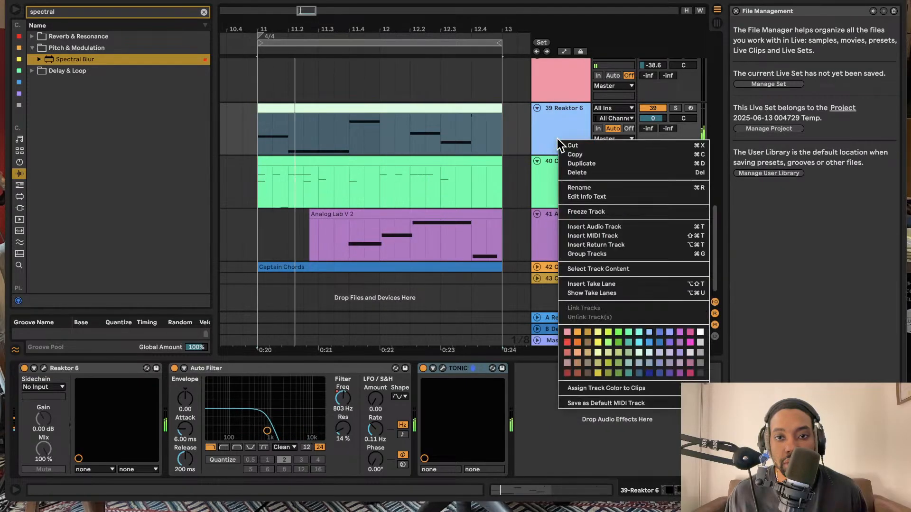
left_click(688, 334)
right_click(568, 177)
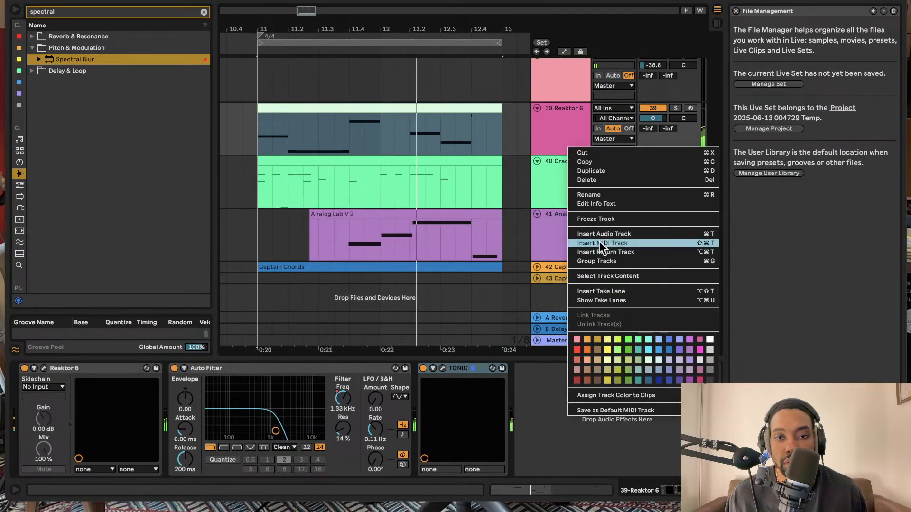
left_click(632, 394)
Solo the Reaktor 6 track and rename it Bassline
left_click(548, 168)
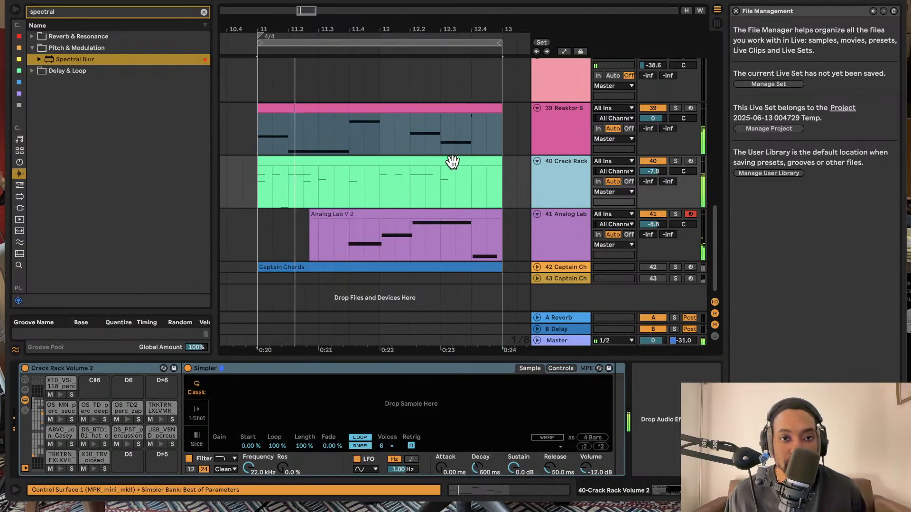
left_click(541, 221)
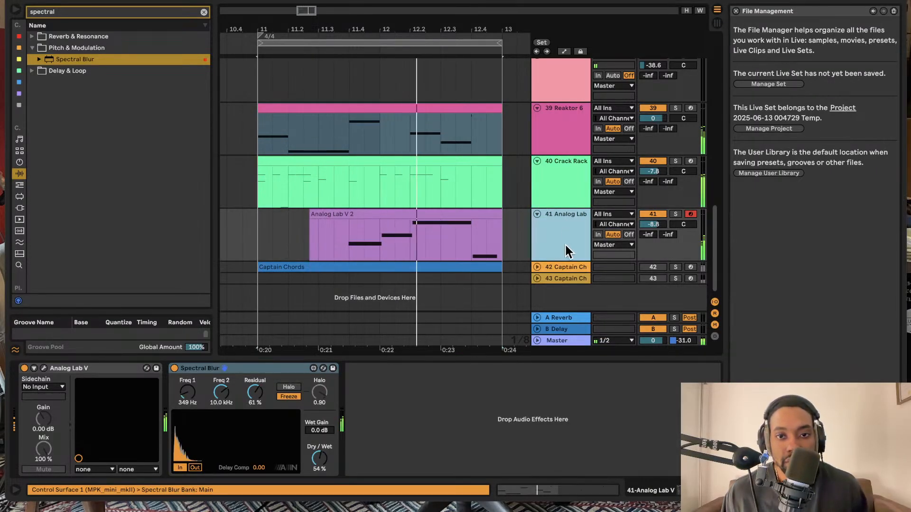
left_click(567, 111)
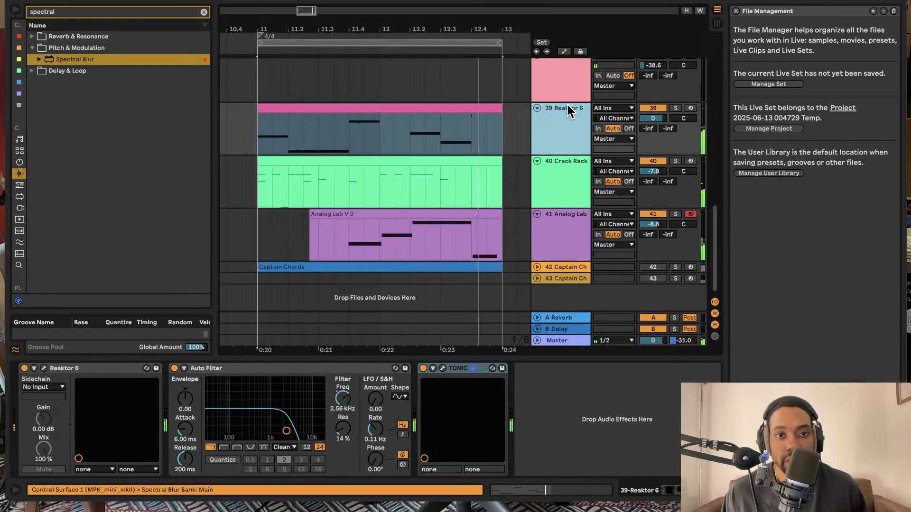
left_click(676, 108)
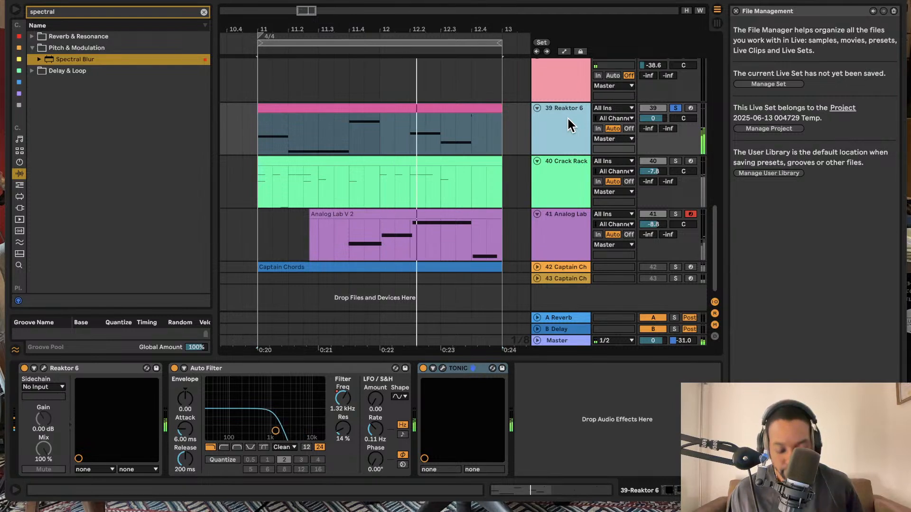
key("super+r")
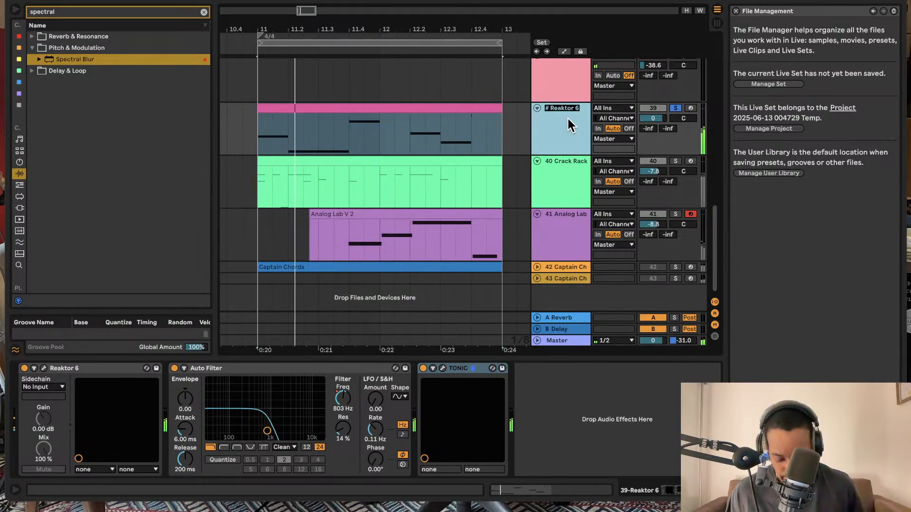
type("Bassline")
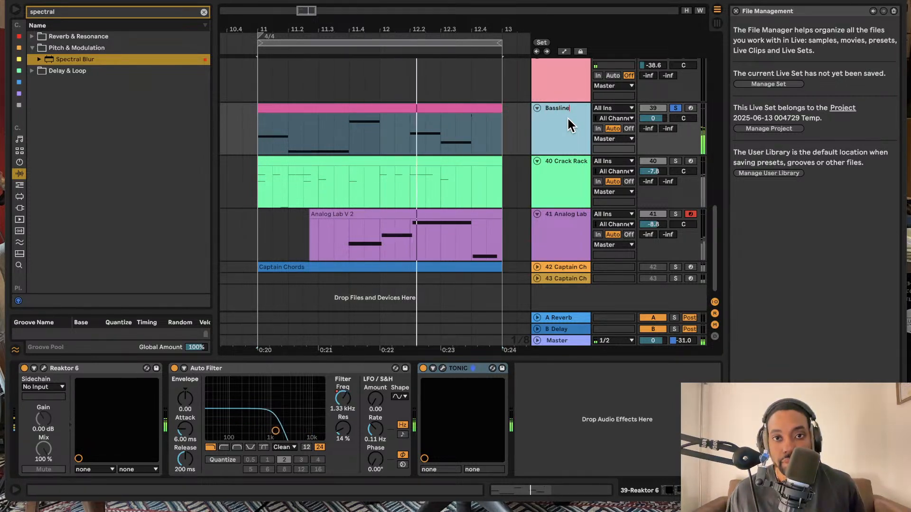
Solo the Crack Rack track and try to rename it drums
left_click(576, 186)
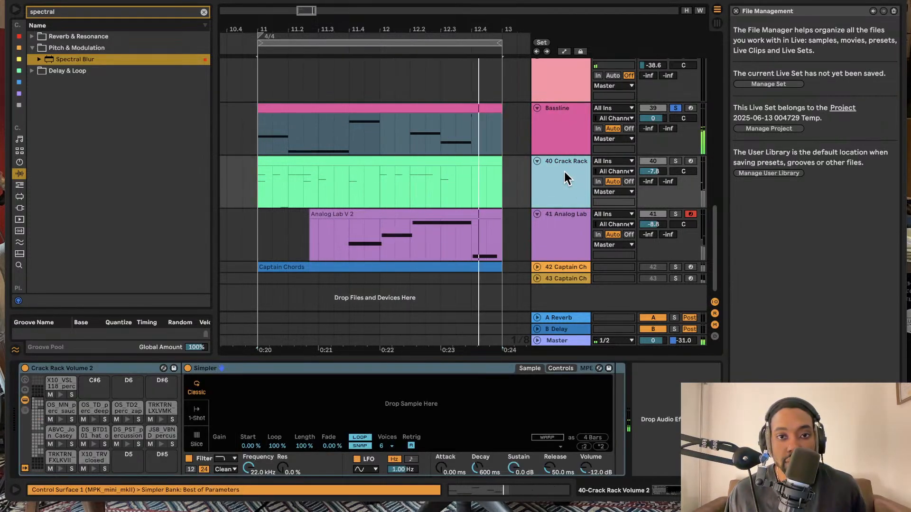
left_click(675, 162)
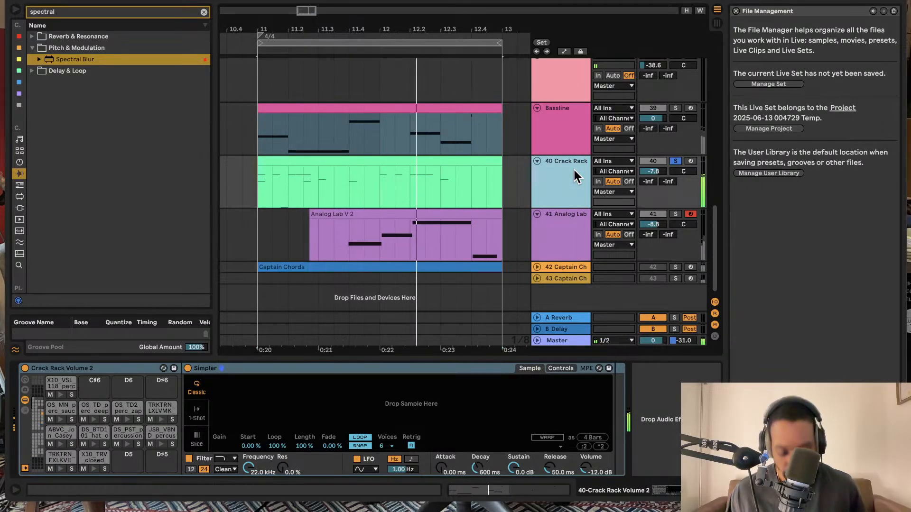
key("super+r")
type("drums")
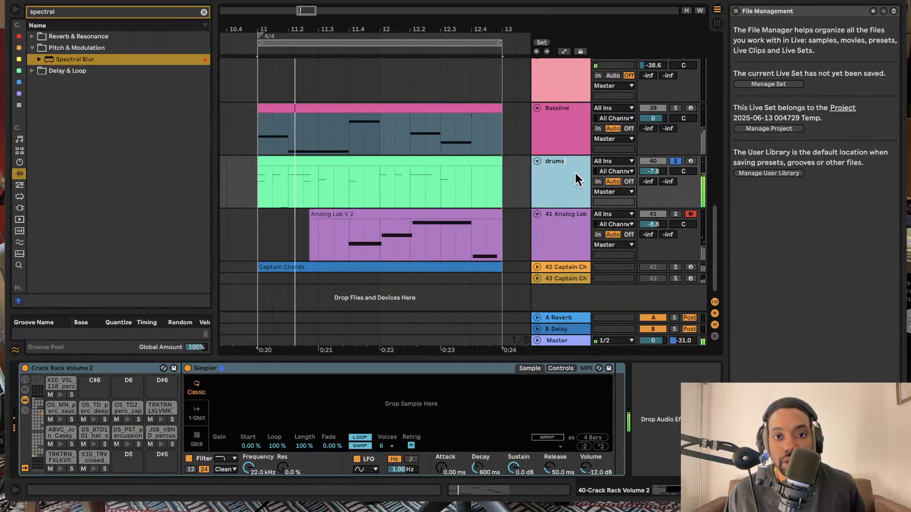
key("BackSpace")
key("BackSpace")
key("BackSpace")
key("BackSpace")
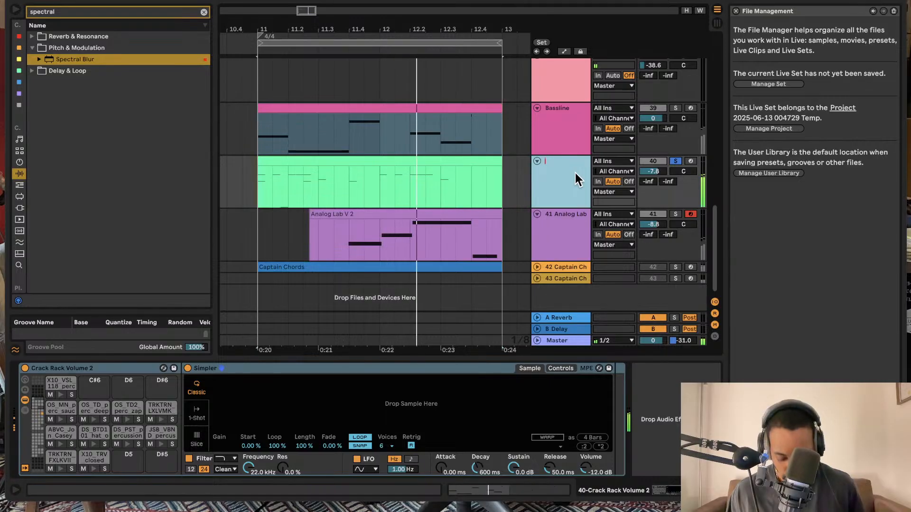
type("rums")
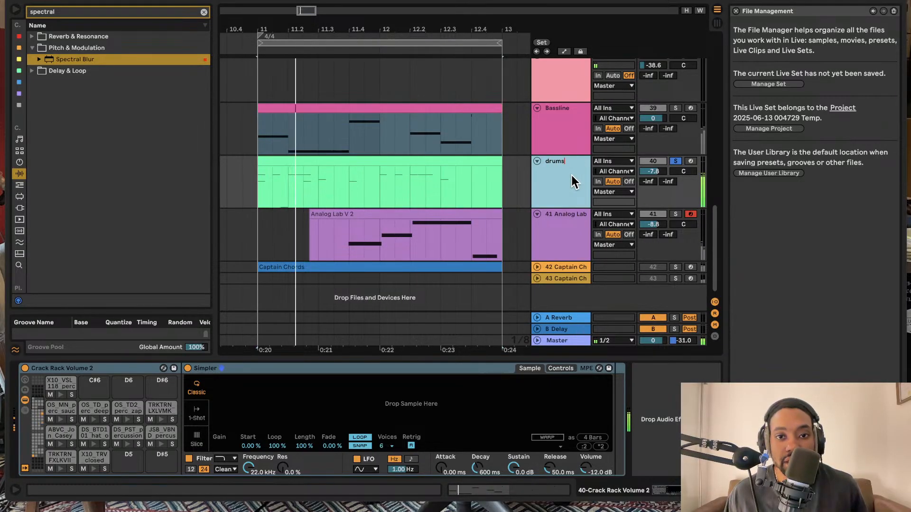
key("Return")
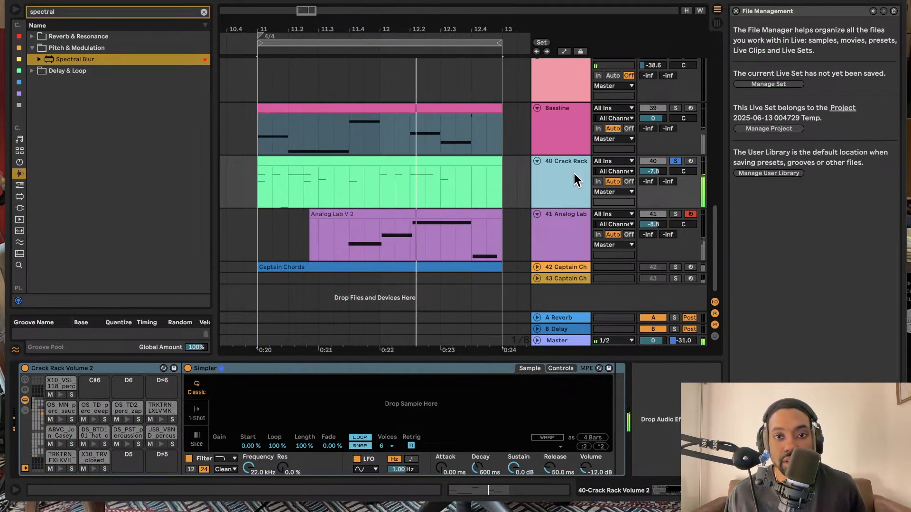
Switch to Session View and unfold the Crack Rack track's chains as far as the RARE_2S 808 chain
key("Tab")
key("Tab")
key("Tab")
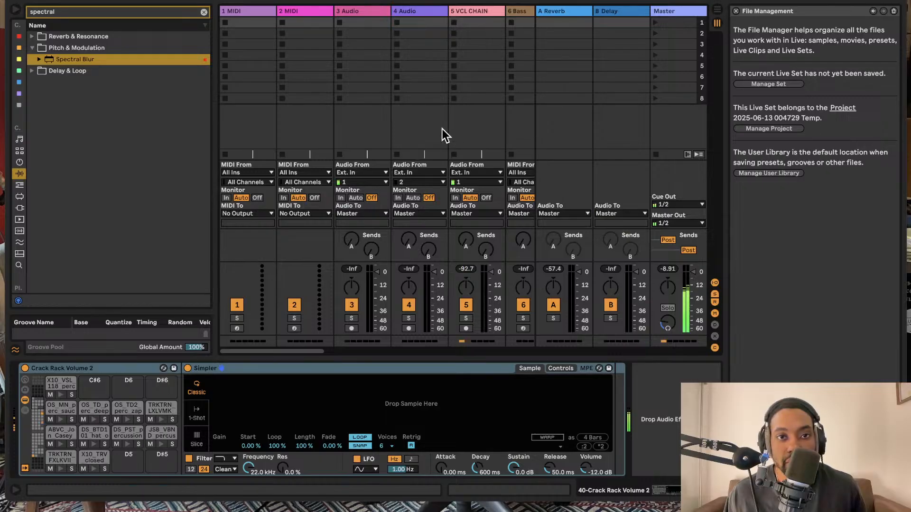
scroll(450, 109, "right", 15)
left_click(354, 10)
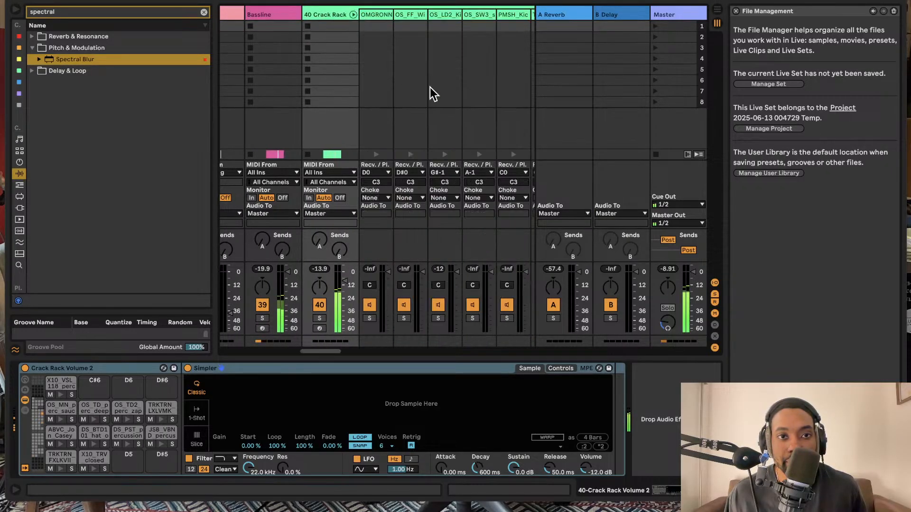
scroll(407, 54, "right", 10)
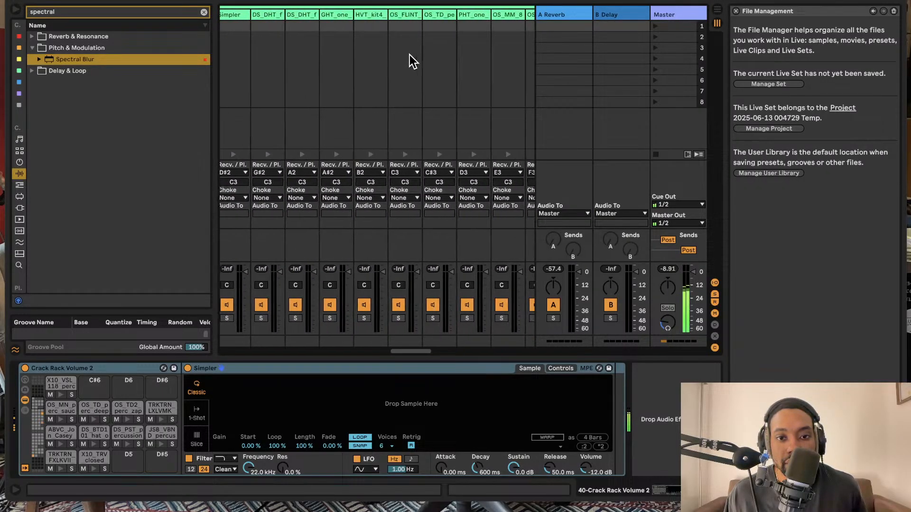
scroll(409, 55, "right", 10)
Extract the RARE_2S 808 chain from the Crack Rack to its own track
left_click(323, 15)
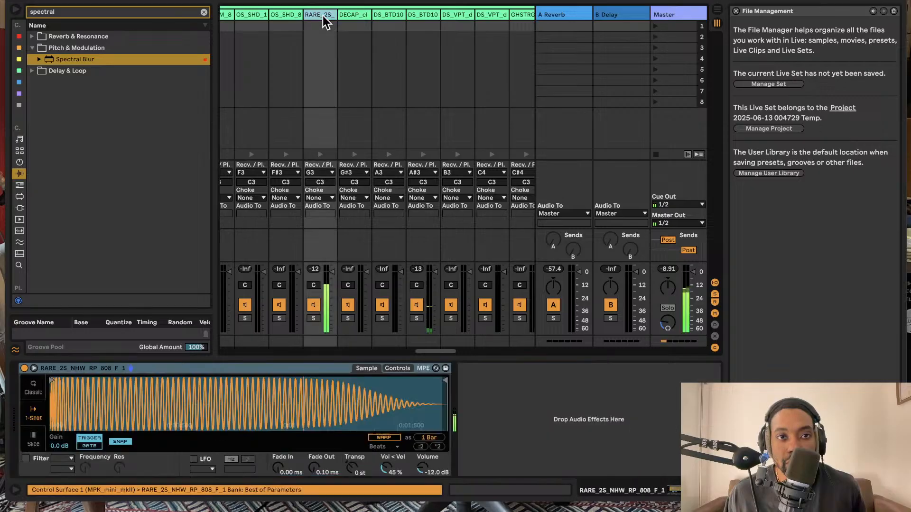
right_click(323, 15)
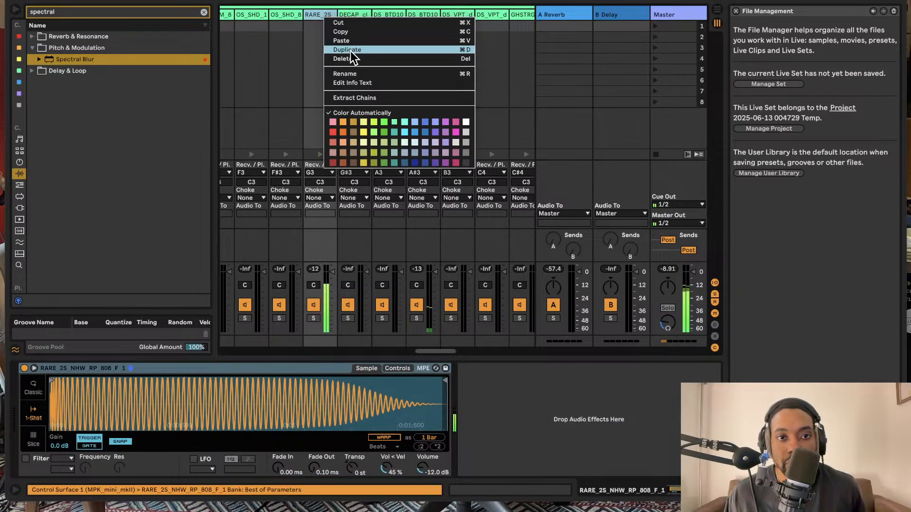
left_click(306, 37)
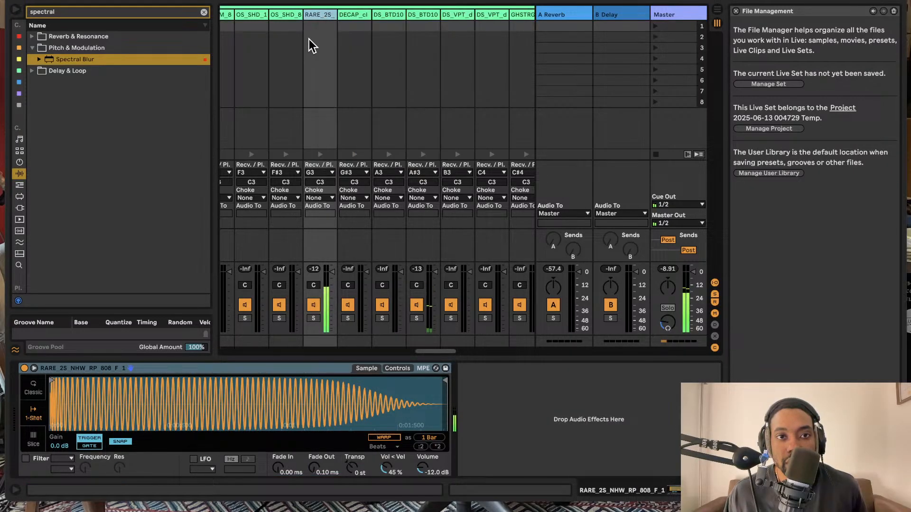
right_click(322, 14)
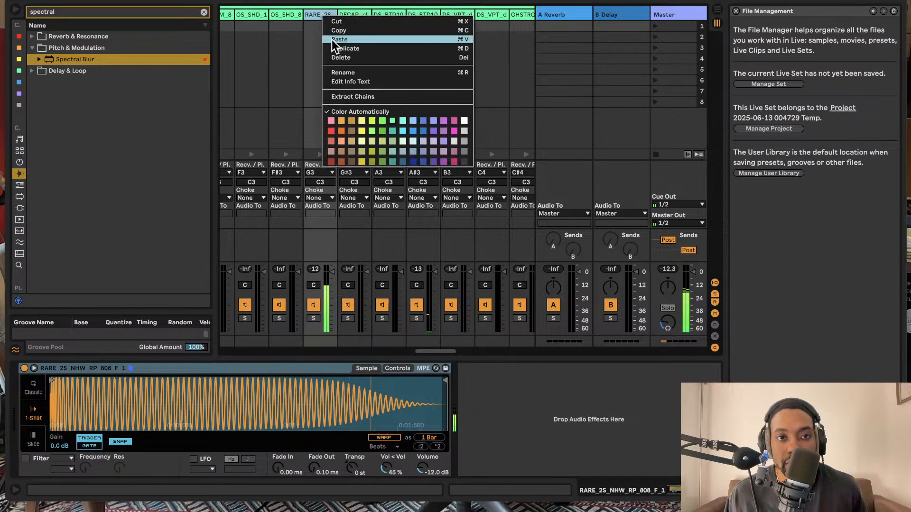
left_click(341, 94)
Unfold the extracted Crack Rack 808 track in Arrangement View and set its volume to -7.8 dB
key("Tab")
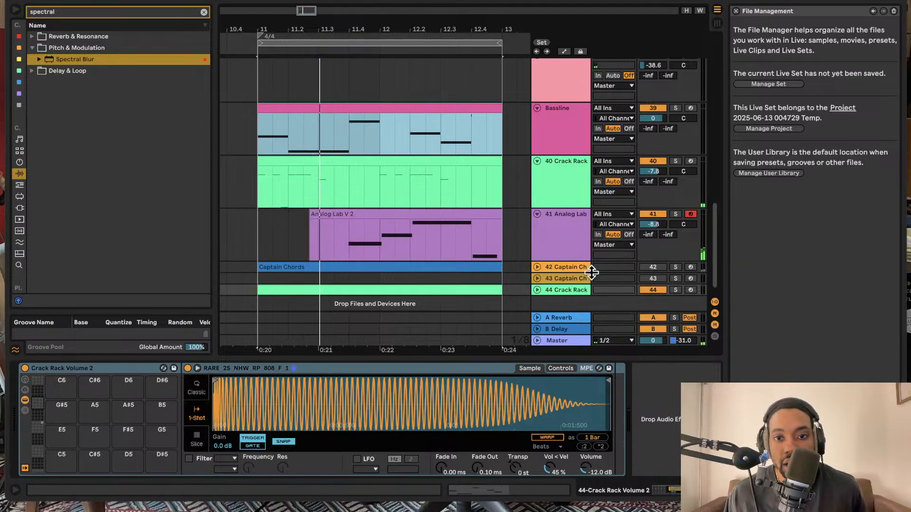
left_click(537, 279)
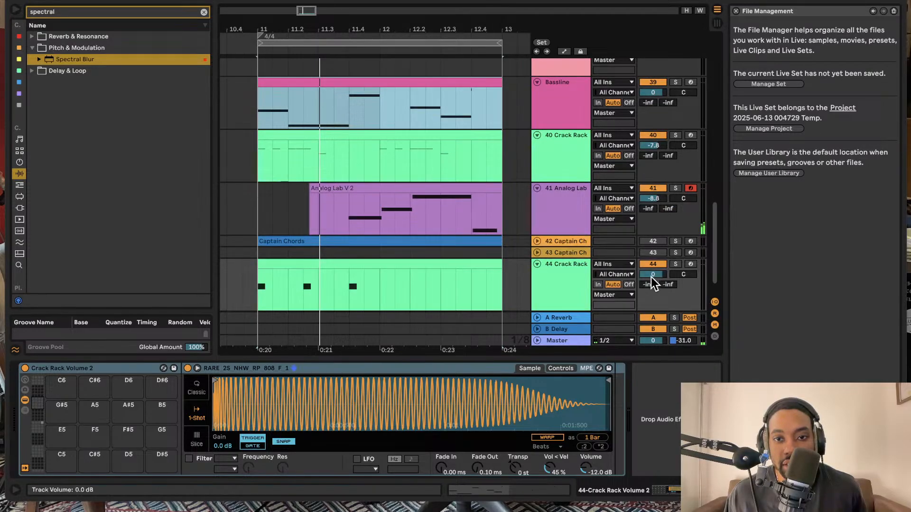
left_click_drag(652, 278, 652, 280)
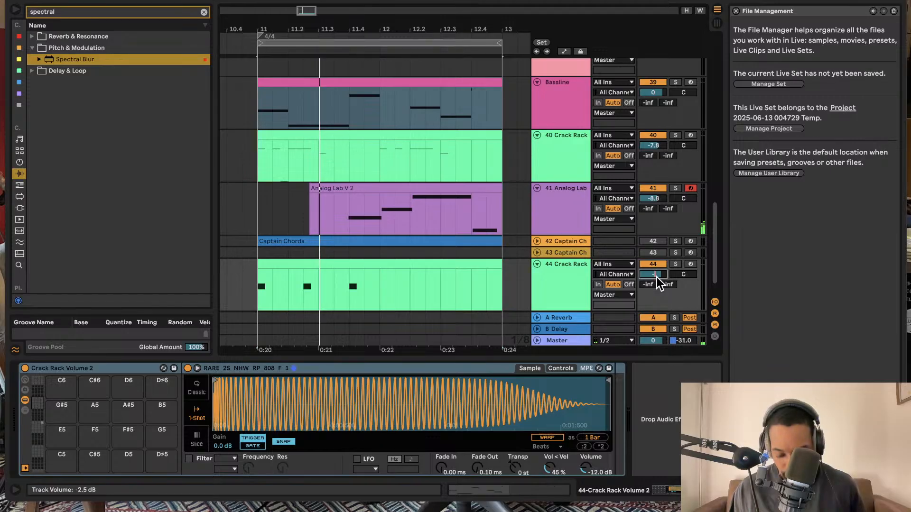
type("-7.8")
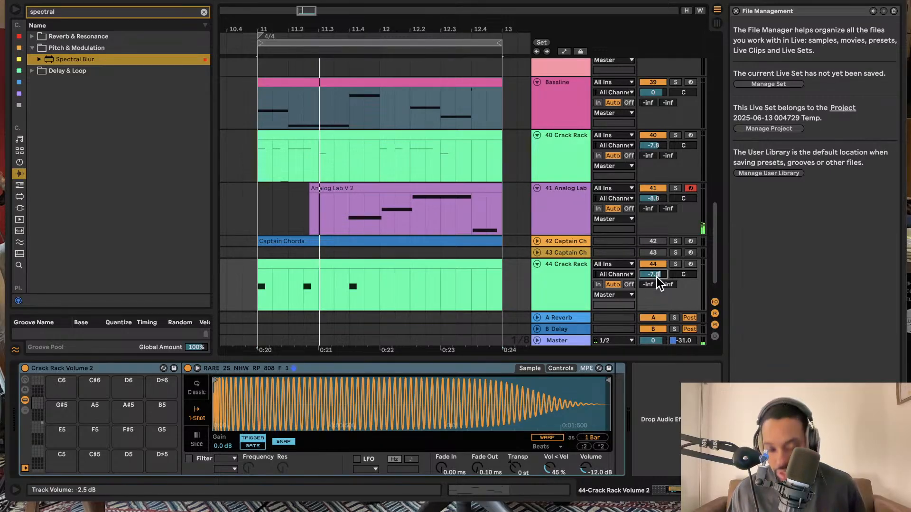
key("Return")
Select the original Crack Rack track and unfold the extracted Crack Rack track's chain in Session View
scroll(463, 279, "left", 5)
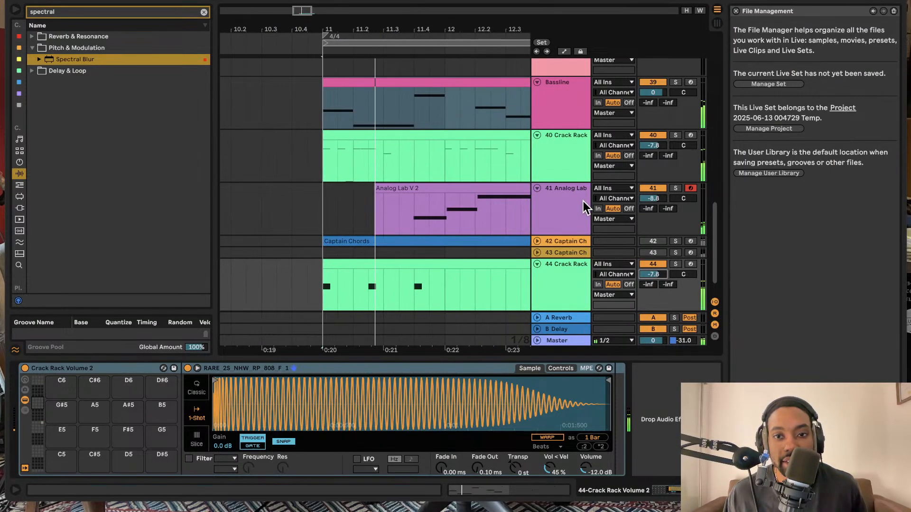
scroll(599, 171, "up", 1)
left_click(560, 164)
key("Tab")
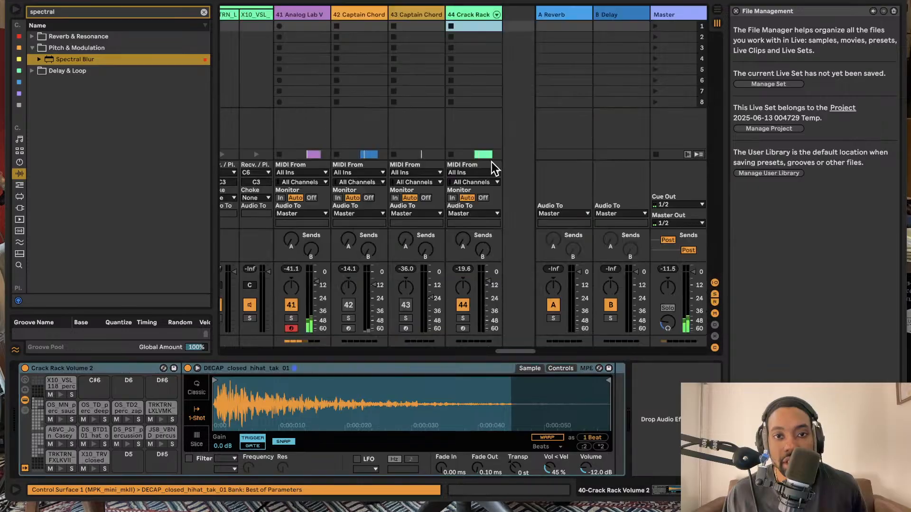
left_click(496, 15)
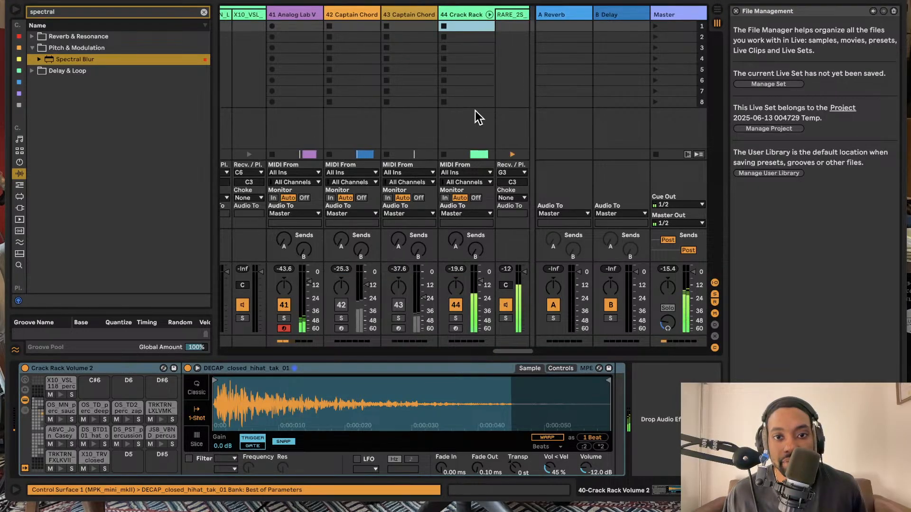
Extract the OS_TD_Dubb_Hat chain from the Crack Rack to its own track
scroll(445, 46, "right", 10)
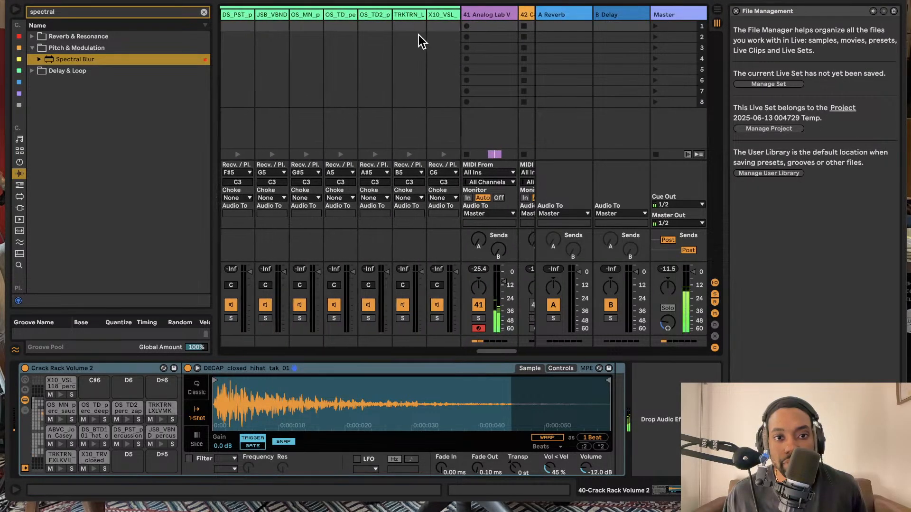
scroll(415, 36, "left", 6)
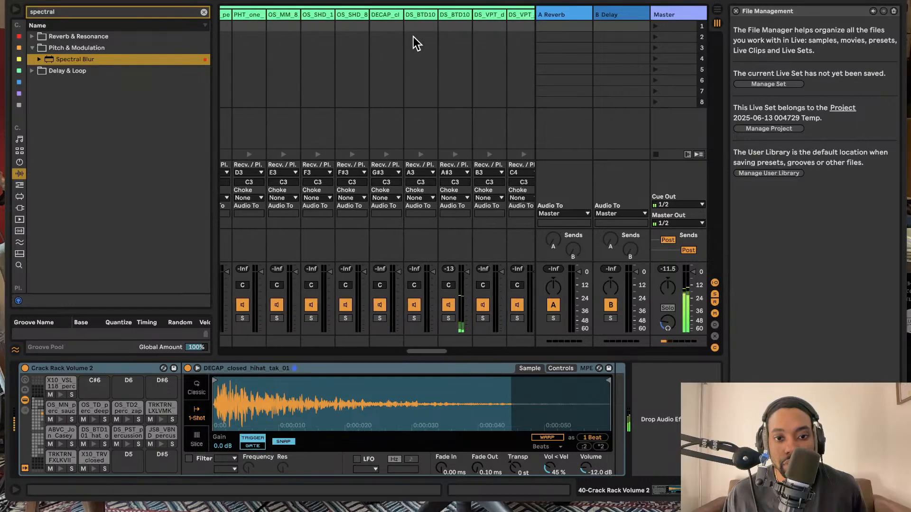
scroll(412, 36, "left", 2)
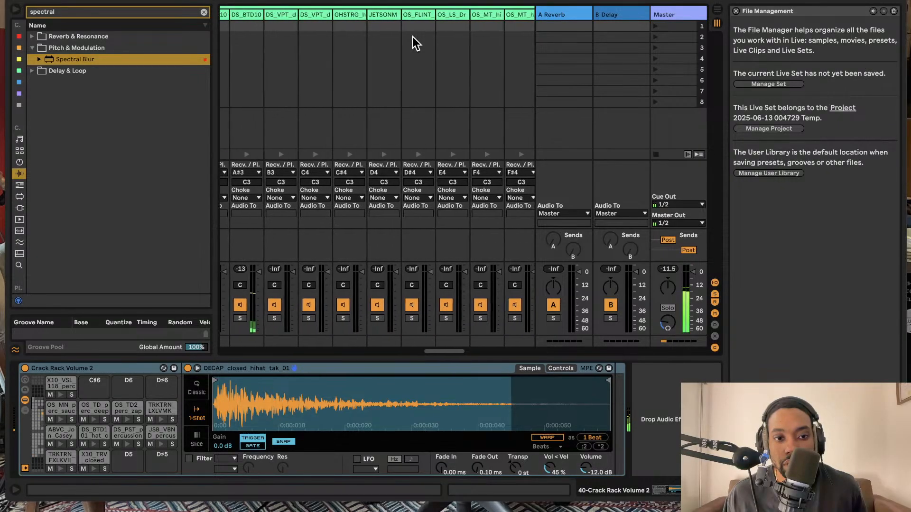
scroll(412, 36, "right", 4)
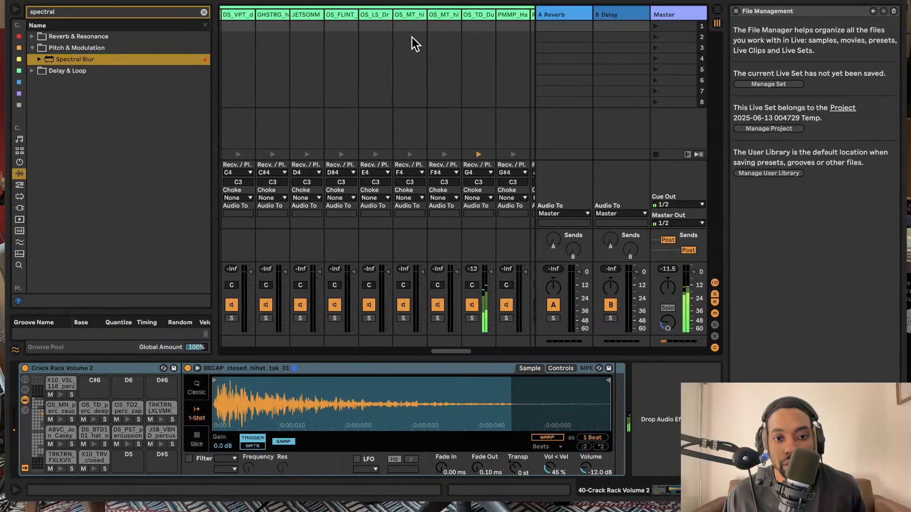
left_click(443, 14)
right_click(443, 13)
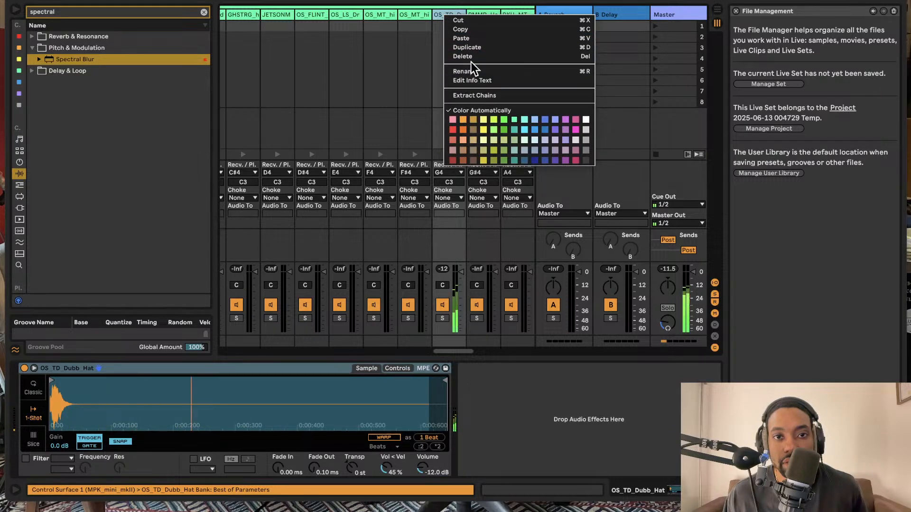
left_click(468, 94)
Audition the extracted RARE_2S 808 track in solo in Arrangement View, unsolo it and rename it "808"
key("Tab")
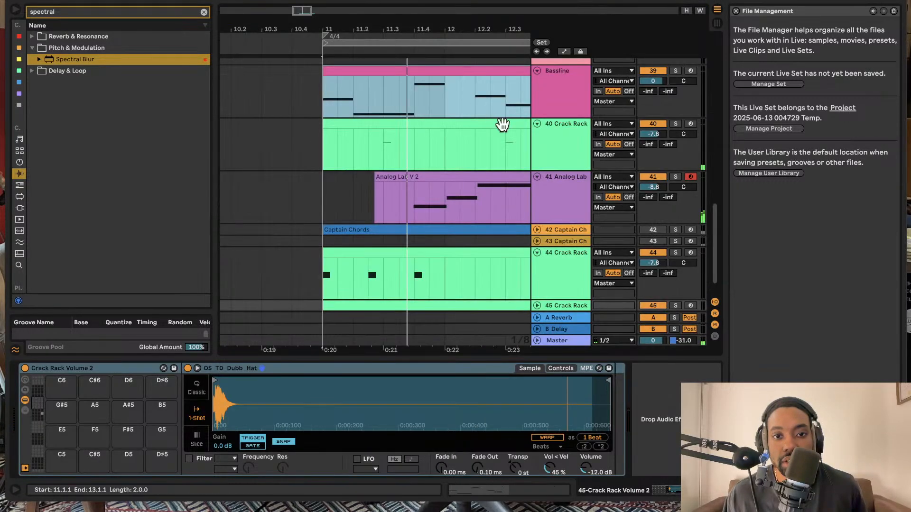
scroll(506, 152, "down", 5)
left_click(564, 264)
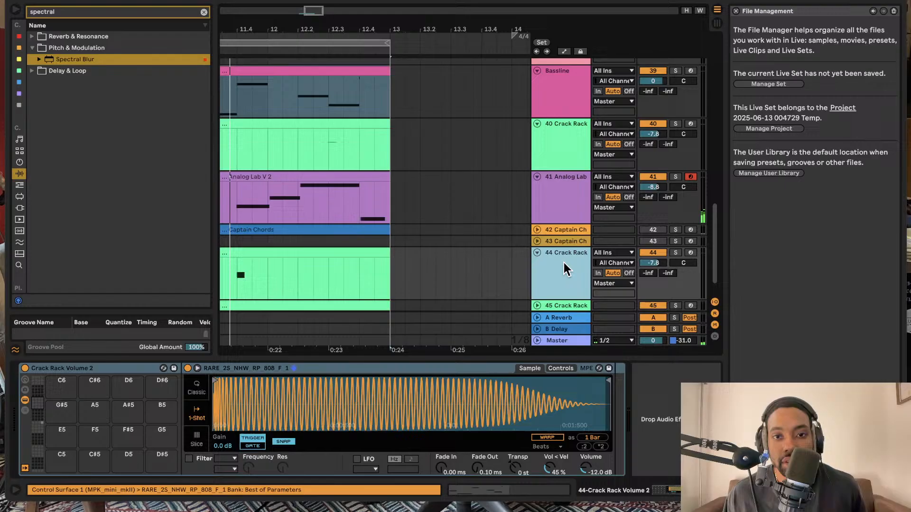
left_click(676, 252)
key("space")
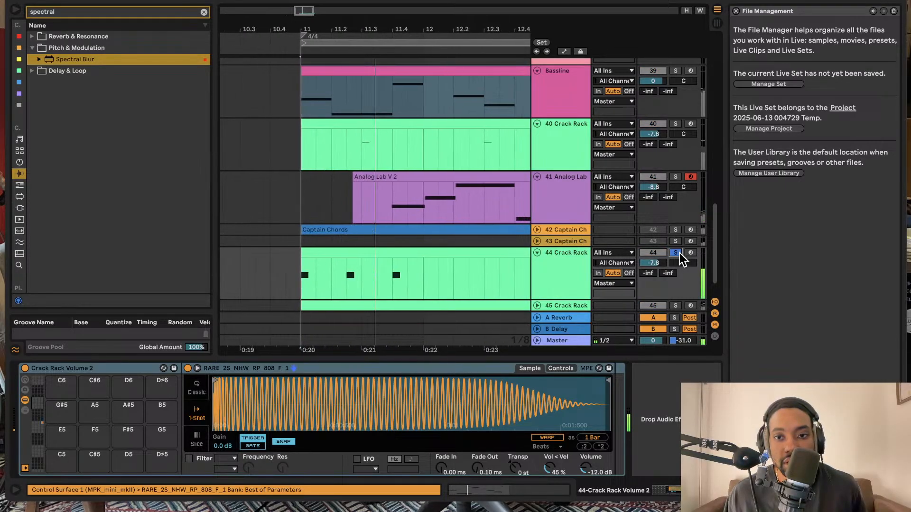
left_click(677, 253)
left_click(555, 252)
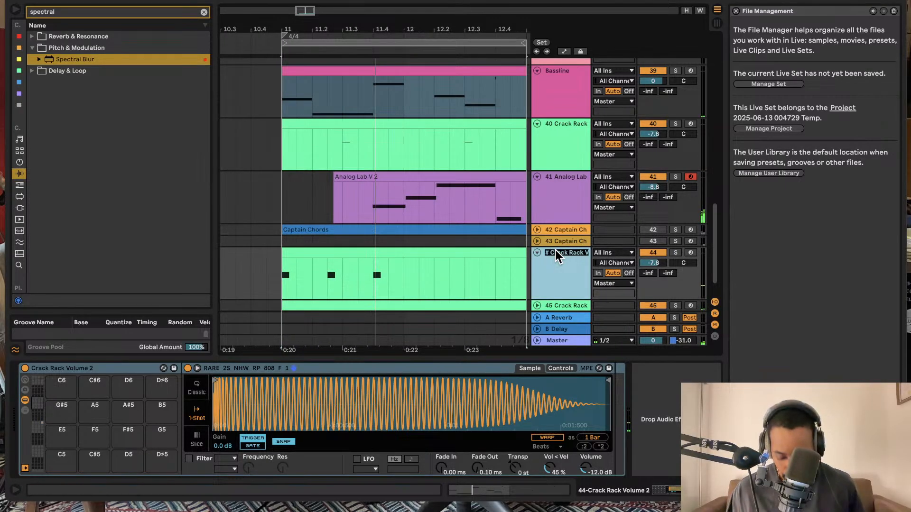
key("Return")
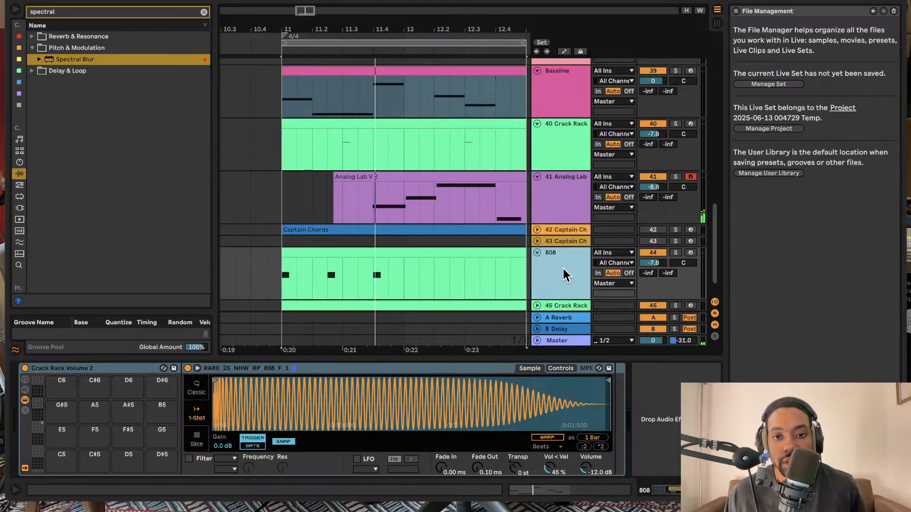
Unfold the extracted Dubb Hat track below the 808 track and set its volume to -7.8 dB
scroll(562, 269, "down", 2)
left_click(552, 279)
double_click(541, 279)
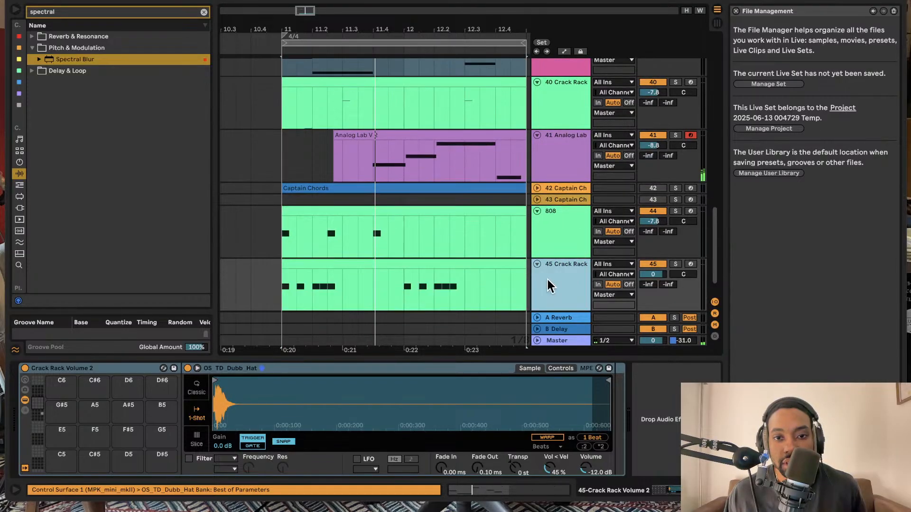
left_click(646, 275)
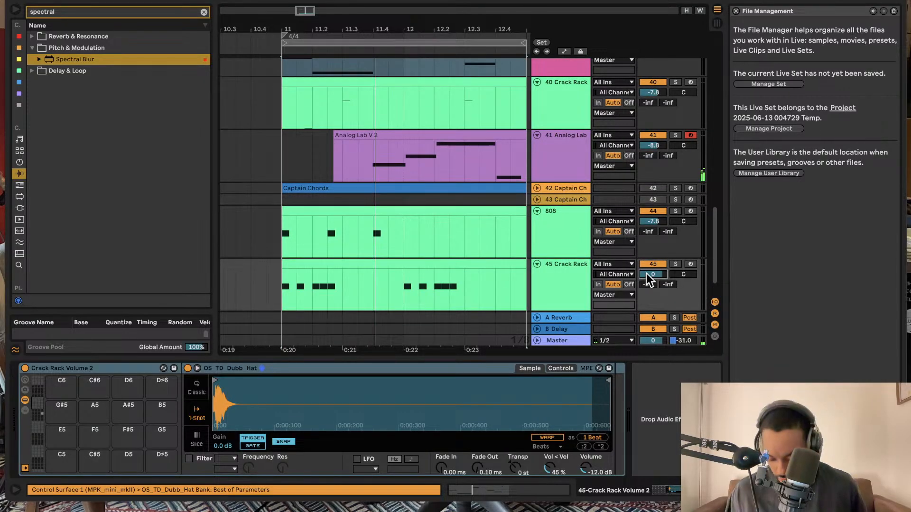
type("-7.8")
key("Return")
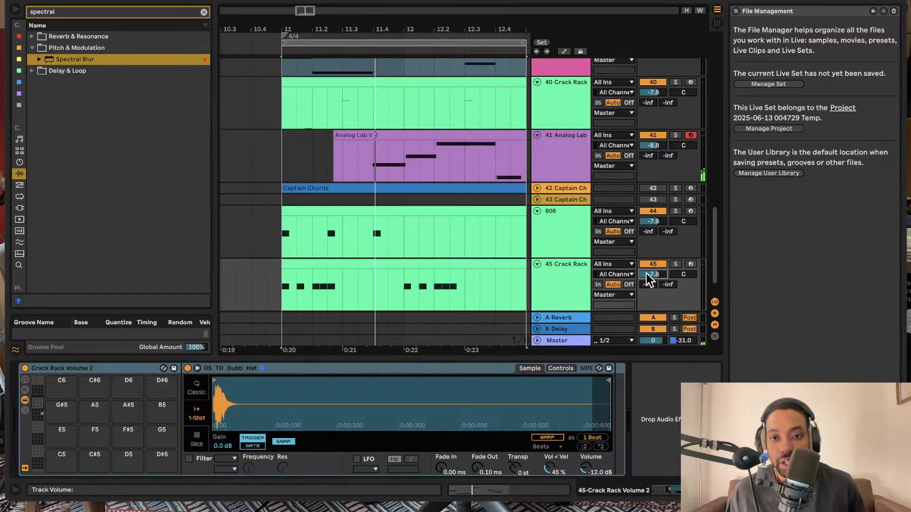
Audition the extracted Dubb Hat track in solo, unsolo it and rename it "closed hats"
left_click(569, 280)
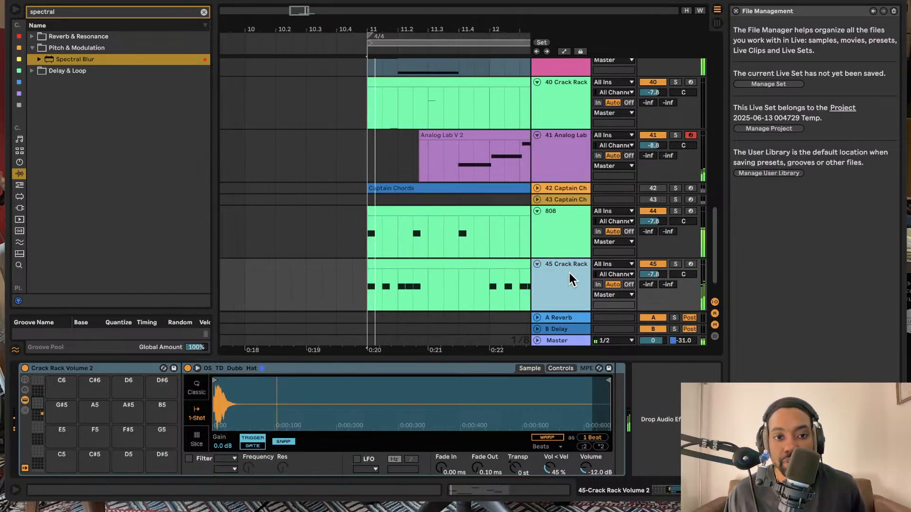
left_click(676, 264)
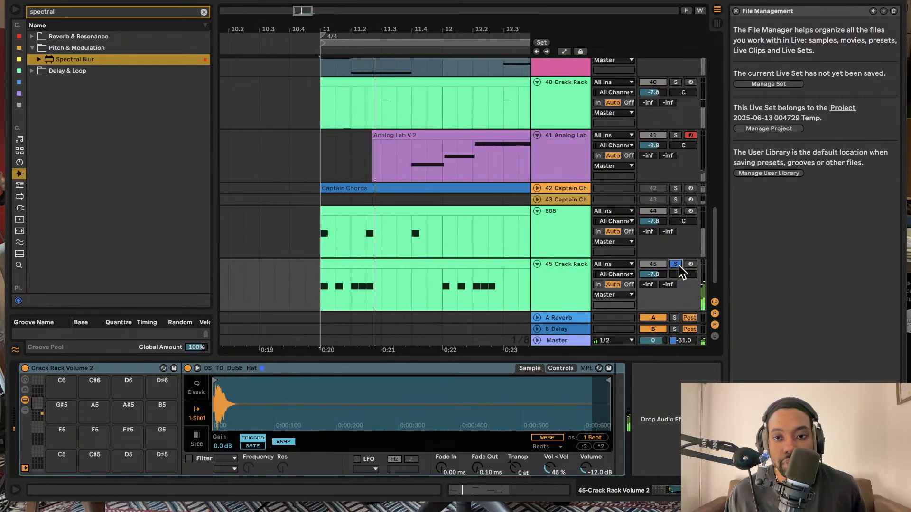
left_click(675, 264)
left_click(571, 271)
key("super+r")
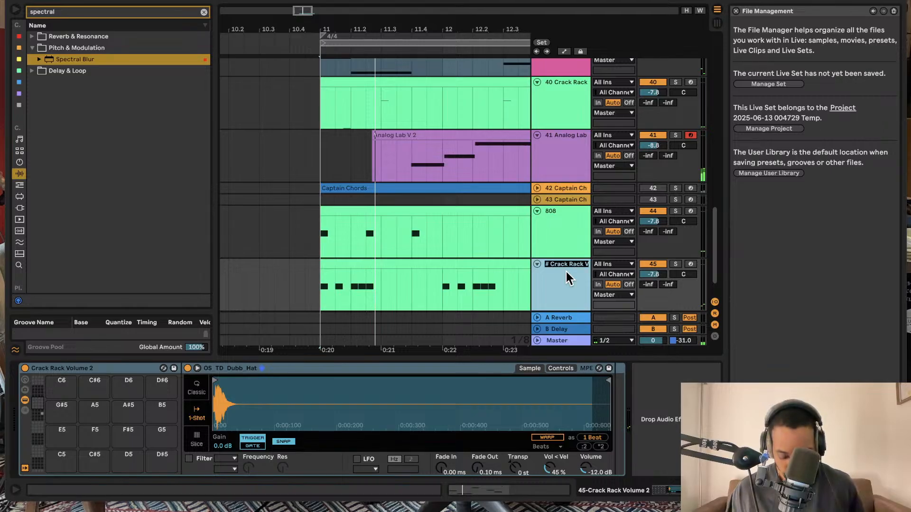
type("cloa")
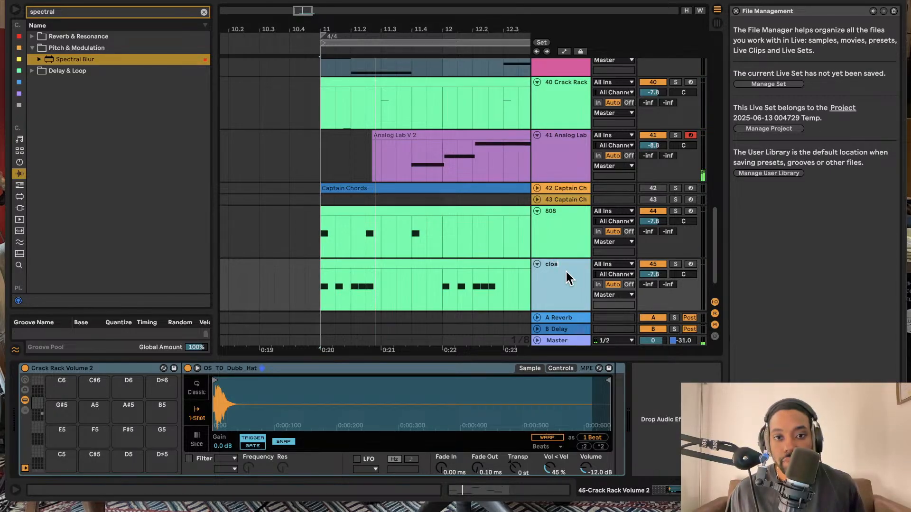
type("sed")
key("BackSpace")
key("BackSpace")
key("BackSpace")
key("BackSpace")
type("sed hats")
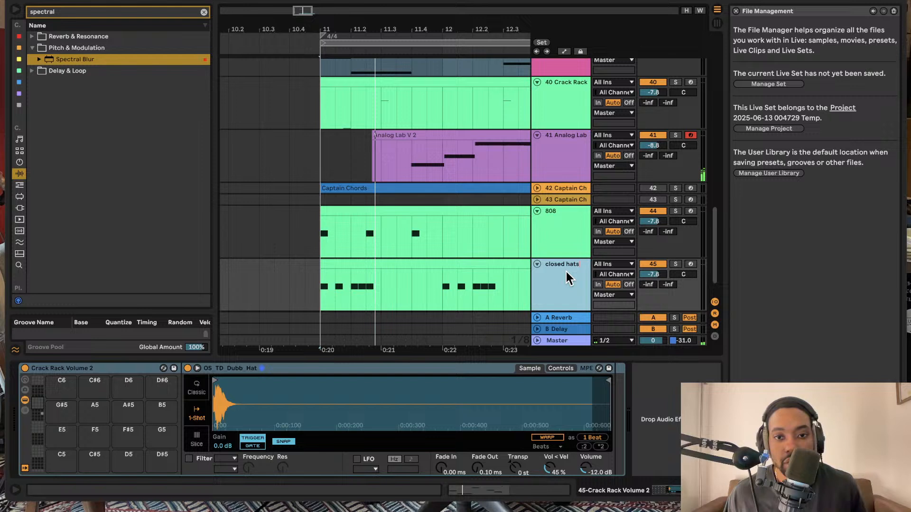
key("Return")
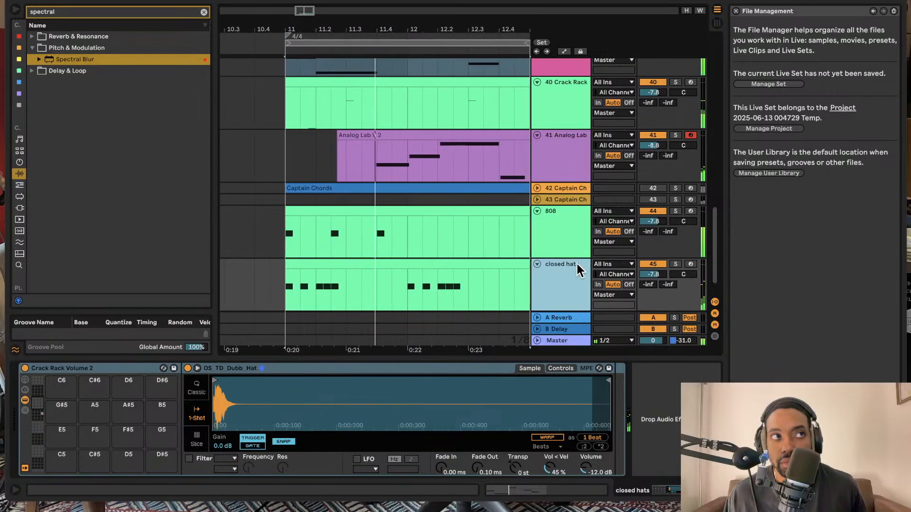
Select the original Crack Rack track and extract its sounding DS_BTD101 closed hat chain on A#3 to its own track in Session View
scroll(538, 244, "up", 2)
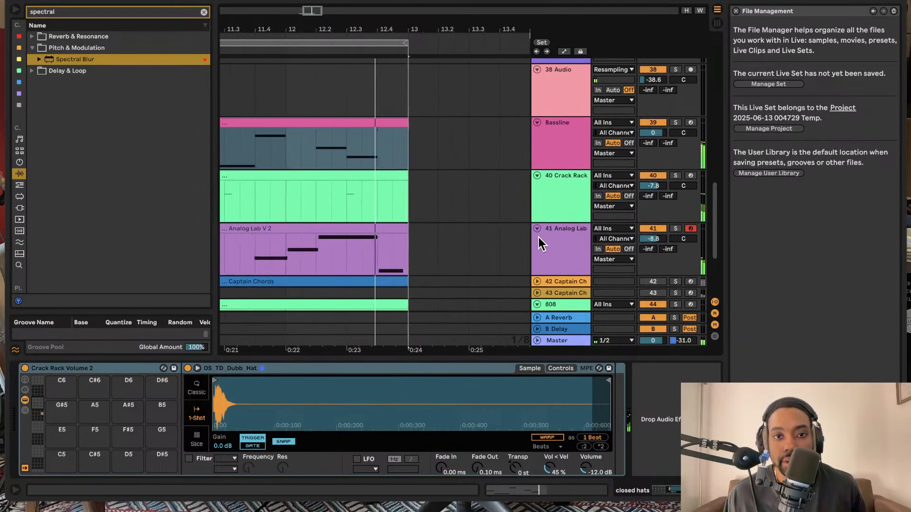
left_click(550, 202)
key("Tab")
scroll(369, 152, "left", 10)
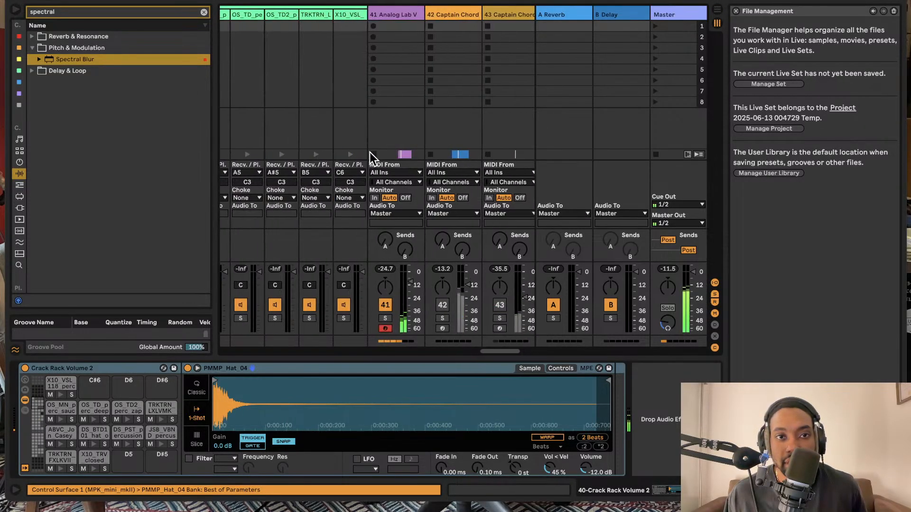
scroll(372, 152, "right", 15)
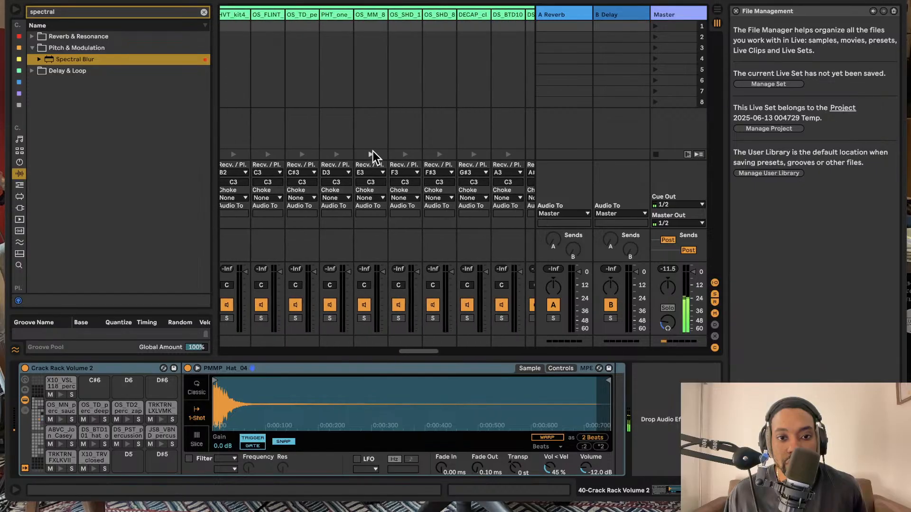
scroll(370, 152, "right", 10)
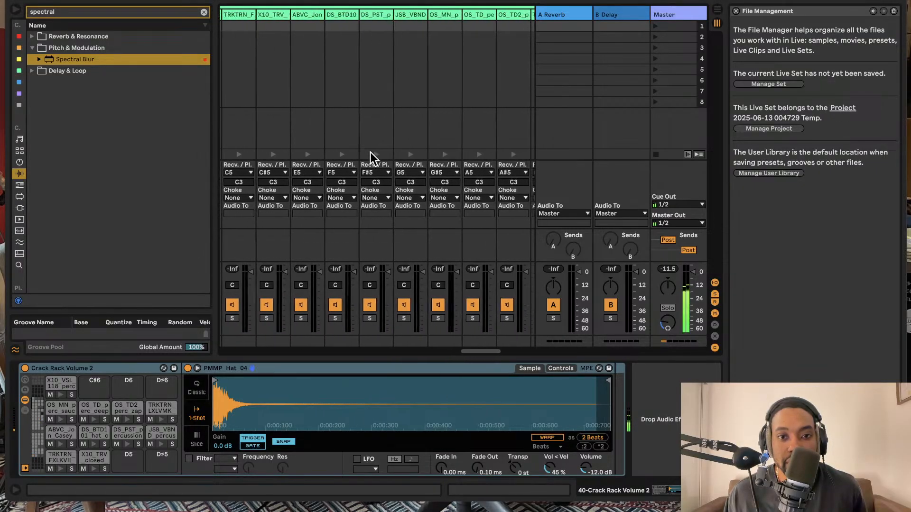
scroll(369, 154, "left", 10)
scroll(369, 155, "left", 20)
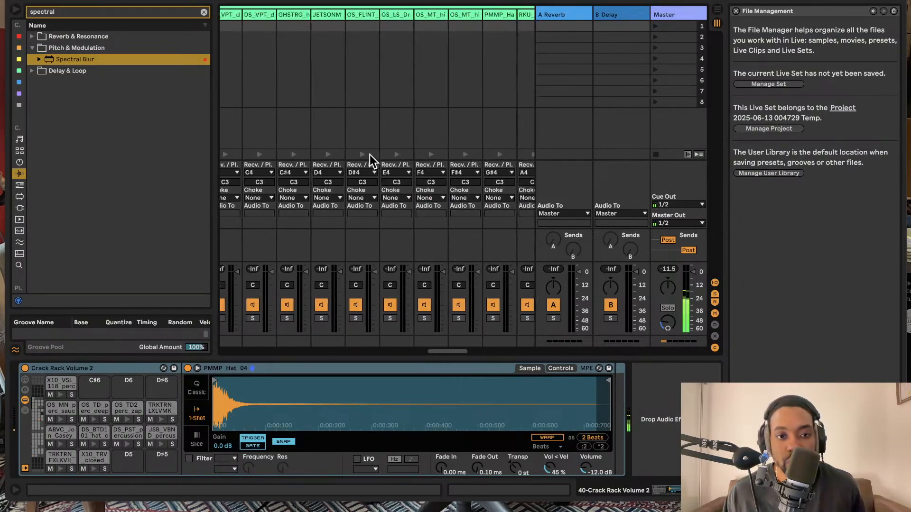
scroll(369, 154, "left", 10)
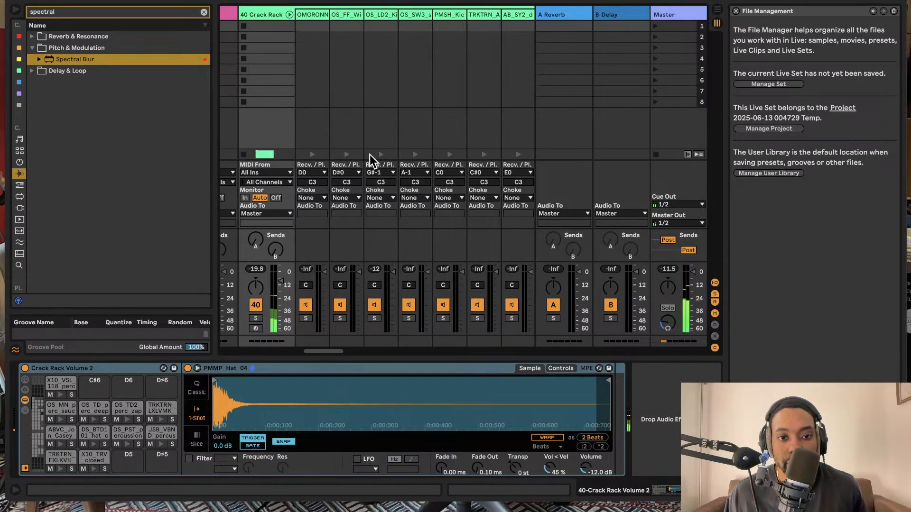
scroll(369, 155, "right", 4)
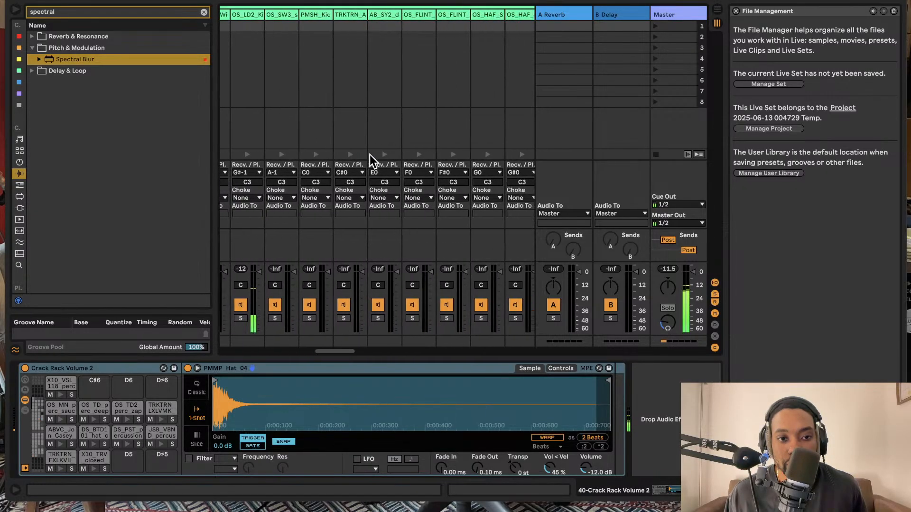
scroll(369, 155, "right", 12)
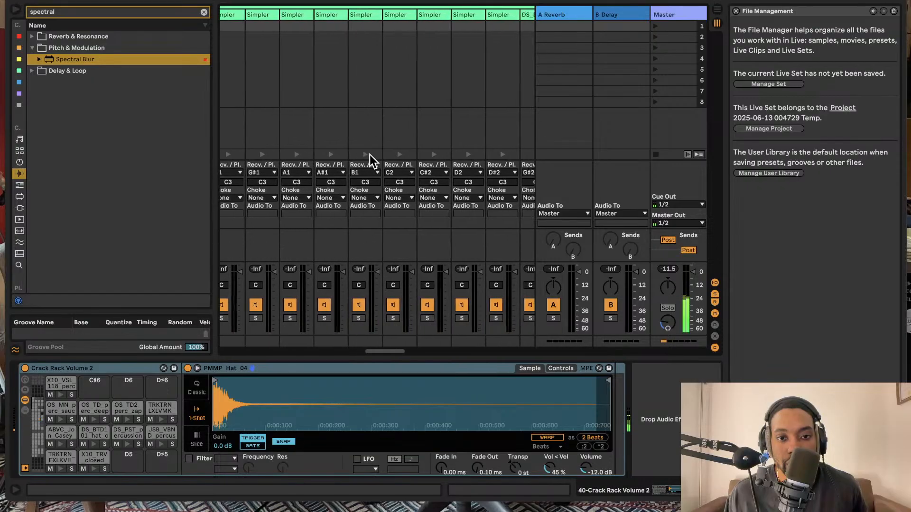
scroll(369, 155, "right", 20)
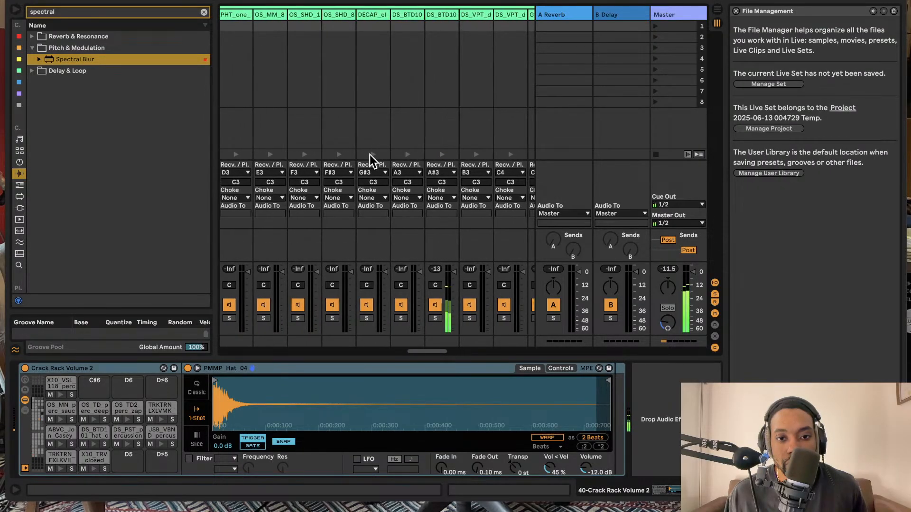
scroll(375, 137, "right", 3)
right_click(374, 14)
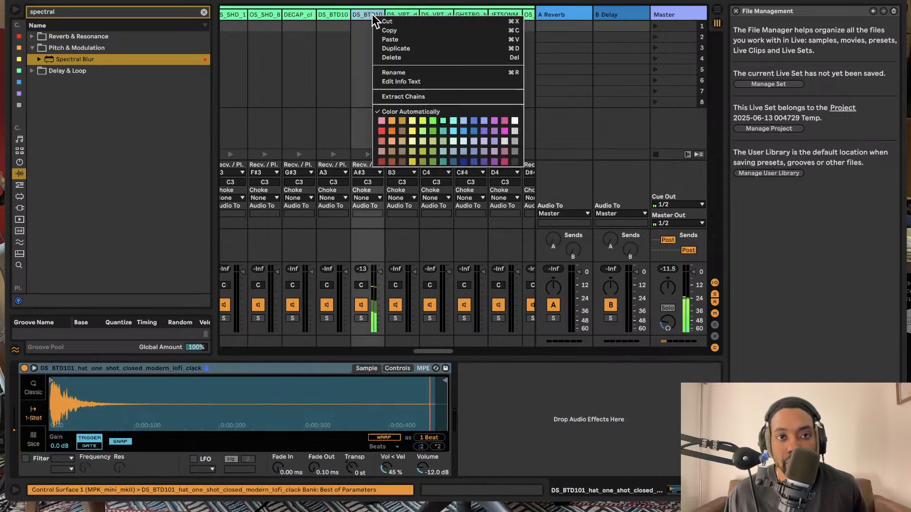
left_click(406, 97)
Unfold the extracted DS_BTD101 hat track in Arrangement View, solo it and set its volume to -7.8 dB
key("Tab")
scroll(556, 266, "down", 2)
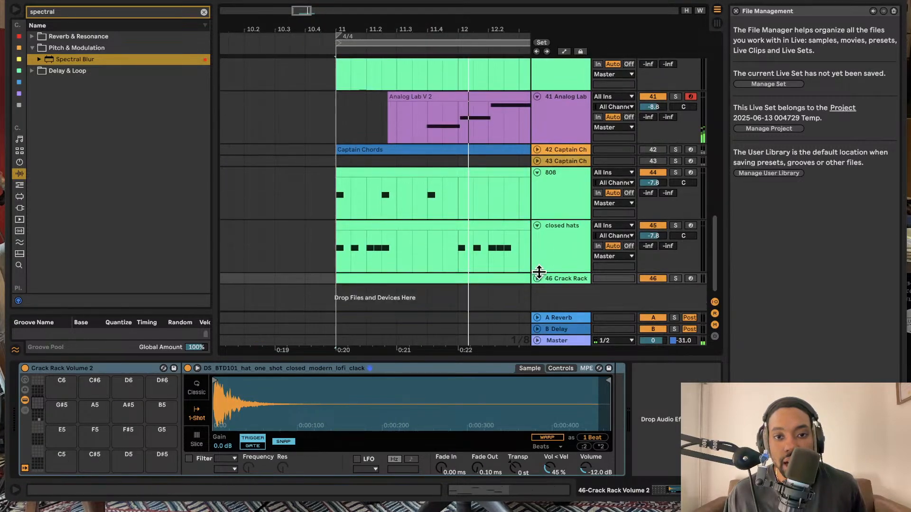
left_click(537, 279)
left_click(547, 288)
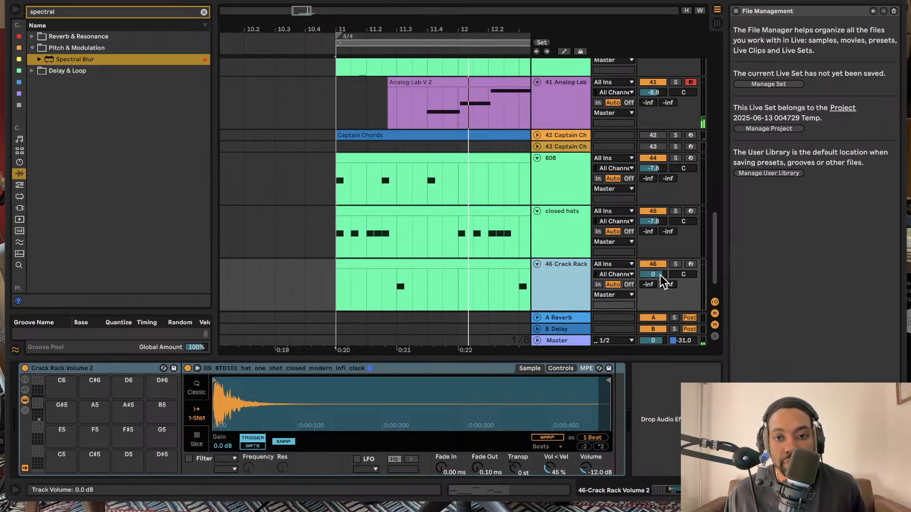
left_click(676, 264)
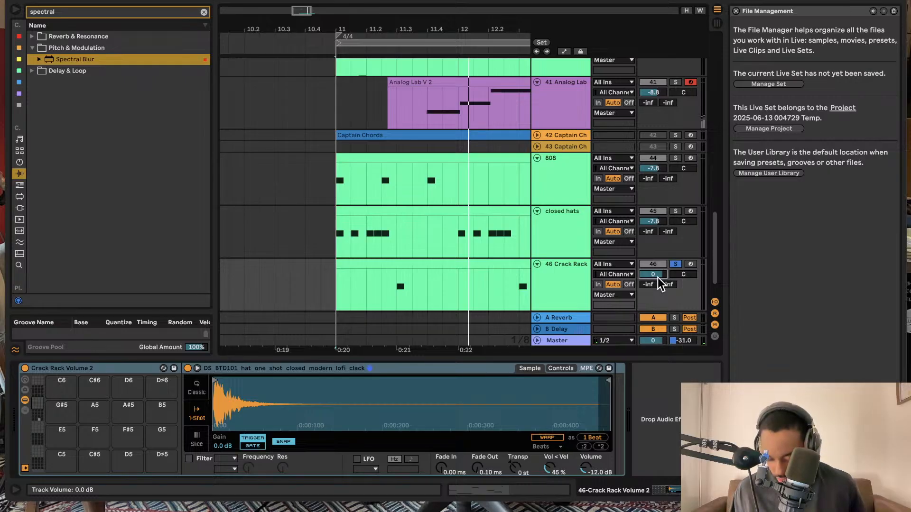
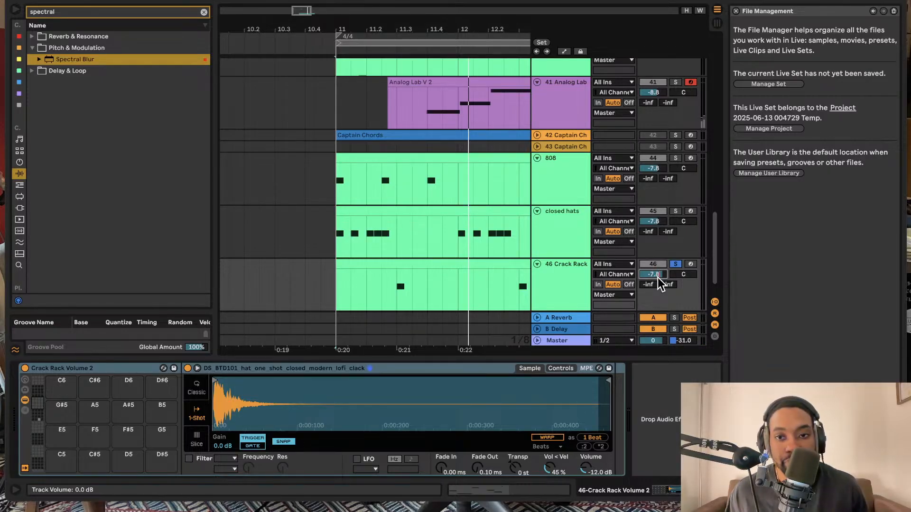
Audition the soloed hat track extracted from the Crack Rack and rename it "perc 1"
key("space")
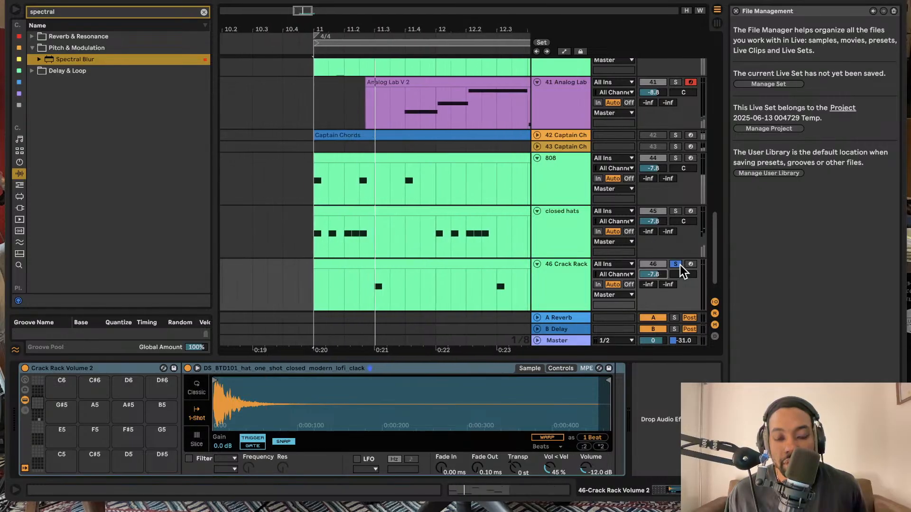
left_click(565, 275)
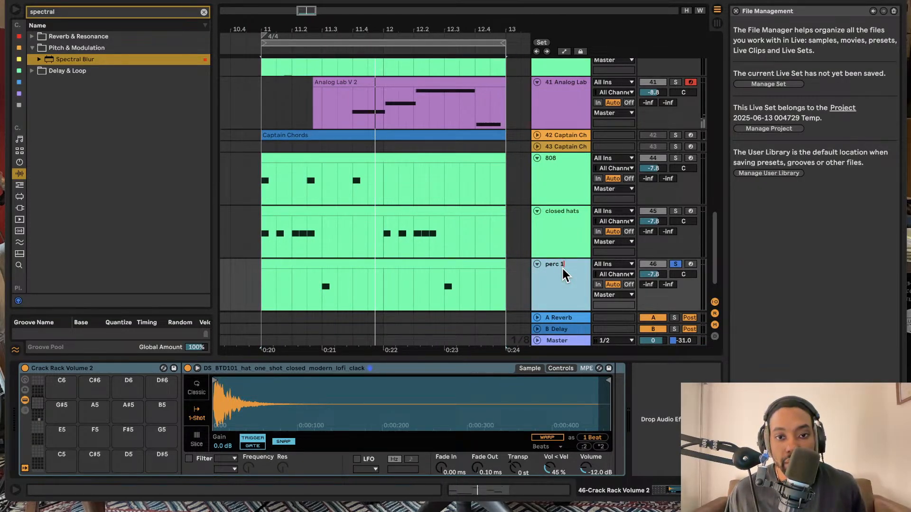
key("Return")
Move the original Crack Rack track below the Captain Chords tracks, directly above the 808 track
scroll(564, 274, "up", 2)
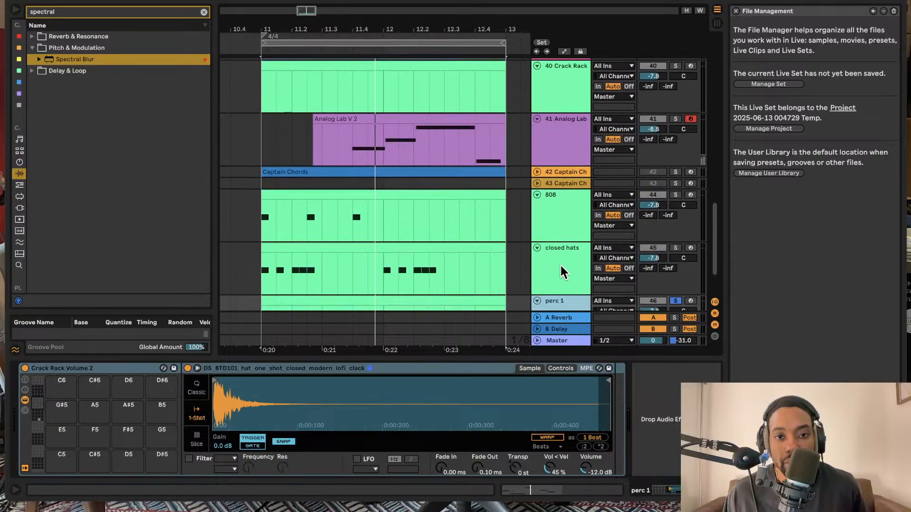
scroll(561, 273, "up", 2)
left_click_drag(567, 131, 559, 227)
left_click_drag(563, 182, 565, 181)
scroll(582, 174, "up", 2)
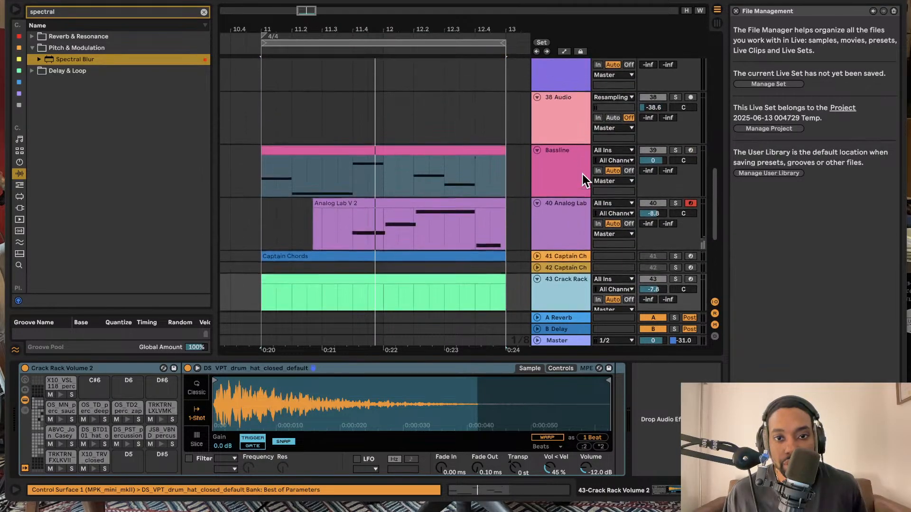
Unsolo the perc 1 track and briefly toggle solo on the original Crack Rack track during playback
scroll(581, 176, "down", 4)
left_click(577, 178)
scroll(522, 180, "left", 3)
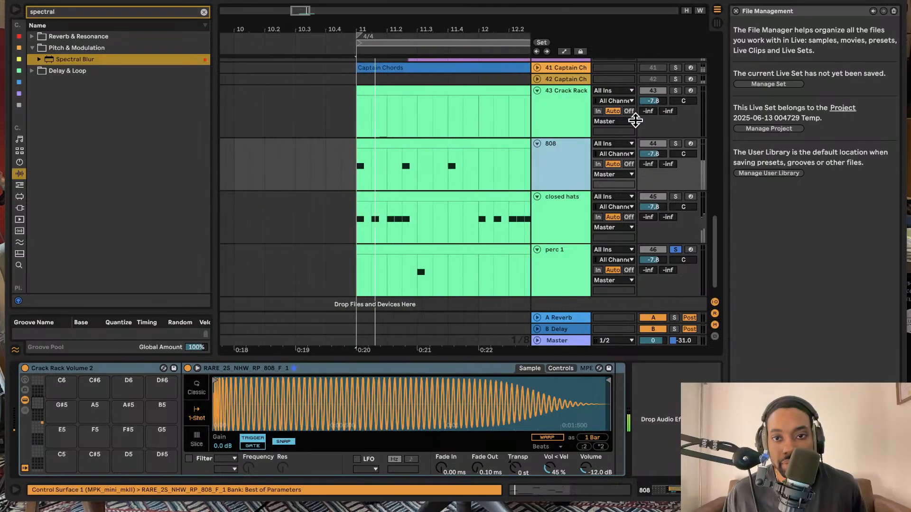
left_click(676, 249)
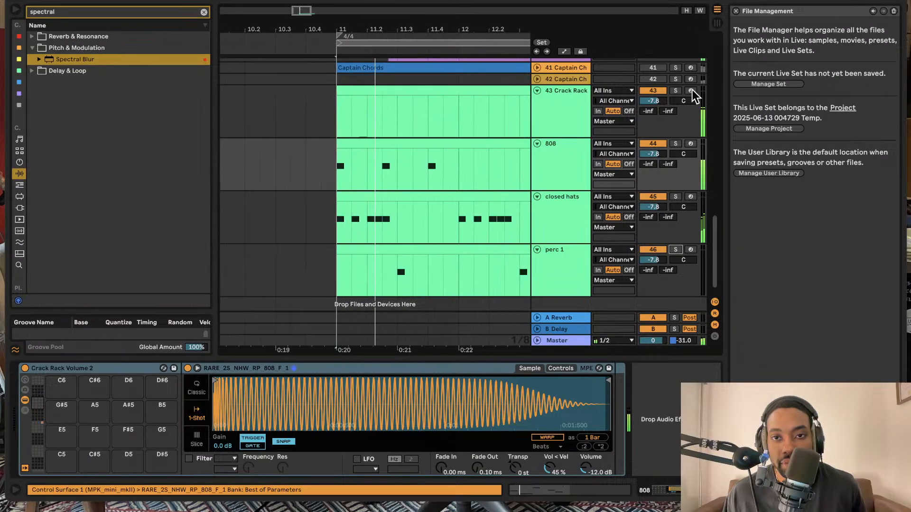
left_click(675, 91)
left_click(675, 91)
Group the Crack Rack, 808, closed hats and perc 1 tracks and name the group "DRUMS"
scroll(555, 109, "up", 5)
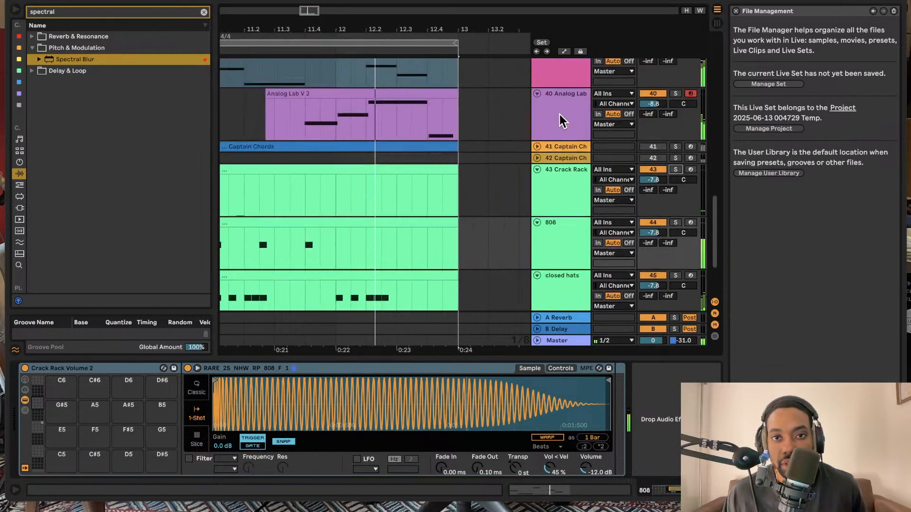
scroll(559, 115, "down", 1)
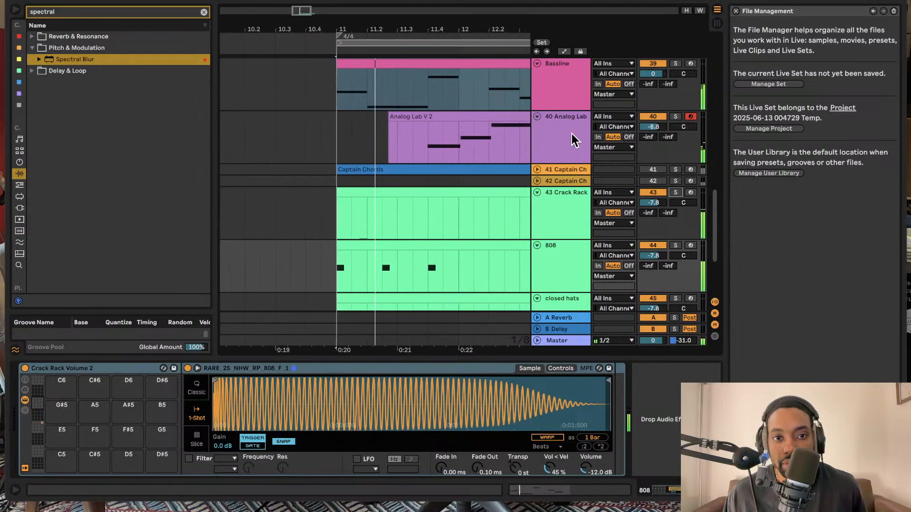
left_click(569, 225)
scroll(569, 226, "down", 3)
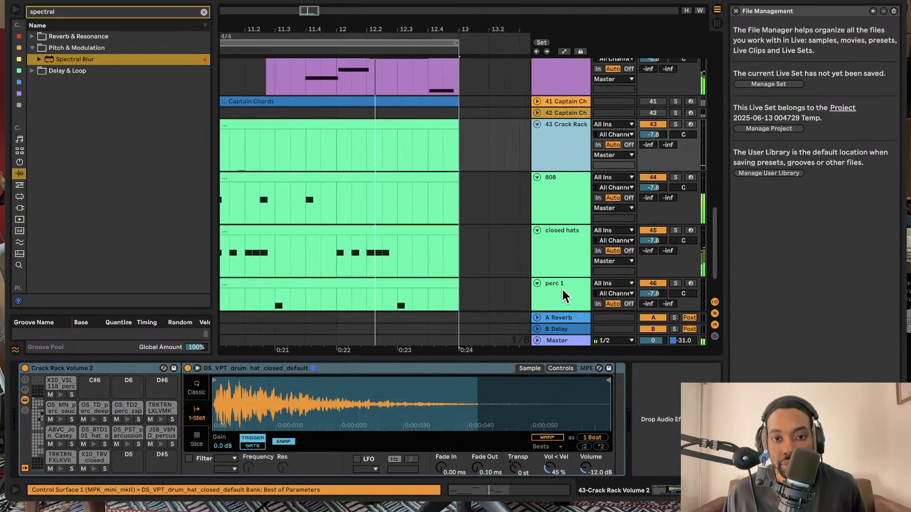
scroll(555, 157, "down", 2)
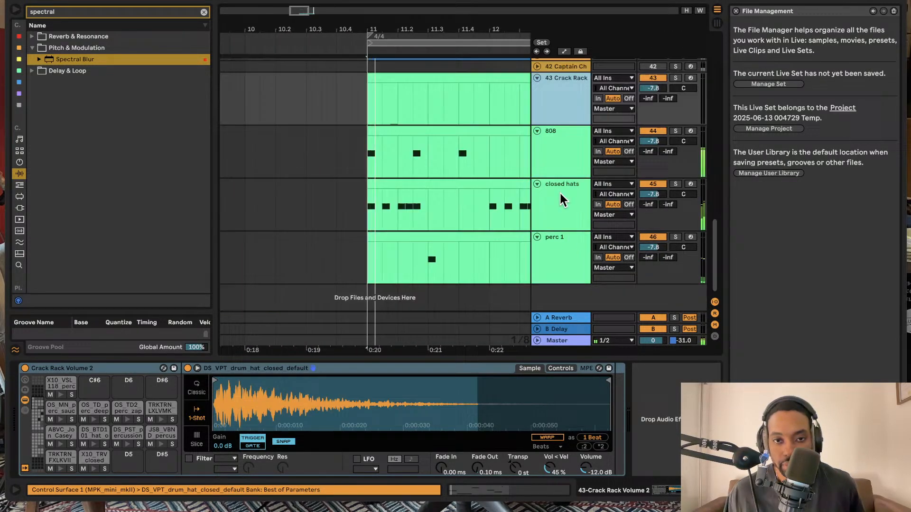
left_click(561, 258, "shift")
key("ctrl+g")
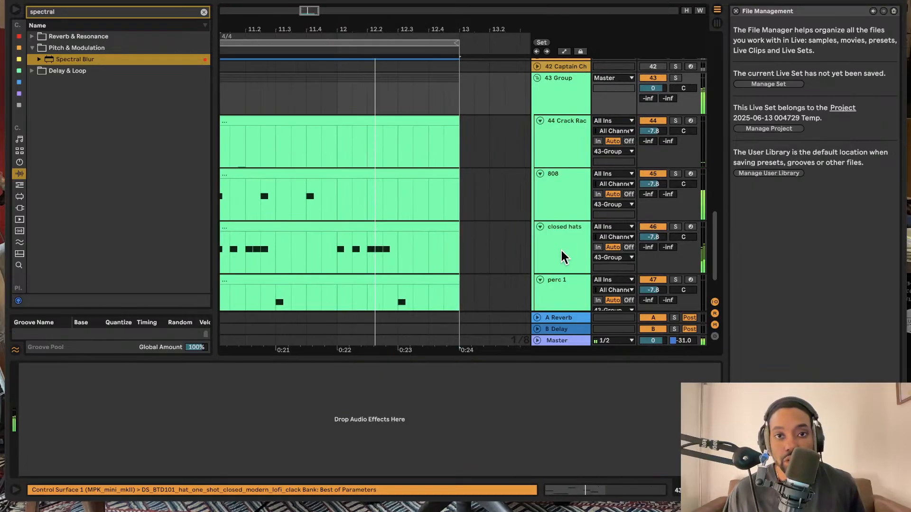
key("ctrl+r")
type("DRUMS")
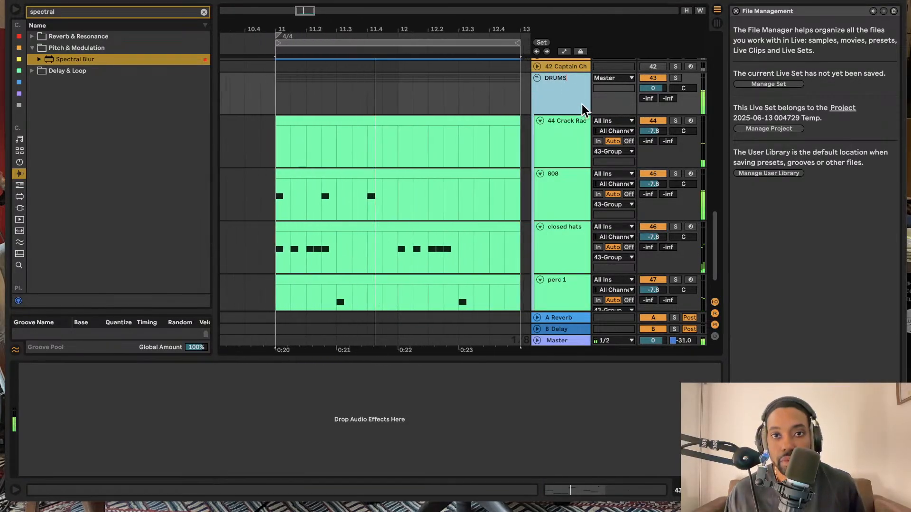
Try orange as the track color of the DRUMS group
left_click(556, 152)
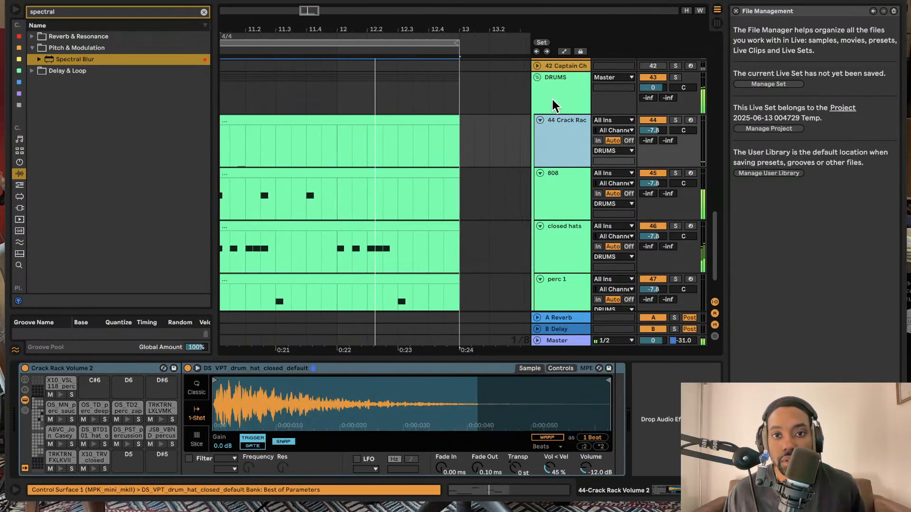
right_click(554, 95)
left_click(573, 264)
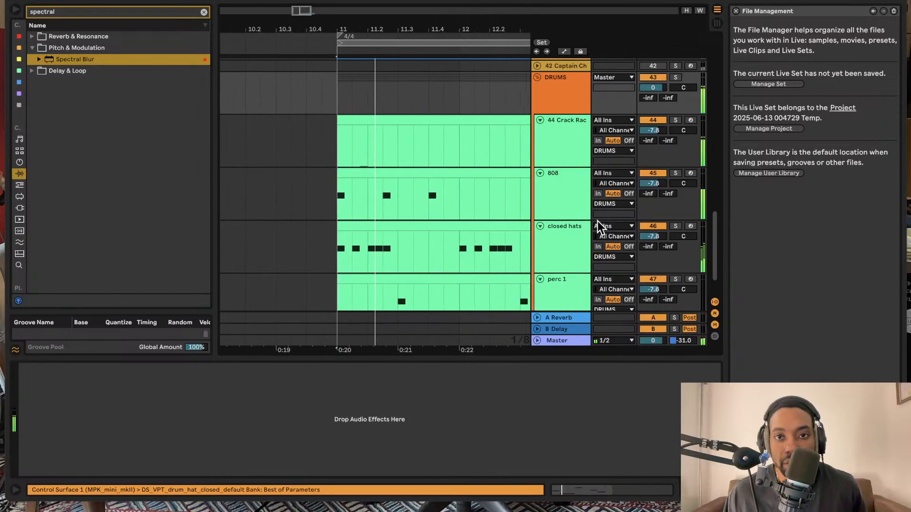
right_click(559, 95)
left_click(689, 262)
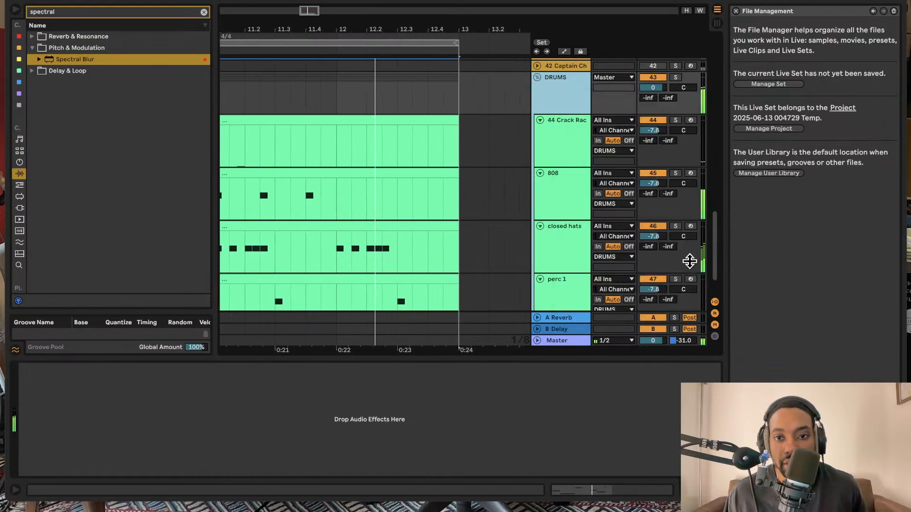
left_click(689, 260)
right_click(561, 100)
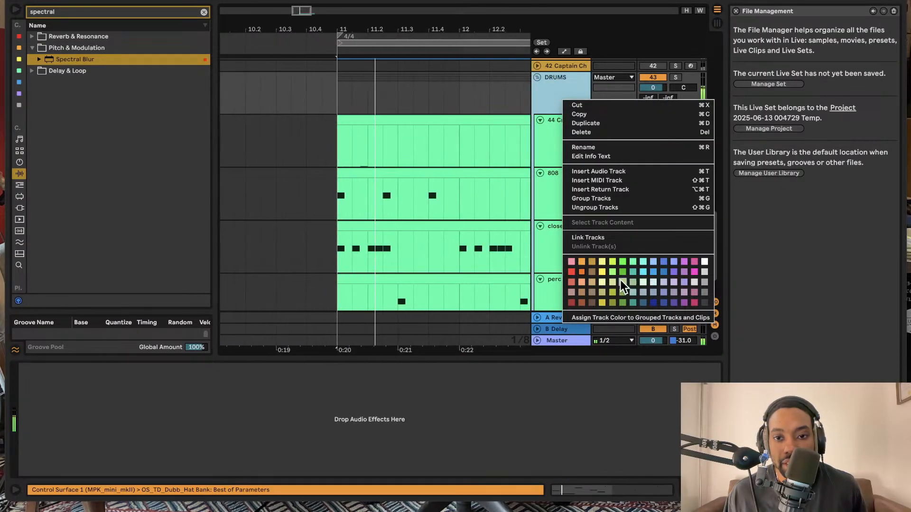
left_click(617, 273)
left_click(615, 271)
right_click(561, 109)
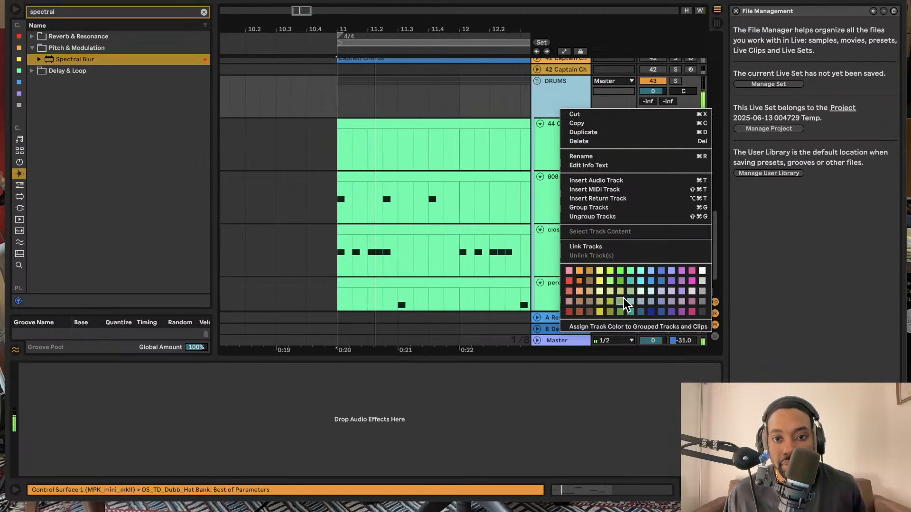
left_click(624, 297)
left_click(562, 134)
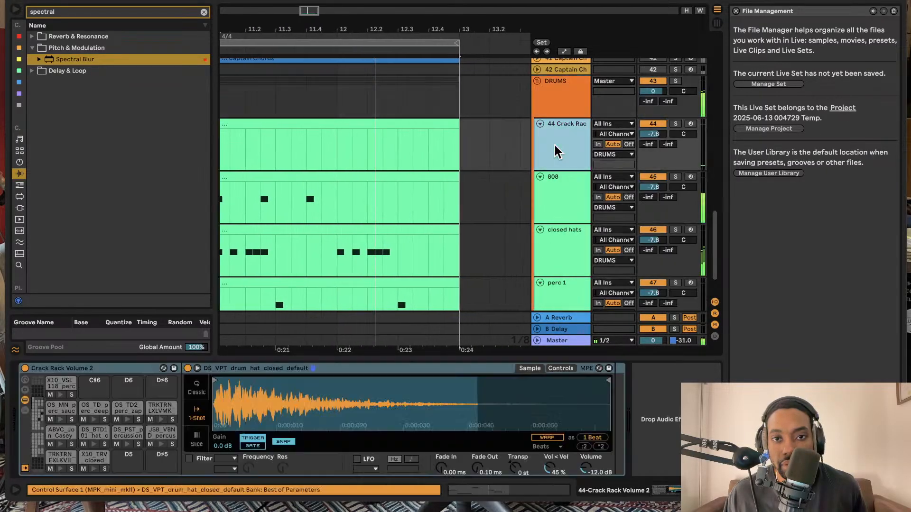
Try magenta, blue and muted red as track colors for the DRUMS group
right_click(567, 103)
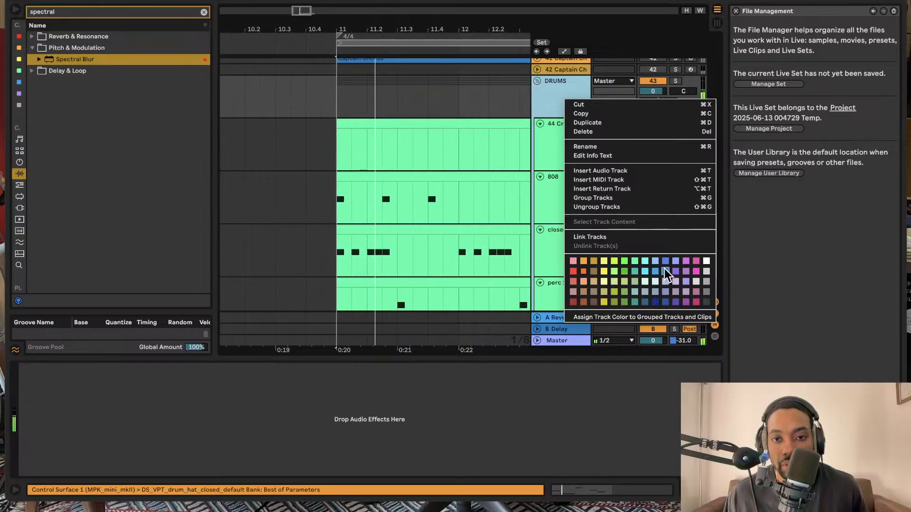
left_click(567, 134)
right_click(567, 103)
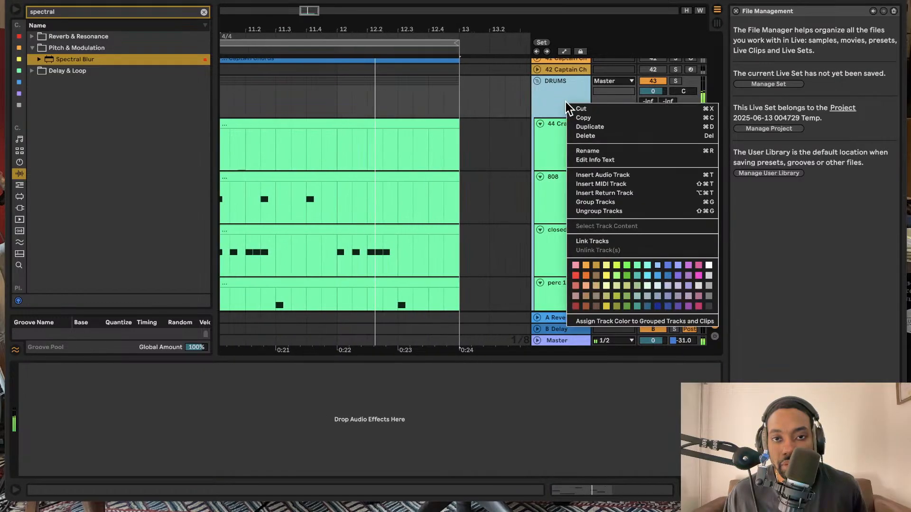
left_click(697, 276)
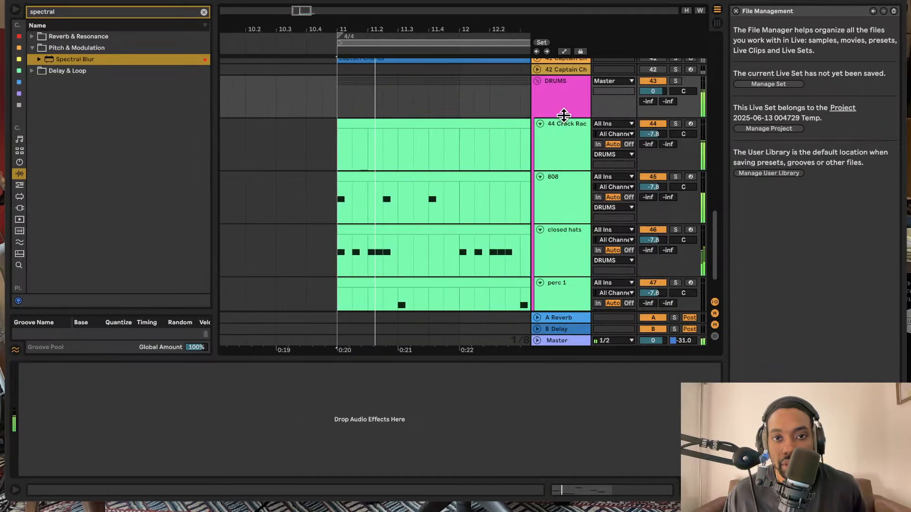
right_click(566, 103)
left_click(667, 275)
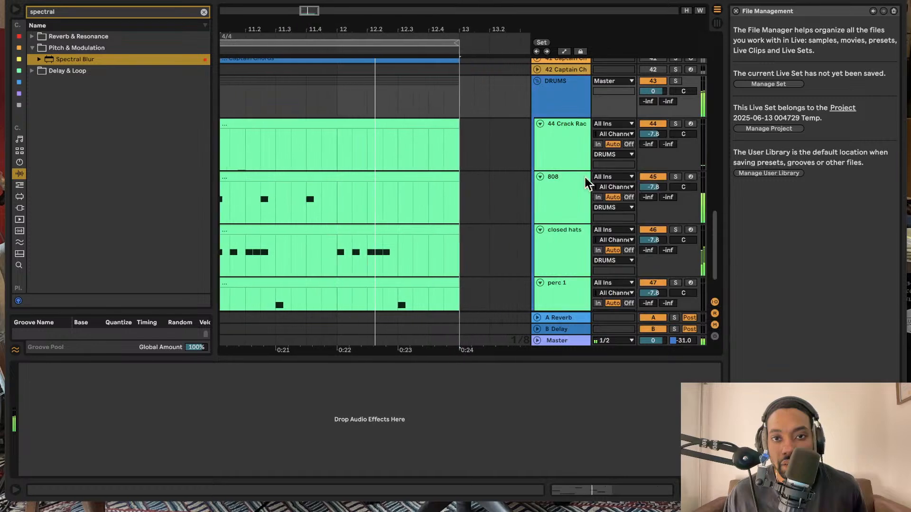
right_click(560, 102)
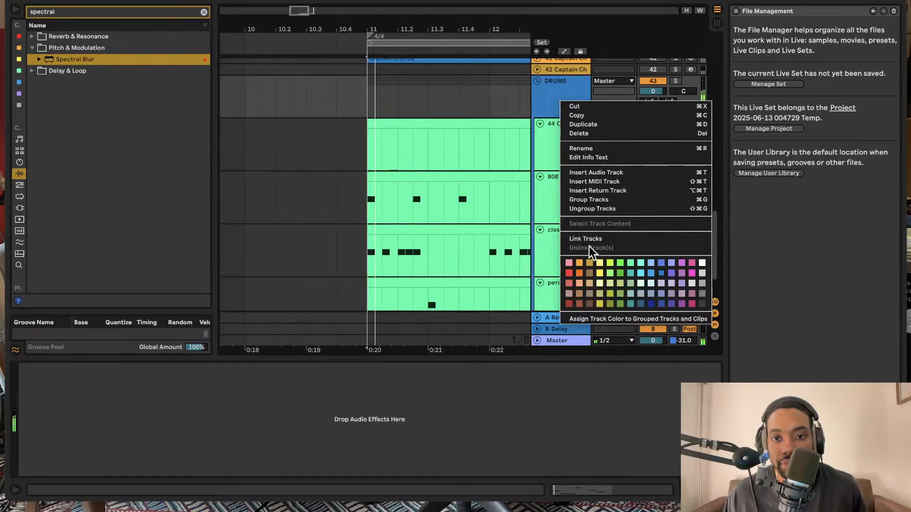
left_click(576, 277)
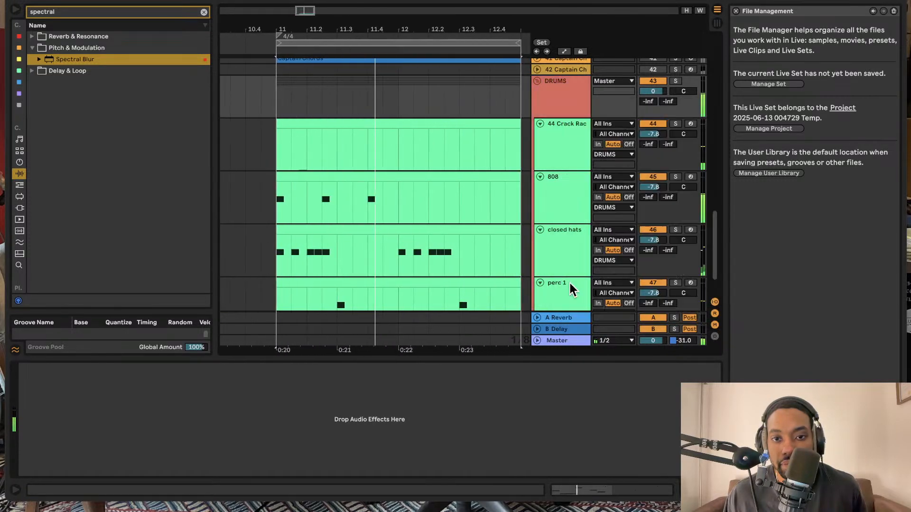
Set the DRUMS group's track color to light orange
right_click(562, 103)
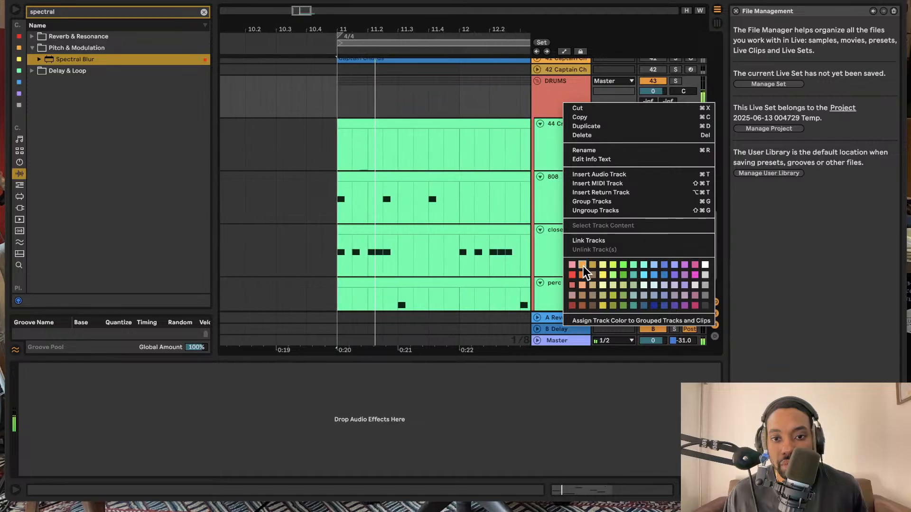
left_click(583, 265)
left_click(573, 147)
Move both folded Captain Chords tracks from above the DRUMS group to below the perc 1 track
scroll(570, 157, "up", 5)
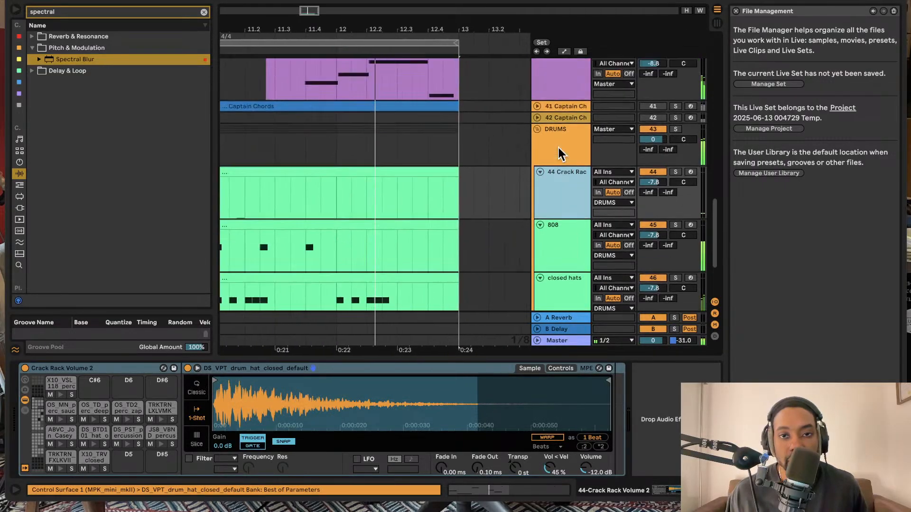
scroll(562, 200, "down", 3)
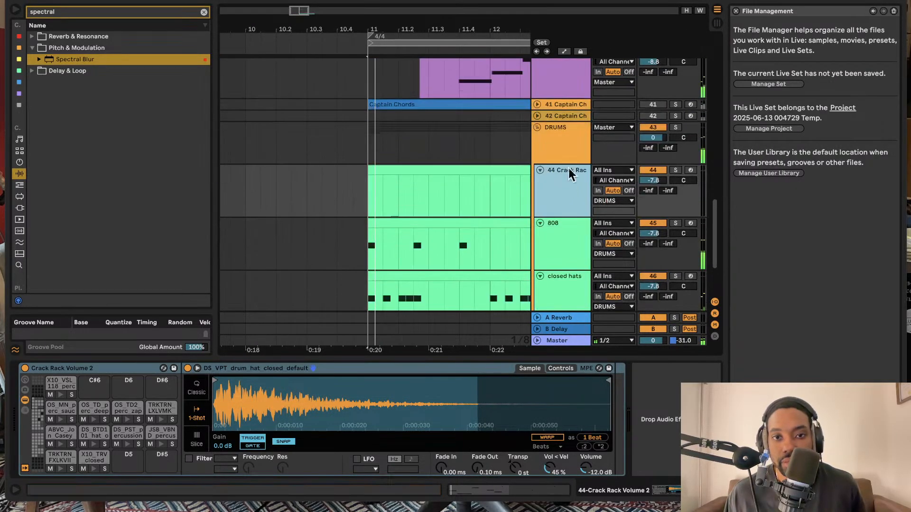
left_click(567, 113)
left_click_drag(568, 106, 572, 309)
key("super+z")
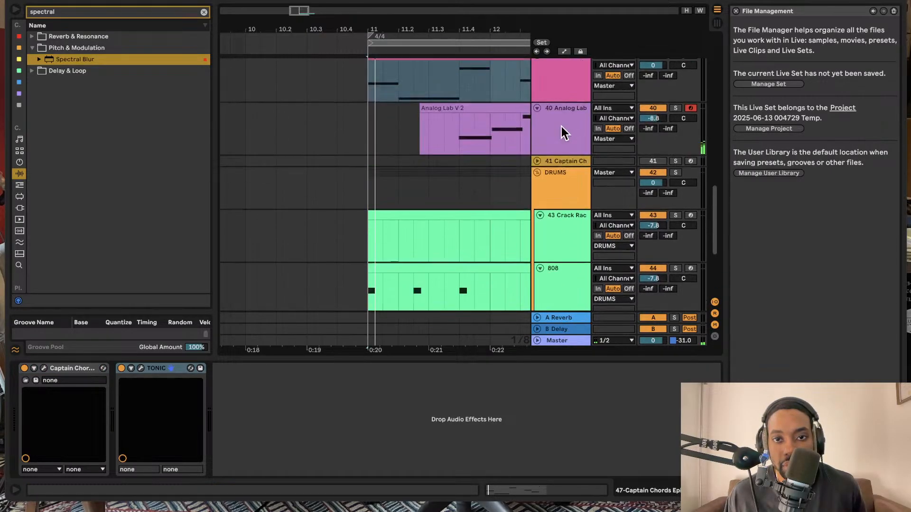
left_click(556, 170)
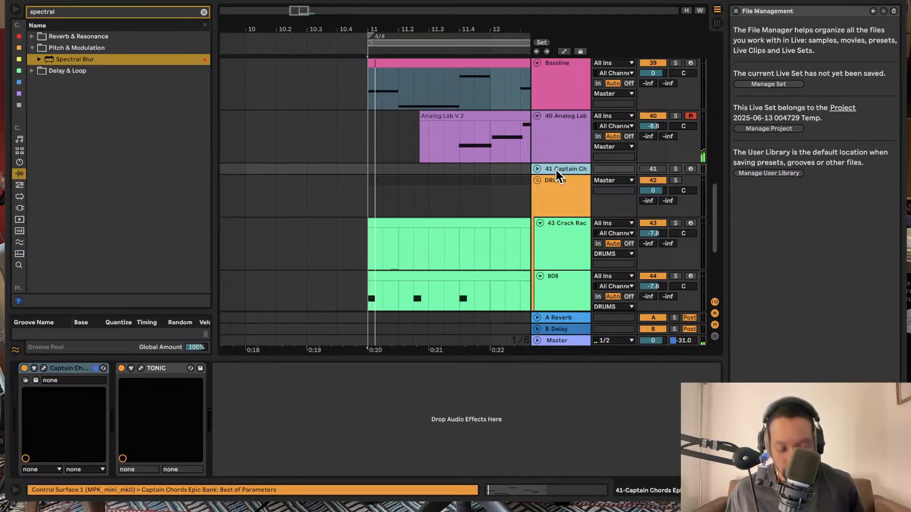
key("super+shift+z")
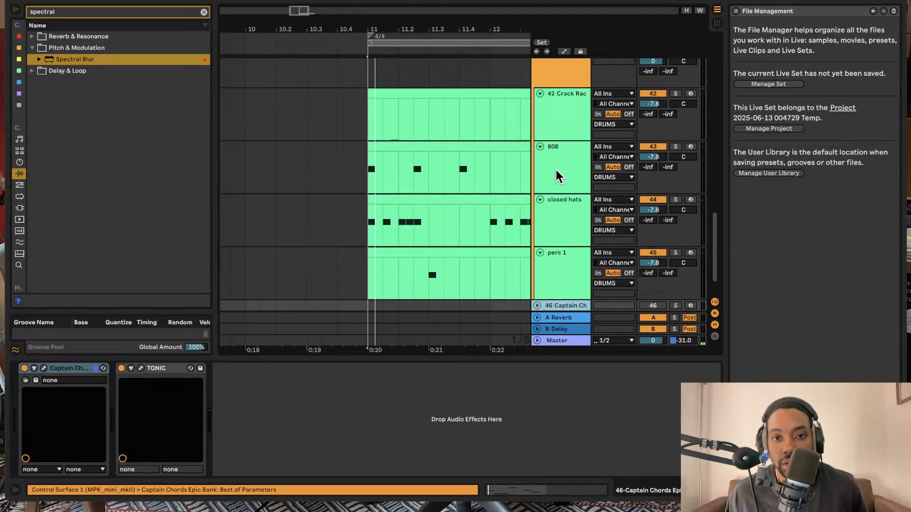
scroll(558, 176, "down", 3)
scroll(559, 176, "up", 1)
scroll(559, 176, "down", 1)
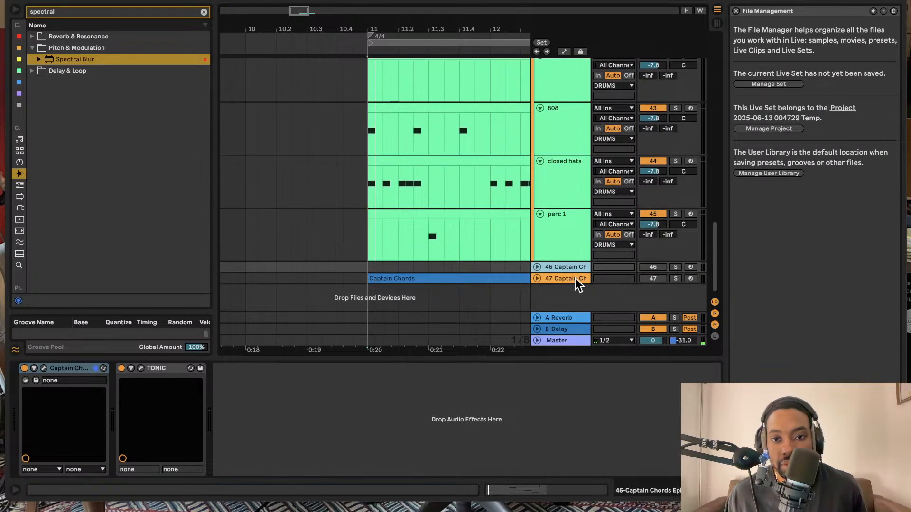
left_click(557, 279)
Play back the looped section and look over the DRUMS group's tracks and the Captain Chords tracks beneath them
scroll(569, 237, "up", 4)
key("space")
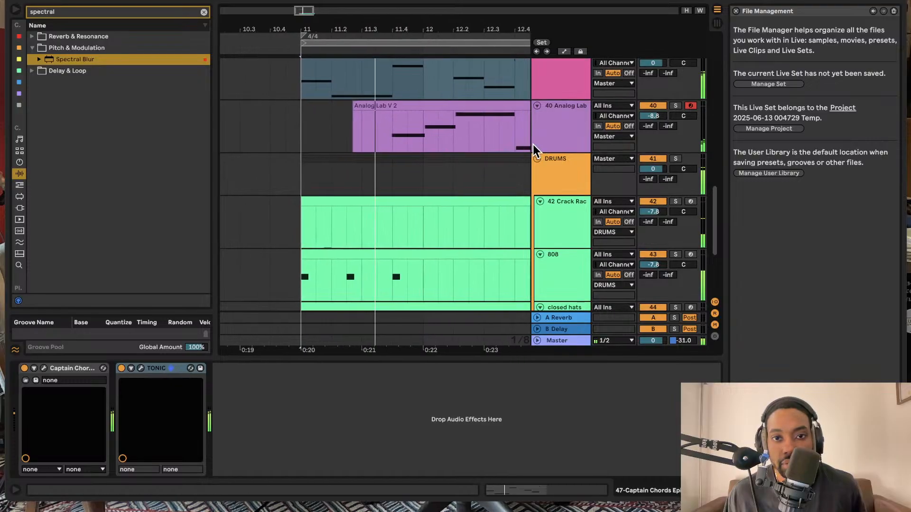
scroll(499, 135, "down", 3)
scroll(457, 128, "down", 1)
left_click(421, 151)
scroll(423, 148, "down", 2)
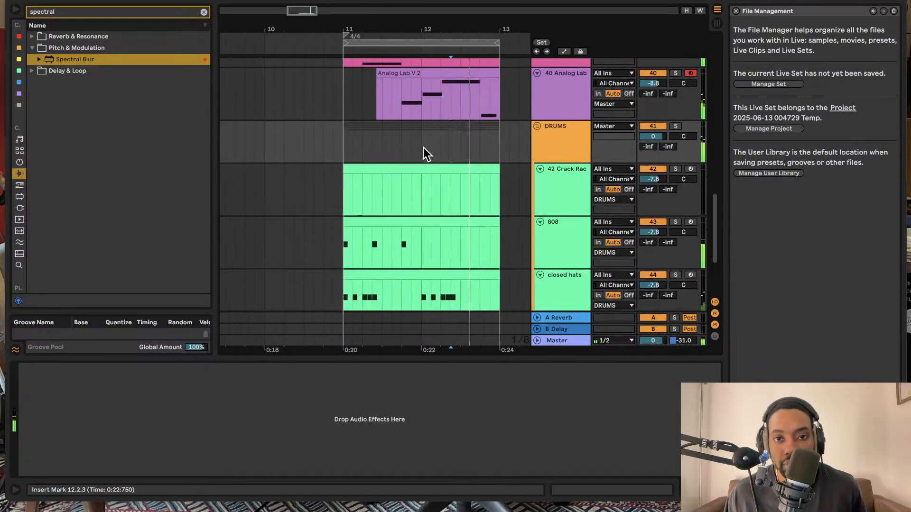
scroll(423, 146, "down", 3)
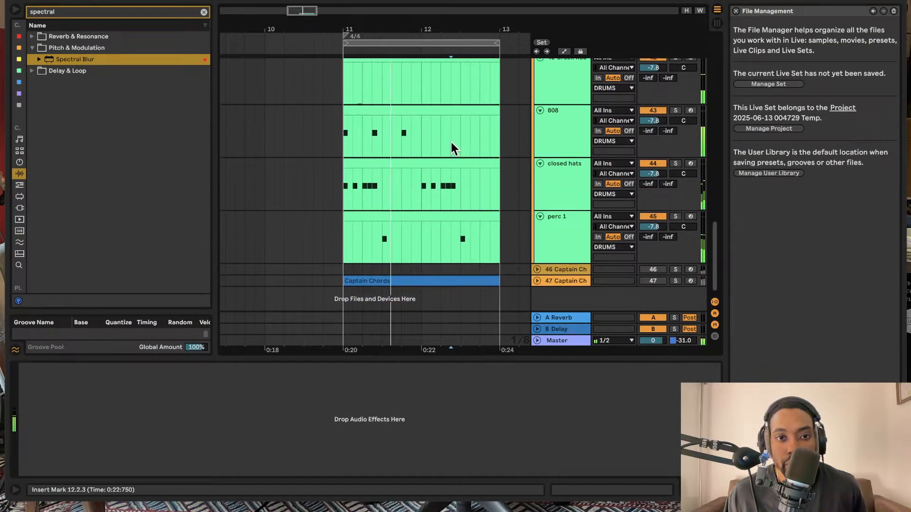
scroll(458, 144, "up", 3)
scroll(531, 123, "up", 2)
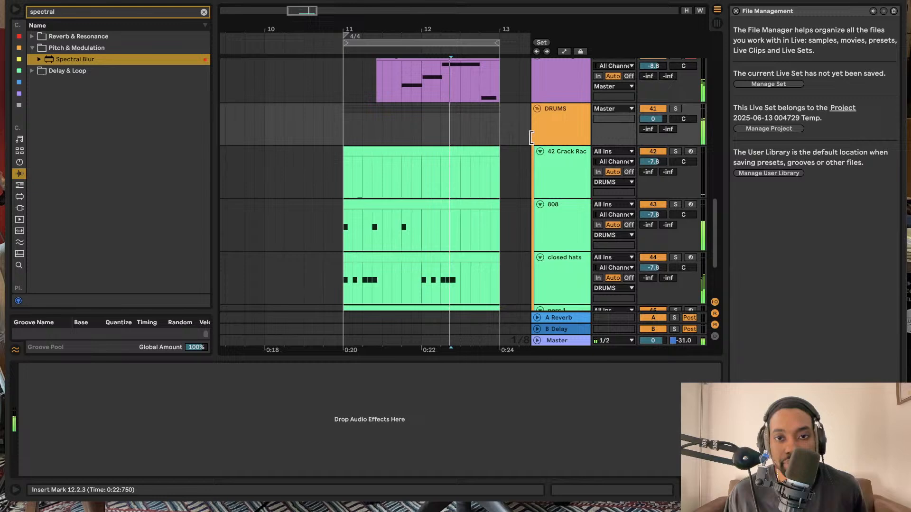
Color the lower Captain Chords track, 47, blue and apply that track color to its clips
left_click(537, 108)
left_click(537, 112)
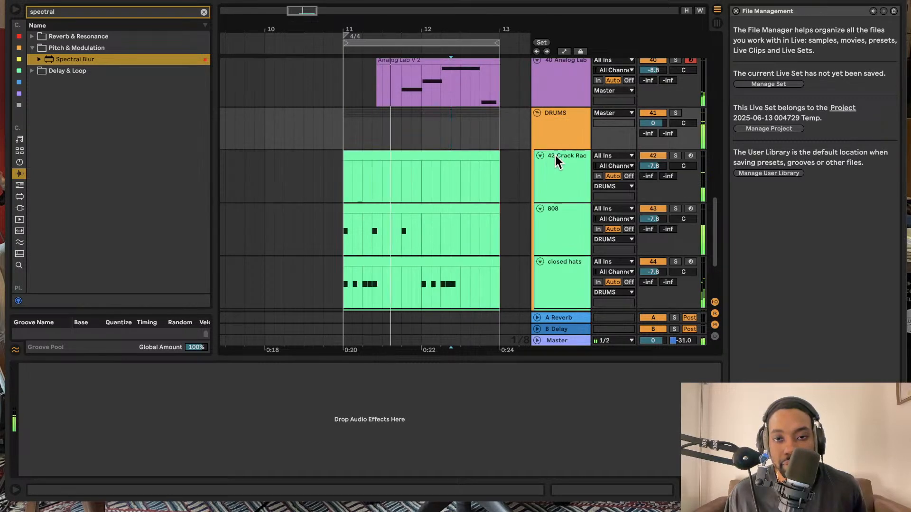
scroll(554, 200, "down", 3)
right_click(555, 280)
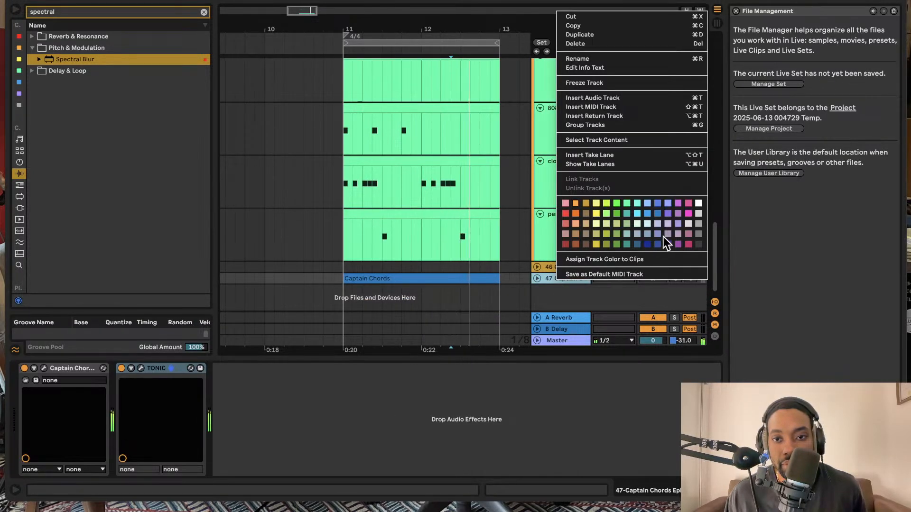
left_click(650, 215)
right_click(574, 280)
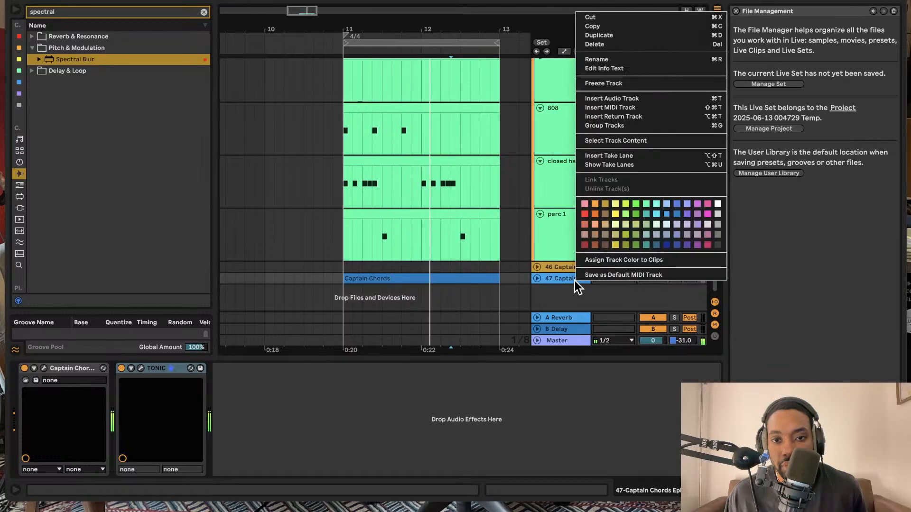
left_click(635, 259)
Duplicate the looped time range from bar 11 to bar 13 across all tracks
scroll(593, 211, "up", 2)
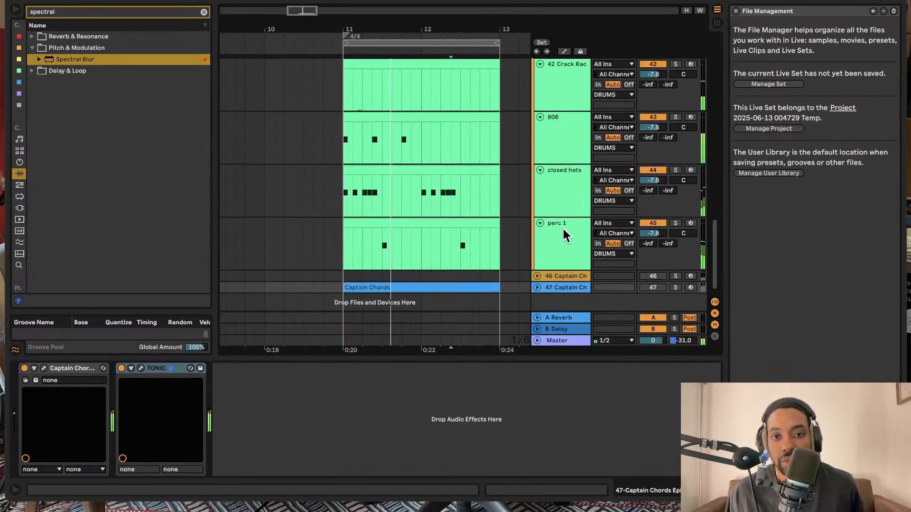
scroll(564, 232, "up", 6)
scroll(564, 229, "up", 1)
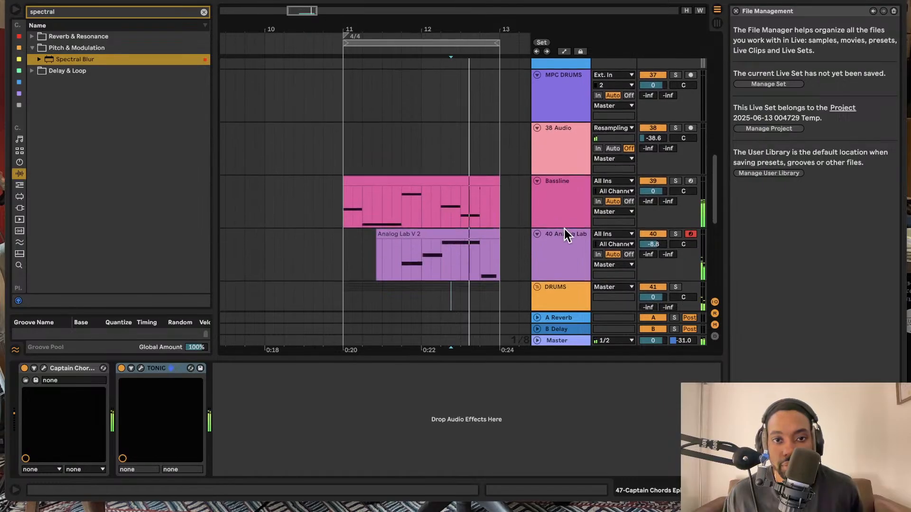
scroll(565, 228, "down", 1)
scroll(565, 229, "up", 1)
scroll(535, 137, "down", 5)
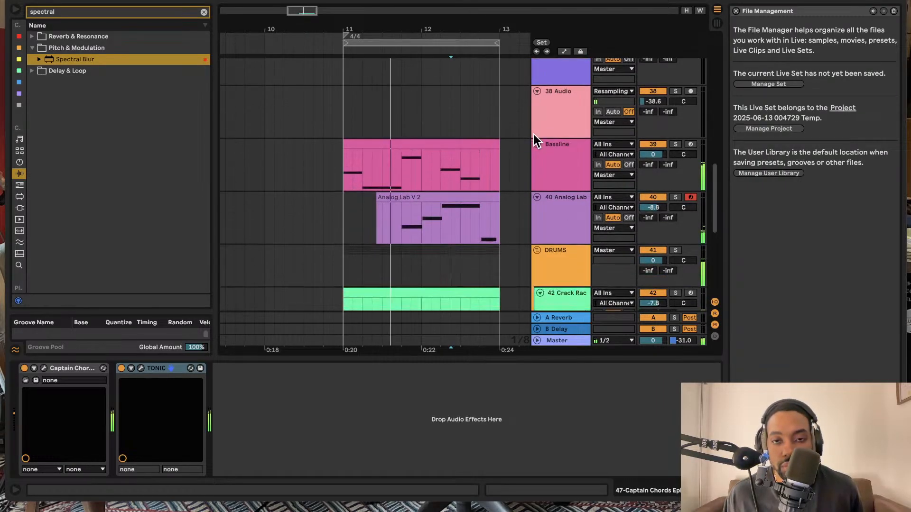
key("z")
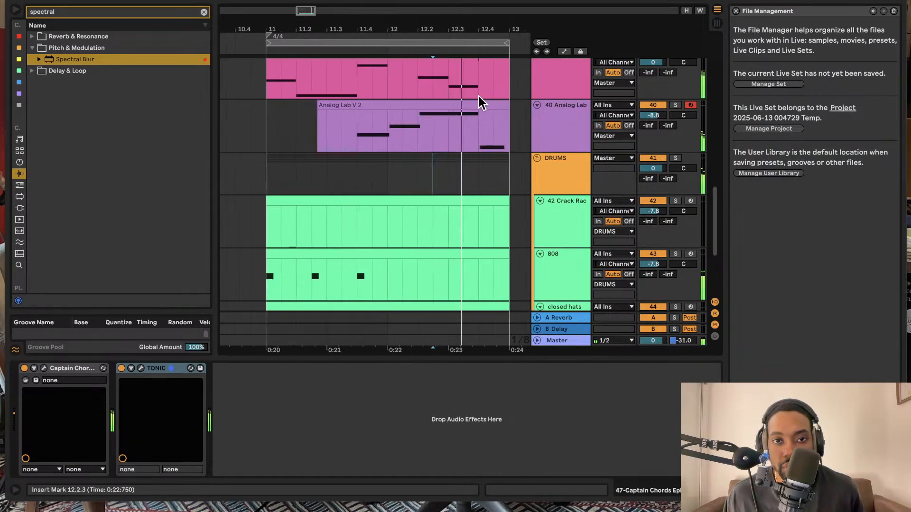
left_click(413, 43)
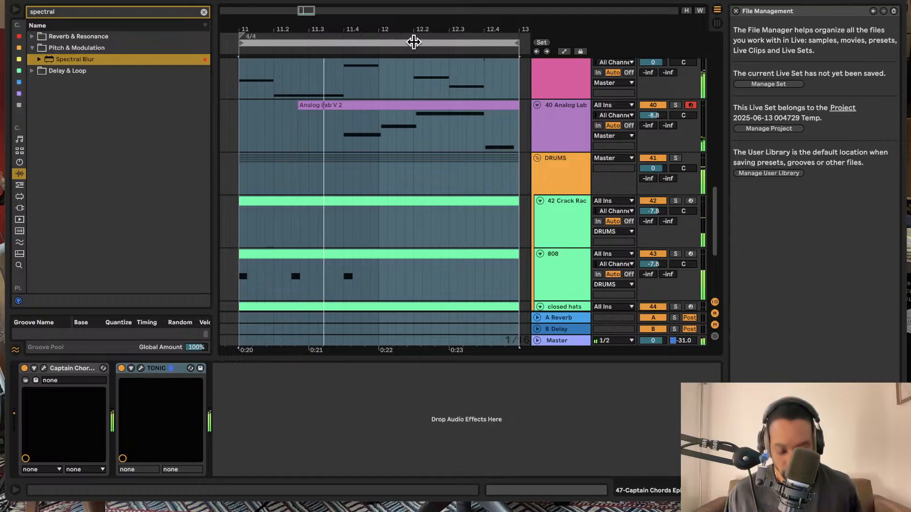
scroll(412, 42, "right", 2)
key("super+shift+d")
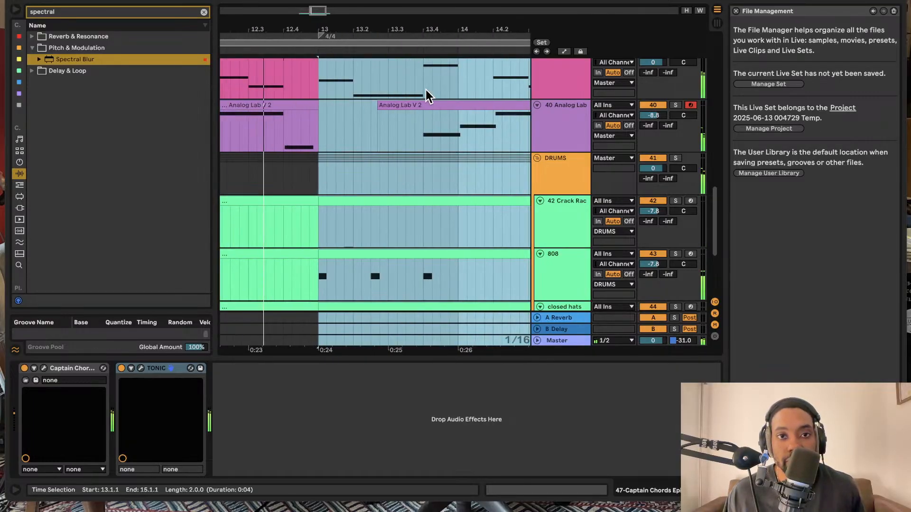
Add a locator at bar 13, where the duplicated section starts
scroll(395, 78, "down", 2)
right_click(338, 50)
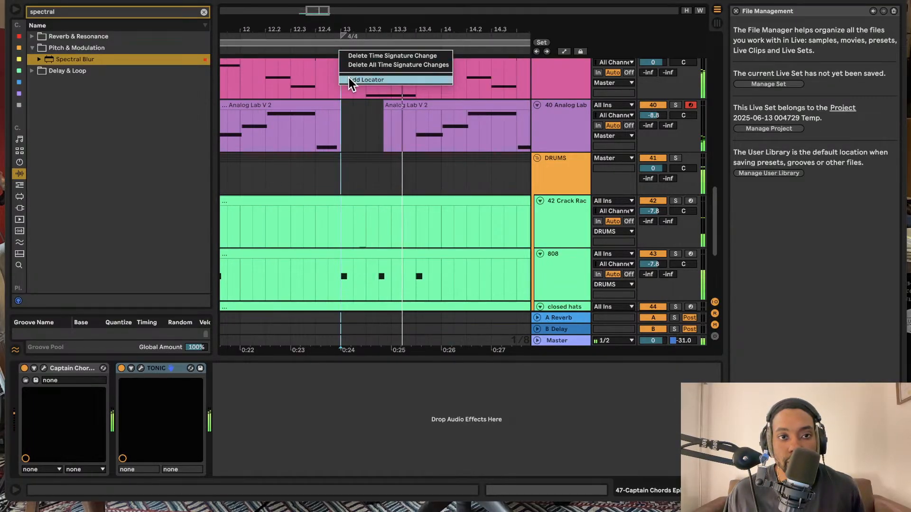
left_click(351, 80)
scroll(394, 92, "left", 3)
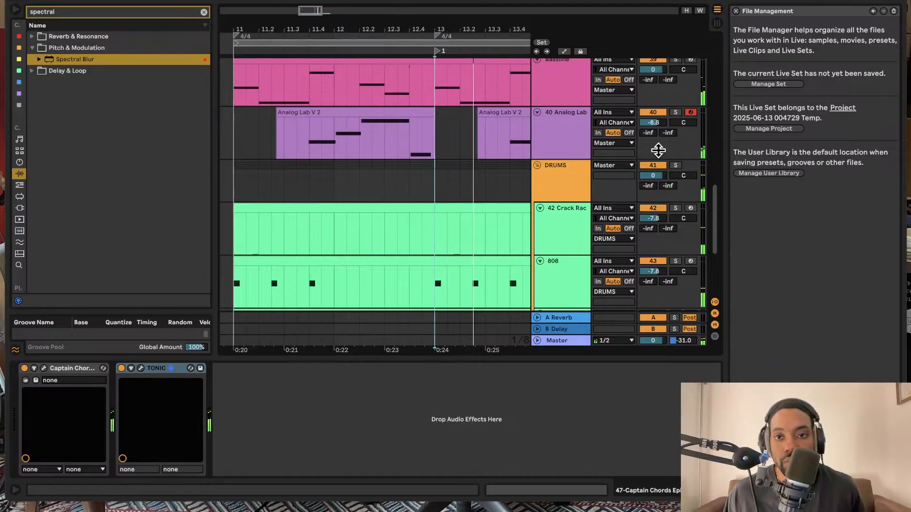
Mute the whole DRUMS group during playback
scroll(658, 149, "down", 2)
scroll(658, 142, "right", 2)
scroll(660, 133, "down", 3)
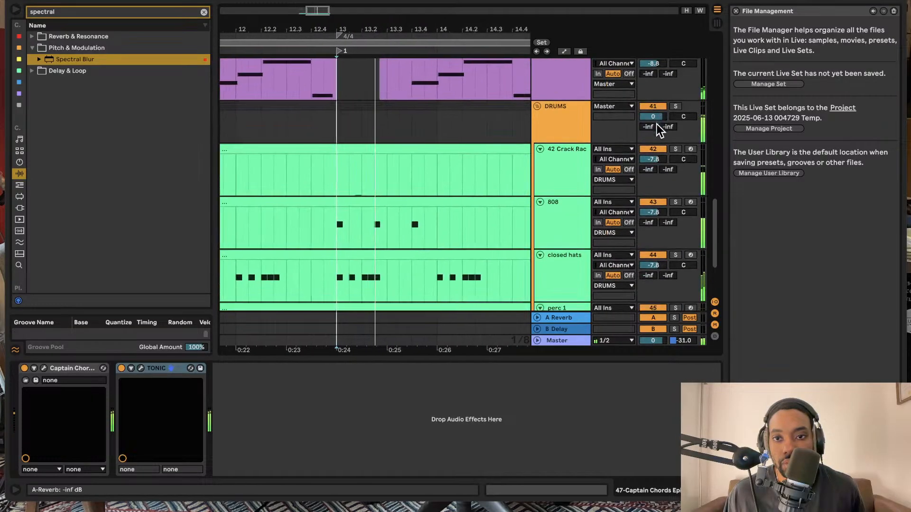
left_click(656, 101)
left_click(658, 110)
scroll(657, 110, "right", 3)
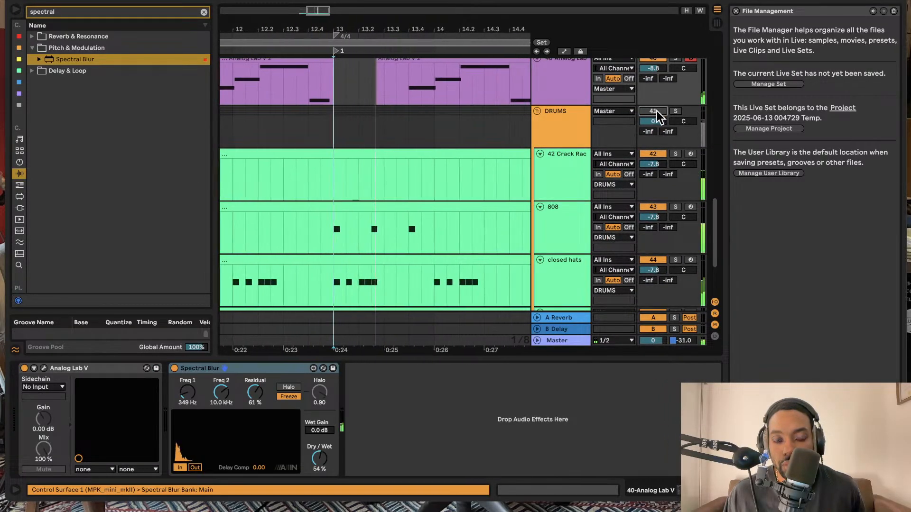
scroll(641, 112, "up", 2)
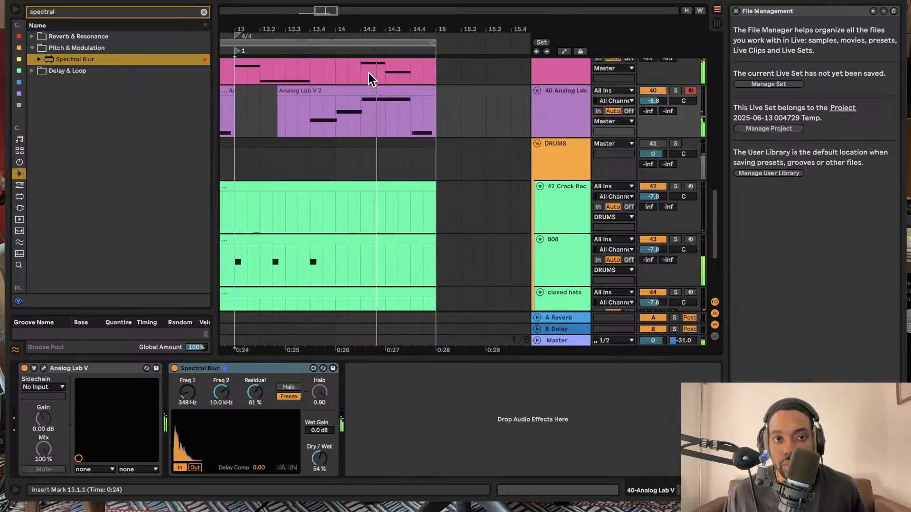
Stop playback and duplicate the four-bar looped range from bar 11 to bar 15 across all tracks
scroll(369, 73, "left", 3)
key("space")
left_click(299, 45)
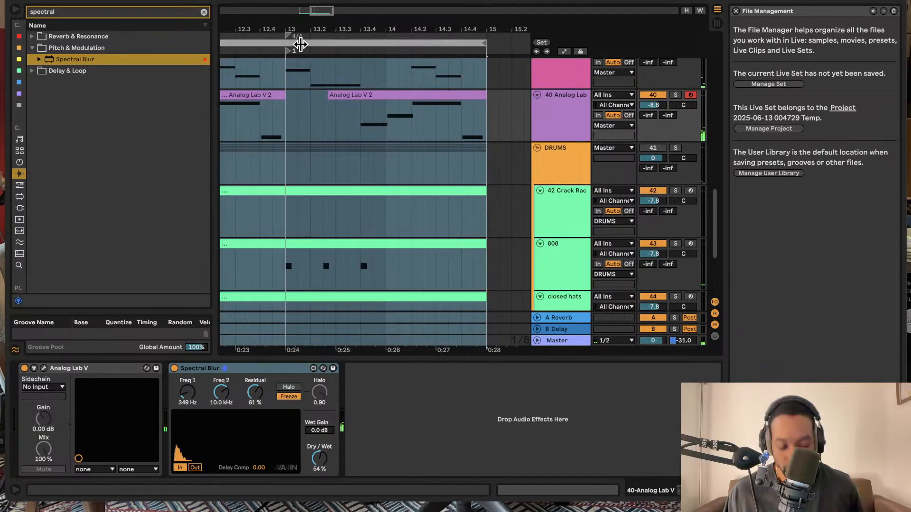
scroll(321, 65, "right", 8)
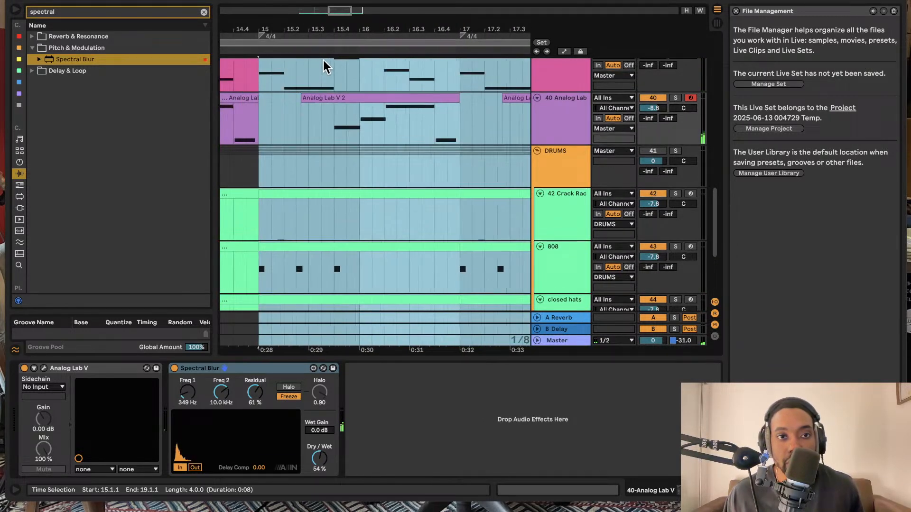
Add a second locator at bar 15, where the new four-bar copy starts
right_click(247, 51)
left_click(264, 81)
scroll(285, 75, "left", 6)
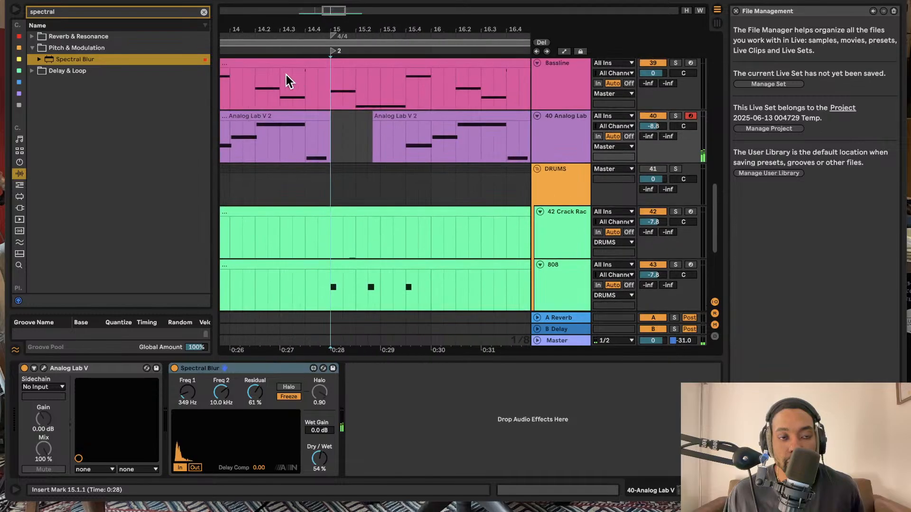
Play the arrangement from bar 11 with the DRUMS group muted and look over the duplicated drum and Captain Chords clips
scroll(250, 118, "left", 7)
scroll(259, 119, "up", 2)
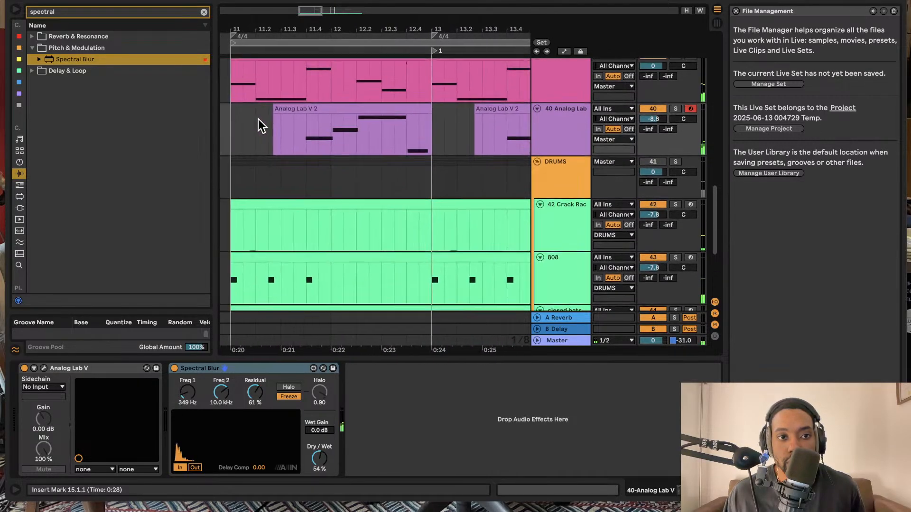
left_click(258, 175)
key("space")
key("space")
scroll(542, 123, "down", 3)
scroll(527, 121, "right", 6)
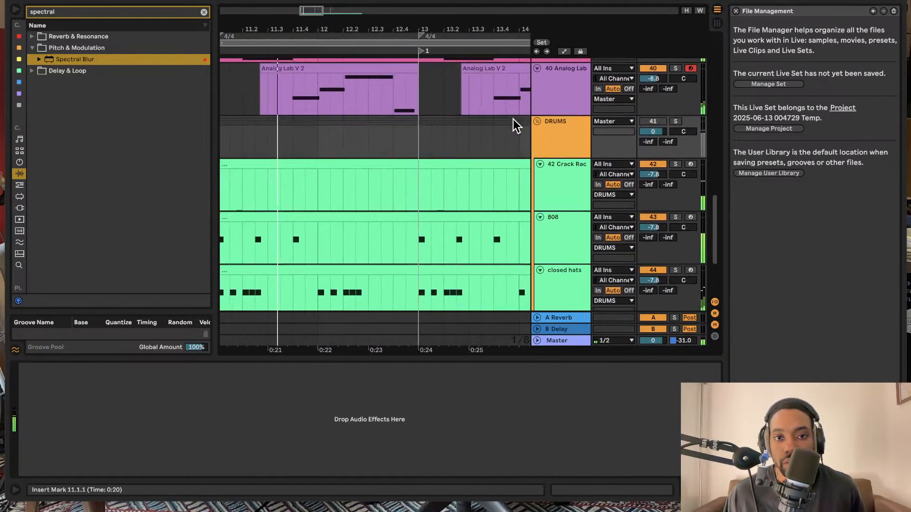
scroll(501, 116, "down", 3)
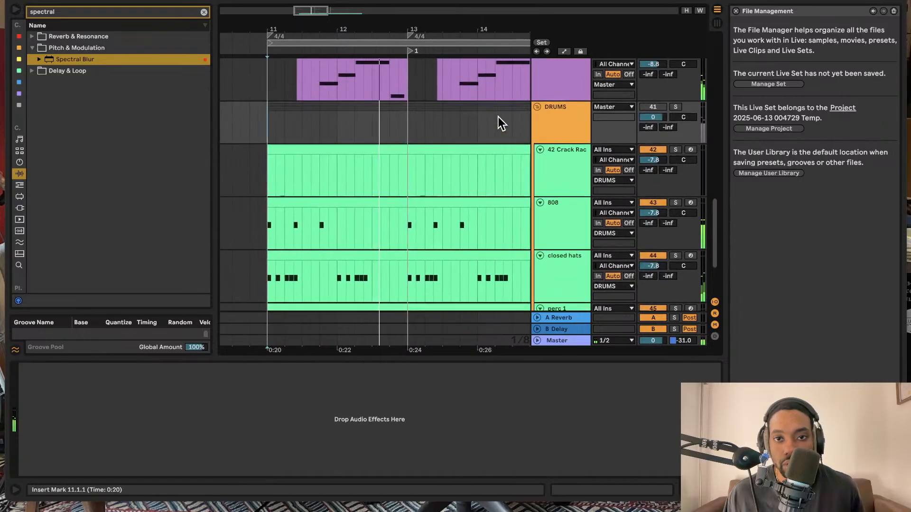
scroll(498, 116, "down", 3)
scroll(392, 139, "down", 3)
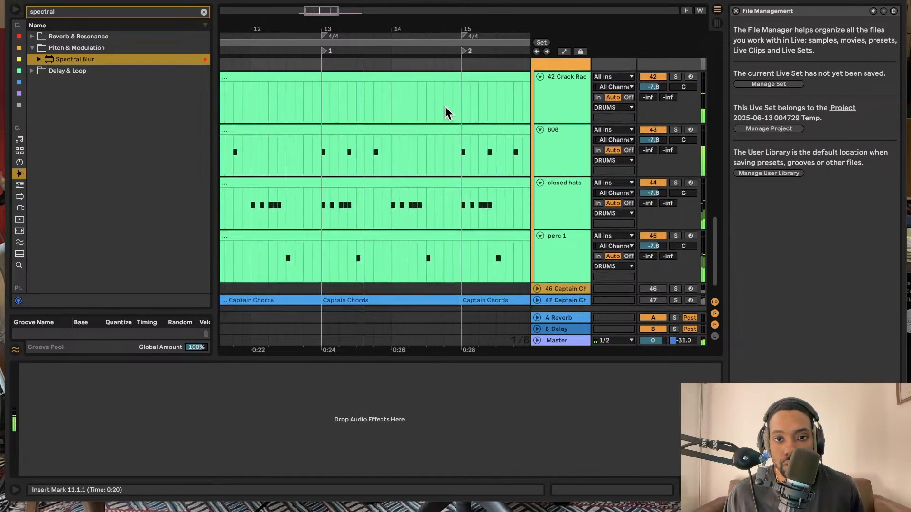
key("space")
Deactivate the clips on the 42 Crack Rack, 808, closed hats and perc 1 tracks from bar 11 to bar 15
left_click(412, 71)
scroll(379, 82, "left", 3)
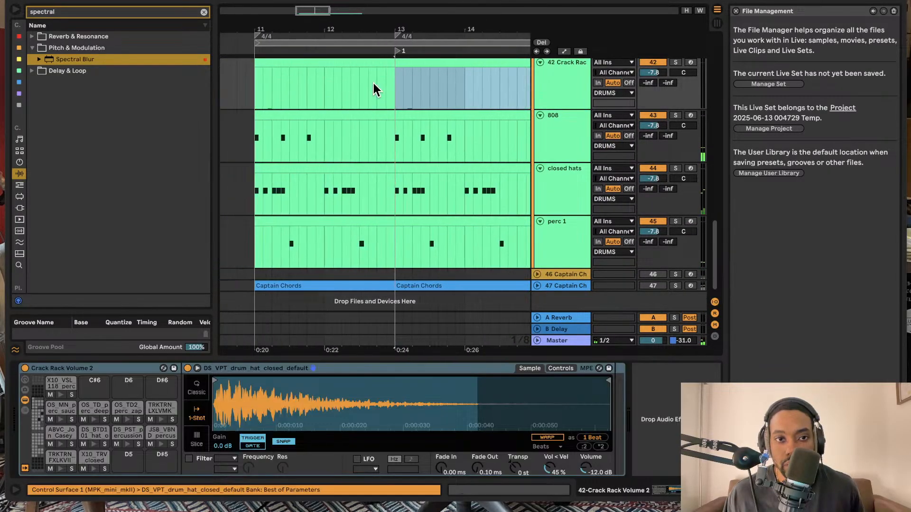
scroll(371, 82, "down", 2)
left_click(308, 64)
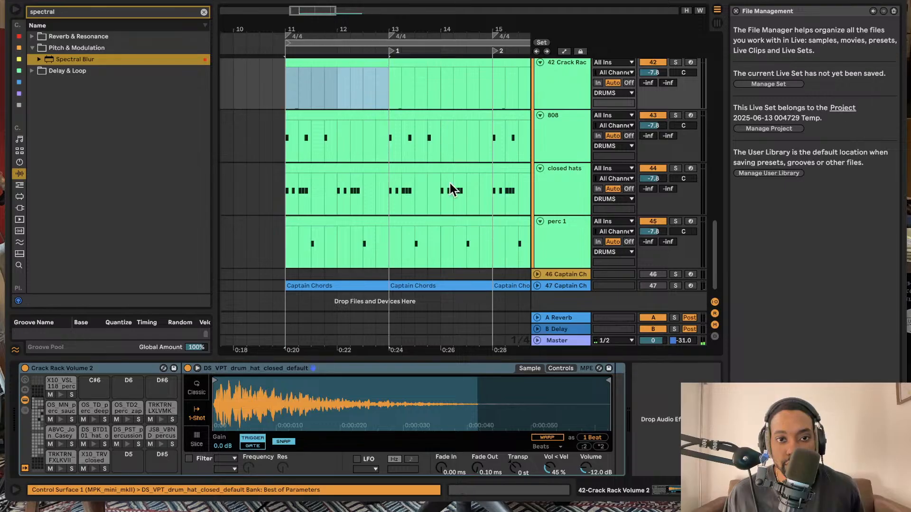
left_click(478, 223, "shift")
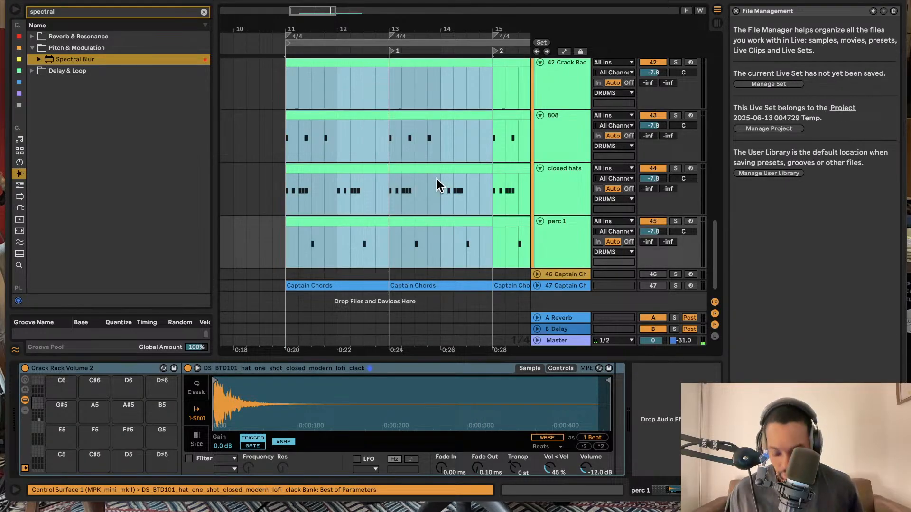
key("0")
Play from bar 11 and unmute the DRUMS group
scroll(432, 178, "up", 2)
scroll(451, 173, "left", 3)
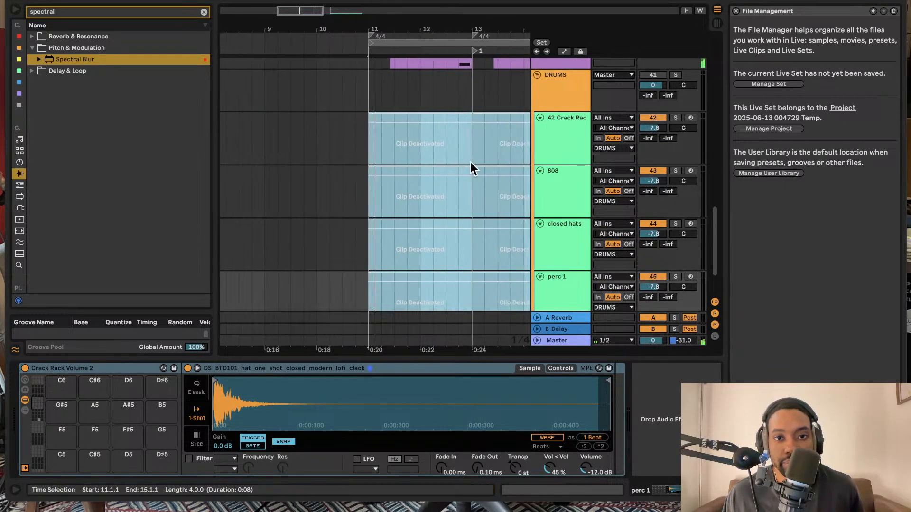
scroll(471, 168, "right", 3)
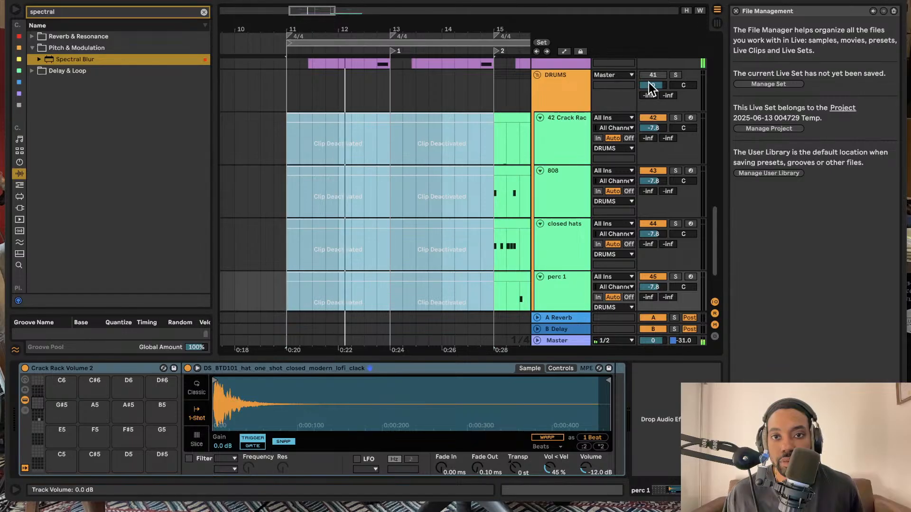
scroll(361, 212, "right", 4)
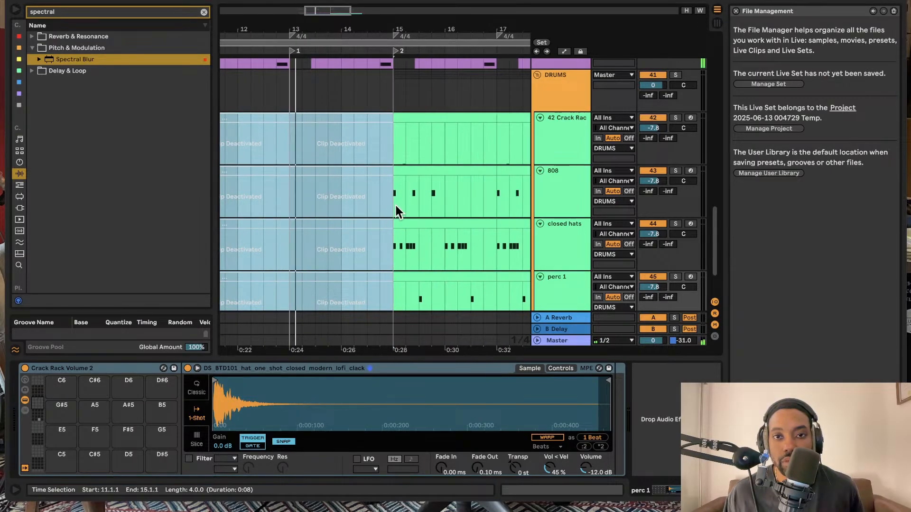
Play the extended loop and examine how the drums enter at bar 15 after the deactivated drum clips
scroll(395, 206, "up", 2)
scroll(362, 188, "down", 3)
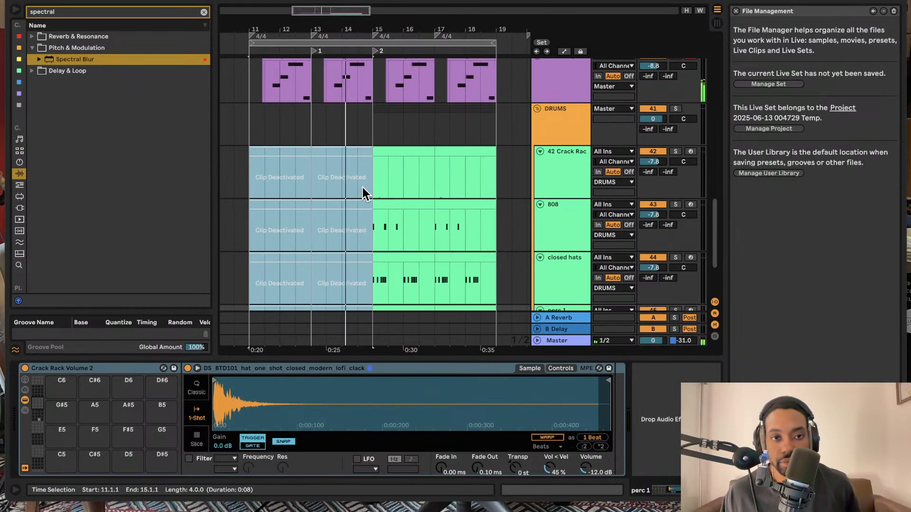
left_click(396, 133)
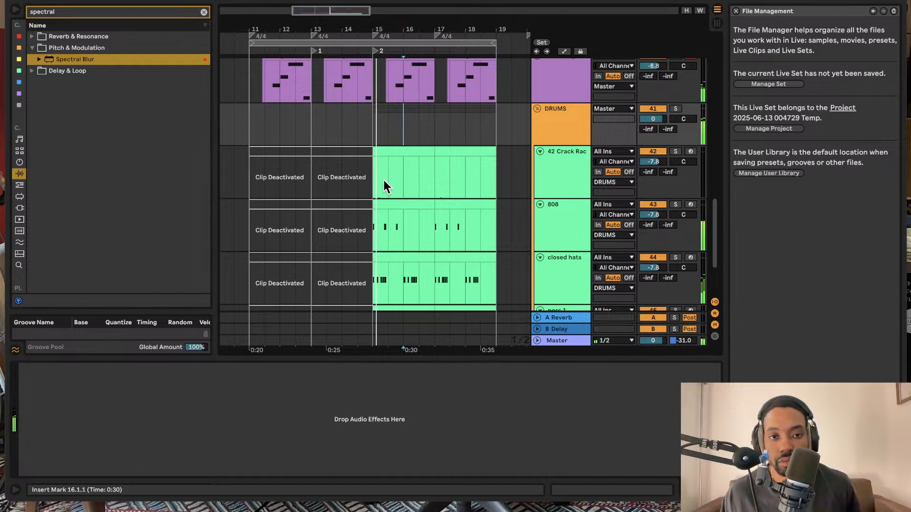
scroll(385, 167, "up", 2)
scroll(385, 167, "up", 3)
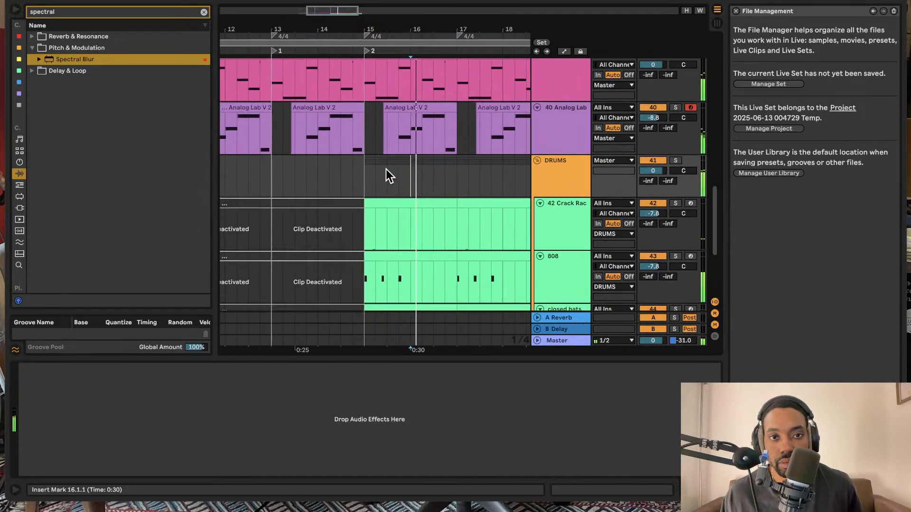
scroll(385, 169, "up", 2)
scroll(386, 169, "down", 5)
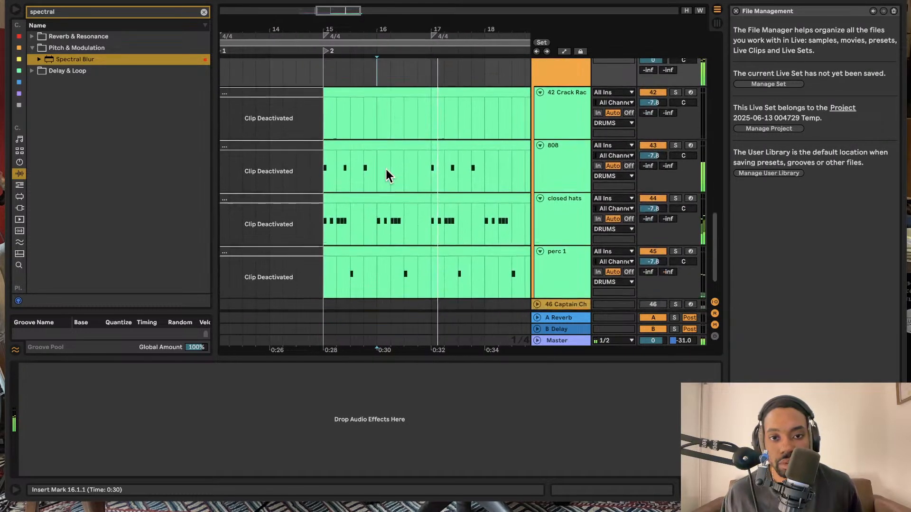
scroll(386, 166, "down", 3)
scroll(385, 167, "right", 2)
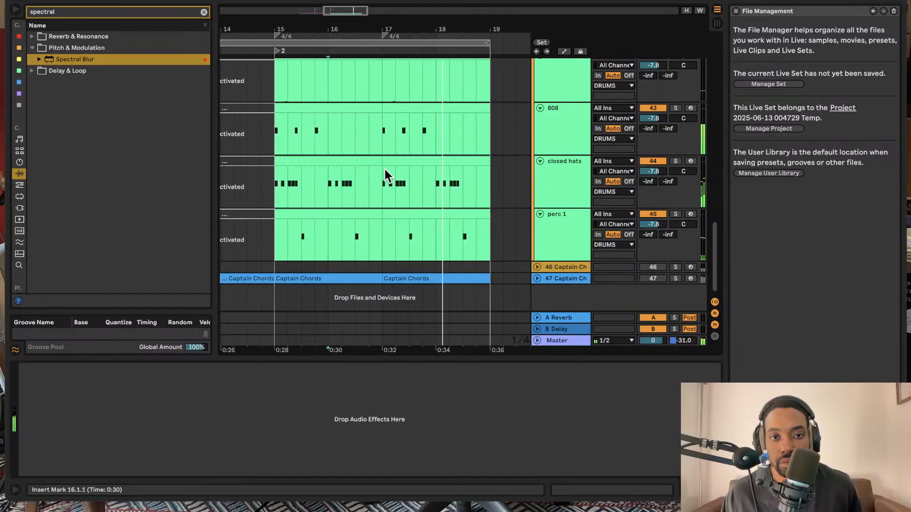
scroll(386, 170, "up", 1)
scroll(385, 169, "down", 2)
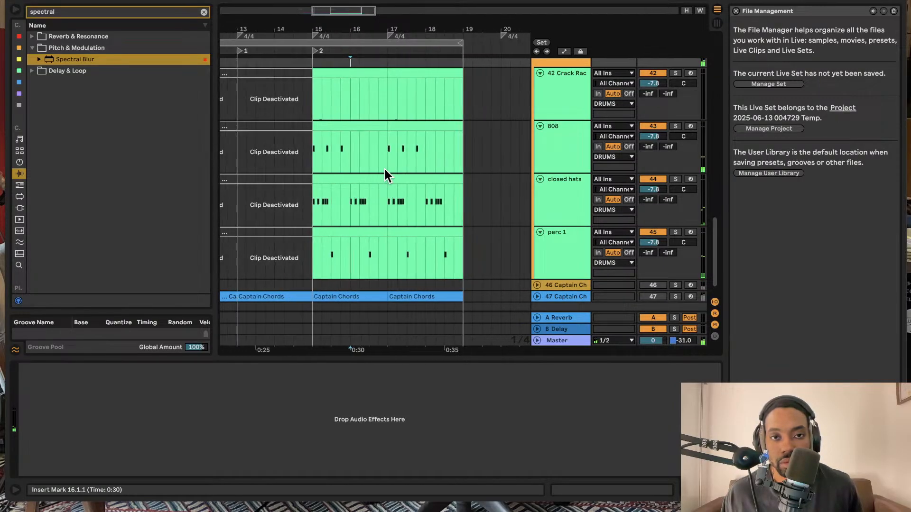
scroll(385, 169, "up", 2)
scroll(385, 169, "up", 2)
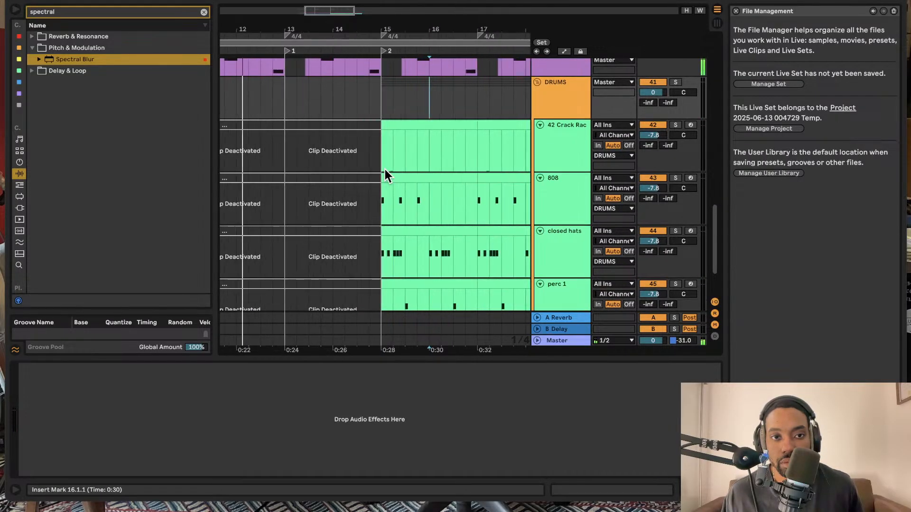
scroll(385, 170, "up", 3)
scroll(385, 169, "down", 2)
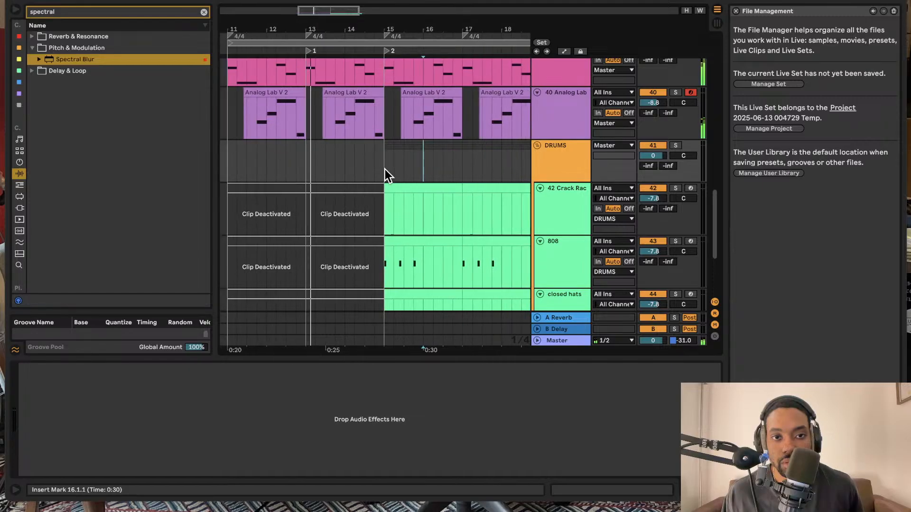
Shorten the loop to bars 15 to 19 and duplicate that section's time right after it, up to bar 23
scroll(385, 169, "down", 5)
scroll(386, 169, "down", 1)
scroll(385, 170, "down", 2)
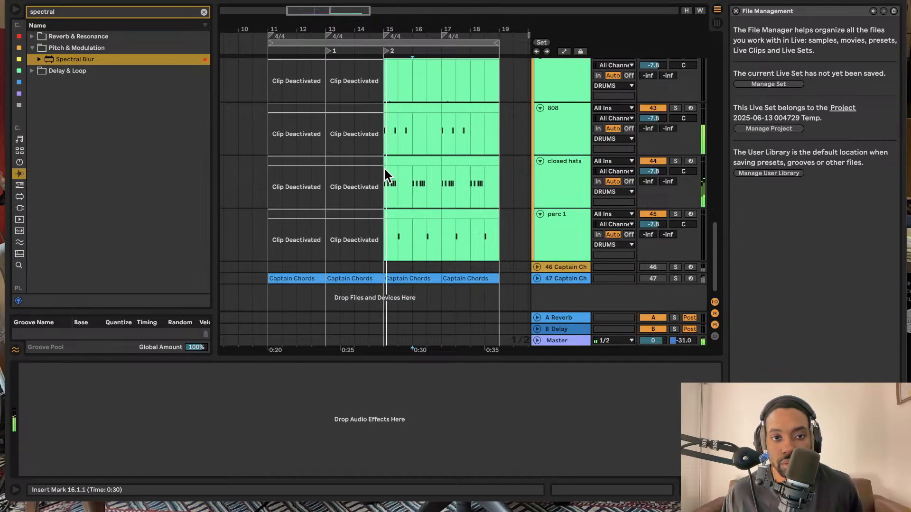
scroll(385, 169, "right", 3)
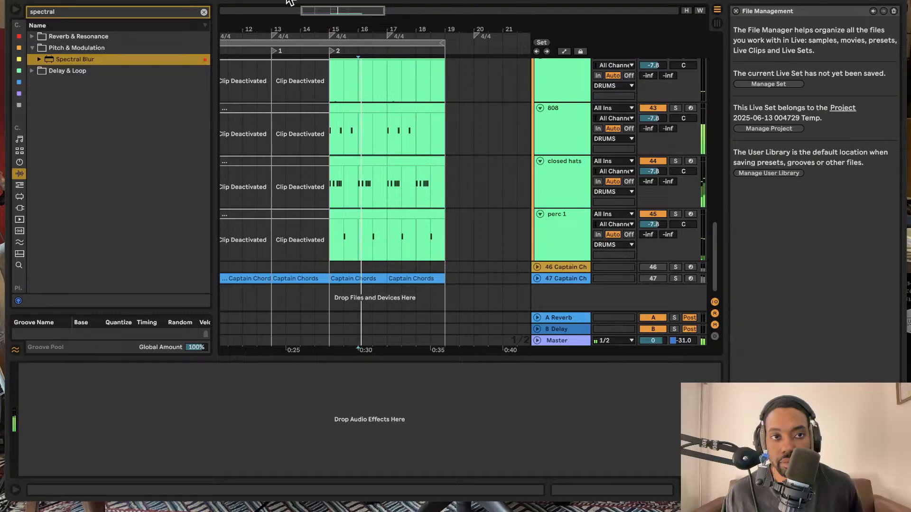
scroll(387, 136, "up", 4)
scroll(387, 137, "left", 3)
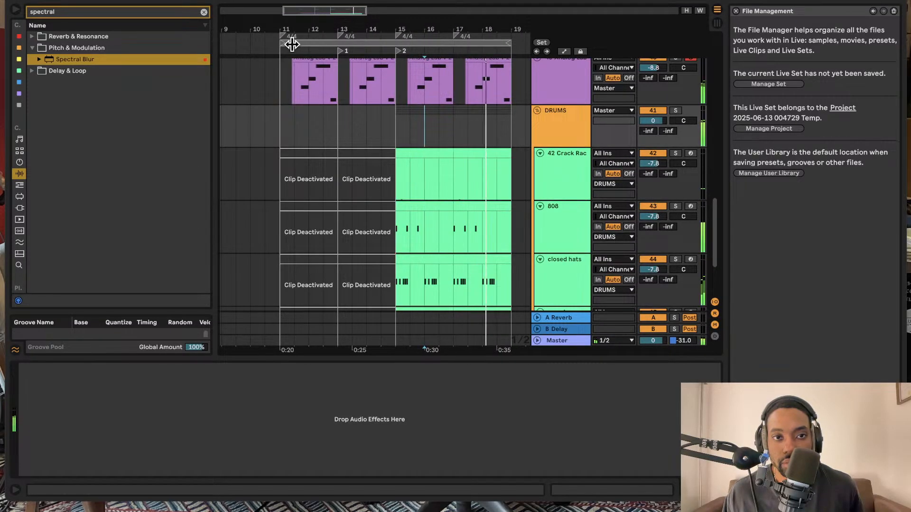
left_click_drag(292, 44, 397, 46)
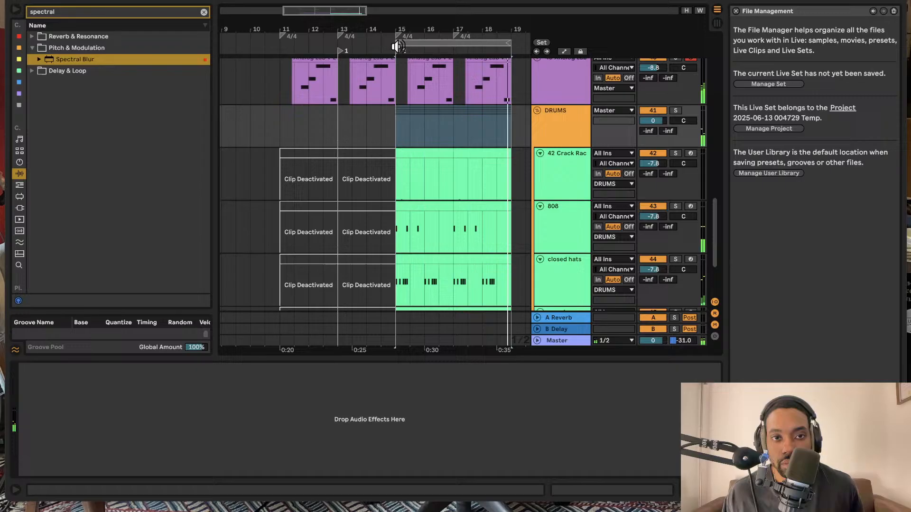
left_click(424, 43)
key("ctrl+d")
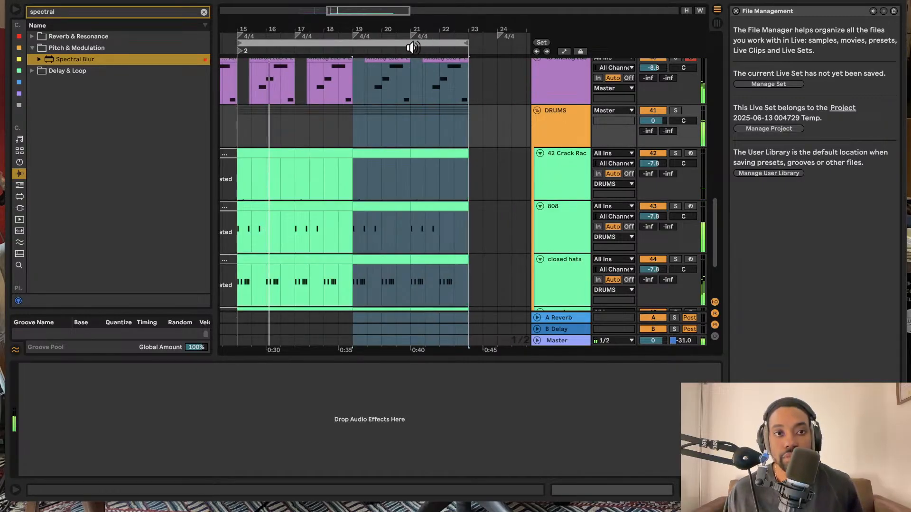
Add a locator with the default name at bar 19 and restart playback from locator 2
right_click(353, 52)
left_click(369, 82)
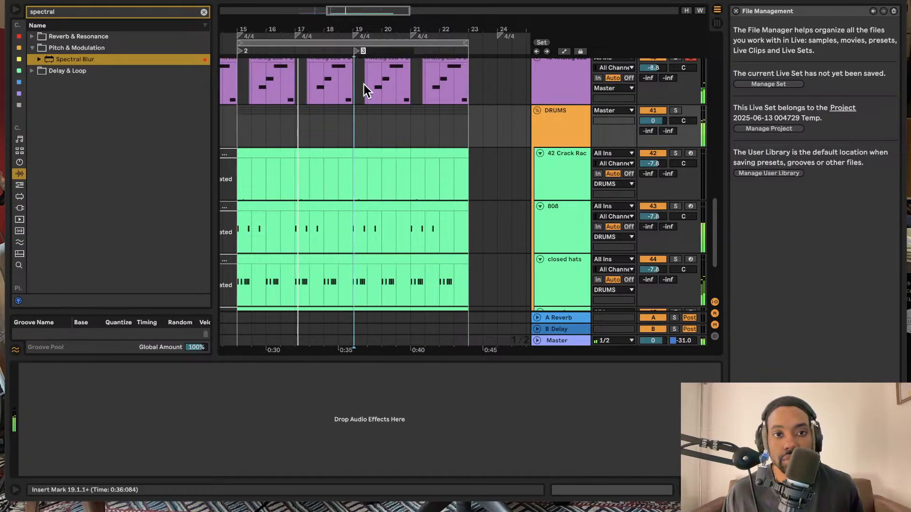
key("Return")
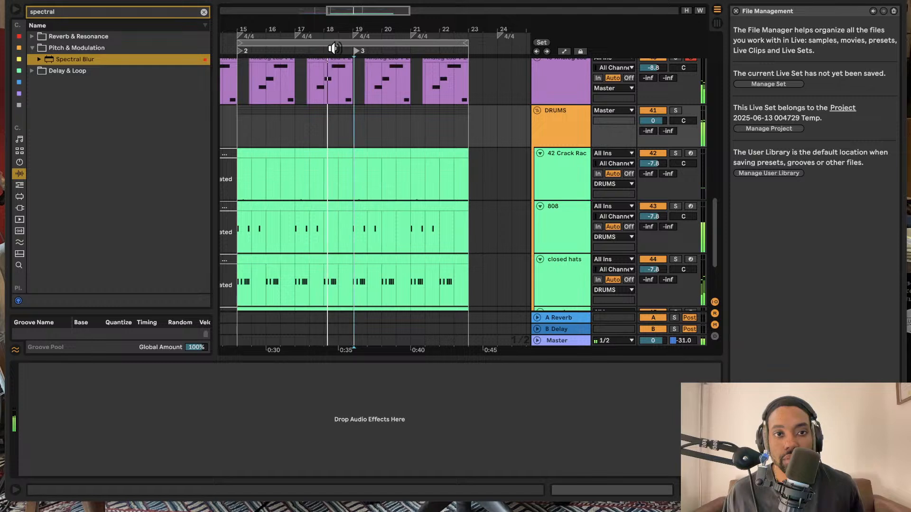
key("space")
key("space")
left_click(252, 52)
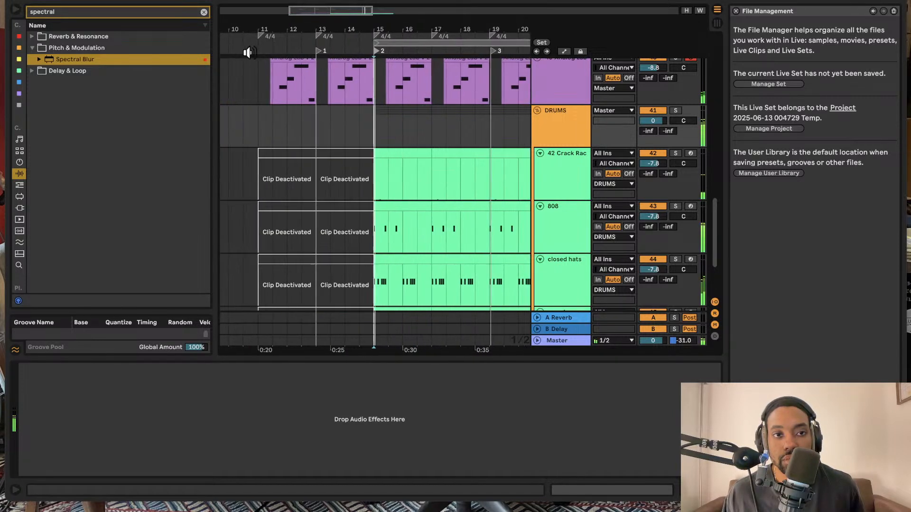
Extend the loop to span from bar 11 to bar 23
left_click_drag(362, 42, 249, 40)
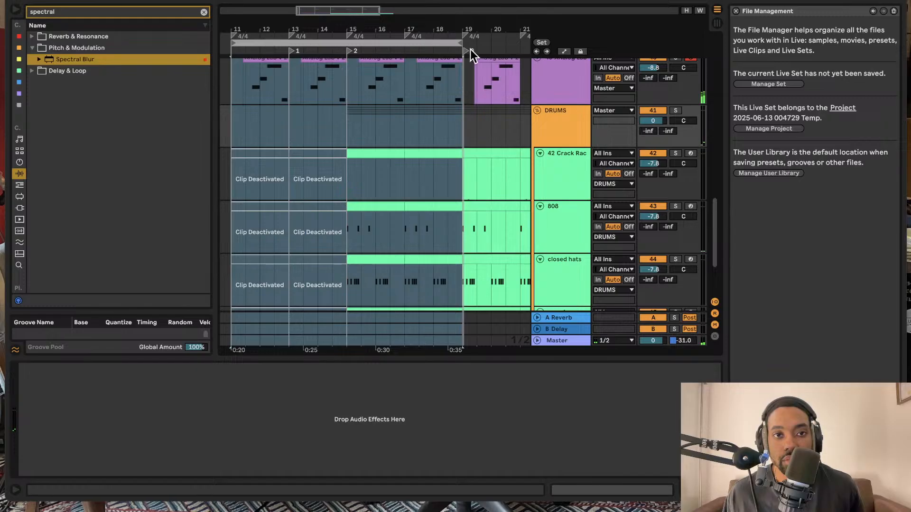
left_click_drag(457, 43, 493, 44)
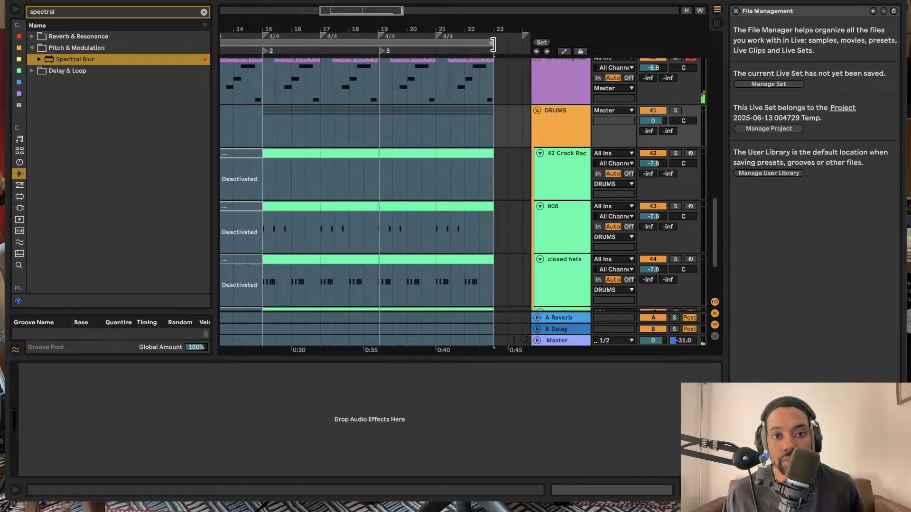
Mute the 40 Analog Lab track
scroll(464, 114, "down", 1)
scroll(467, 114, "up", 2)
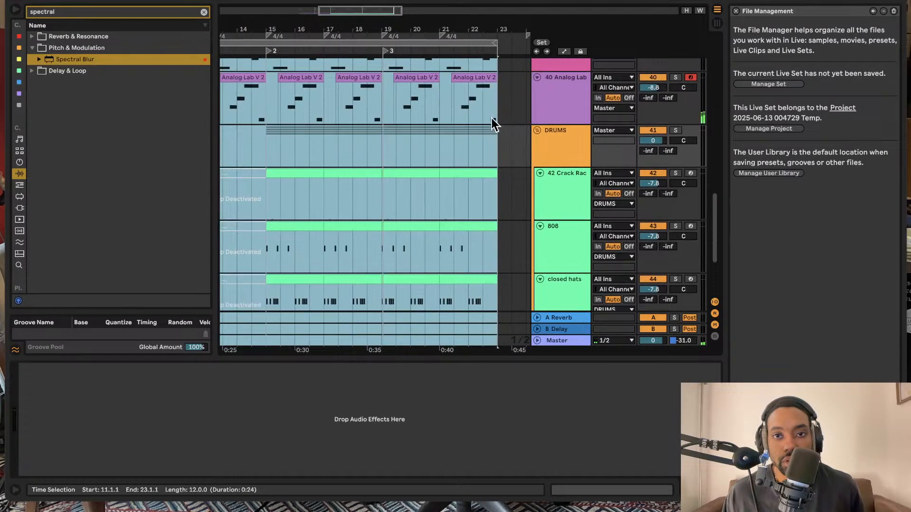
left_click(657, 81)
left_click(657, 81)
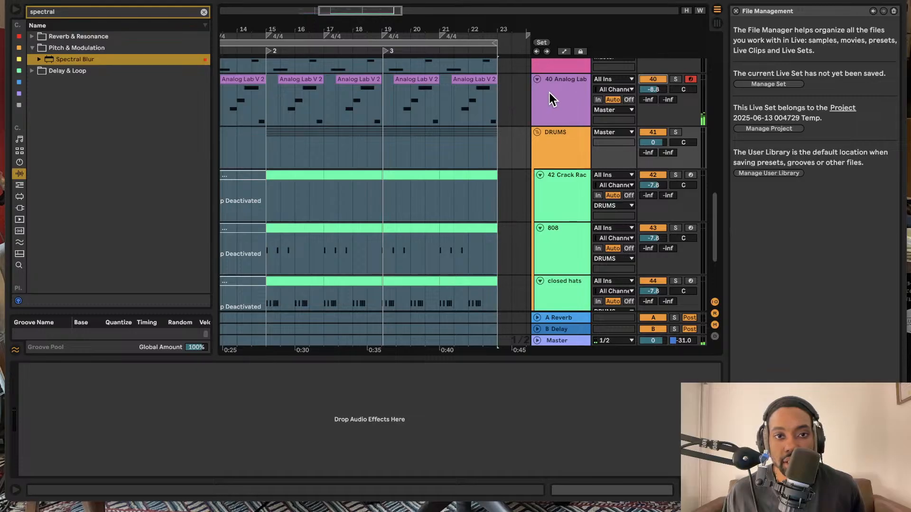
left_click(640, 81)
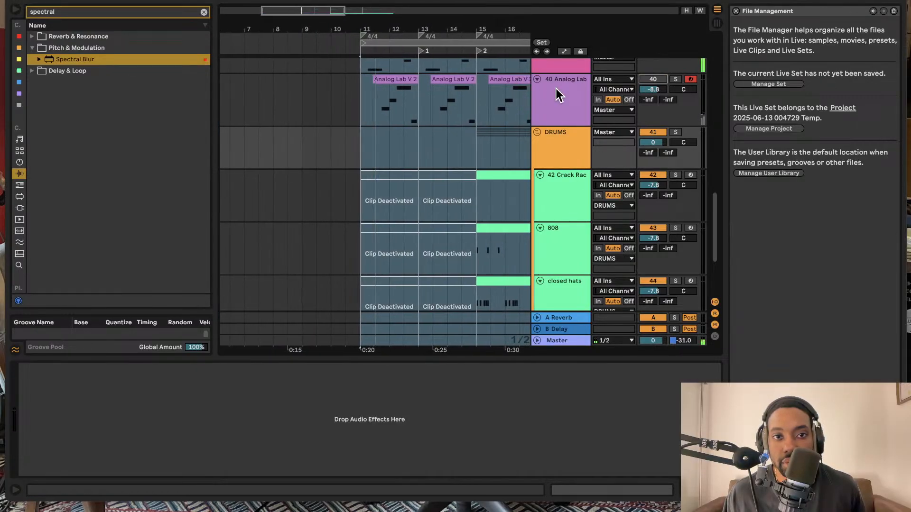
Open the 40 Analog Lab track's devices and show the Device On automation of Spectral Blur
left_click(556, 89)
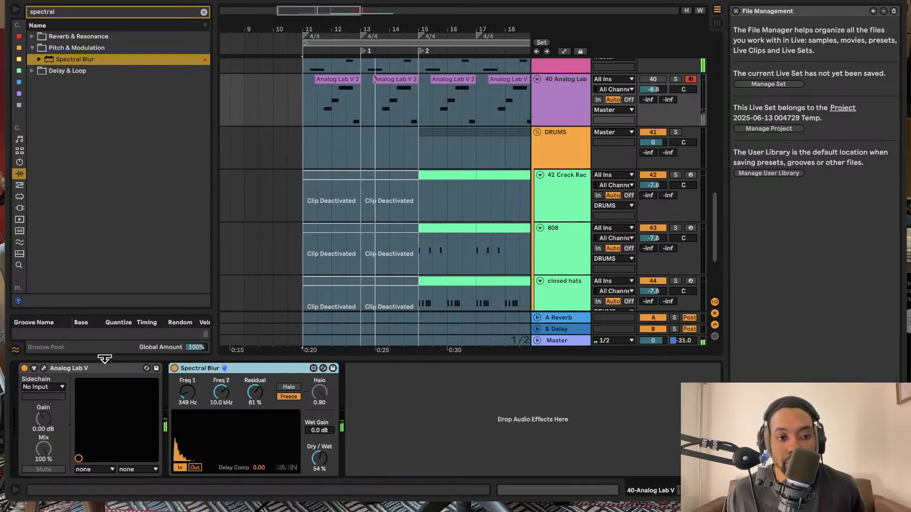
right_click(189, 394)
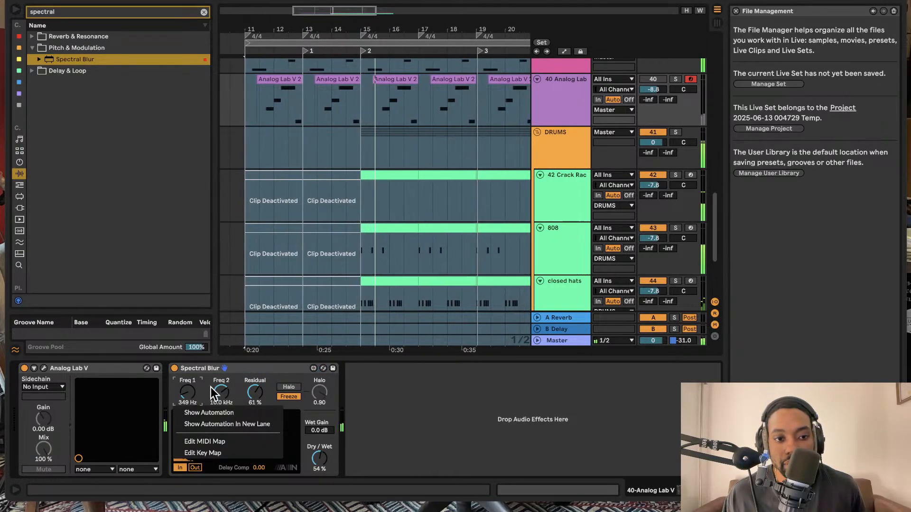
left_click(176, 369)
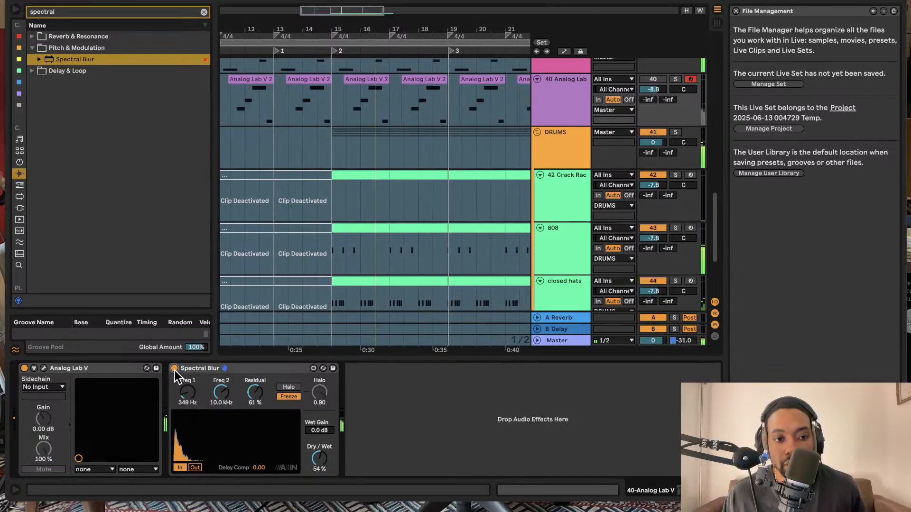
right_click(175, 369)
left_click(191, 376)
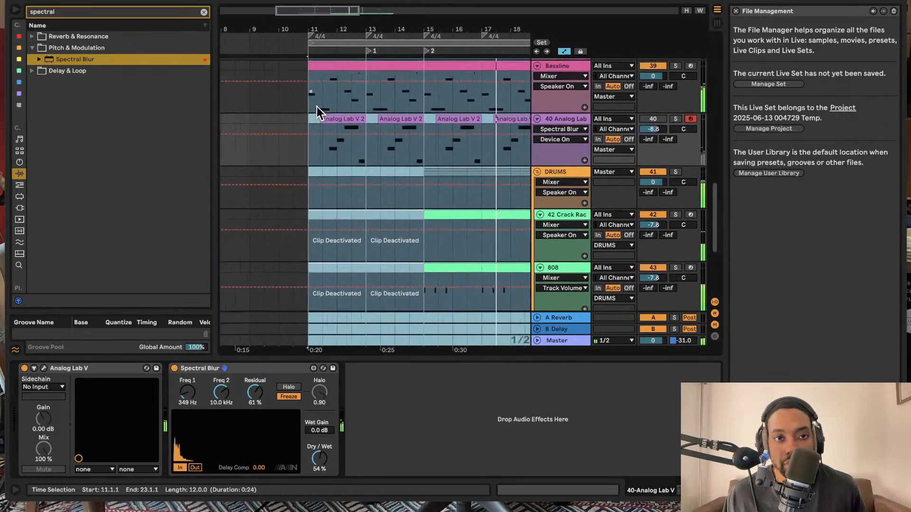
Automate Spectral Blur's Device On to switch off in the gaps between Analog Lab clips from bar 13, on at each clip, and off around bar 23
left_click(329, 136)
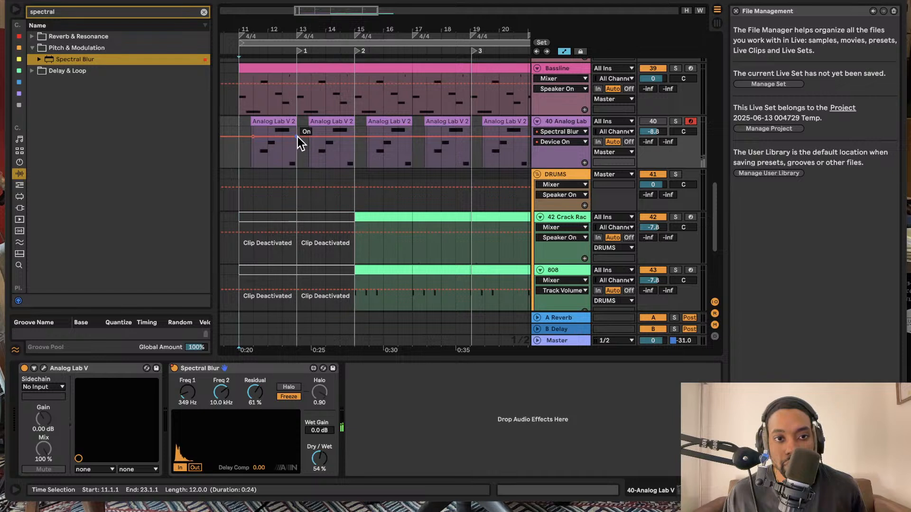
left_click_drag(297, 136, 331, 167)
left_click_drag(356, 139, 485, 136)
scroll(397, 150, "right", 5)
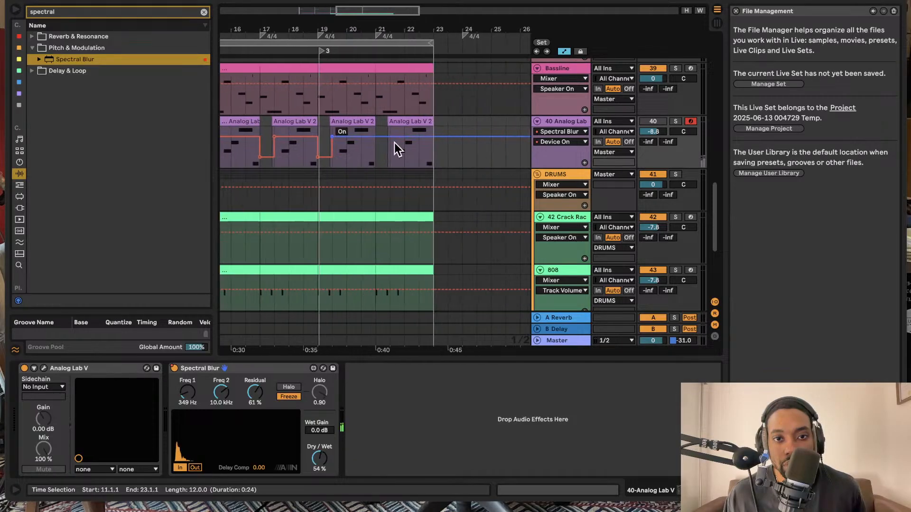
left_click_drag(375, 140, 385, 164)
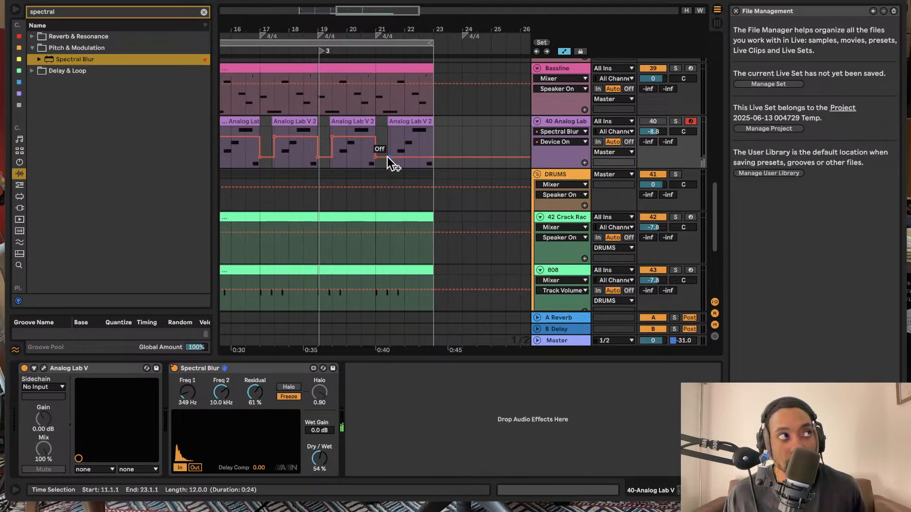
left_click(389, 157)
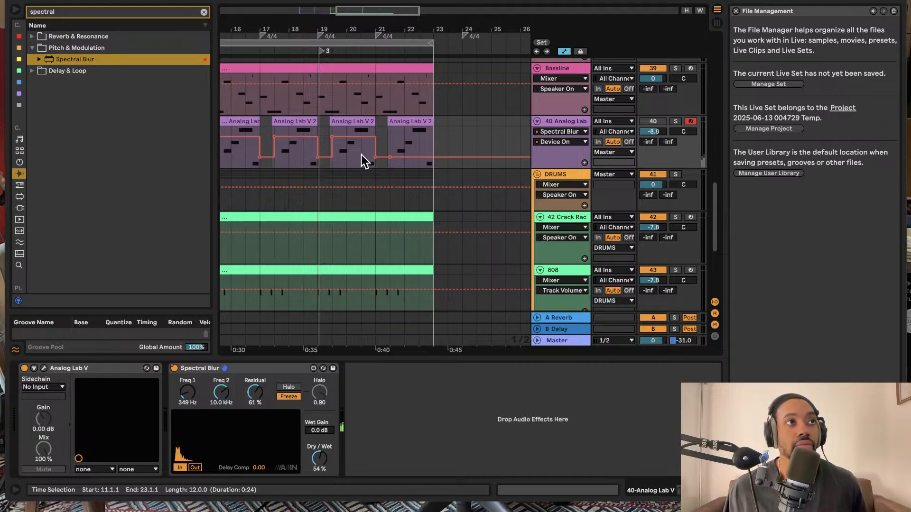
left_click_drag(389, 157, 436, 157)
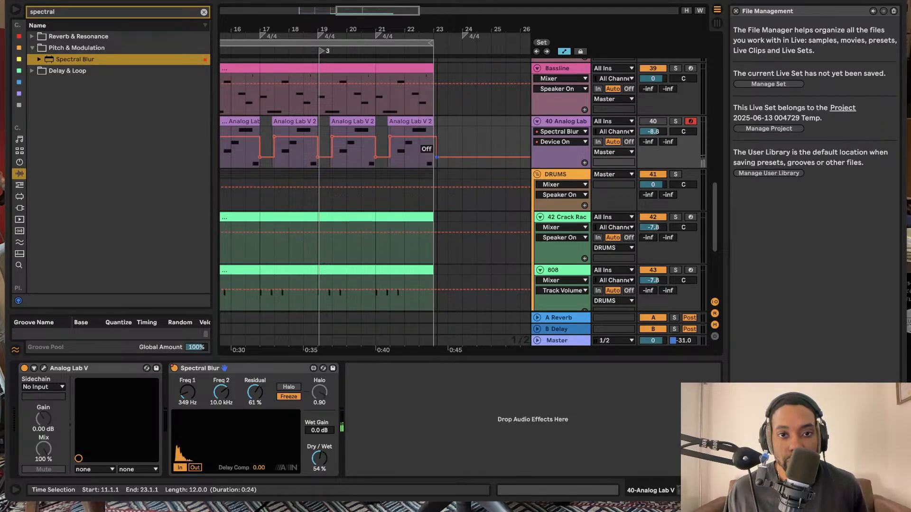
Play the loop from bar 11, unmute the 40 Analog Lab track and listen through towards bar 23
key("Left")
key("space")
scroll(442, 146, "right", 3)
scroll(441, 145, "down", 1)
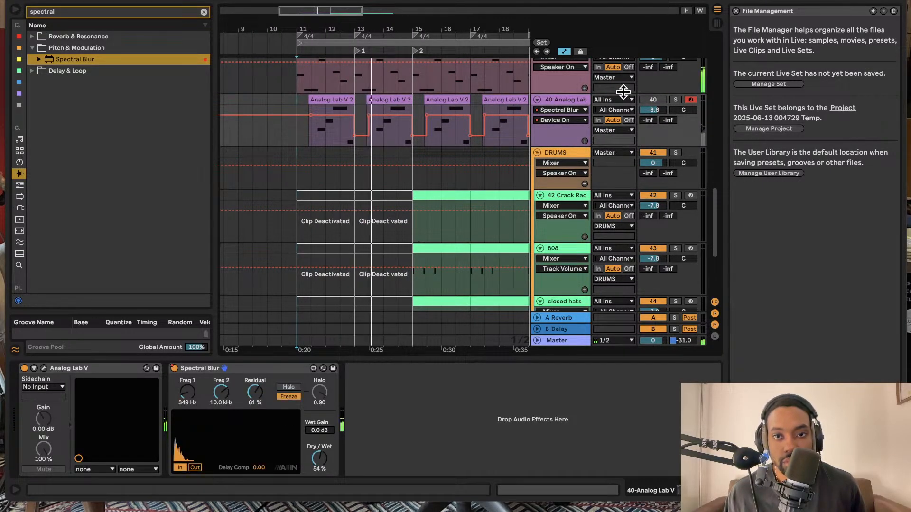
left_click(650, 101)
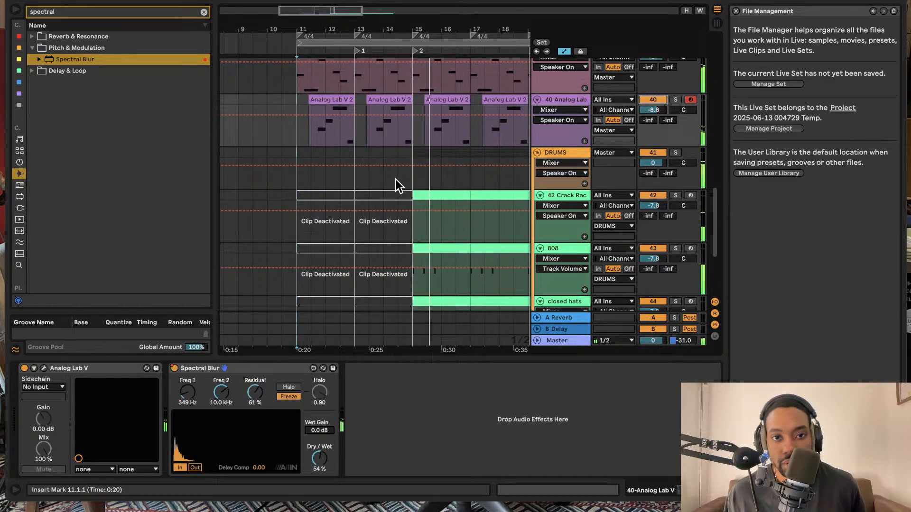
scroll(385, 135, "right", 4)
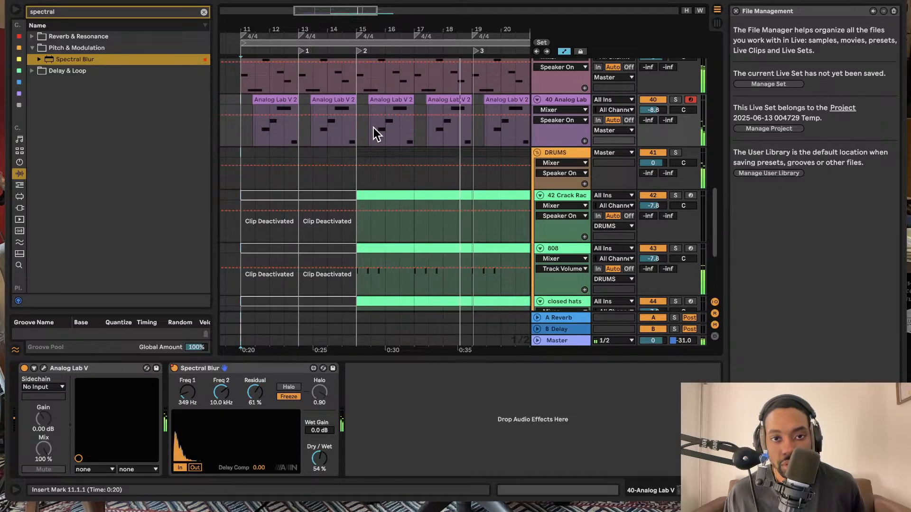
scroll(374, 127, "right", 5)
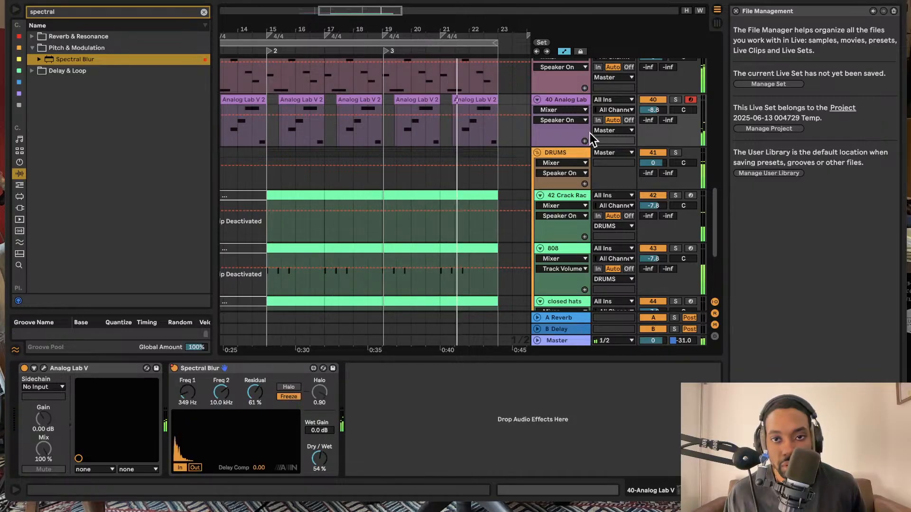
scroll(494, 110, "up", 1)
scroll(494, 110, "up", 1)
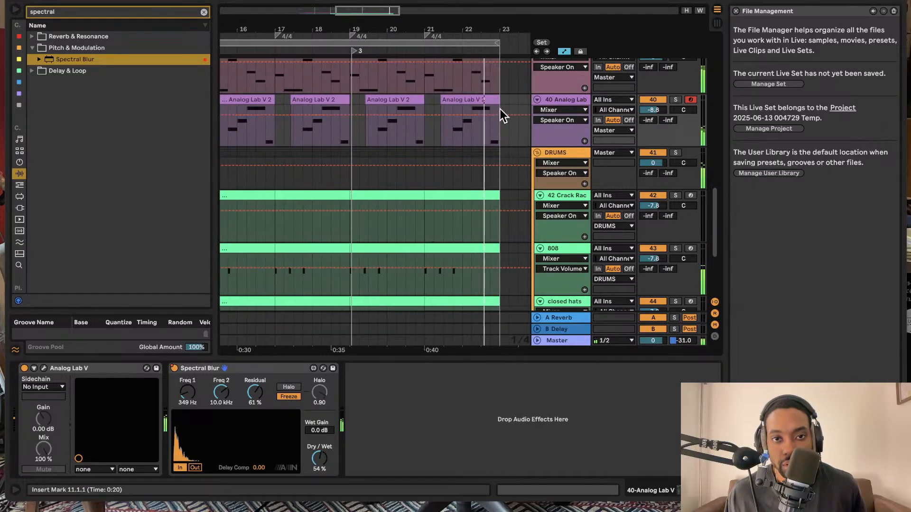
Hide the automation lanes and select the 40 Analog Lab track
left_click(284, 1)
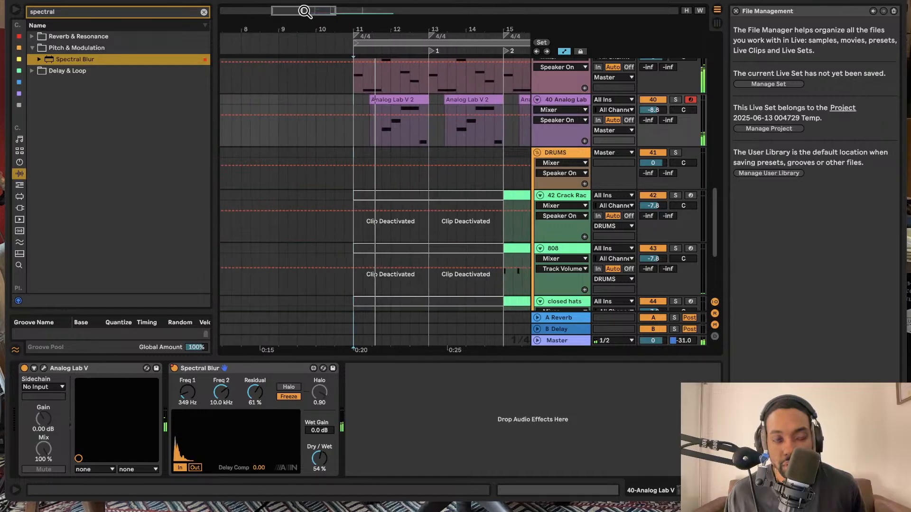
left_click(564, 51)
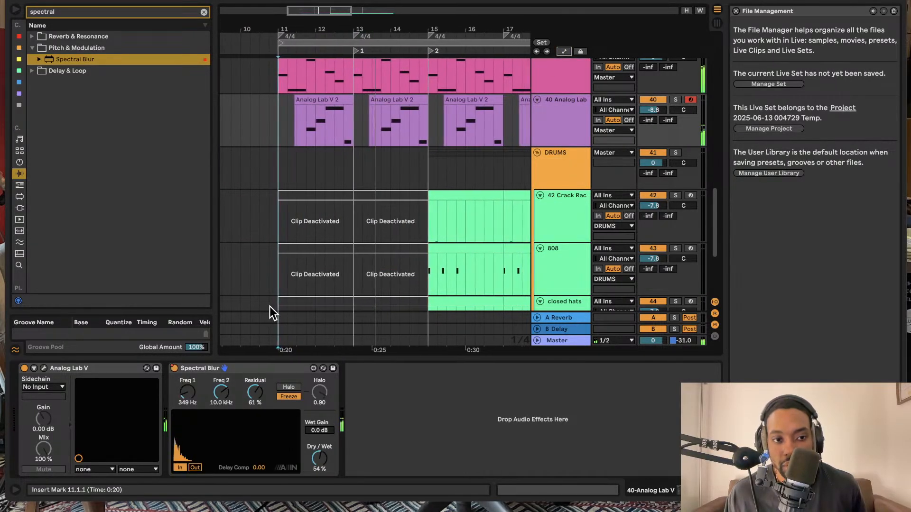
left_click(567, 123)
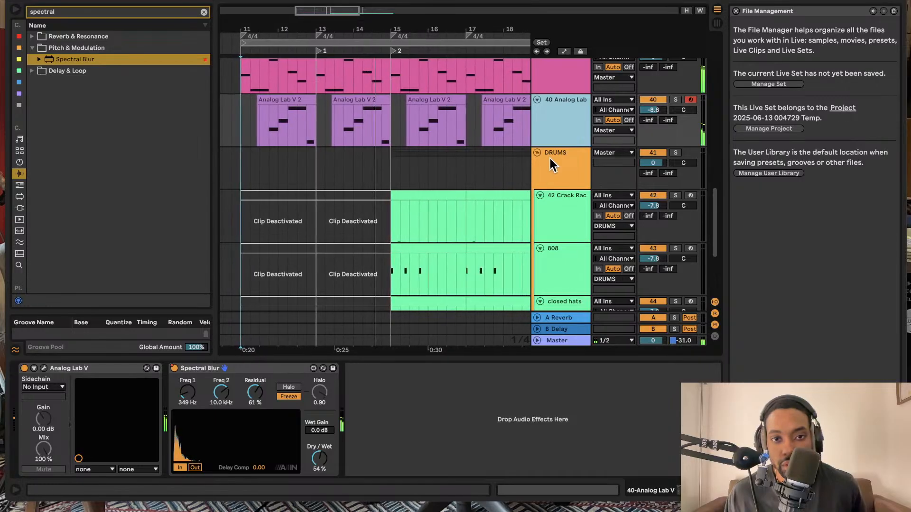
left_click(563, 140)
scroll(515, 179, "up", 2)
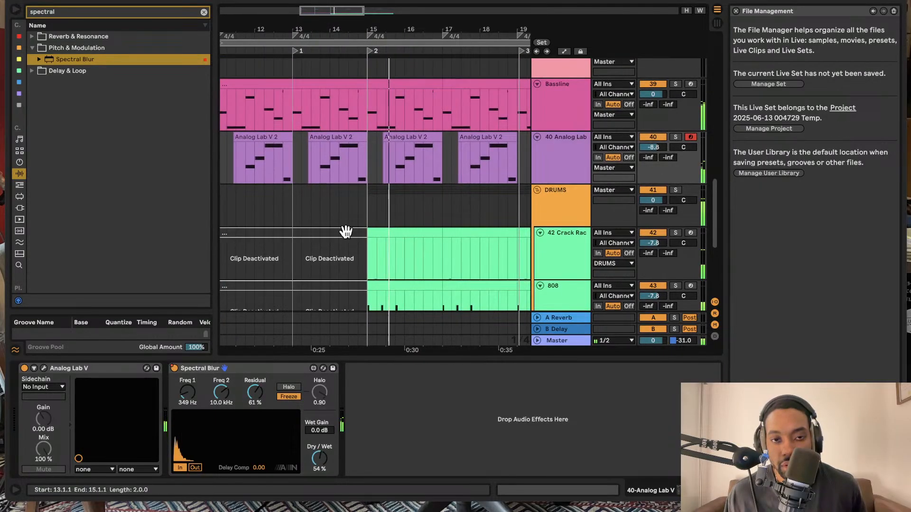
scroll(387, 212, "down", 5)
scroll(384, 212, "down", 2)
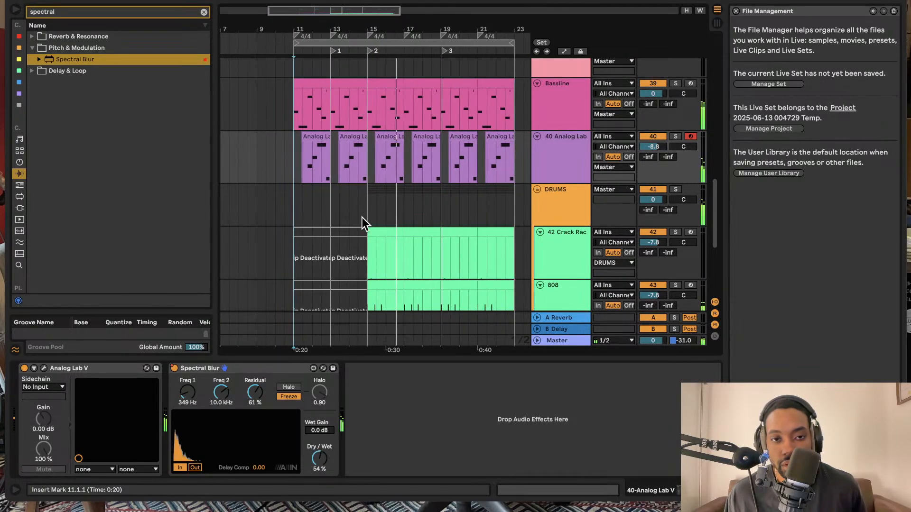
scroll(353, 218, "down", 2)
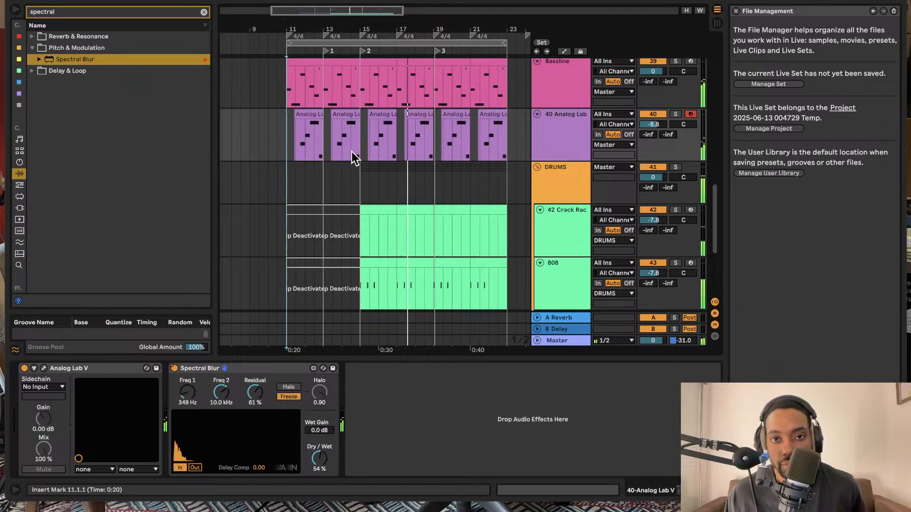
Search the audio effects for AUTO and add Auto Pan after Spectral Blur on the 40 Analog Lab track
left_click(19, 207)
key("super+a")
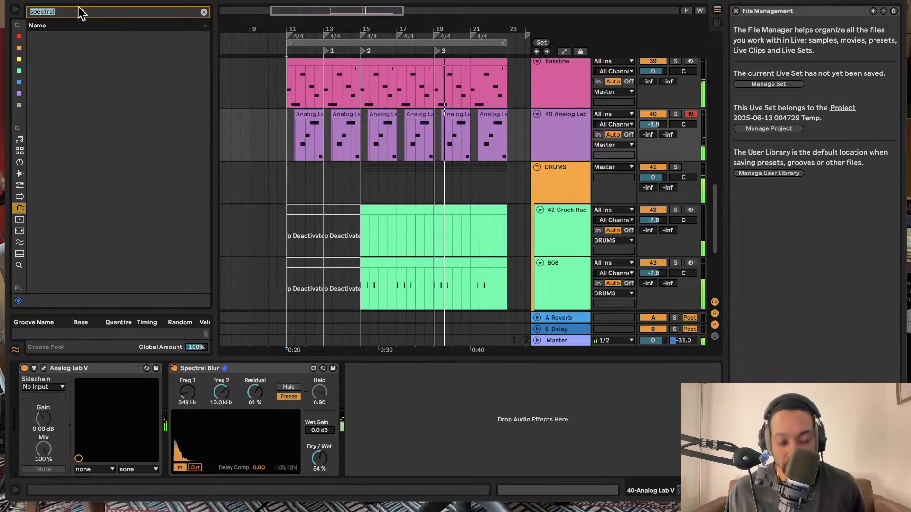
key("BackSpace")
type("AUTO")
left_click(40, 48)
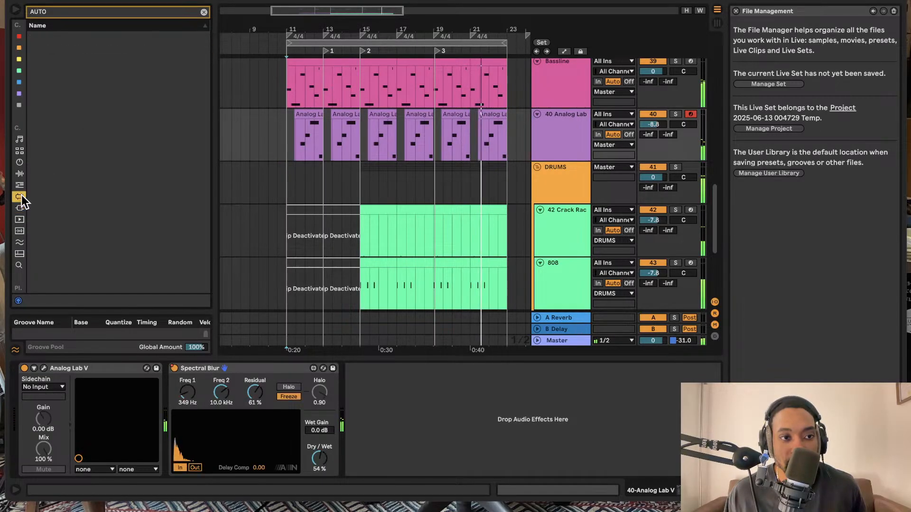
left_click(19, 174)
left_click_drag(69, 60, 488, 109)
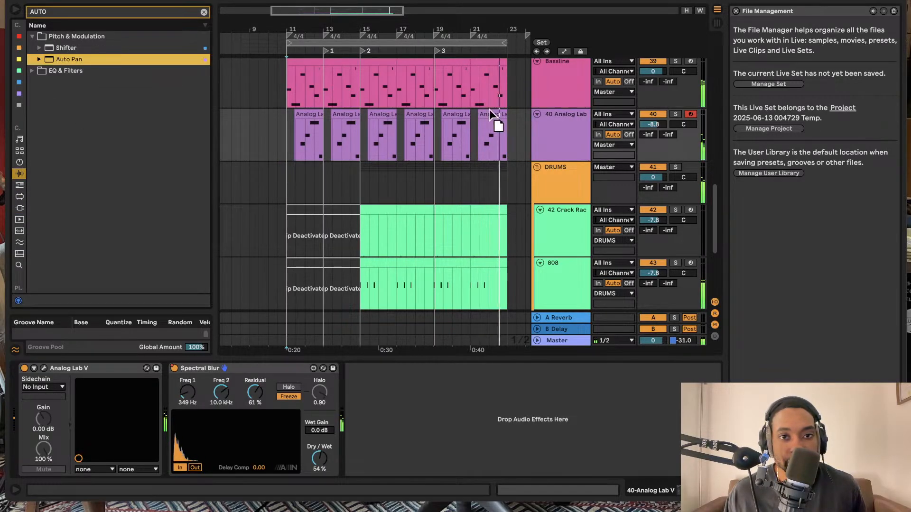
left_click_drag(332, 366, 363, 425)
Solo the 40 Analog Lab track while setting Auto Pan's Amount to 54.0 %, and unsolo it
key("space")
key("space")
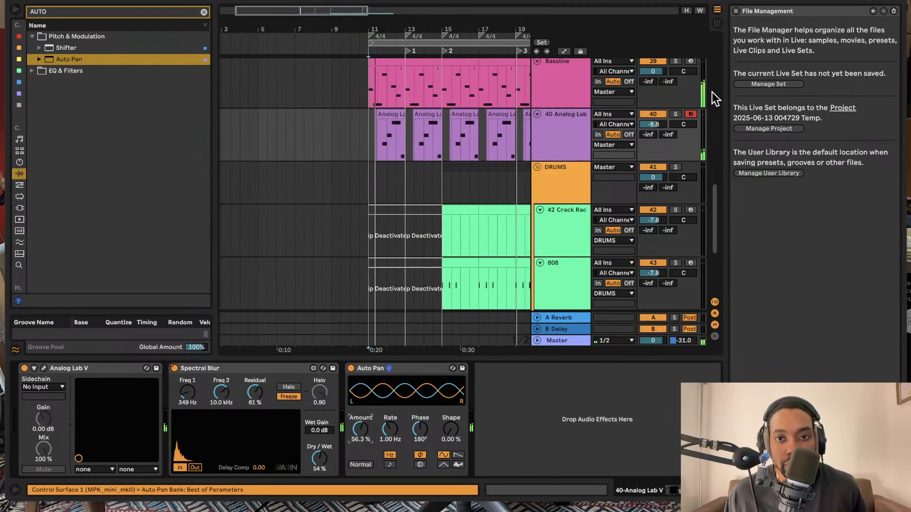
left_click(676, 114)
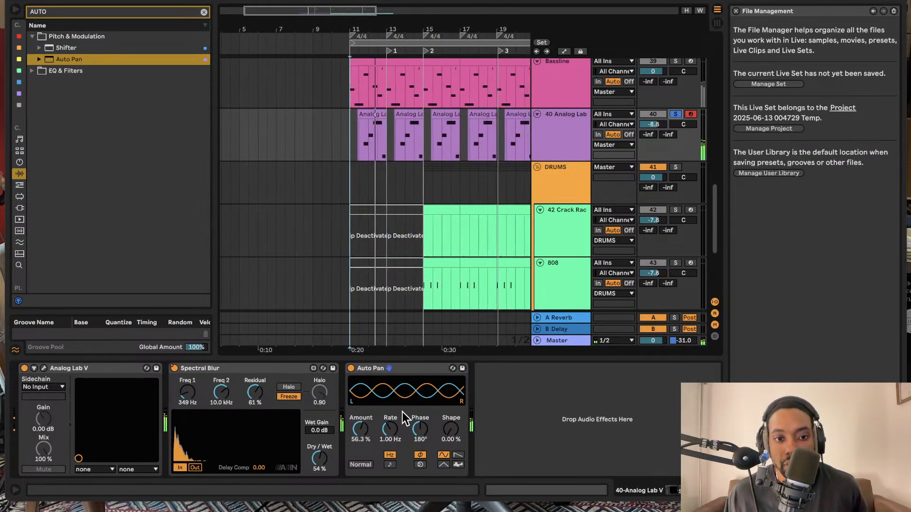
left_click_drag(361, 430, 361, 425)
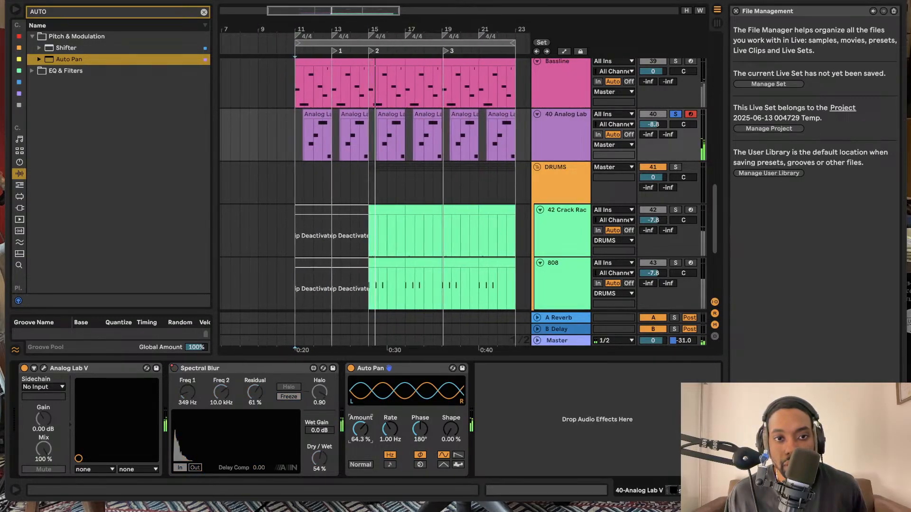
left_click_drag(361, 430, 361, 436)
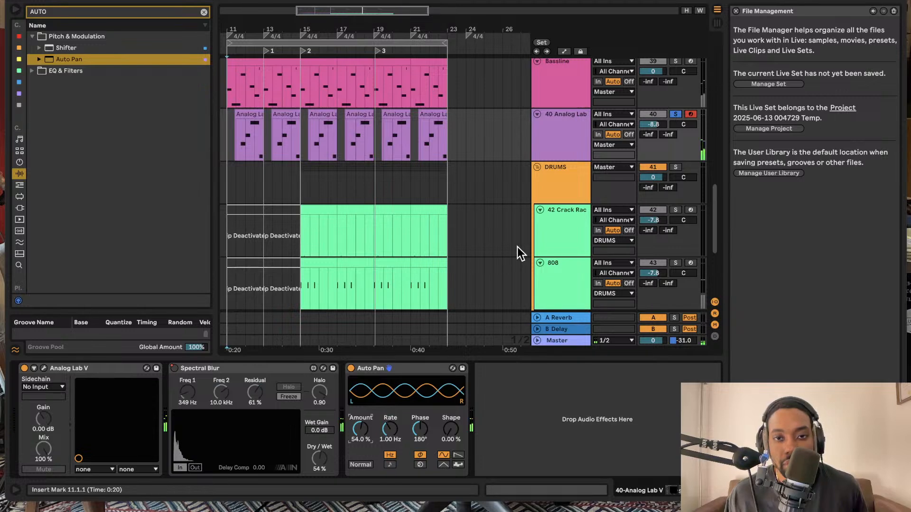
left_click(676, 115)
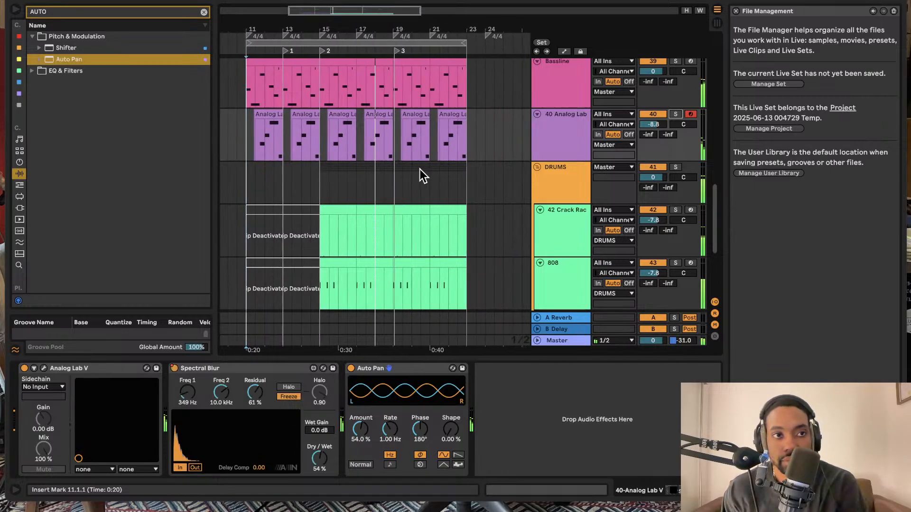
Duplicate the looped section from bar 11 to bar 23 across all tracks and add a locator at bar 23
left_click(329, 41)
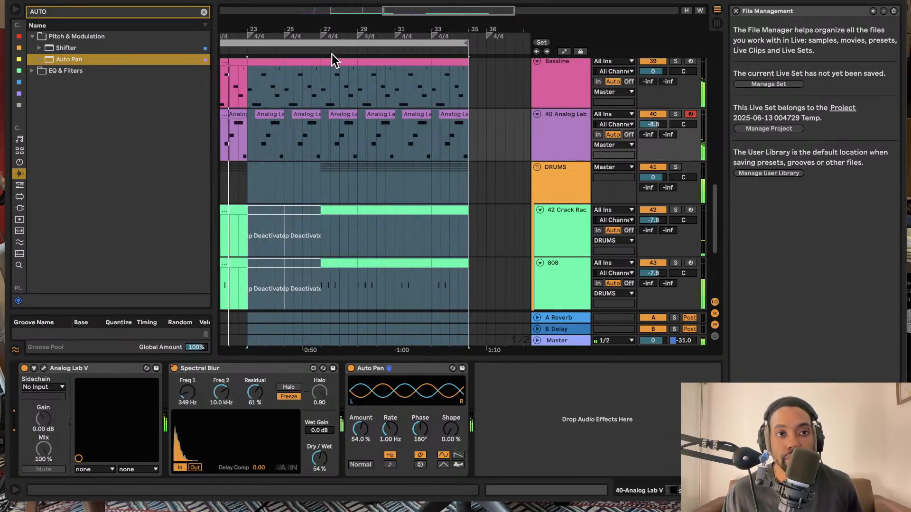
key("ctrl+d")
right_click(302, 51)
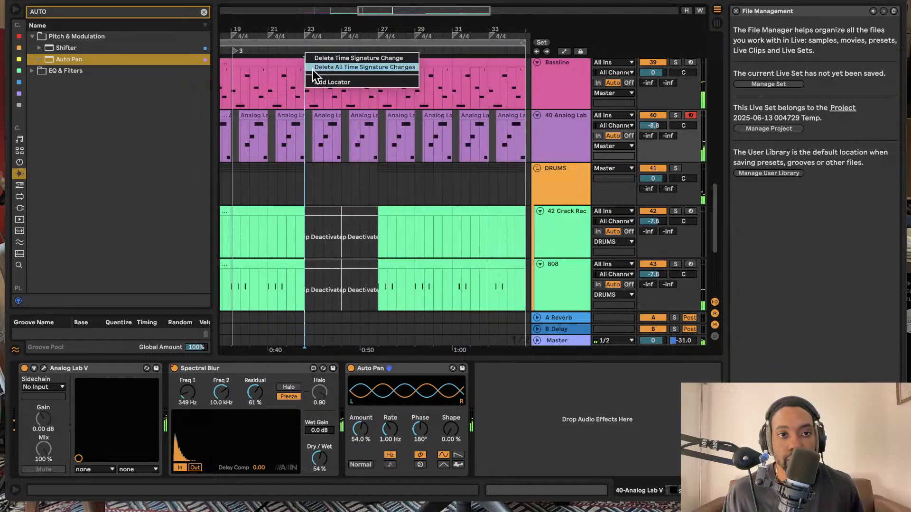
left_click(317, 80)
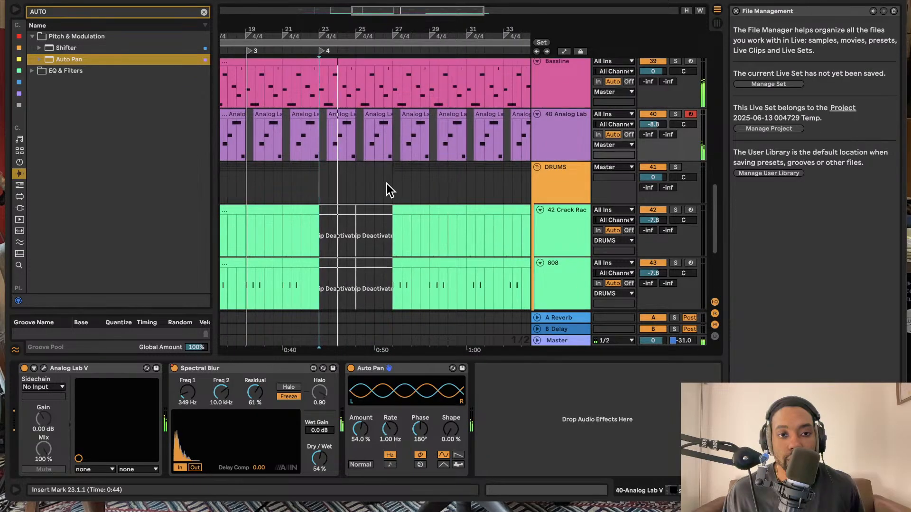
Examine the drum, bassline and Analog Lab tracks in the duplicated section from bar 23 to bar 35 during playback
scroll(386, 184, "down", 5)
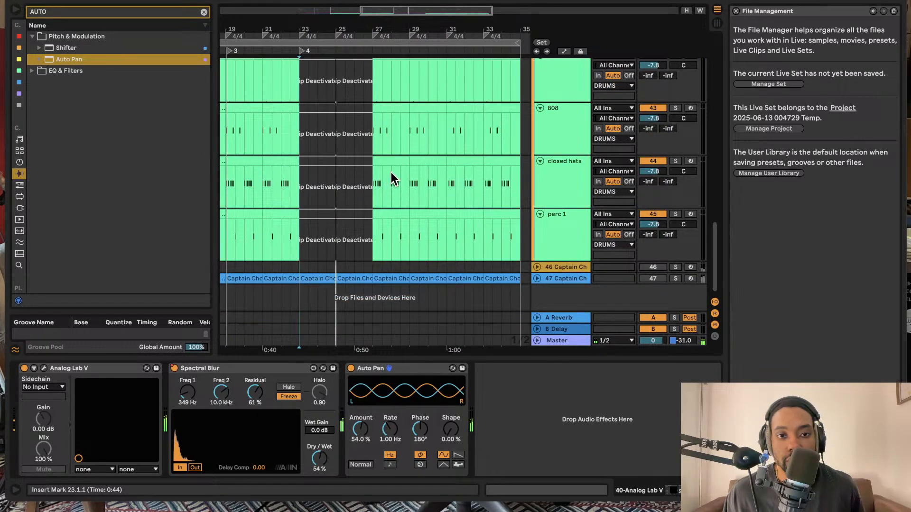
scroll(392, 169, "up", 3)
scroll(391, 170, "down", 3)
scroll(391, 170, "up", 3)
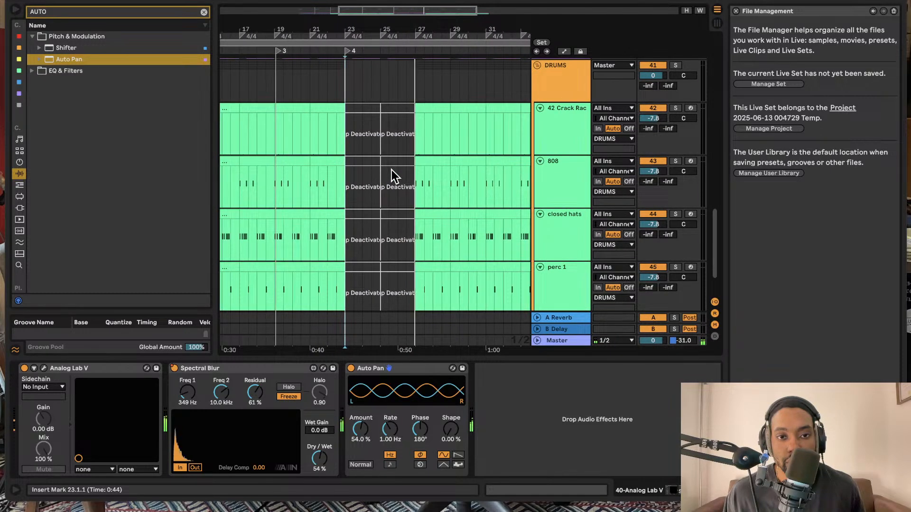
scroll(391, 170, "right", 3)
scroll(392, 170, "up", 1)
scroll(392, 170, "down", 3)
scroll(391, 170, "left", 2)
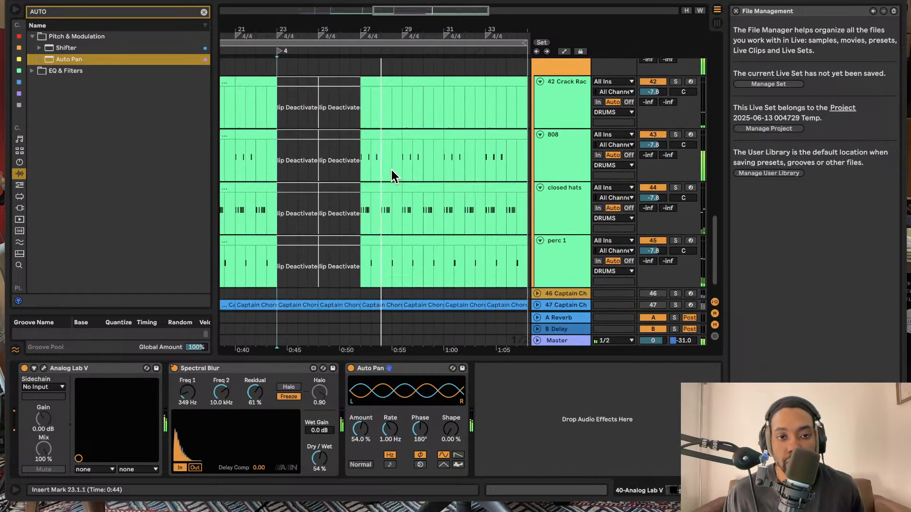
scroll(391, 170, "up", 5)
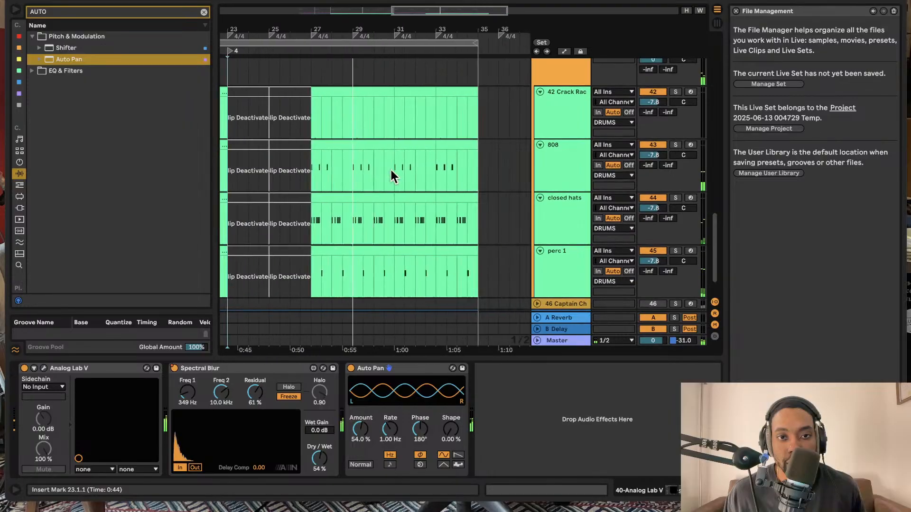
scroll(391, 170, "right", 3)
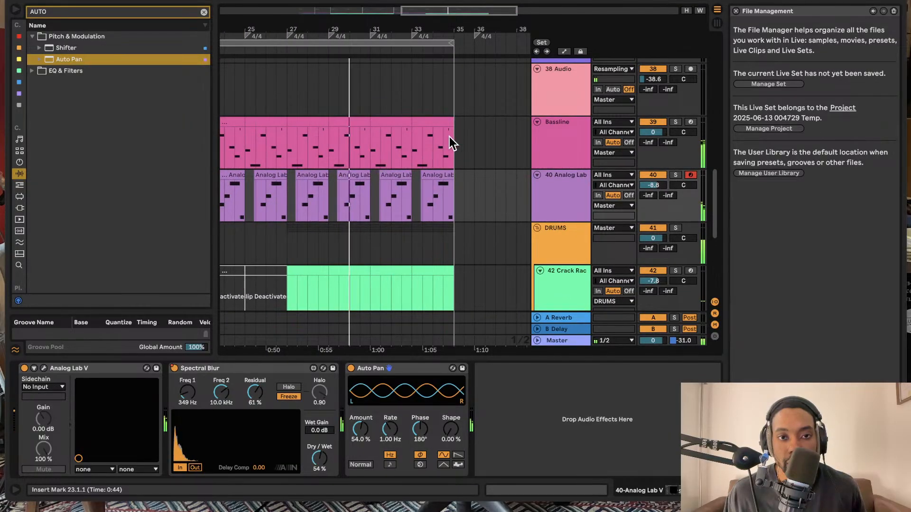
scroll(436, 128, "left", 5)
scroll(423, 120, "up", 2)
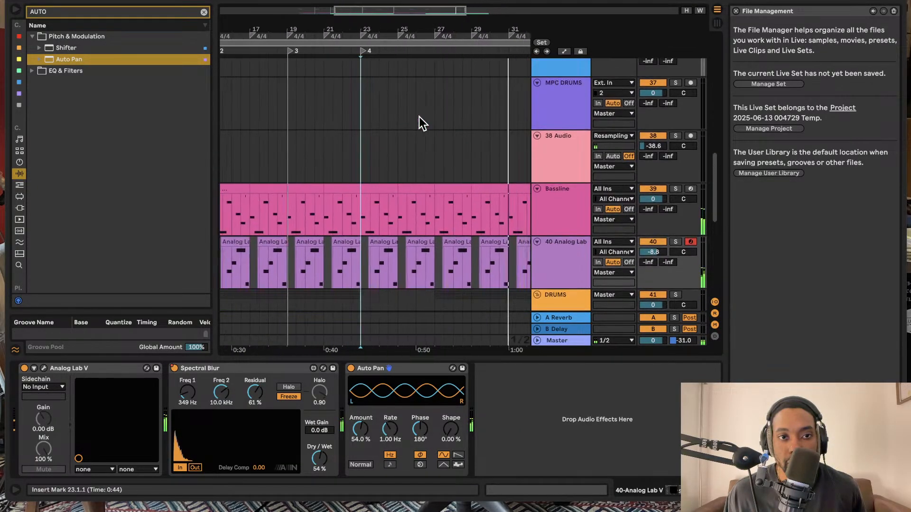
Rename the locator at bar 23 as C
scroll(419, 116, "down", 5)
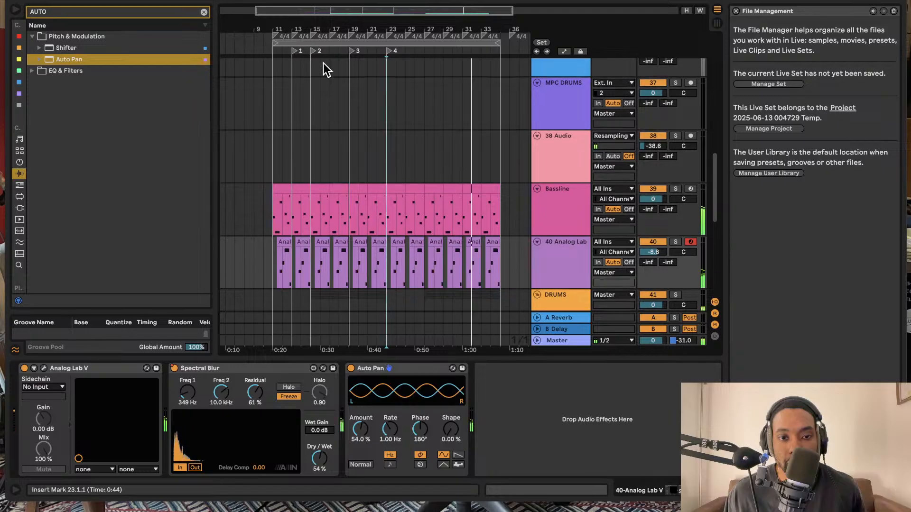
scroll(355, 67, "down", 3)
right_click(388, 52)
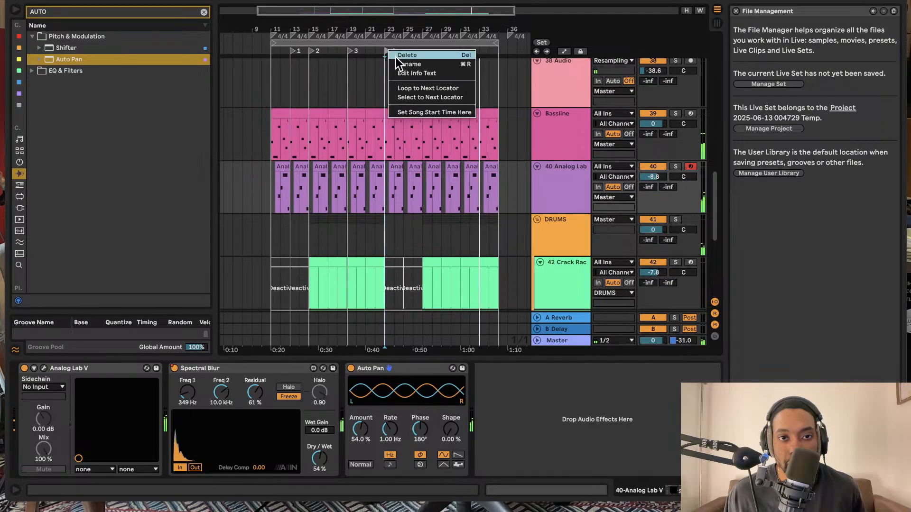
left_click(398, 63)
type("C")
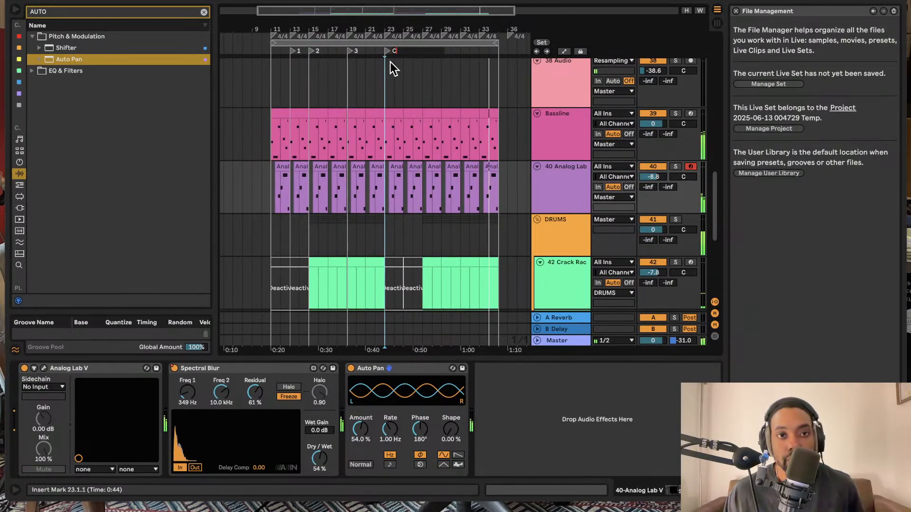
Rename the locator at bar 15 as B
left_click(315, 52)
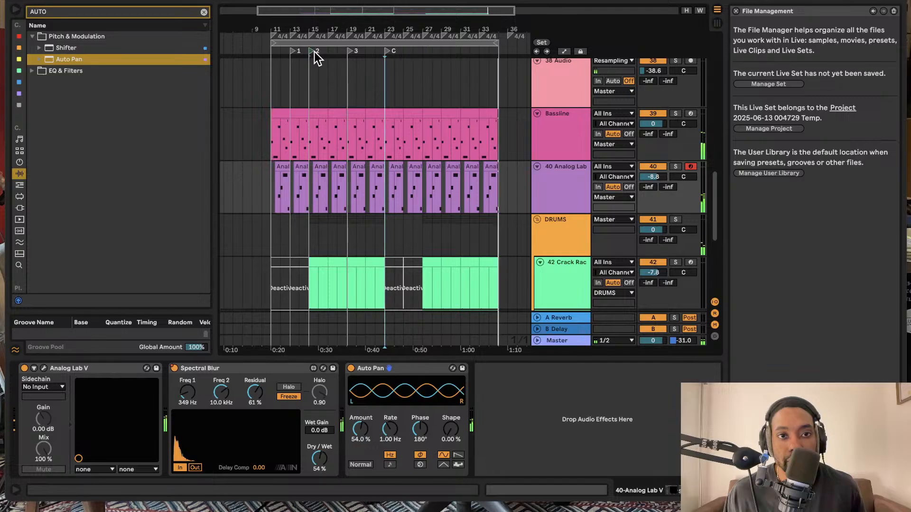
right_click(358, 54)
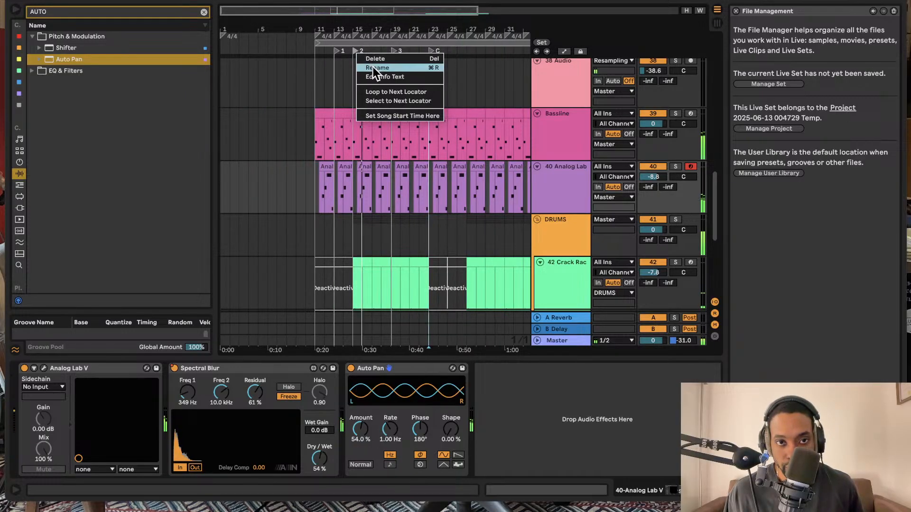
left_click(373, 67)
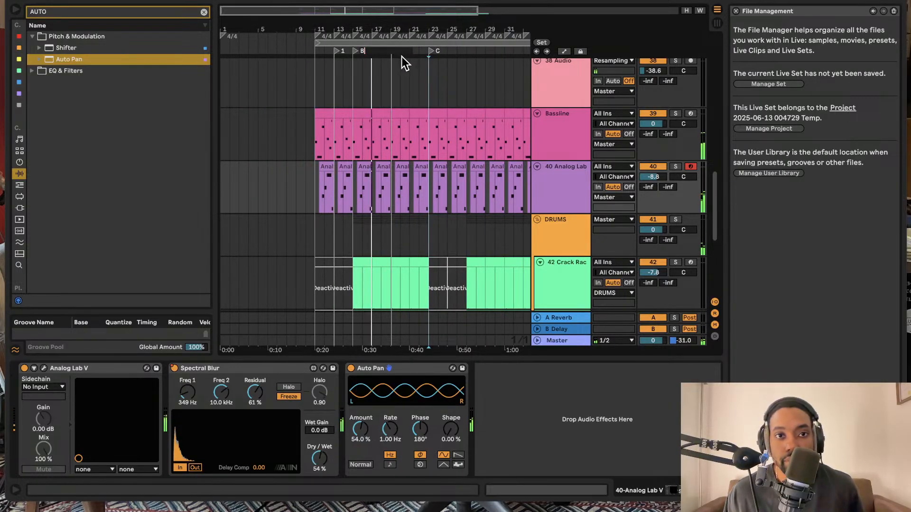
key("Return")
Rename the locator at bar 13 as A
left_click(395, 54)
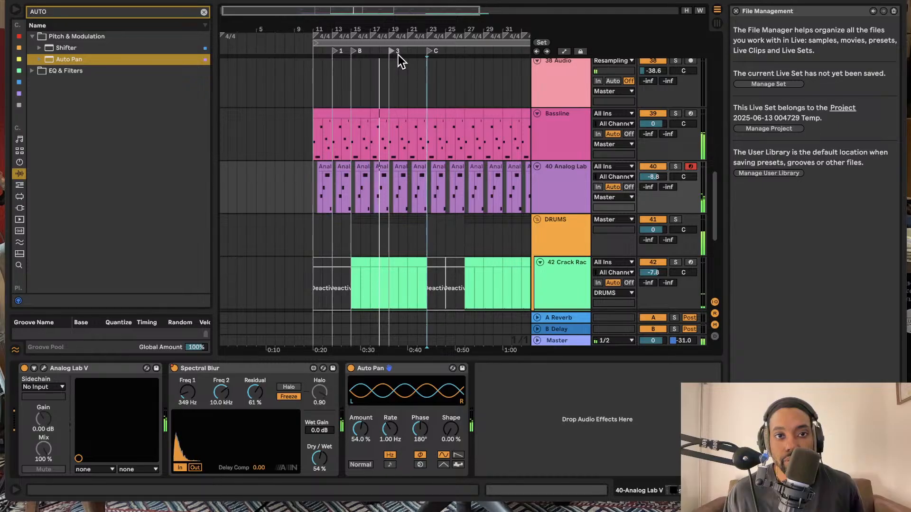
left_click(393, 65)
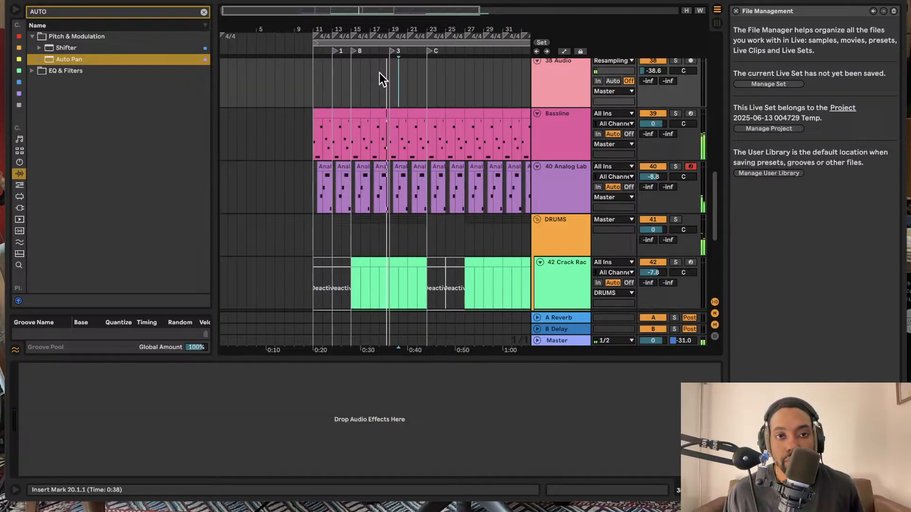
right_click(336, 53)
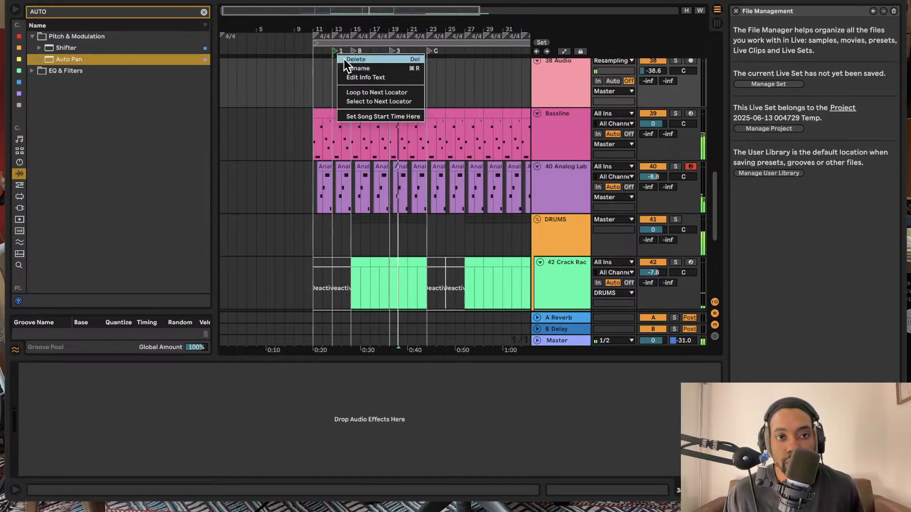
left_click(348, 68)
type("A")
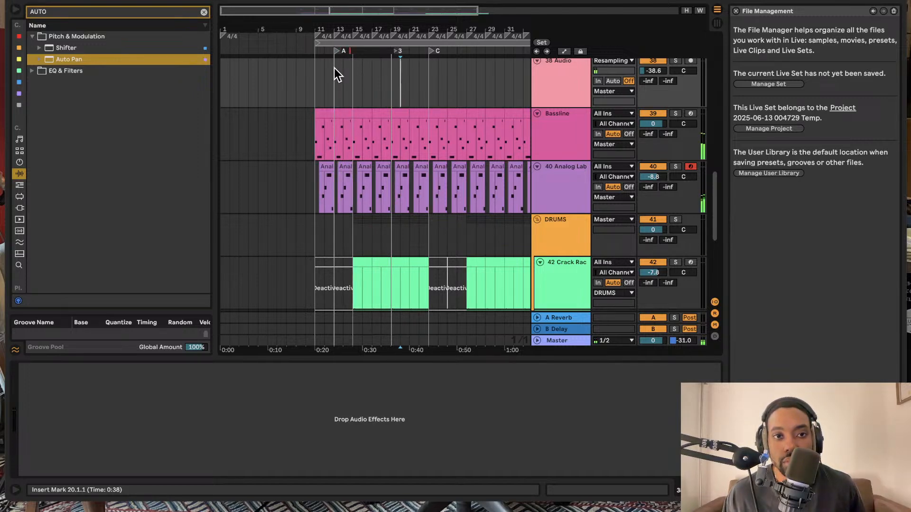
key("Return")
Move locator A to bar 11, where the arrangement's clips begin
left_click(316, 73)
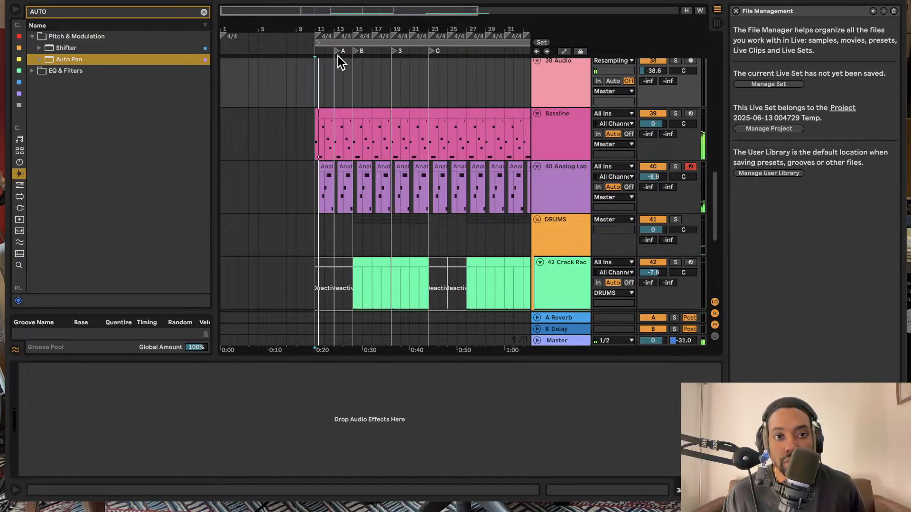
scroll(343, 71, "down", 3)
scroll(342, 80, "up", 3)
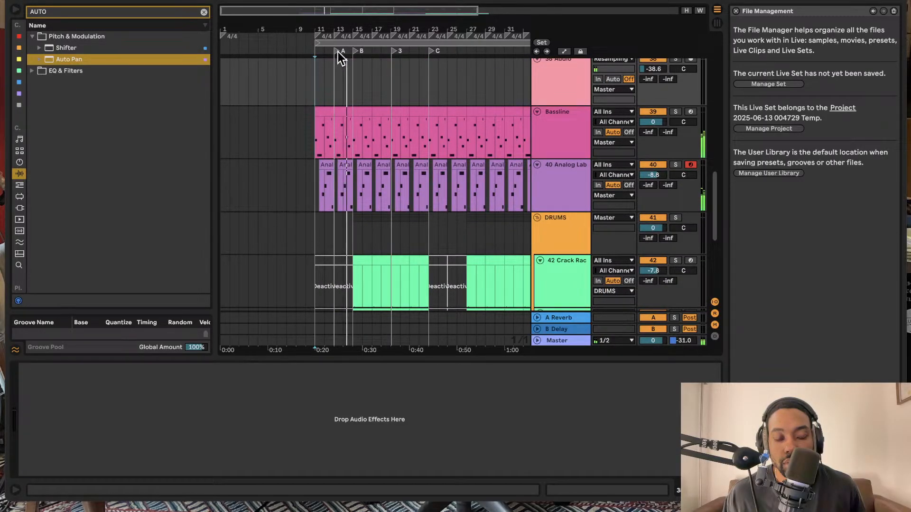
left_click_drag(337, 52, 320, 52)
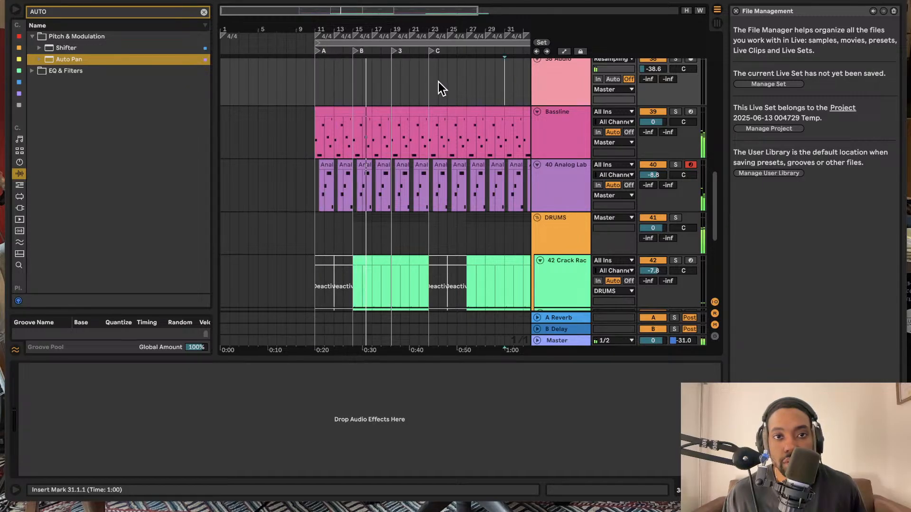
left_click(465, 74)
scroll(454, 81, "up", 3)
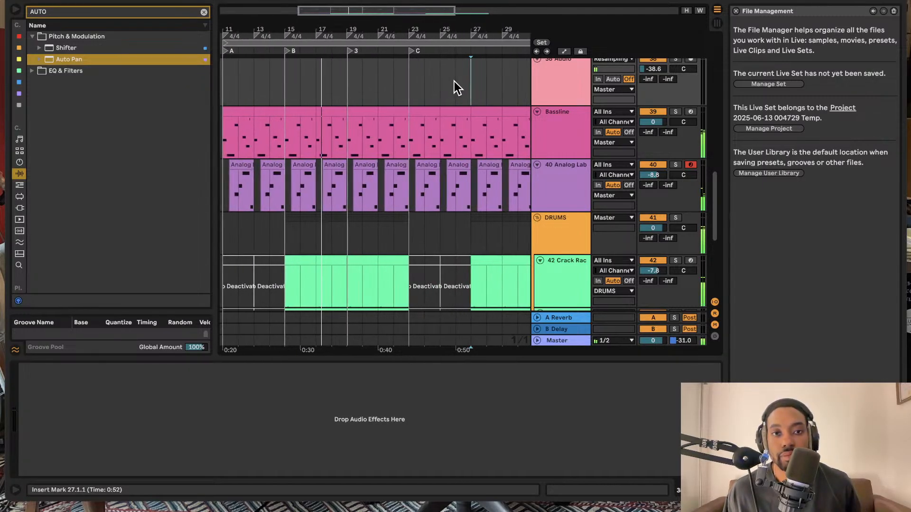
scroll(454, 81, "up", 5)
scroll(297, 107, "left", 4)
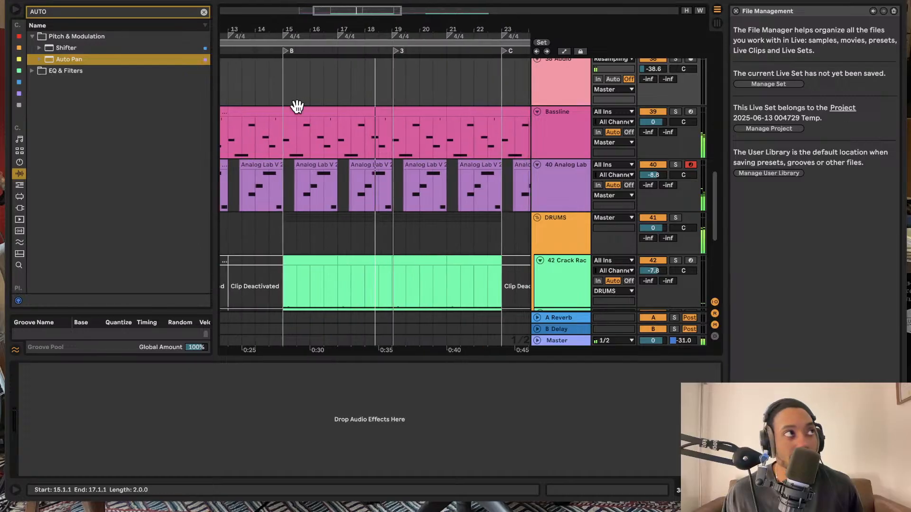
Follow playback from section B past section C, examining the bass, Analog Lab and drum clips up to the arrangement's end
scroll(315, 105, "right", 2)
scroll(321, 107, "down", 3)
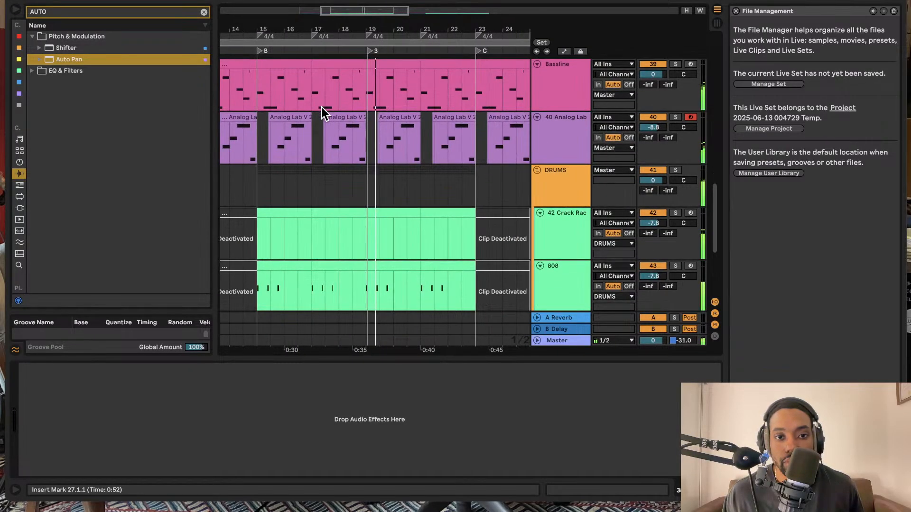
scroll(322, 108, "down", 3)
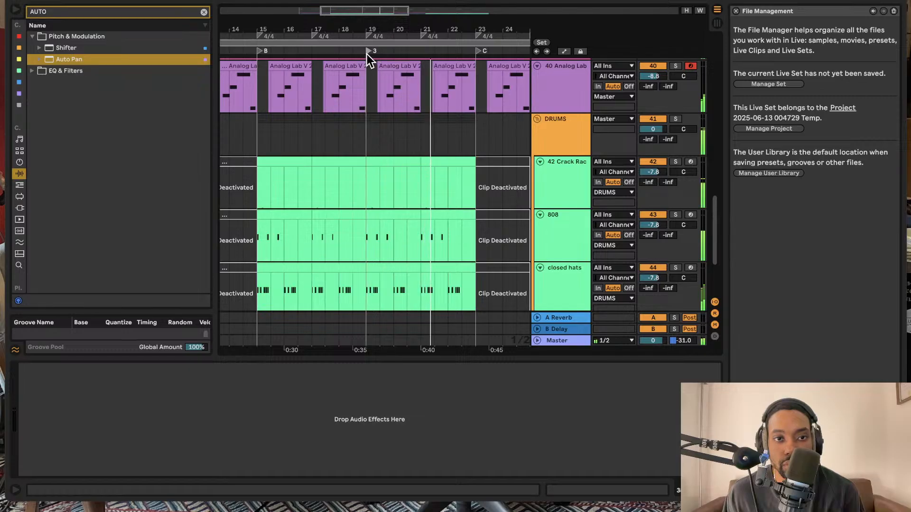
scroll(401, 119, "right", 3)
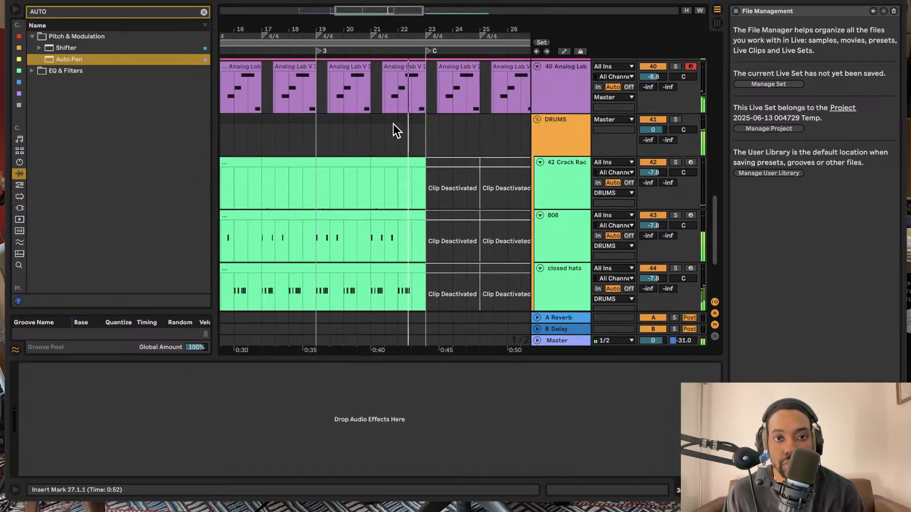
scroll(400, 121, "right", 2)
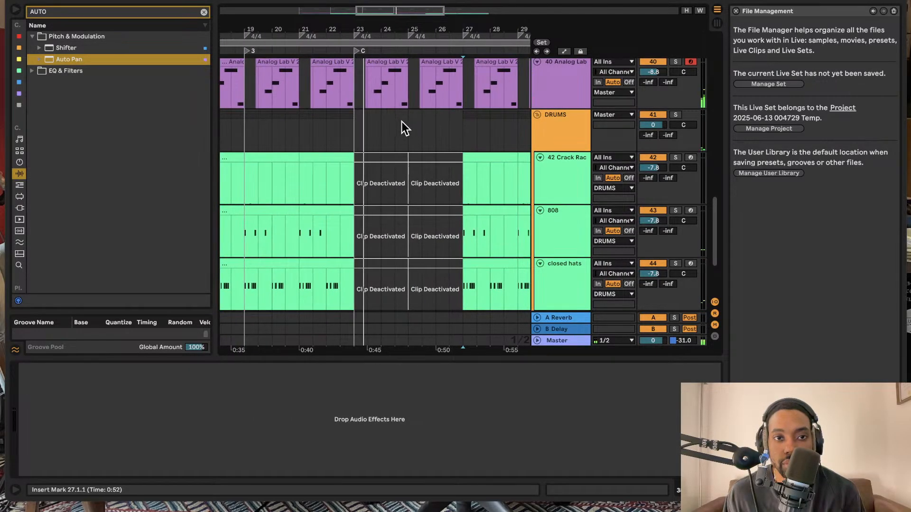
scroll(400, 124, "down", 3)
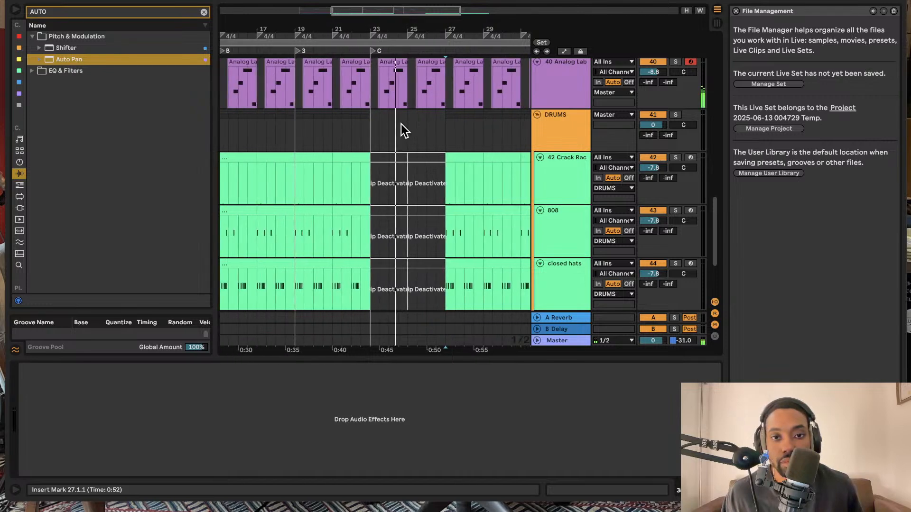
scroll(401, 124, "down", 3)
scroll(400, 123, "down", 3)
scroll(401, 124, "right", 2)
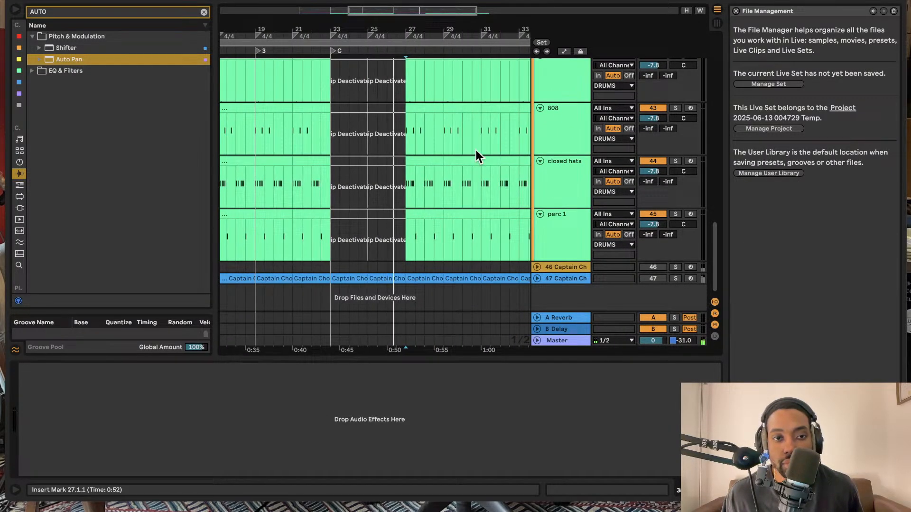
scroll(288, 95, "right", 3)
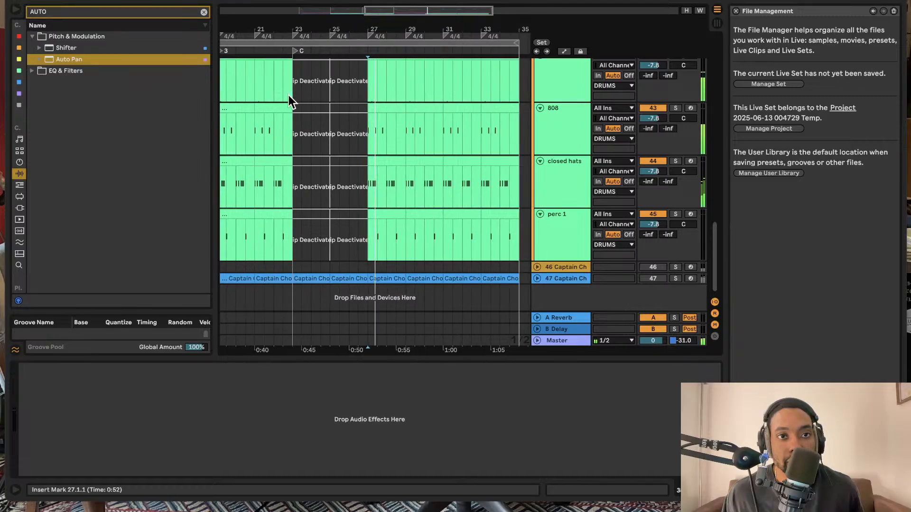
scroll(455, 142, "right", 1)
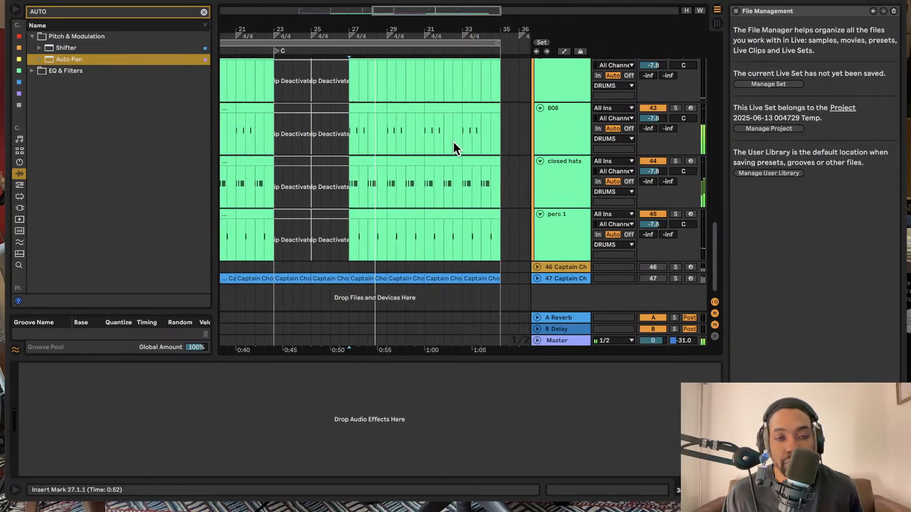
scroll(451, 142, "up", 2)
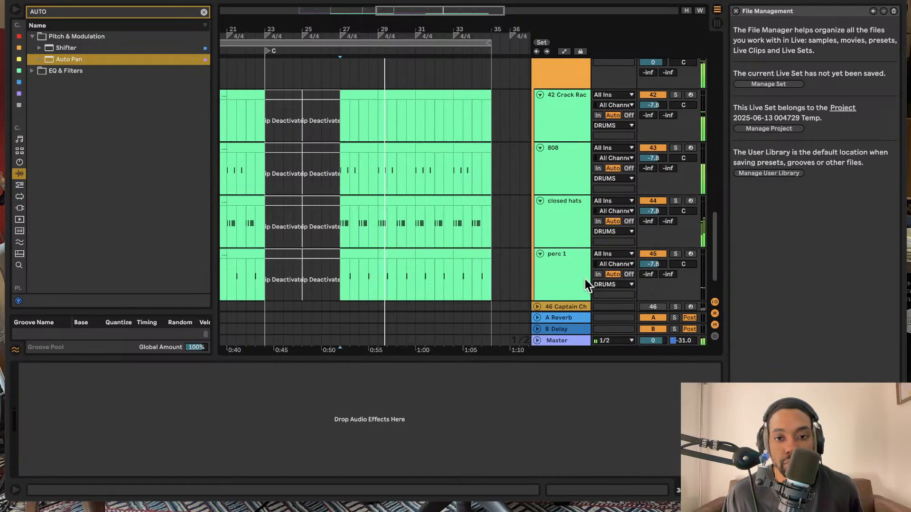
Display the Master track's devices and clear the AUTO search from the browser
left_click(568, 341)
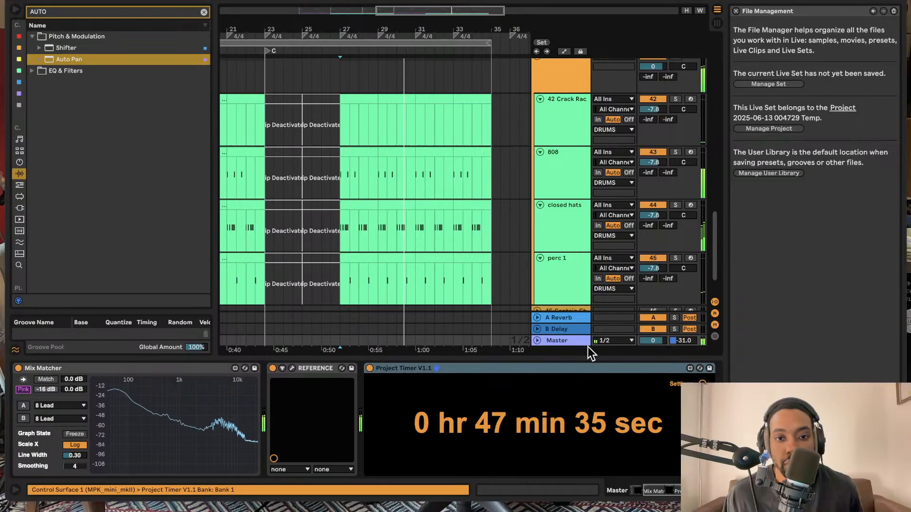
scroll(567, 339, "up", 1)
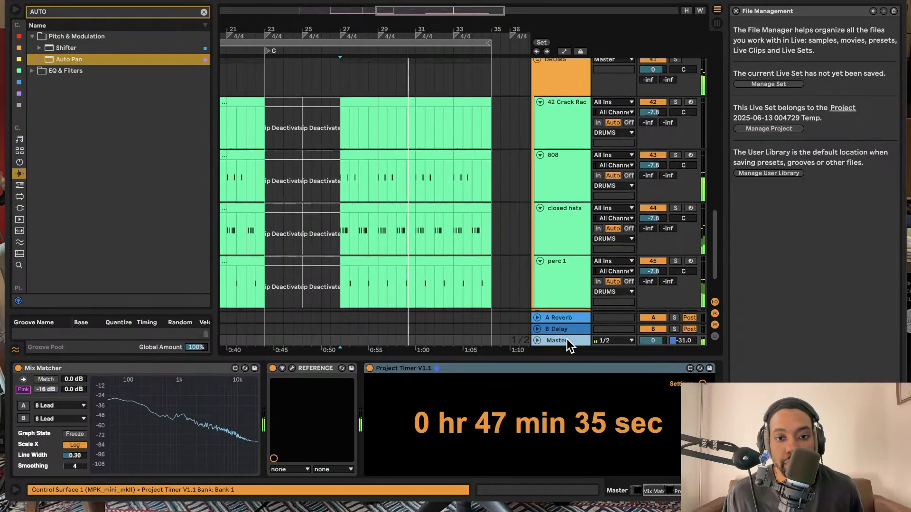
left_click(203, 12)
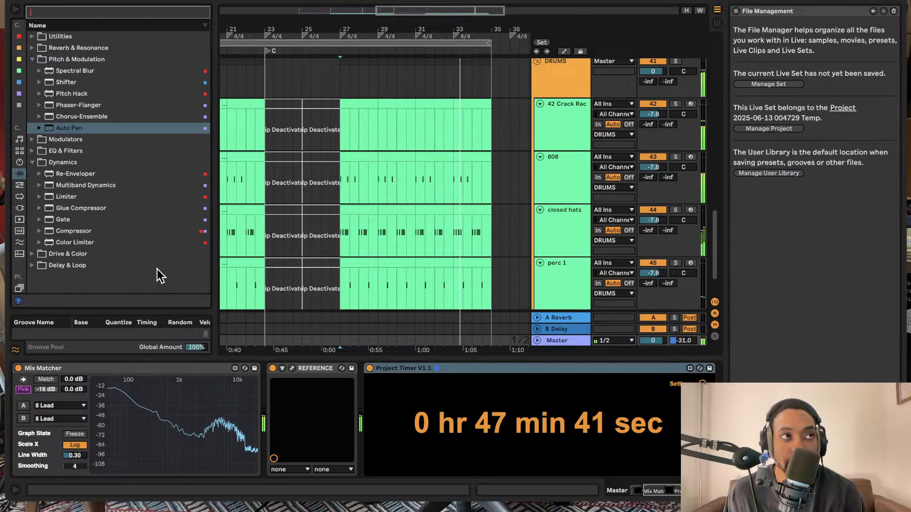
Open the Reaktor 6 instrument on the Bassline track and examine how its Bento Box oscillators, LFOs, mixer and filter are wired
scroll(472, 237, "up", 3)
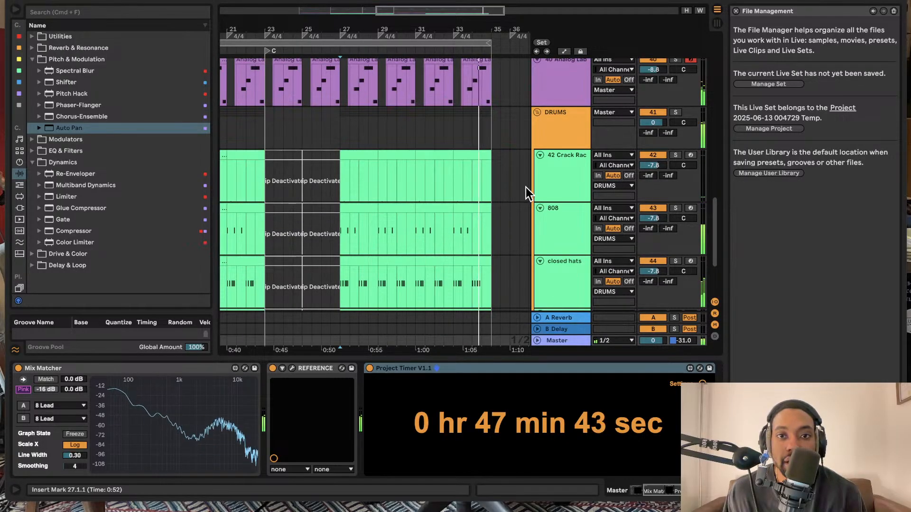
scroll(511, 181, "up", 5)
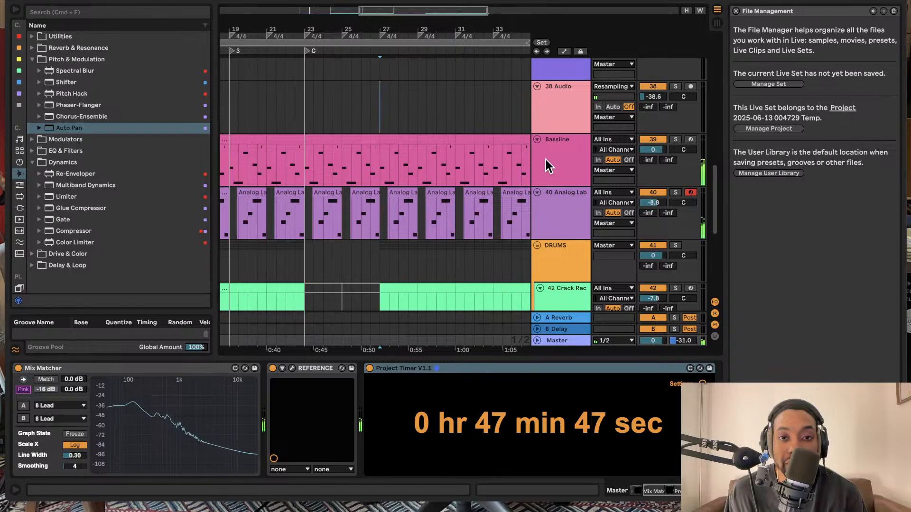
left_click(530, 171)
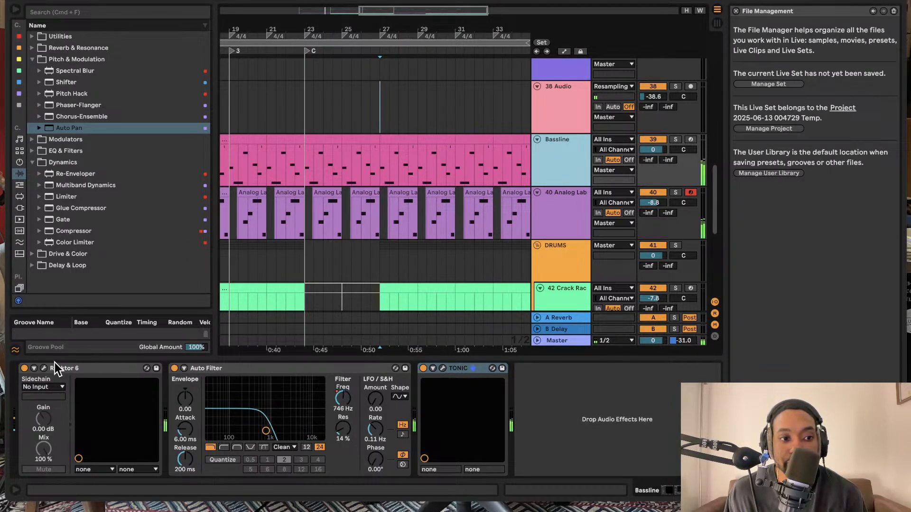
left_click(45, 368)
scroll(375, 218, "down", 2)
scroll(374, 218, "left", 5)
scroll(373, 218, "up", 2)
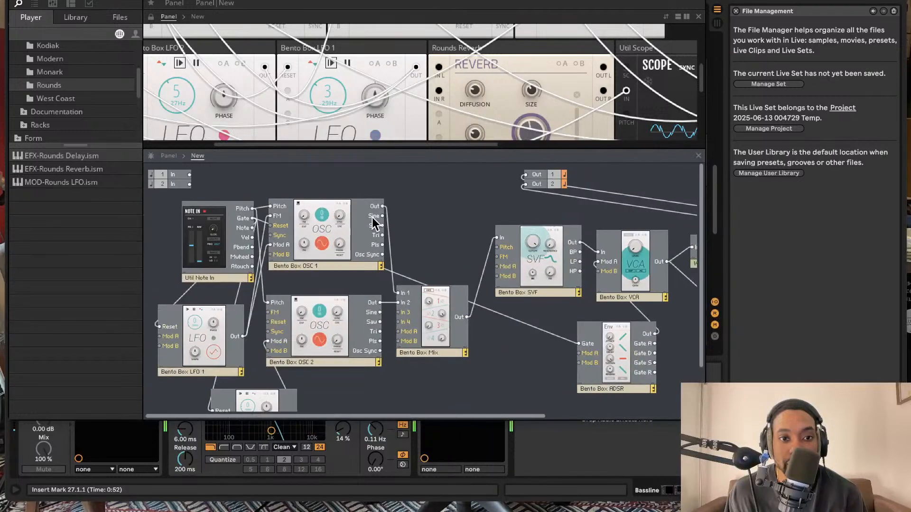
scroll(373, 223, "down", 2)
scroll(373, 223, "right", 2)
scroll(466, 112, "down", 1)
scroll(467, 112, "right", 1)
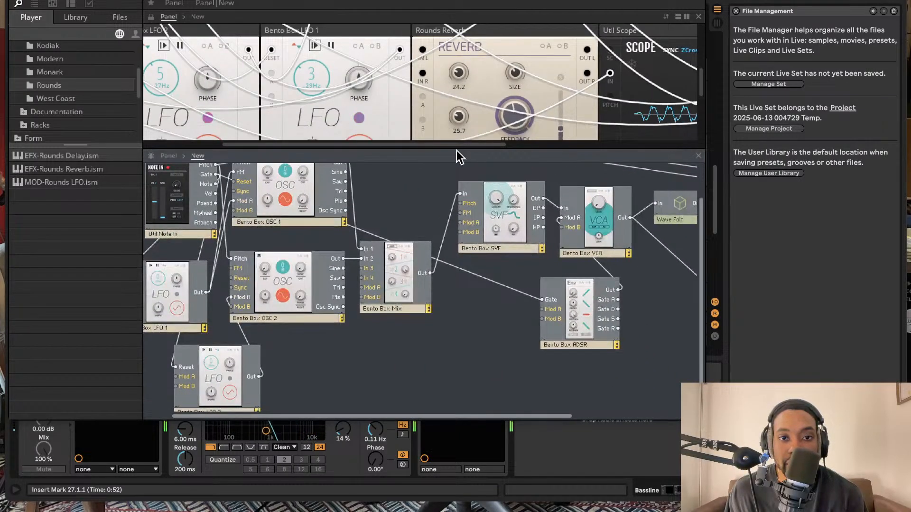
Enlarge Reaktor's panel view to examine the Scope, Bento Box Mix and ADSR modules, and close the instrument window
left_click_drag(458, 148, 460, 244)
left_click_drag(484, 148, 489, 229)
scroll(497, 123, "right", 4)
scroll(494, 124, "right", 4)
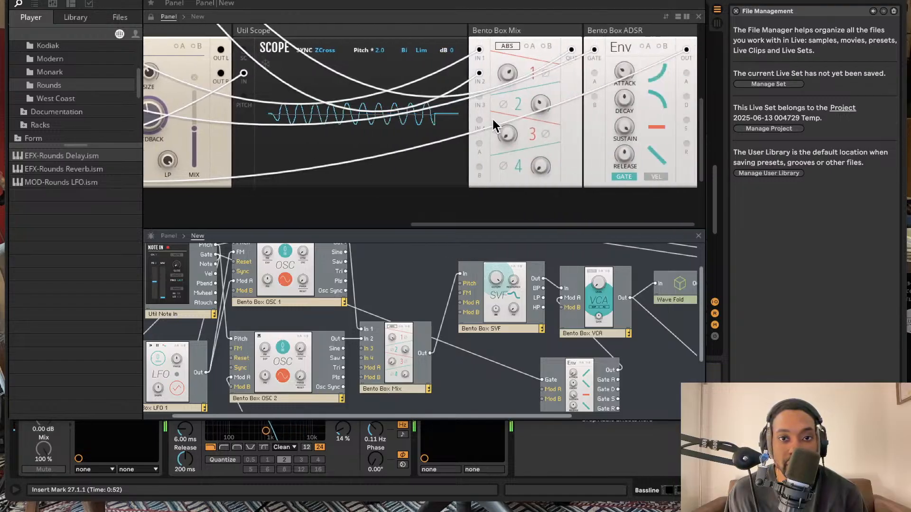
scroll(489, 124, "up", 3)
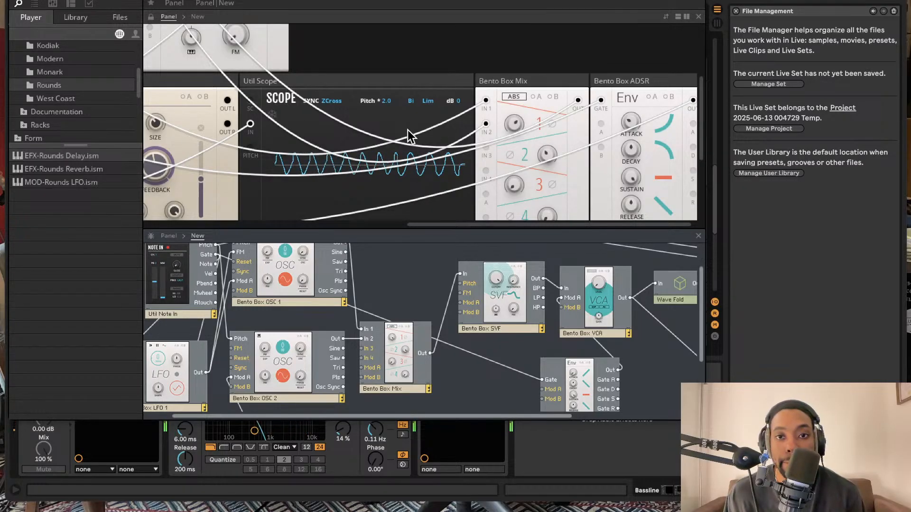
scroll(408, 135, "down", 3)
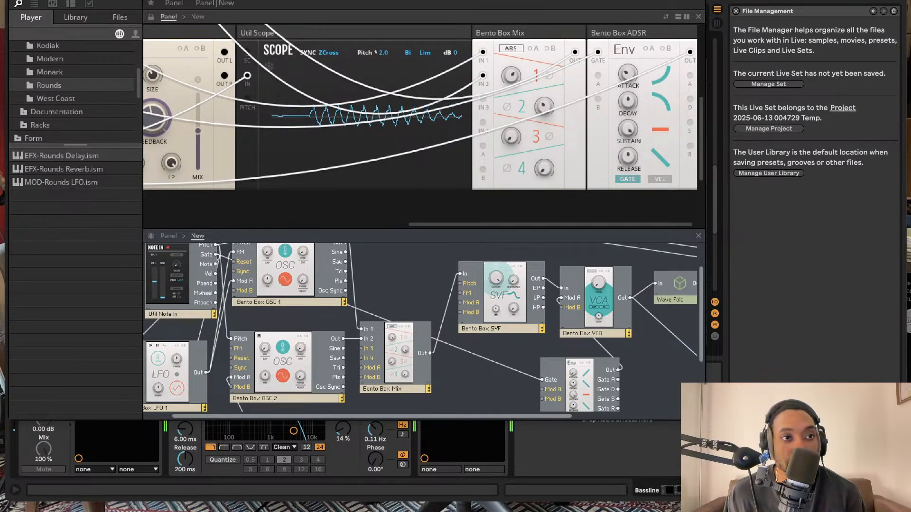
left_click(17, 0)
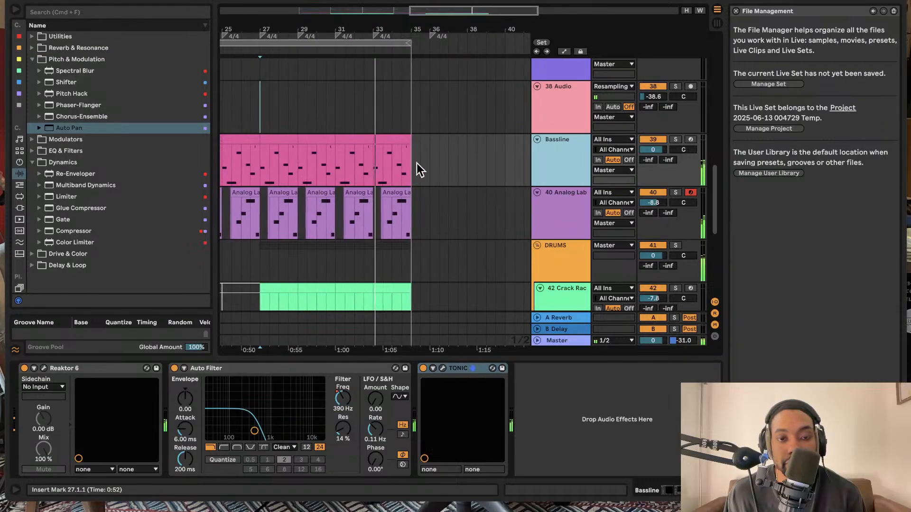
Review the arrangement from section A at bar 11 through section C across the melodic and drum tracks
scroll(481, 159, "left", 2)
scroll(481, 163, "left", 3)
scroll(481, 164, "down", 2)
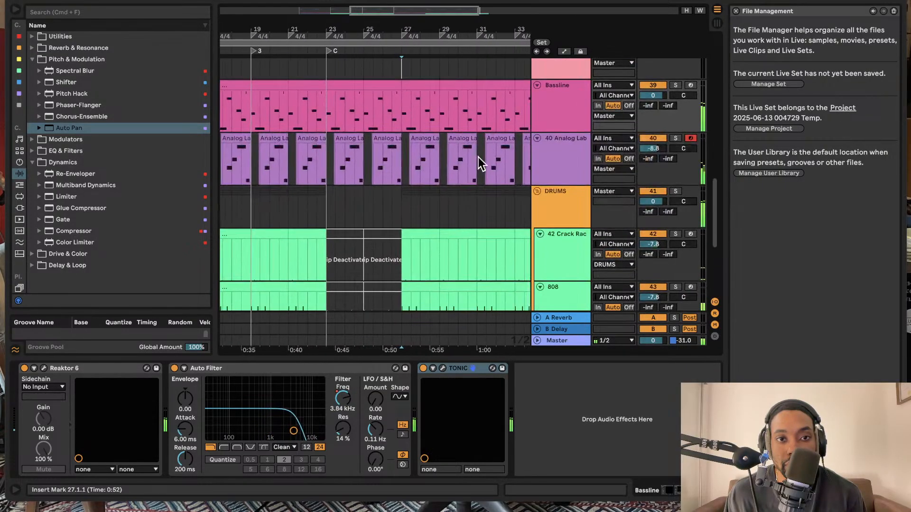
left_click(282, 0)
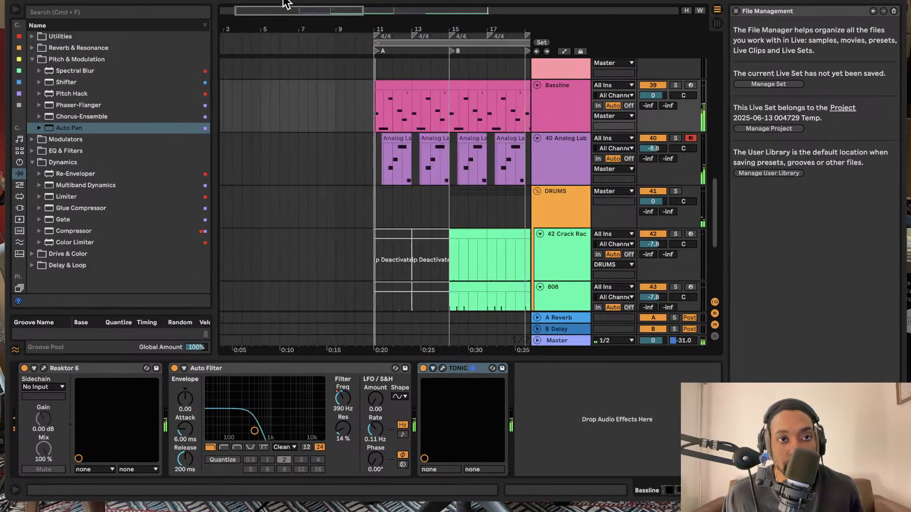
scroll(353, 109, "down", 3)
scroll(353, 111, "down", 3)
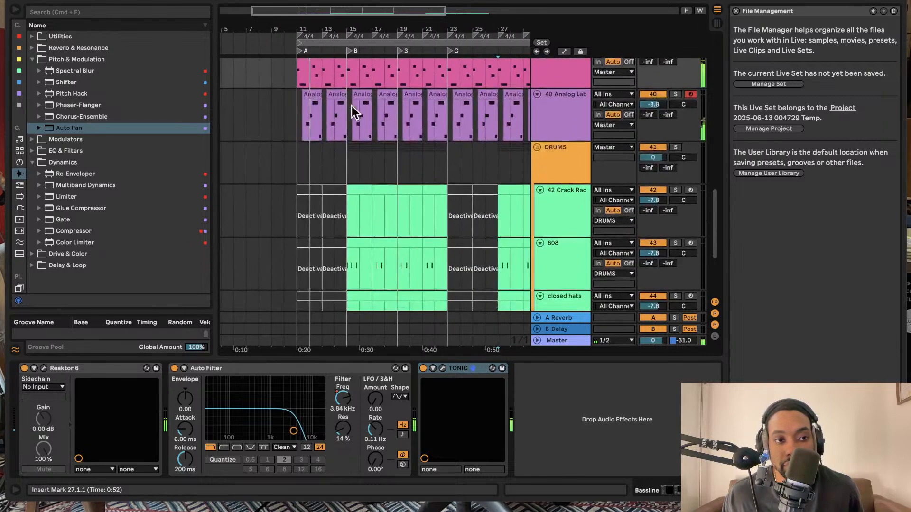
Load the Arturia Jun-6 V from the VST3 plug-ins onto a new track below the existing ones and unfold that track
left_click(20, 208)
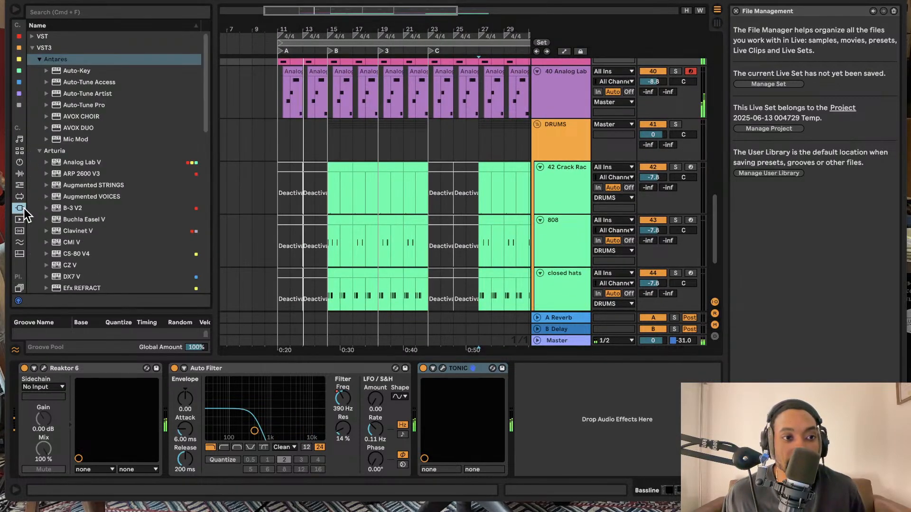
left_click(72, 170)
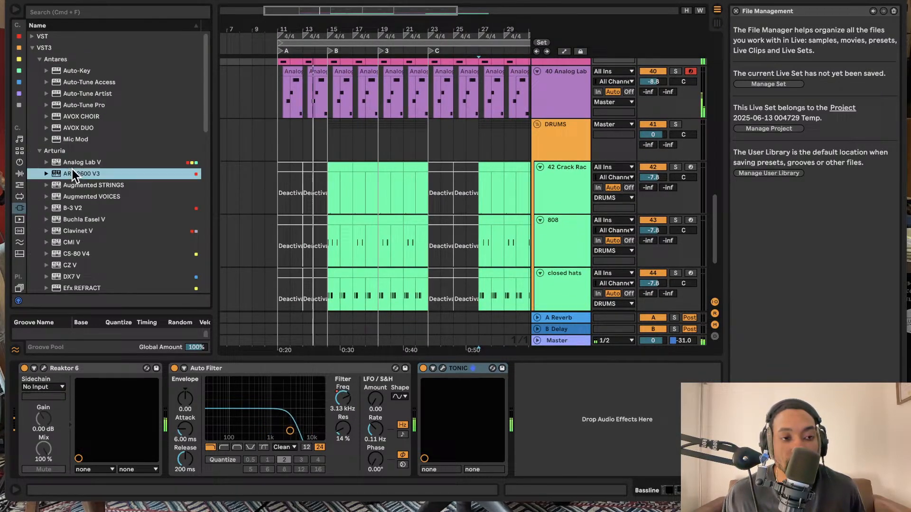
left_click(88, 232)
scroll(87, 232, "down", 5)
scroll(110, 206, "down", 3)
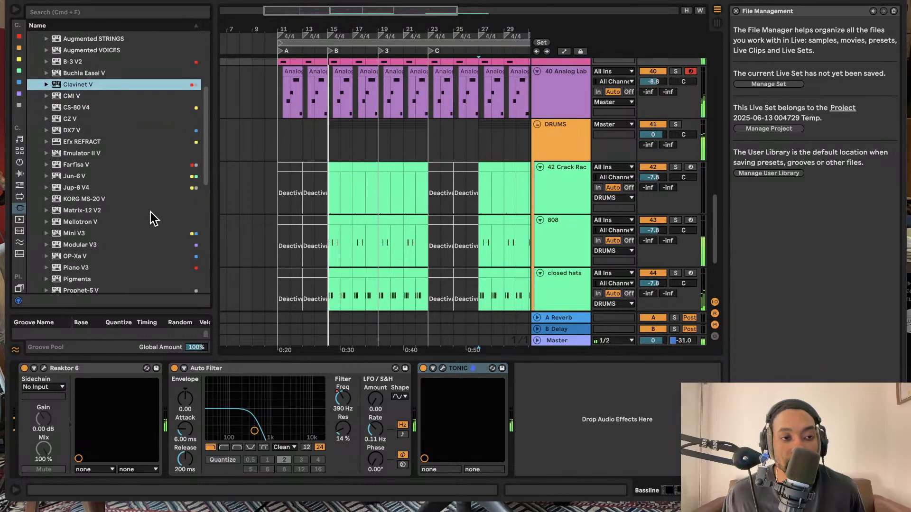
scroll(371, 174, "down", 5)
scroll(166, 209, "down", 1)
scroll(166, 209, "down", 1)
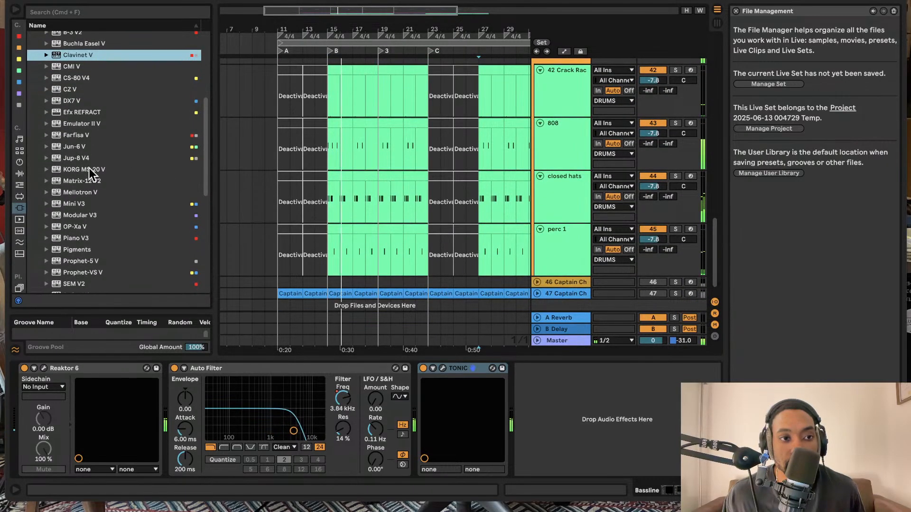
scroll(335, 183, "down", 1)
left_click_drag(78, 151, 565, 299)
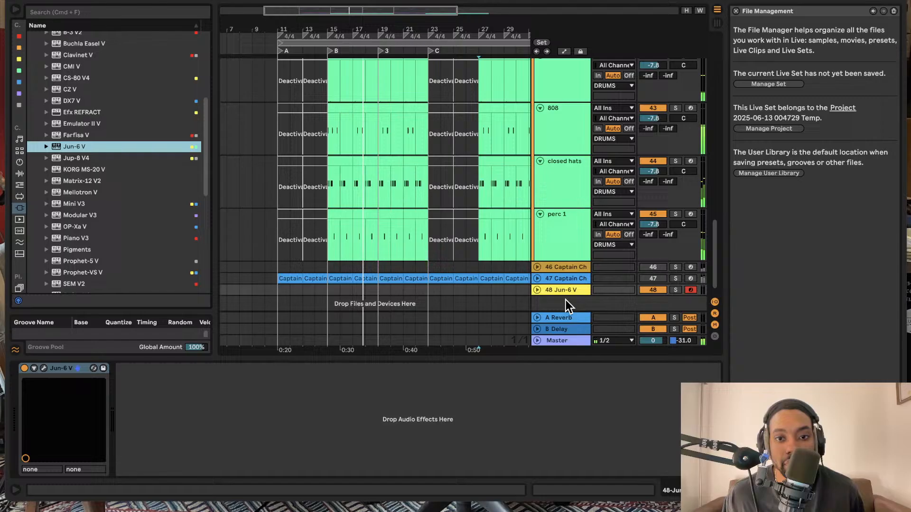
left_click(537, 290)
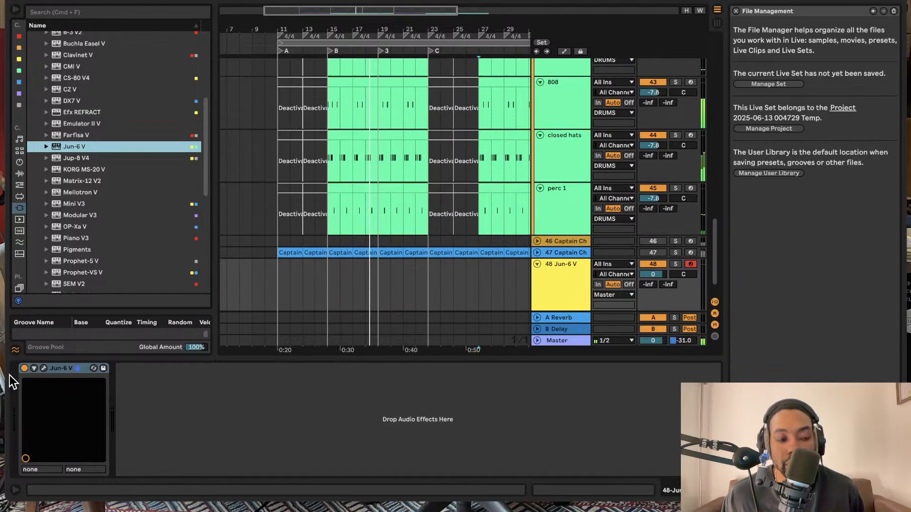
Open the Jun-6 V instrument window and load the BlobberMan preset from the Lead category
left_click(44, 368)
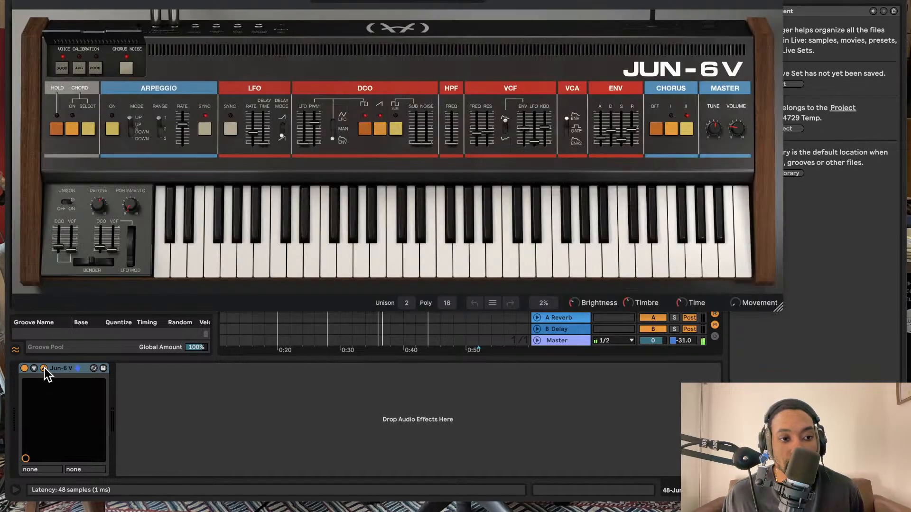
left_click(459, 6)
mouse_move(395, 89)
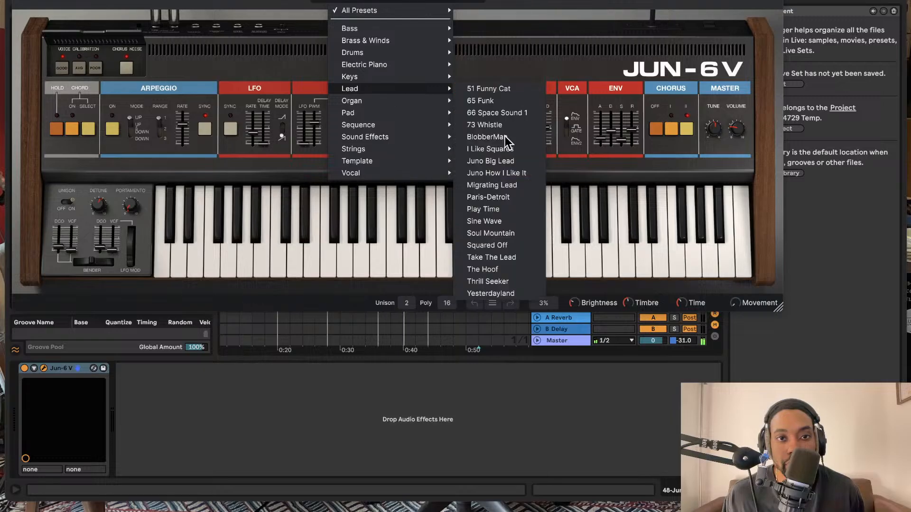
left_click(506, 137)
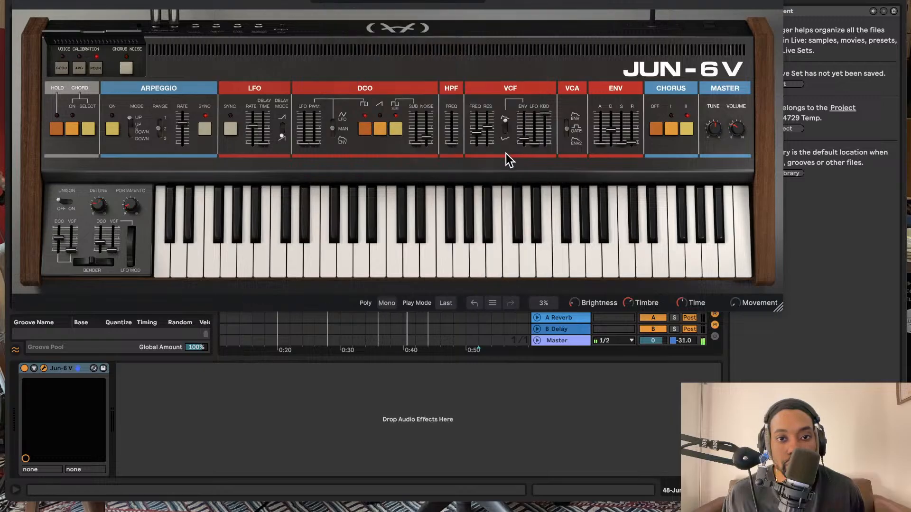
Replace the Jun-6 V sound with another Lead preset and advance to the following preset
left_click(428, 3)
mouse_move(402, 90)
left_click(516, 266)
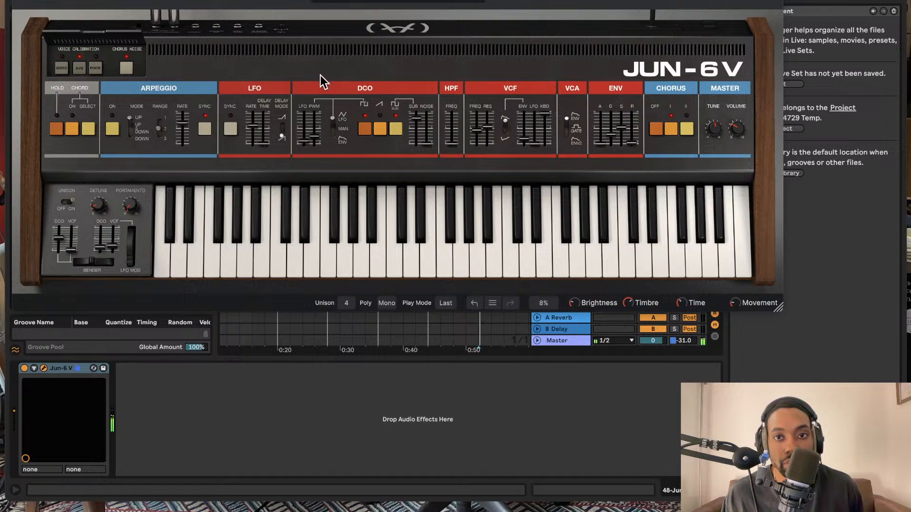
left_click(463, 1)
left_click(476, 2)
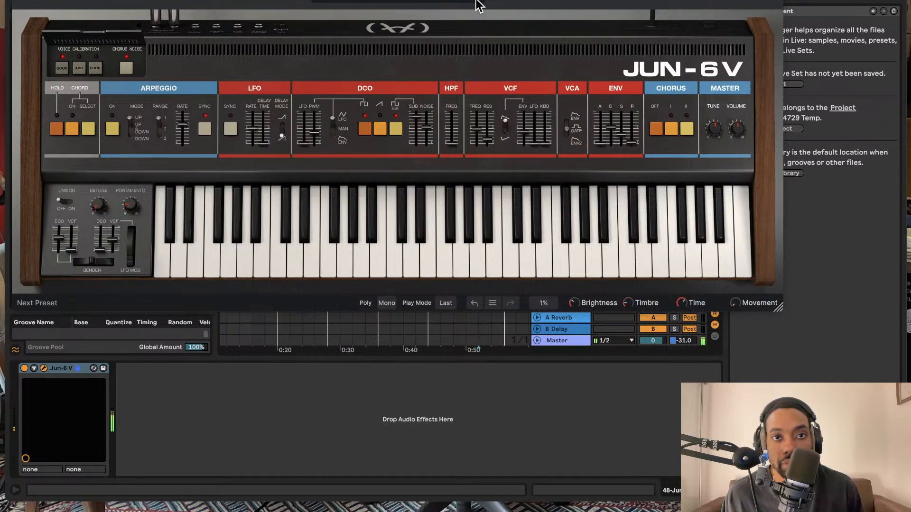
Step through the Jun-6 V Lead presets and load Migrating Lead
left_click_drag(536, 1, 288, 209)
left_click(655, 276)
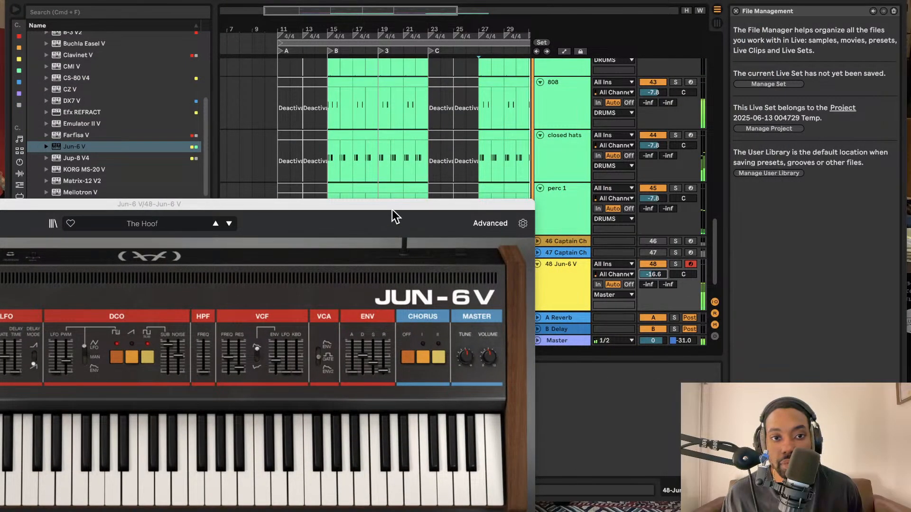
left_click_drag(392, 209, 524, 45)
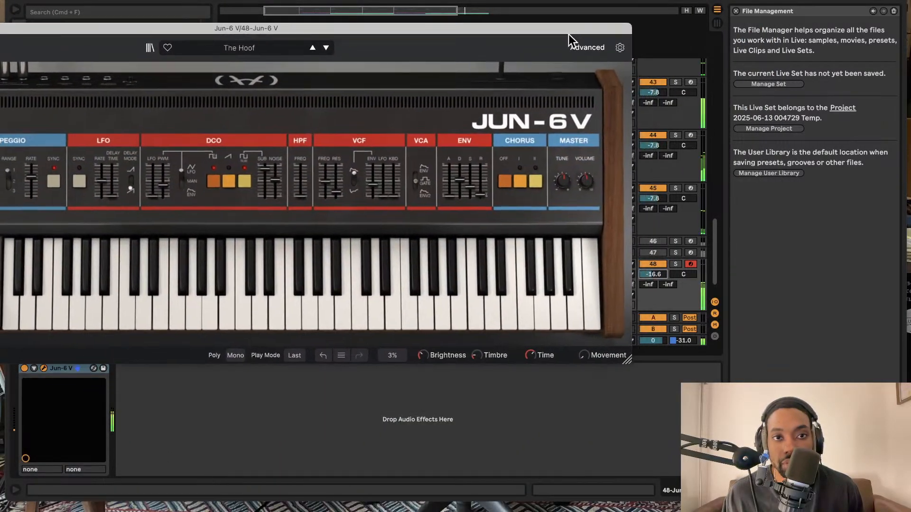
left_click(325, 48)
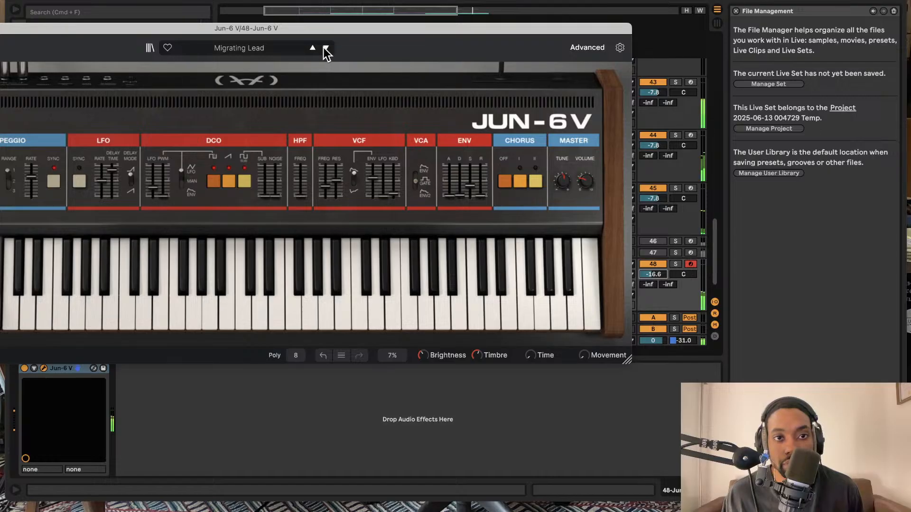
left_click(325, 48)
left_click(312, 48)
left_click_drag(479, 33, 361, 26)
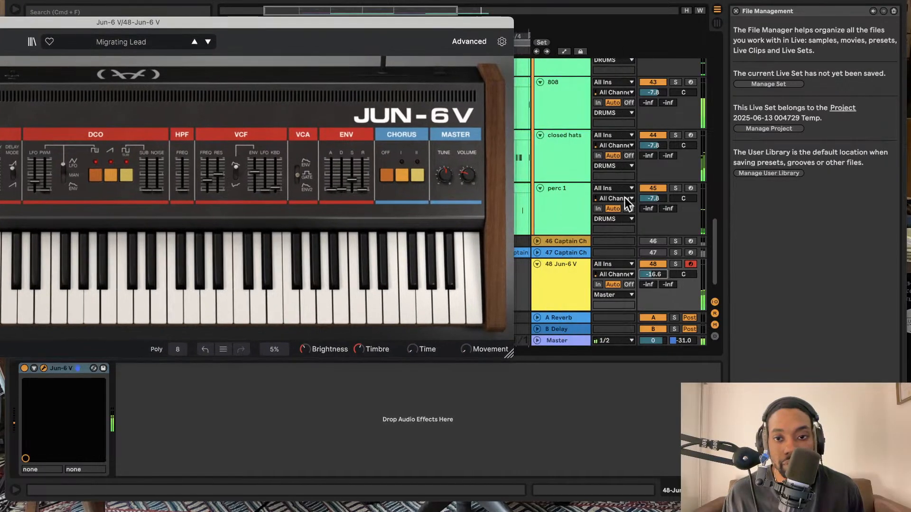
Raise the Jun-6 V track's volume to -4.0 dB
left_click_drag(653, 275, 652, 271)
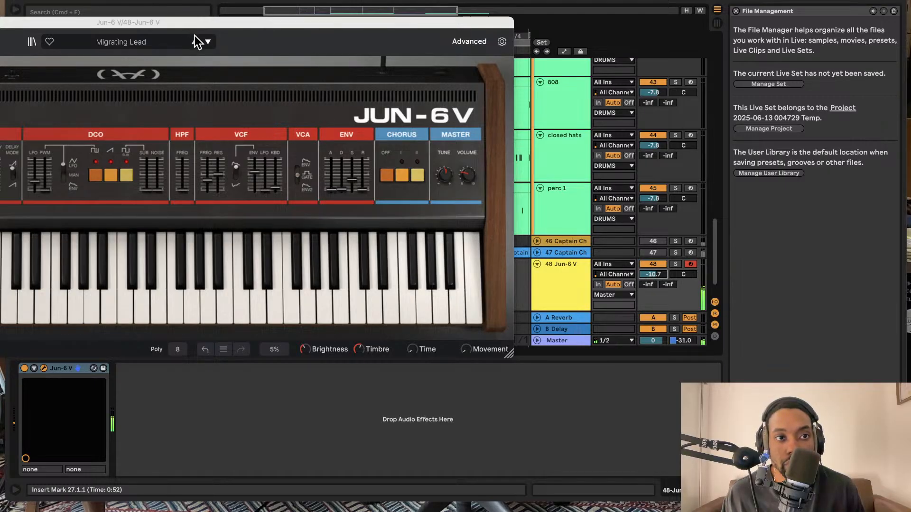
left_click_drag(222, 30, 242, 22)
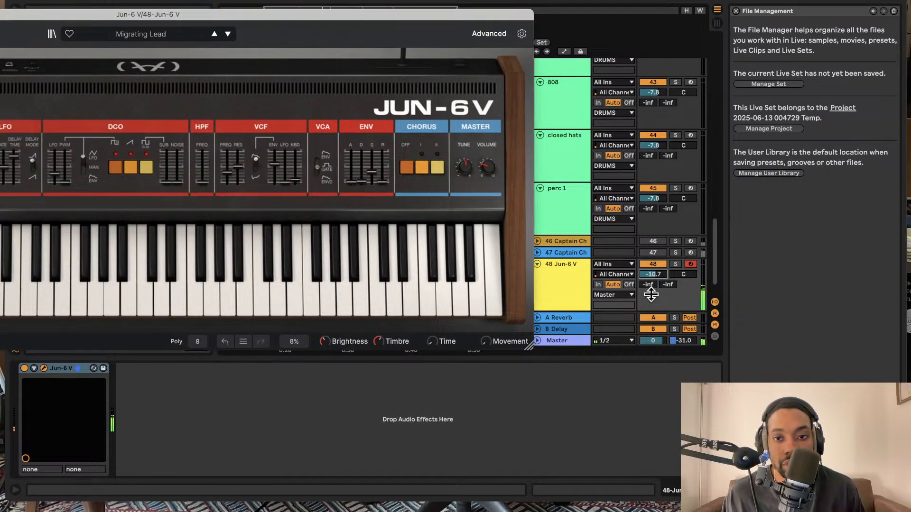
left_click_drag(653, 275, 653, 271)
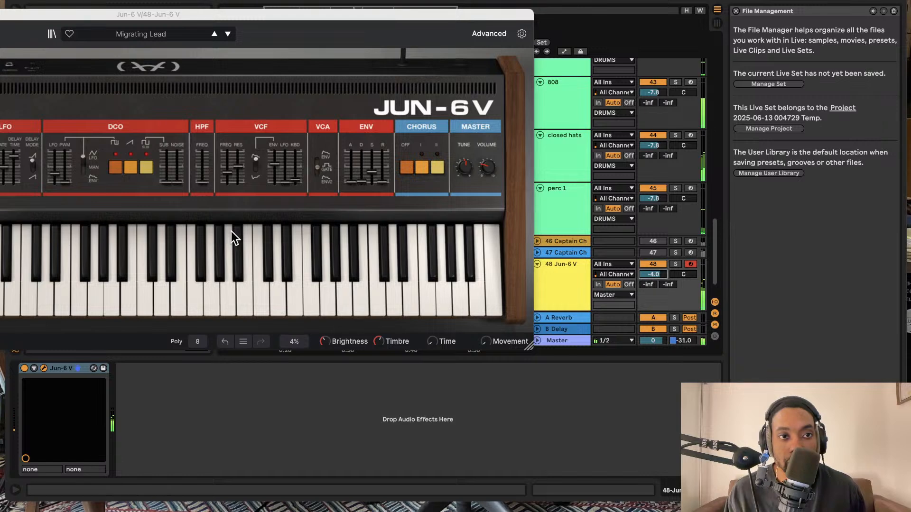
Audition the presets following Migrating Lead and load Yesterdayland from the Lead category
left_click(228, 34)
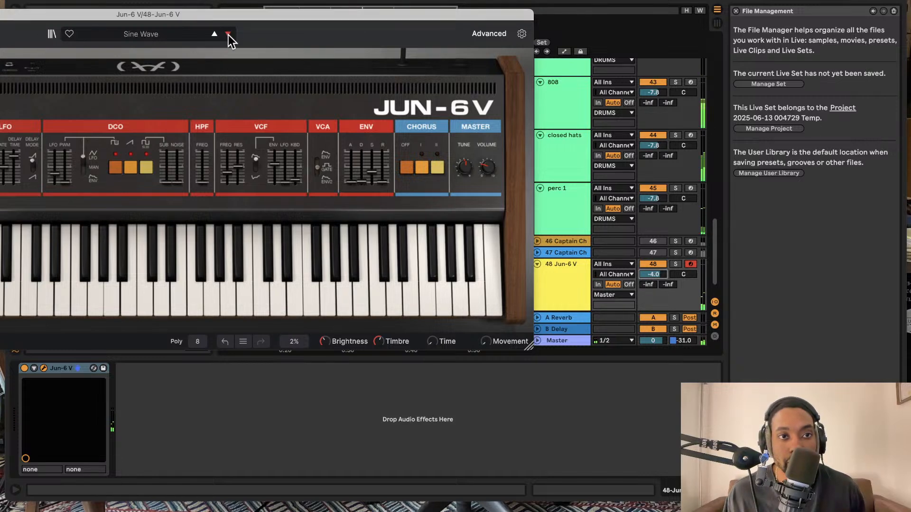
left_click_drag(240, 19, 400, 2)
left_click(333, 17)
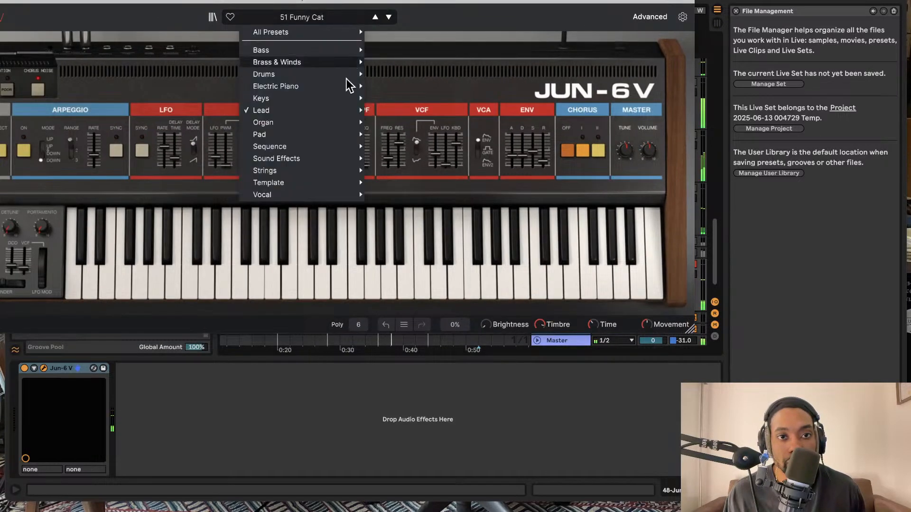
mouse_move(319, 131)
mouse_move(325, 113)
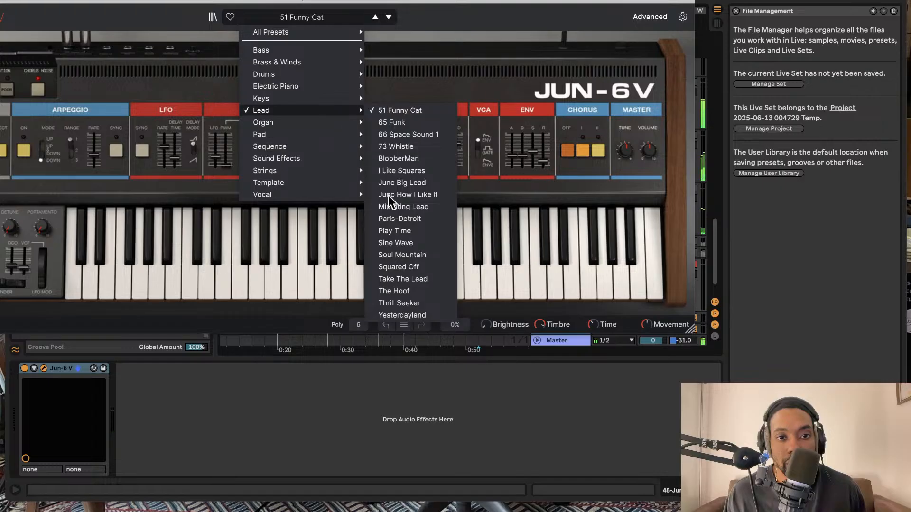
left_click(409, 317)
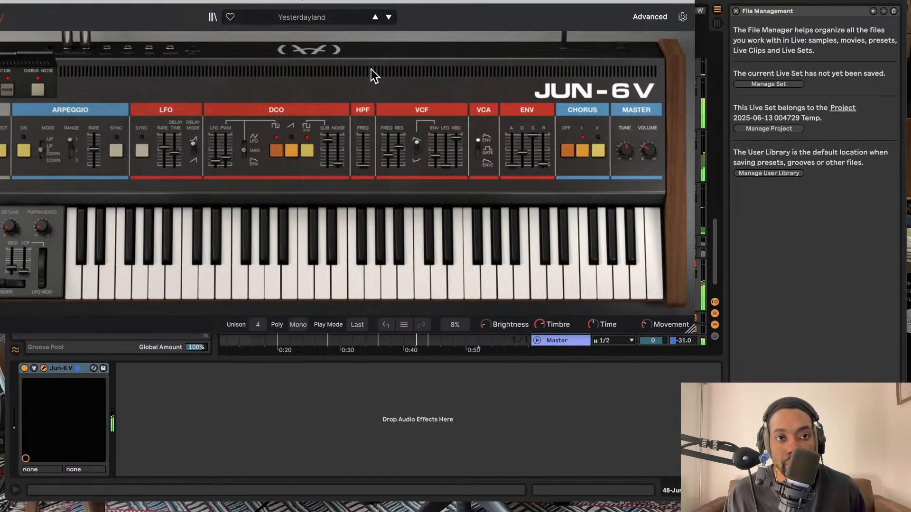
Step back through the Lead presets to Squared Off and reload Yesterdayland for comparison
left_click(371, 18)
left_click(371, 18)
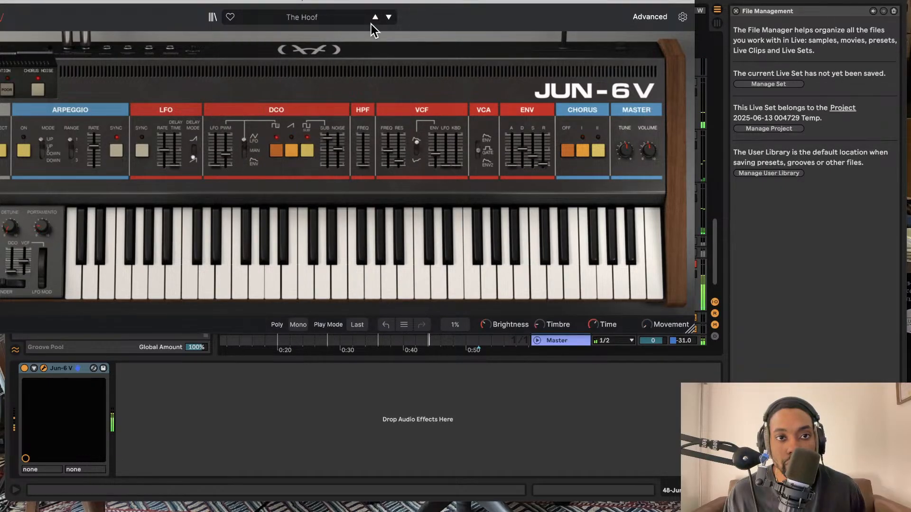
left_click(371, 18)
left_click(362, 18)
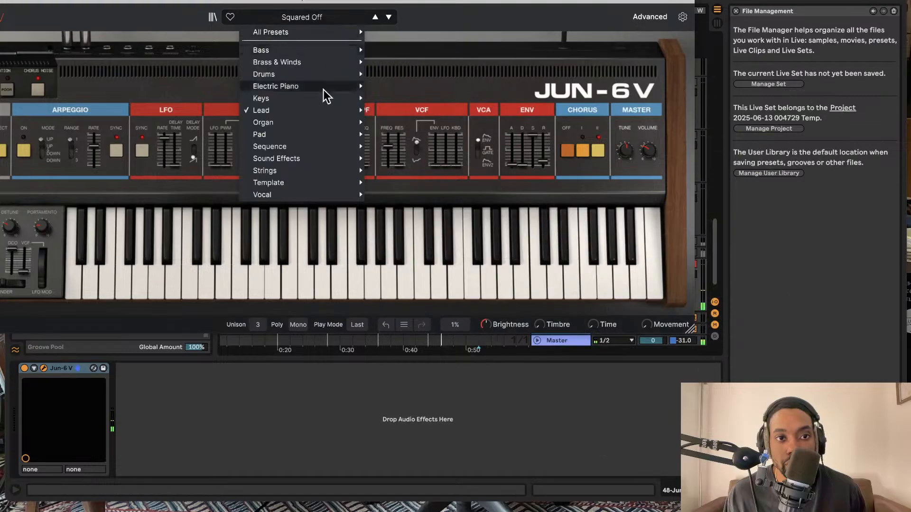
mouse_move(308, 112)
left_click(406, 313)
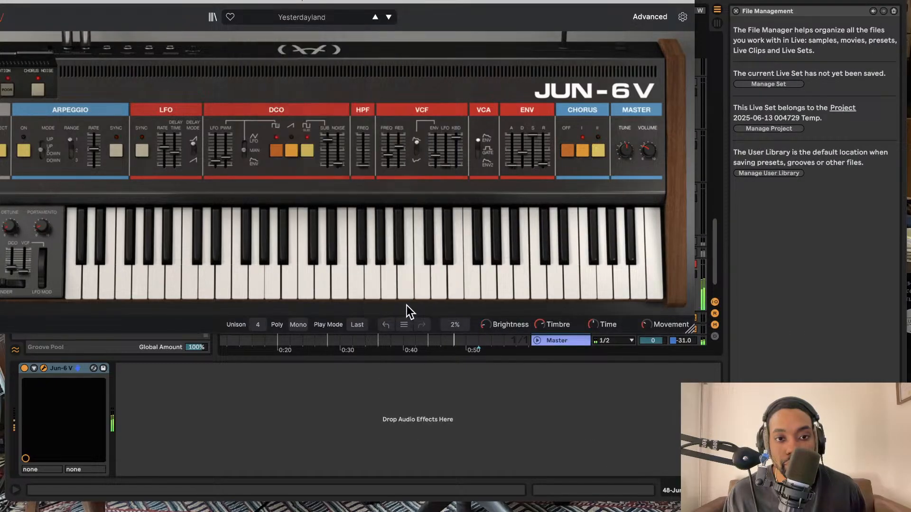
Adjust the LFO section, enable the DCO sawtooth, and switch on the arpeggiator in Up mode
left_click_drag(354, 3, 417, 0)
mouse_move(237, 148)
left_mouse_down()
mouse_move(238, 156)
mouse_move(232, 131)
left_mouse_up()
left_click(353, 146)
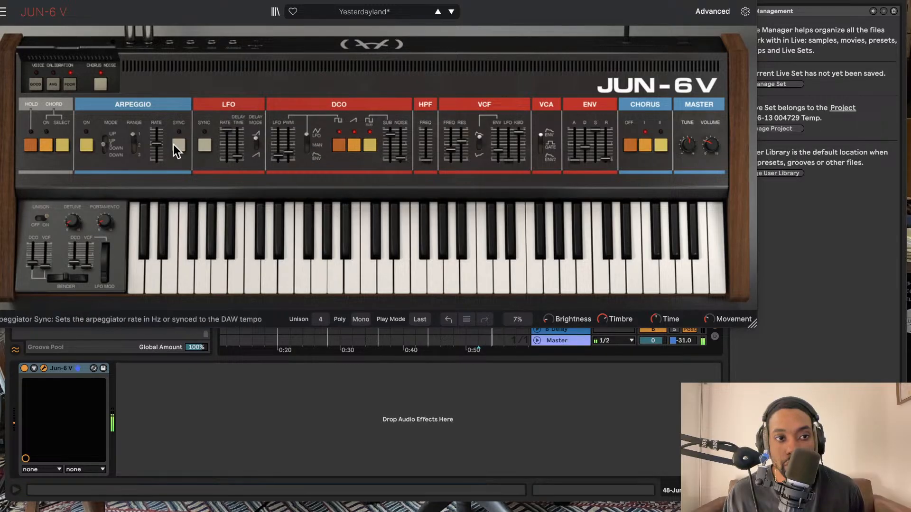
left_click_drag(103, 144, 104, 134)
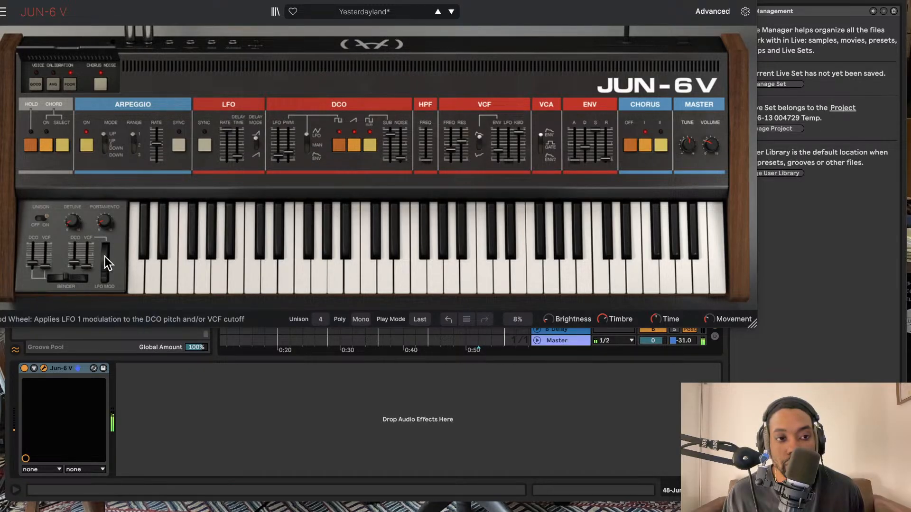
Raise the LFO modulation amount for the VCF, adjust the LFO mod wheel, and increase the portamento
left_click_drag(88, 266, 108, 243)
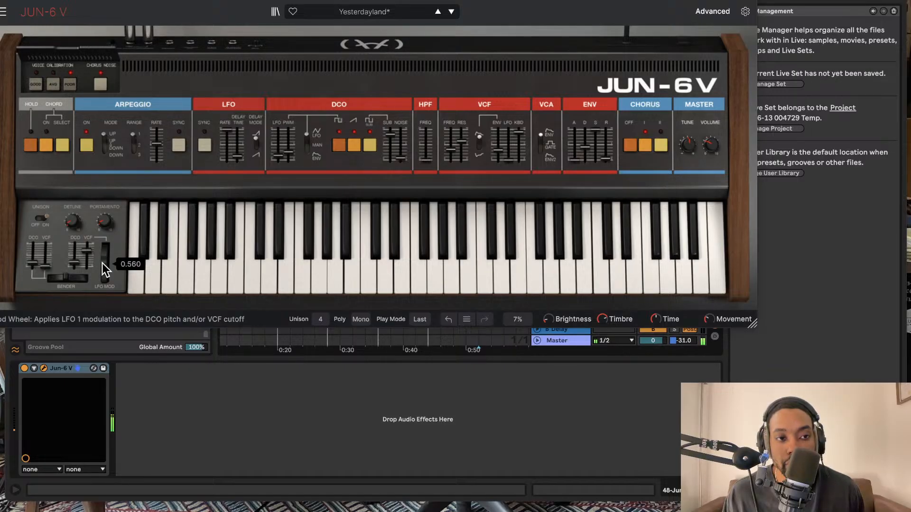
mouse_move(94, 252)
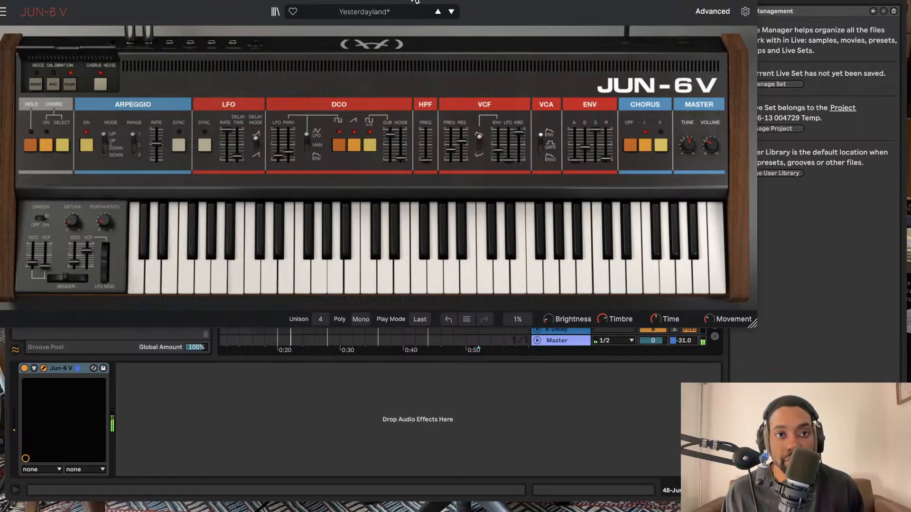
left_click_drag(416, 3, 292, 6)
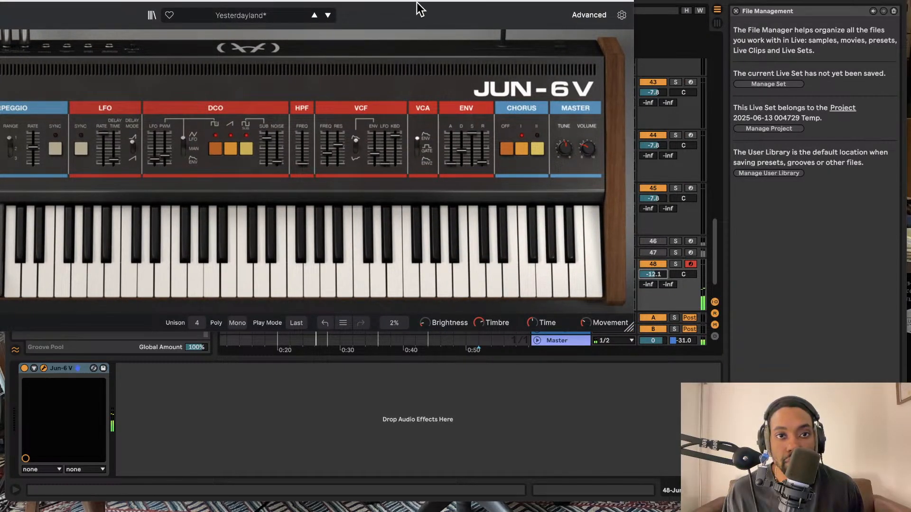
left_click_drag(421, 8, 527, 0)
left_click_drag(88, 247, 87, 260)
left_click_drag(88, 206, 87, 171)
Reshape the lead by lowering the LFO rate and sub volume and raising the VCF cutoff and envelope attack
left_click_drag(209, 110, 209, 136)
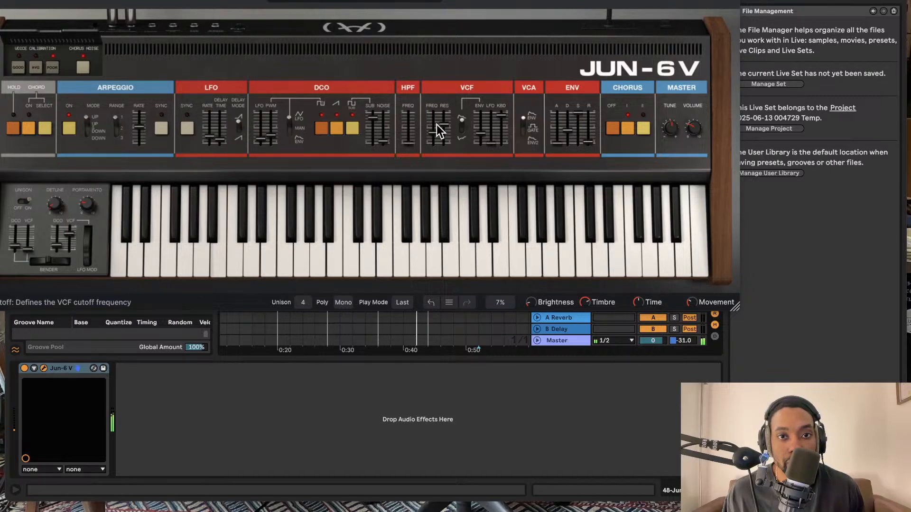
left_click_drag(435, 128, 436, 124)
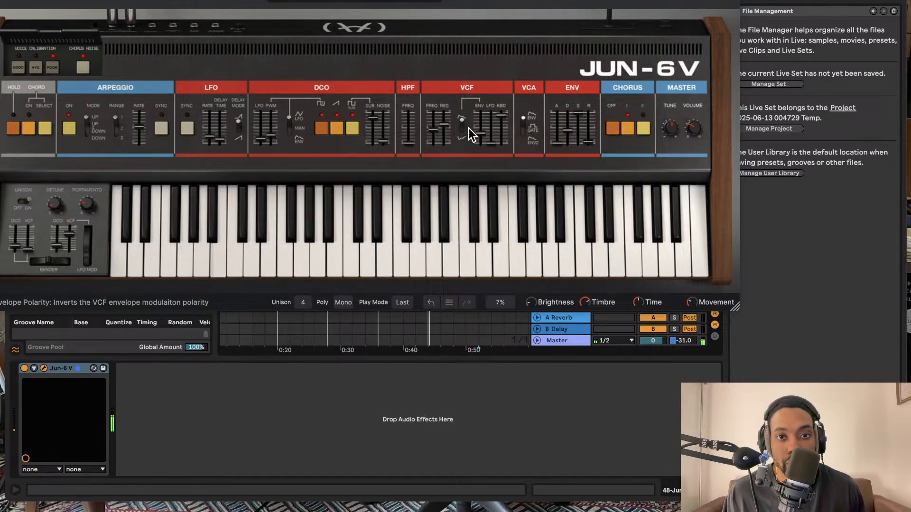
left_click_drag(373, 114, 373, 131)
left_click_drag(557, 142, 557, 128)
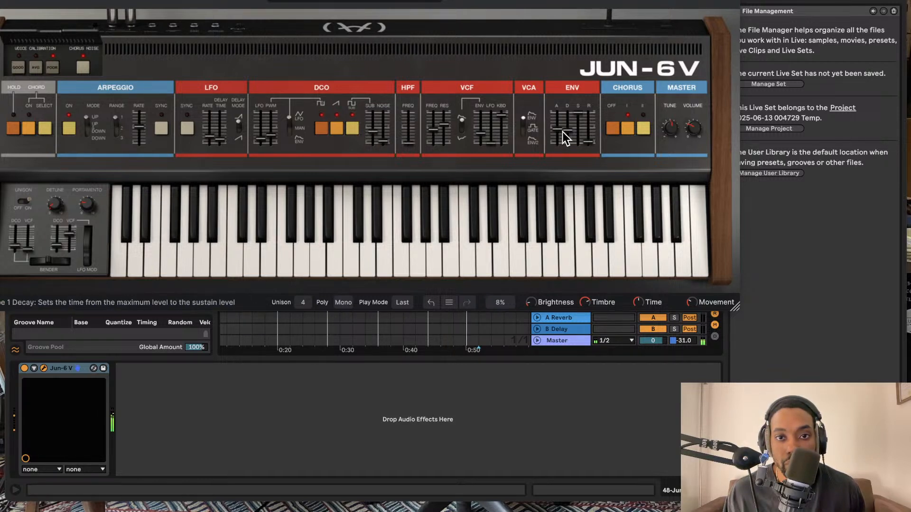
mouse_move(562, 132)
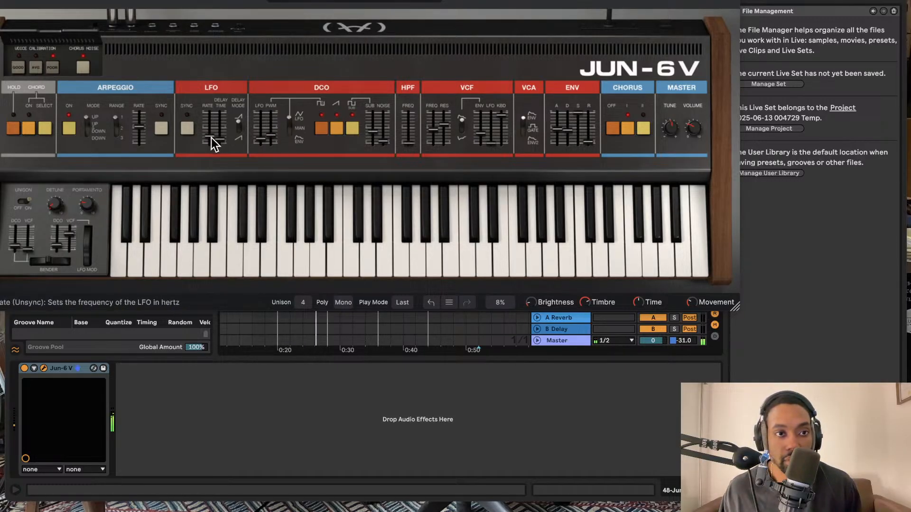
Fine-tune the LFO rate by ear, trying it around 1.65 Hz before lowering it again
left_click_drag(209, 138, 211, 142)
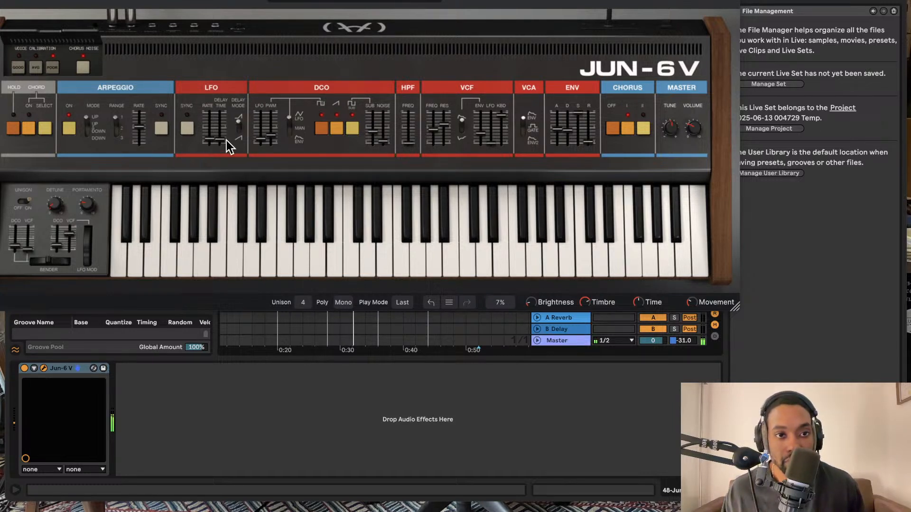
left_click_drag(215, 141, 215, 131)
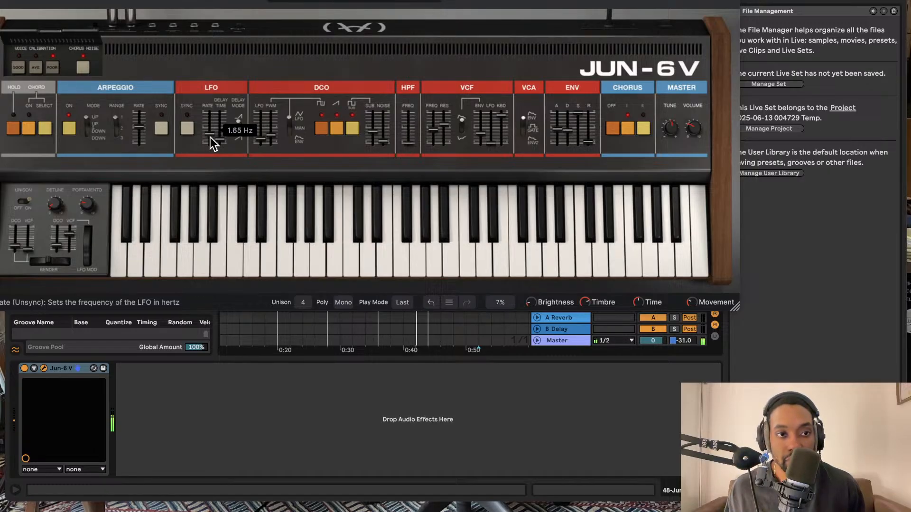
left_click_drag(210, 138, 210, 142)
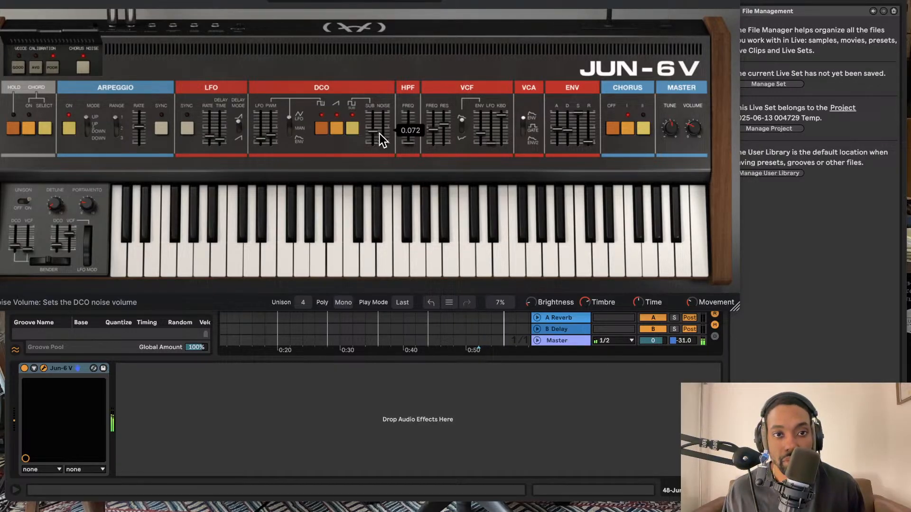
Turn off the DCO square wave, keep the sawtooth enabled, and close the Jun-6 V window
left_click(338, 131)
left_click(321, 130)
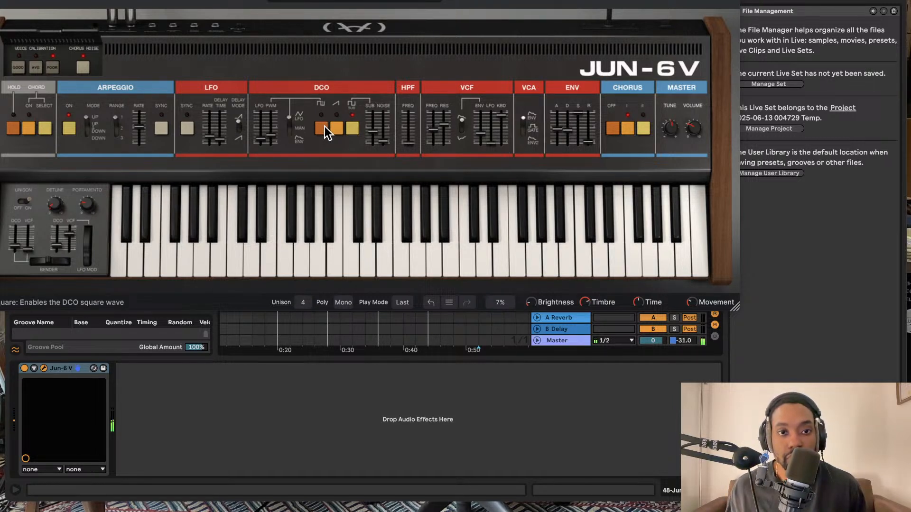
left_click(335, 129)
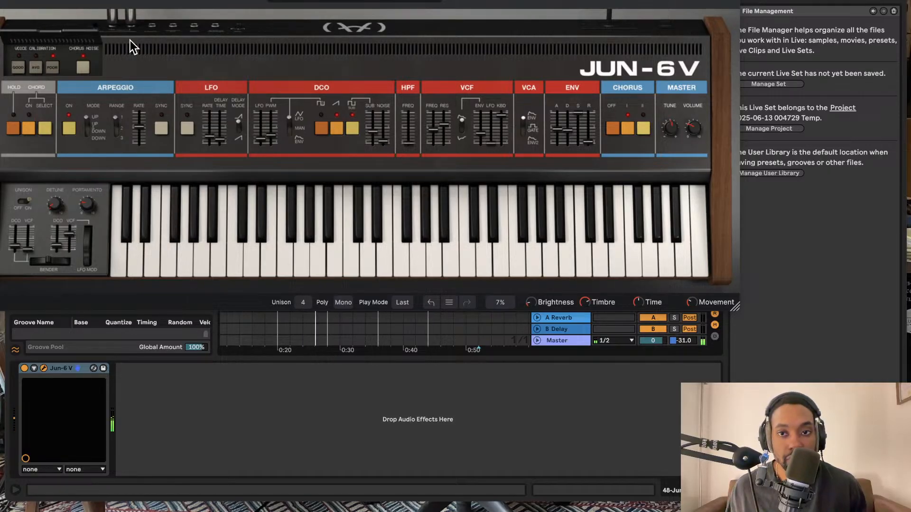
left_click_drag(189, 0, 348, 10)
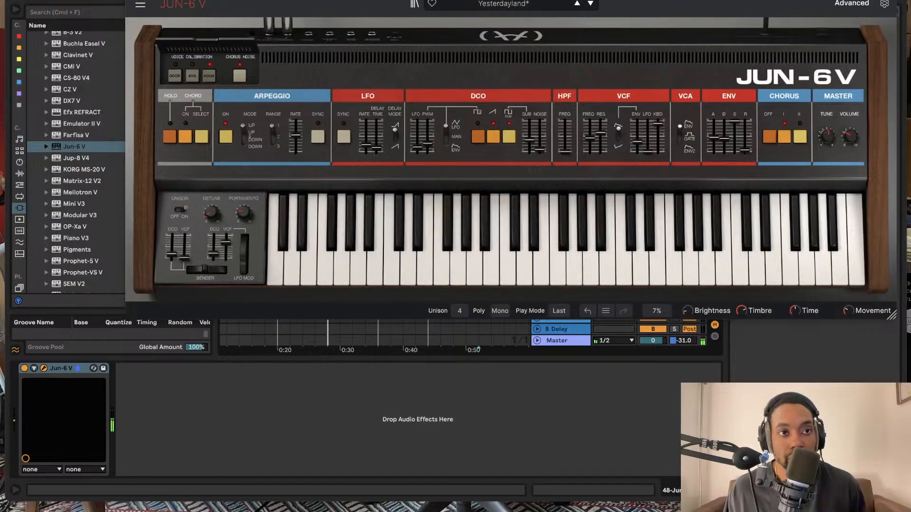
left_click(131, 1)
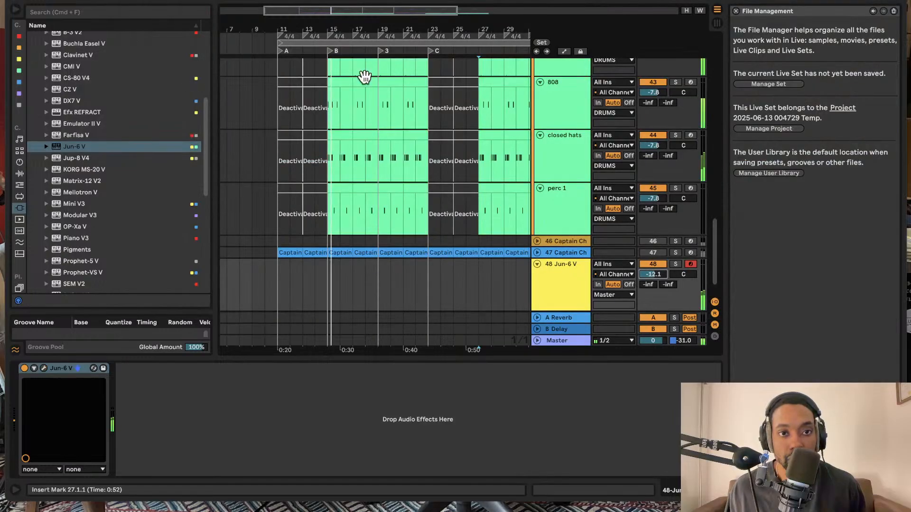
Capture the played Jun-6 V part as a MIDI clip and play the arrangement from bar 11
left_click(444, 1)
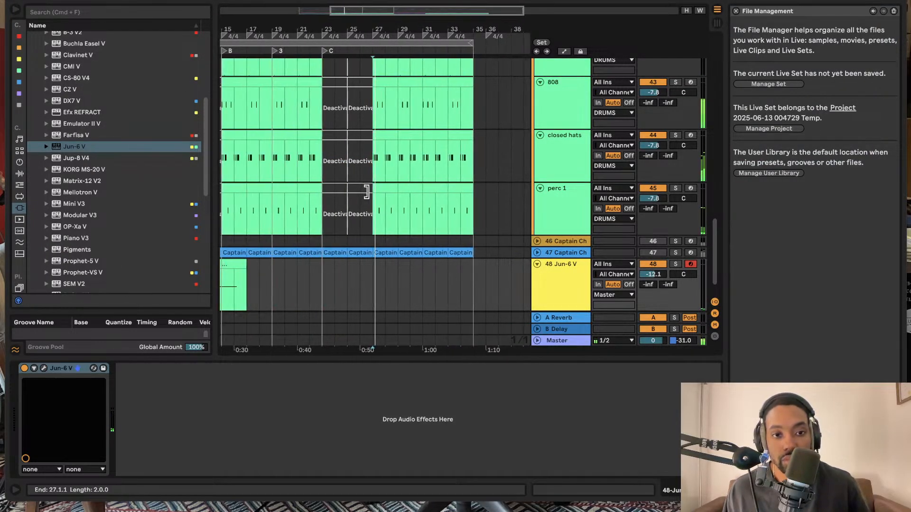
scroll(355, 215, "right", 5)
scroll(277, 283, "left", 5)
scroll(278, 284, "up", 2)
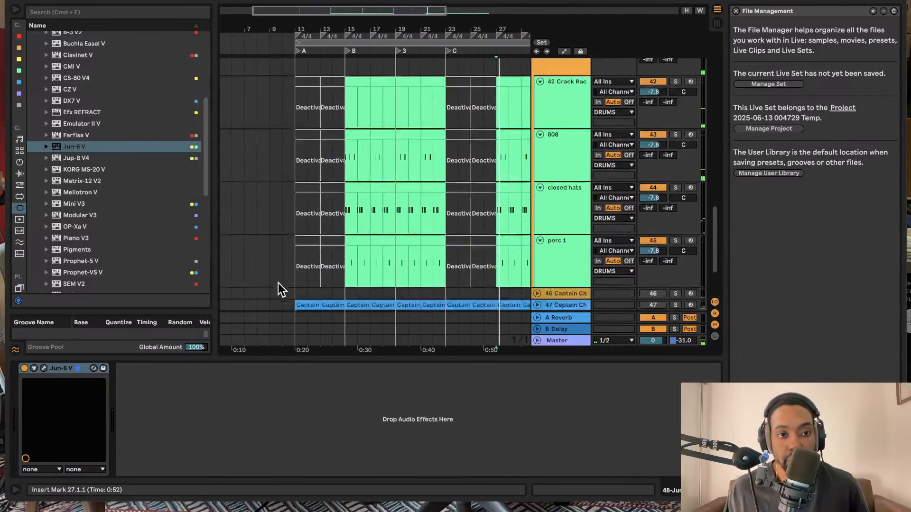
scroll(281, 281, "down", 2)
left_click(292, 276)
key("space")
scroll(327, 277, "left", 2)
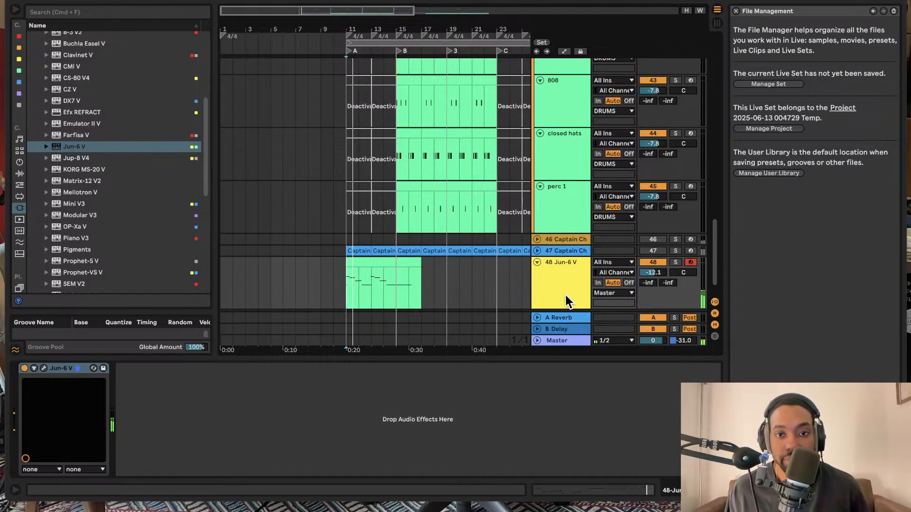
Assign the Jun-6 V track's color to its clips
right_click(565, 281)
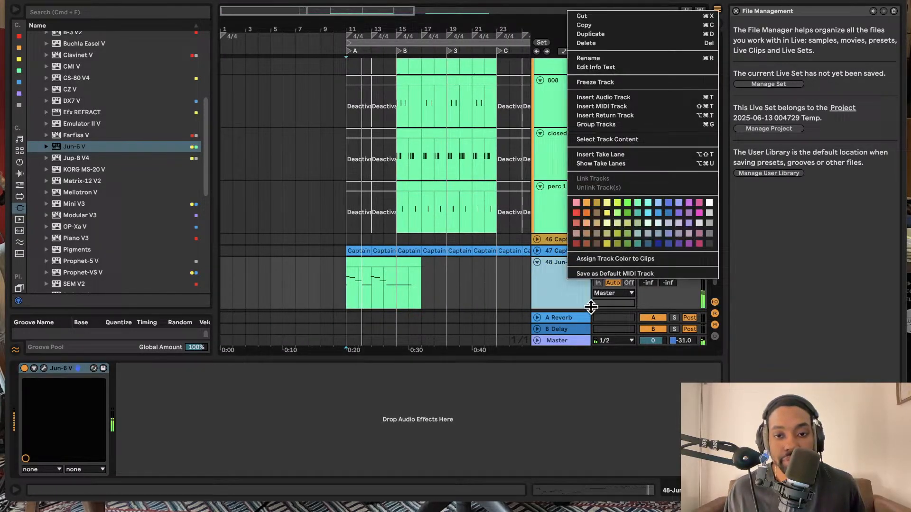
left_click(608, 260)
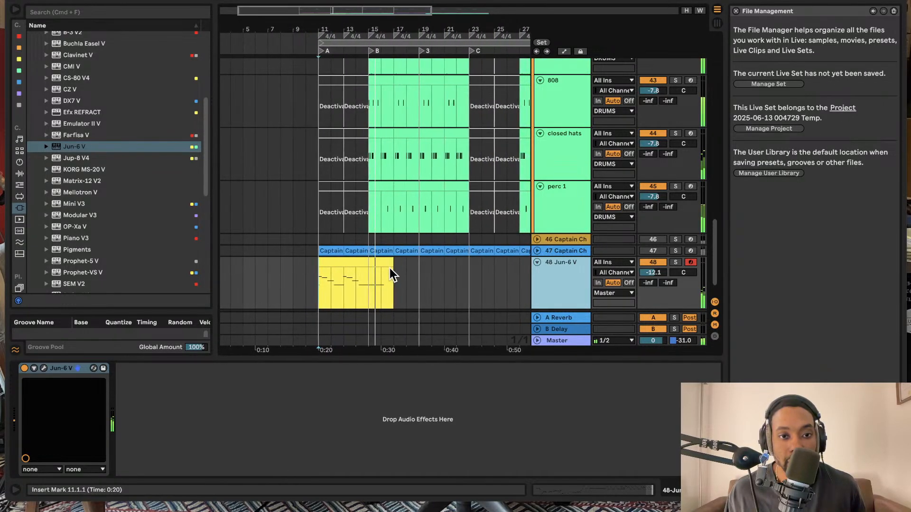
Shorten the Jun-6 V clip to five bars so it ends at bar 16, and open its notes in an enlarged editor
left_click_drag(388, 262, 369, 263)
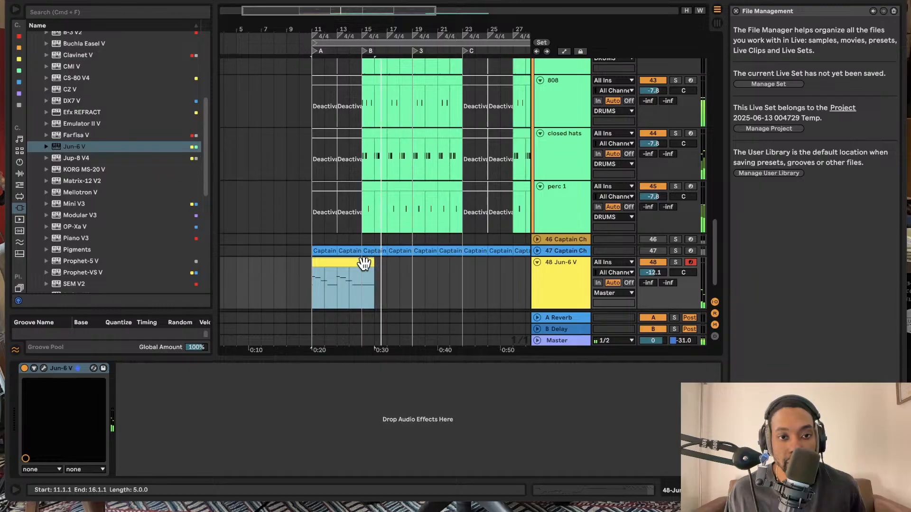
key("space")
key("space")
double_click(388, 263)
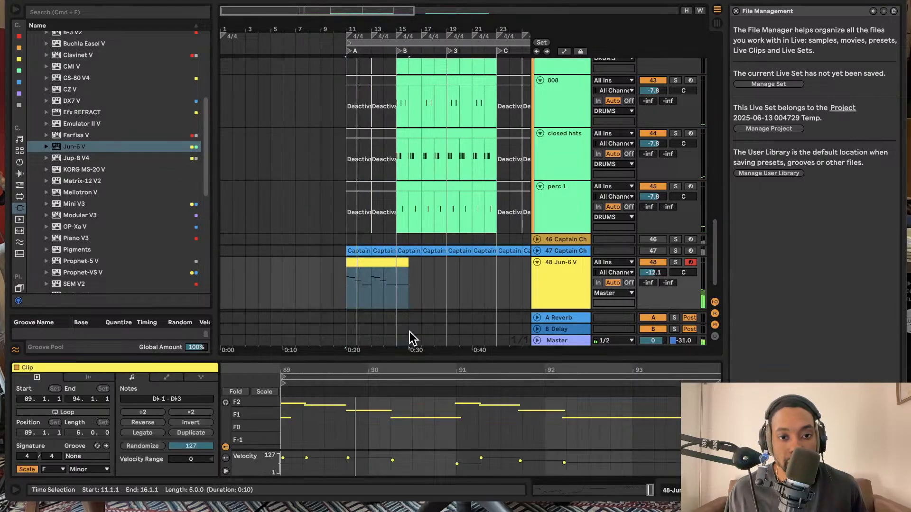
left_click_drag(422, 368, 399, 215)
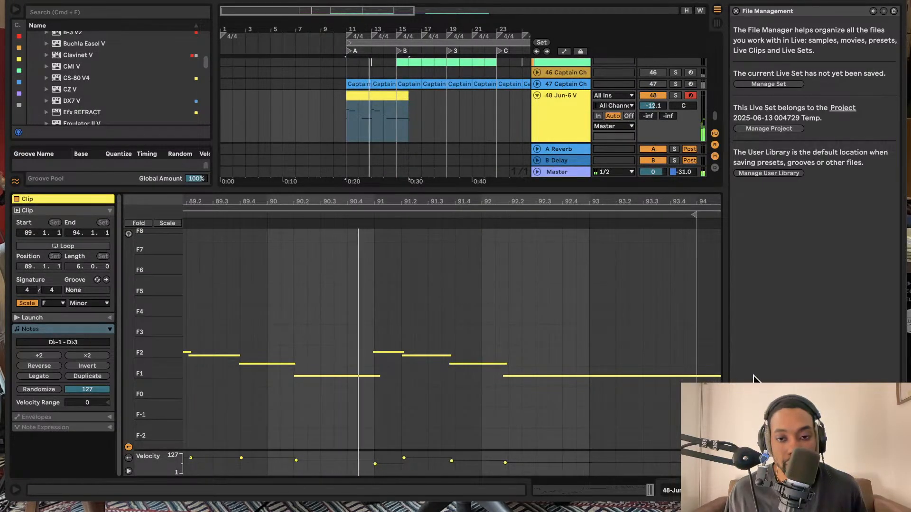
Shorten the final G♭1 note of the Jun-6 V clip so that it ends at the start of bar 93
left_click(716, 377)
left_click(690, 370)
left_click(718, 375)
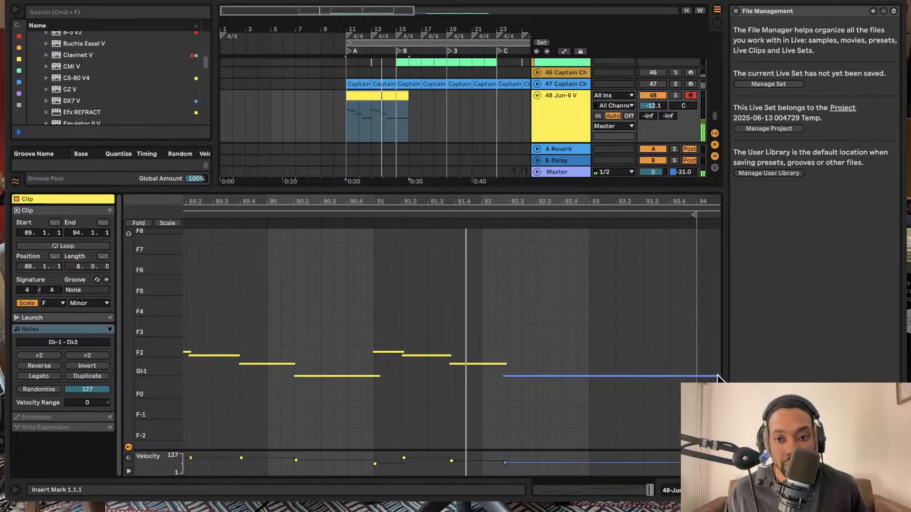
left_click(691, 354)
left_click(718, 376)
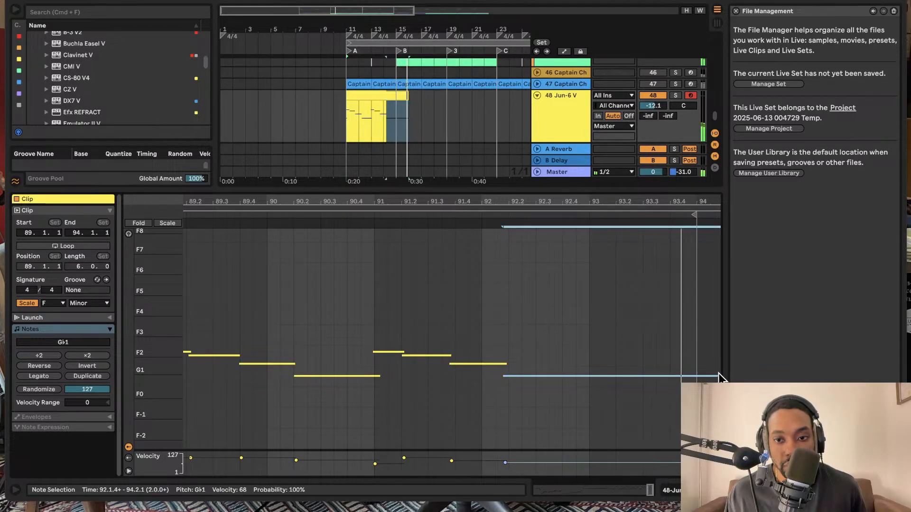
left_click(718, 380)
left_click(718, 376)
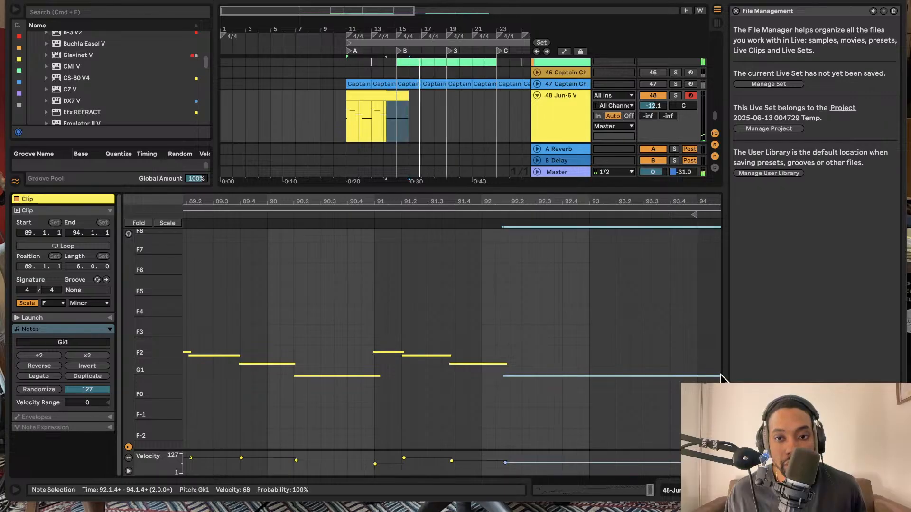
left_click_drag(706, 375, 617, 375)
scroll(615, 374, "up", 3)
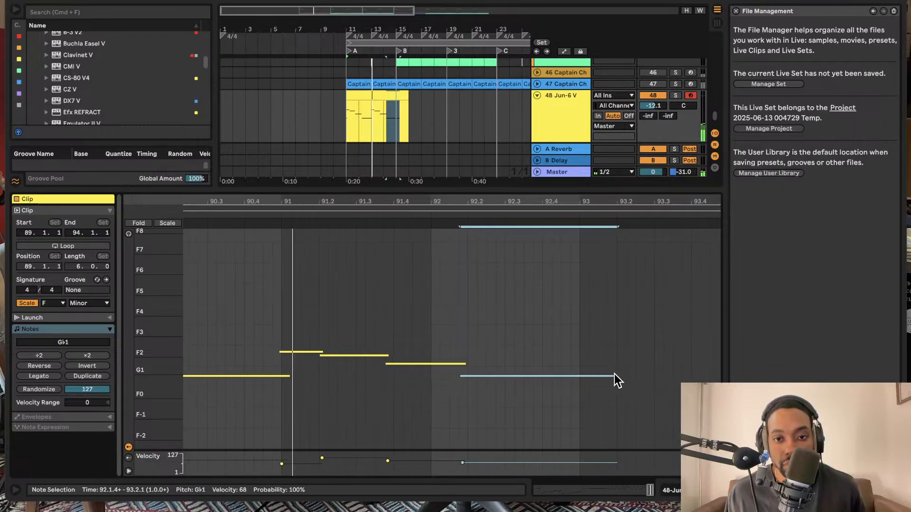
scroll(615, 374, "up", 3)
scroll(614, 373, "up", 6)
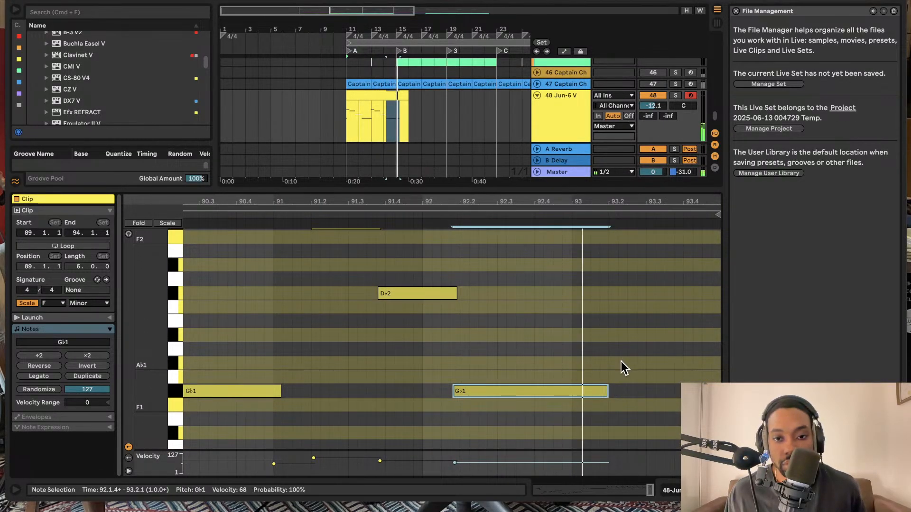
left_click_drag(606, 390, 571, 391)
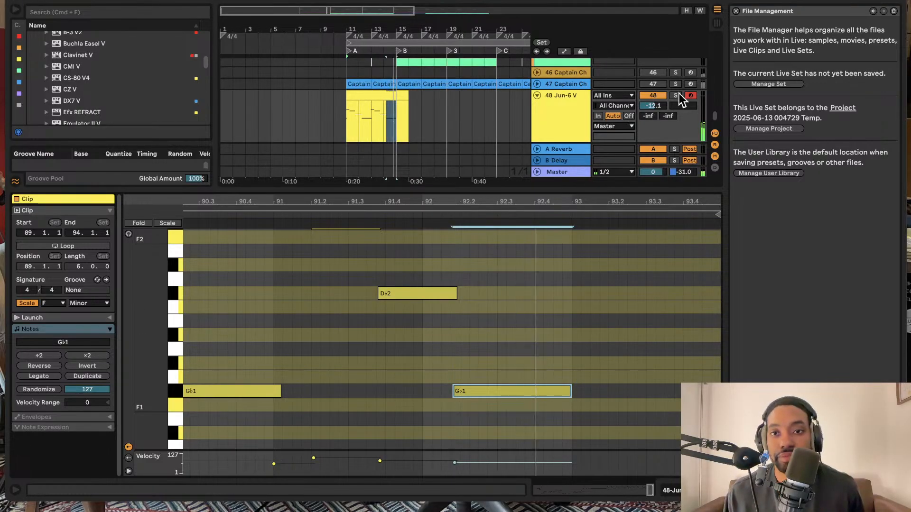
Close the note editor and review the arrangement from section A through section C during playback
left_click_drag(572, 189, 572, 424)
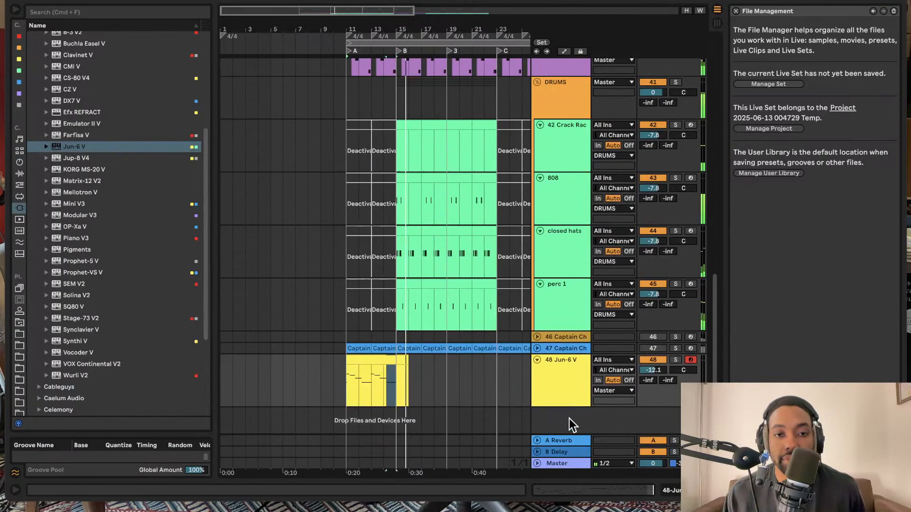
scroll(482, 246, "up", 5)
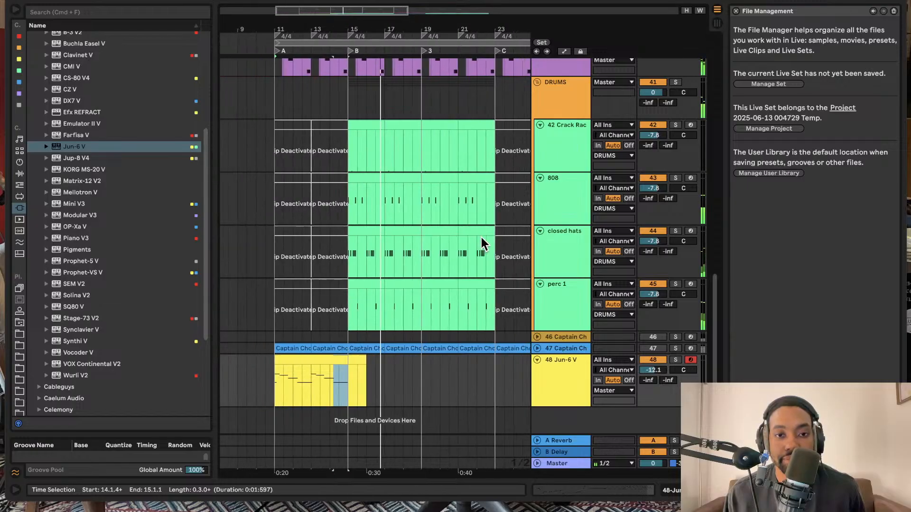
left_click(286, 0)
scroll(513, 200, "up", 5)
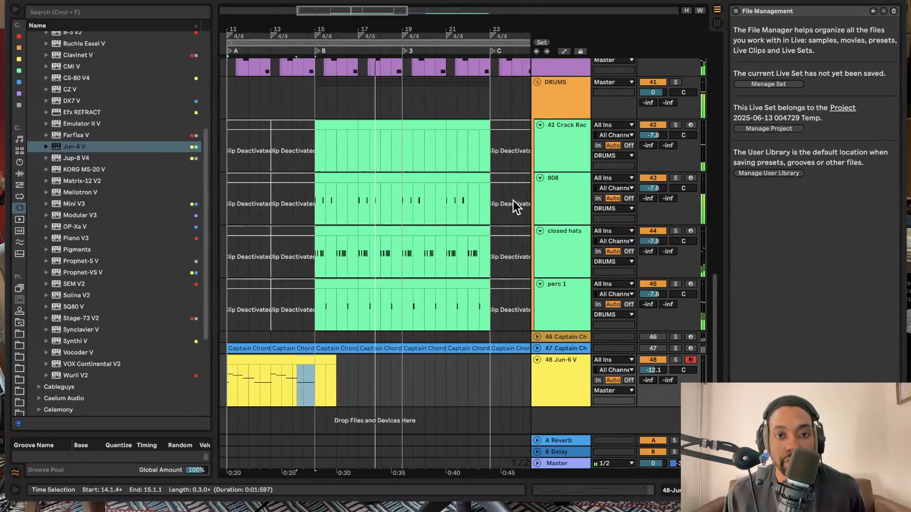
scroll(510, 199, "down", 4)
scroll(512, 200, "down", 3)
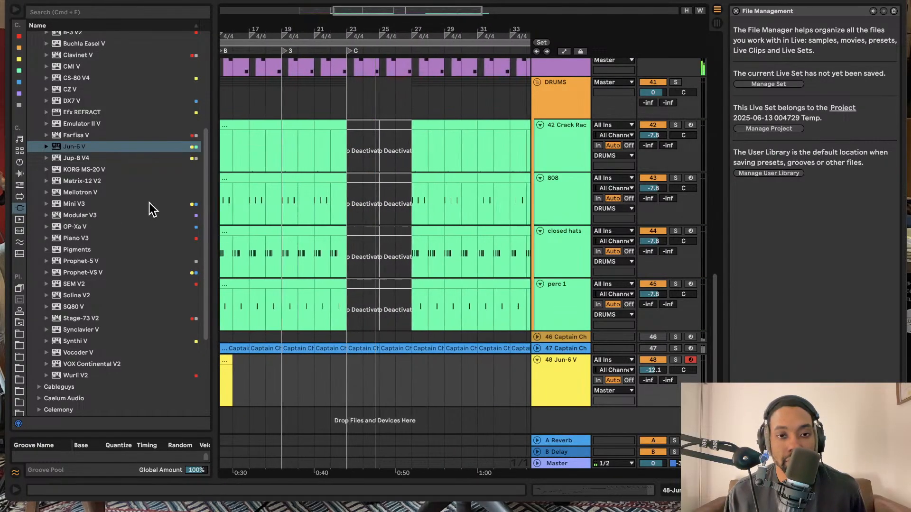
Add a Limiter from the Dynamics audio effects to the Master track
scroll(606, 242, "up", 4)
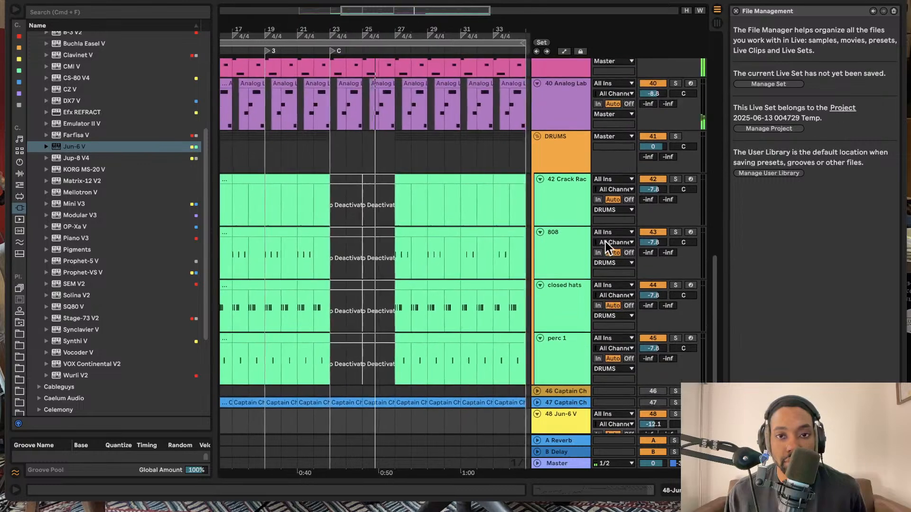
scroll(604, 172, "up", 2)
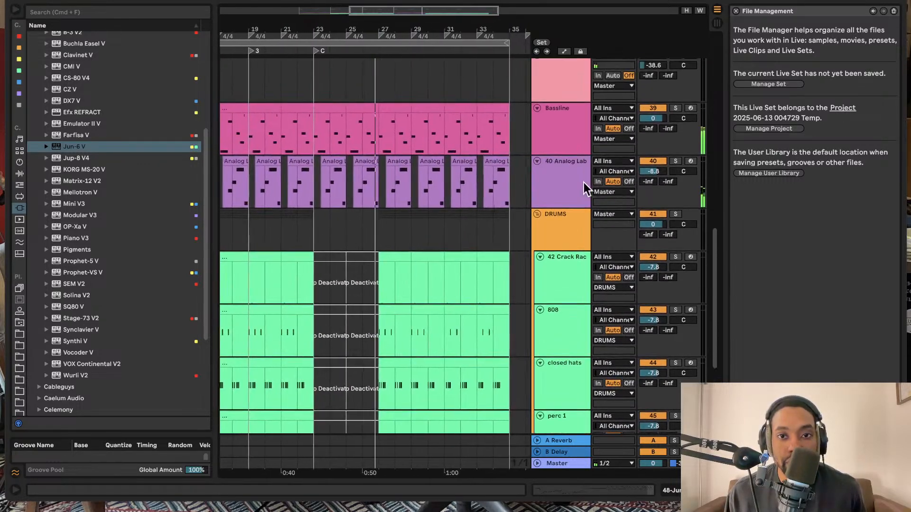
double_click(581, 183)
left_click(175, 368)
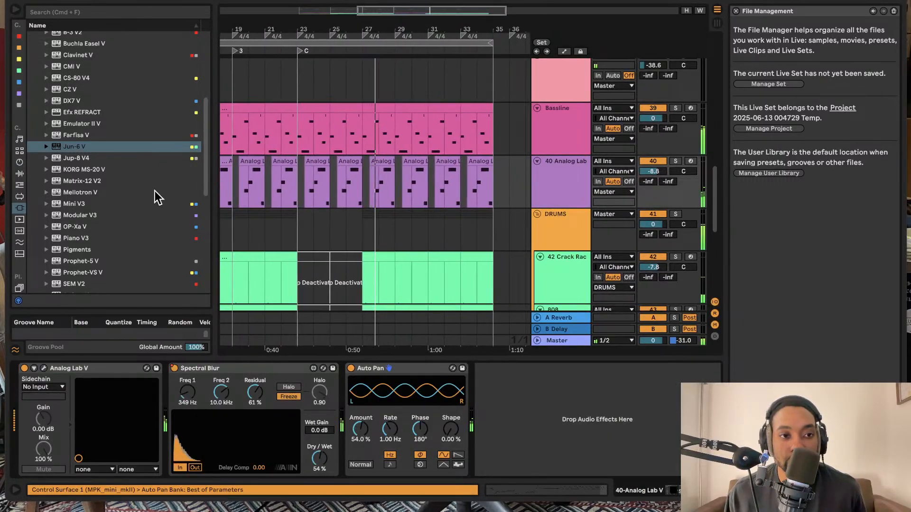
left_click(20, 174)
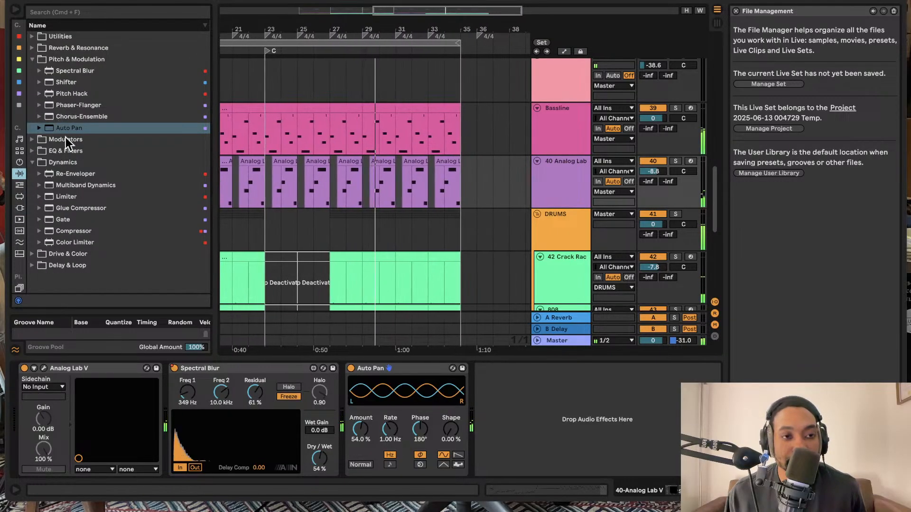
left_click(34, 152)
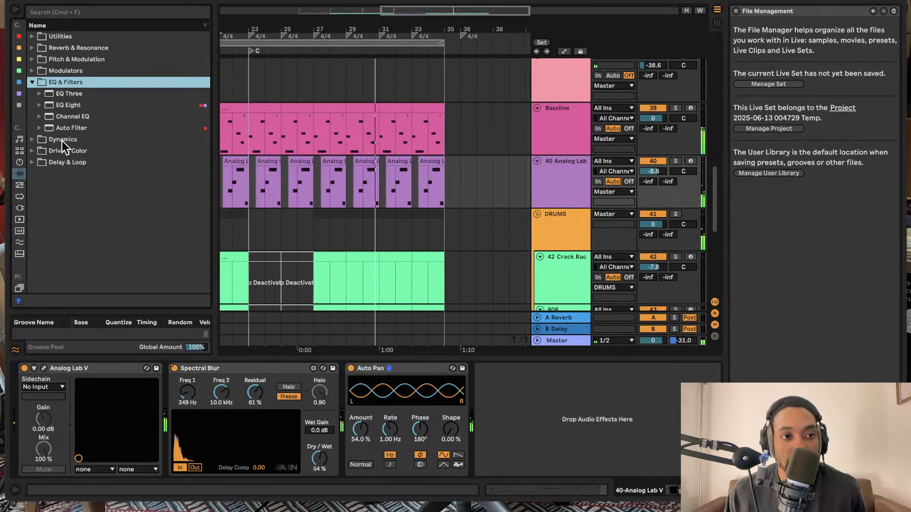
left_click(34, 141)
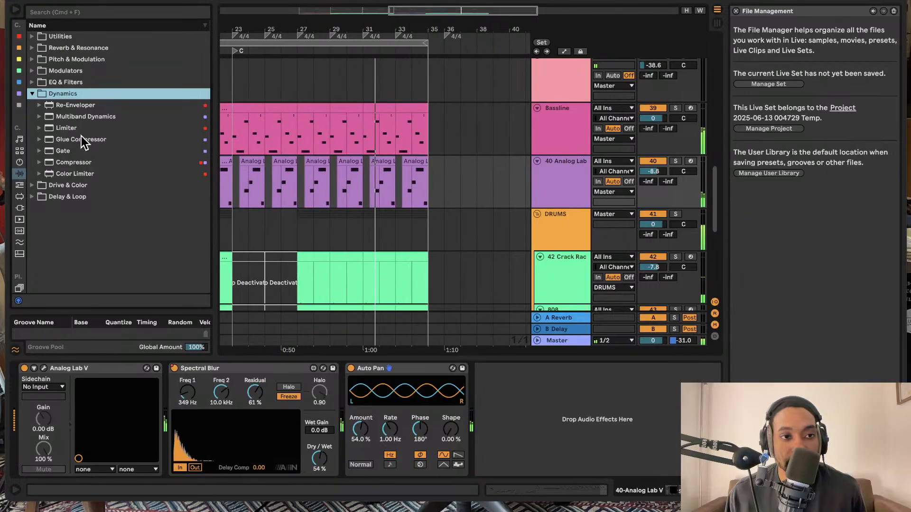
left_click_drag(67, 132, 573, 340)
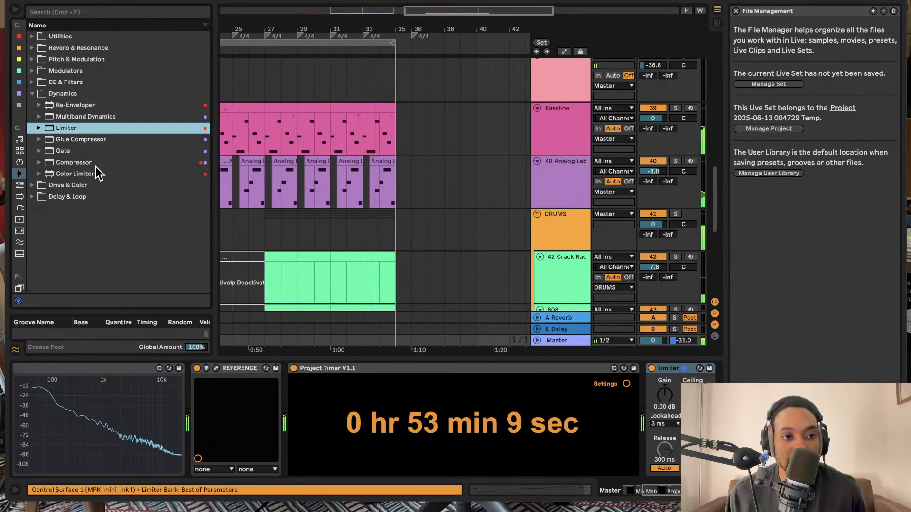
Add Multiband Dynamics to the Master track's device chain, directly after the Project Timer
left_click(71, 152)
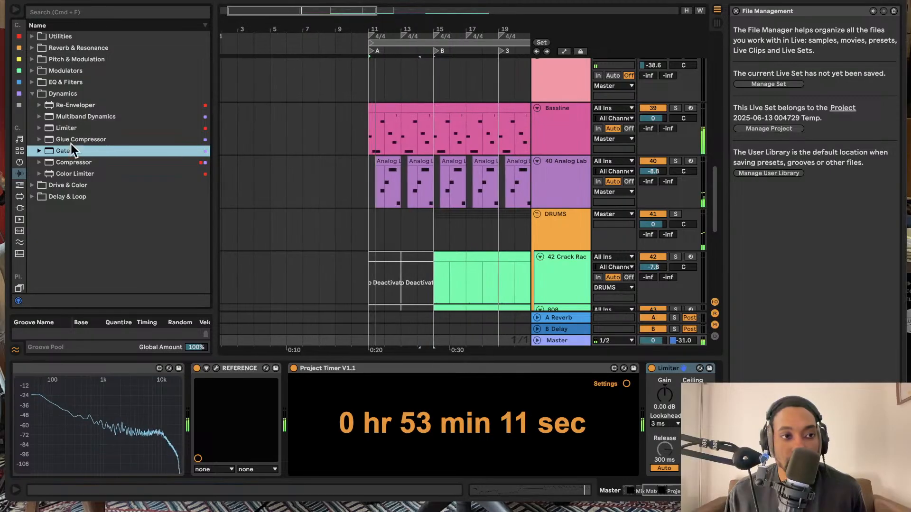
left_click_drag(74, 118, 603, 421)
left_click_drag(543, 408, 649, 417)
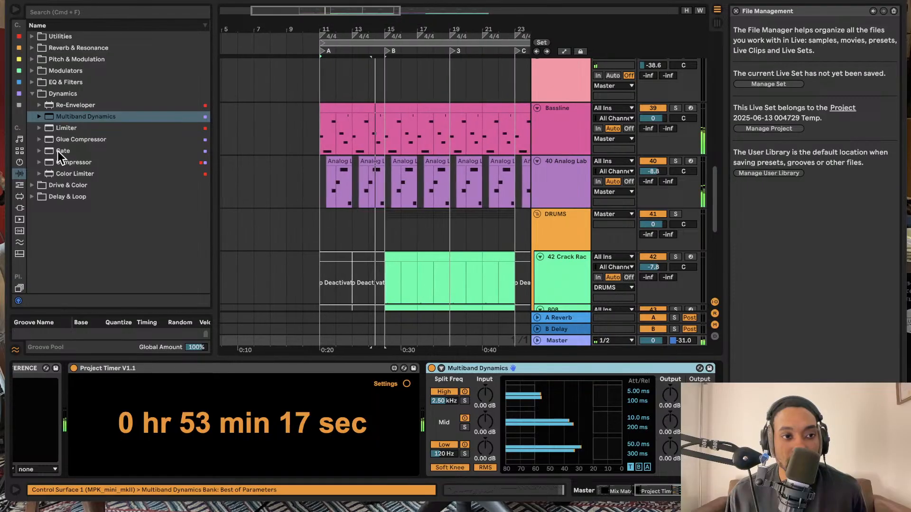
Add a Saturator from the Drive & Color effects to the 40 Analog Lab track, after Auto Pan
left_click(35, 185)
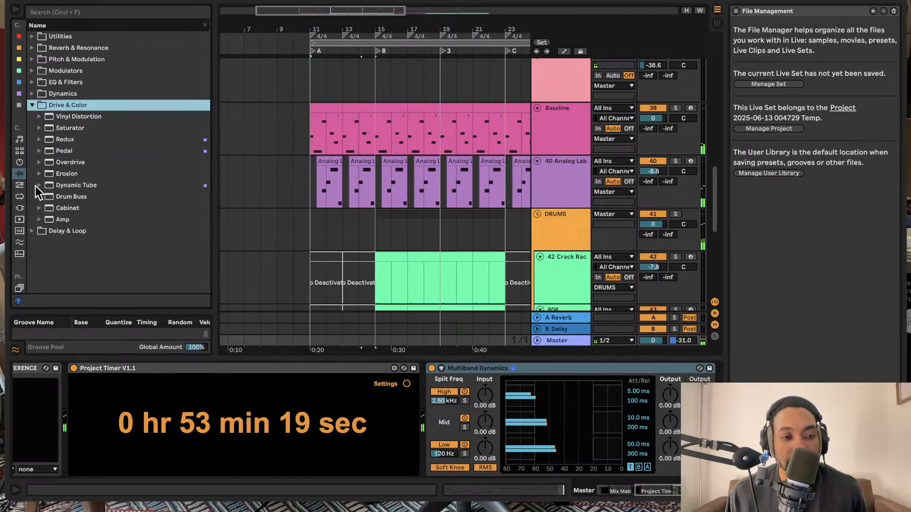
left_click(67, 129)
left_click(568, 176)
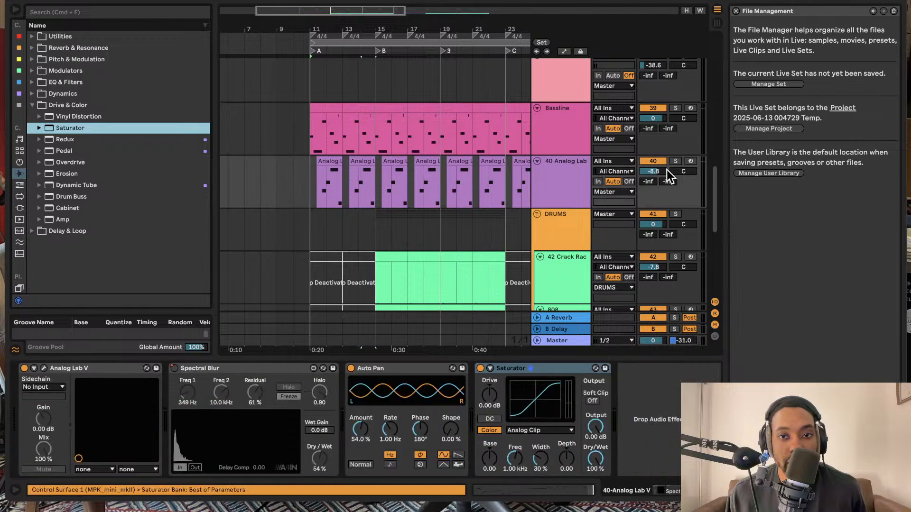
Solo the Analog Lab track, set the Saturator's Drive to 6.75 dB, and compare the sound with the effect bypassed
left_click(675, 161)
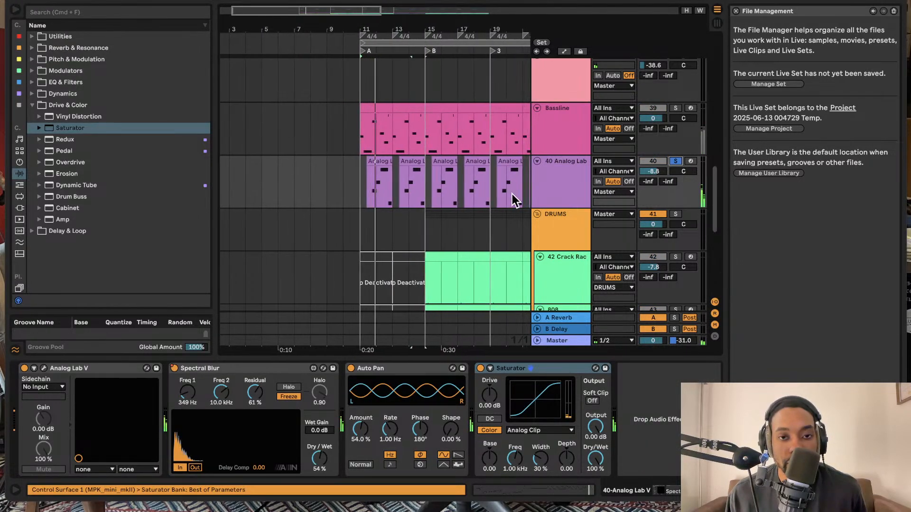
left_click_drag(493, 406, 493, 387)
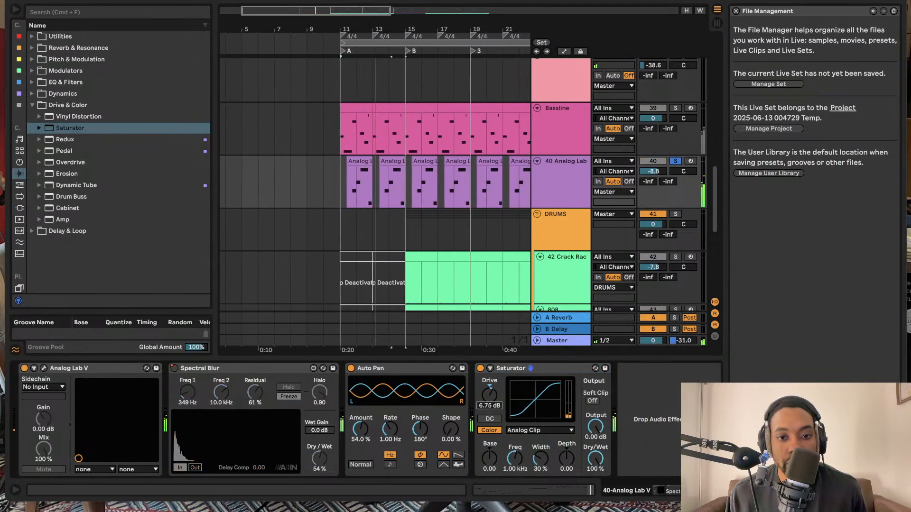
left_click(676, 162)
left_click(676, 163)
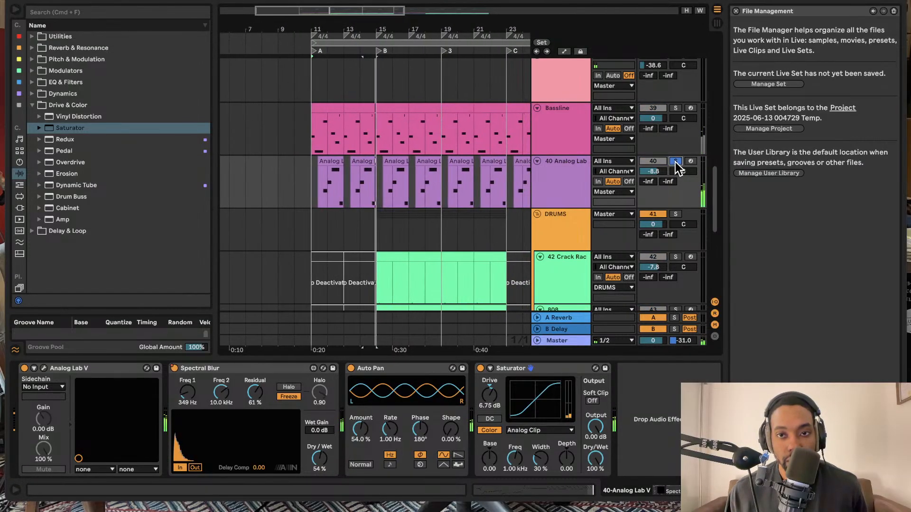
left_click(479, 368)
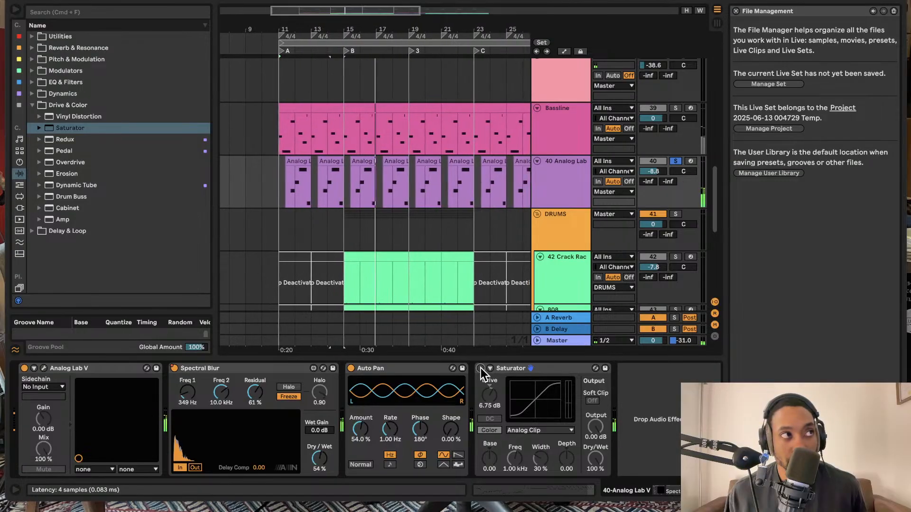
left_click(480, 368)
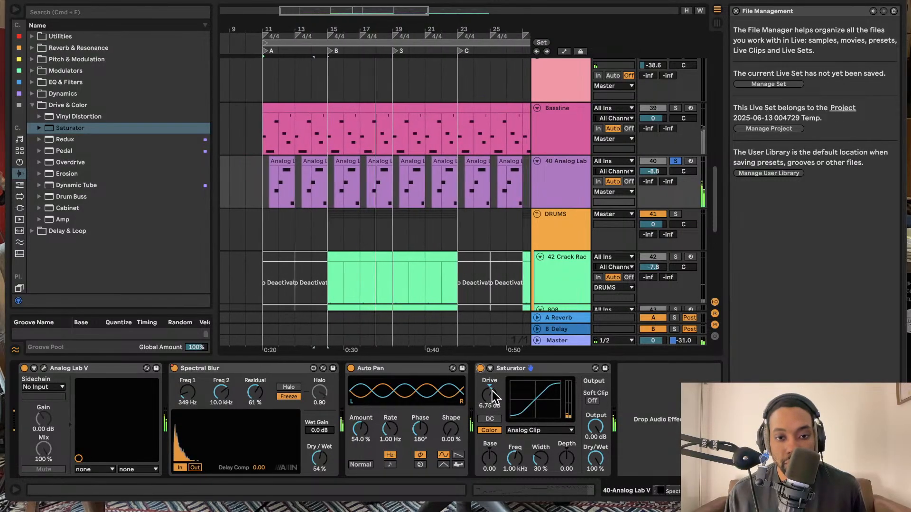
Set the Saturator's Drive to 4.00 dB, Base to 32.0 and Depth to -17.5
left_click_drag(490, 392, 490, 399)
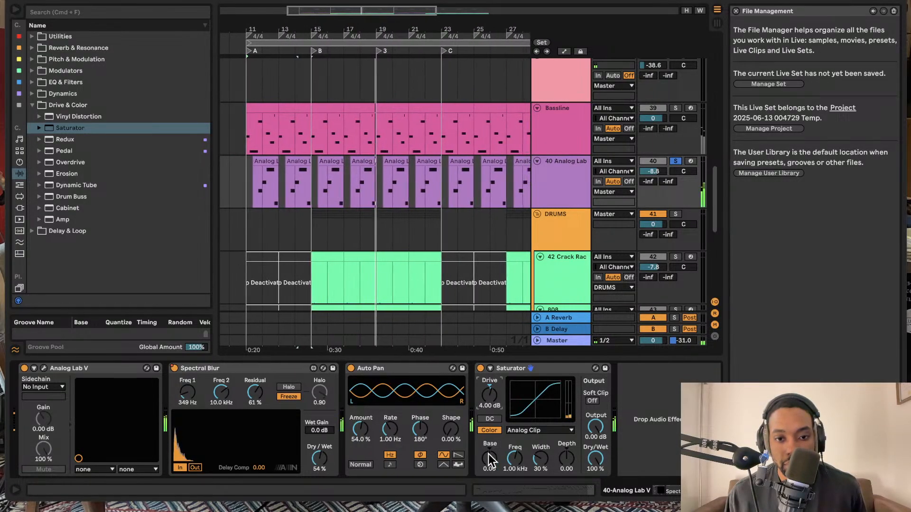
left_click_drag(489, 457, 490, 445)
left_click_drag(568, 461, 568, 472)
Bypass the Saturator and delete it from the Analog Lab track
left_click(480, 369)
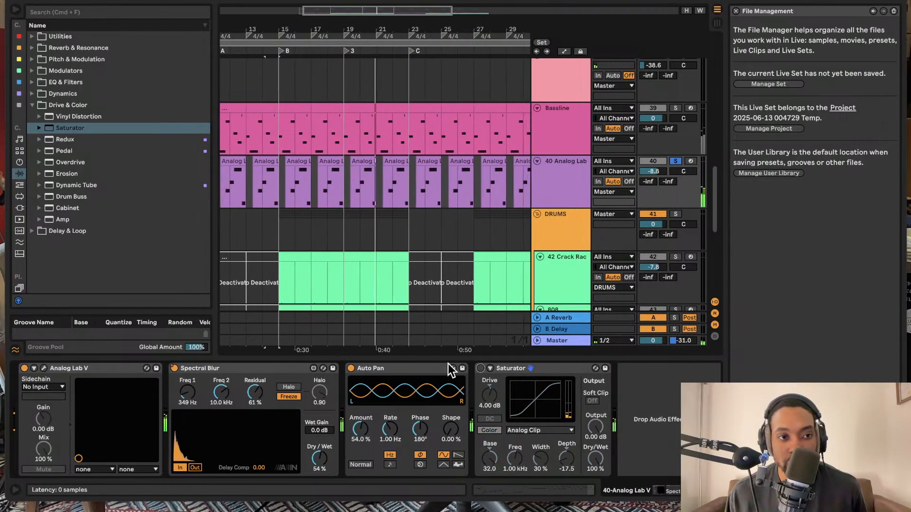
left_click(525, 369)
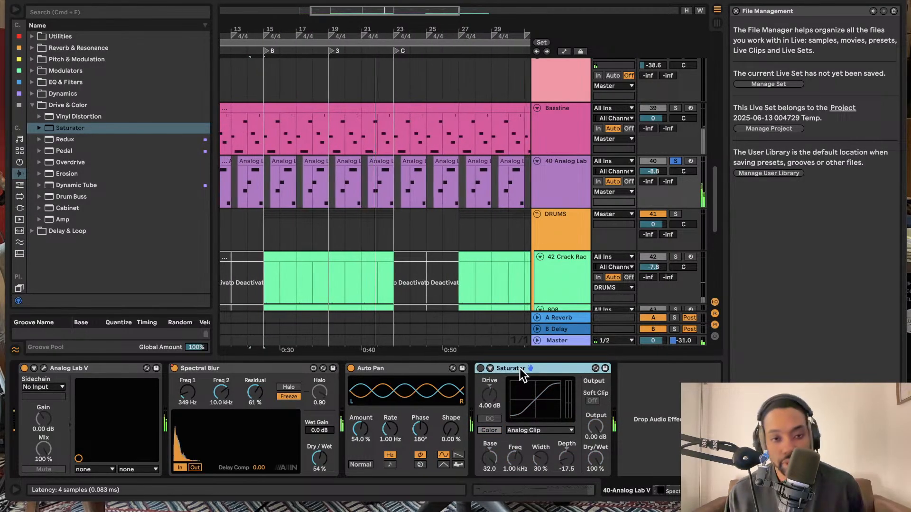
key("Delete")
Add the Screamer Amp preset to the Analog Lab track, after Auto Pan
left_click(40, 162)
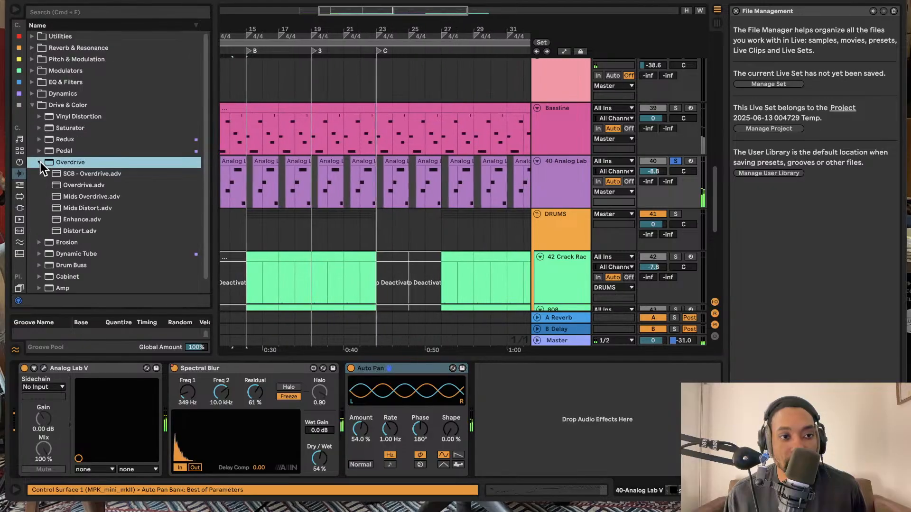
left_click(40, 161)
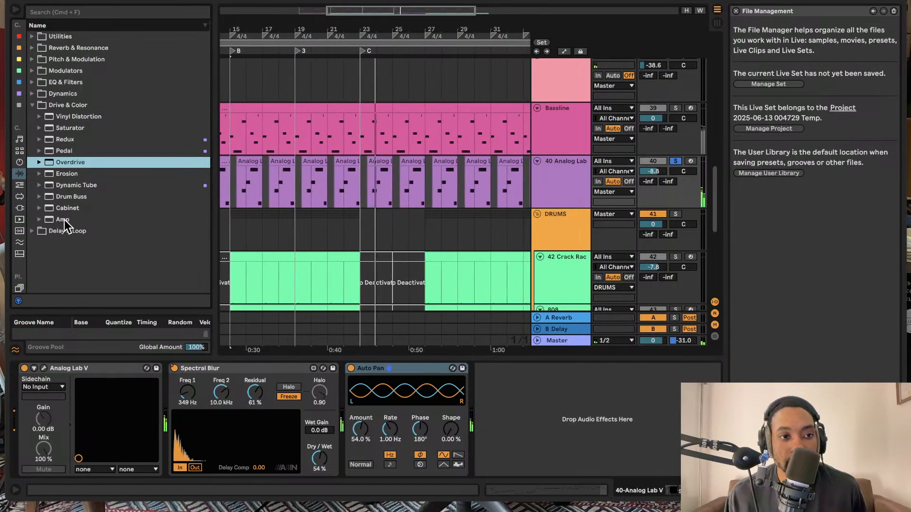
left_click(40, 219)
left_click_drag(86, 233, 527, 402)
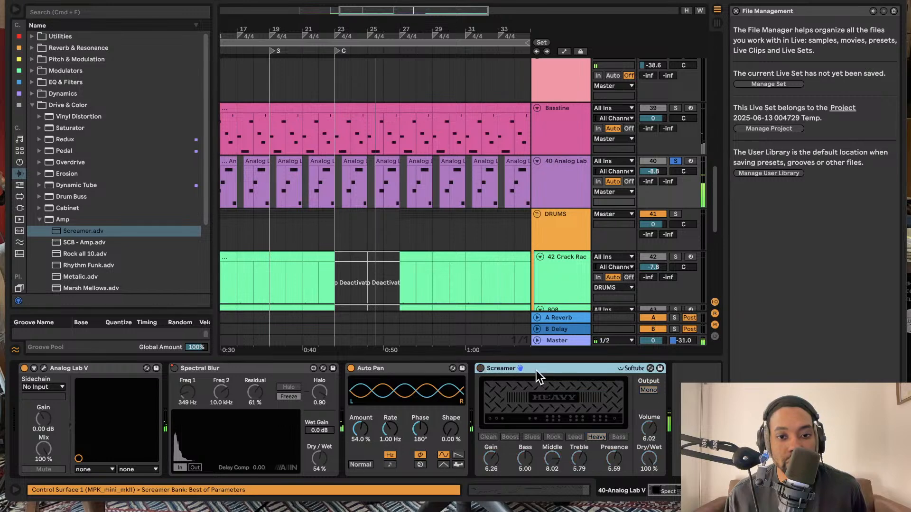
Delete the Screamer amp from the Analog Lab track and add an EQ Eight after Auto Pan
key("Delete")
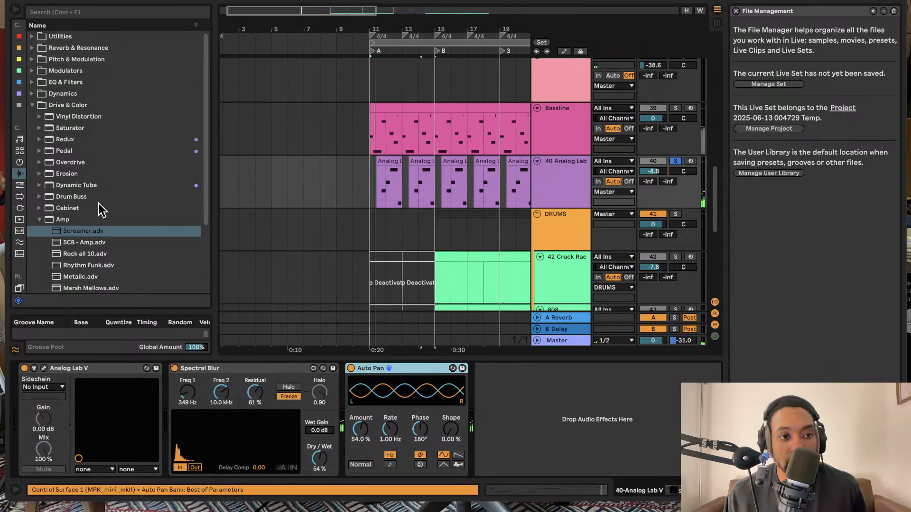
scroll(98, 204, "down", 3)
scroll(97, 243, "down", 5)
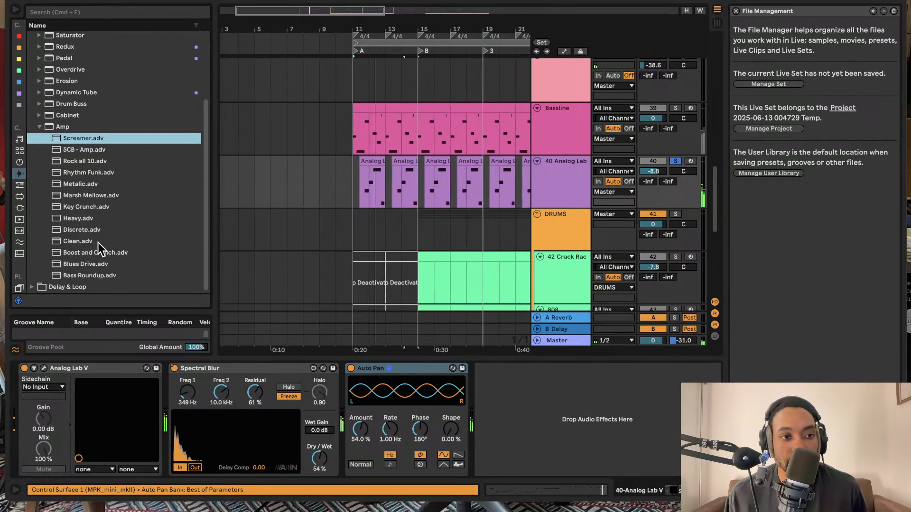
scroll(81, 157, "up", 10)
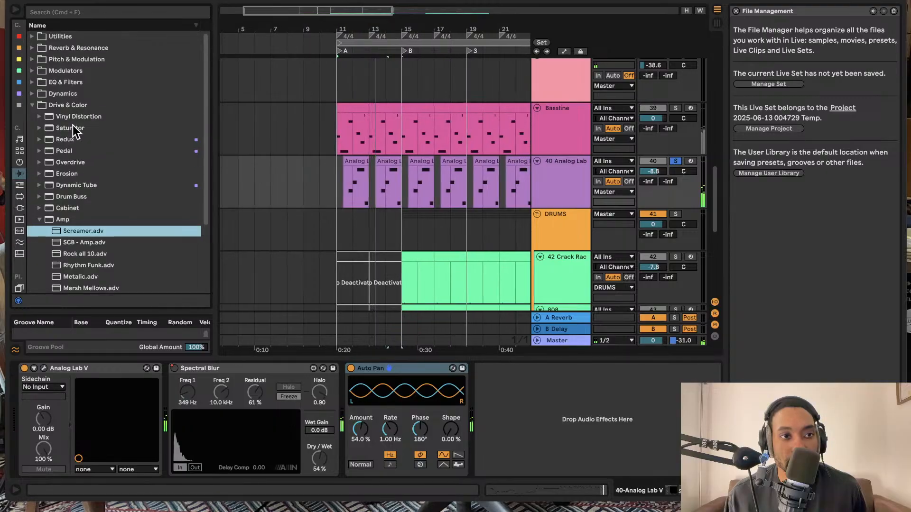
left_click(32, 82)
left_click(41, 94)
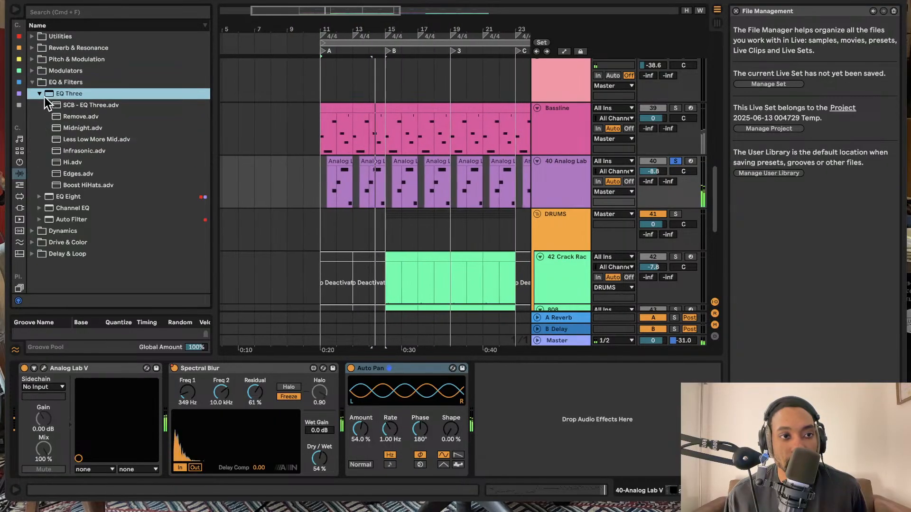
left_click(41, 95)
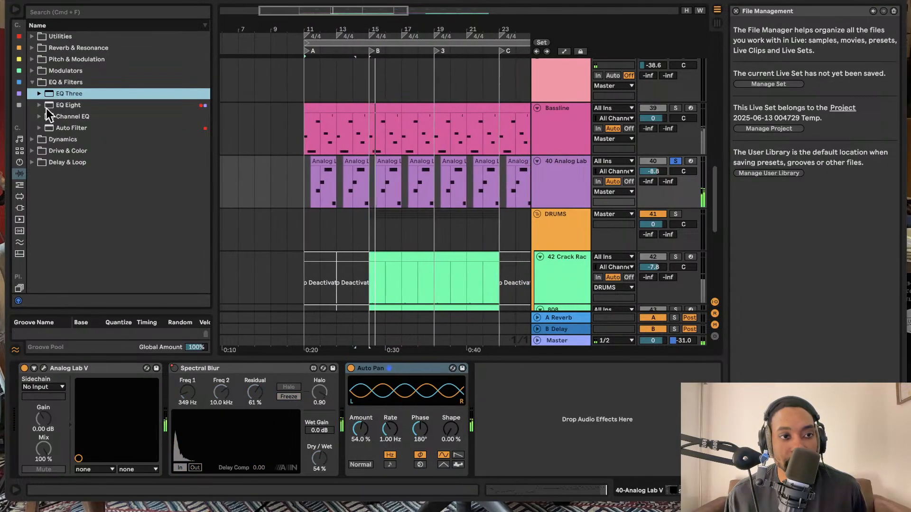
left_click_drag(47, 109, 567, 419)
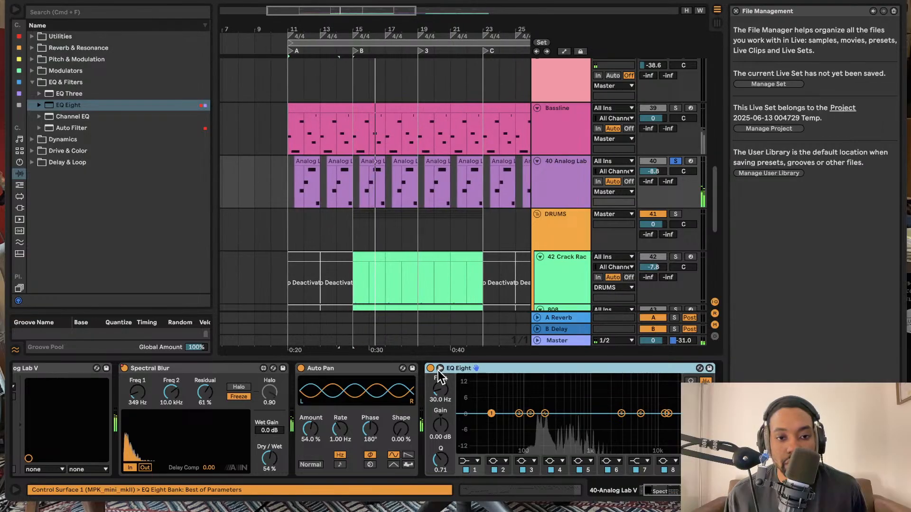
Expand the EQ Eight, boost band 3 by 15.0 dB at 183 Hz, and set band 1's gain to -7.38 dB
left_click(440, 369)
left_click(477, 461)
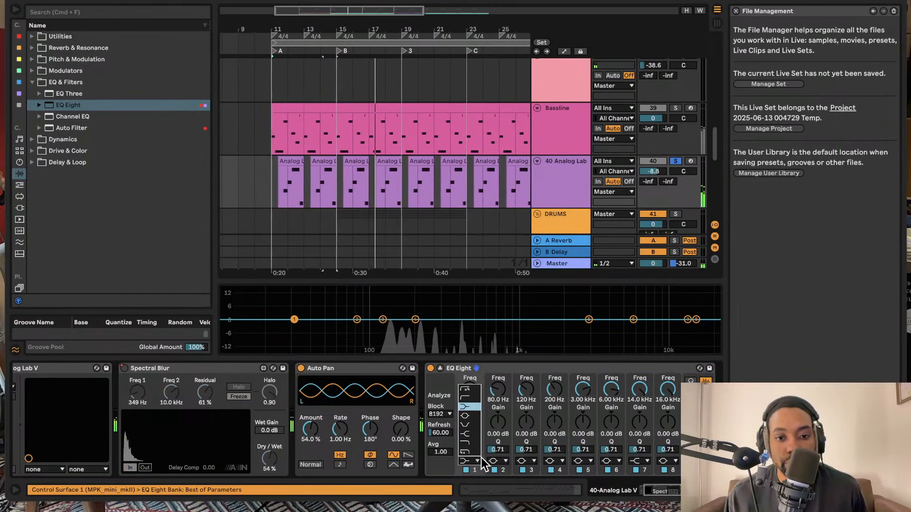
left_click(384, 320)
left_click(384, 320)
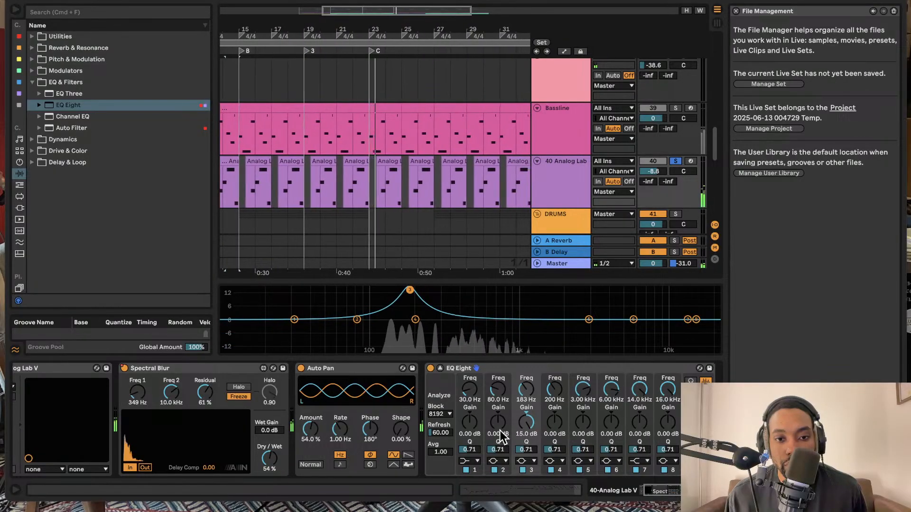
left_click(471, 422)
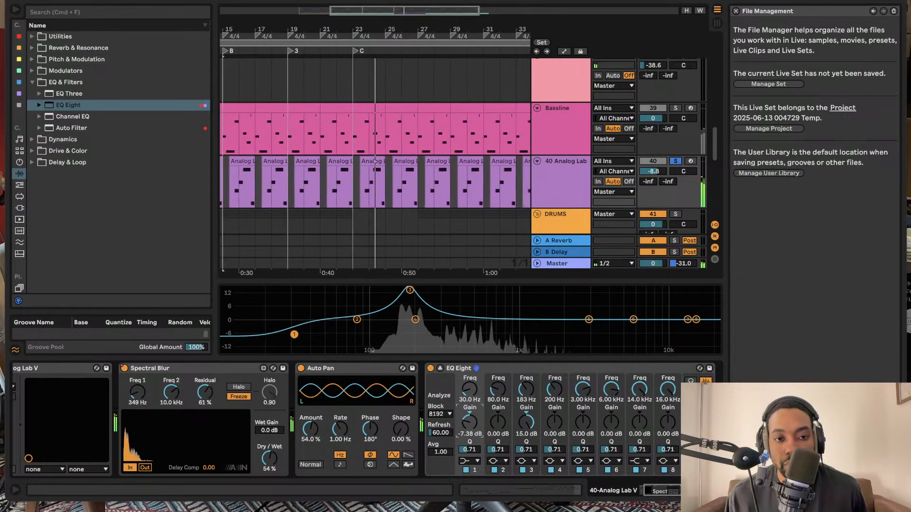
Set EQ band 3 to 178 Hz with 2.88 dB gain, and band 2 to 86.2 Hz with -2.27 dB gain
left_click_drag(411, 293, 410, 308)
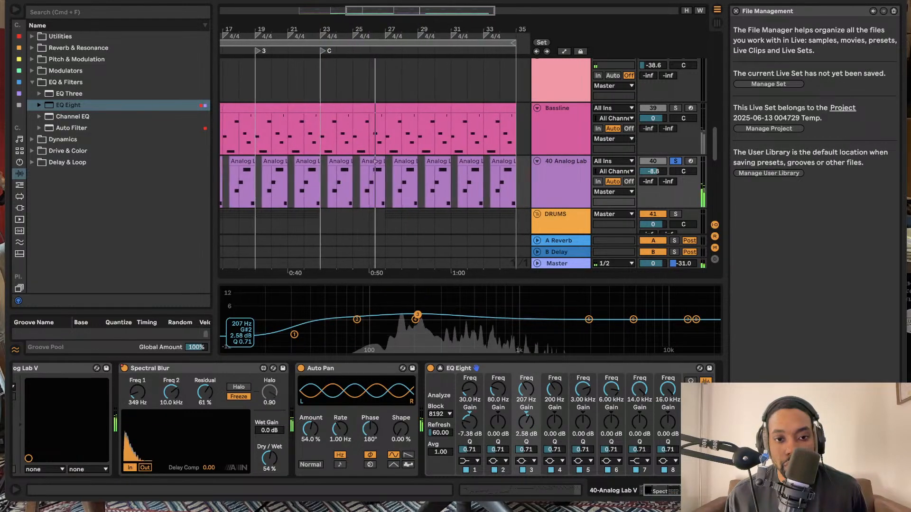
left_click_drag(360, 319, 361, 317)
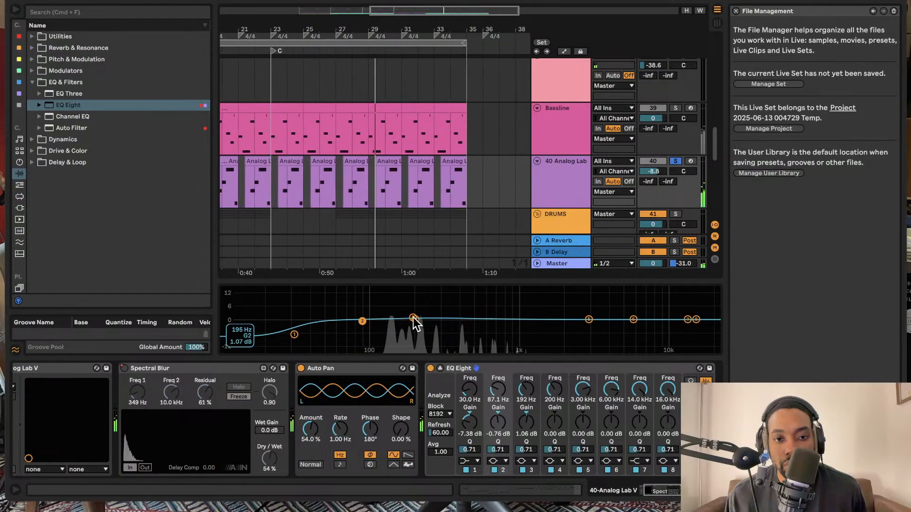
mouse_move(413, 318)
left_mouse_down()
mouse_move(409, 310)
mouse_move(419, 319)
left_mouse_up()
left_click(362, 322)
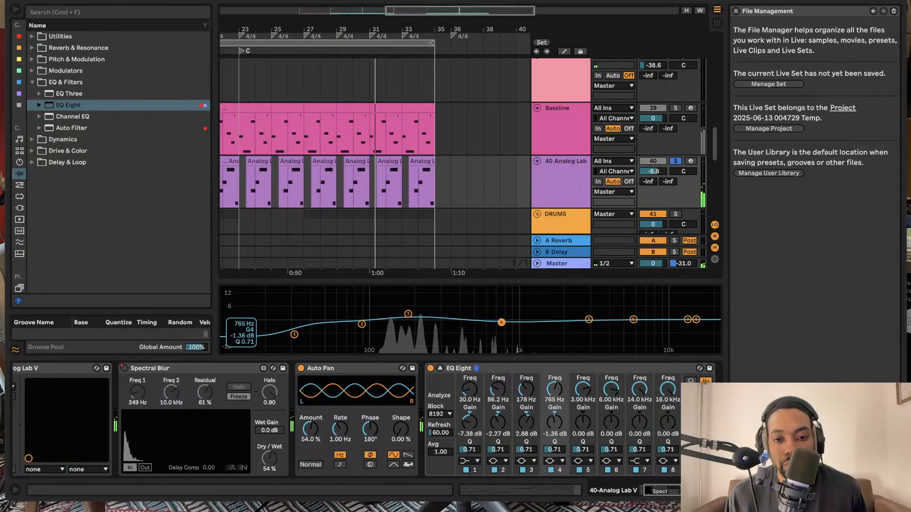
Make EQ band 4 a high shelf at 751 Hz with -4.09 dB, and set band 5 to 3.35 kHz with 4.09 dB
left_click(561, 463)
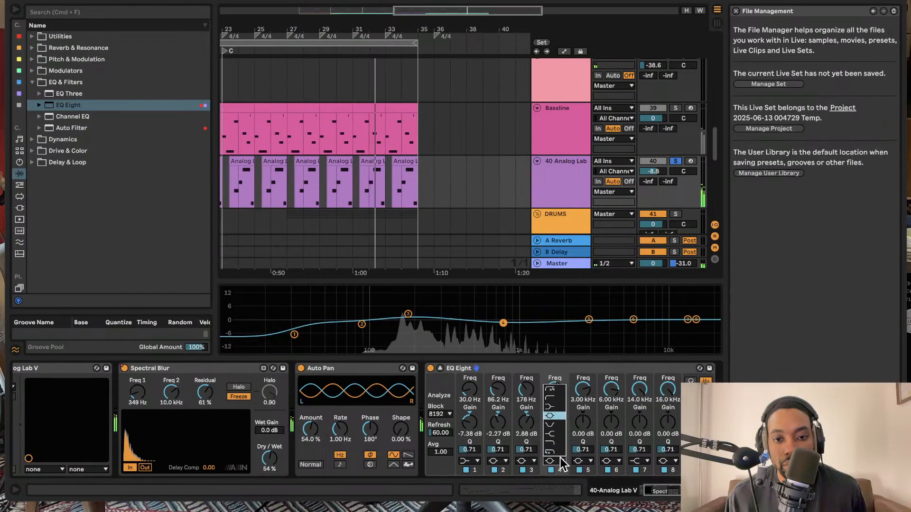
left_click(557, 435)
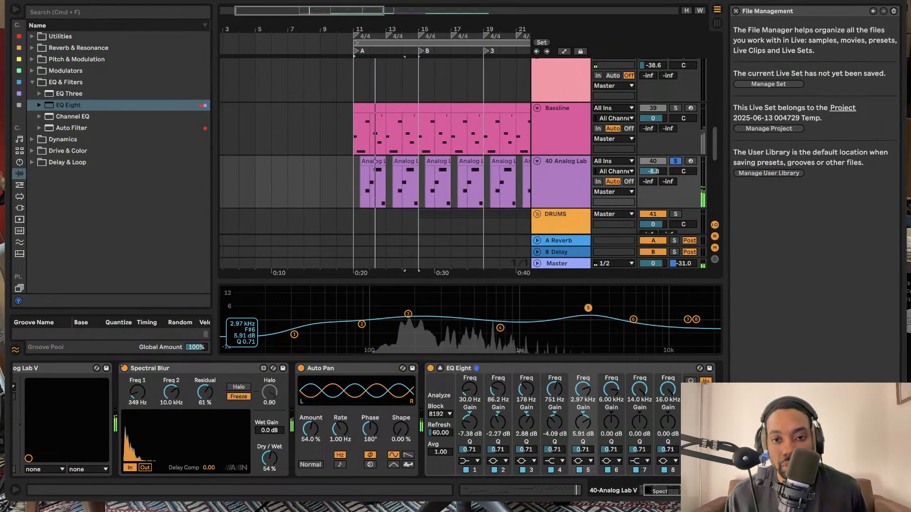
left_click_drag(623, 309, 596, 312)
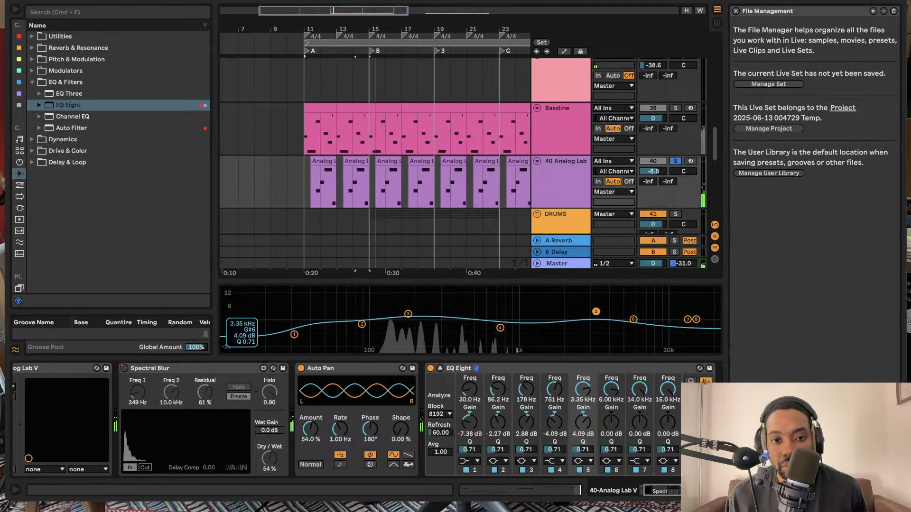
Change EQ band 8 to a high-cut filter
left_click(696, 319)
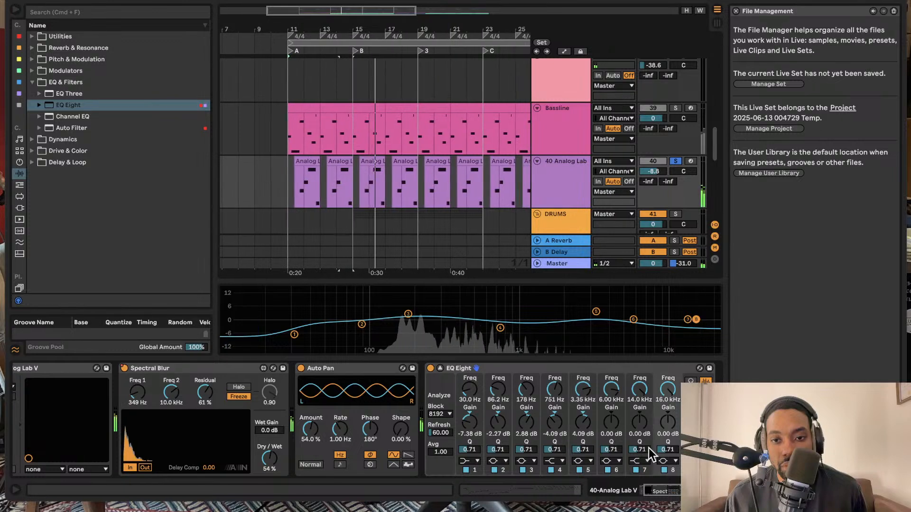
left_click(669, 461)
left_click(670, 443)
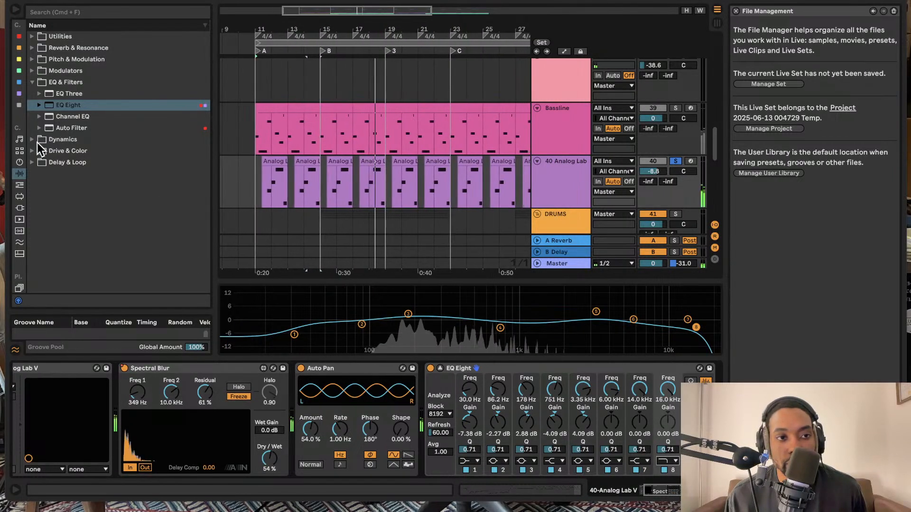
left_click(51, 13)
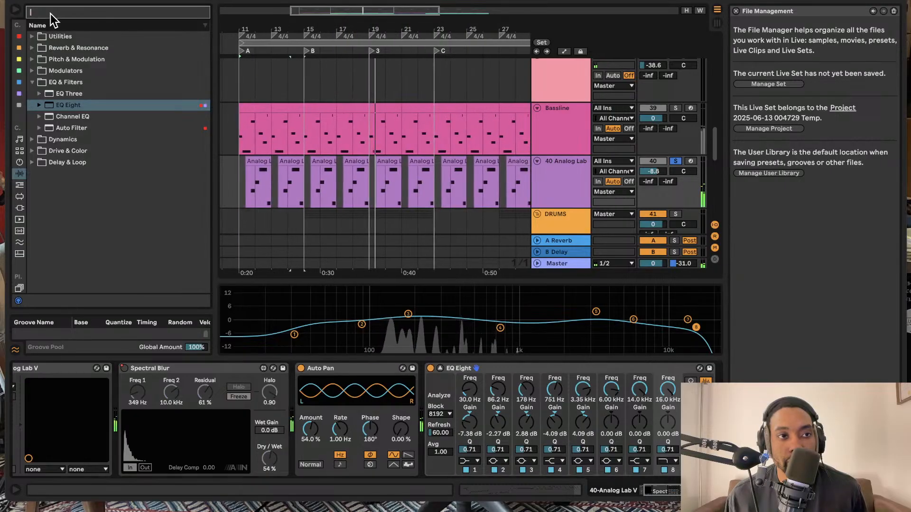
type("drum")
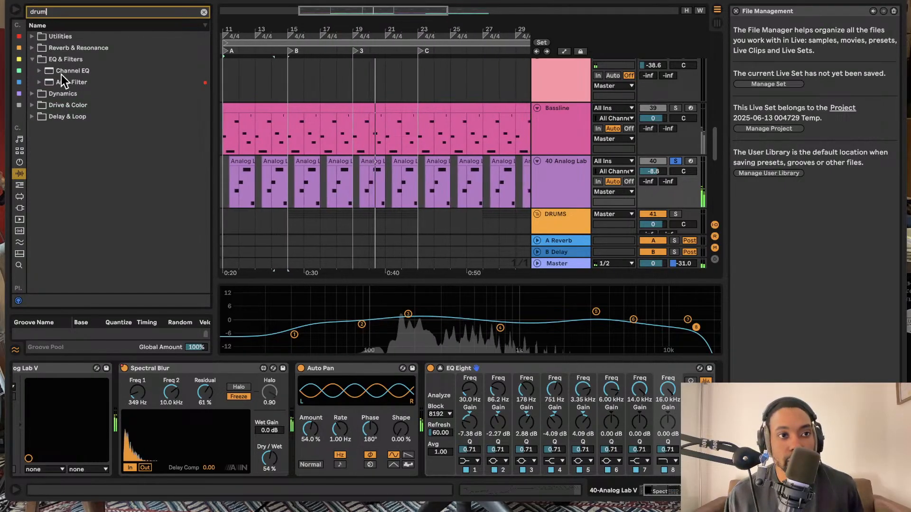
scroll(388, 139, "down", 5)
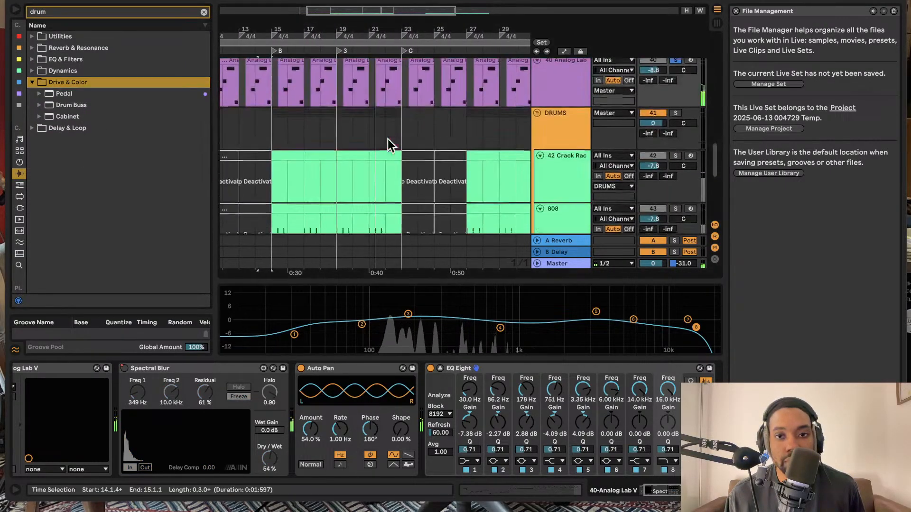
left_click_drag(110, 101, 394, 169)
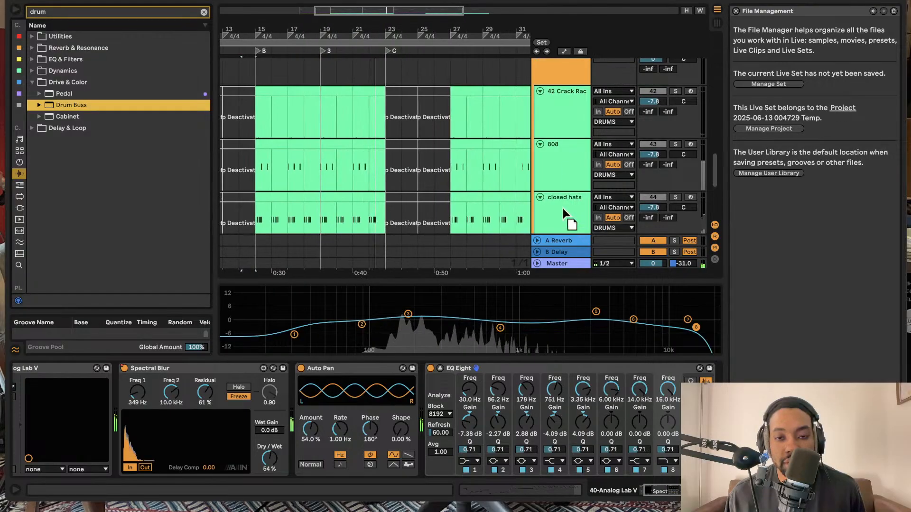
scroll(562, 227, "down", 1)
left_click_drag(565, 172, 110, 138)
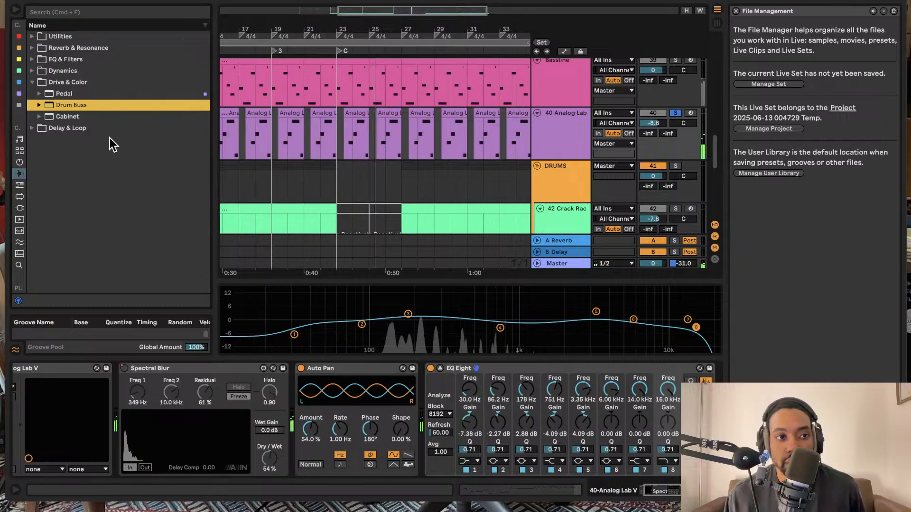
key("Escape")
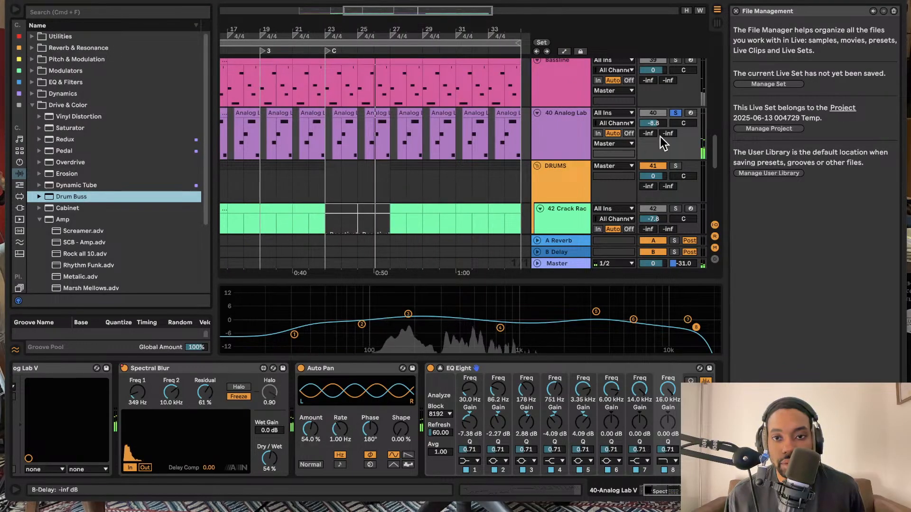
Turn off solo on the Analog Lab track
left_click(683, 114)
left_click(676, 114)
Delete the last bar of the Jun-6 V clip, from 15.1.1 to 16.1.1
scroll(514, 145, "down", 3)
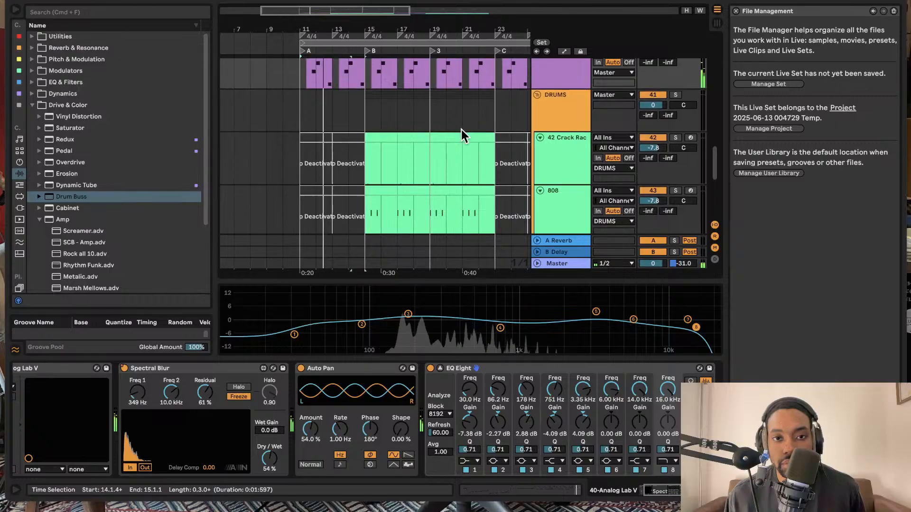
scroll(460, 130, "down", 5)
scroll(462, 130, "down", 1)
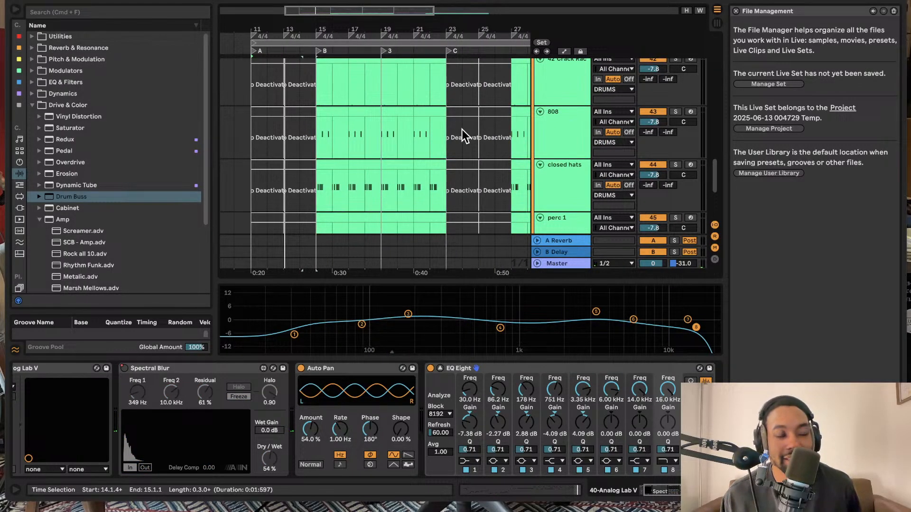
scroll(469, 137, "down", 3)
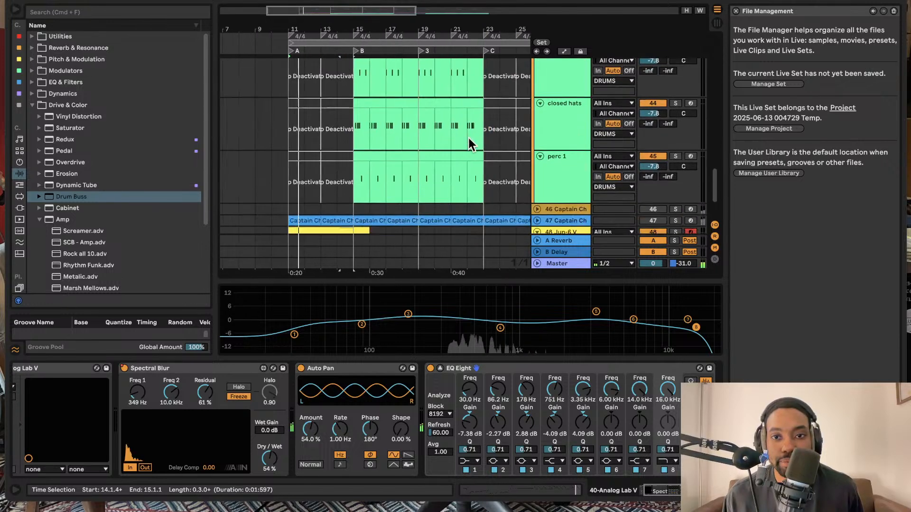
scroll(467, 139, "down", 2)
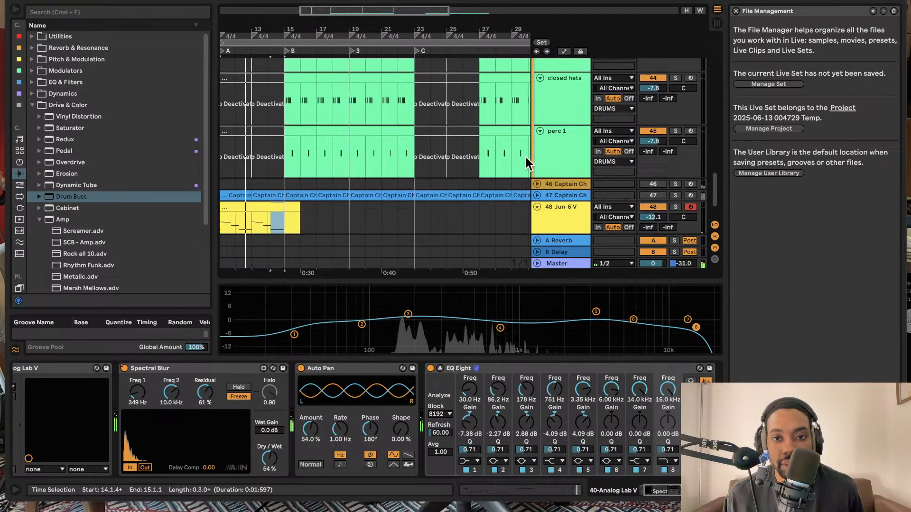
scroll(522, 161, "down", 2)
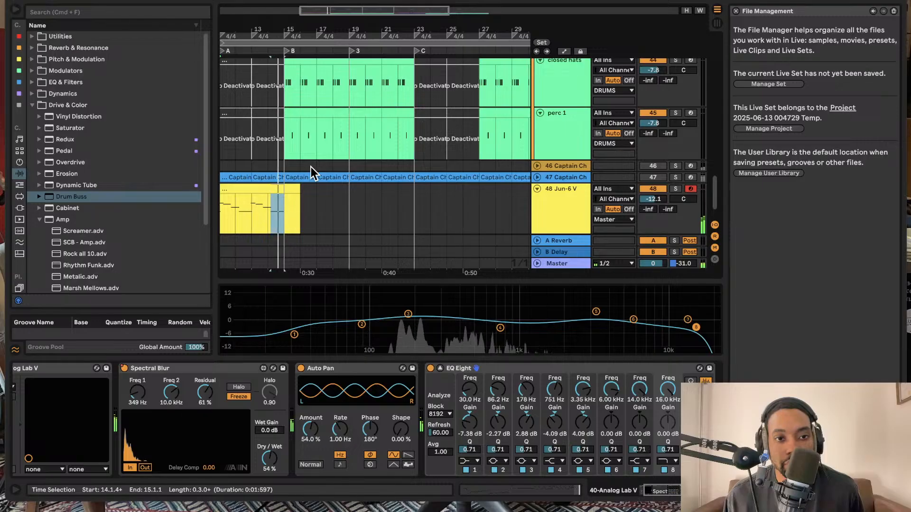
left_click(291, 189)
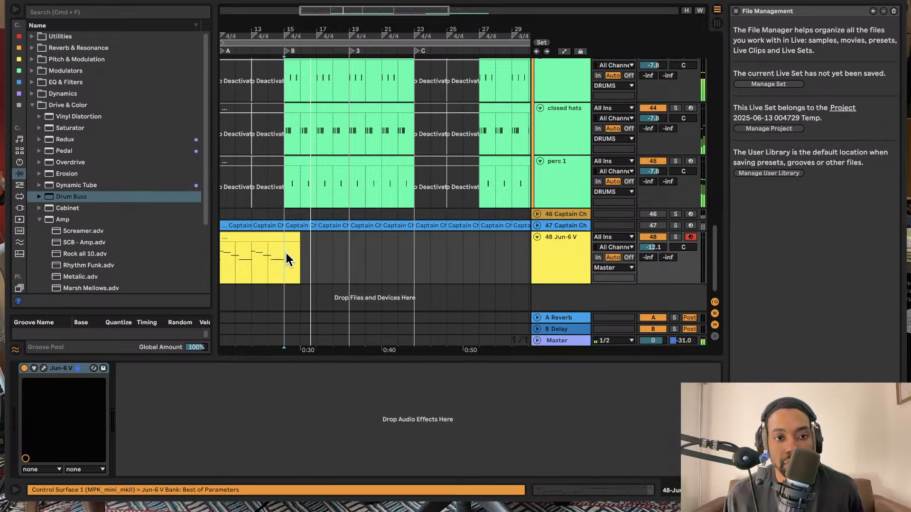
left_click(290, 242)
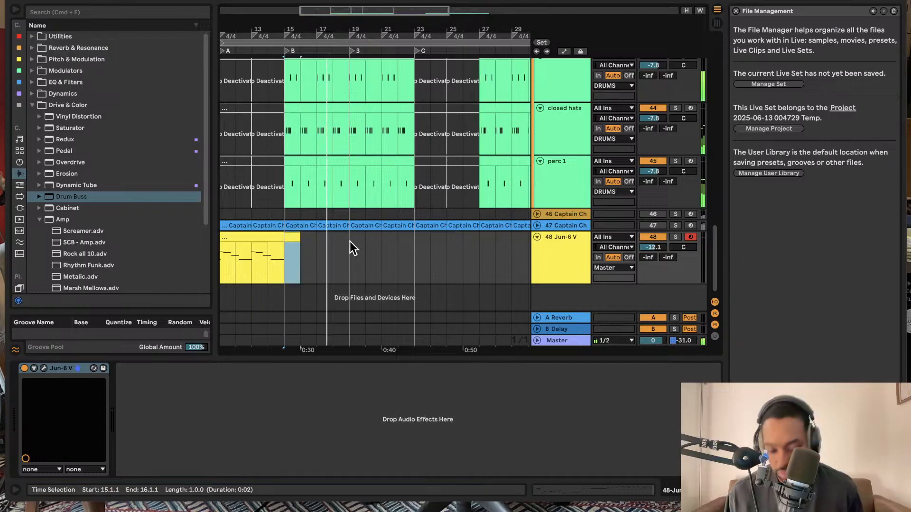
key("Delete")
left_click(398, 252)
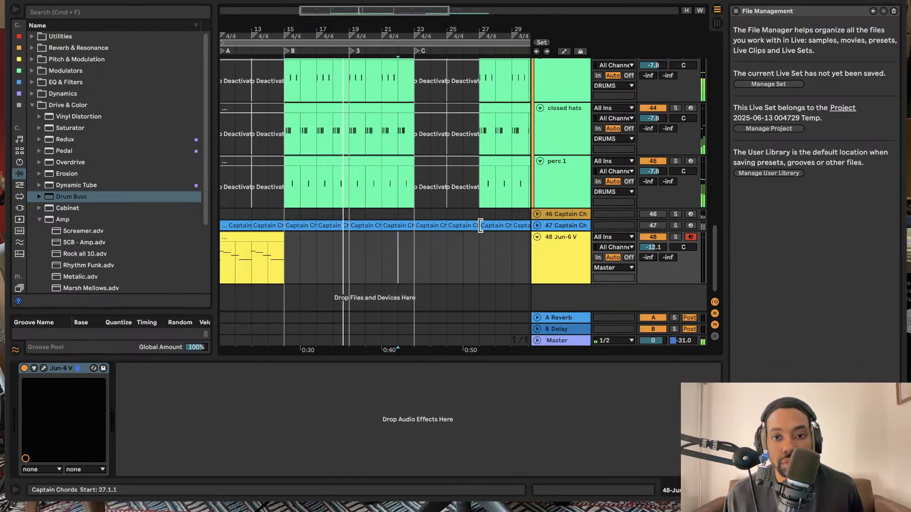
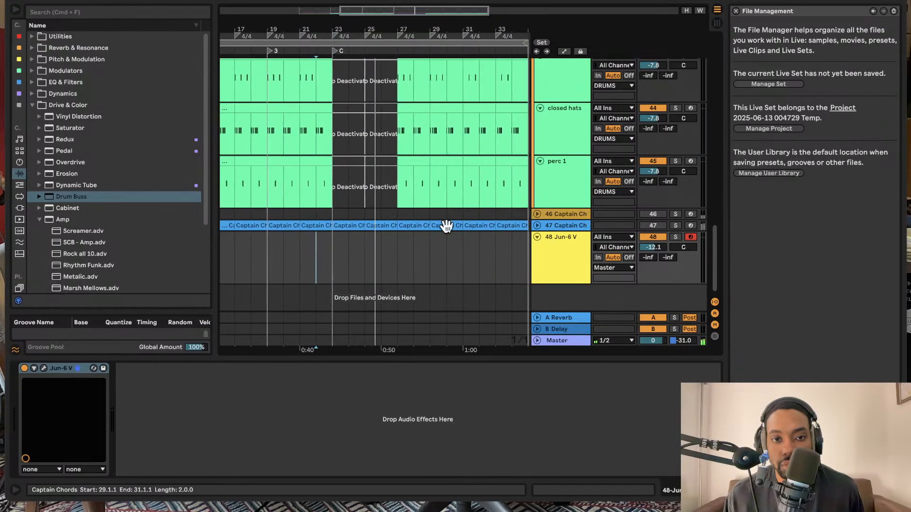
Show the B-Delay send automation on the Bassline track
scroll(385, 218, "up", 5)
scroll(387, 215, "up", 3)
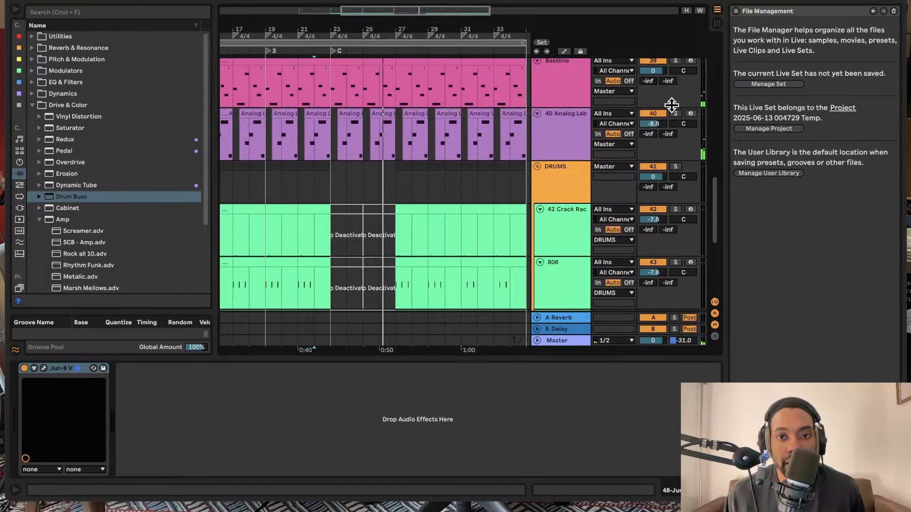
scroll(392, 155, "up", 3)
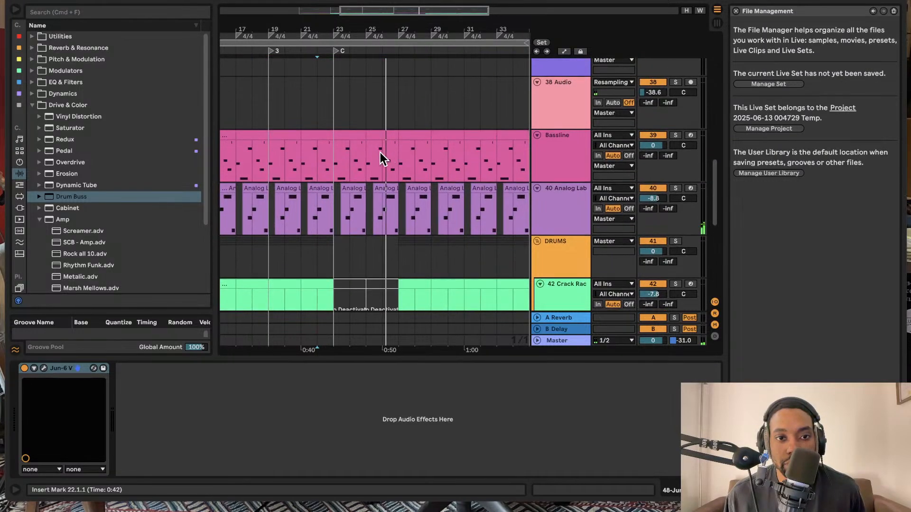
left_click(341, 119)
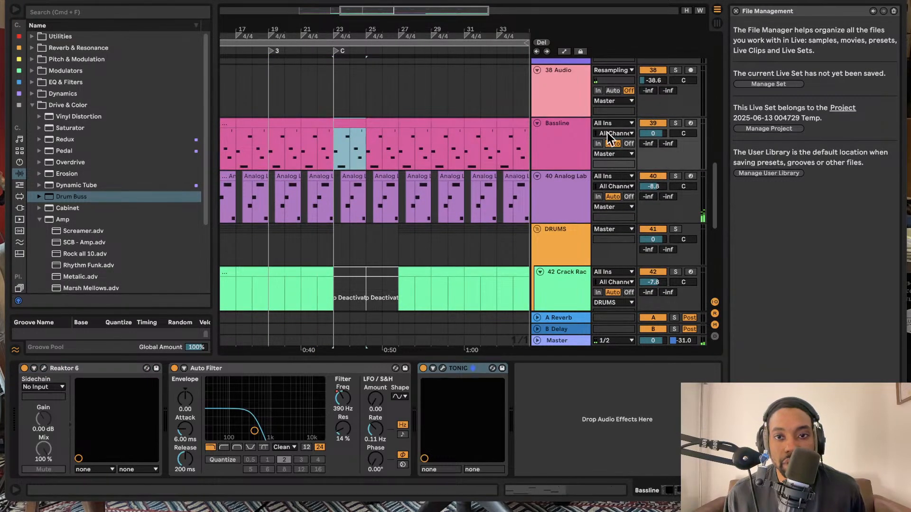
left_click(564, 142)
right_click(661, 142)
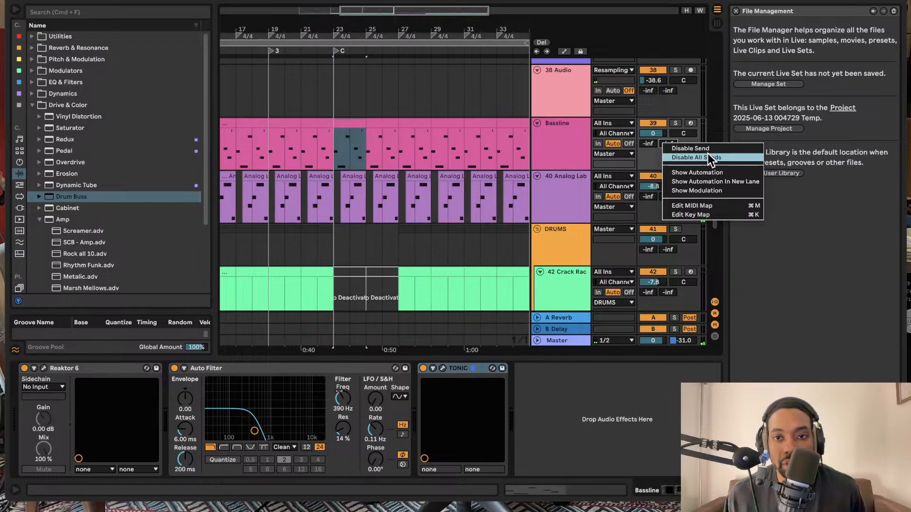
left_click(701, 174)
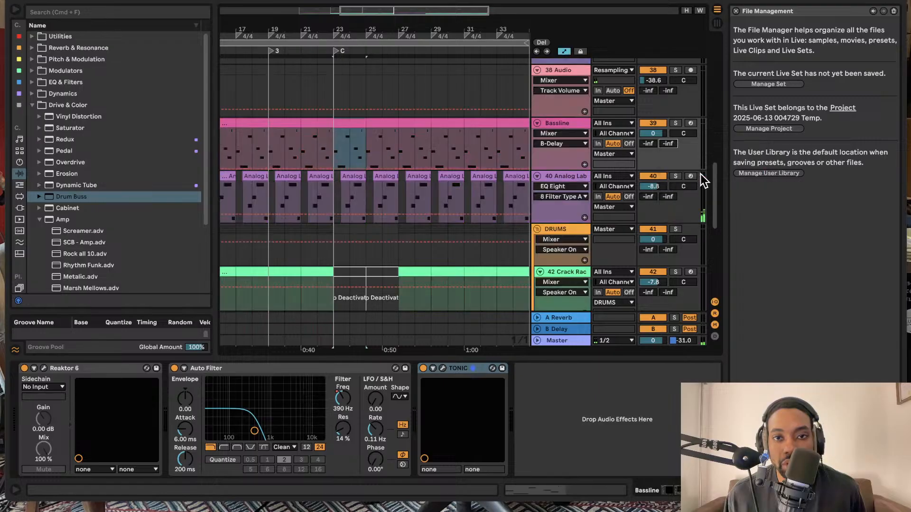
Draw a B-Delay send automation ramp on the Bassline that rises from about bar 24 to -15.5 dB at bar 25, and play it
left_click(340, 171)
left_click(350, 169)
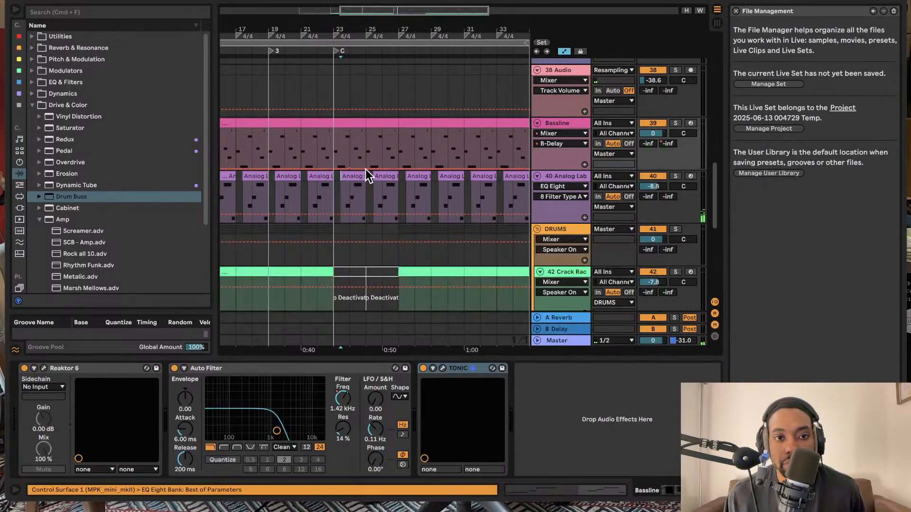
left_click(370, 171)
left_click_drag(370, 170, 370, 144)
key("space")
key("space")
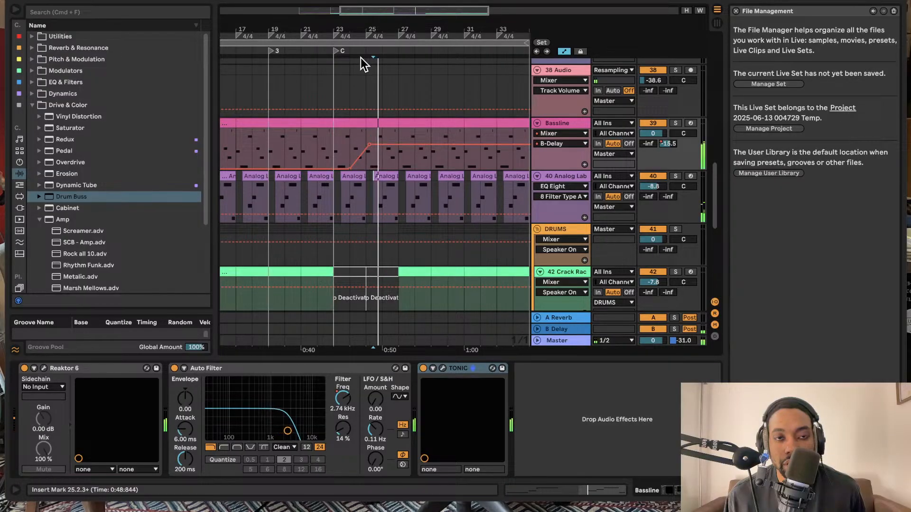
Reshape the Bassline's B-Delay send automation to start rising at bar 23 and return to -inf dB at bar 27
left_click(355, 50)
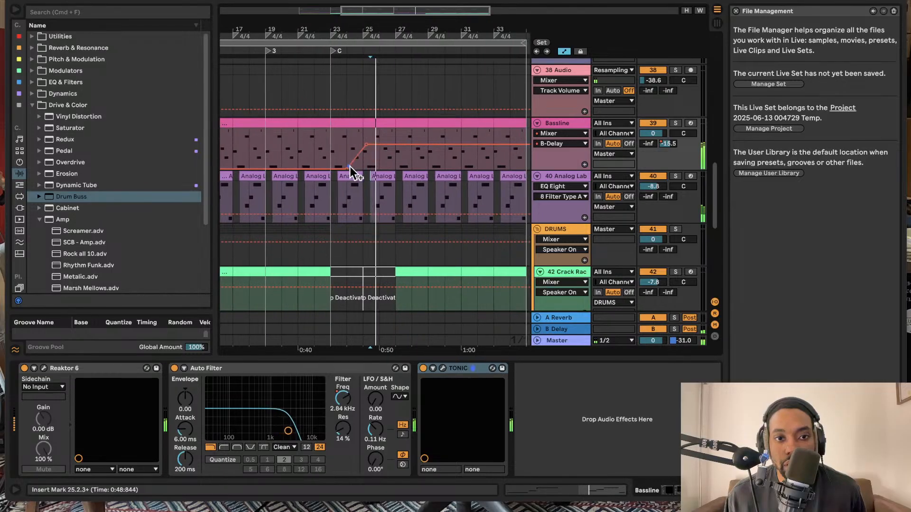
left_click_drag(348, 168, 315, 155)
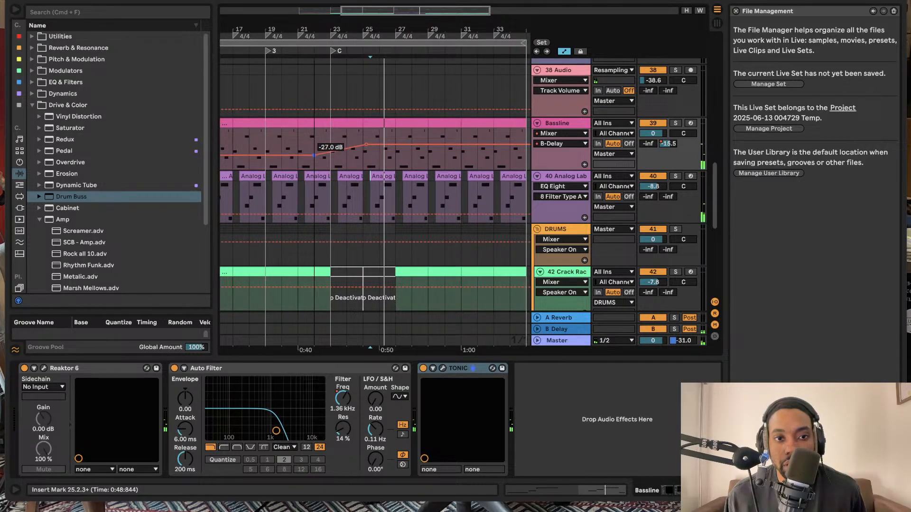
key("super+z")
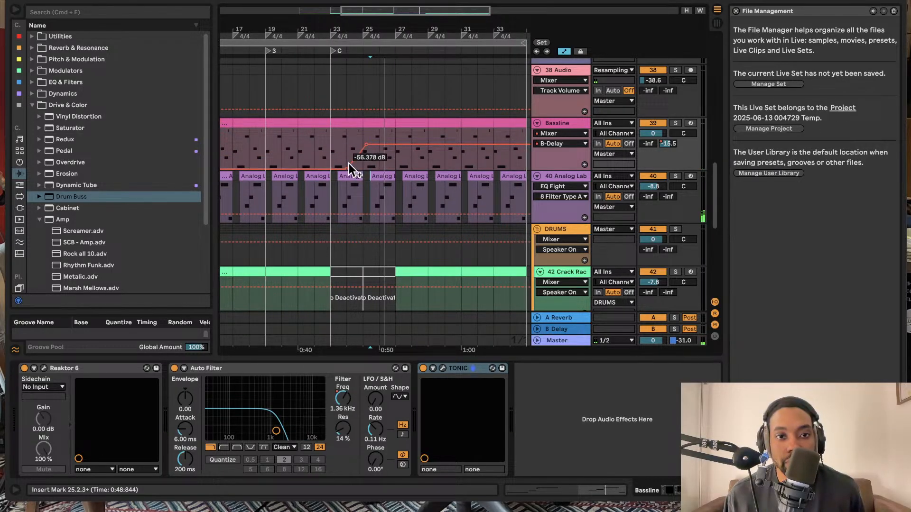
left_click_drag(331, 168, 331, 169)
key("space")
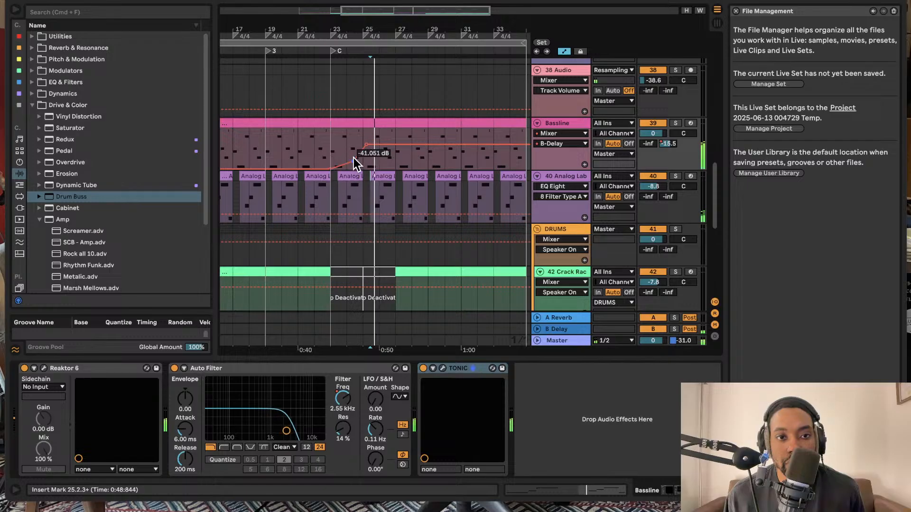
key("space")
left_click(331, 152)
key("space")
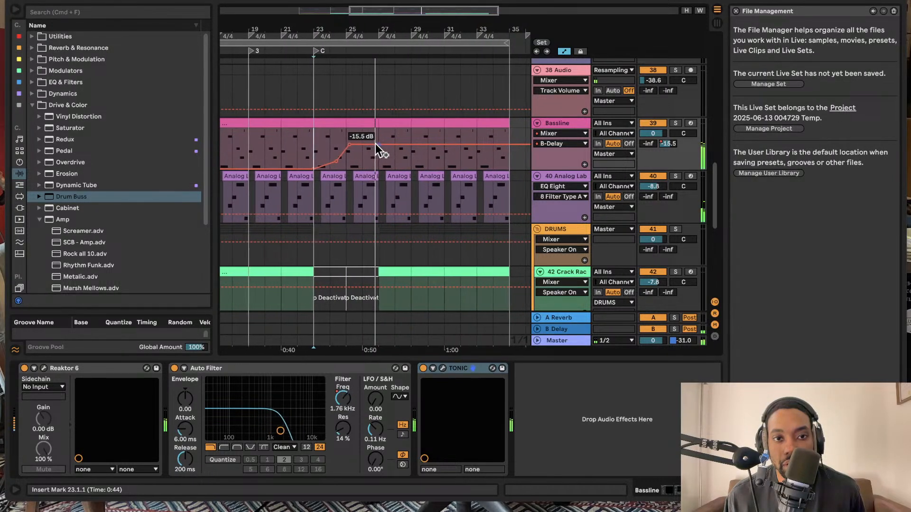
left_click_drag(376, 145, 375, 145)
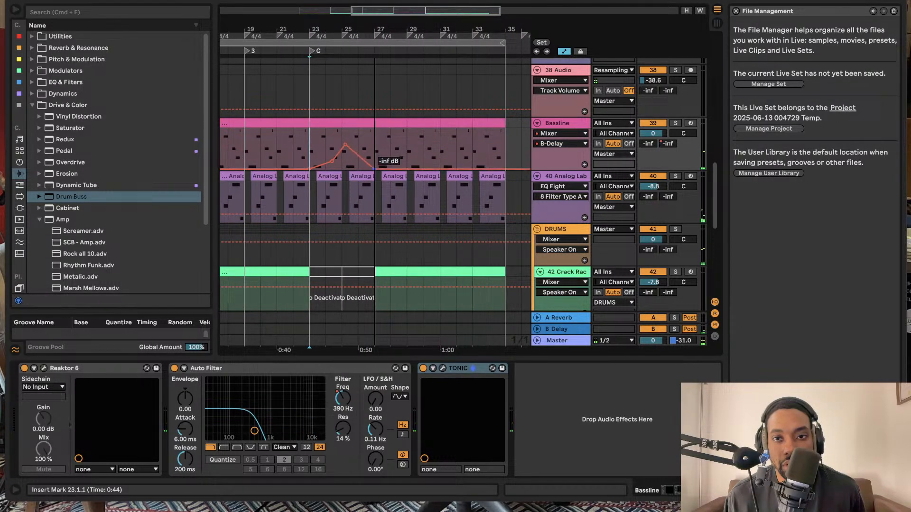
Delete all B-Delay send automation from the Bassline track
left_click(347, 145)
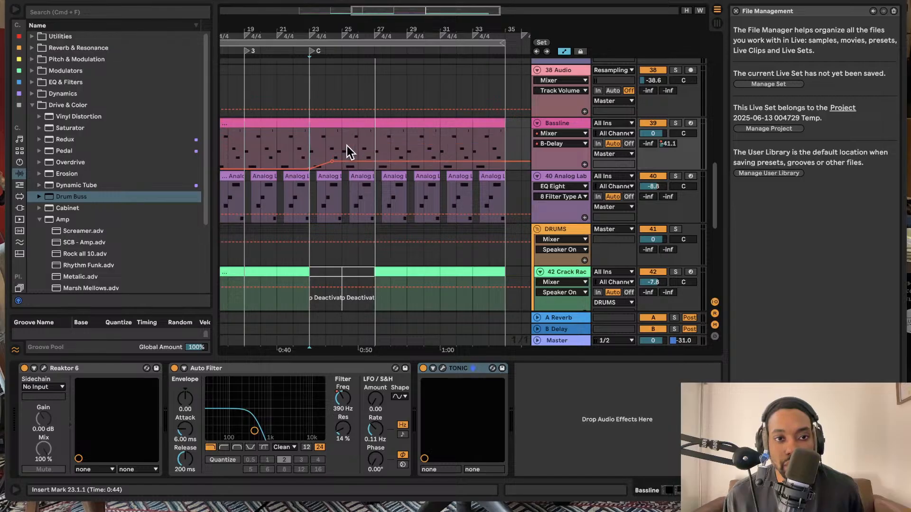
left_click(333, 160)
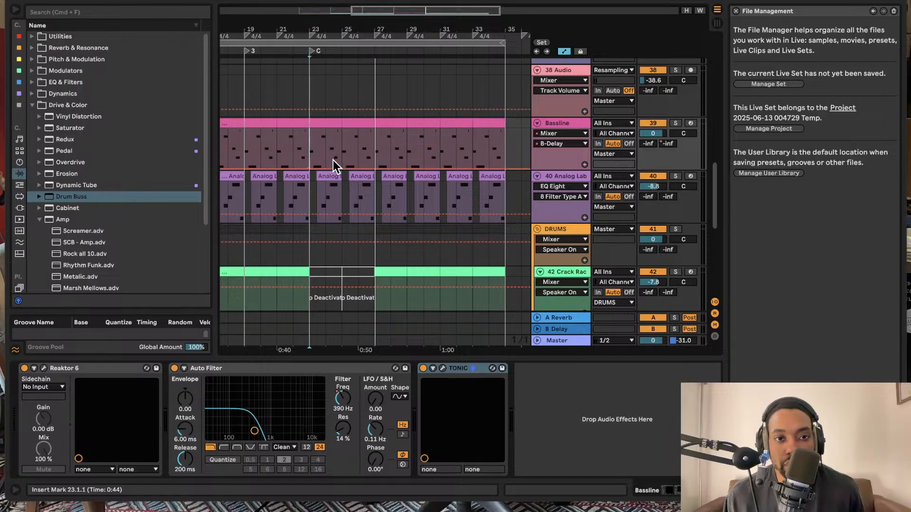
right_click(667, 144)
left_click(644, 164)
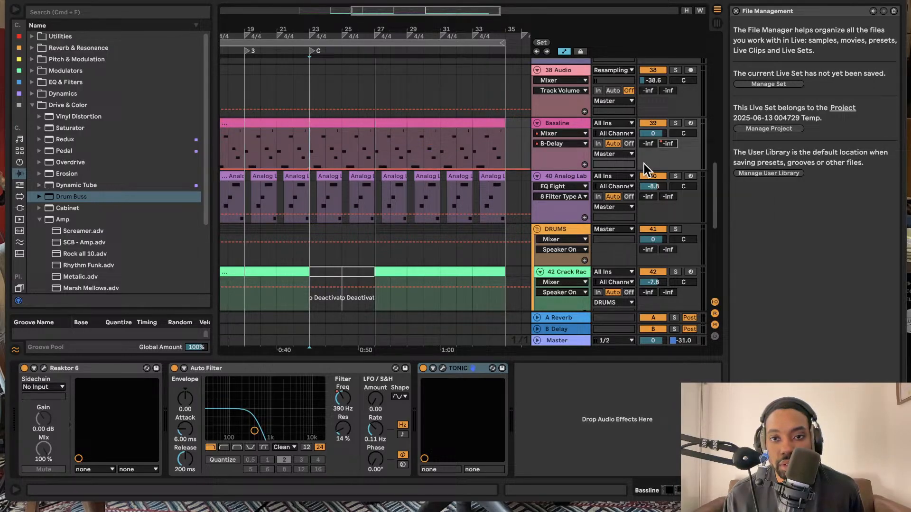
right_click(664, 147)
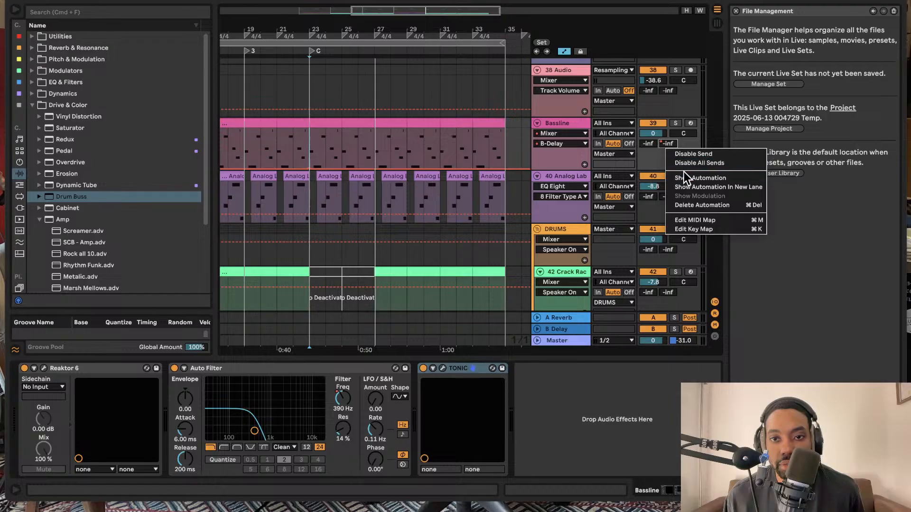
left_click(686, 206)
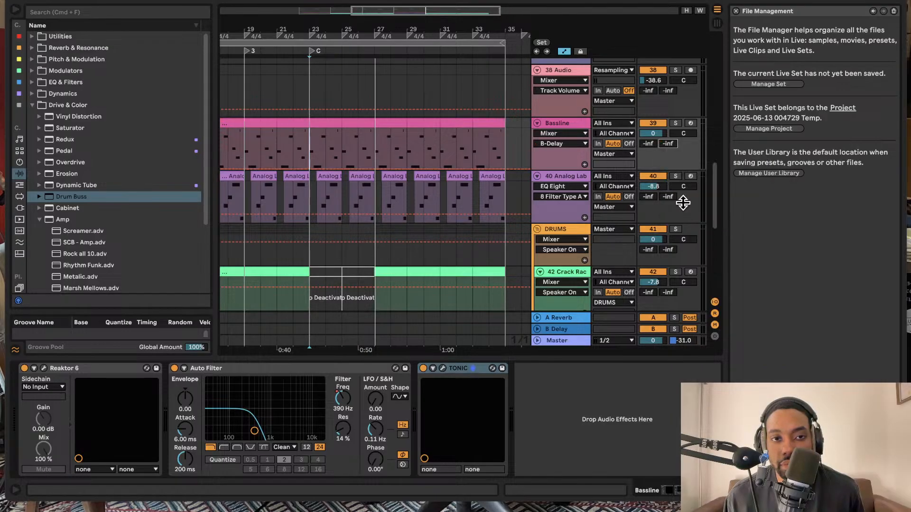
Try raising the Bassline's A-Reverb and B-Delay sends during playback, and reset both to -inf
key("space")
left_click_drag(648, 143, 668, 102)
double_click(653, 144)
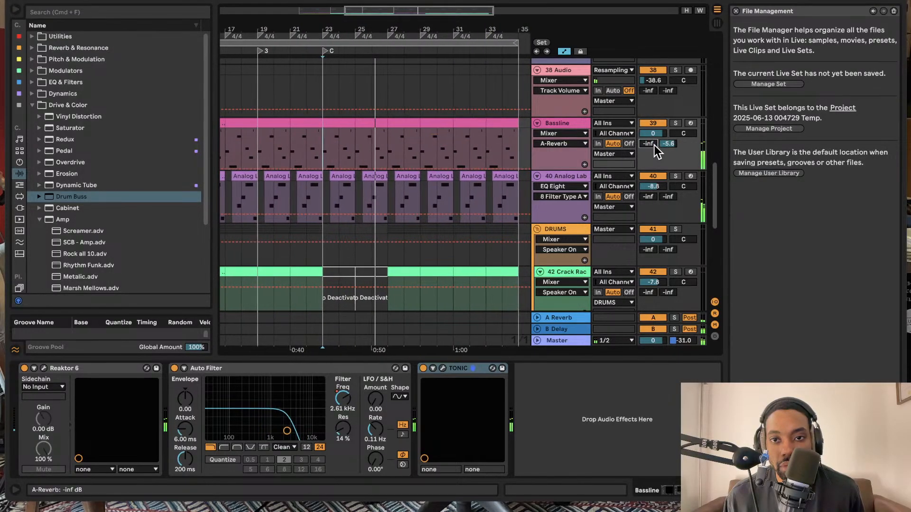
double_click(664, 144)
scroll(574, 212, "down", 1)
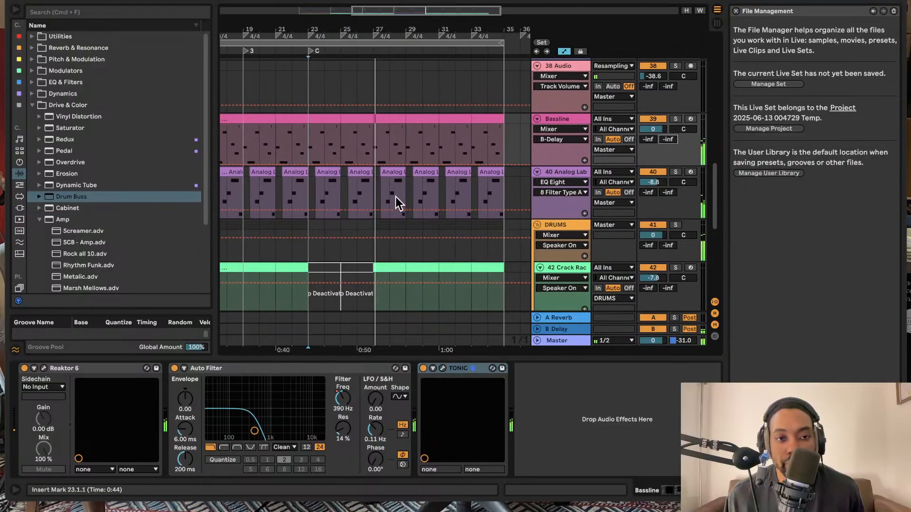
Restart playback from bar 23 and hide the automation lanes in the arrangement
key("space")
key("space")
scroll(417, 140, "down", 6)
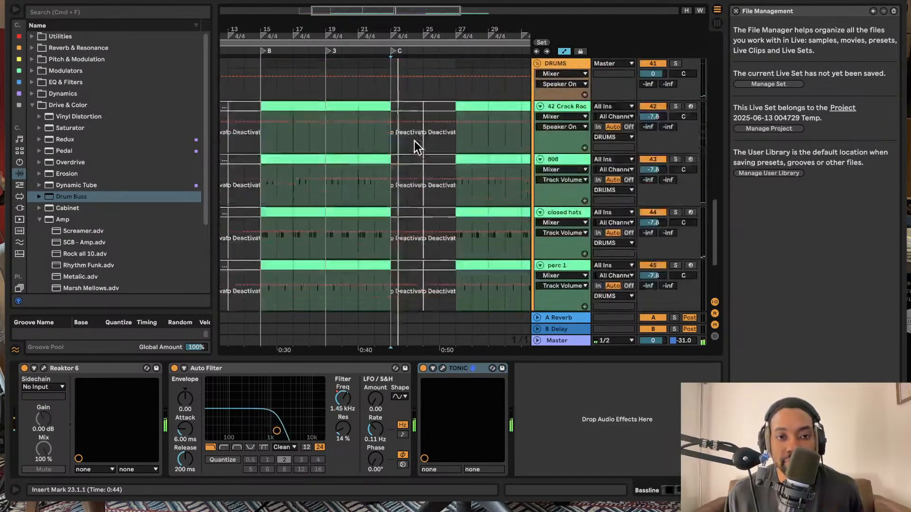
scroll(415, 141, "down", 3)
scroll(414, 141, "down", 1)
scroll(414, 141, "down", 5)
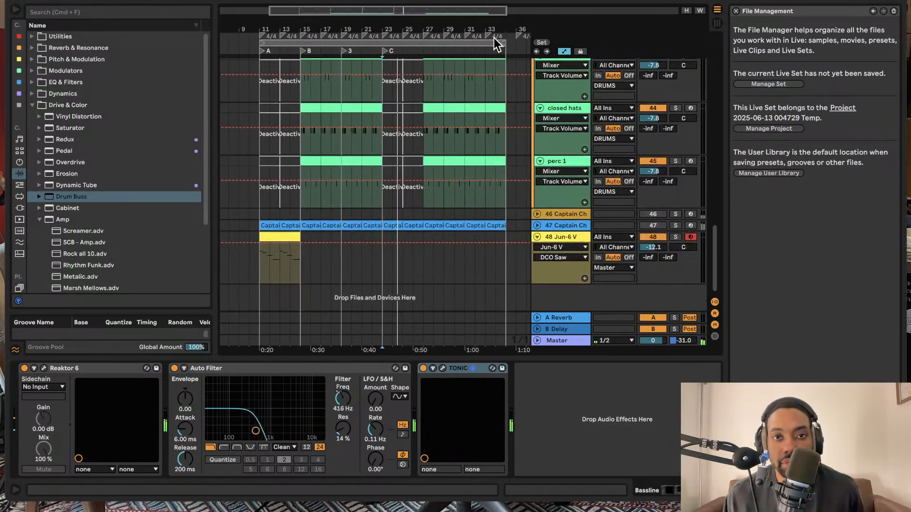
left_click(565, 51)
Examine the drum, chord and Jun-6 V clips across sections A to C during playback
scroll(361, 164, "up", 4)
scroll(362, 165, "left", 6)
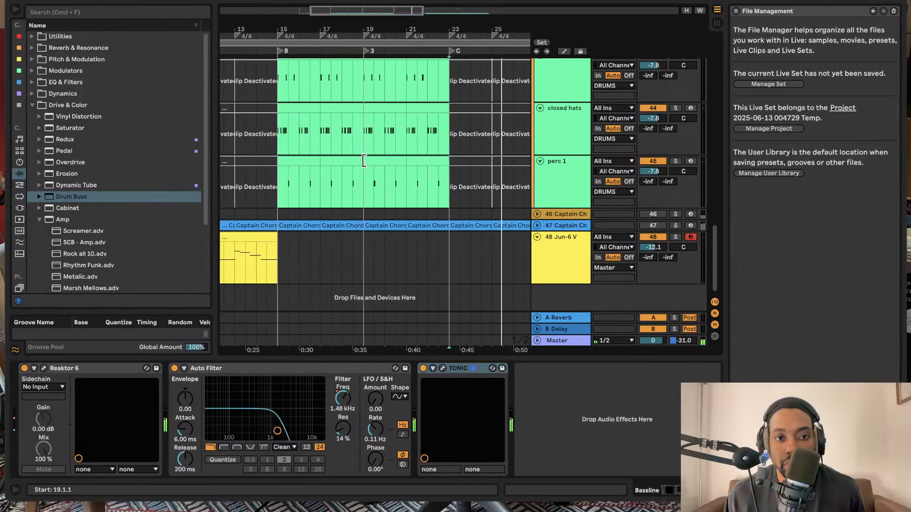
scroll(381, 215, "down", 3)
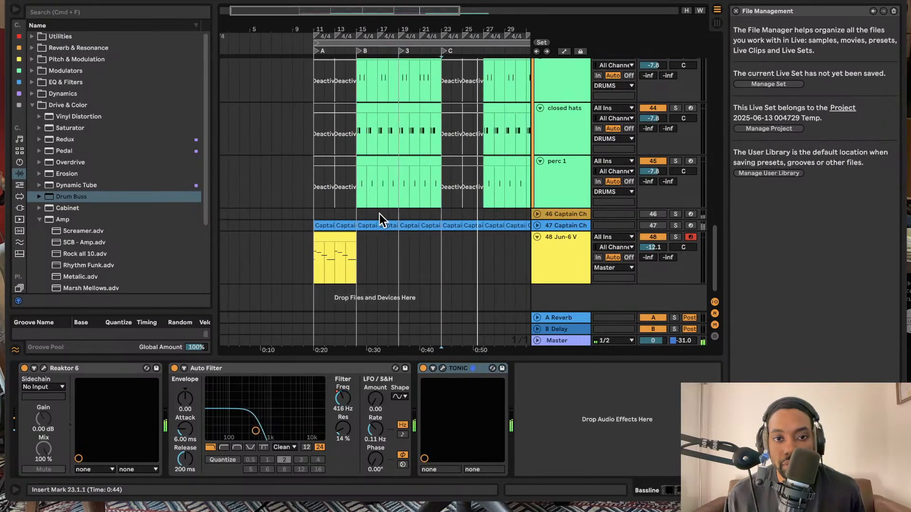
scroll(379, 213, "up", 1)
scroll(376, 209, "up", 5)
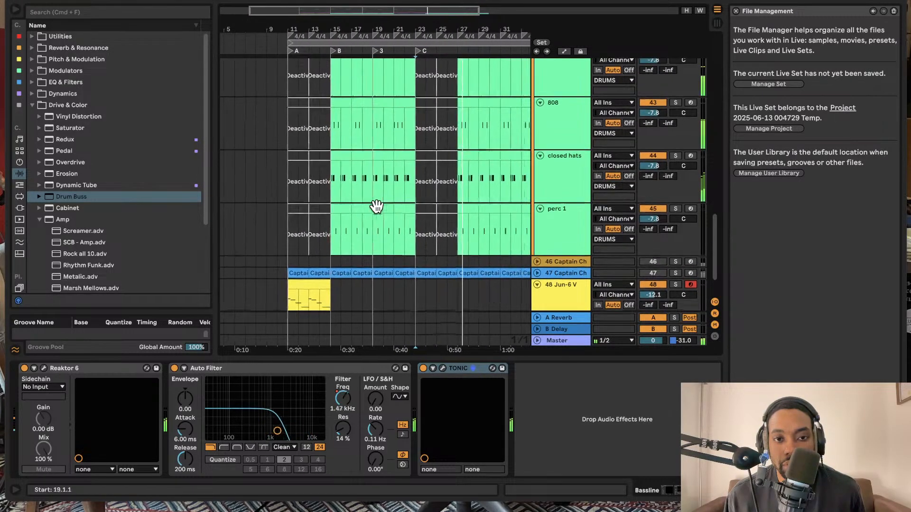
scroll(377, 207, "right", 5)
scroll(377, 207, "left", 6)
scroll(377, 207, "up", 1)
scroll(376, 206, "down", 6)
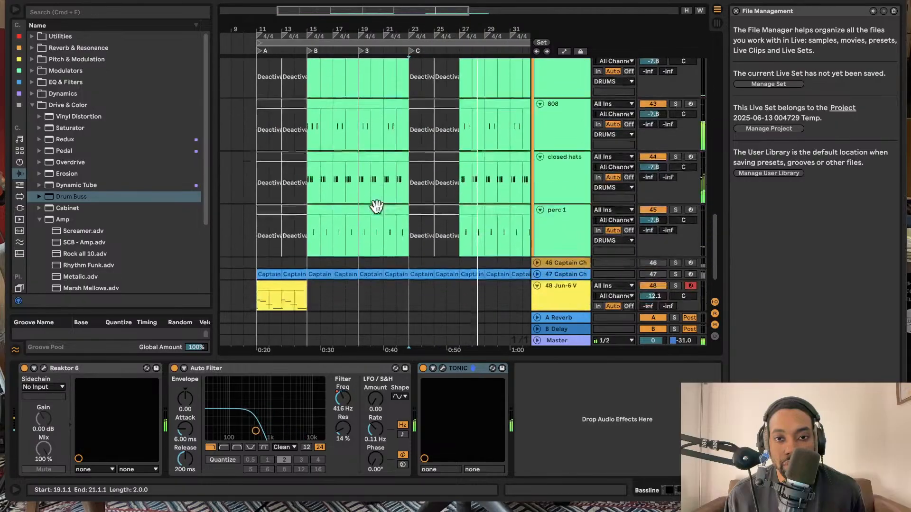
scroll(377, 206, "right", 8)
scroll(377, 206, "up", 2)
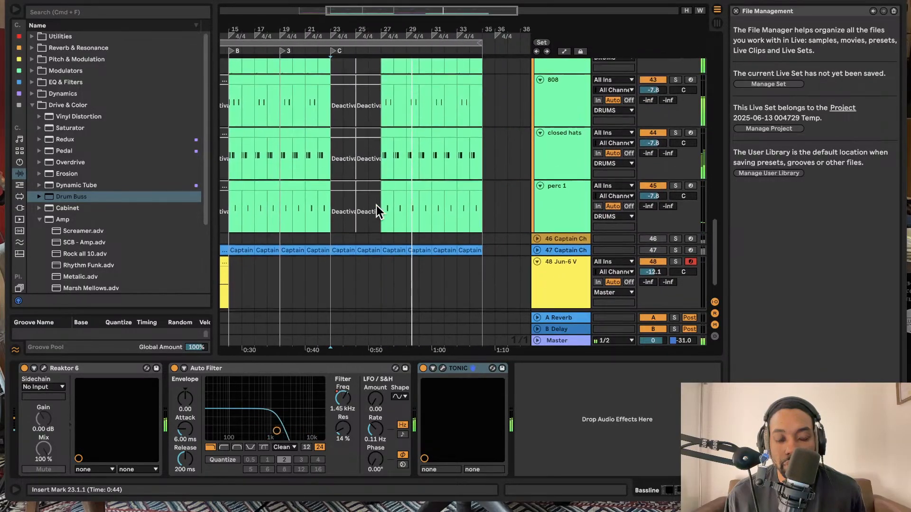
Copy the four-bar Jun-6 V clip from section A to bar 23 at the start of section C, and play it
scroll(378, 203, "down", 1)
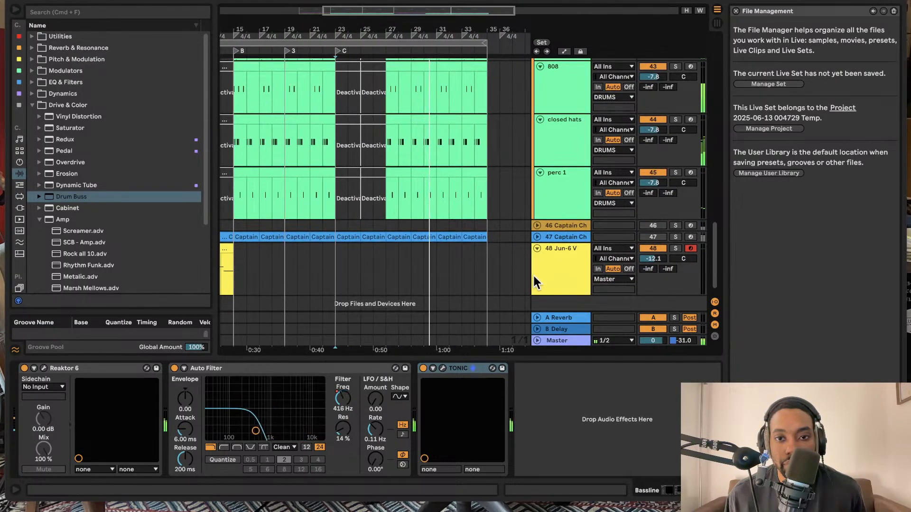
scroll(271, 264, "left", 3)
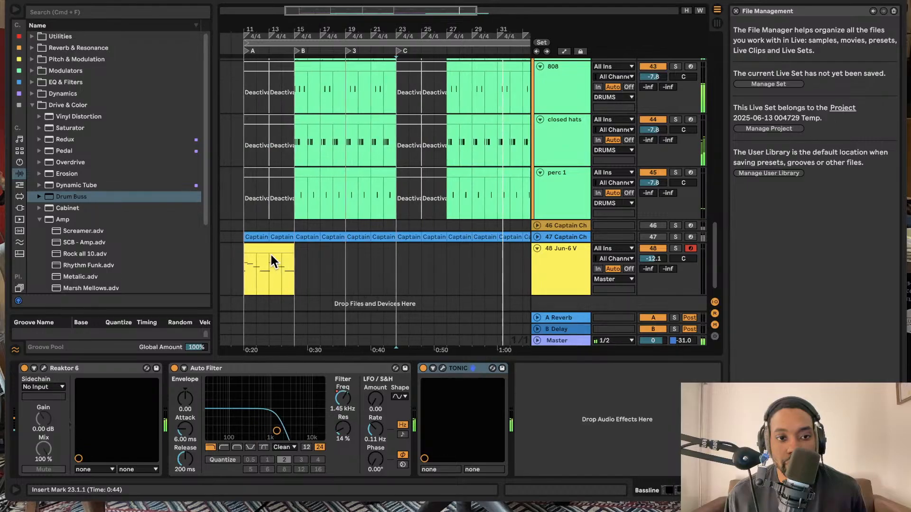
left_click(272, 249)
left_click(382, 269)
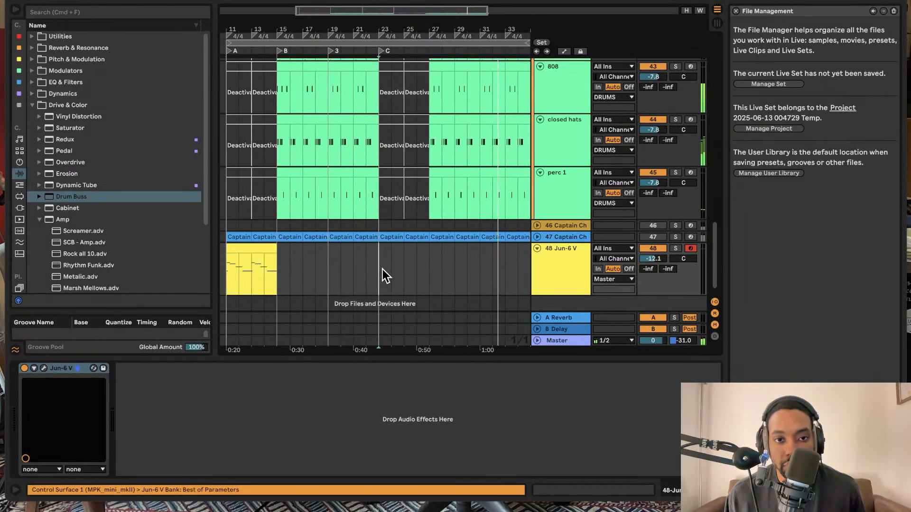
key("super+v")
key("space")
key("space")
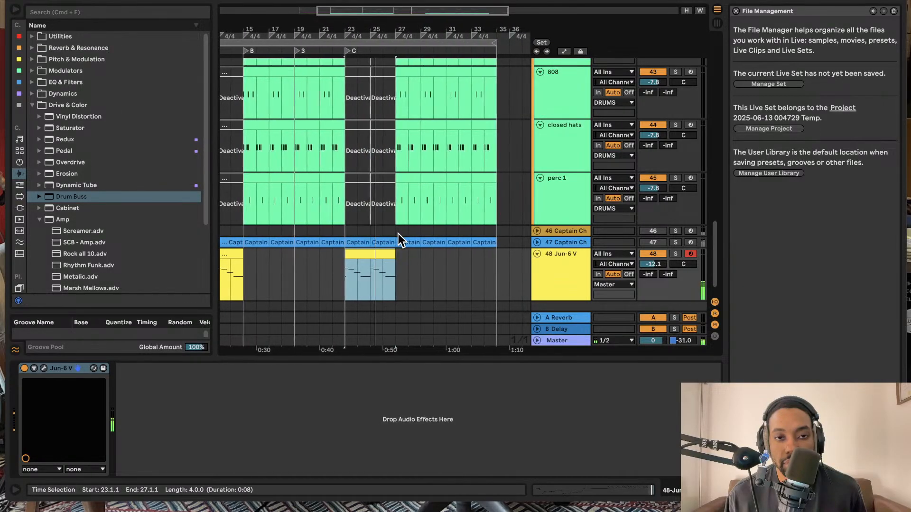
Open the section C Jun-6 V clip in an enlarged note editor and audition the A♭2 note at bar 91 with playback
left_click(376, 291)
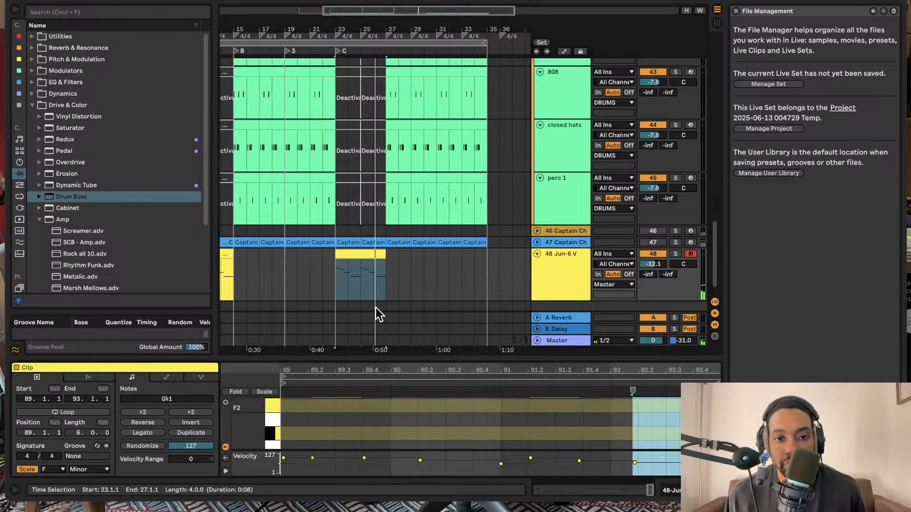
left_click_drag(425, 359, 425, 151)
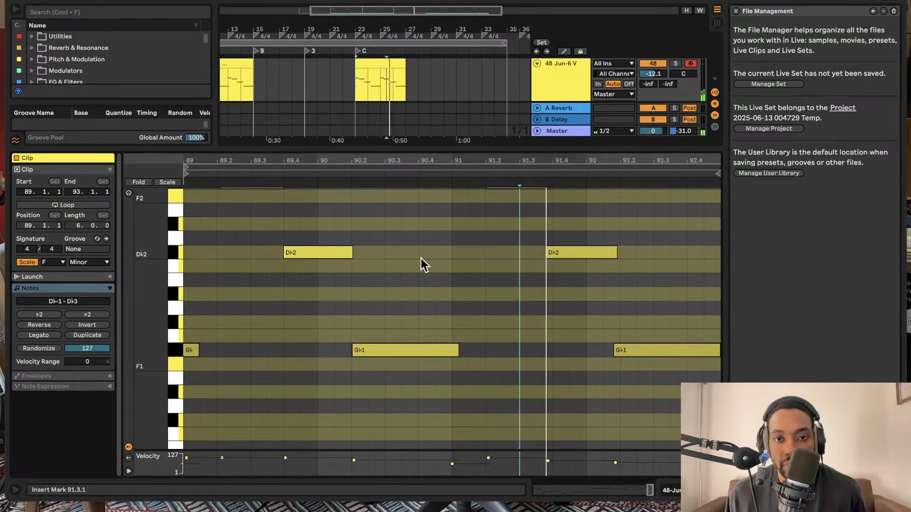
scroll(421, 258, "up", 4)
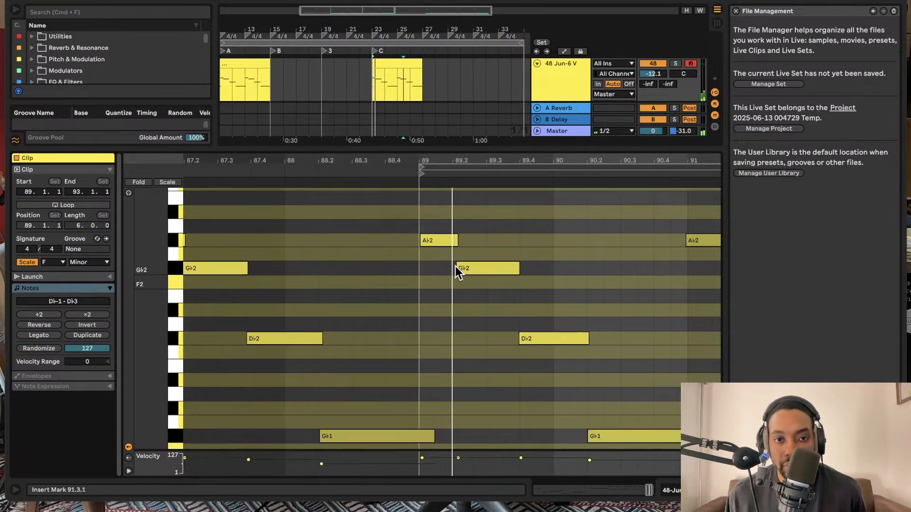
scroll(455, 266, "right", 4)
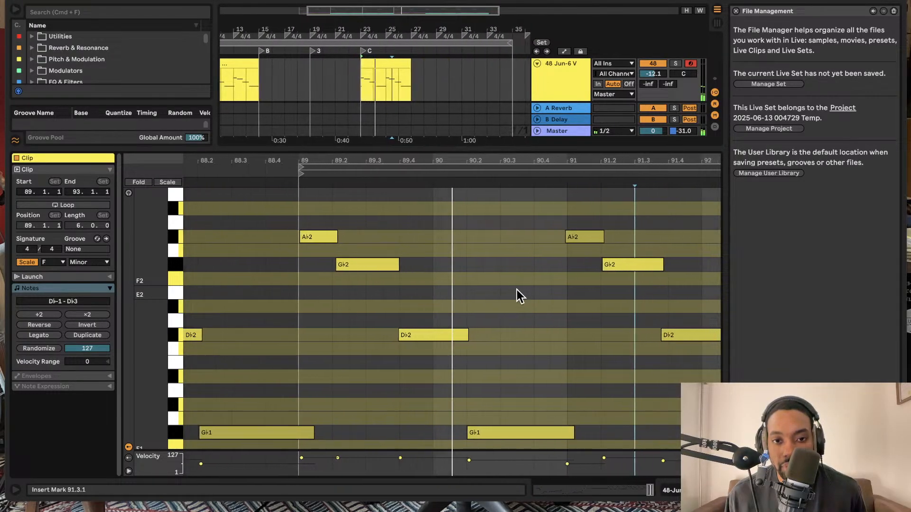
key("space")
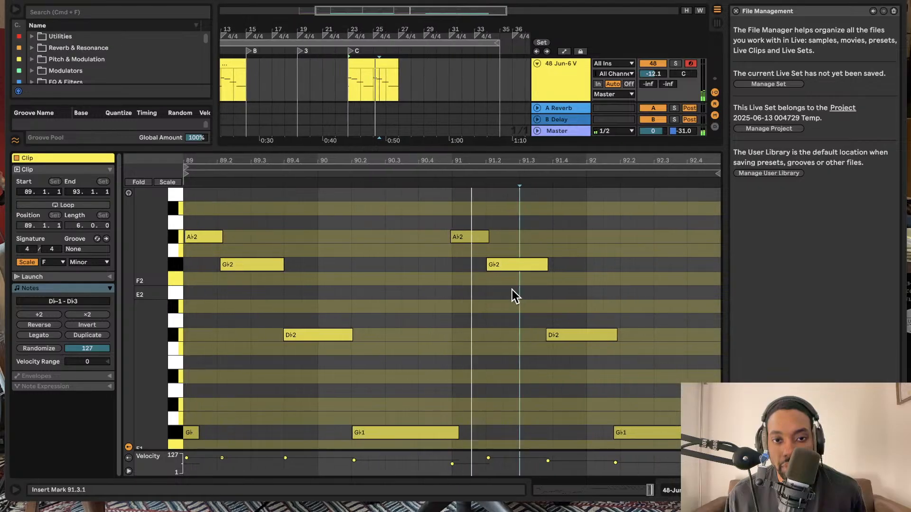
left_click(465, 237)
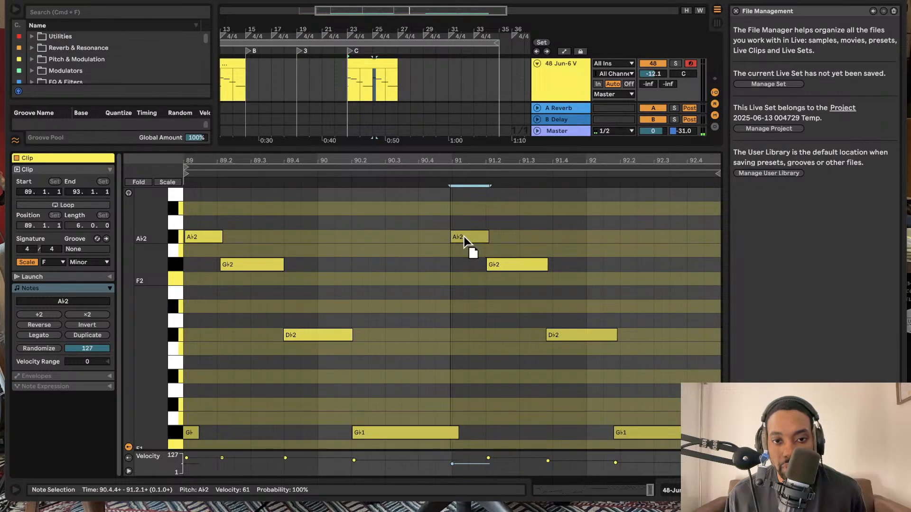
key("space")
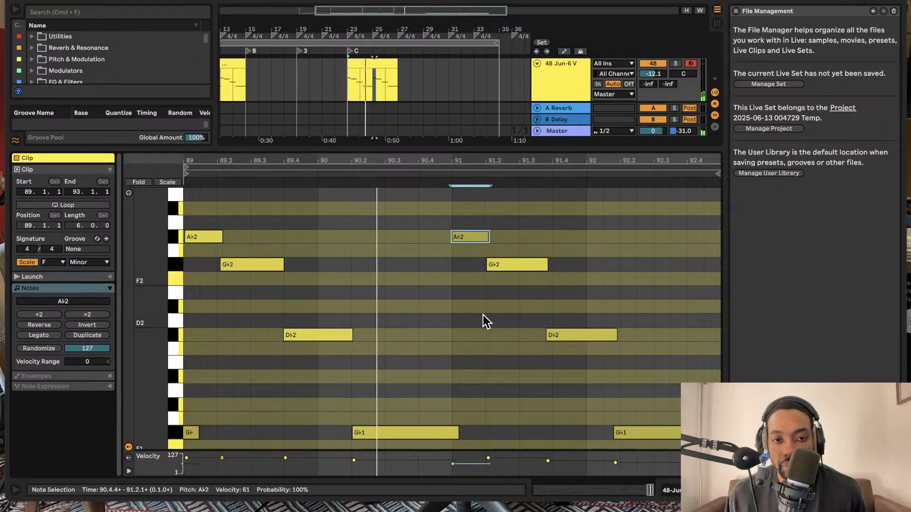
Nudge the second G♭2 note of the Jun-6 V clip slightly earlier, to just before beat 91.2, and play it back
left_click(500, 264)
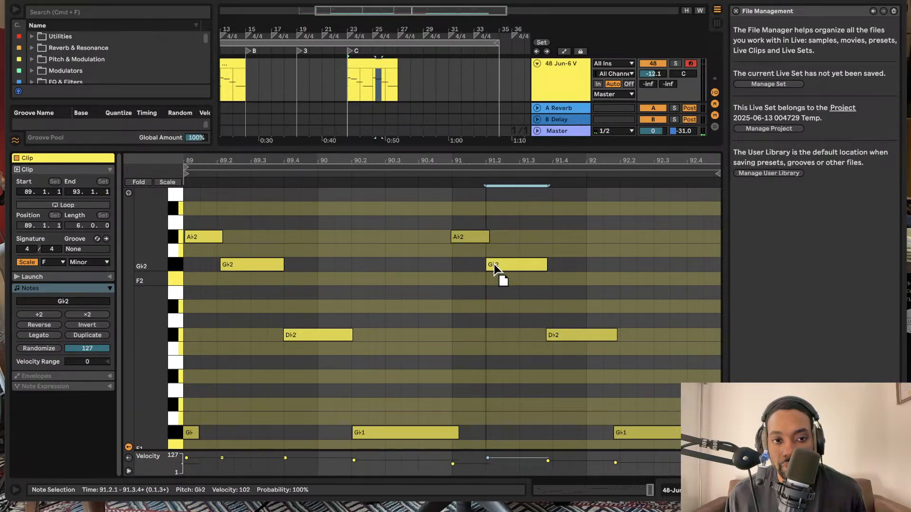
left_click_drag(494, 264, 503, 262)
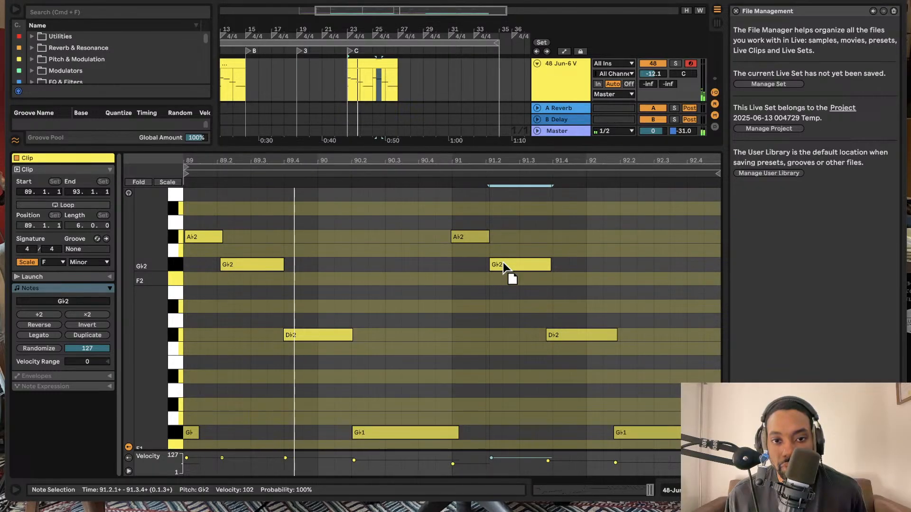
left_click(502, 299)
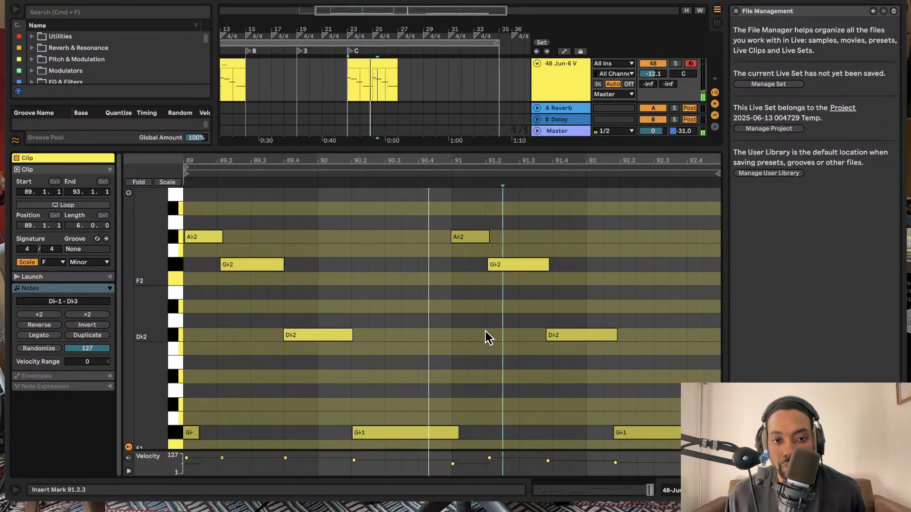
left_click(503, 264)
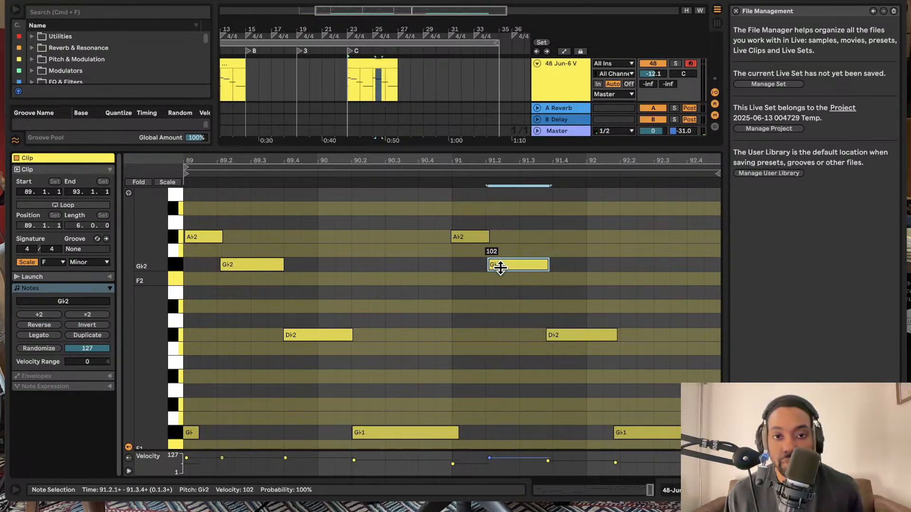
mouse_move(498, 265)
left_mouse_down()
mouse_move(474, 266)
mouse_move(495, 268)
left_mouse_up()
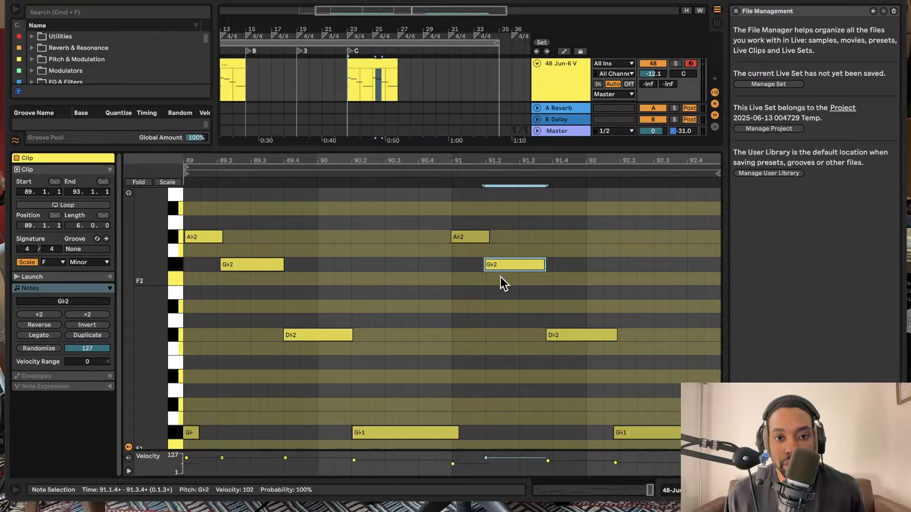
key("space")
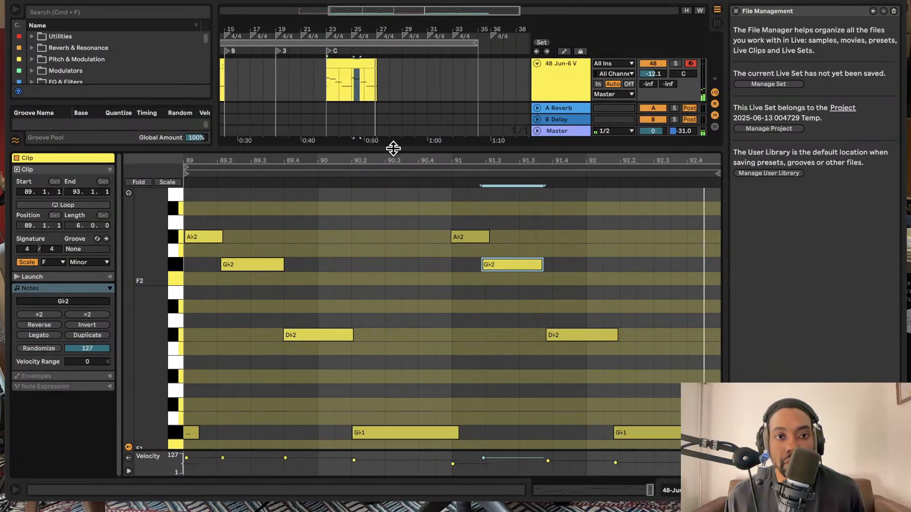
Shrink the note editor, set the insert marker at bar 25, and examine the drum and lead clips around section C during playback
left_click_drag(392, 147, 373, 284)
left_click(393, 264)
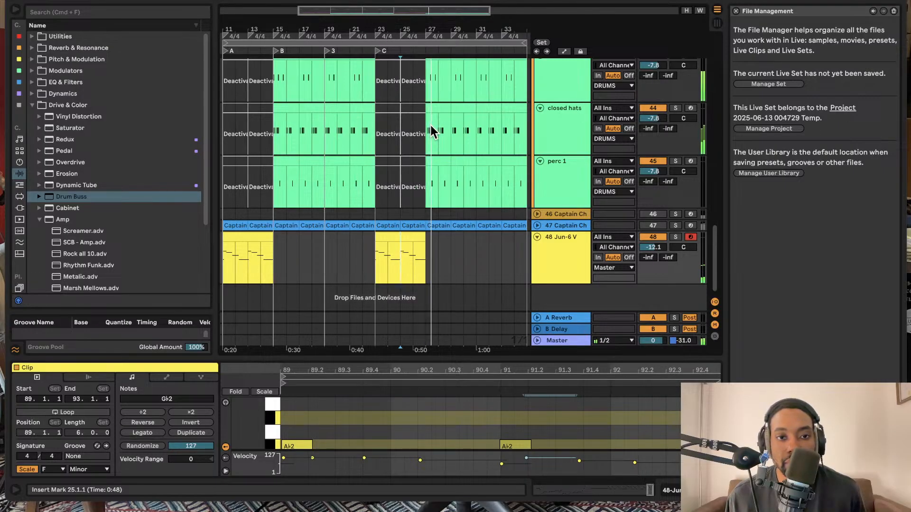
scroll(445, 232, "down", 4)
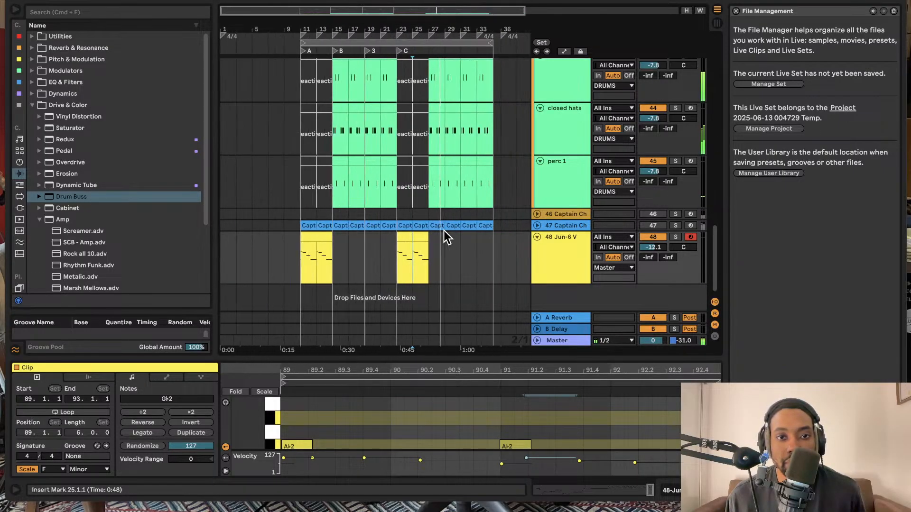
scroll(445, 236, "up", 4)
scroll(441, 223, "up", 4)
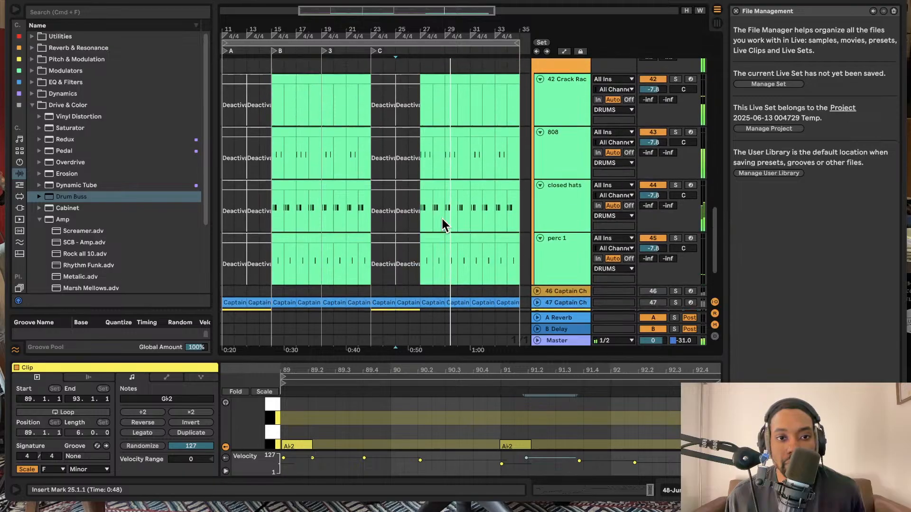
scroll(442, 225, "up", 8)
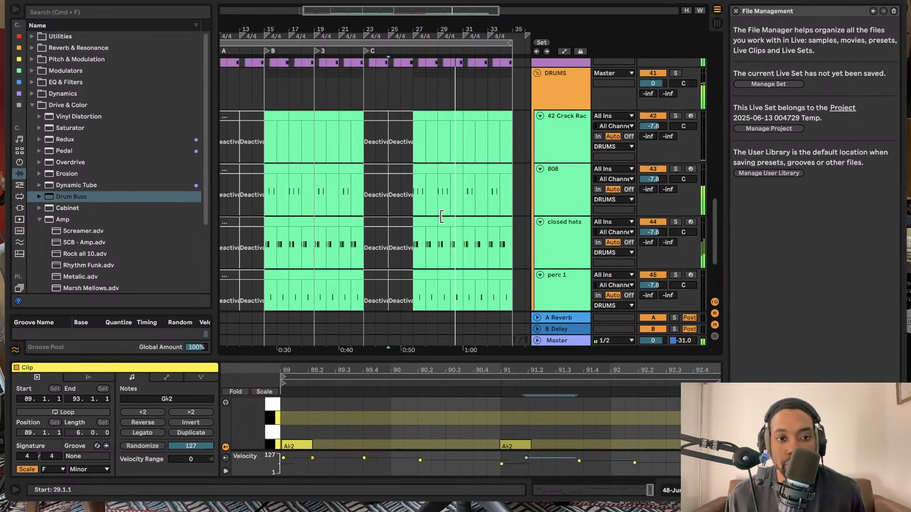
scroll(444, 222, "down", 9)
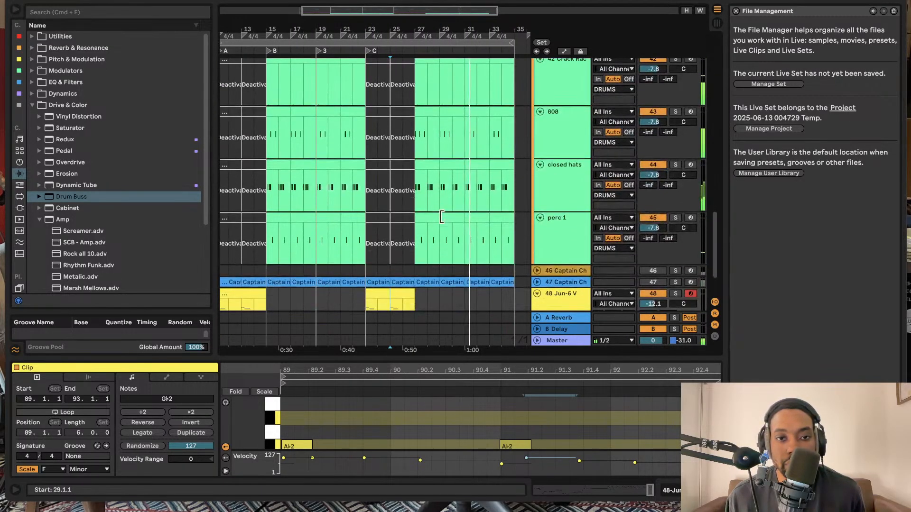
Try deactivating the 808 track with its clips from bar 15 to 23 selected, and turn the track back on
left_click(276, 110)
left_click(327, 112, "shift")
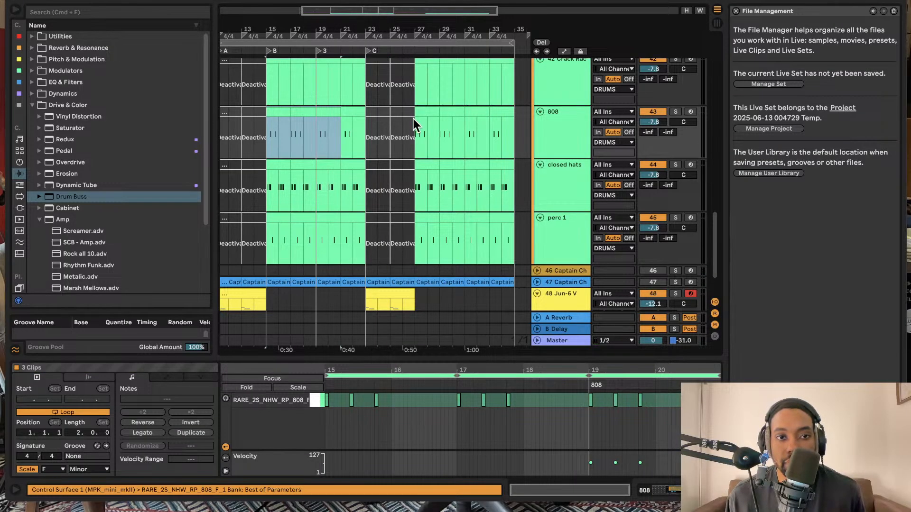
left_click(350, 114, "shift")
scroll(337, 173, "left", 5)
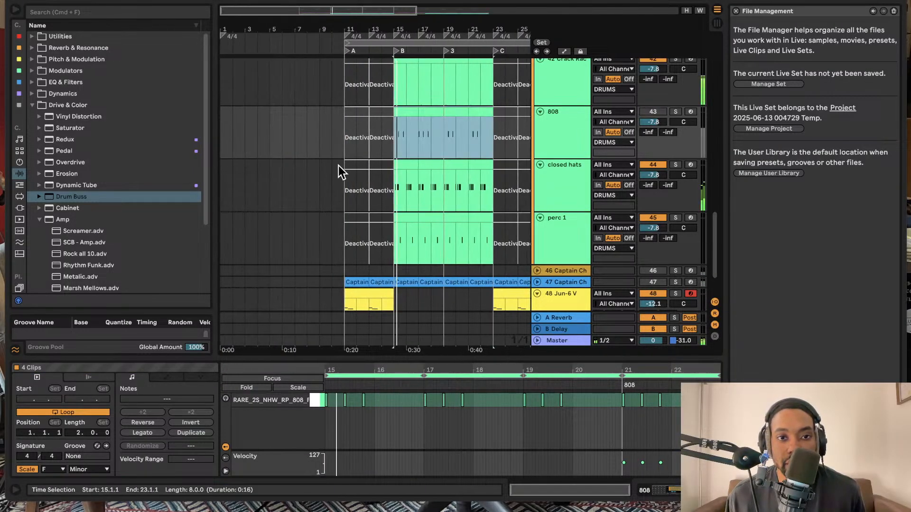
left_click(652, 109)
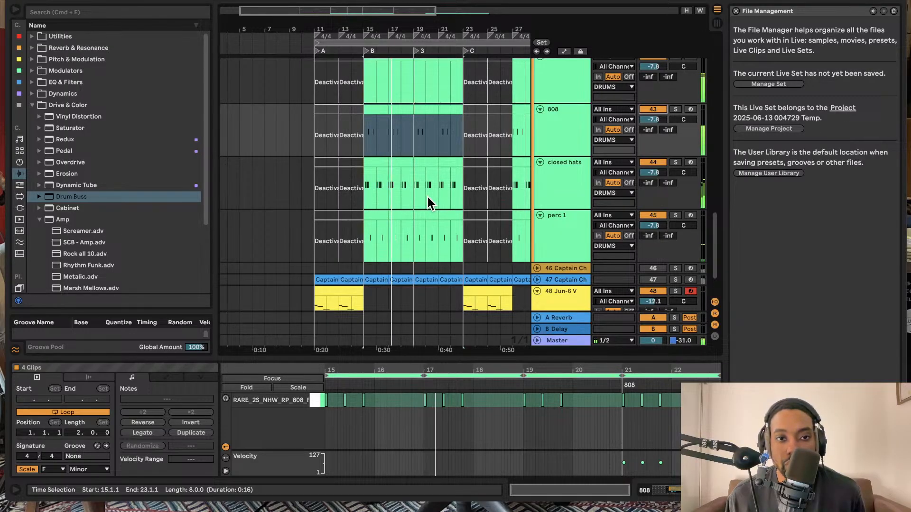
scroll(428, 195, "right", 3)
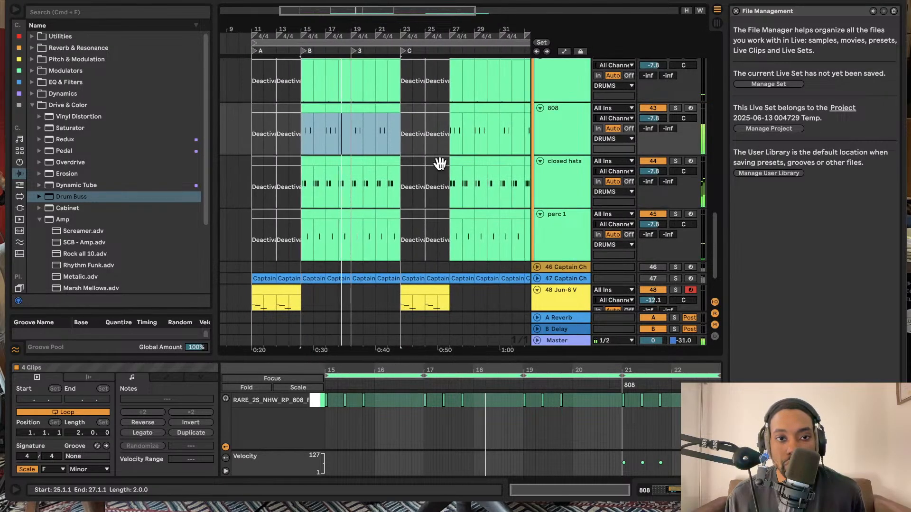
Deactivate the four 808 clips from bar 15 to bar 23
left_click(423, 132)
left_click(311, 108)
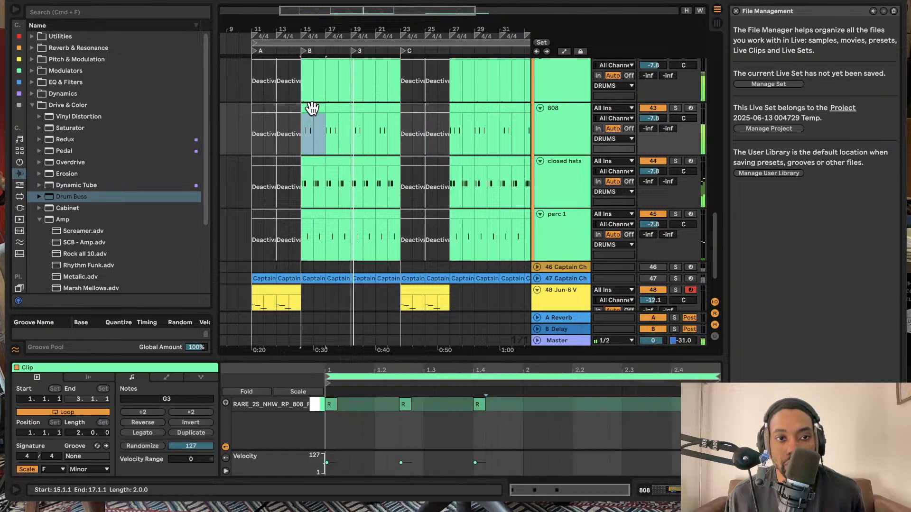
left_click_drag(339, 108, 398, 134)
key("0")
scroll(394, 135, "left", 3)
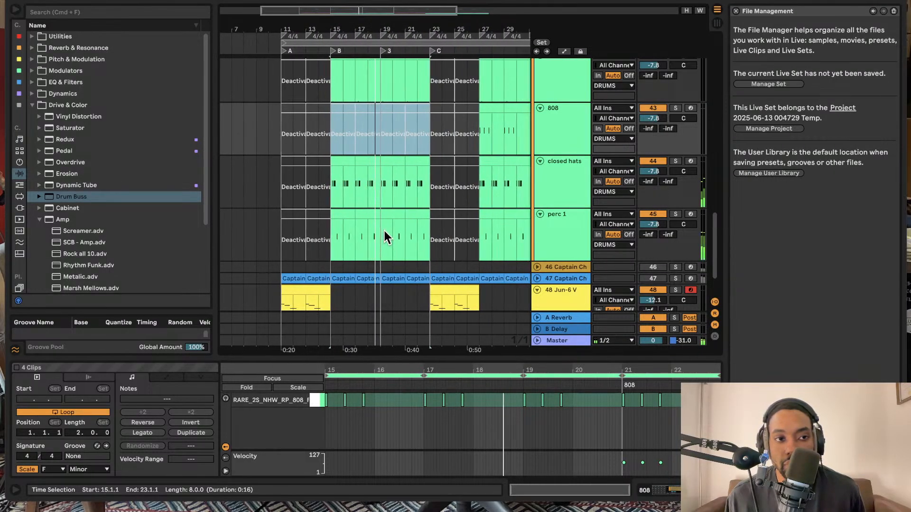
Listen through section C into the following drum part, and restart playback from bar 11 at section A
scroll(384, 230, "down", 2)
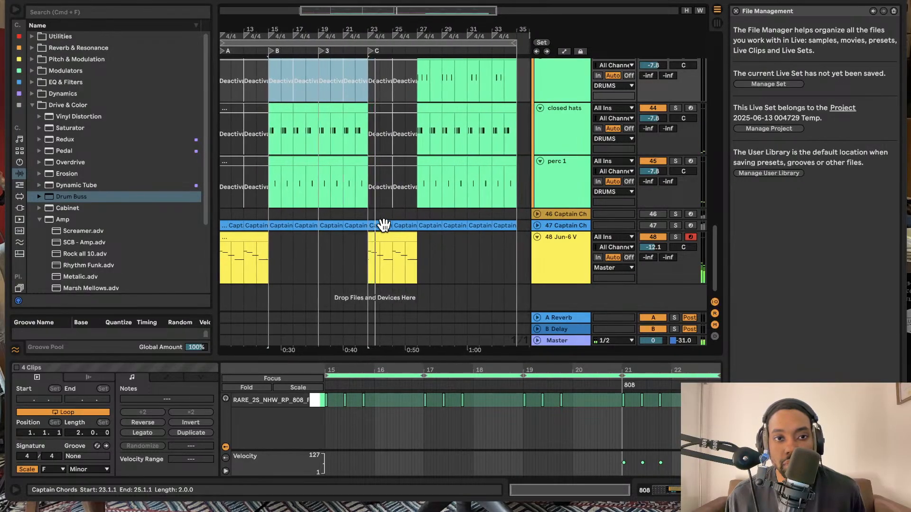
scroll(368, 178, "up", 2)
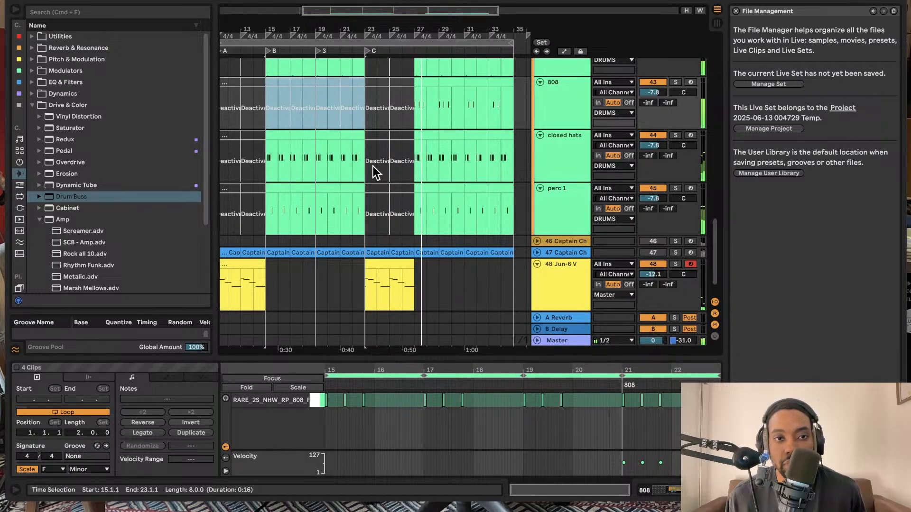
scroll(370, 185, "left", 5)
key("space")
key("space")
scroll(342, 176, "down", 1)
left_click(338, 180)
scroll(333, 186, "up", 1)
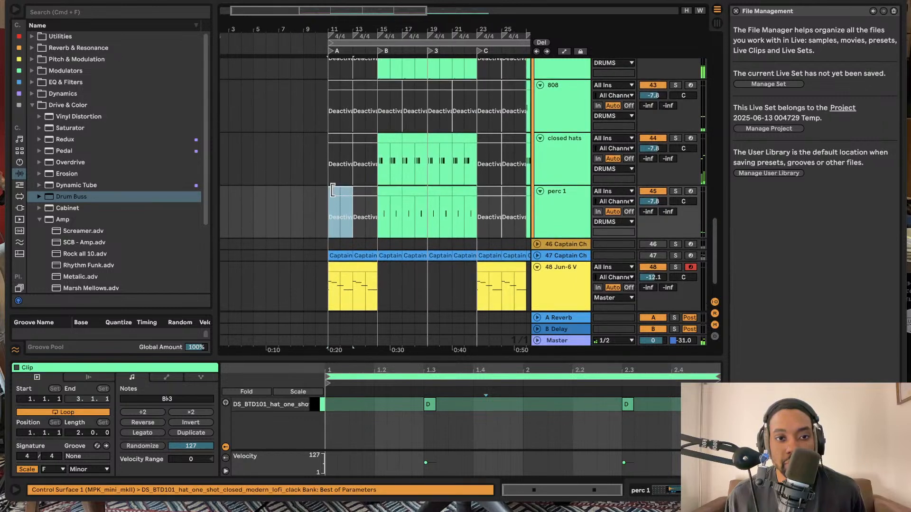
key("space")
key("space")
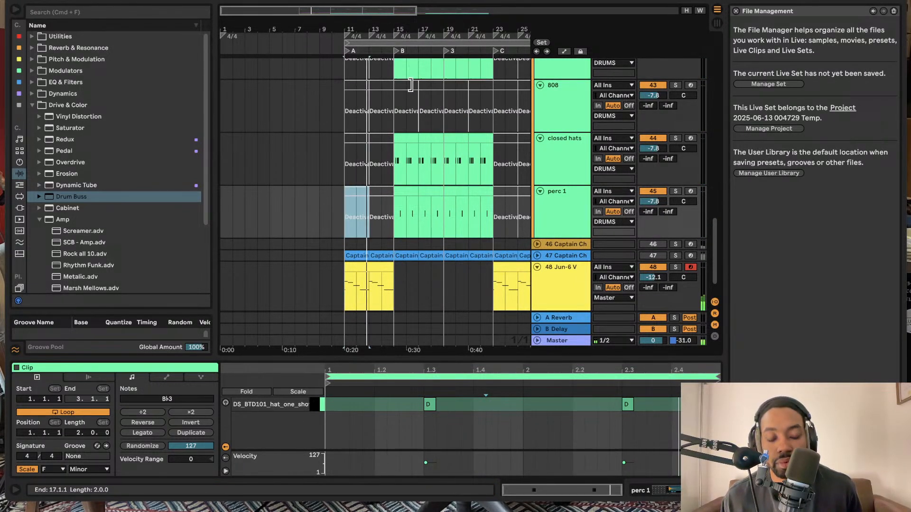
Reactivate the two-bar 808 clips at bars 17 and 21
scroll(422, 114, "right", 2)
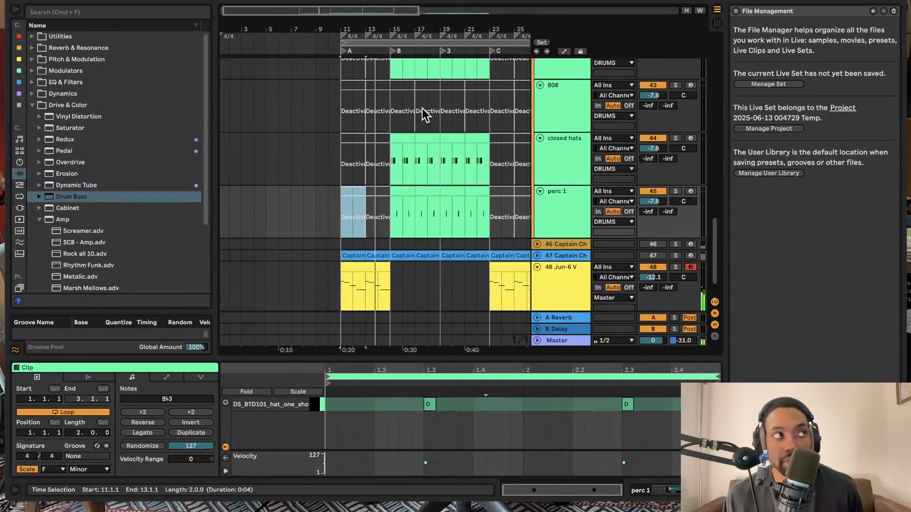
scroll(424, 128, "up", 3)
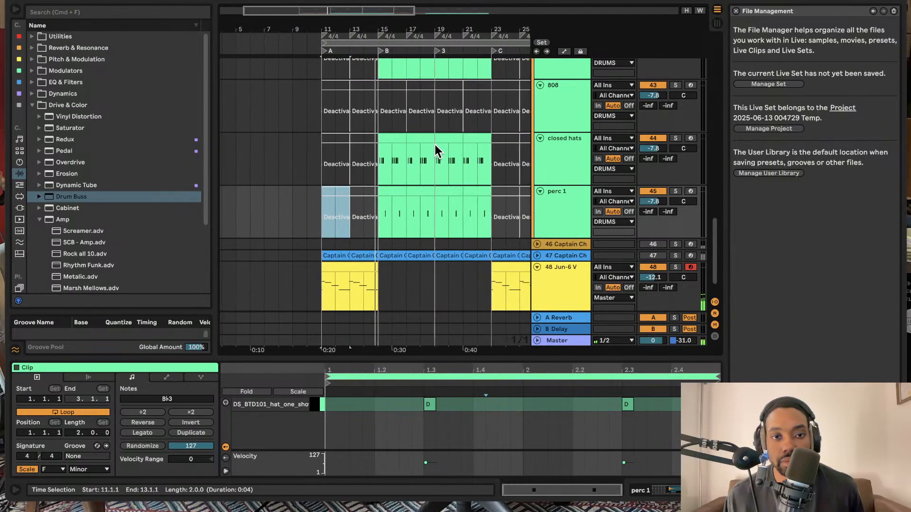
scroll(435, 151, "right", 3)
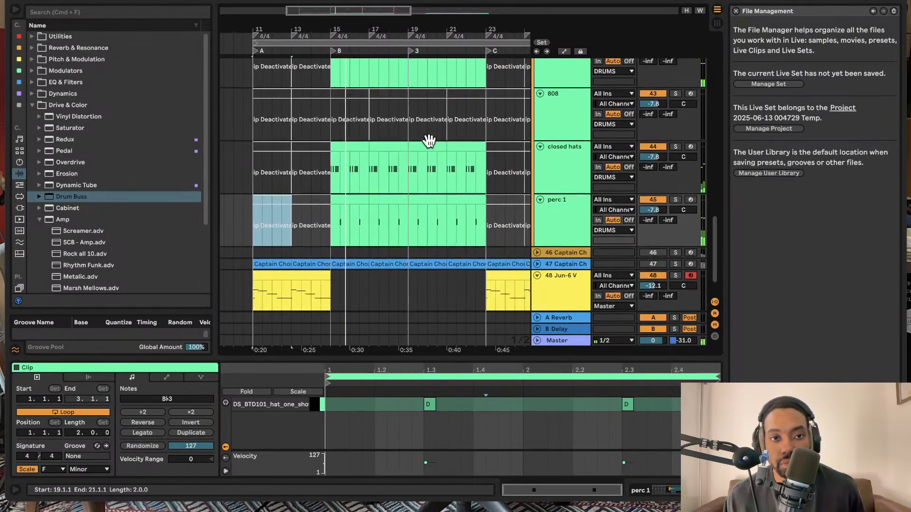
left_click(367, 114)
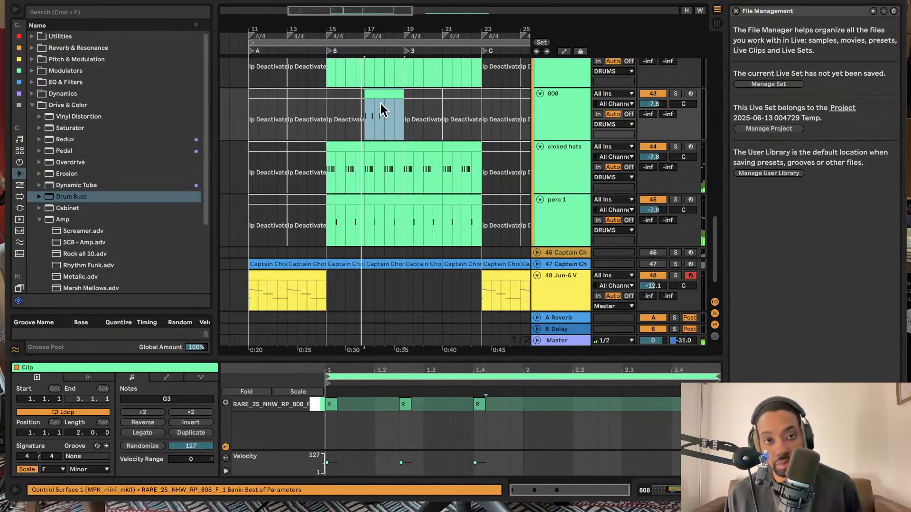
left_click(450, 94)
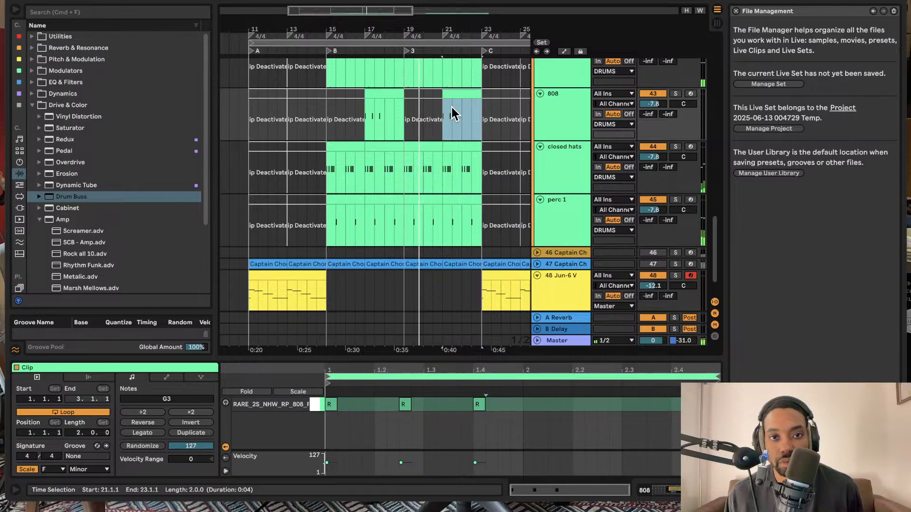
Inspect the opening notes of the Jun-6 V clip in section C in an enlarged note editor, and close the editor
scroll(469, 97, "right", 2)
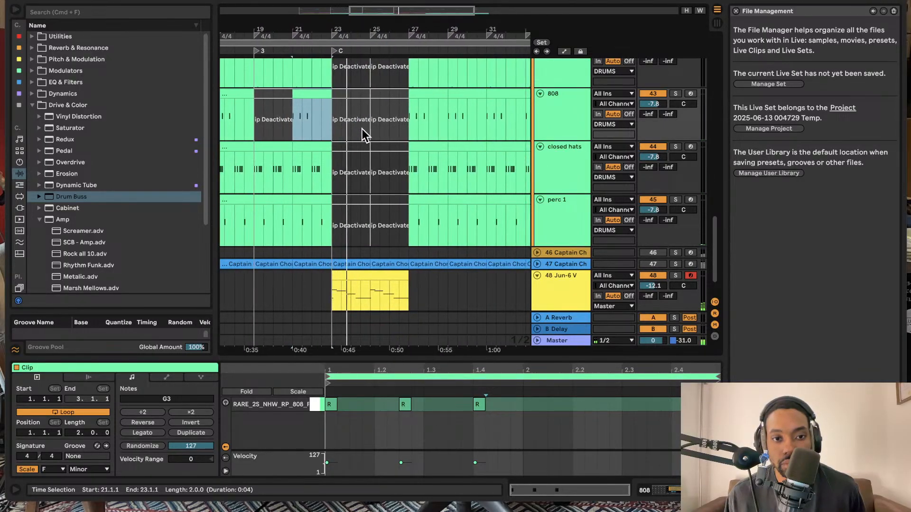
left_click(365, 275)
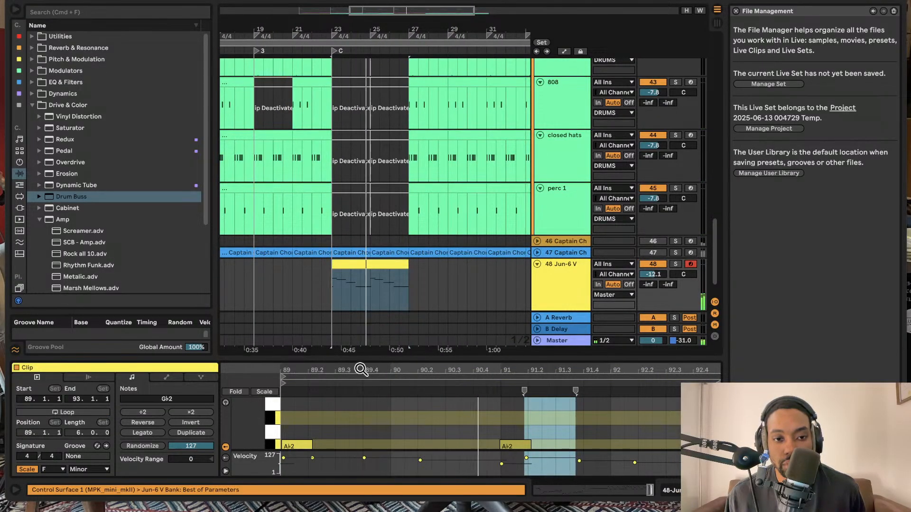
left_click_drag(364, 367, 372, 205)
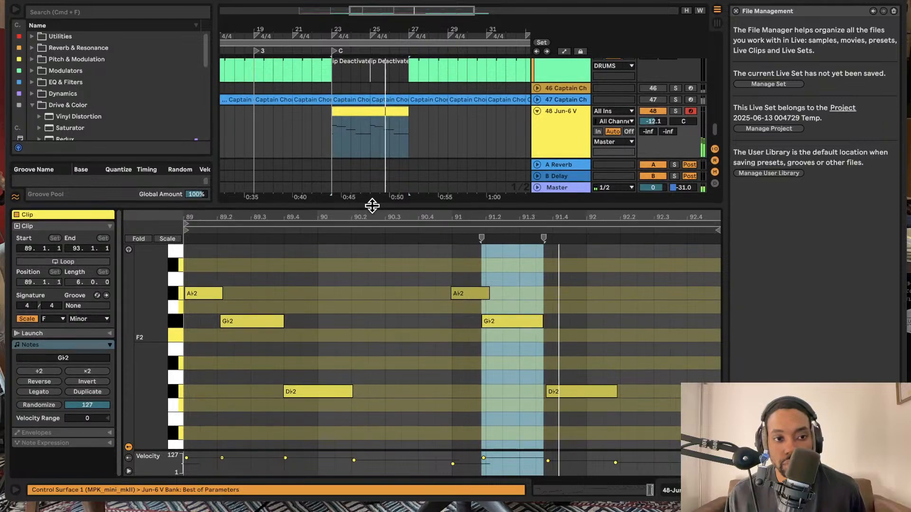
scroll(250, 284, "left", 2)
left_click(243, 295)
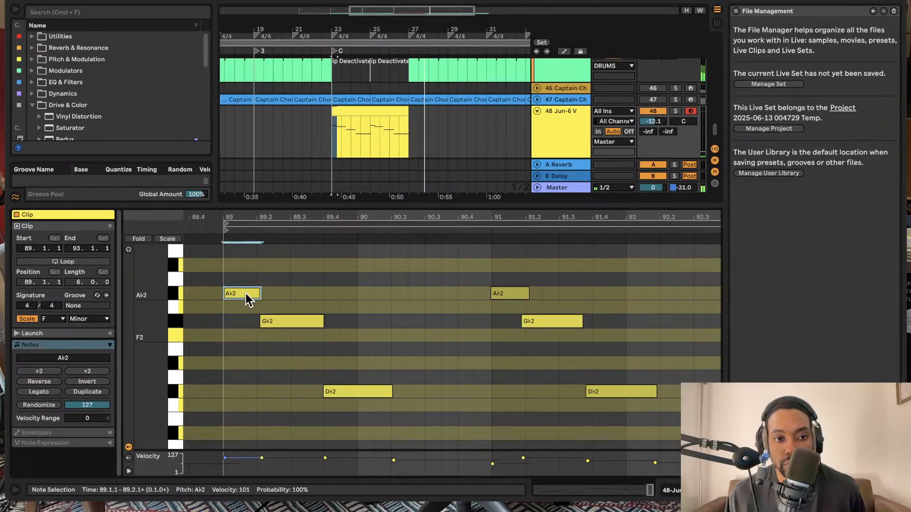
left_click_drag(335, 205, 355, 333)
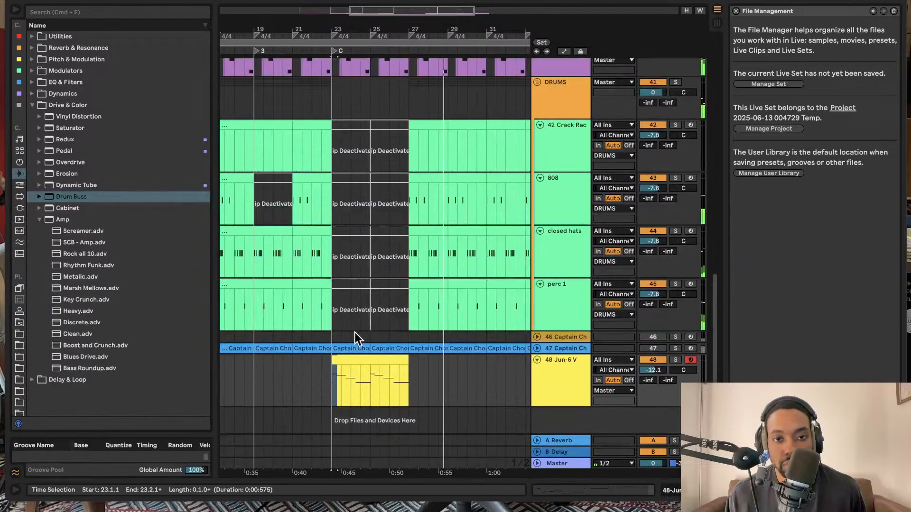
Solo the Crack Rack track, audition it on its own in part 3, and unsolo it
scroll(331, 292, "left", 4)
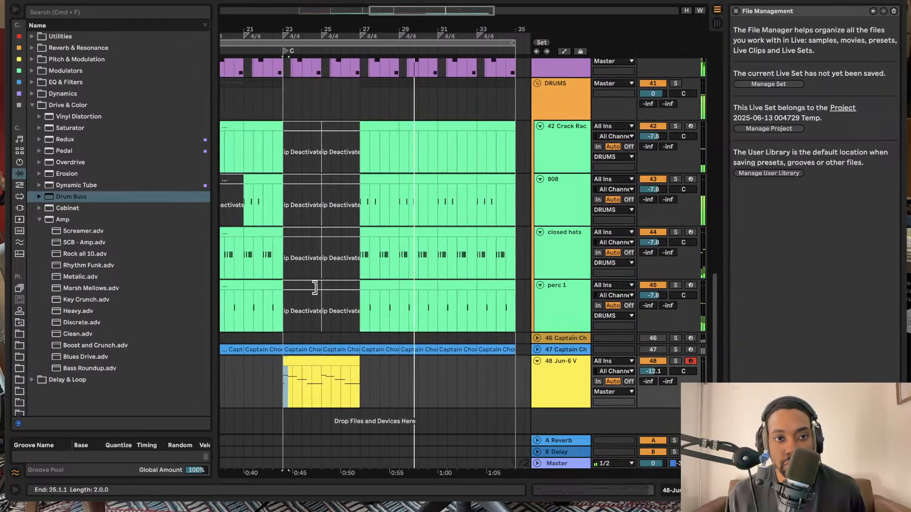
scroll(337, 233, "down", 3)
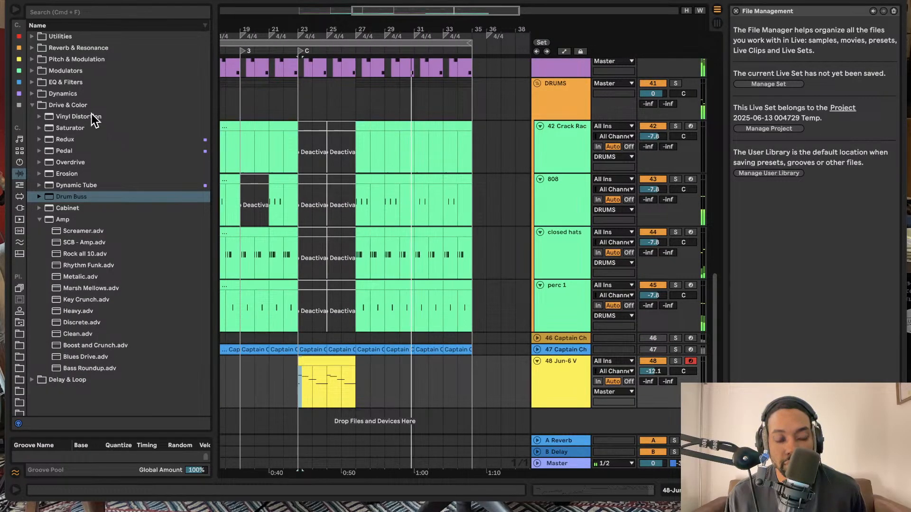
scroll(289, 215, "right", 2)
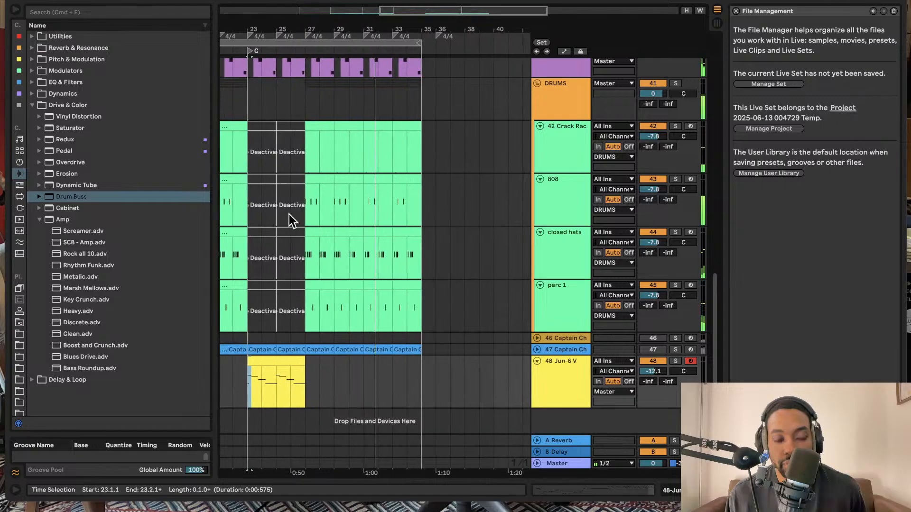
scroll(290, 211, "left", 2)
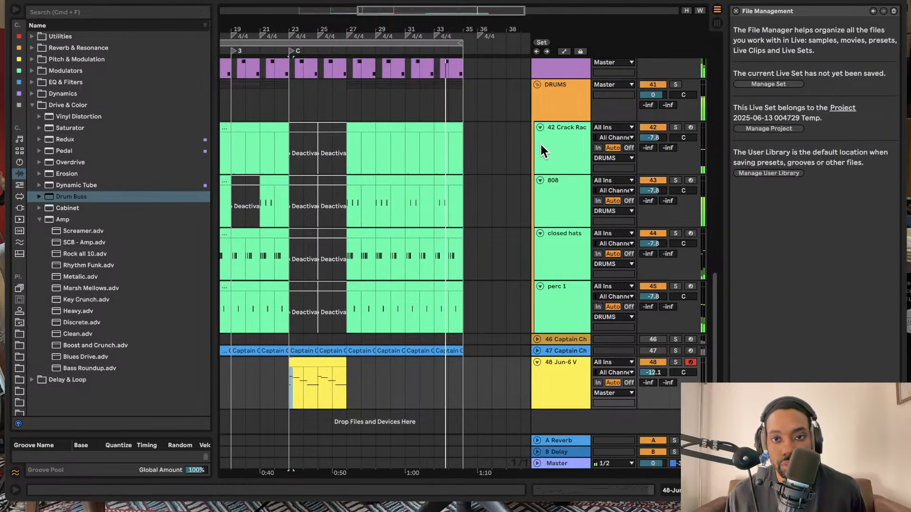
scroll(570, 142, "up", 1)
left_click(675, 129)
scroll(499, 161, "left", 3)
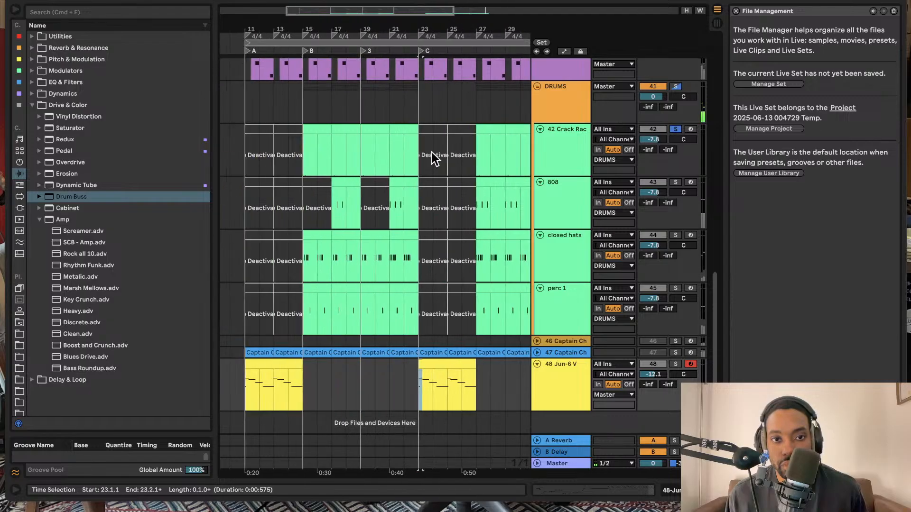
scroll(337, 146, "left", 2)
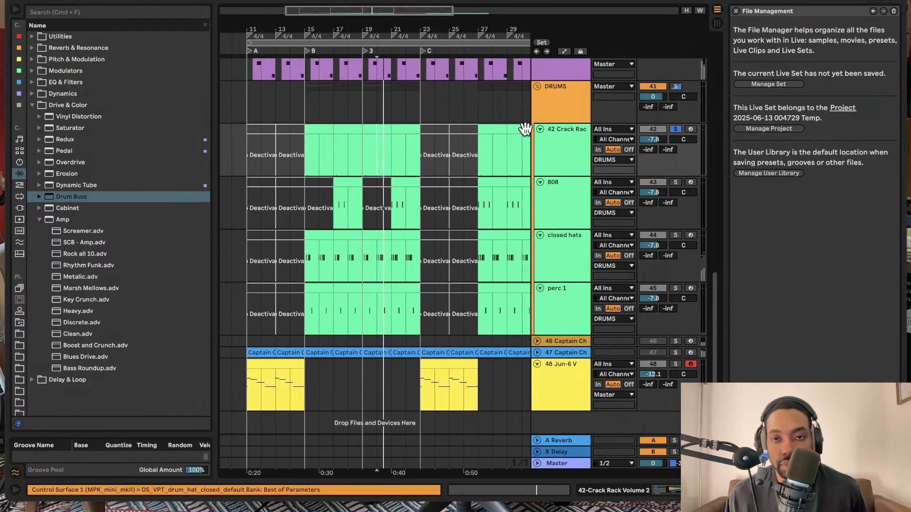
left_click(675, 129)
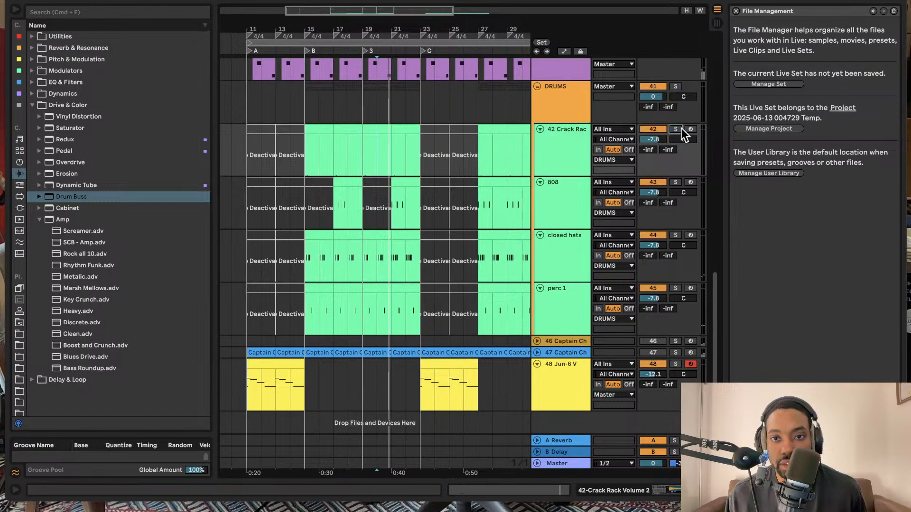
Mute the Crack Rack track in the DRUMS group, keeping its lane unfolded
left_click(540, 129)
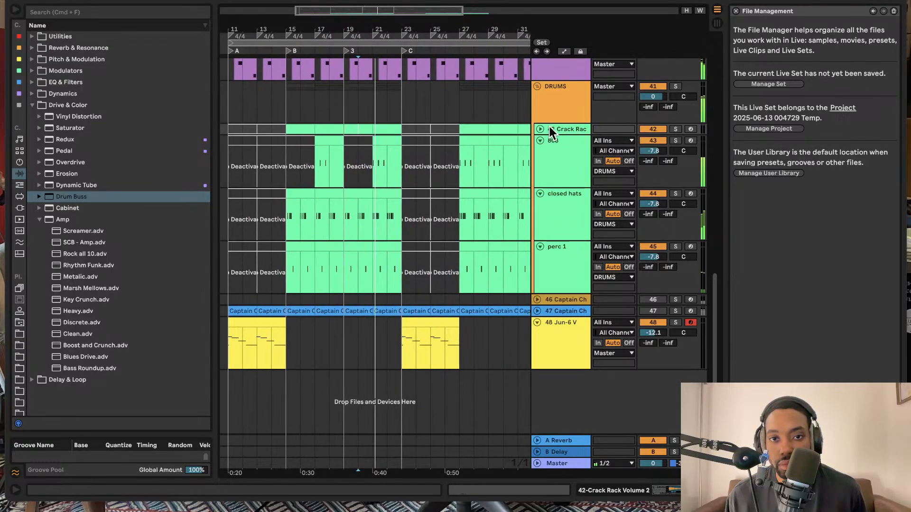
left_click(663, 129)
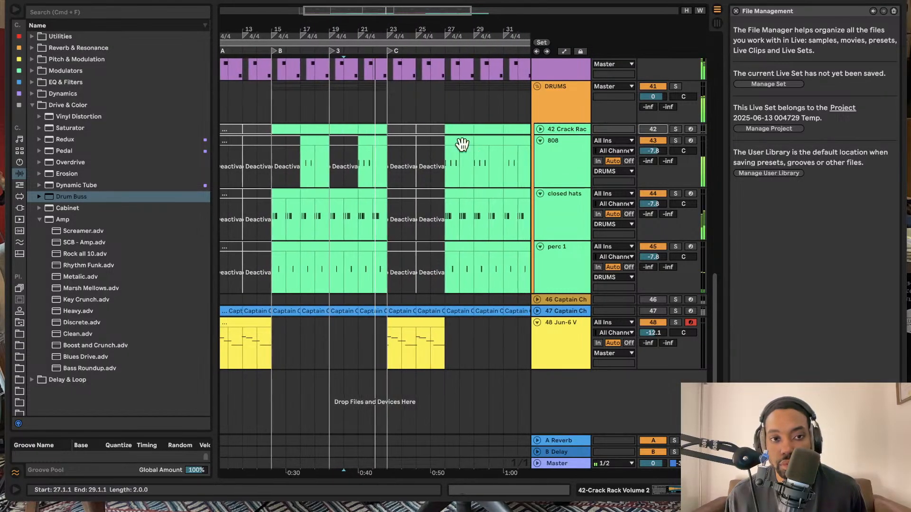
left_click(540, 129)
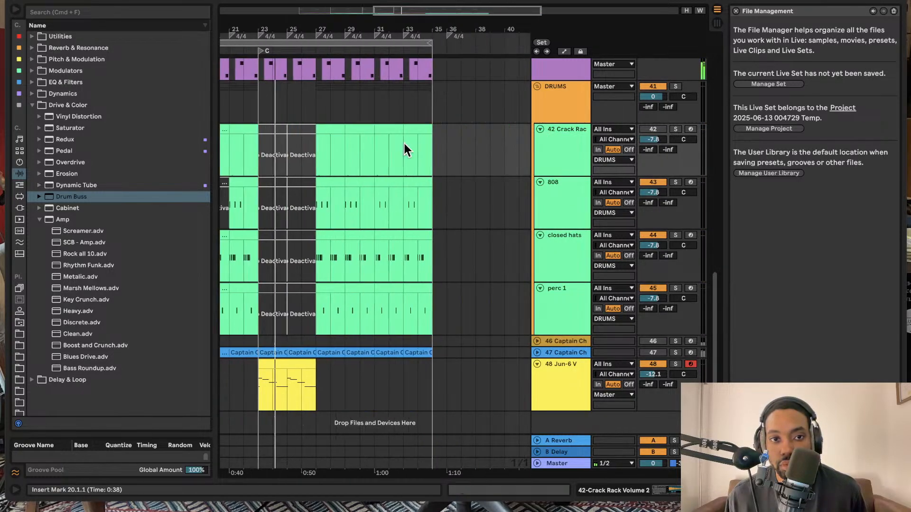
Try reactivating the two-bar Crack Rack clips at bars 11 and 13, and deactivate both again
scroll(403, 142, "left", 5)
left_click(301, 138)
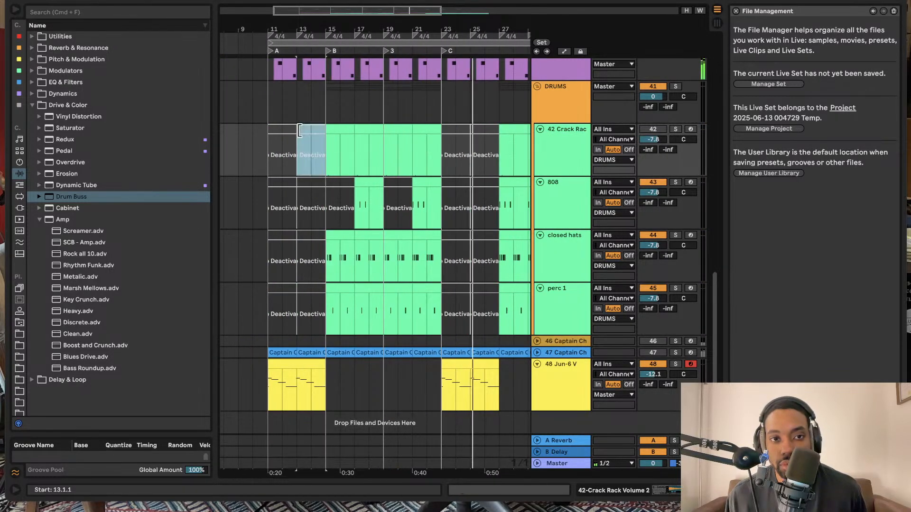
key("0")
left_click(280, 130)
key("0")
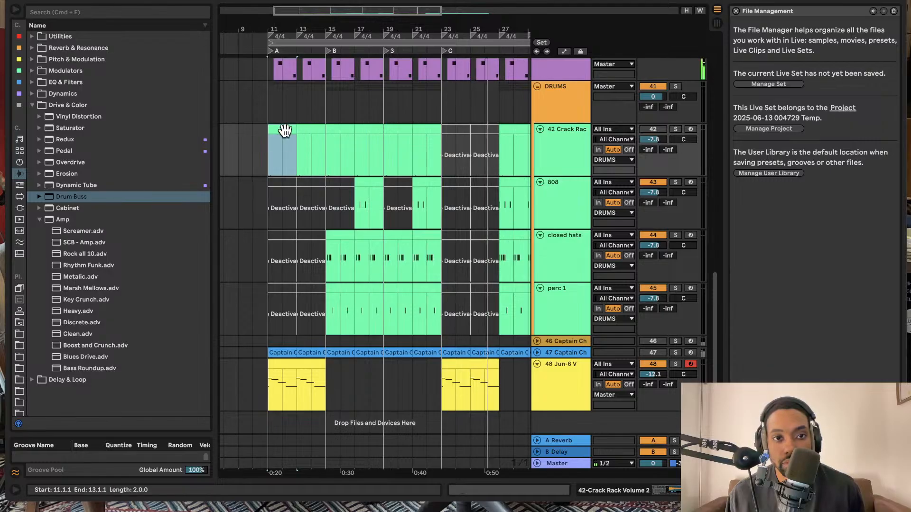
key("0")
left_click(304, 130)
key("0")
Try reactivating the section C Crack Rack clips at bars 23 and 25, and deactivate both again
left_click(459, 130)
key("0")
left_click(475, 130)
key("0")
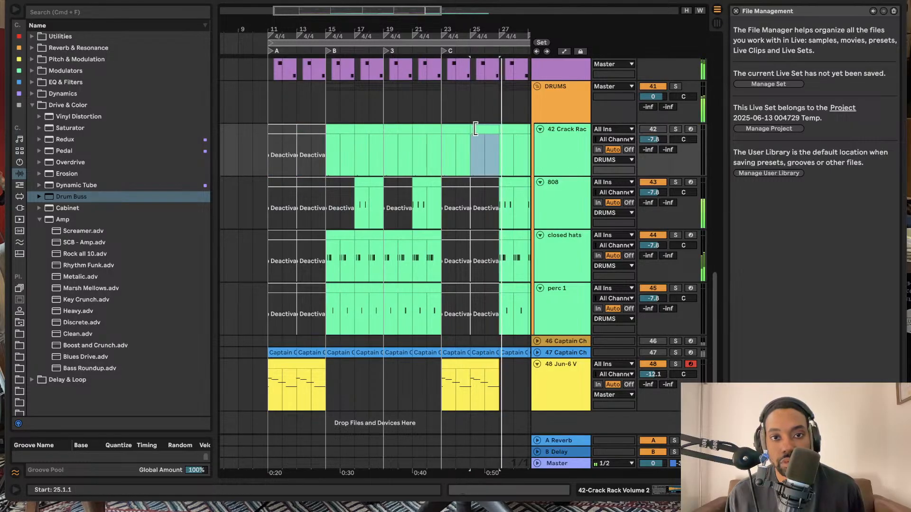
left_click(460, 130)
key("0")
left_click(476, 130)
key("0")
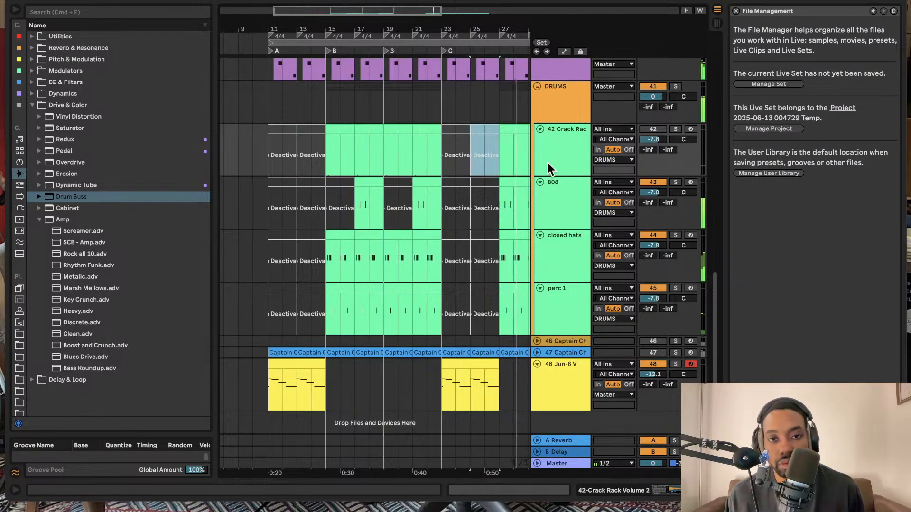
Delete all Crack Rack clips from bar 11 to bar 35
scroll(510, 141, "right", 6)
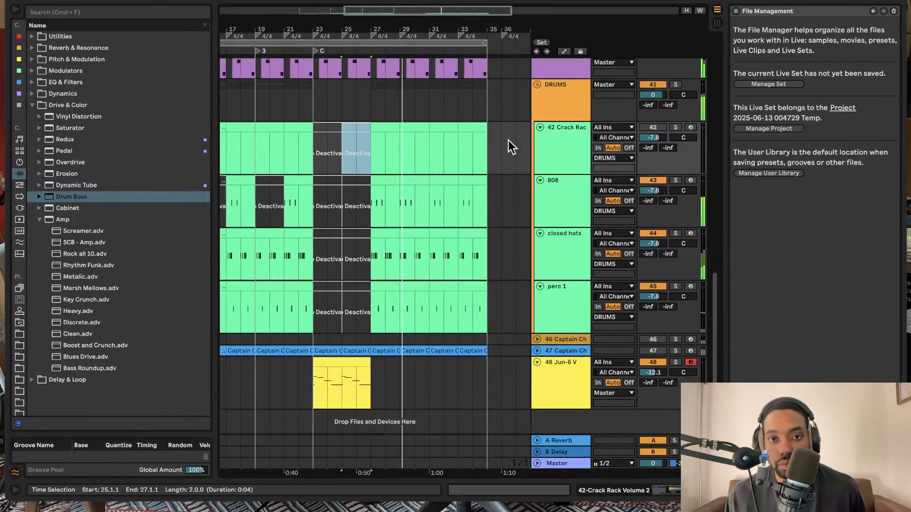
scroll(508, 141, "left", 4)
scroll(501, 140, "right", 2)
scroll(528, 137, "right", 4)
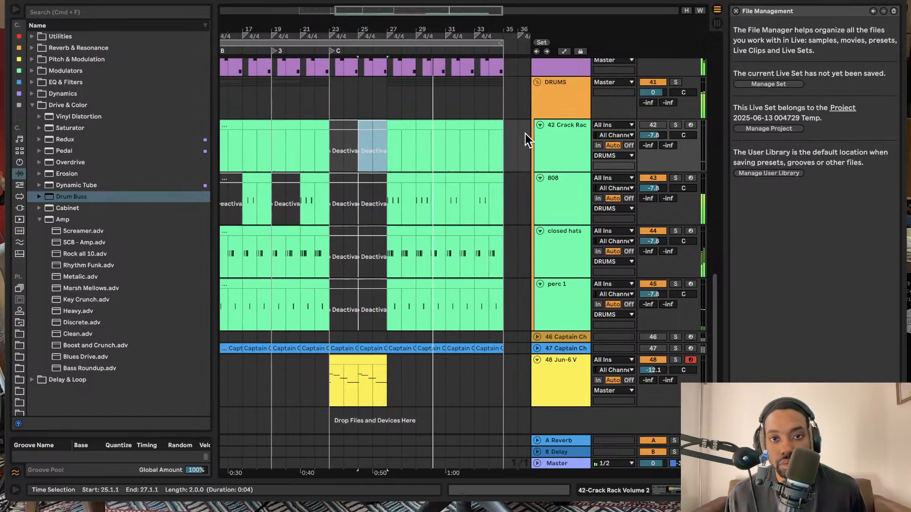
left_click_drag(512, 139, 283, 136)
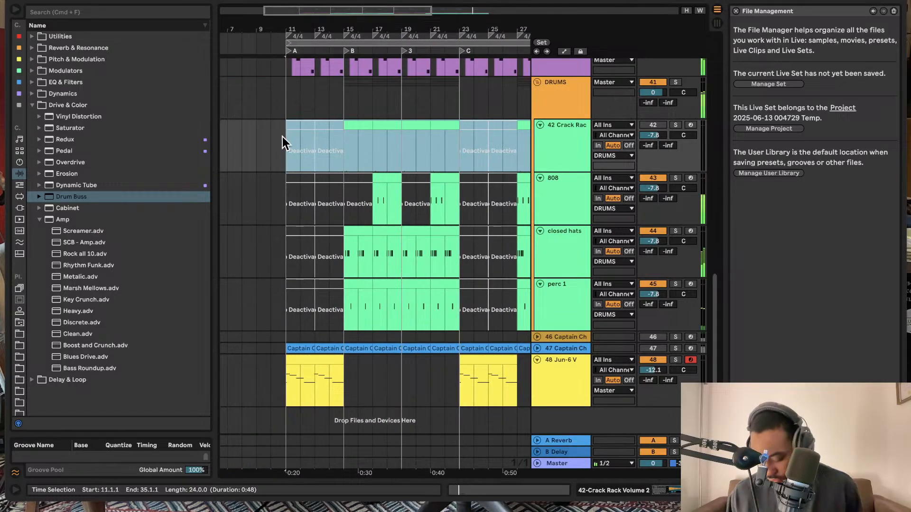
key("Delete")
Fold the Crack Rack track and move it out of the DRUMS group to below the Jun-6 V track
left_click(541, 125)
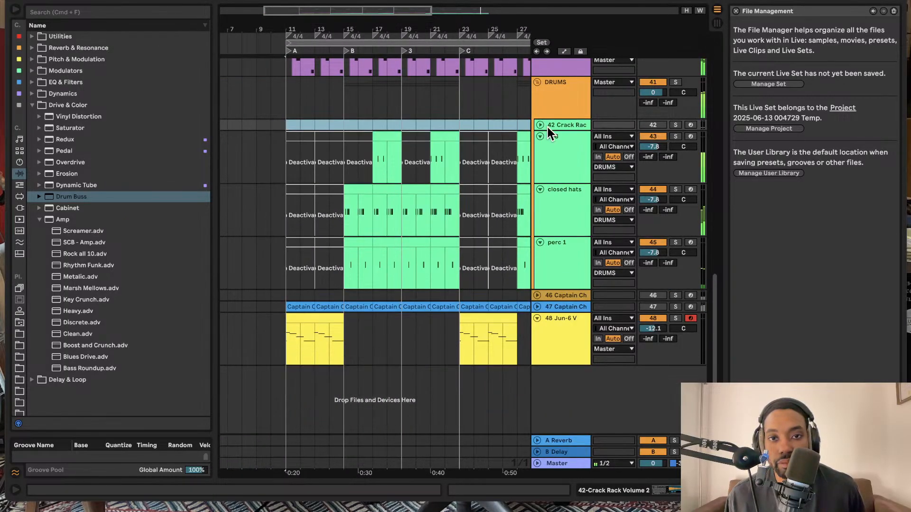
left_click(559, 124)
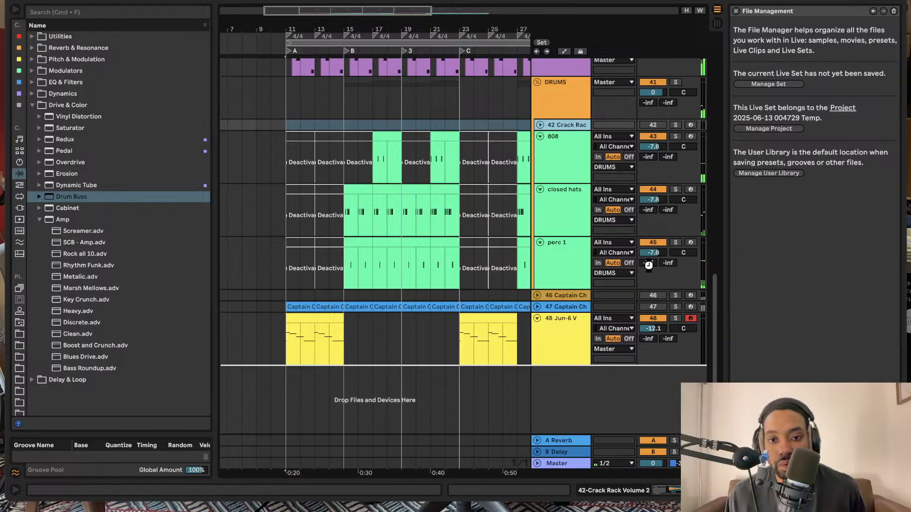
left_click_drag(624, 281, 629, 324)
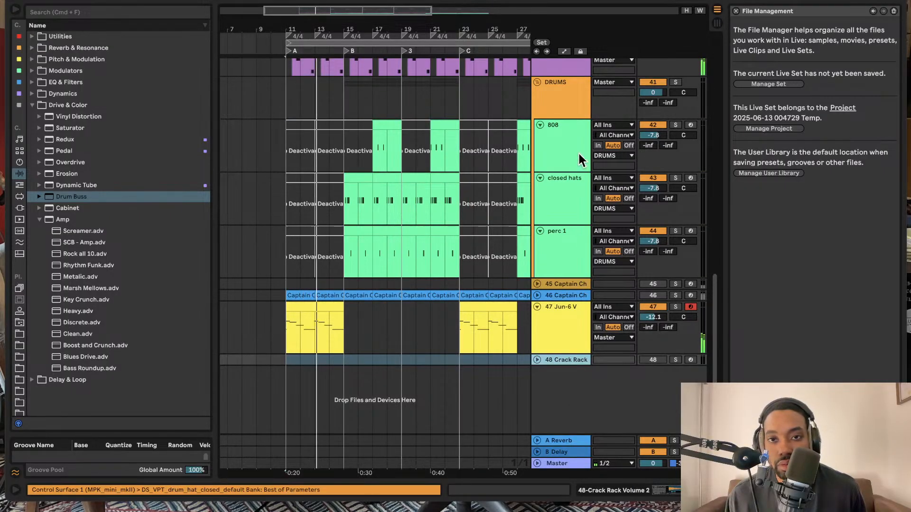
Listen through the arrangement from section A at bar 11 into section C
scroll(443, 124, "up", 1)
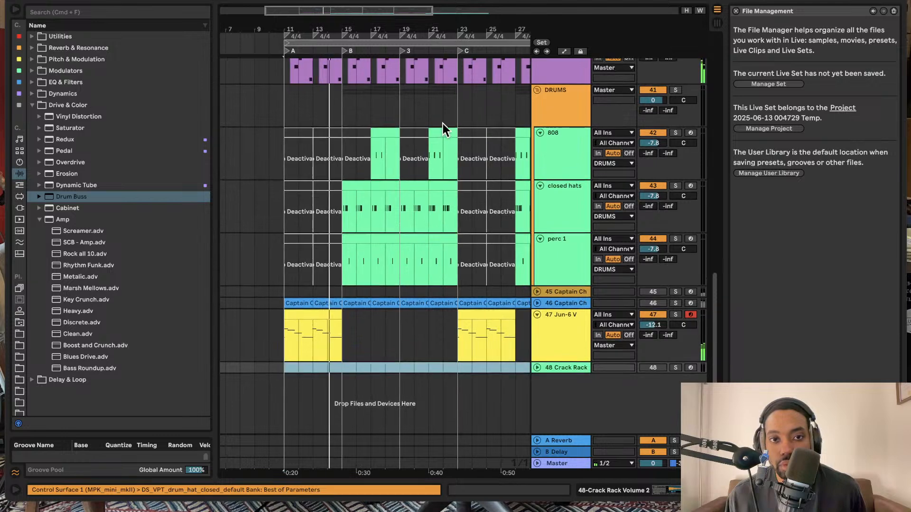
left_click(306, 0)
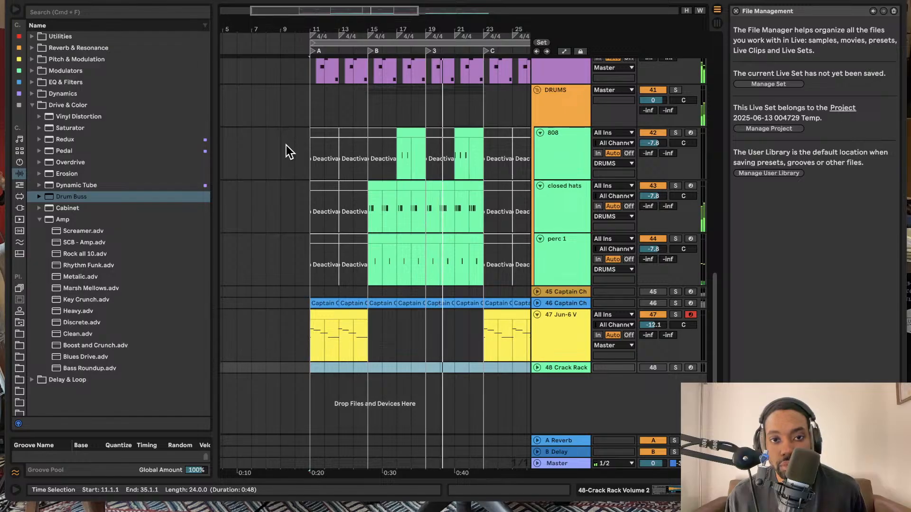
left_click(286, 2)
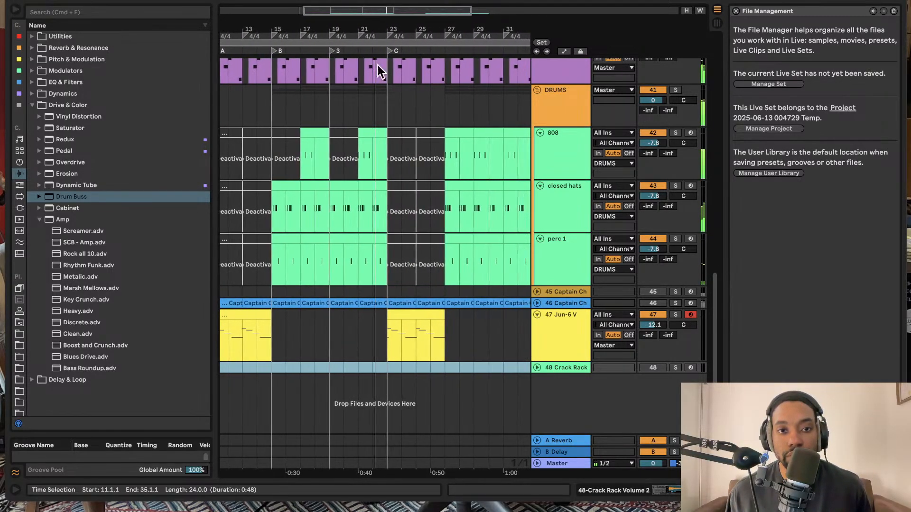
scroll(377, 94, "up", 2)
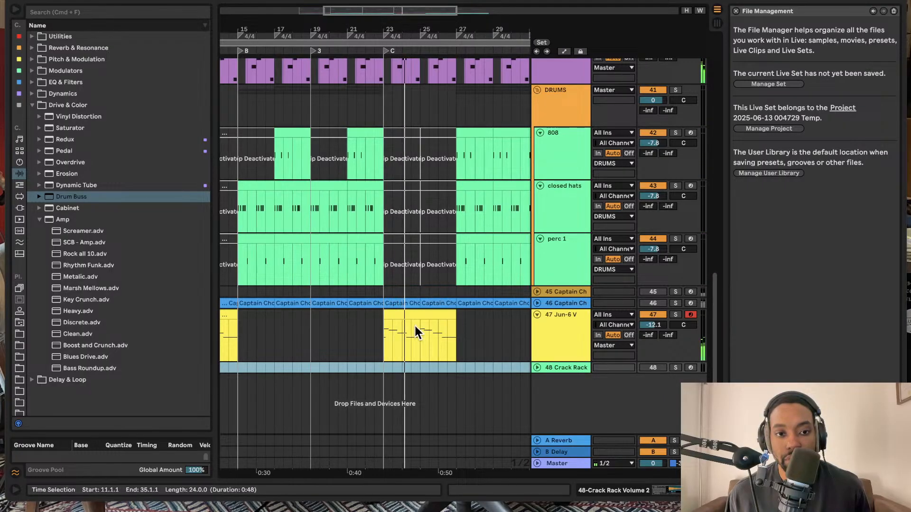
Shorten the G♭1 note before bar 89 in the section C Jun-6 V clip to end before the bar line, and close the note editor
double_click(400, 314)
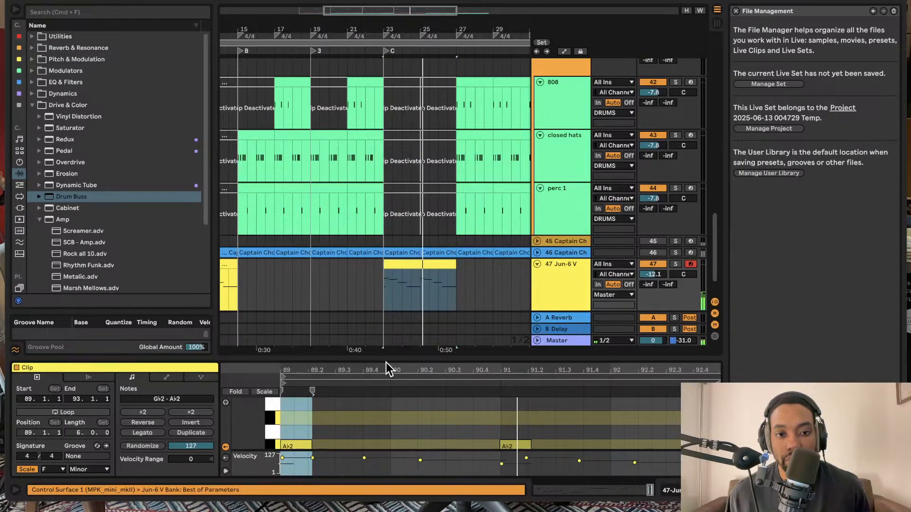
left_click_drag(385, 361, 374, 154)
scroll(356, 204, "left", 5)
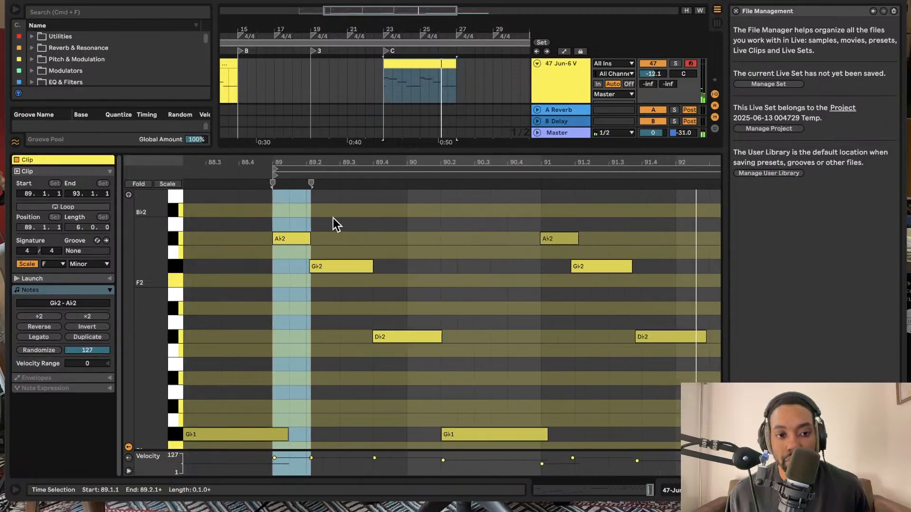
left_click(311, 351)
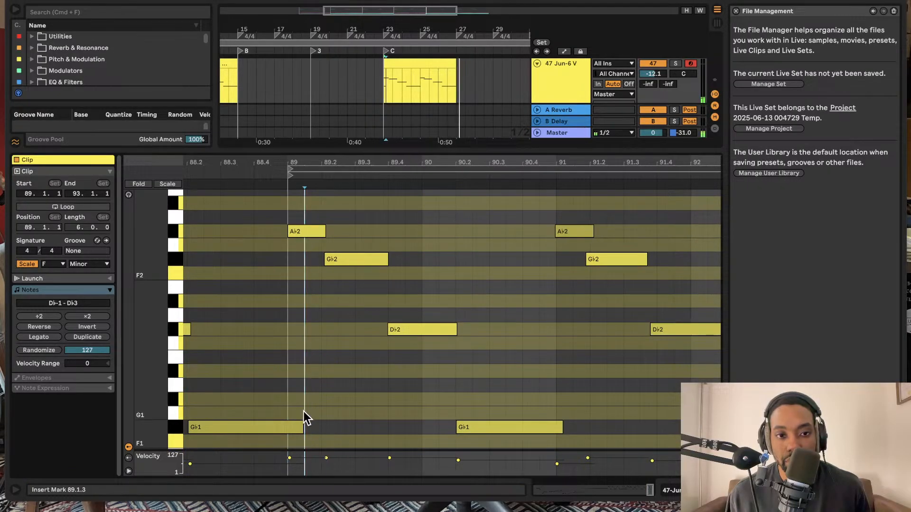
left_click_drag(302, 426, 279, 426)
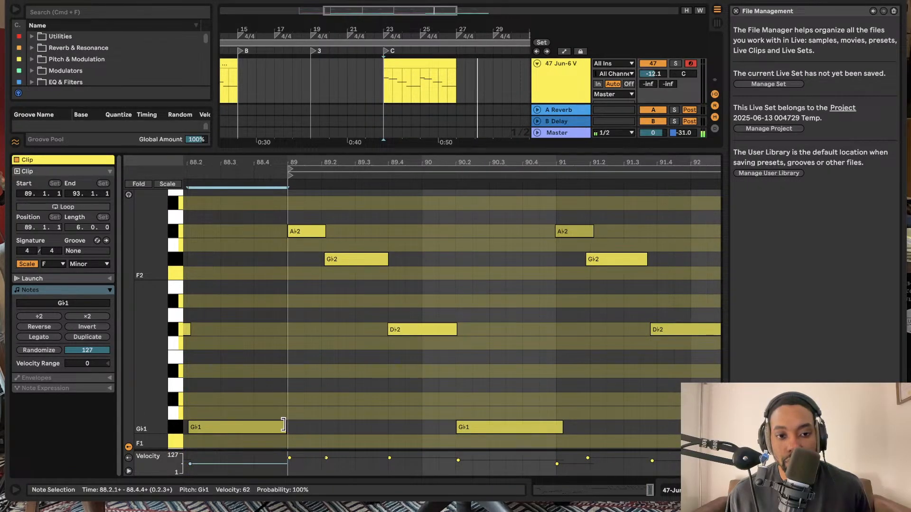
left_click(391, 147)
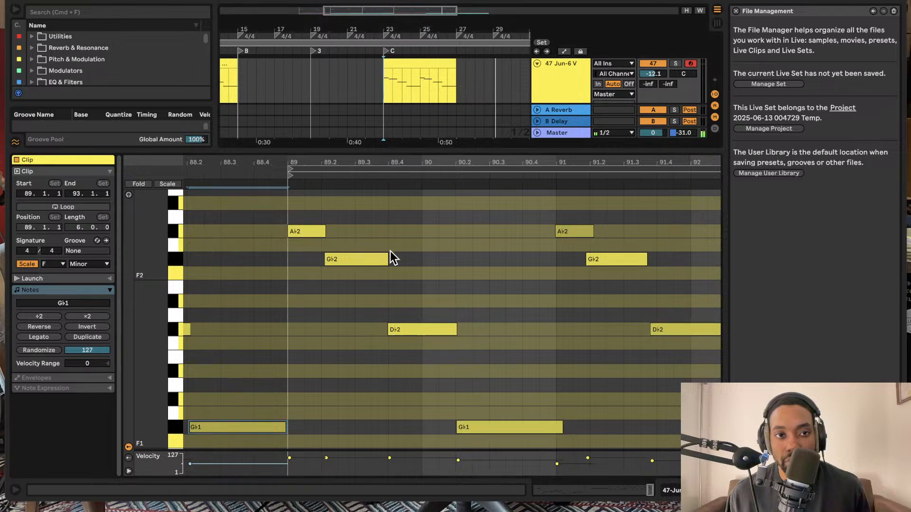
left_click_drag(398, 149, 392, 459)
scroll(350, 342, "left", 5)
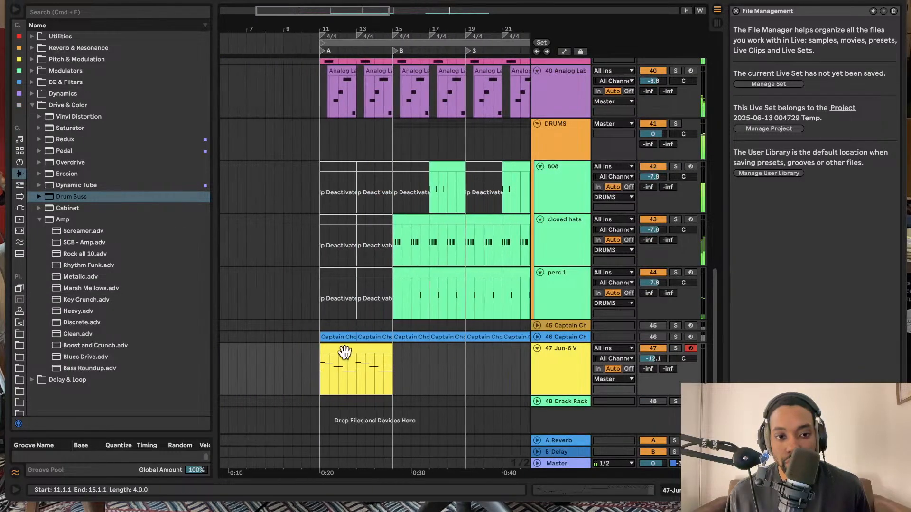
Review the notes of the section C Jun-6 V clip and listen on toward the arrangement's end at bar 35
left_click(342, 350)
left_click_drag(344, 349, 391, 351)
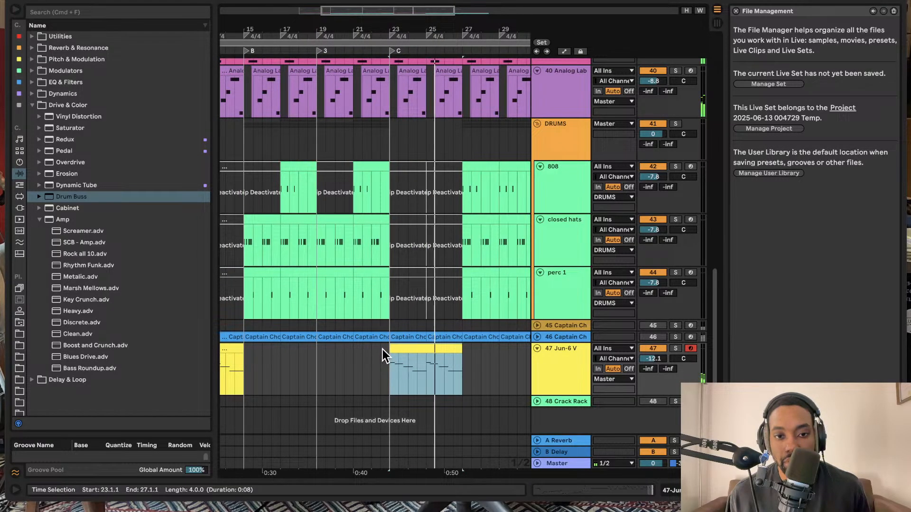
double_click(413, 350)
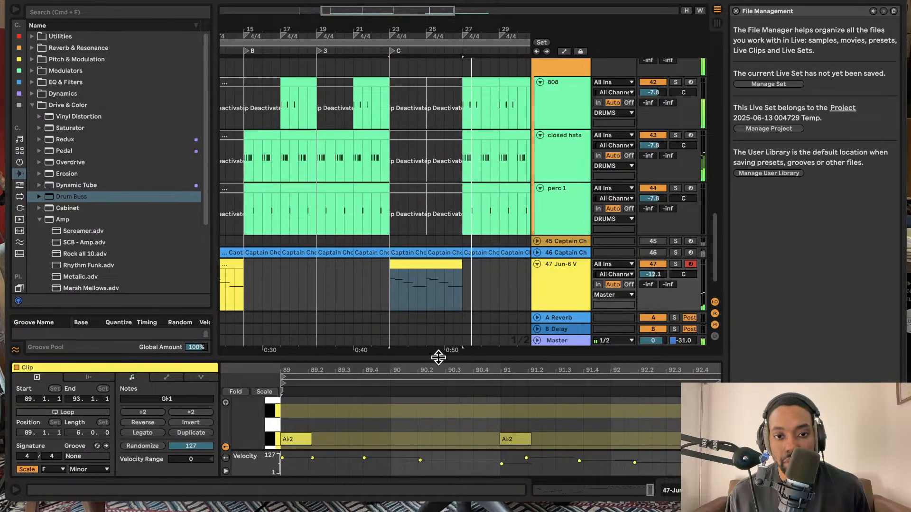
left_click_drag(434, 375, 436, 410)
scroll(451, 243, "right", 5)
scroll(450, 244, "left", 5)
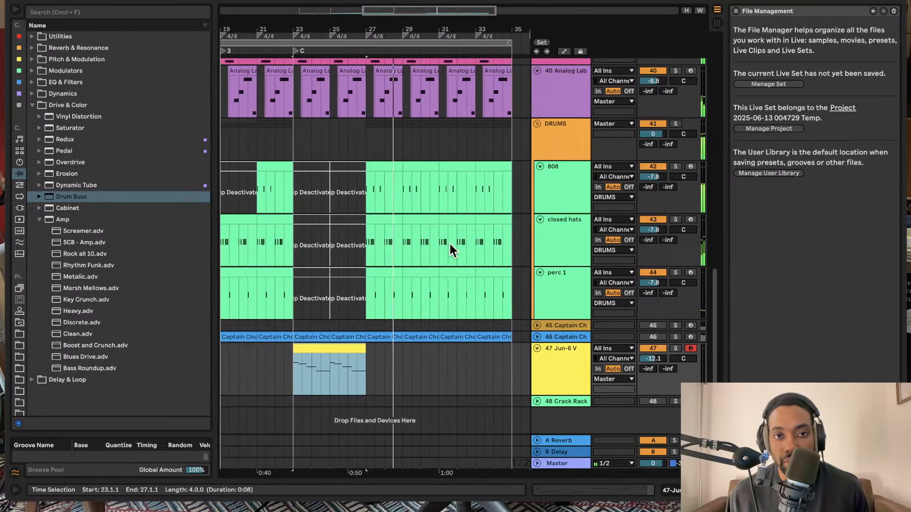
scroll(448, 243, "right", 5)
scroll(426, 243, "up", 1)
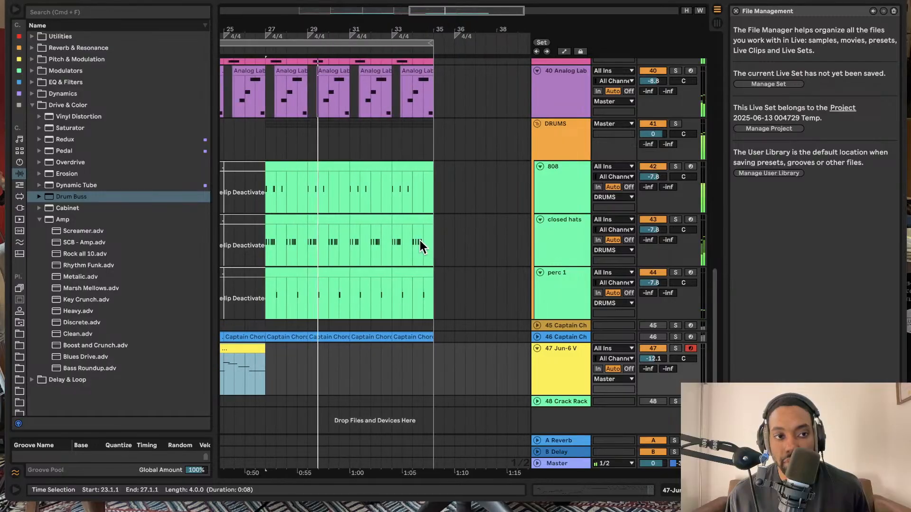
scroll(420, 241, "left", 5)
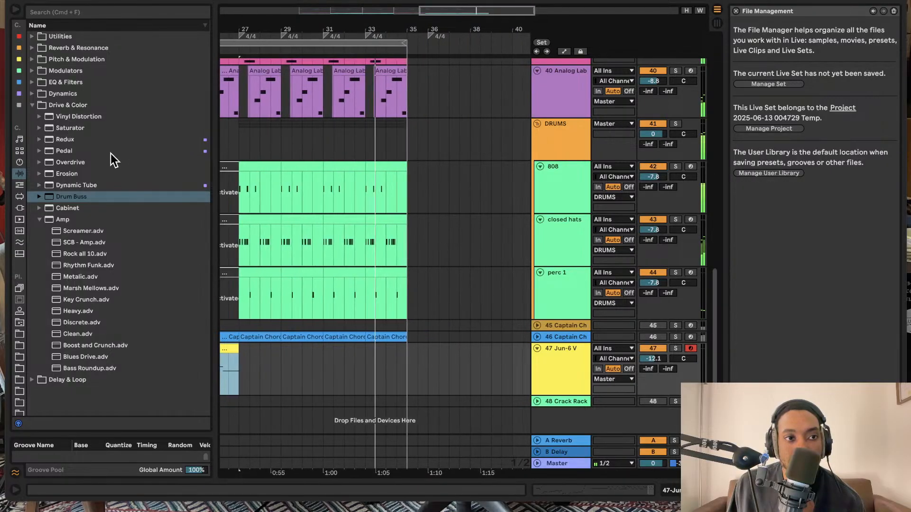
left_click(33, 48)
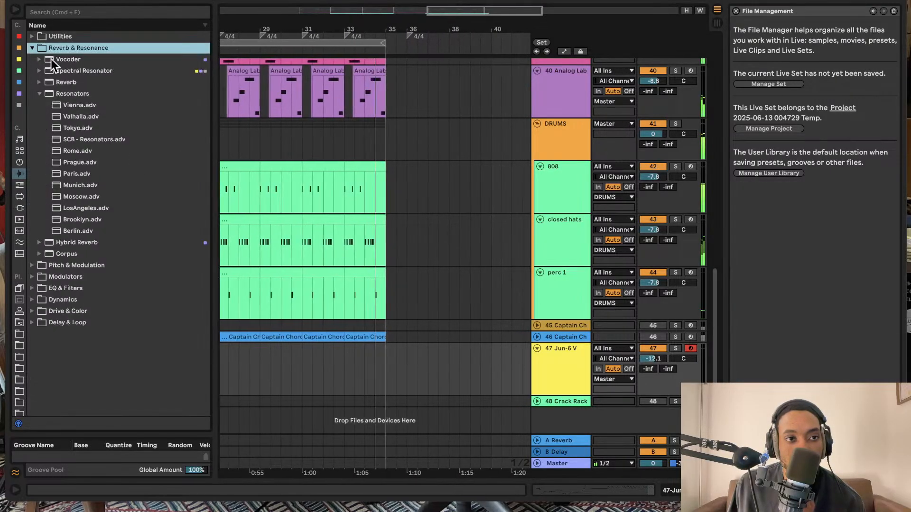
left_click(22, 208)
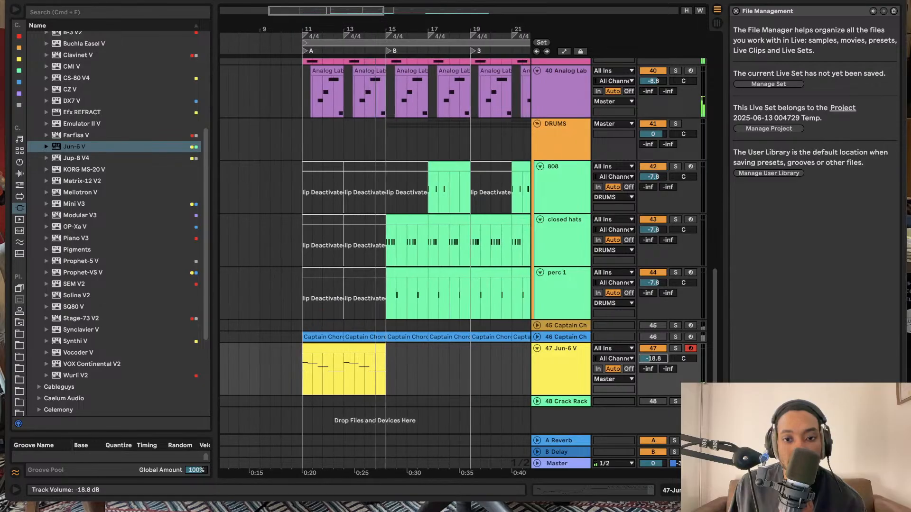
Lower the Jun-6 V track volume to -19.4 dB
left_click_drag(653, 359, 653, 361)
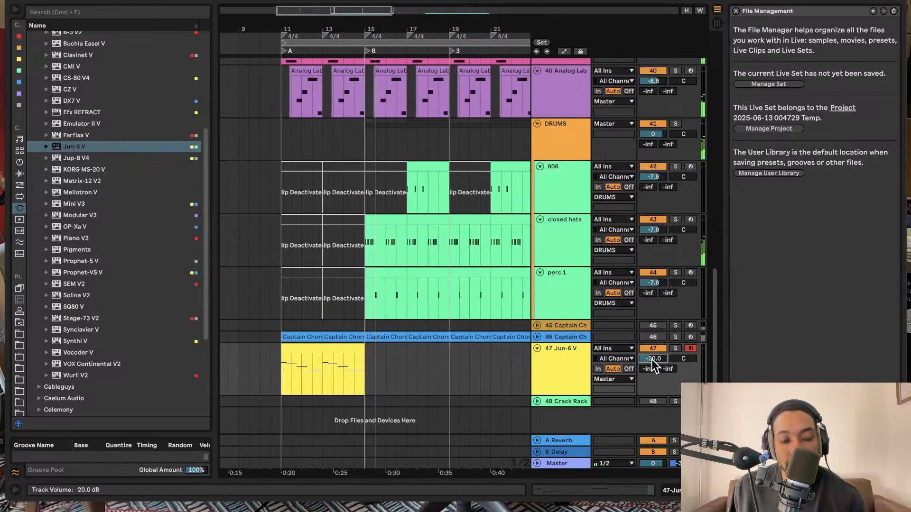
key("v")
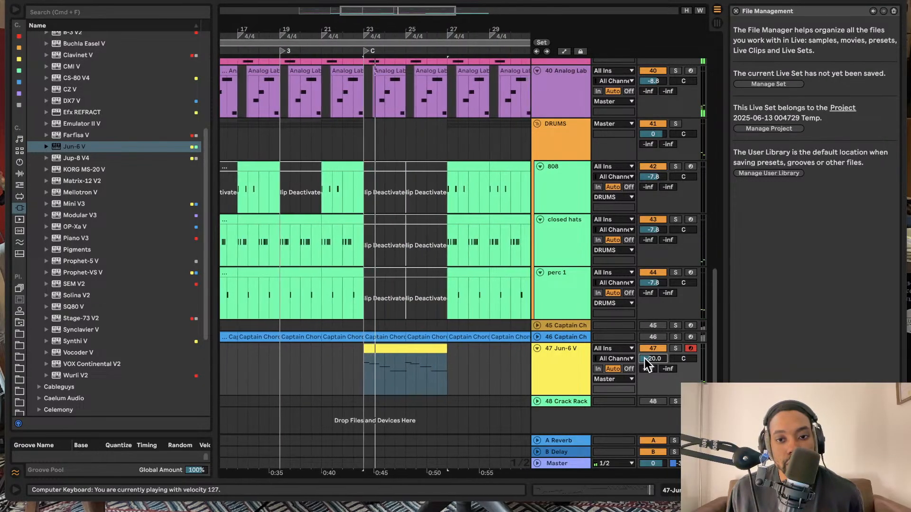
left_click_drag(644, 358, 653, 357)
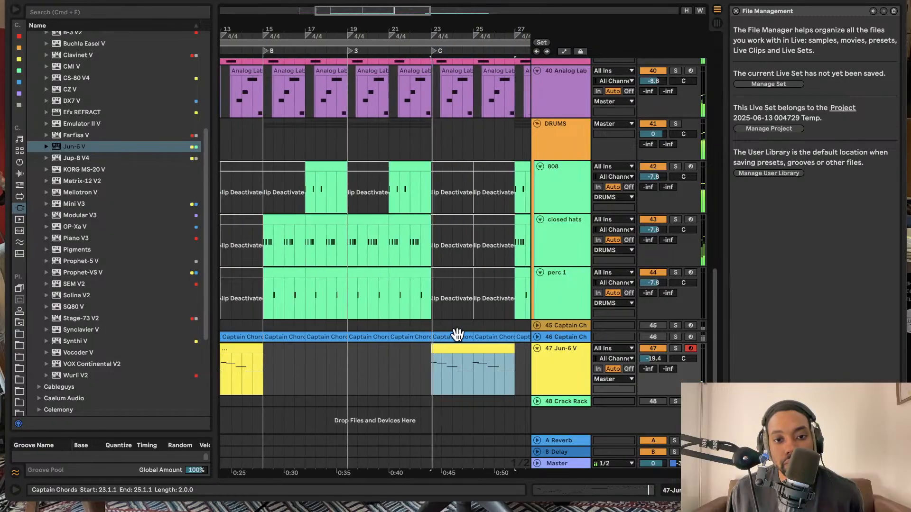
Play the arrangement from bar 11.3 in section A up to section C to check the Jun-6 V level
scroll(457, 335, "left", 3)
scroll(272, 365, "left", 5)
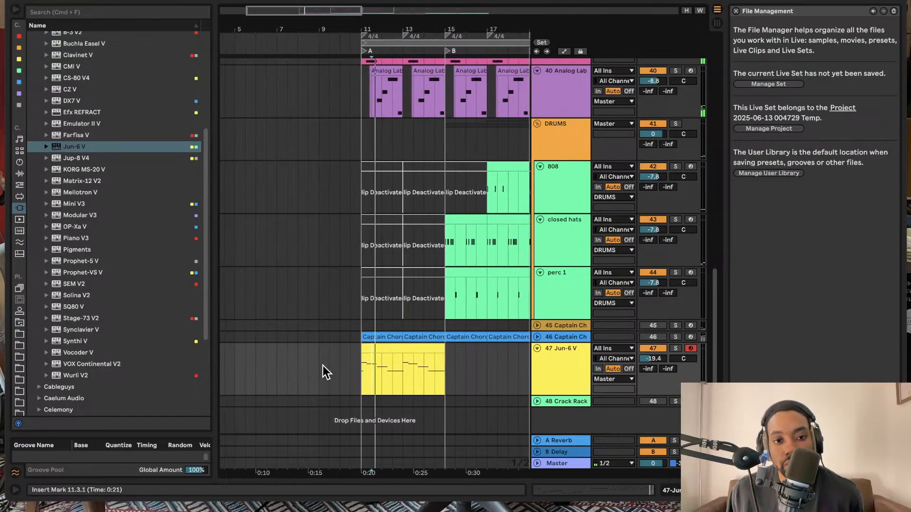
left_click(363, 355)
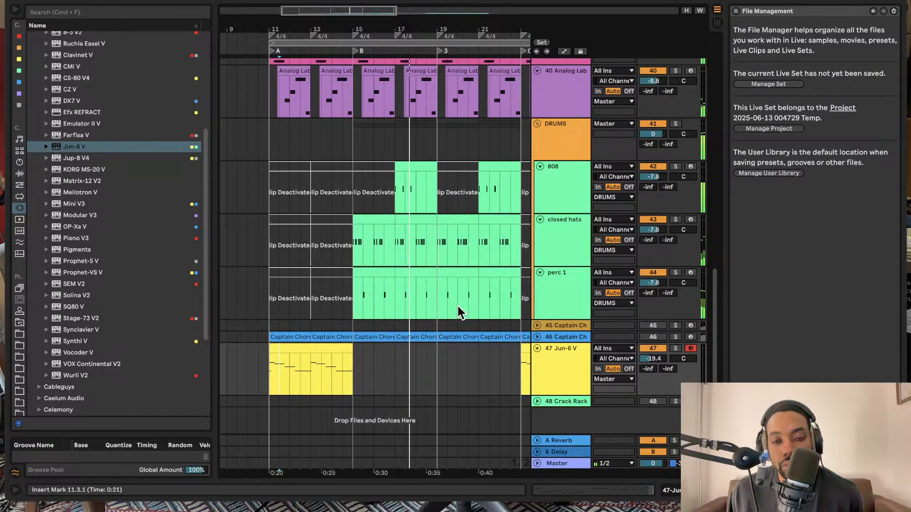
scroll(489, 308, "up", 1)
scroll(488, 308, "left", 1)
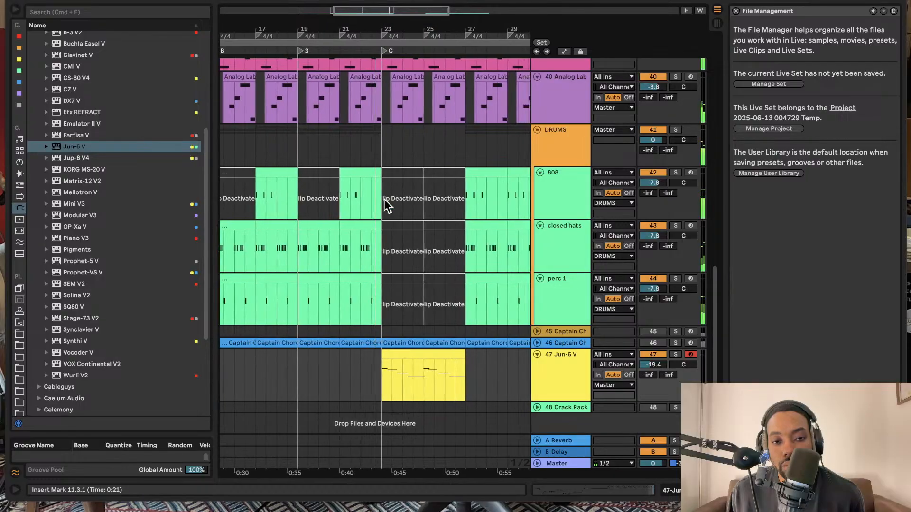
Try reactivating the closed hats clips from bar 23 to bar 27 and the perc 1 clip at bars 25 to 27
left_click(392, 228)
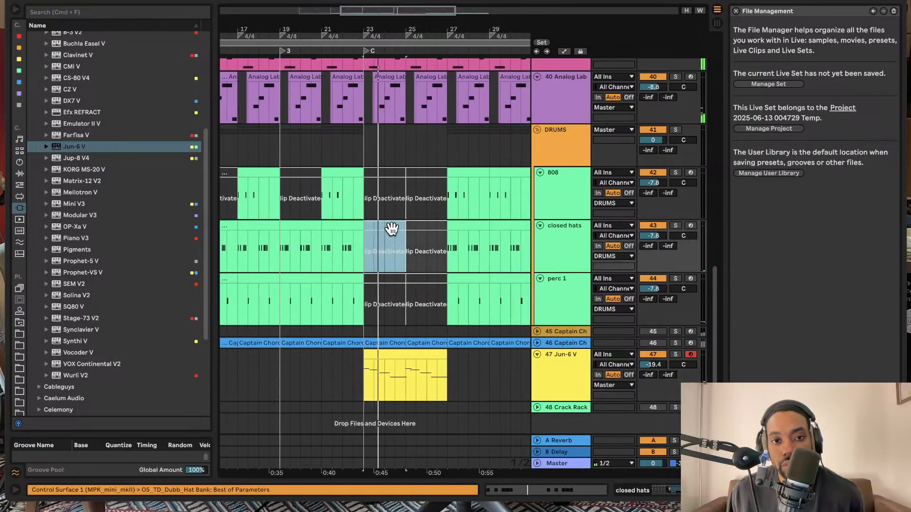
key("0")
left_click(428, 225)
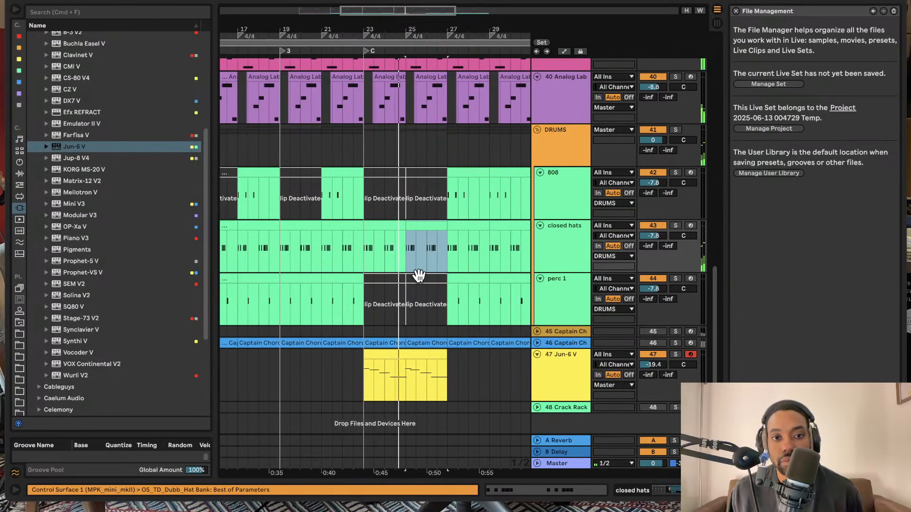
key("0")
left_click(393, 279)
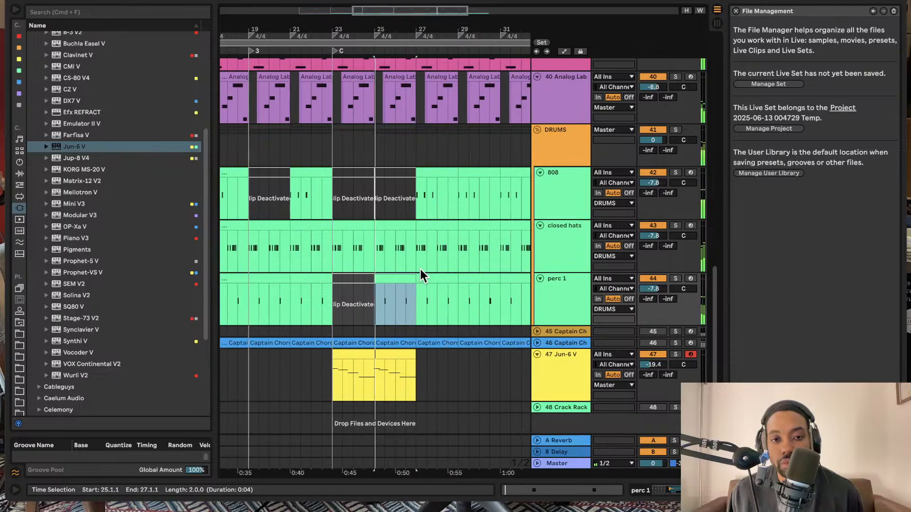
Deactivate both closed hats clips from bar 23 to bar 27 again and try the bar 23 perc 1 clip on and off
left_click(368, 222)
key("0")
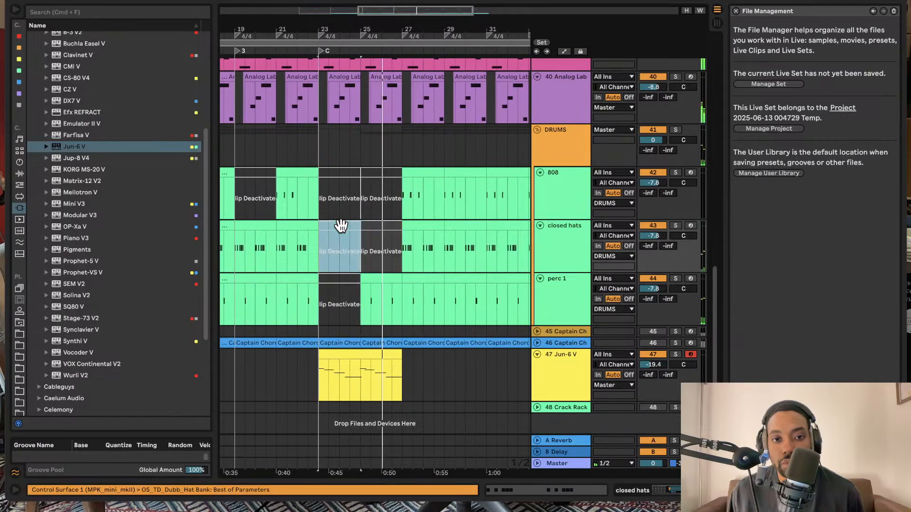
left_click(350, 277)
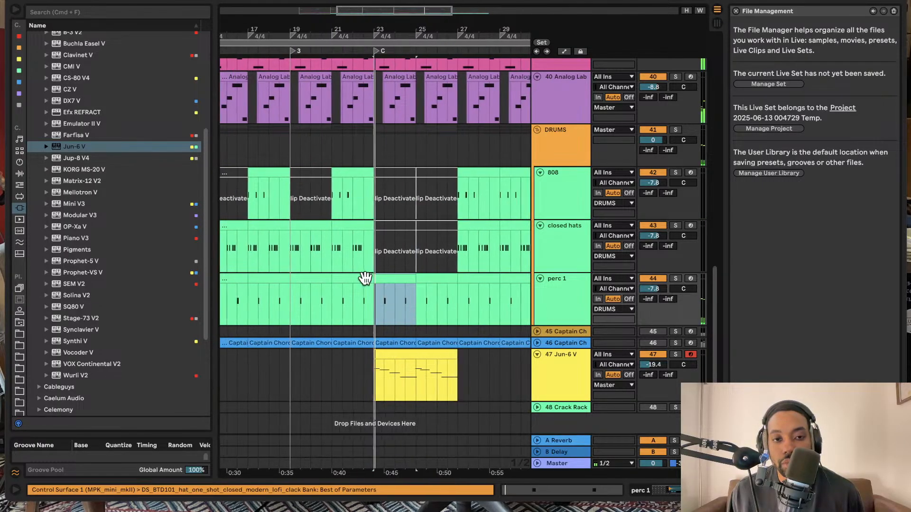
key("0")
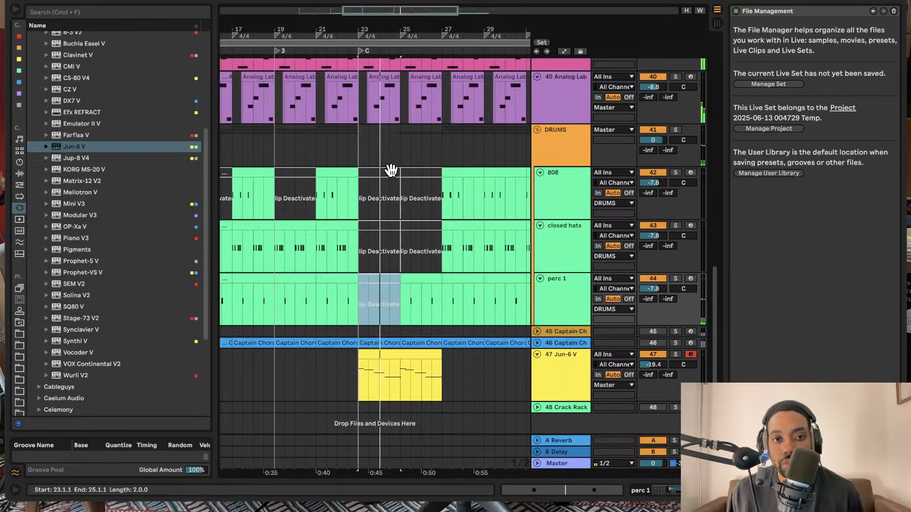
Activate the 808 clip at bars 23 to 25 and the closed hats clip at bars 25 to 27, and deactivate the perc 1 clip at bars 25 to 27
left_click(392, 174)
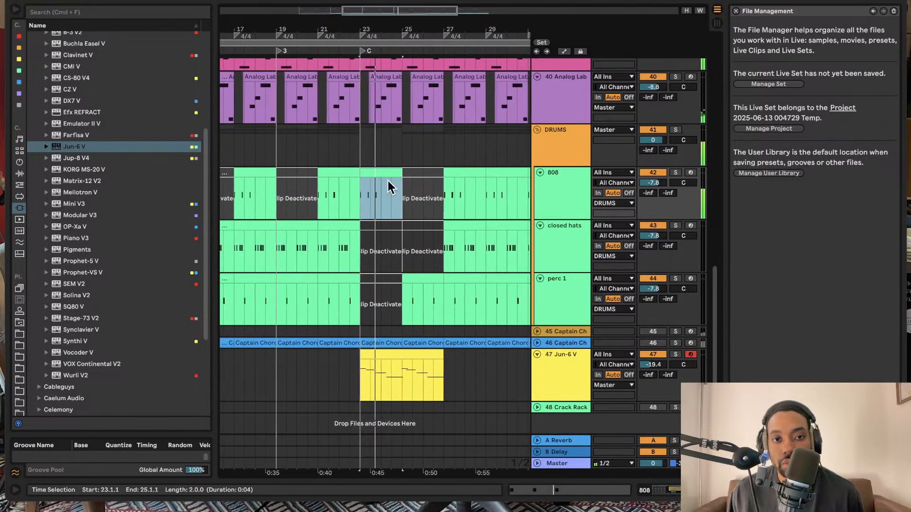
left_click(407, 280)
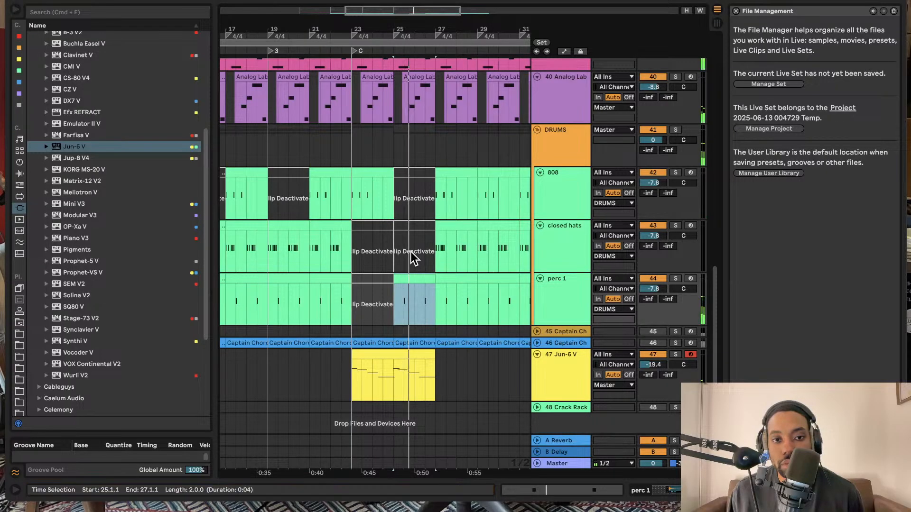
left_click(410, 223)
left_click(406, 279)
key("0")
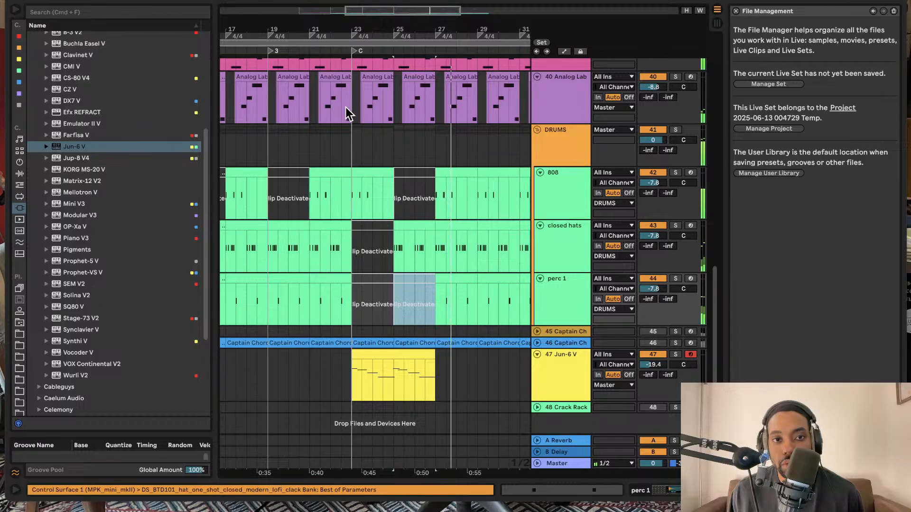
Play from bar 22.3 through section C to check the revised drum pattern
left_click(346, 131)
key("space")
key("space")
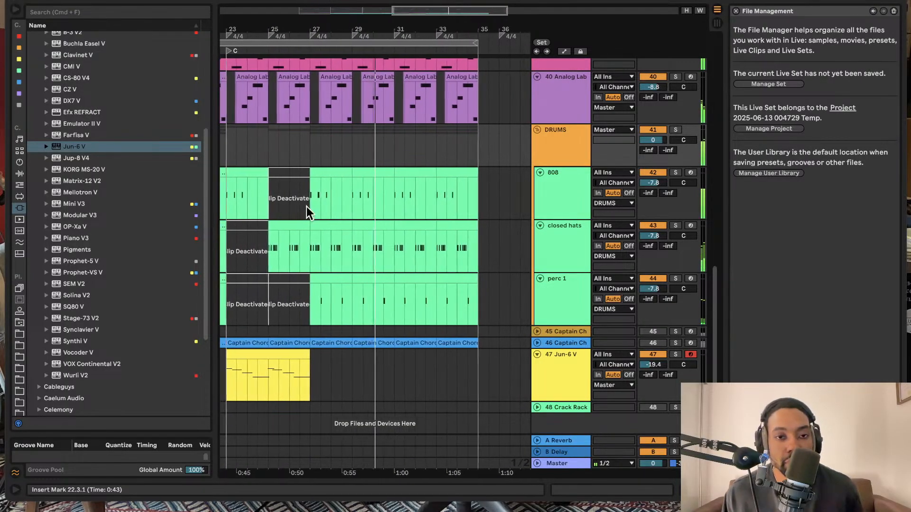
scroll(332, 167, "left", 4)
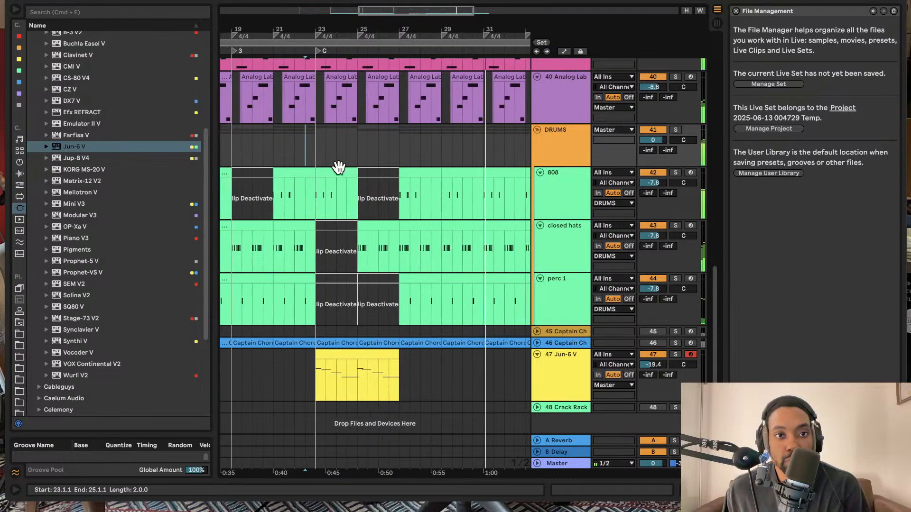
scroll(312, 193, "up", 3)
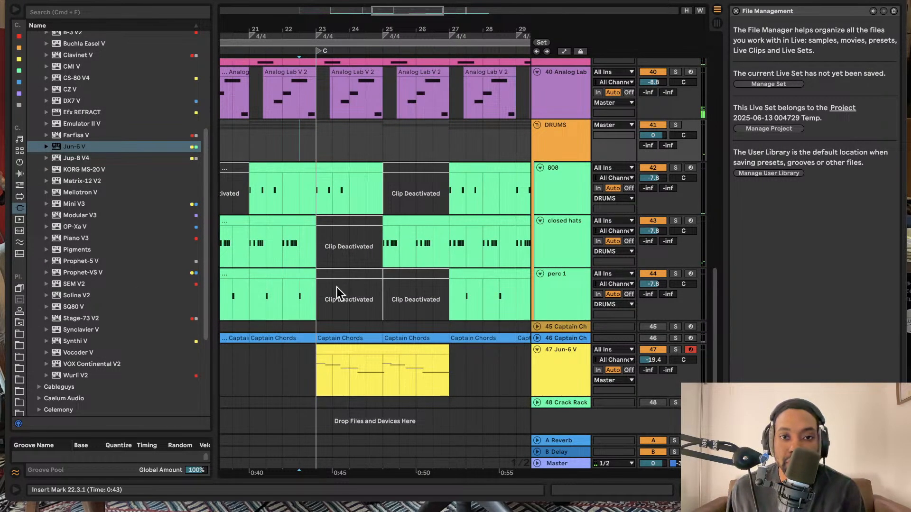
Show the Bassline track's devices, examine the Reaktor 6 patch's module wiring, and close the plug-in window
scroll(453, 214, "up", 6)
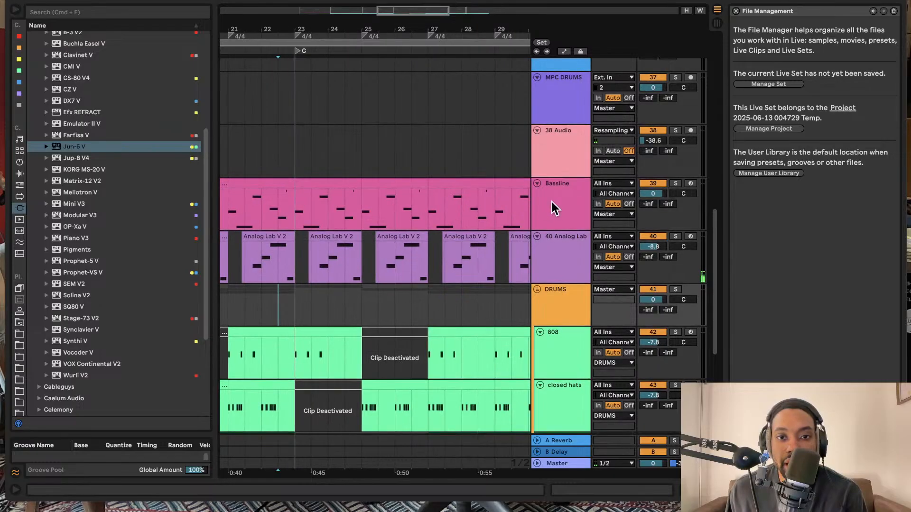
scroll(559, 206, "up", 1)
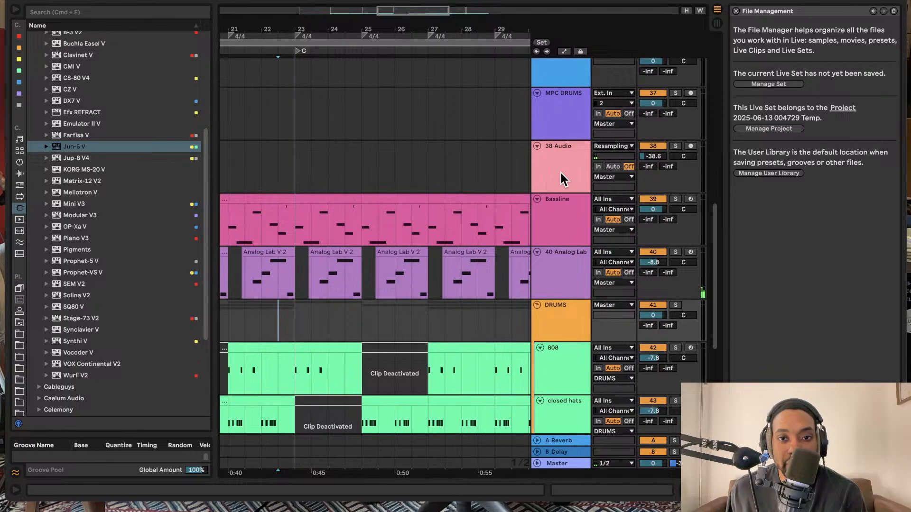
double_click(550, 202)
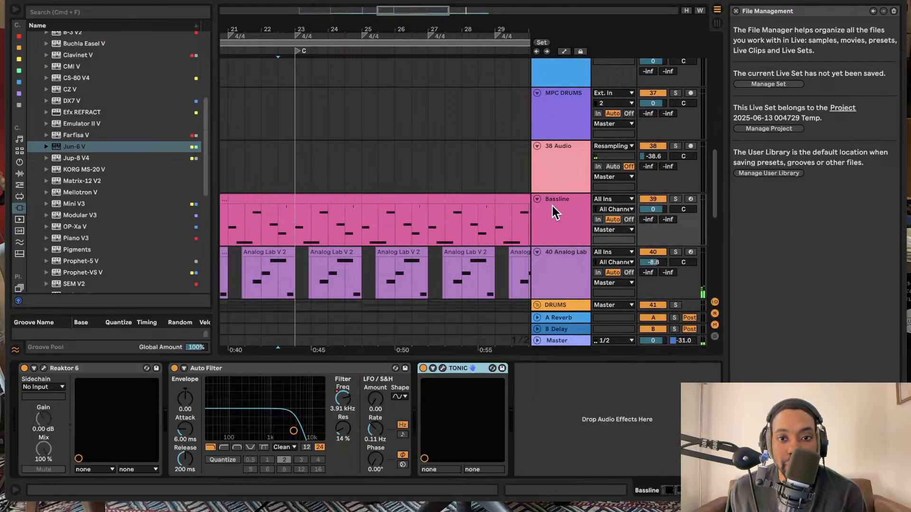
left_click(46, 368)
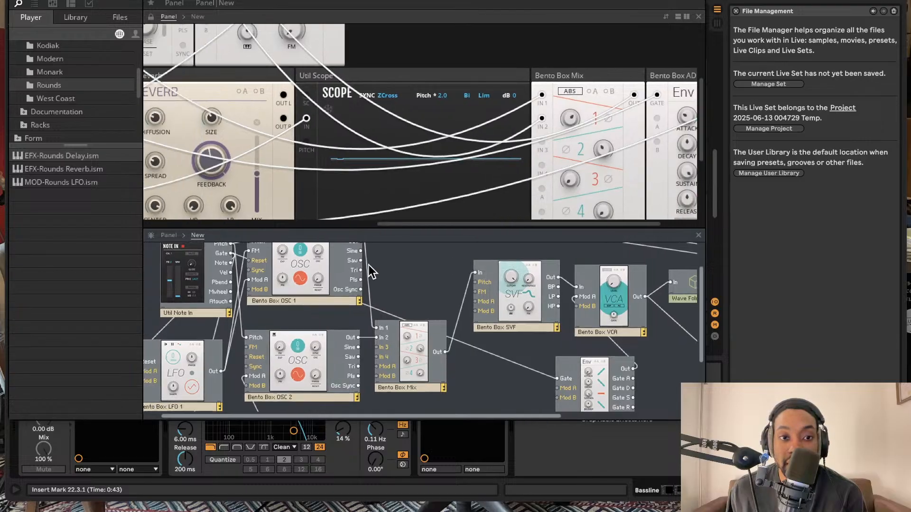
scroll(369, 265, "down", 1)
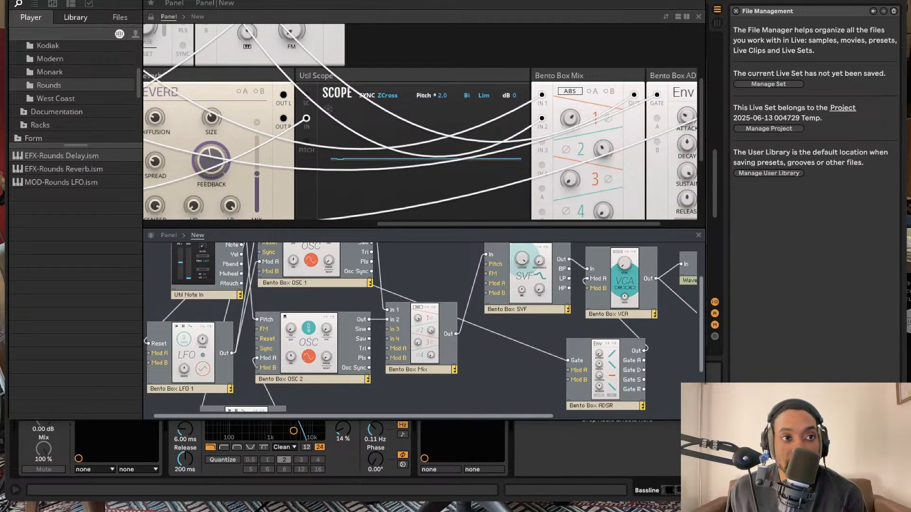
left_click(15, 1)
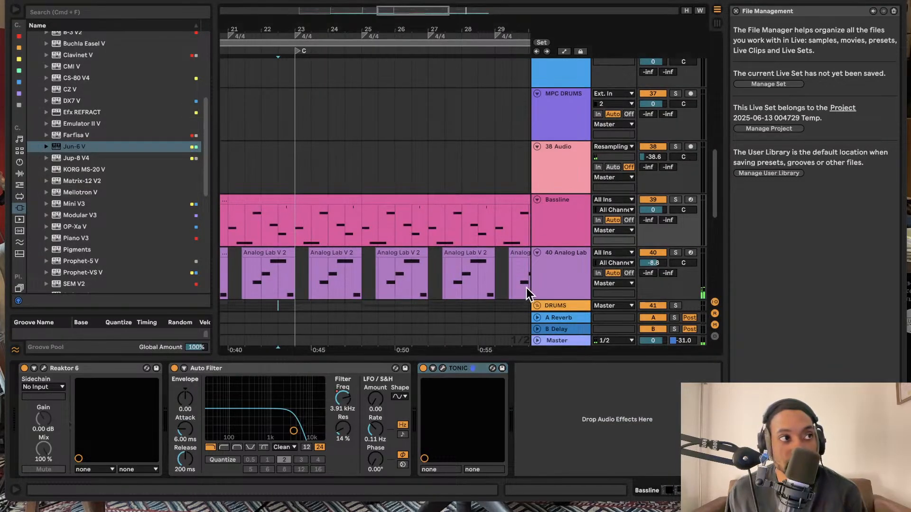